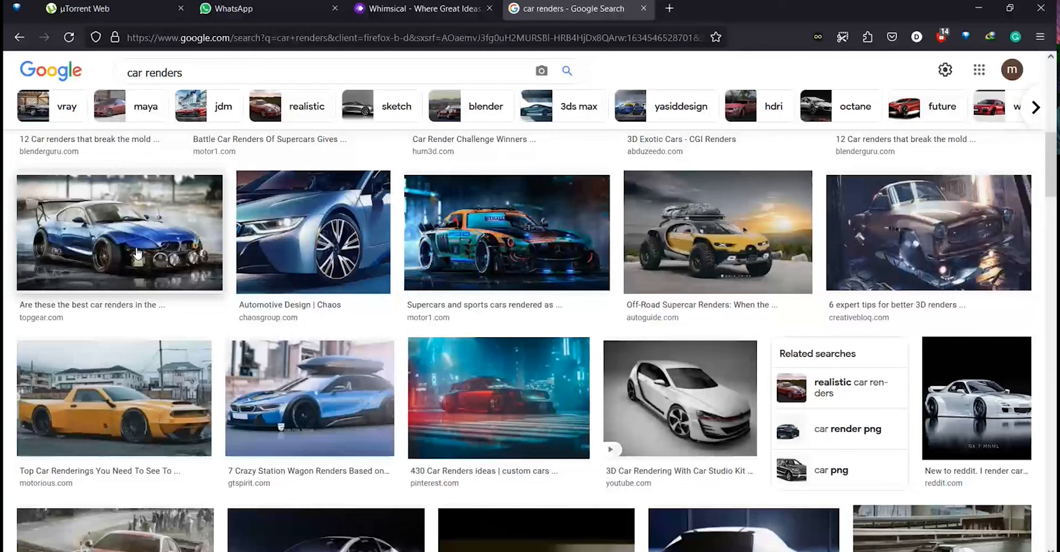
Scroll through the car renders image search results.
scroll(137, 253, "down", 15)
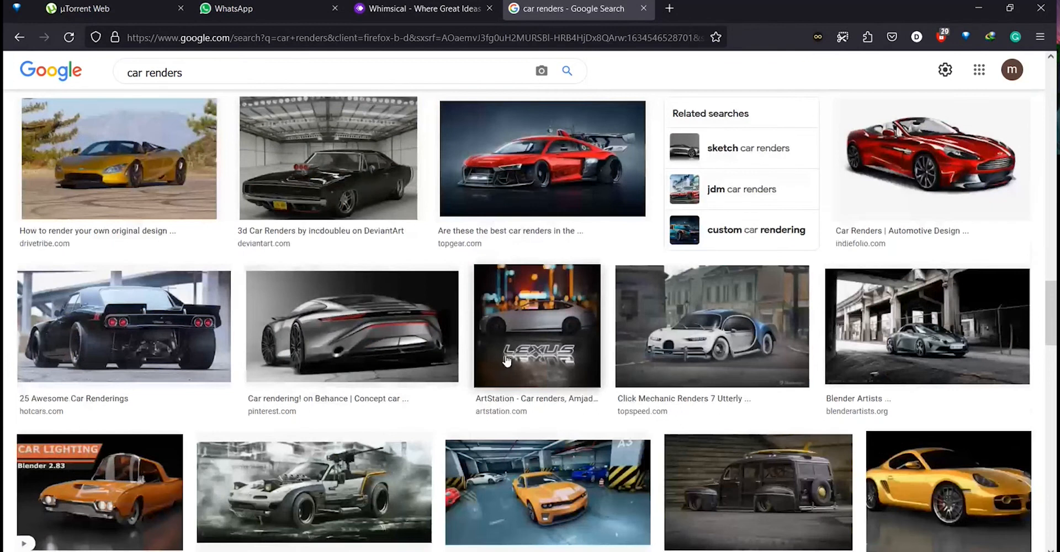
scroll(506, 360, "down", 2)
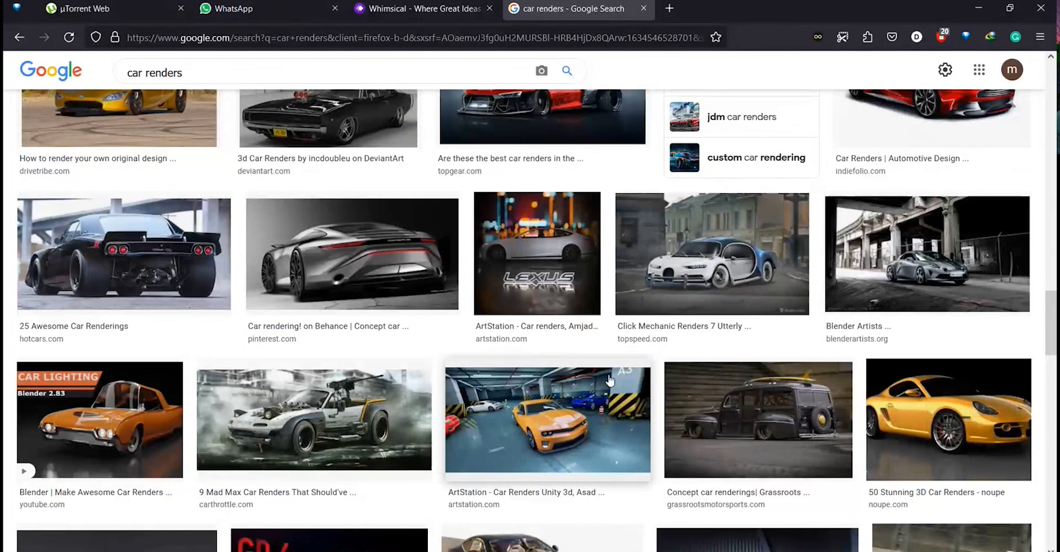
scroll(609, 380, "down", 5)
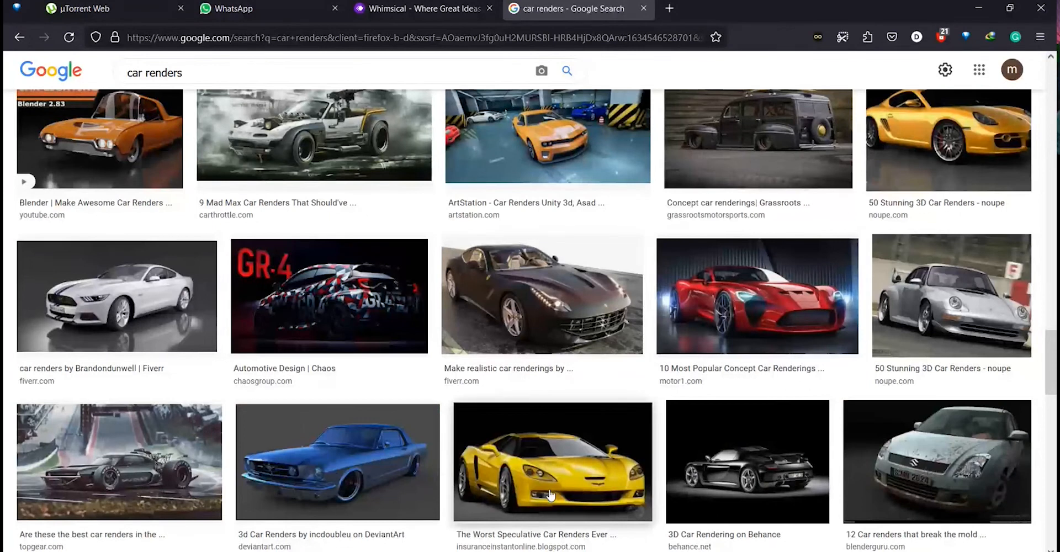
scroll(518, 471, "down", 4)
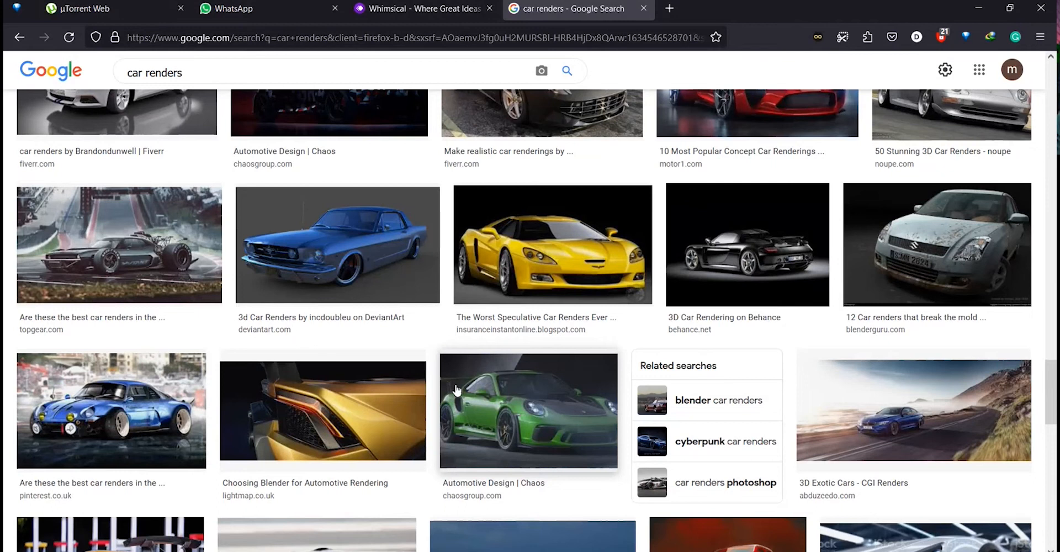
scroll(456, 389, "down", 6)
Switch to the Whimsical tab and sign in to open the 3D mind map board.
left_click(420, 8)
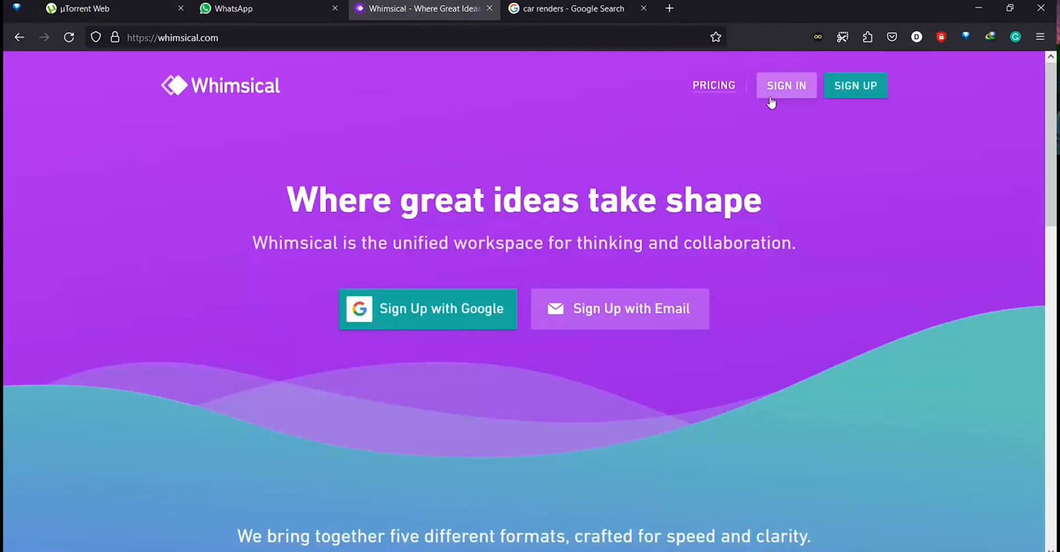
left_click(783, 86)
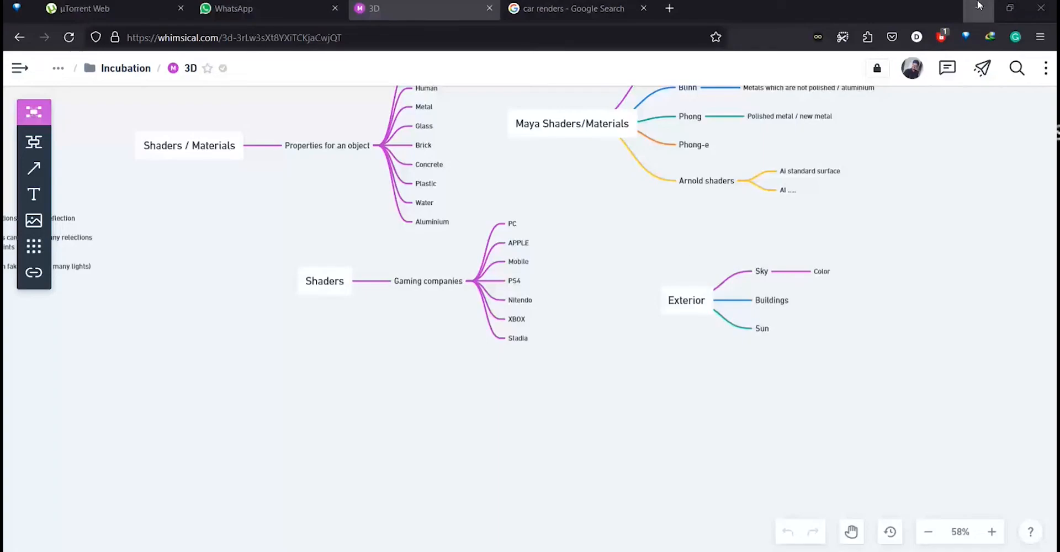
scroll(651, 287, "down", 3)
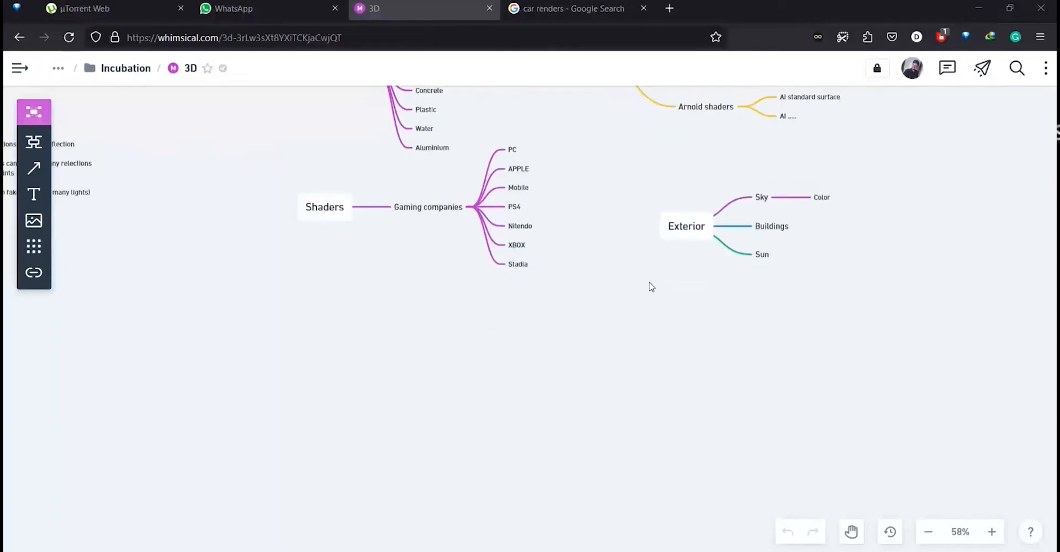
scroll(638, 287, "up", 4)
scroll(637, 288, "down", 5)
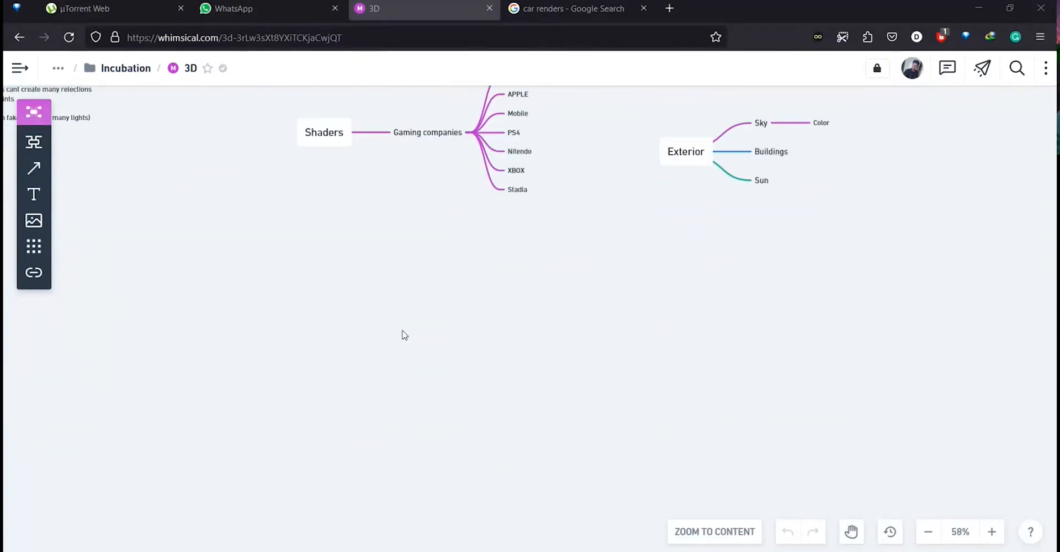
scroll(436, 365, "up", 2)
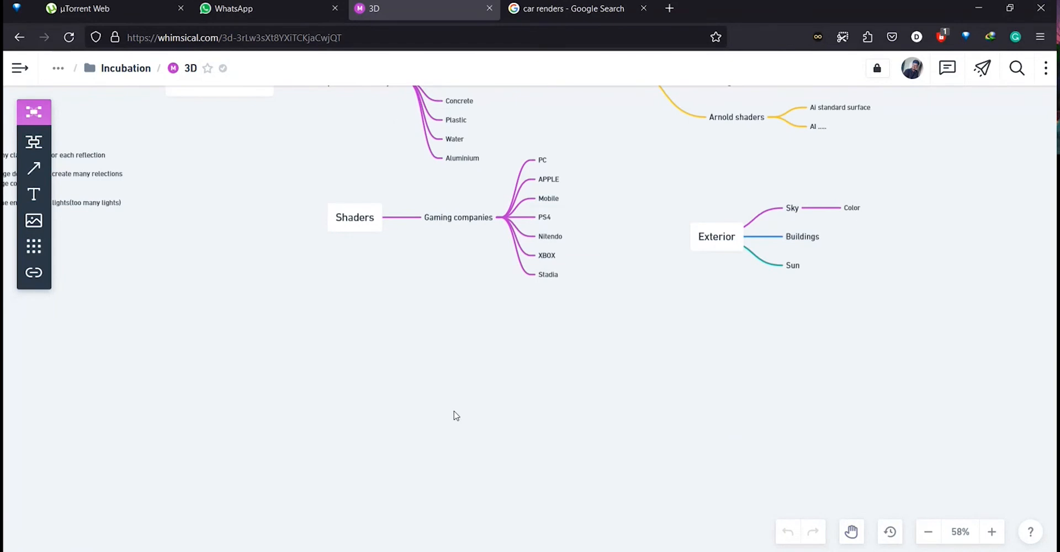
Add a new mind map node below the Shaders branch reading "Compositing Light Passes / Render passes / AOV".
double_click(370, 414)
type("Cofmpos")
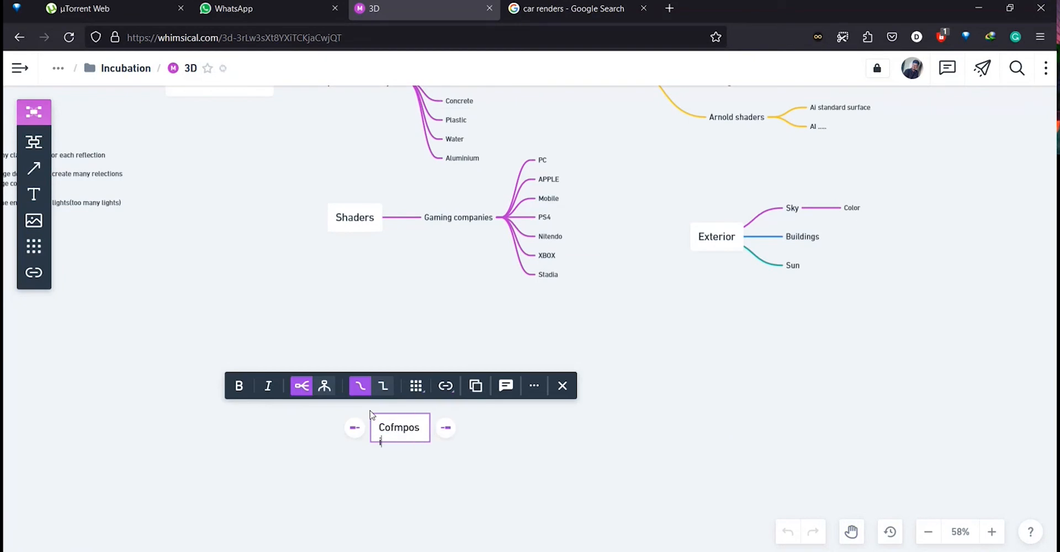
key("BackSpace")
key("BackSpace")
key("BackSpace")
key("BackSpace")
key("BackSpace")
key("BackSpace")
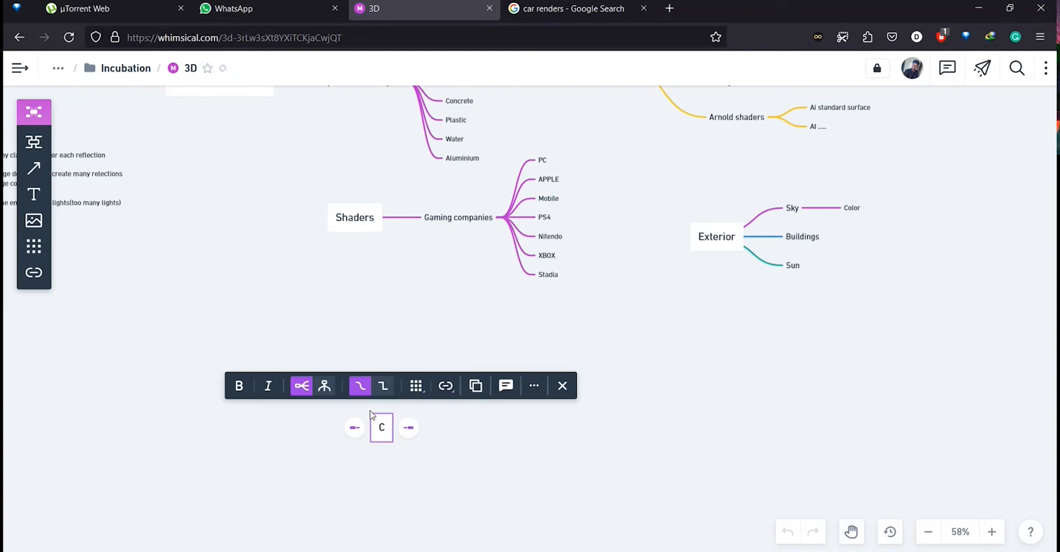
type("ompositin")
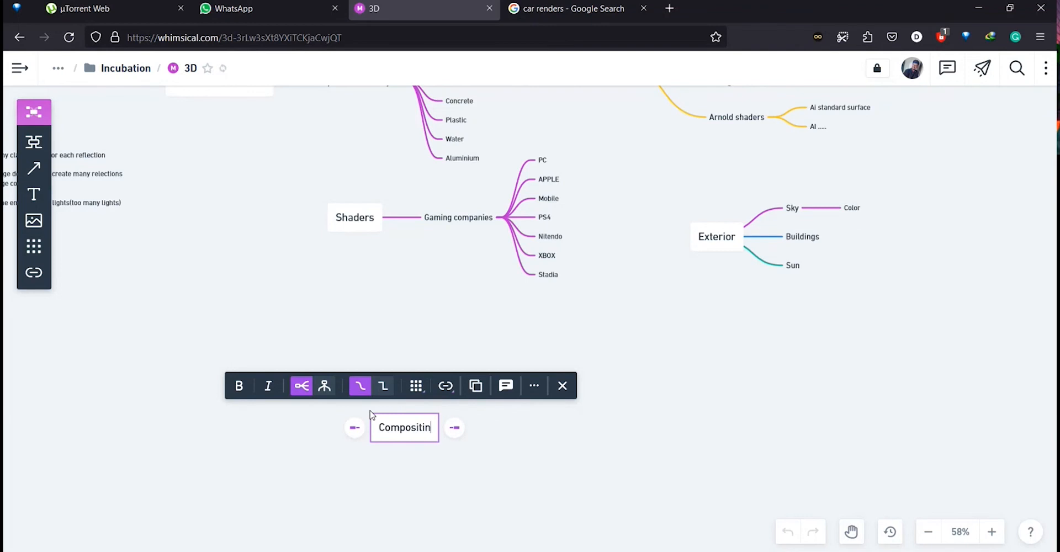
type("g Li")
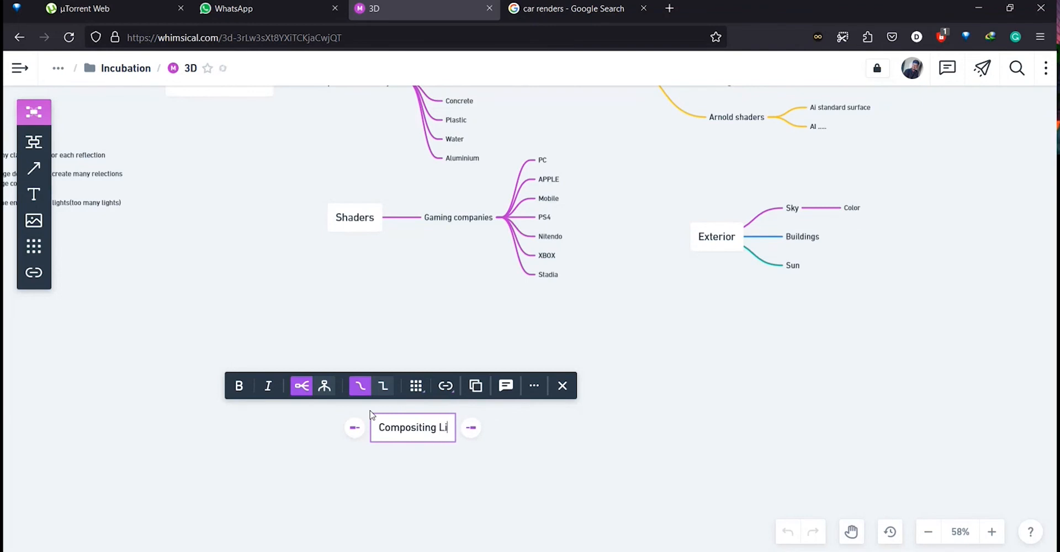
type("ght Passes")
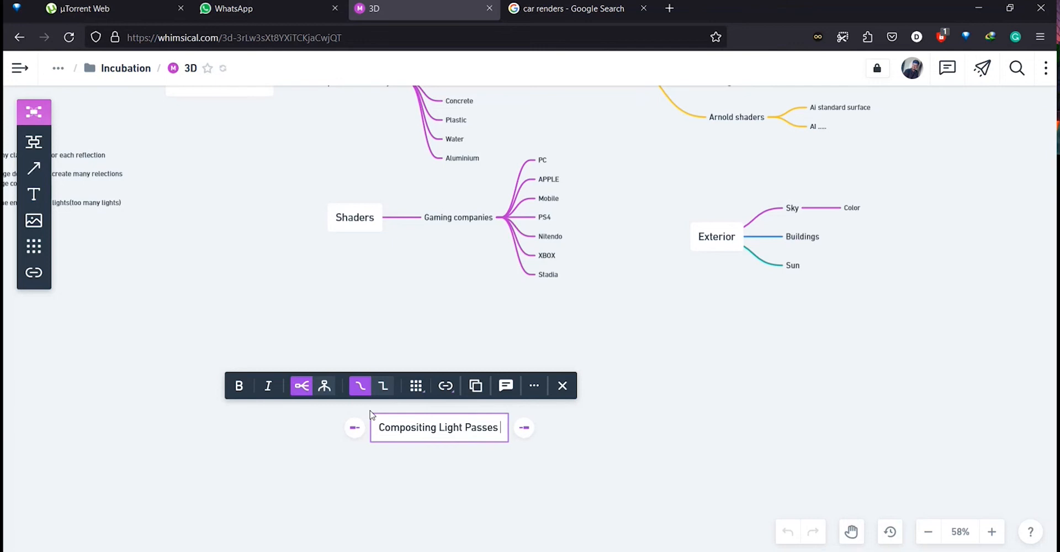
type(" / Render passes / AOV")
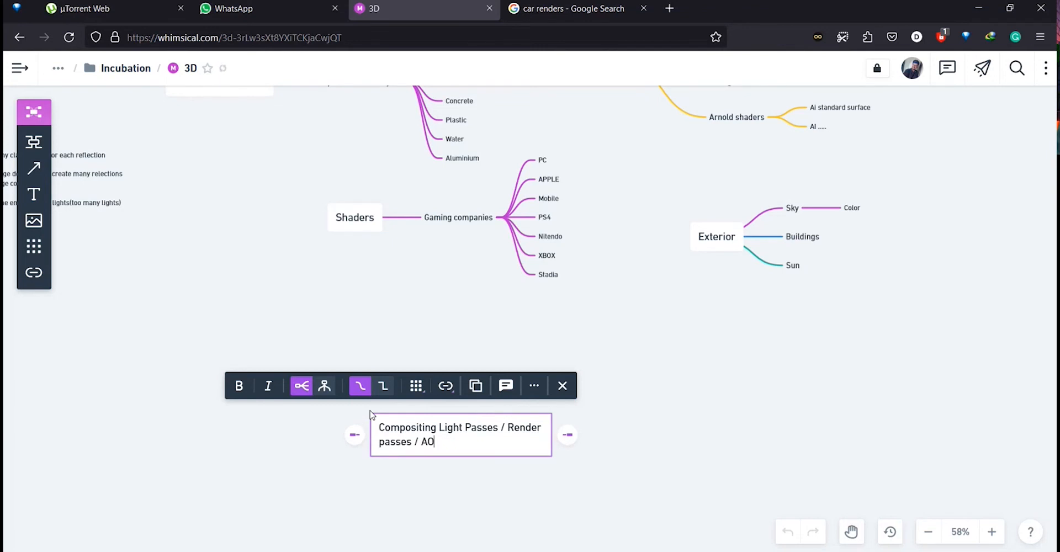
Search the web for "arnold AOV" in a new tab and open the Arnold Renderer AOVs page in the background.
left_click(676, 9)
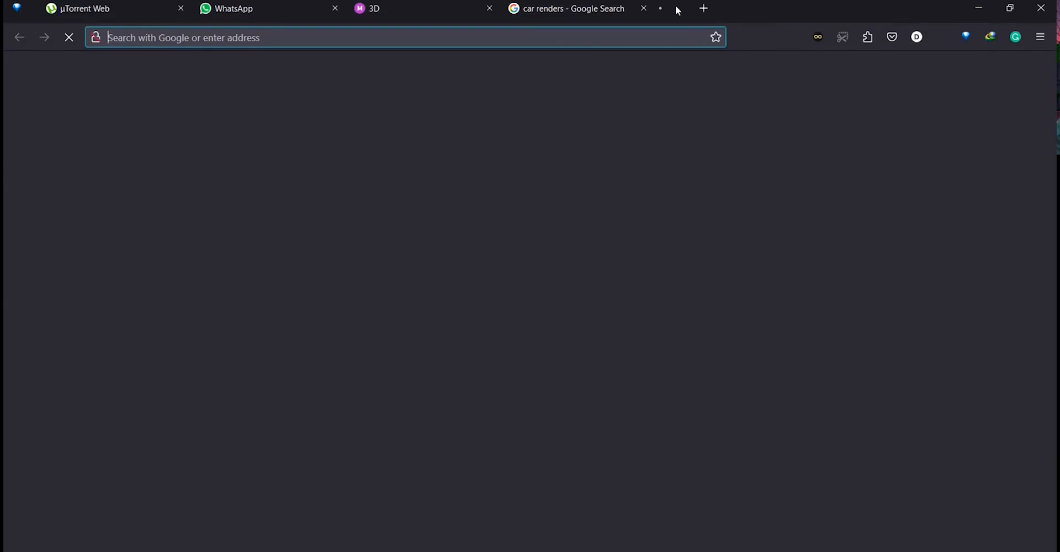
type("arnold AOV")
key("Return")
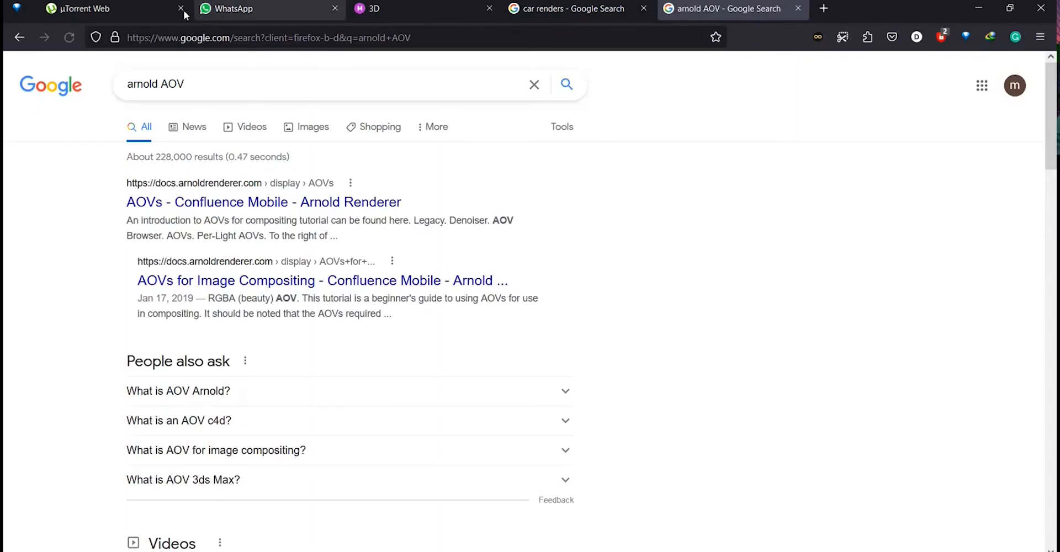
middle_click(251, 197)
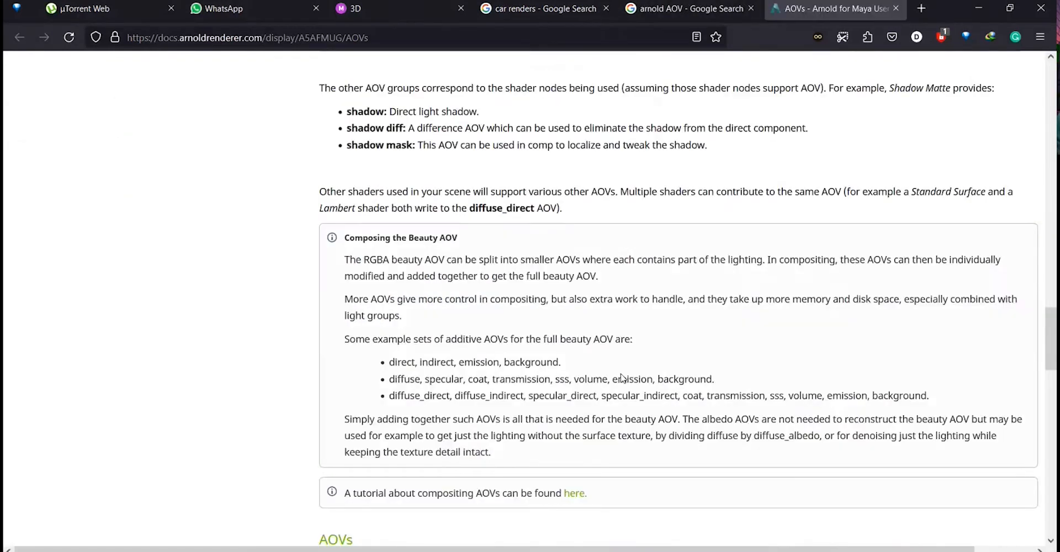
scroll(622, 379, "down", 6)
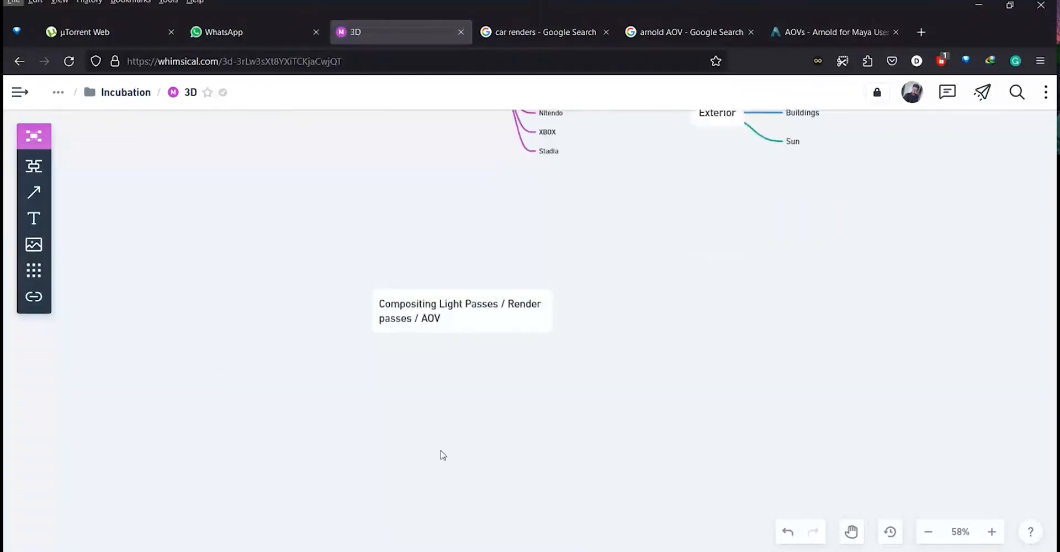
scroll(465, 342, "up", 3)
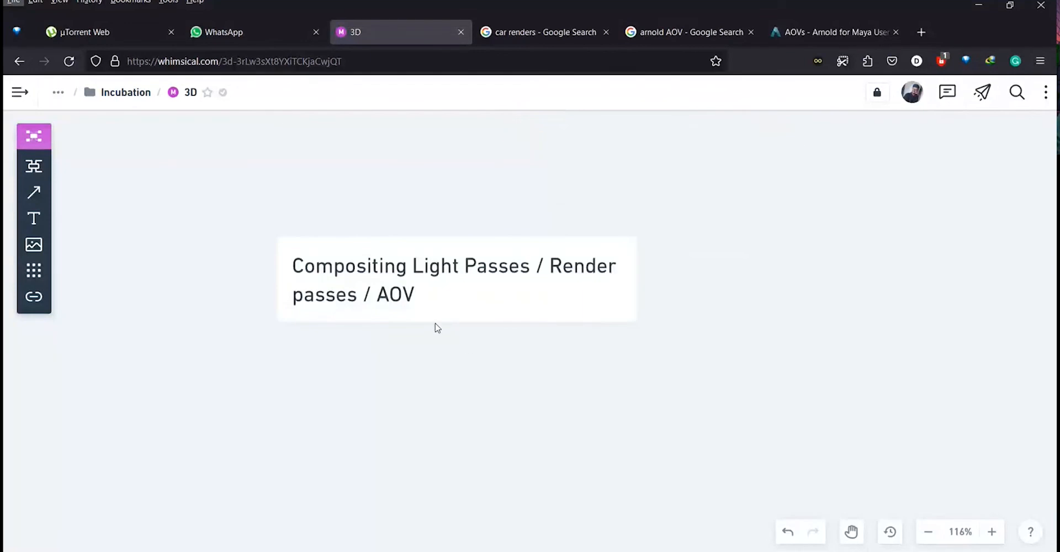
scroll(437, 328, "down", 3)
scroll(532, 288, "up", 3)
scroll(533, 288, "down", 3)
left_click(442, 301)
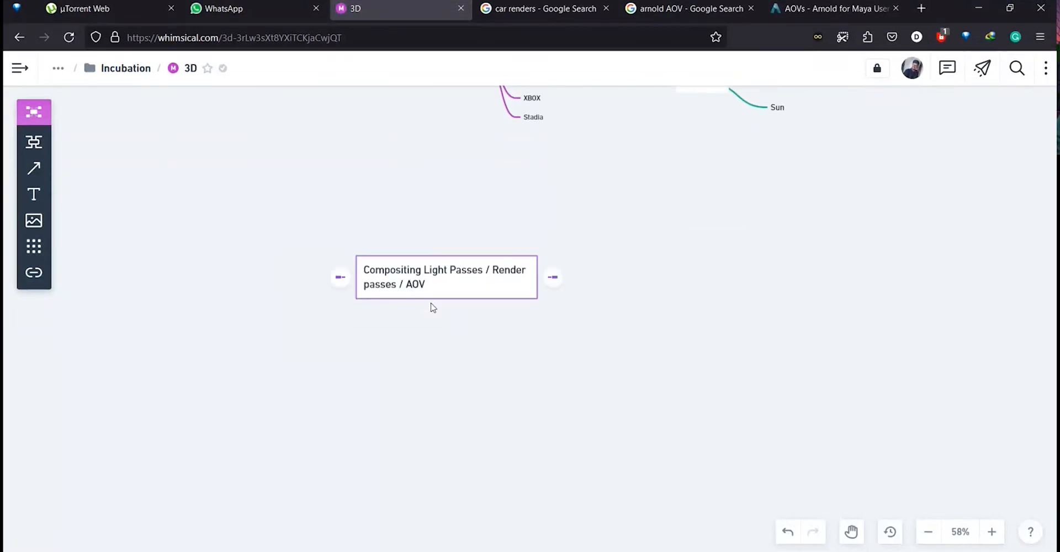
left_click(433, 307)
left_click(430, 283)
left_click(703, 332)
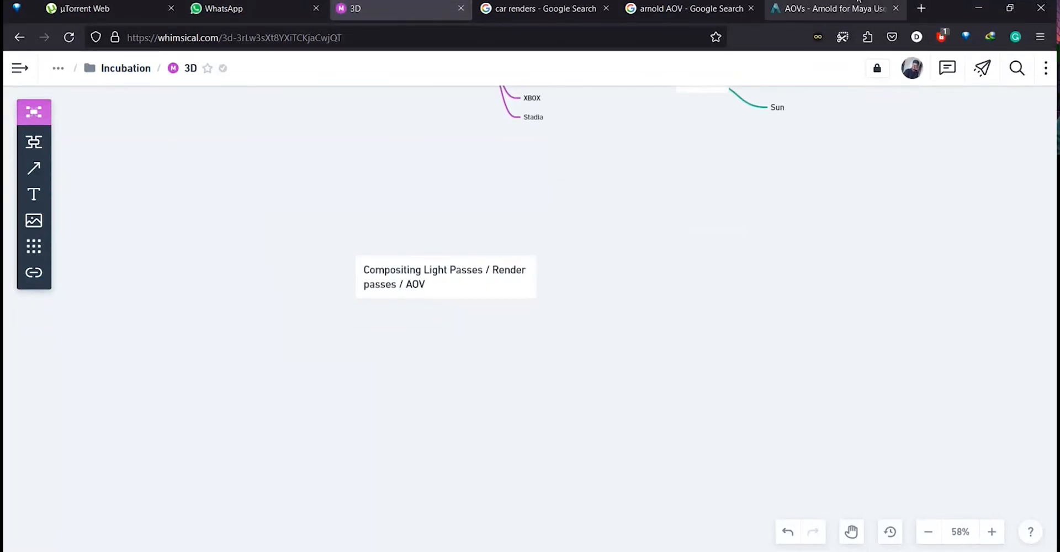
Read through the Arnold AOVs documentation page.
left_click(843, 7)
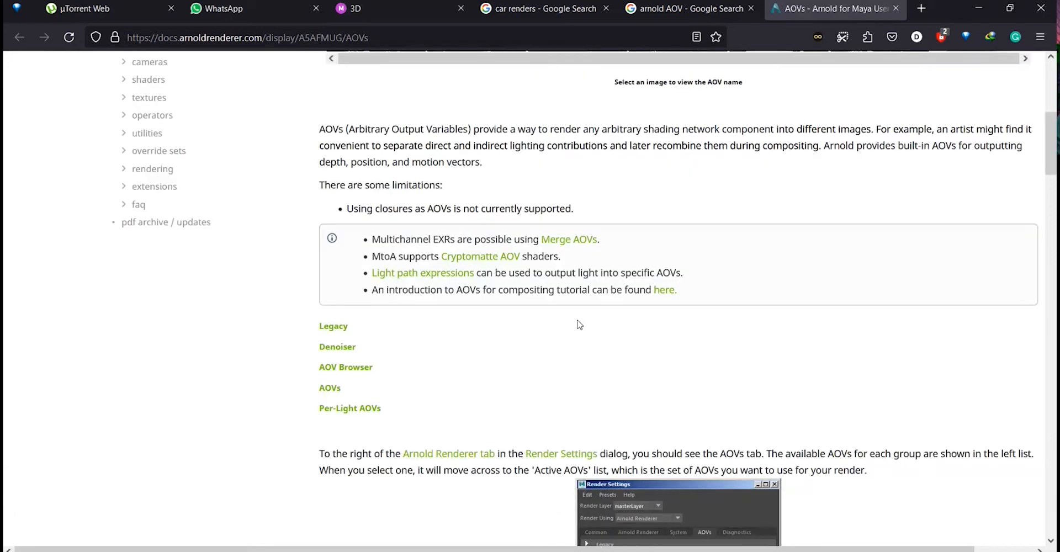
scroll(435, 361, "down", 10)
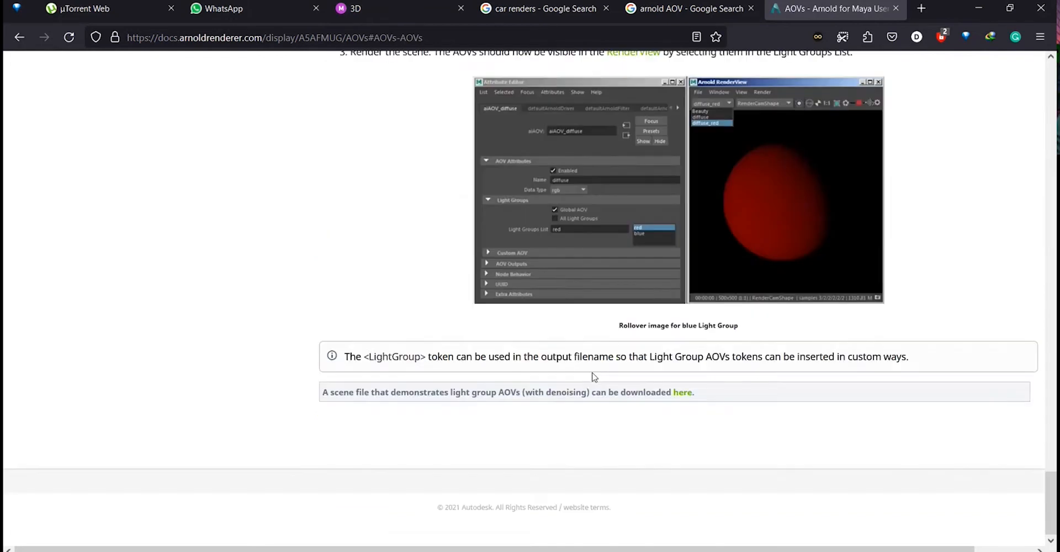
scroll(593, 378, "up", 3)
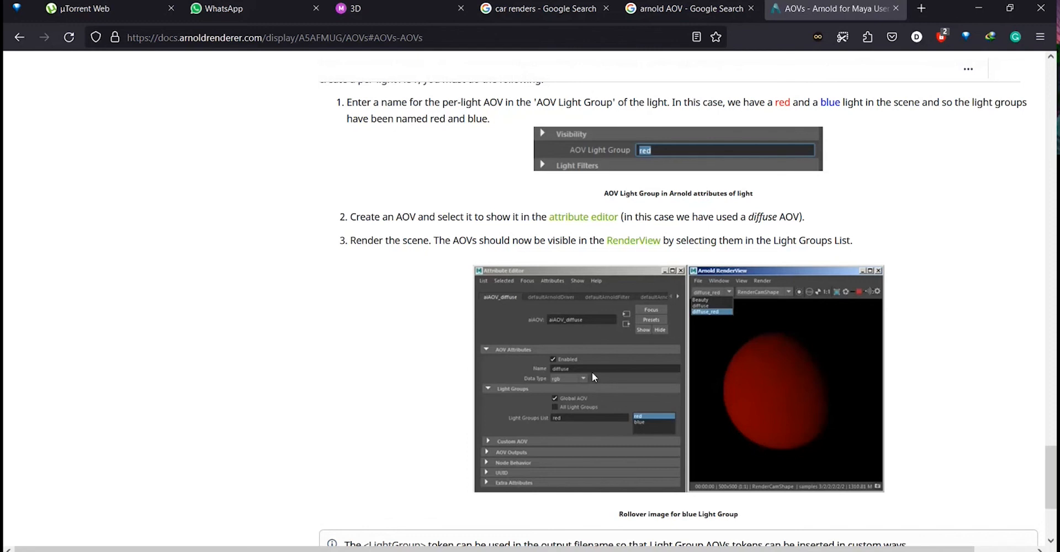
scroll(419, 383, "up", 7)
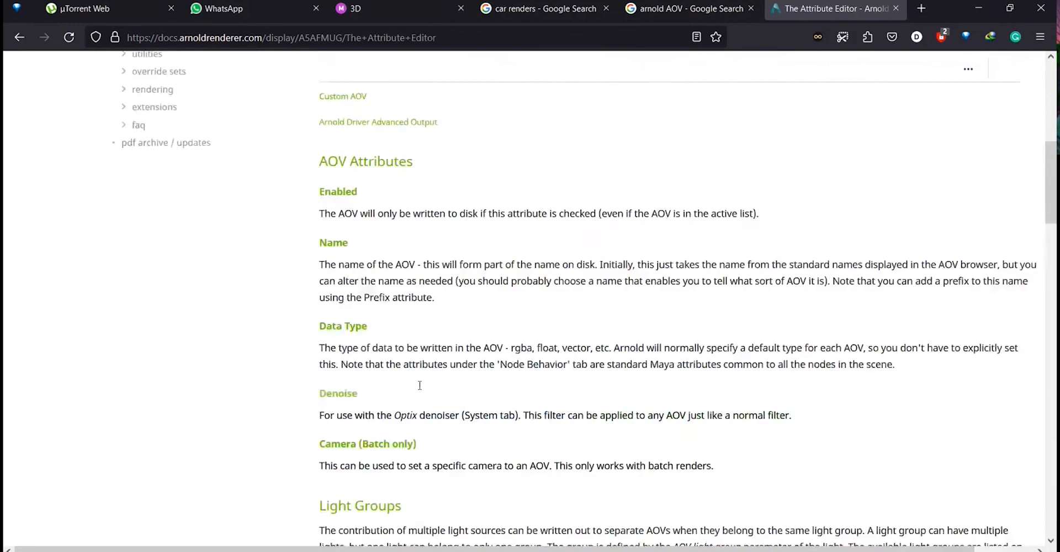
Close the Arnold documentation and Google search tabs.
left_click(896, 8)
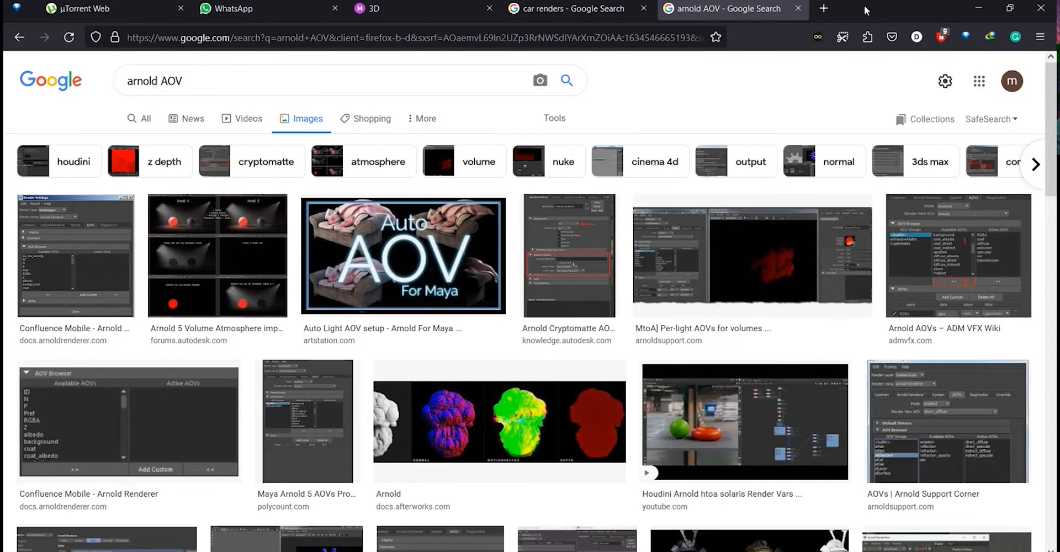
key("ctrl+w")
key("ctrl+w")
Add a new node beside the compositing node reading "Diffuse Direct" and create a sibling below it.
left_click_drag(513, 288, 618, 216)
scroll(500, 295, "up", 5)
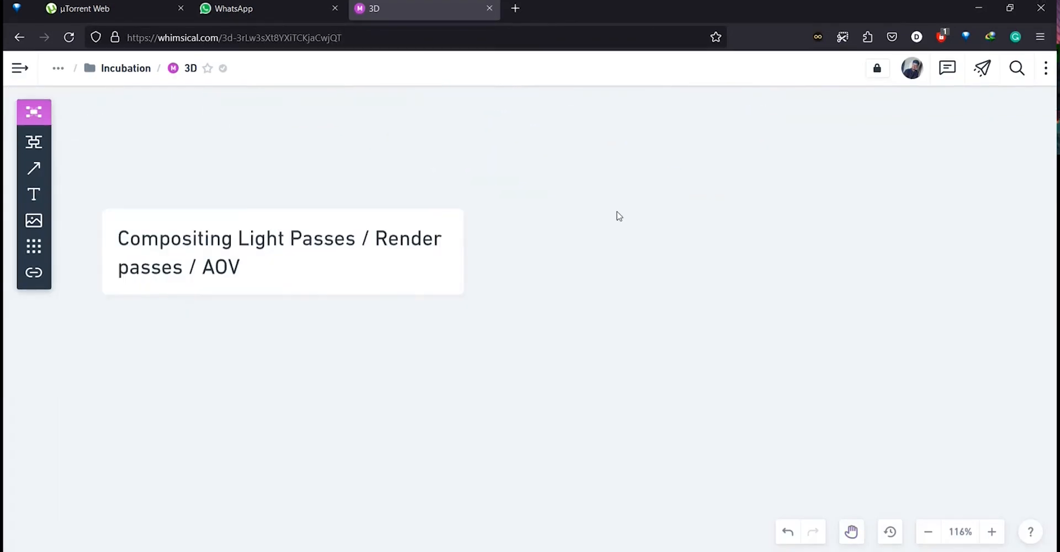
double_click(617, 215)
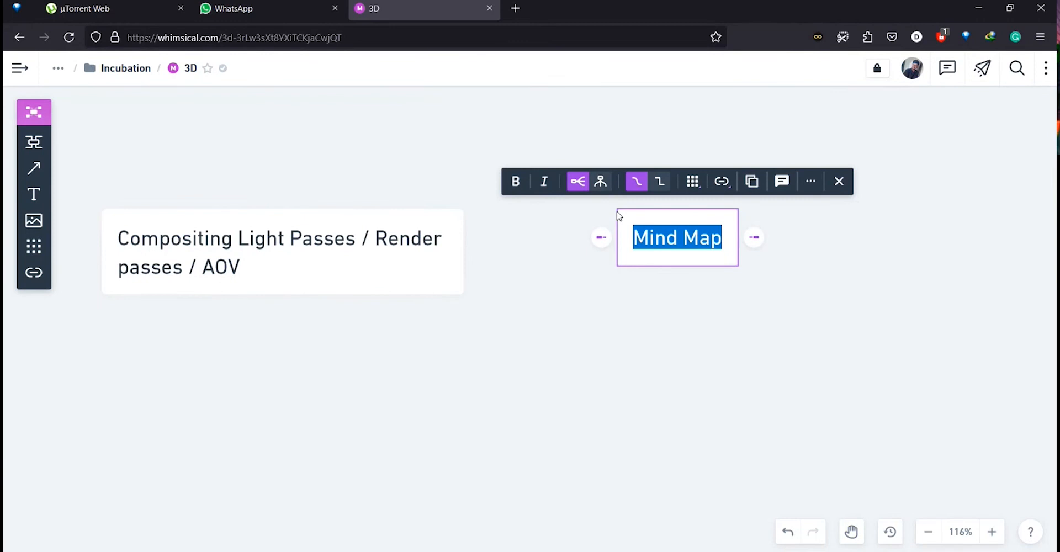
key("BackSpace")
type("se")
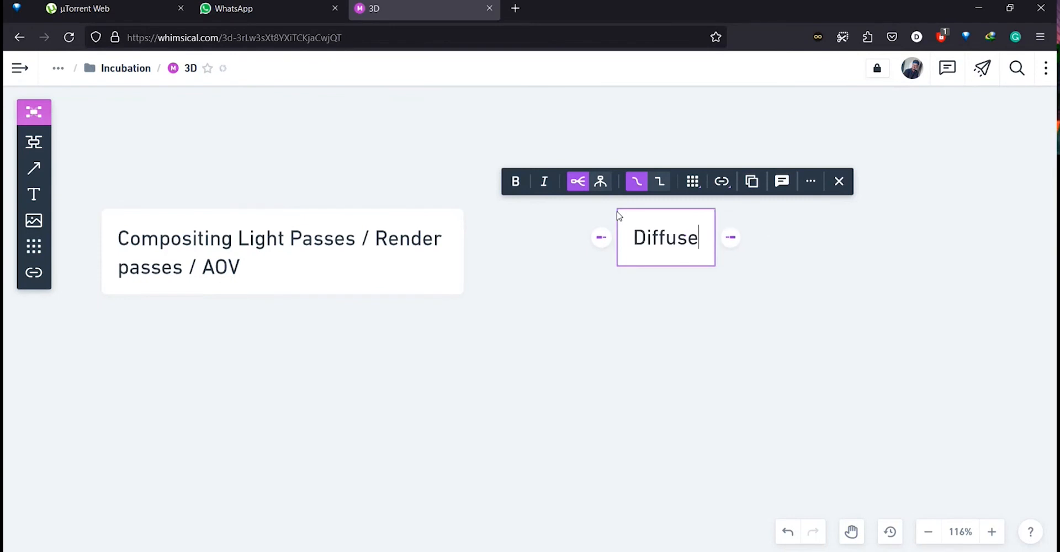
type(" Direct")
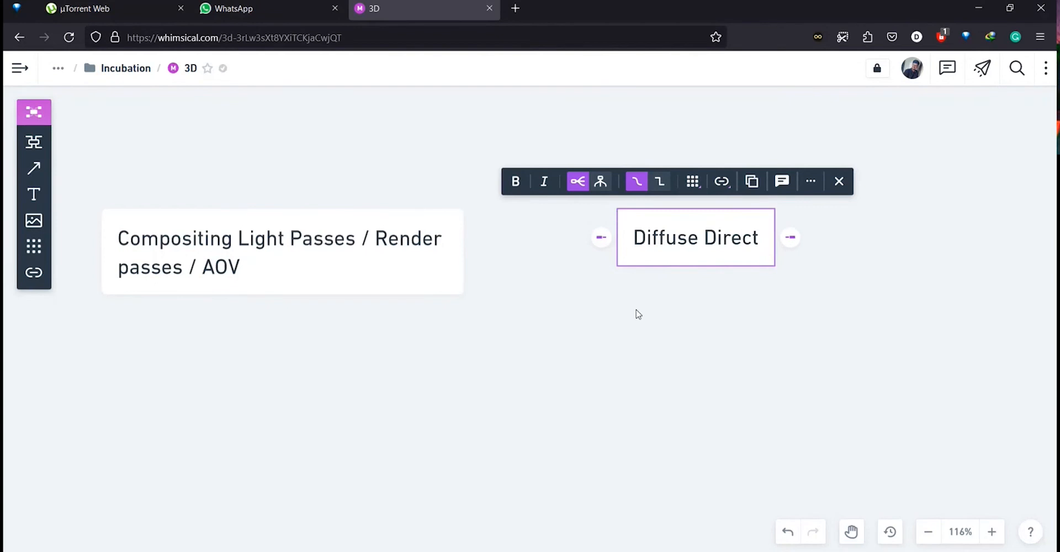
key("Return")
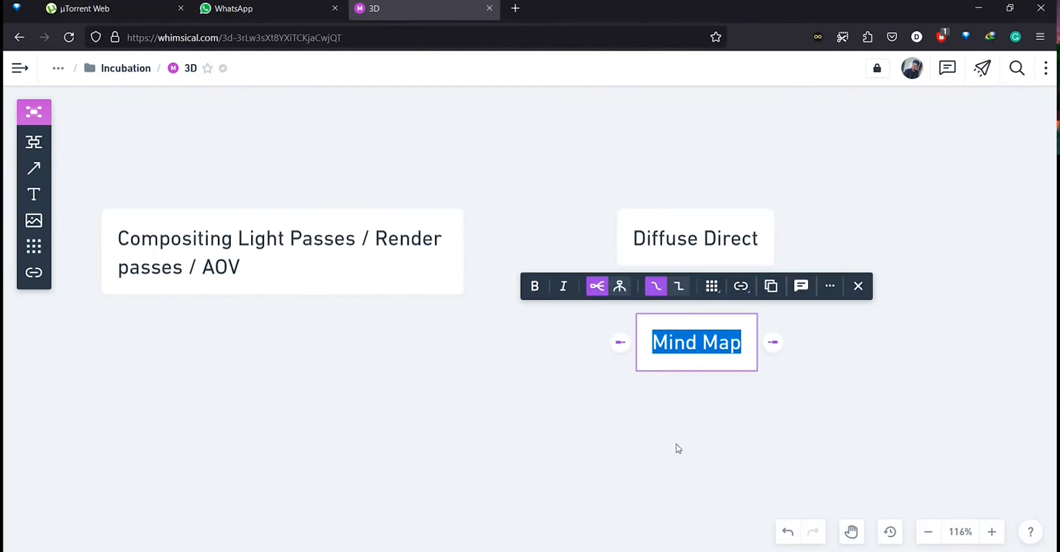
Name the sibling node "Diffuse Indirect" and deselect it.
type("Diffuse")
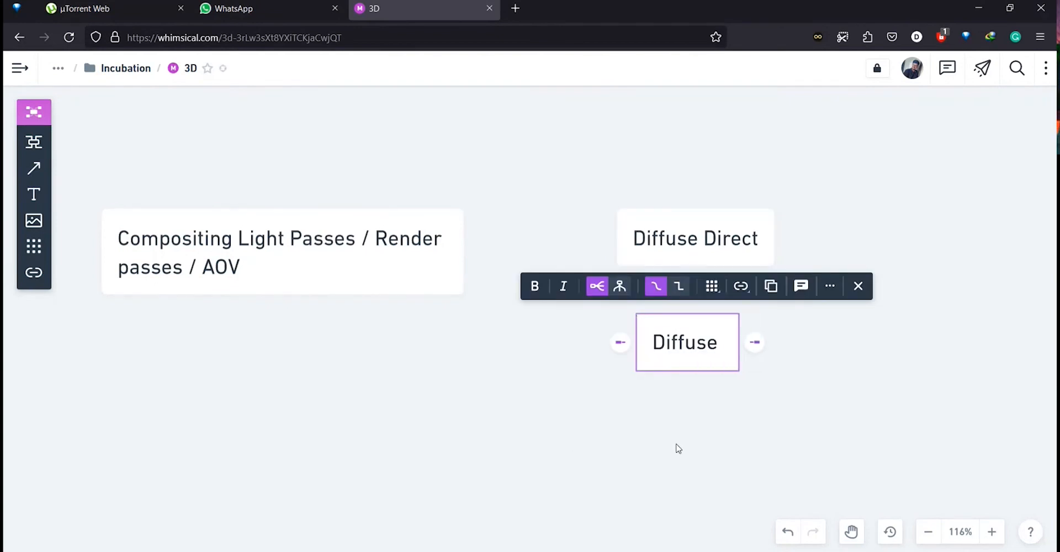
type(" Indirect")
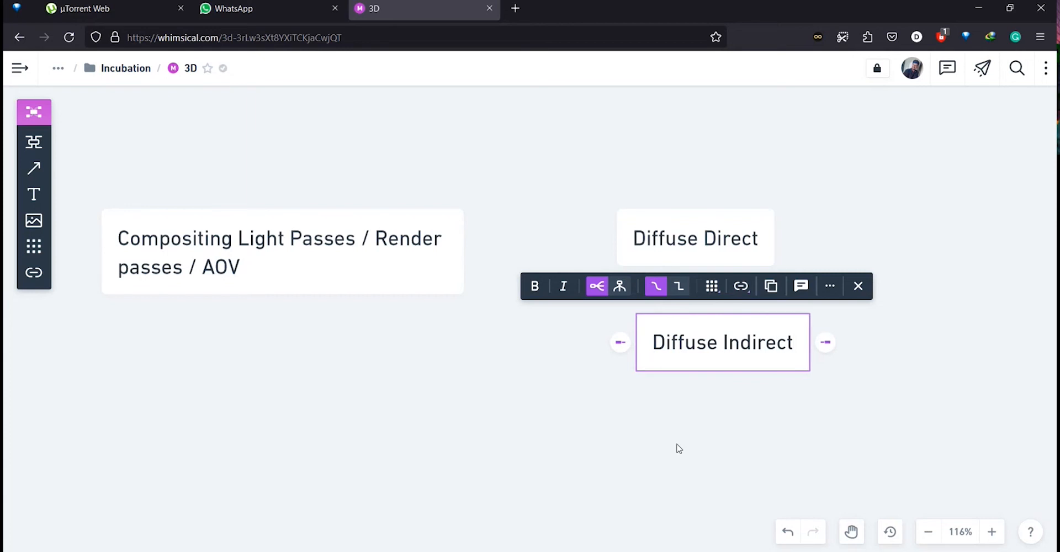
left_click(678, 448)
left_click_drag(816, 245, 591, 175)
scroll(440, 230, "down", 1)
scroll(445, 231, "up", 1)
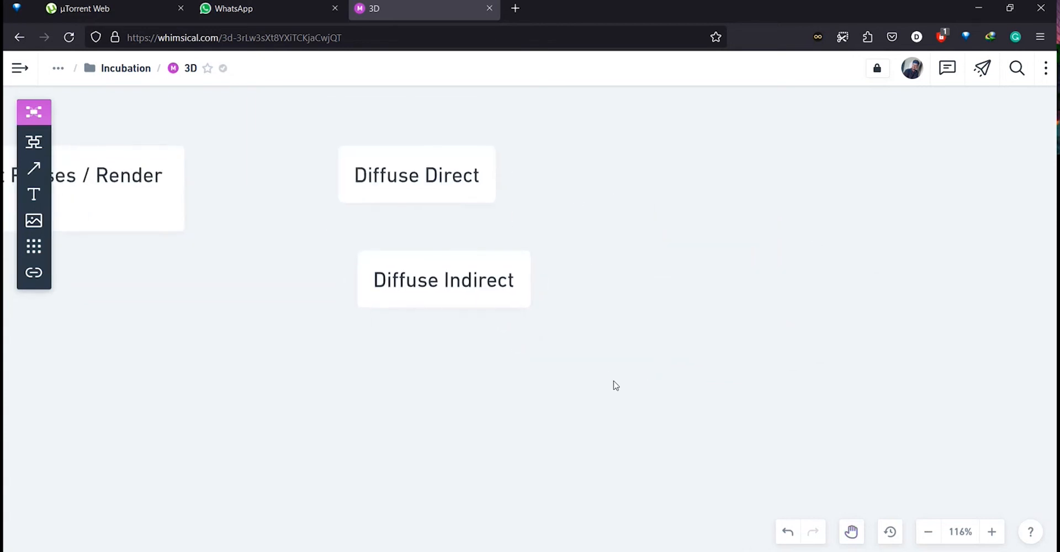
Add a new node below Diffuse Indirect and name it "Spec Direct".
double_click(661, 409)
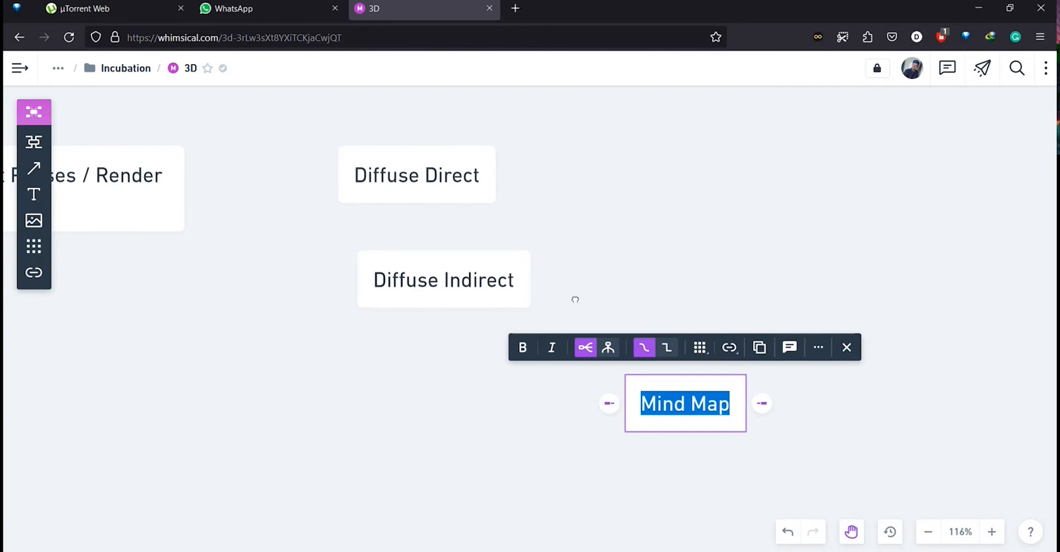
left_click_drag(574, 298, 644, 220)
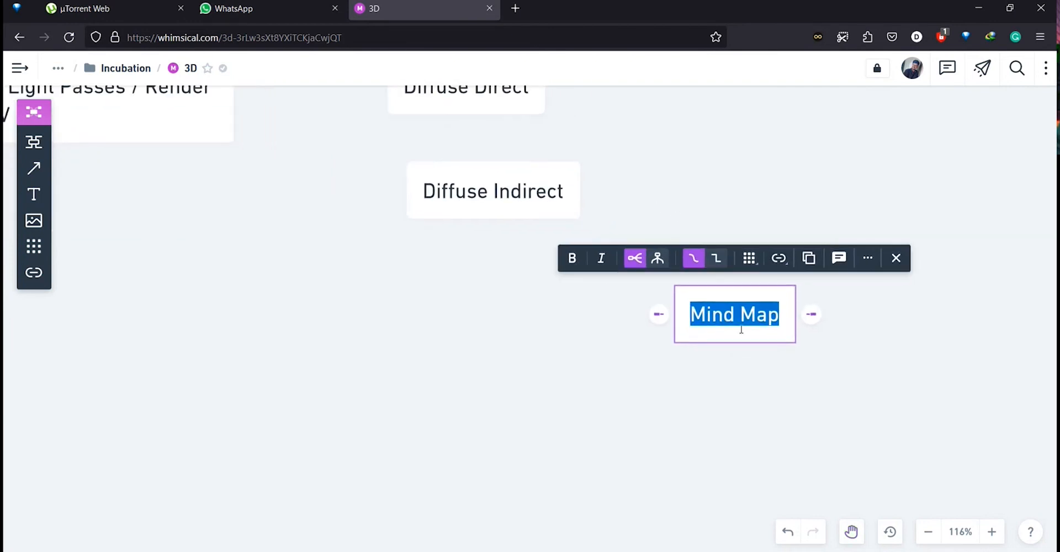
type("Spec ")
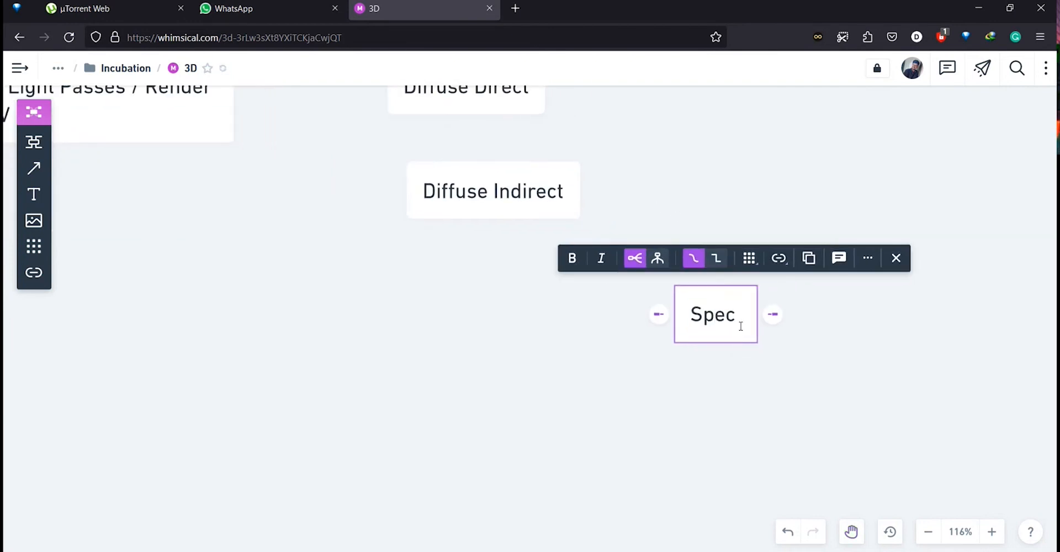
type("Direct")
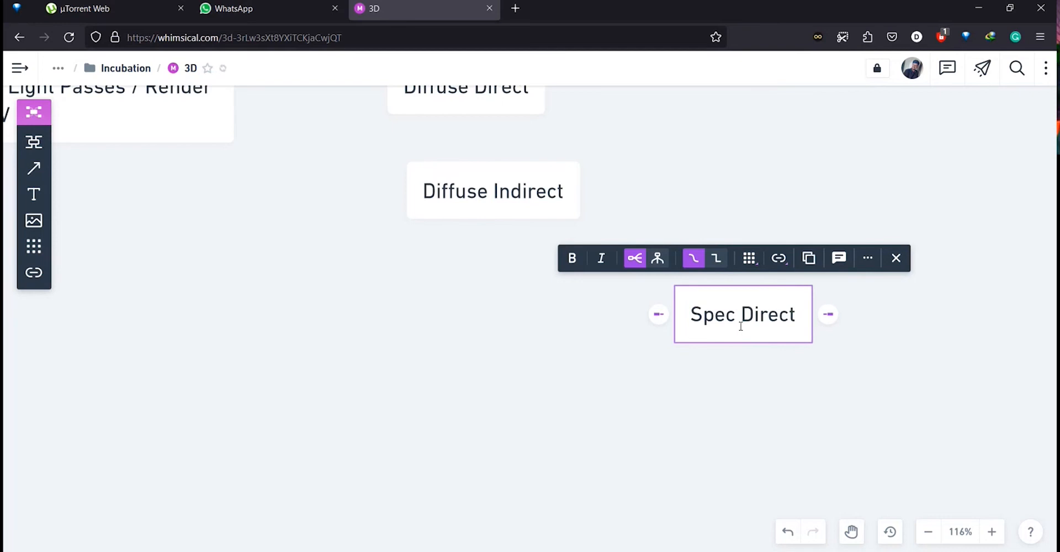
Add another node below Spec Direct named "Spec Indirect".
left_click(733, 440)
double_click(733, 440)
type("Spe")
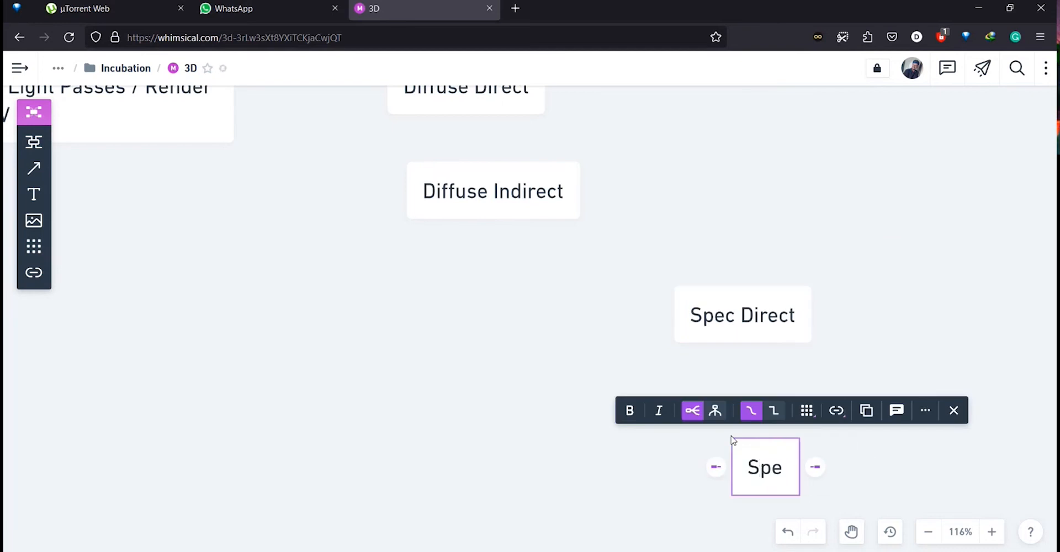
type("c Indirect")
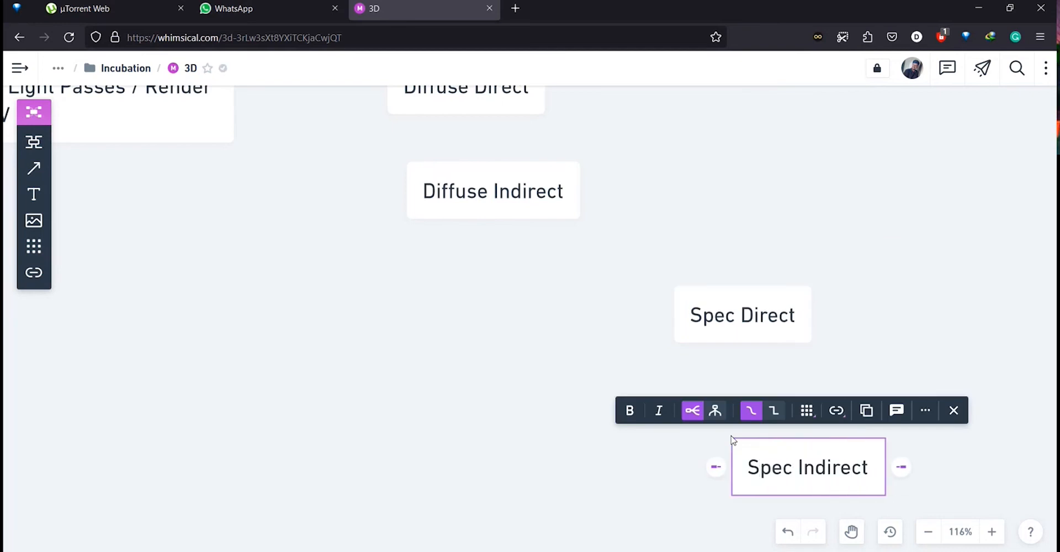
Reposition the Spec Indirect node slightly to the left, undoing one stray move.
left_click(672, 475)
left_click_drag(734, 440, 588, 397)
key("ctrl+z")
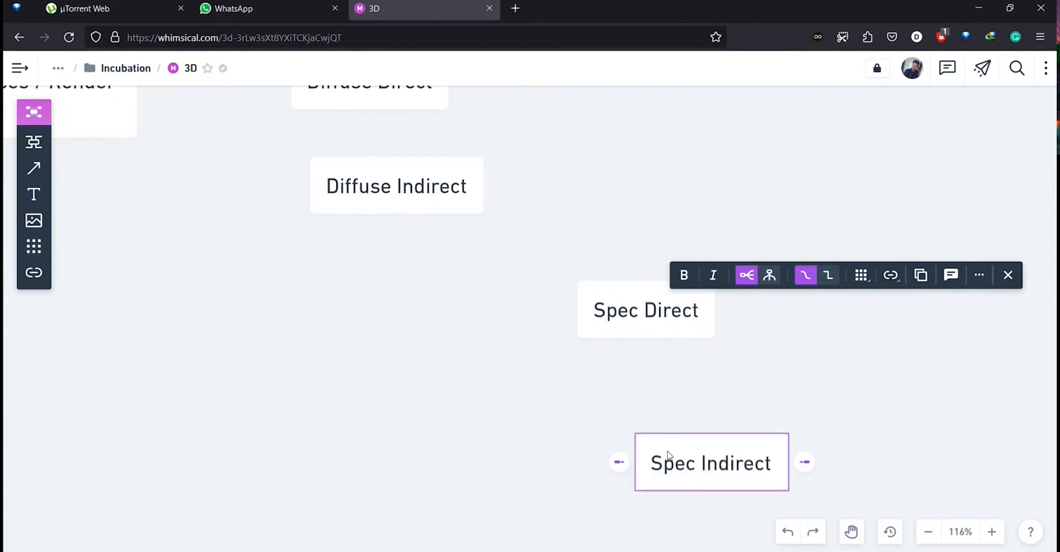
left_click_drag(667, 450, 611, 446)
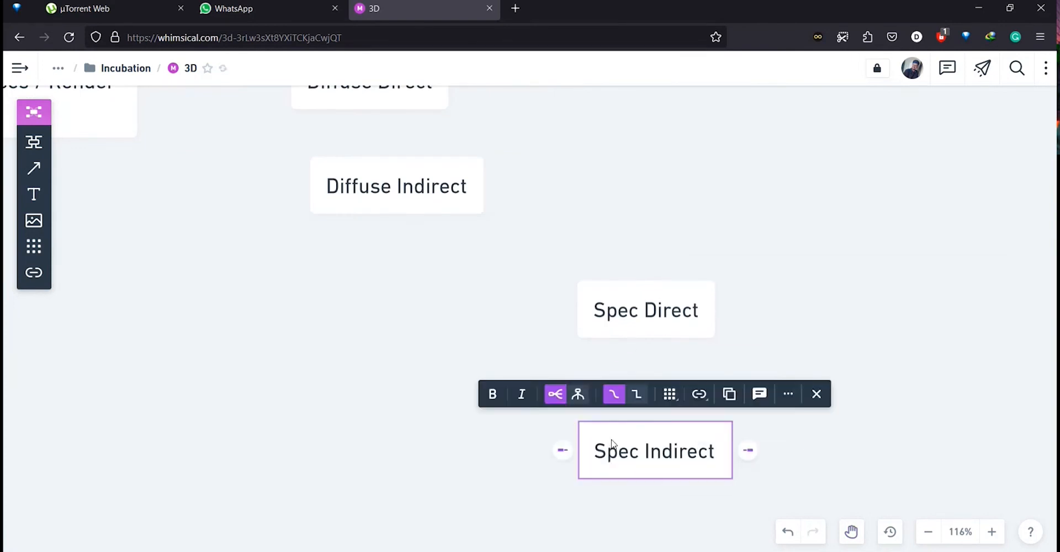
Add a node below Spec Indirect named "Coat Direct" and deselect it.
left_click_drag(504, 313, 271, 190)
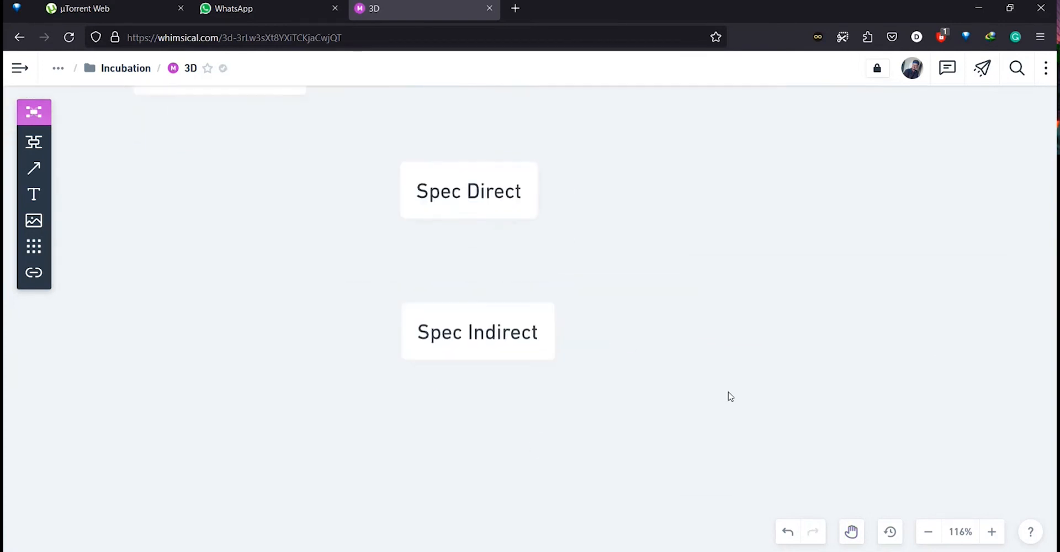
double_click(731, 397)
type("Coat D")
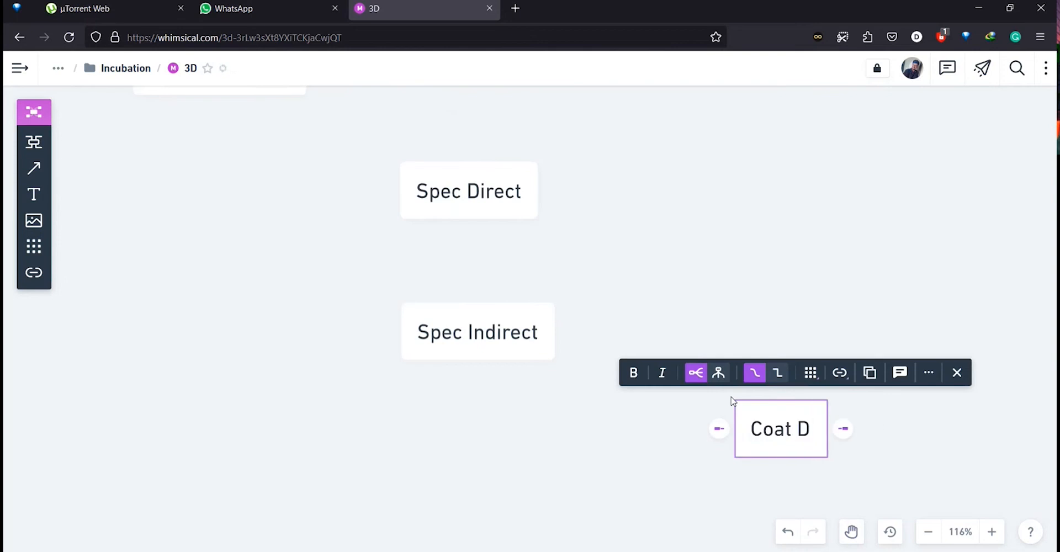
type("irect")
left_click(764, 244)
Add a node below Coat Direct named "Coat Indirect" and deselect it.
scroll(638, 154, "down", 5)
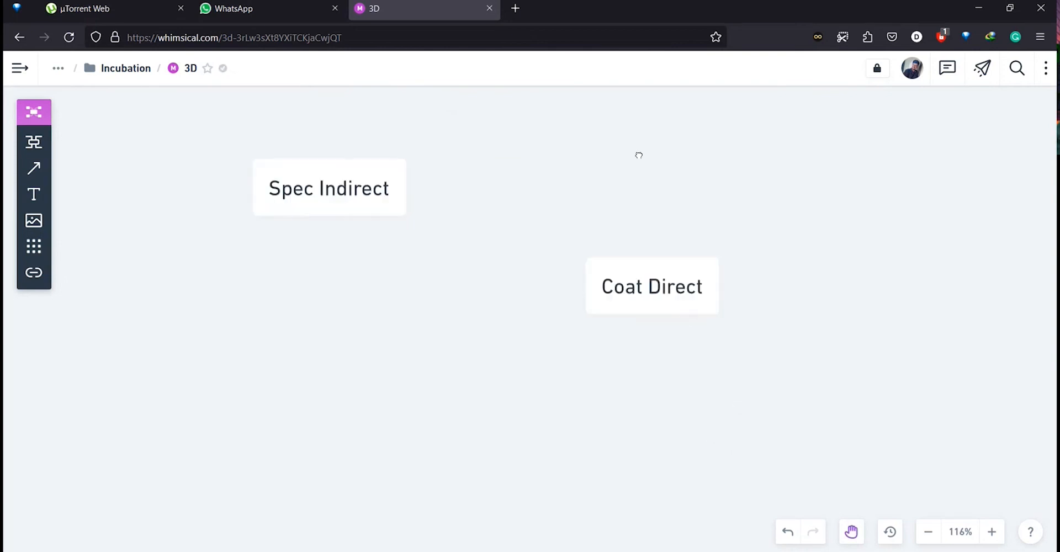
double_click(634, 355)
type("Coa")
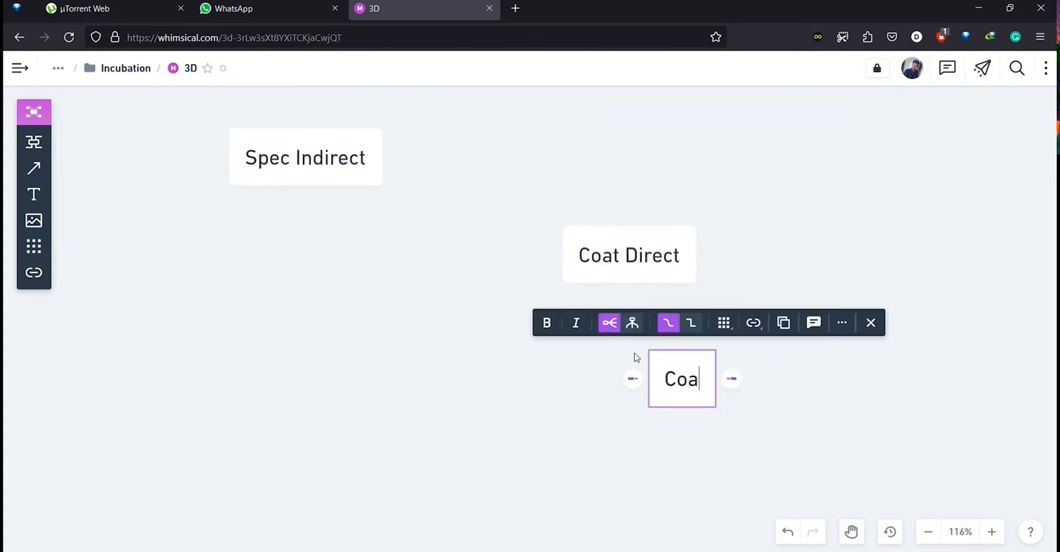
type("t Indirect PAss")
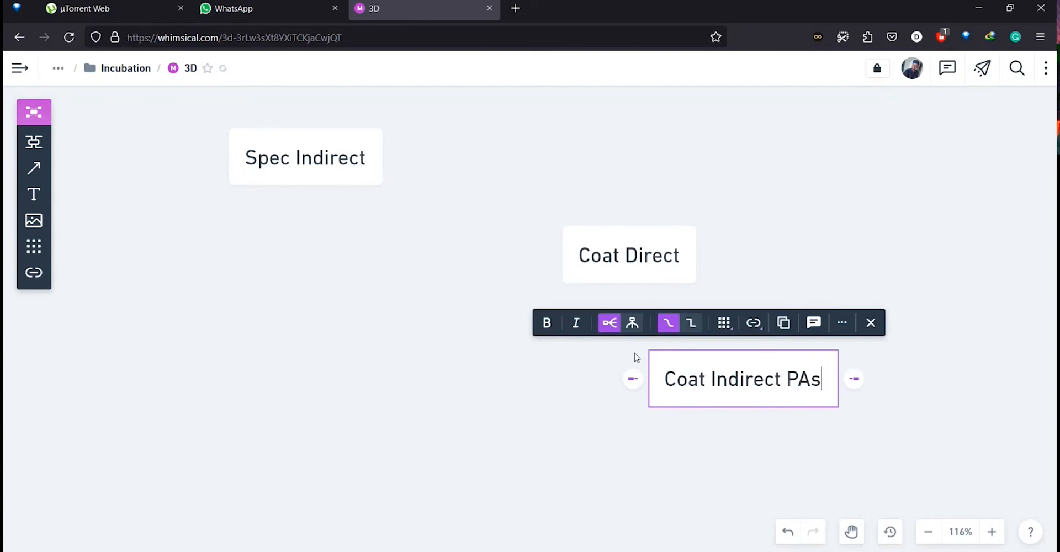
key("BackSpace")
key("BackSpace")
key("BackSpace")
key("BackSpace")
key("BackSpace")
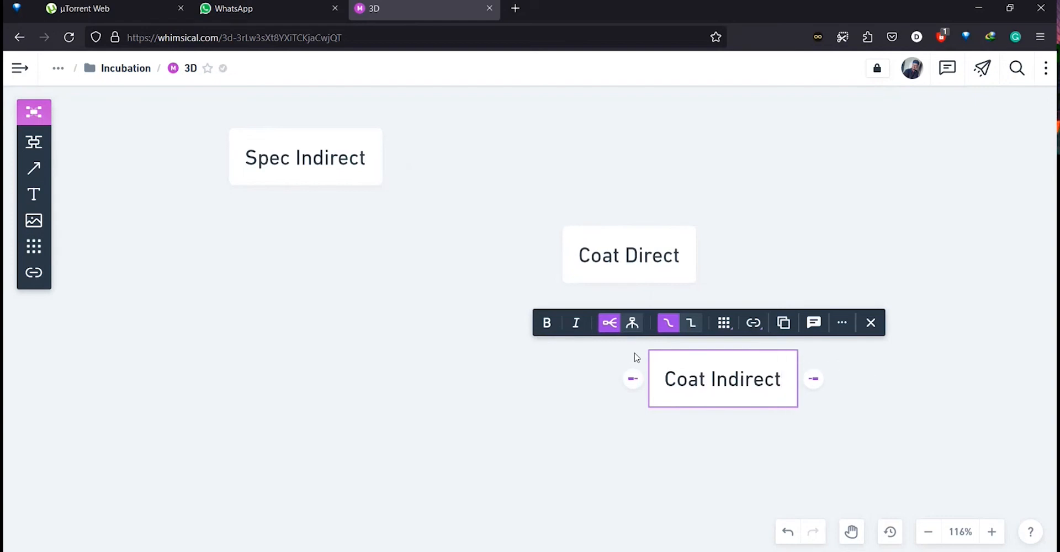
left_click(771, 230)
scroll(570, 246, "down", 5)
key("alt")
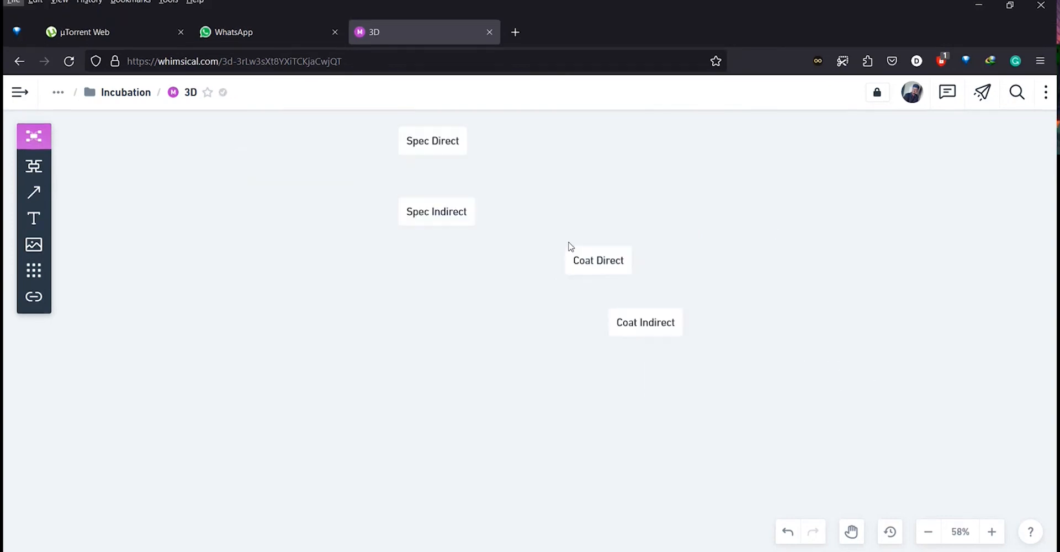
left_click_drag(493, 202, 596, 333)
scroll(551, 263, "up", 2)
scroll(551, 263, "down", 1)
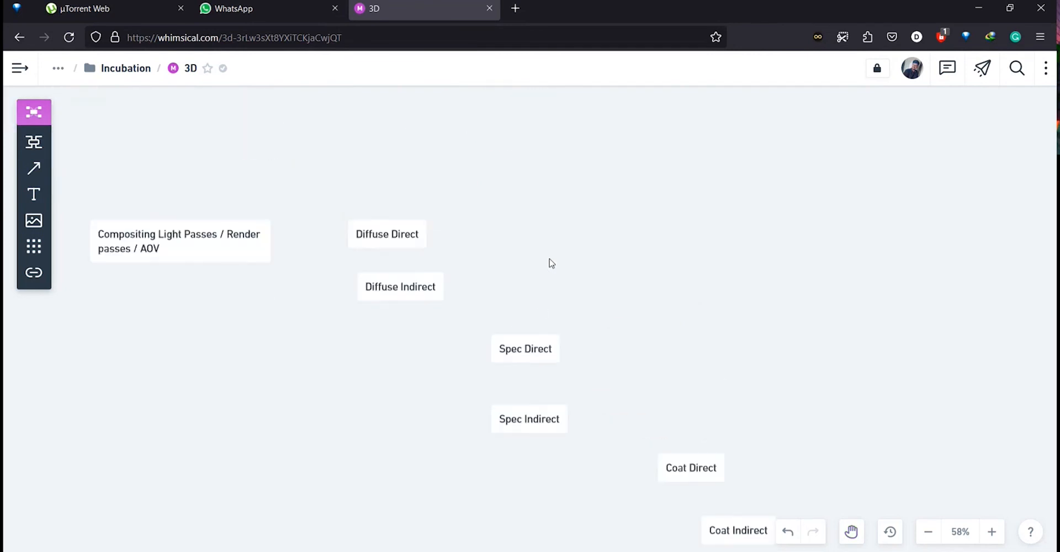
left_click_drag(535, 289, 512, 223)
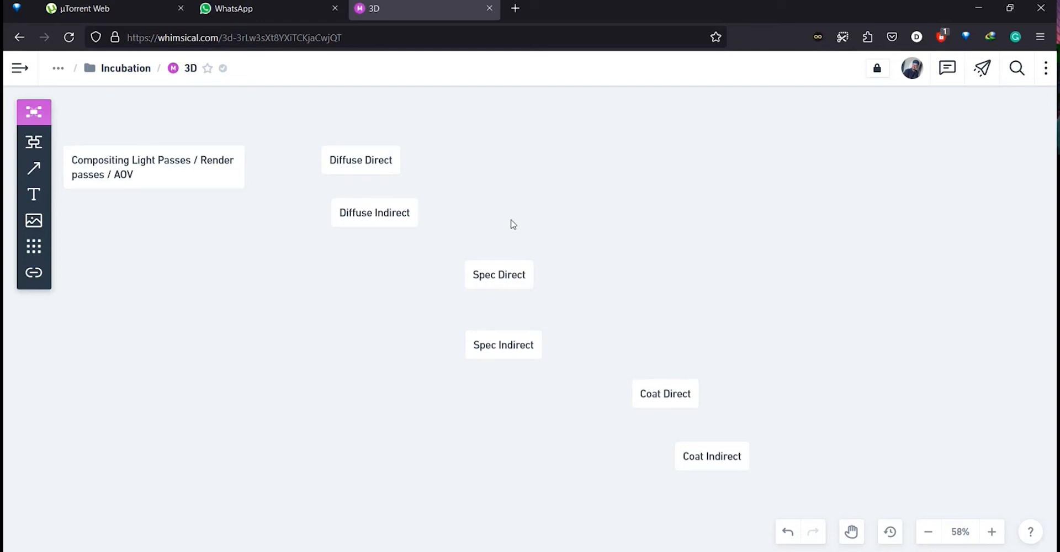
scroll(419, 194, "right", 3)
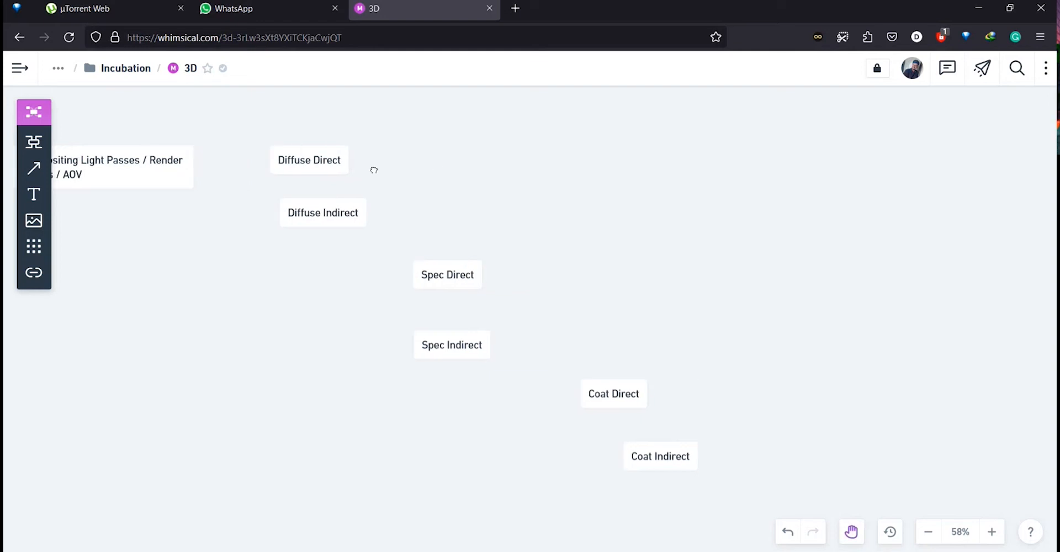
mouse_move(300, 221)
left_mouse_down()
mouse_move(296, 236)
mouse_move(303, 225)
mouse_move(322, 230)
mouse_move(310, 241)
mouse_move(318, 227)
left_mouse_up()
key("ctrl+z")
Attach the Diffuse Indirect node as a child branch of Diffuse Direct.
left_click(462, 206)
left_click_drag(462, 206, 569, 211)
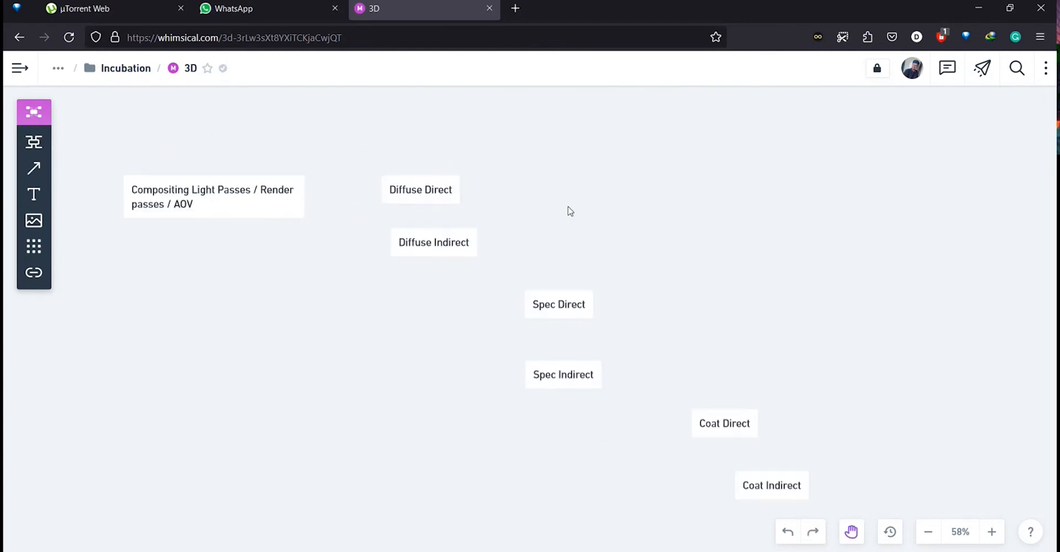
scroll(311, 227, "up", 3)
scroll(310, 227, "down", 3)
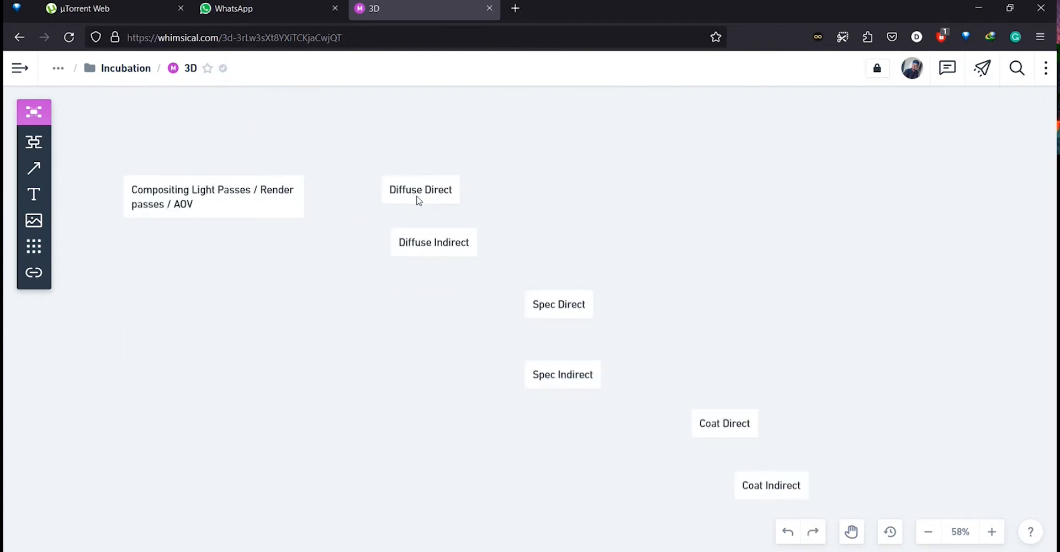
left_click_drag(418, 197, 438, 203)
key("ctrl+z")
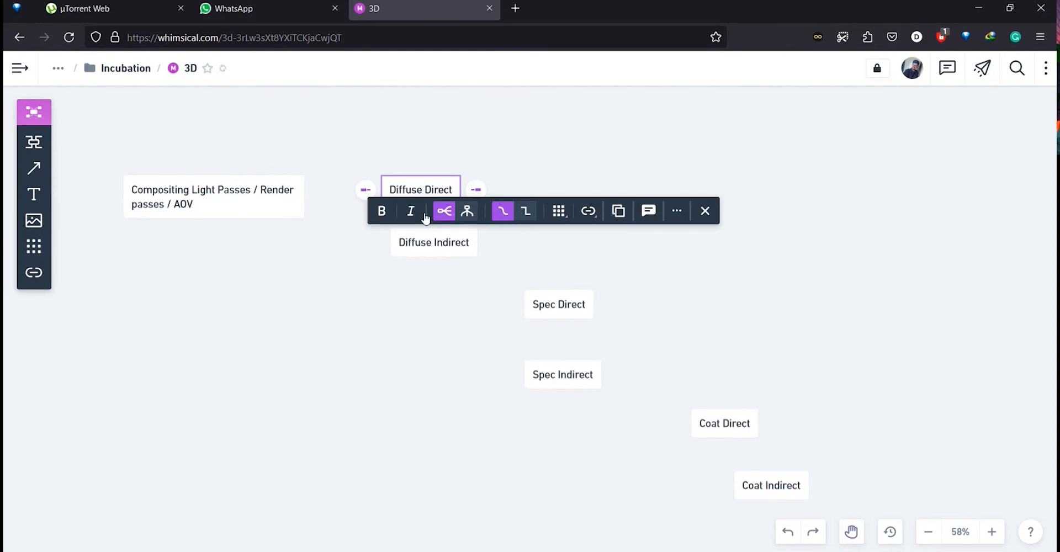
left_click_drag(434, 246, 573, 204)
scroll(427, 221, "up", 2)
key("alt")
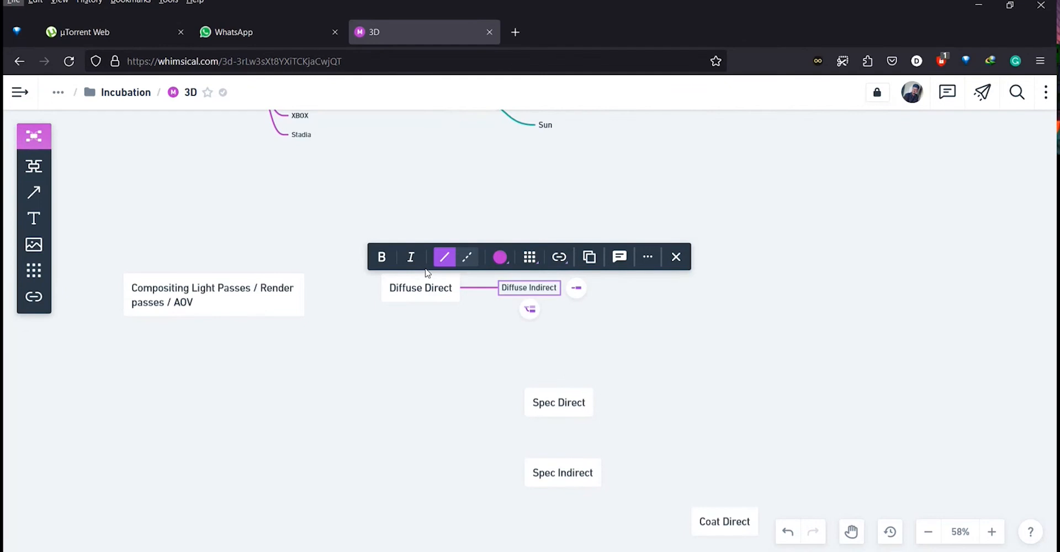
Move Spec Direct up and attach Spec Indirect as its child branch.
scroll(504, 276, "up", 5)
scroll(627, 429, "down", 2)
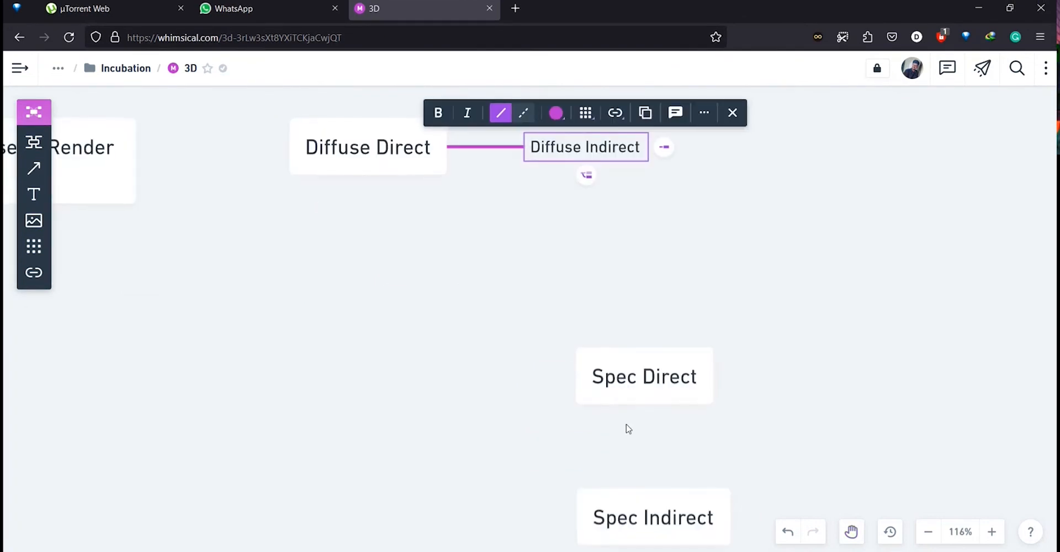
left_click_drag(631, 385, 788, 299)
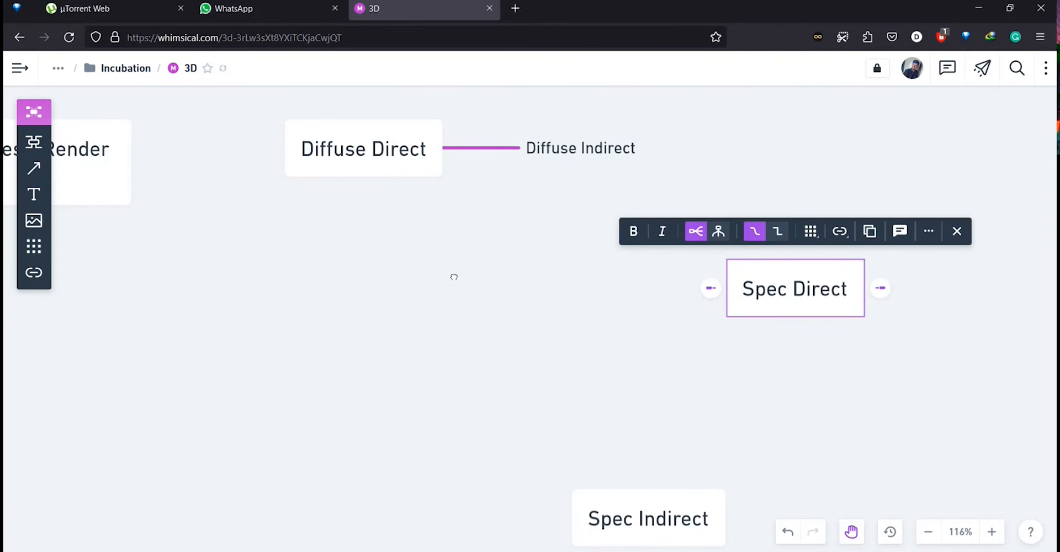
left_click_drag(454, 277, 263, 291)
left_click_drag(439, 524, 809, 310)
key("alt")
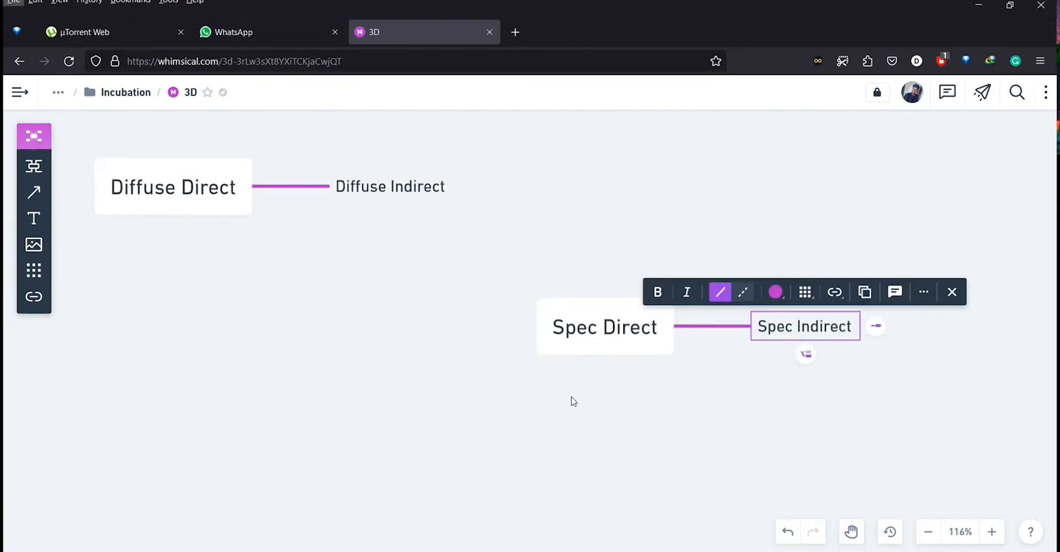
Move Coat Direct up and attach Coat Indirect as its child branch.
left_click_drag(571, 402, 238, 304)
left_click_drag(475, 539, 570, 353)
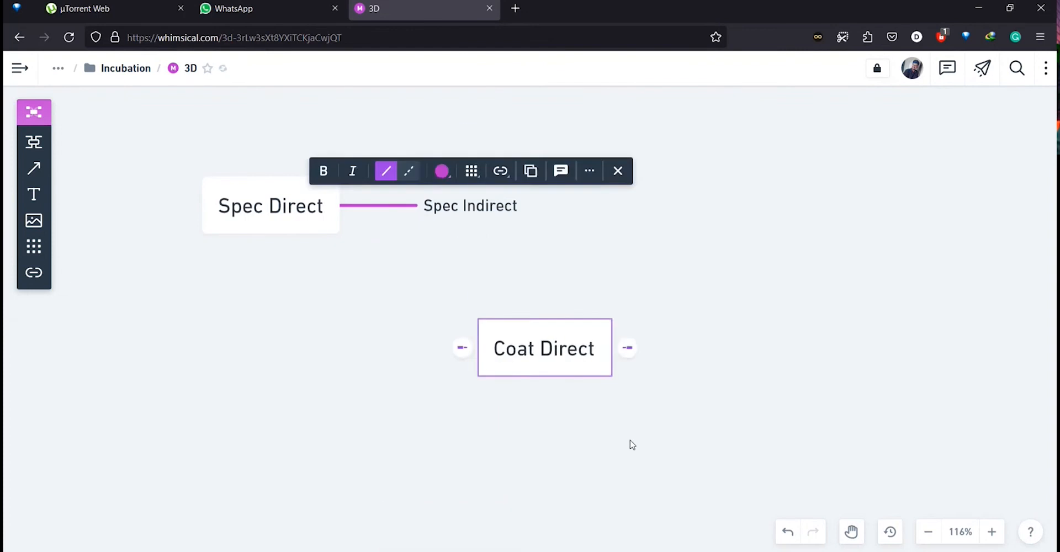
scroll(631, 441, "down", 3)
key("alt")
left_click_drag(574, 463, 835, 149)
scroll(549, 317, "up", 6)
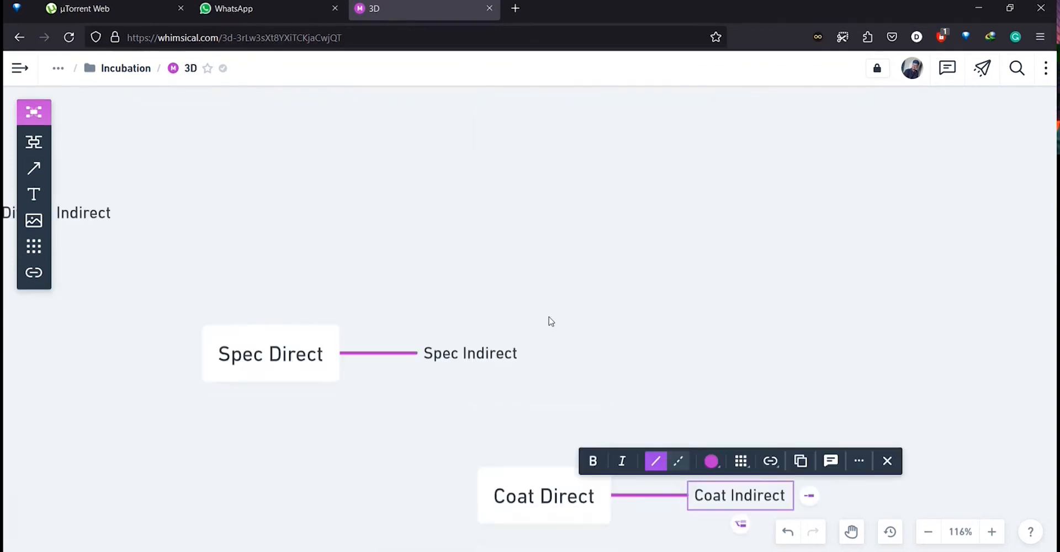
scroll(548, 317, "down", 3)
key("alt")
scroll(799, 204, "down", 5)
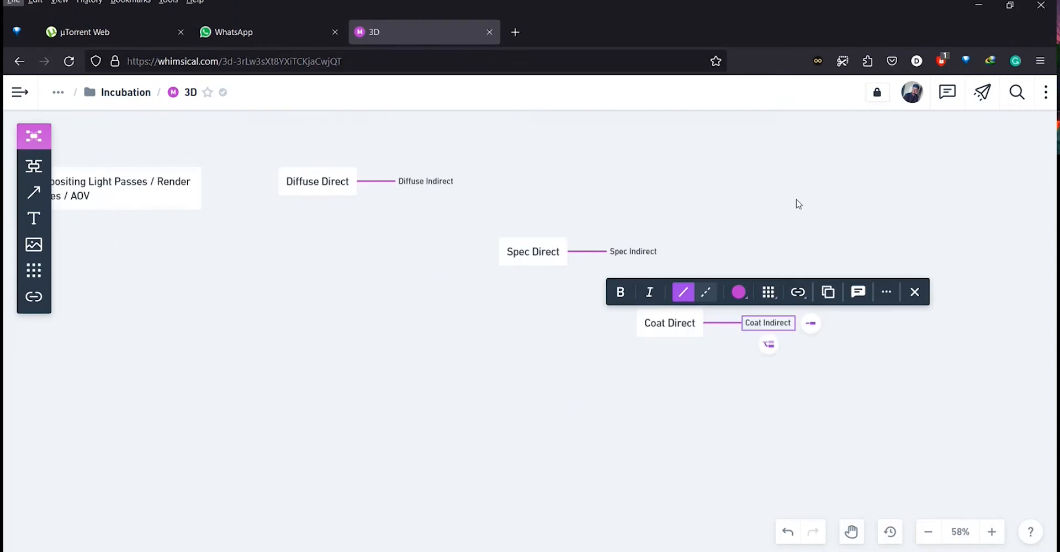
scroll(615, 201, "up", 5)
left_click_drag(496, 239, 587, 260)
scroll(586, 261, "down", 5)
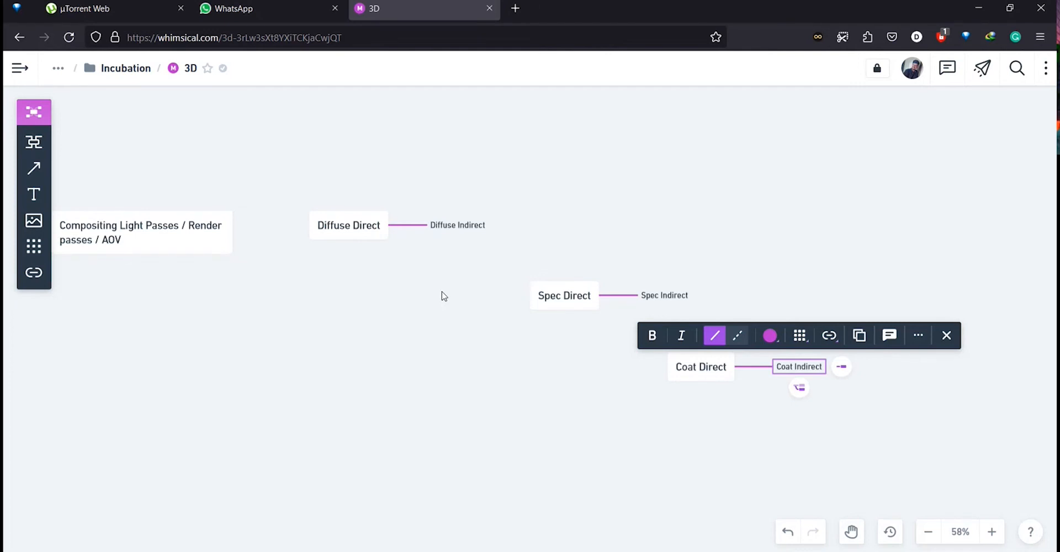
left_click(457, 343)
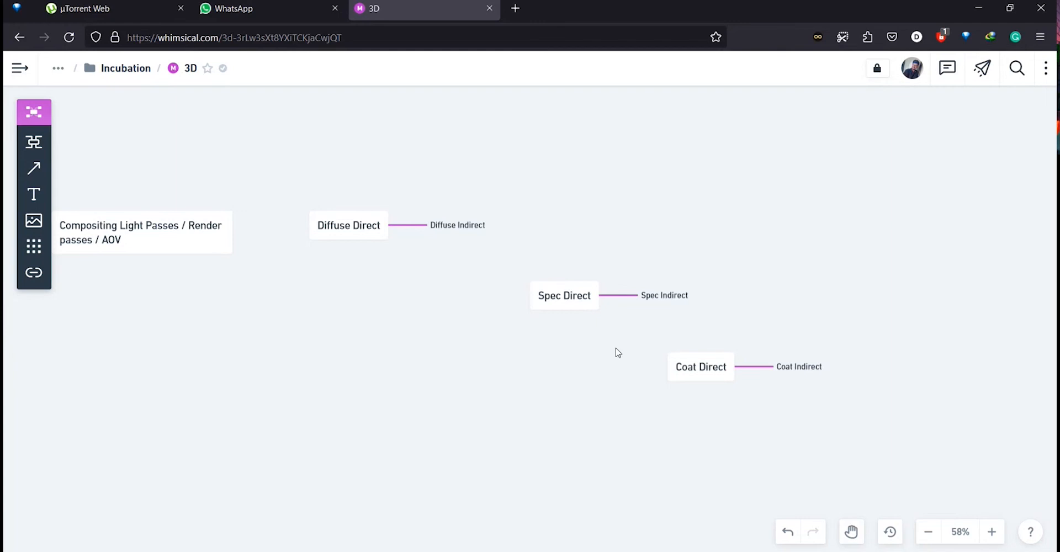
left_click_drag(519, 269, 720, 327)
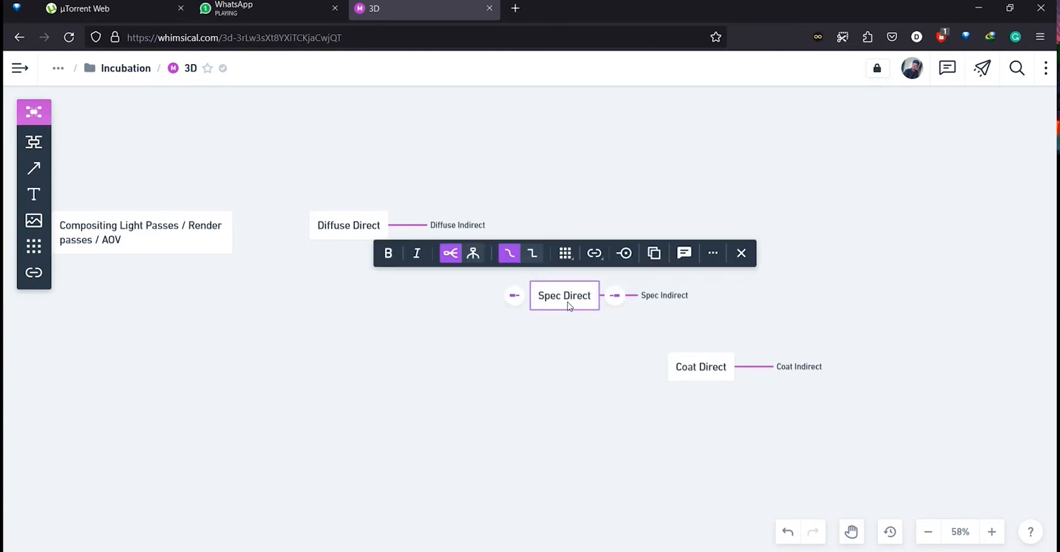
left_click(711, 336)
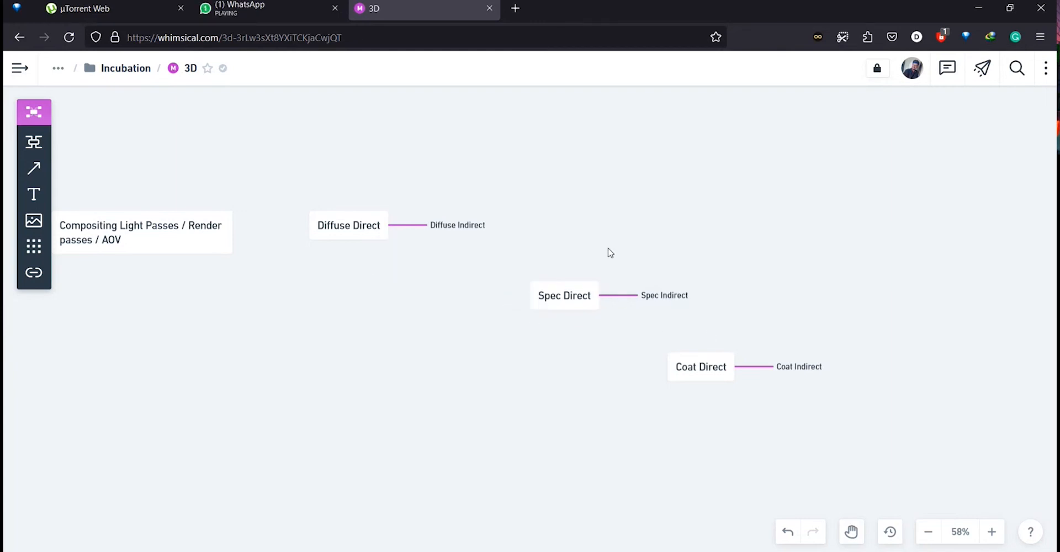
scroll(609, 252, "up", 3)
scroll(610, 253, "down", 3)
scroll(610, 252, "up", 2)
scroll(530, 263, "down", 2)
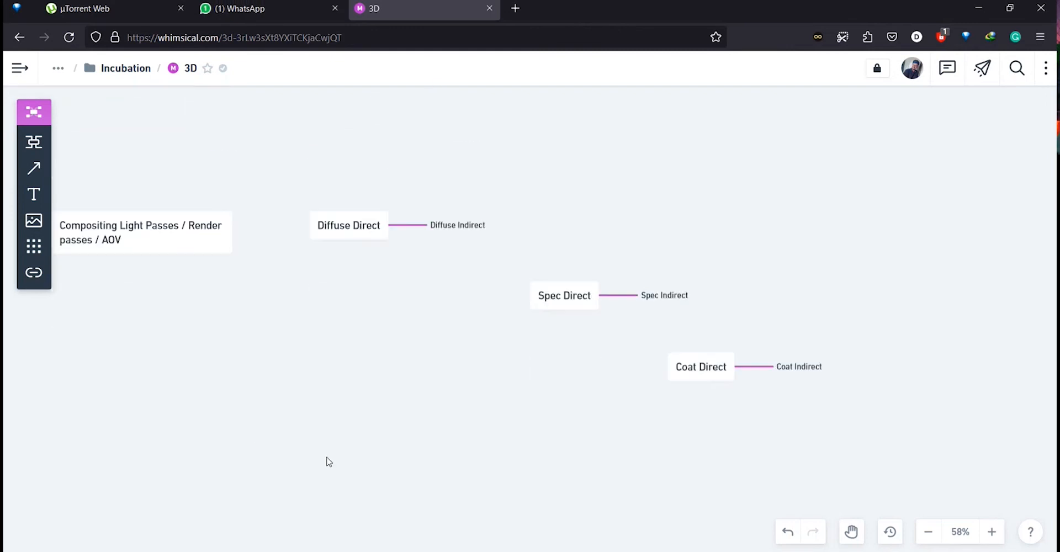
Add a new node below the pass nodes named "BEAUTY" and deselect it.
double_click(252, 434)
type("BEAUTY")
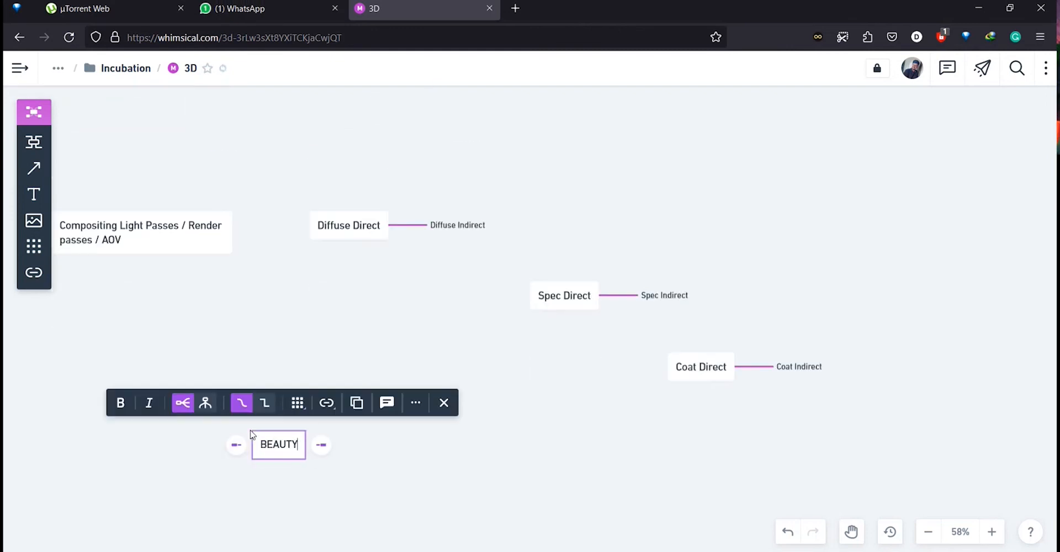
left_click(484, 459)
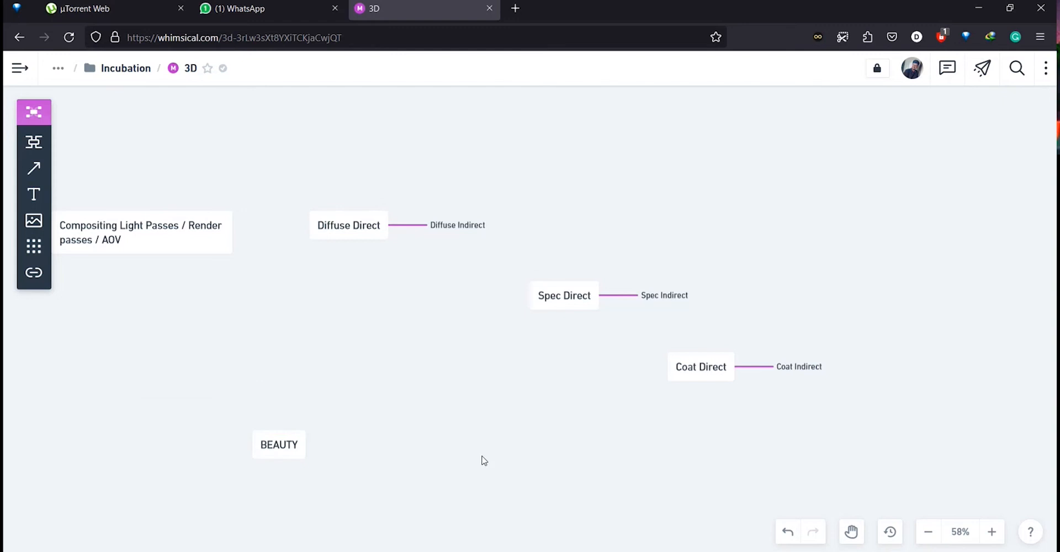
Move the BEAUTY node up, closer to the pass nodes.
left_click(279, 453)
left_click_drag(279, 453, 355, 392)
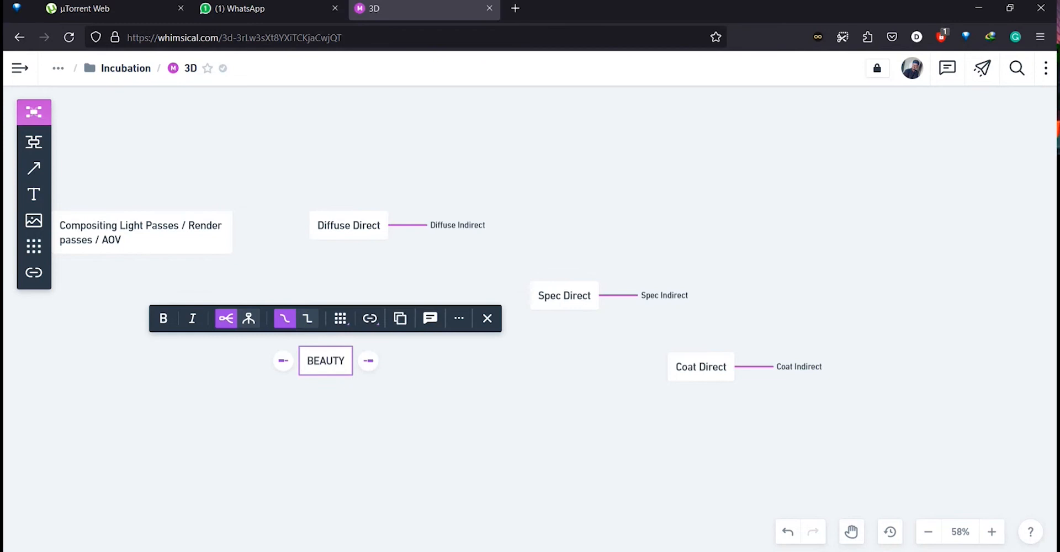
Look through the rendered pass images in the Maya project's images folder.
key("alt+Tab")
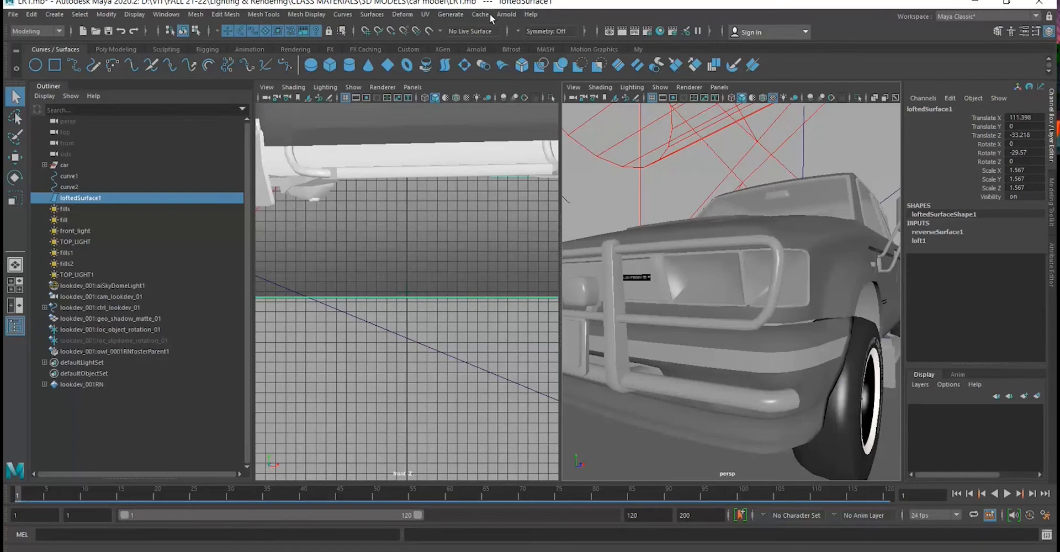
key("alt+Tab")
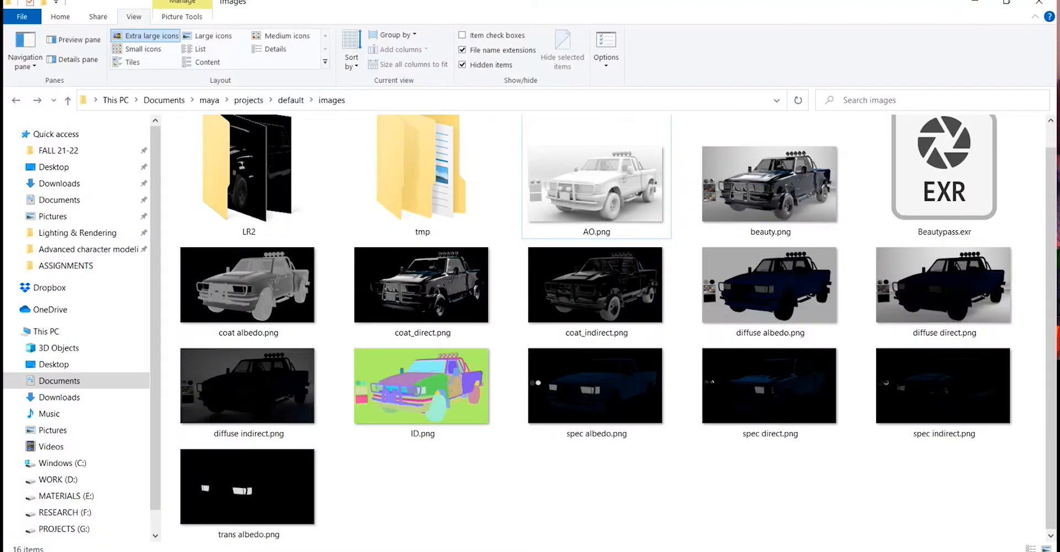
mouse_move(451, 550)
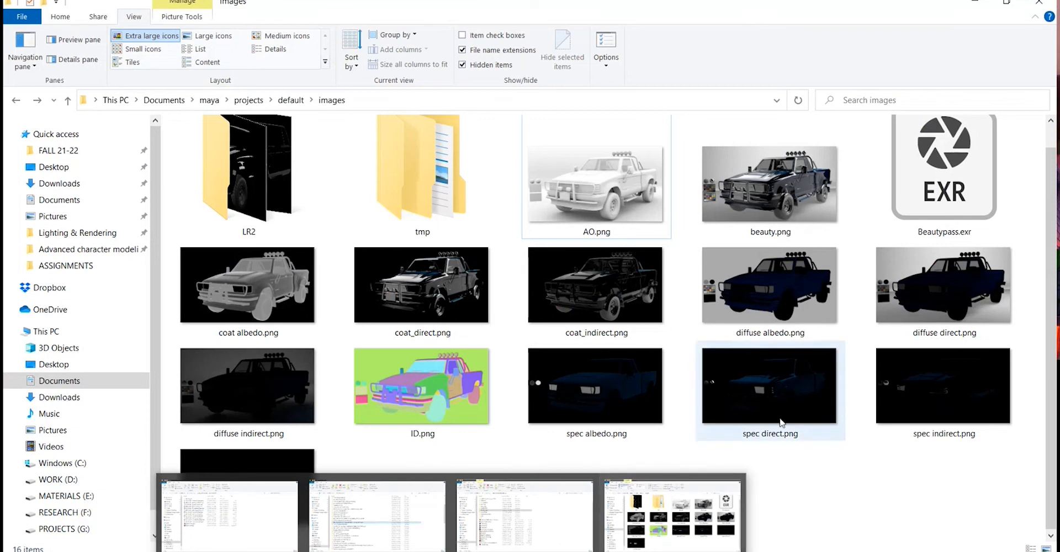
left_click(348, 551)
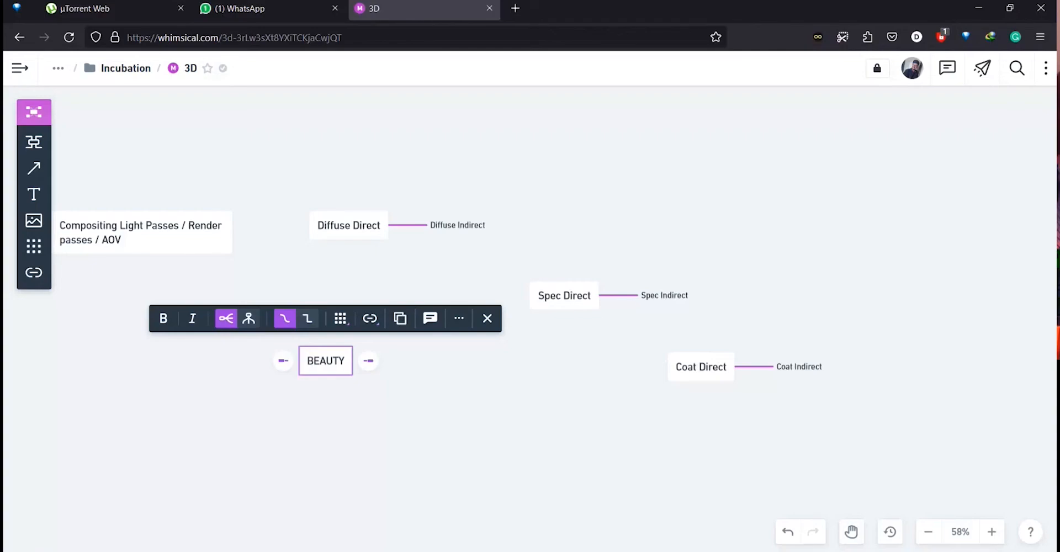
left_click_drag(525, 205, 575, 219)
left_click(433, 389)
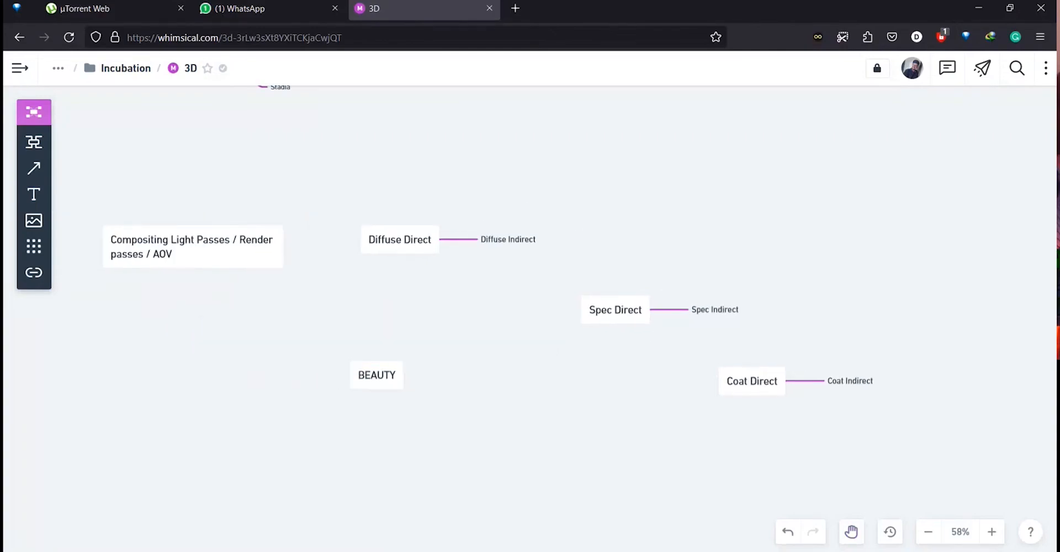
Compare the coat and diffuse AOVs in the Arnold RenderView's pass selector.
left_click(601, 551)
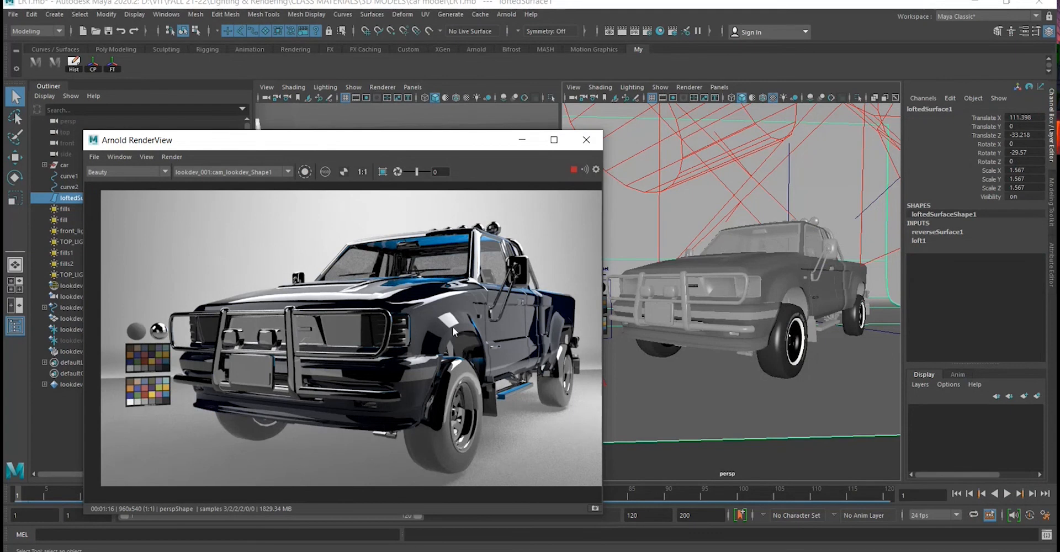
left_click(169, 172)
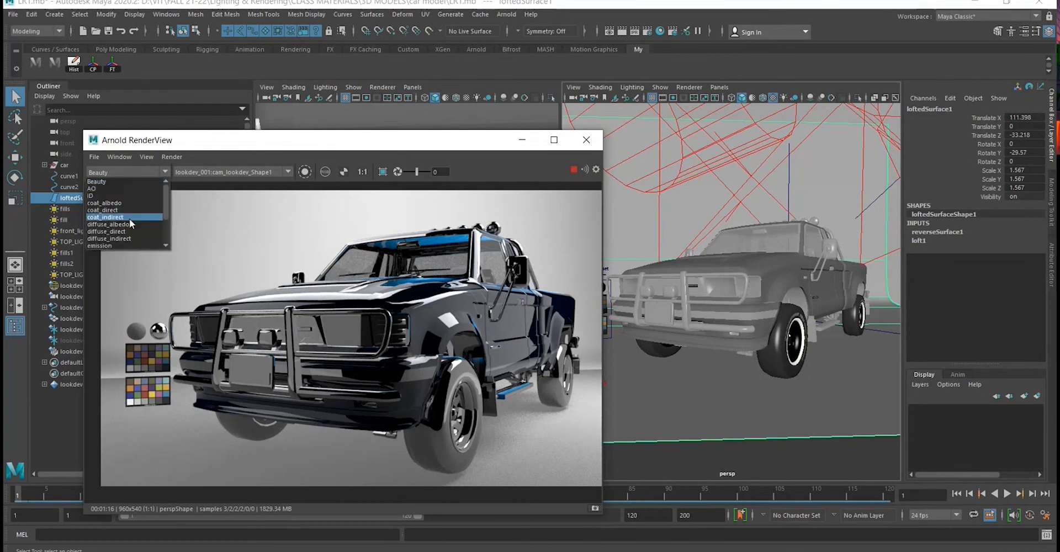
left_click(130, 218)
left_click(127, 172)
left_click(117, 239)
left_click(130, 172)
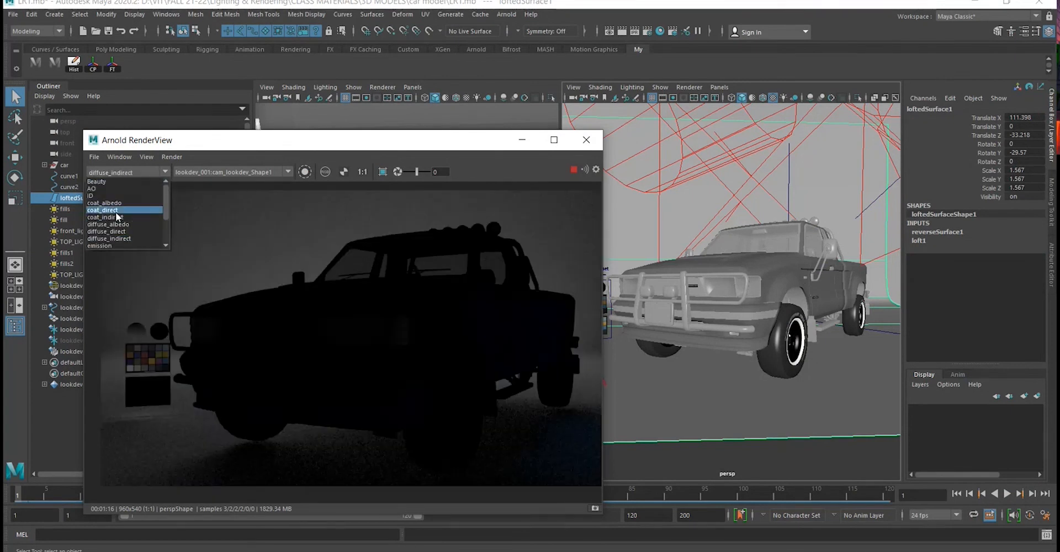
left_click(114, 210)
left_click(328, 551)
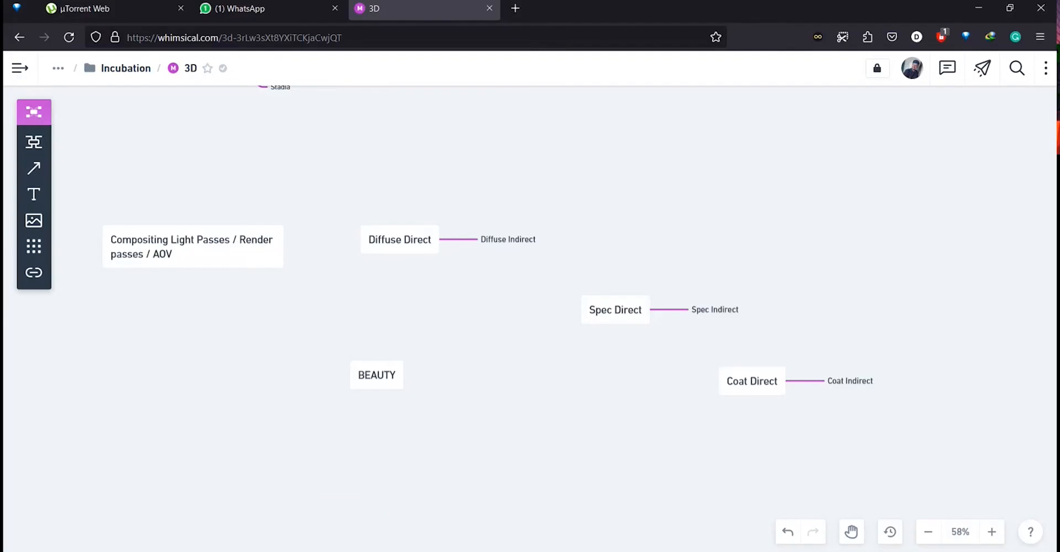
Move the BEAUTY node slightly to the left.
scroll(541, 319, "up", 1)
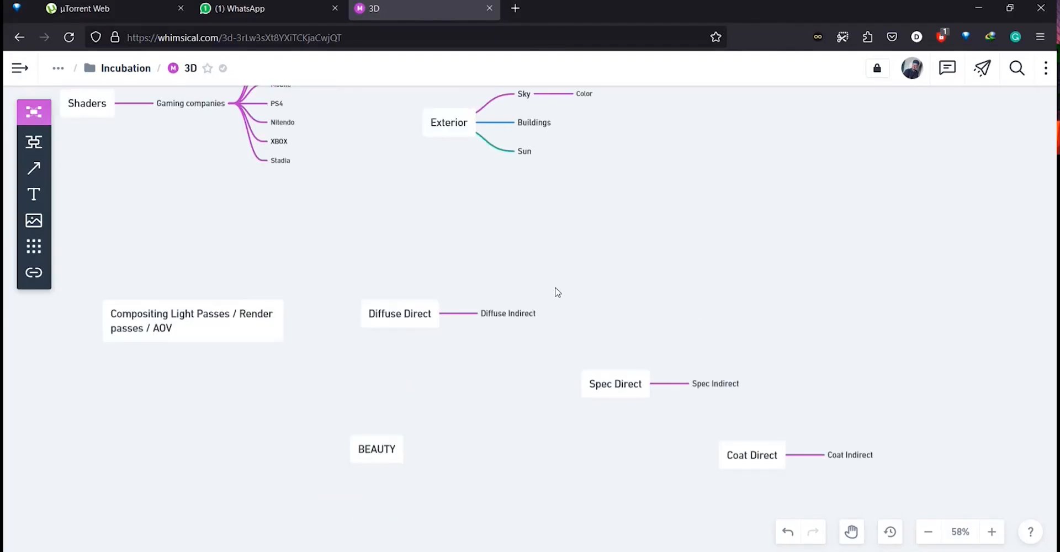
scroll(556, 290, "down", 1)
key("alt")
scroll(557, 285, "up", 2)
scroll(555, 290, "down", 2)
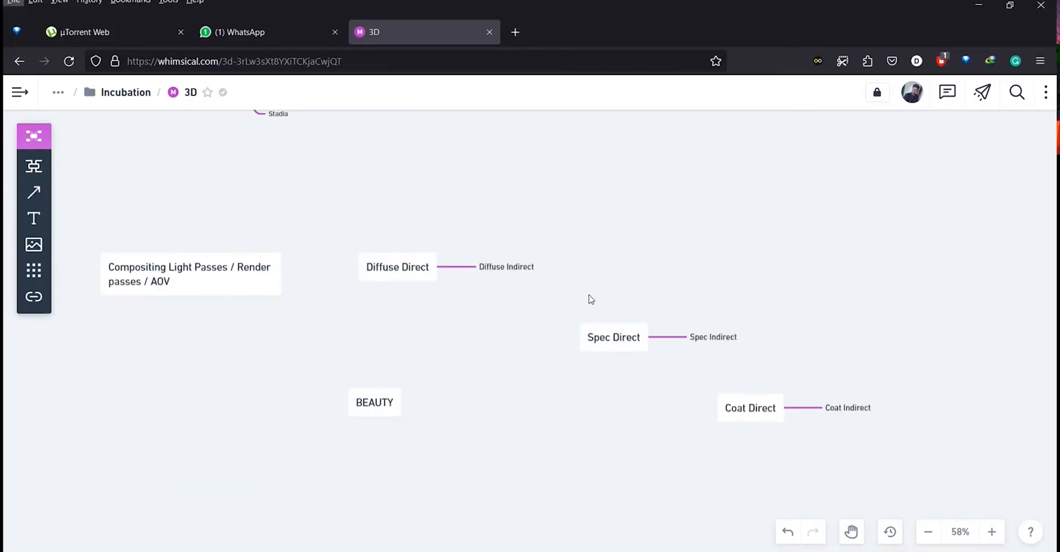
left_click_drag(588, 294, 482, 244)
scroll(482, 244, "up", 2)
scroll(481, 244, "down", 2)
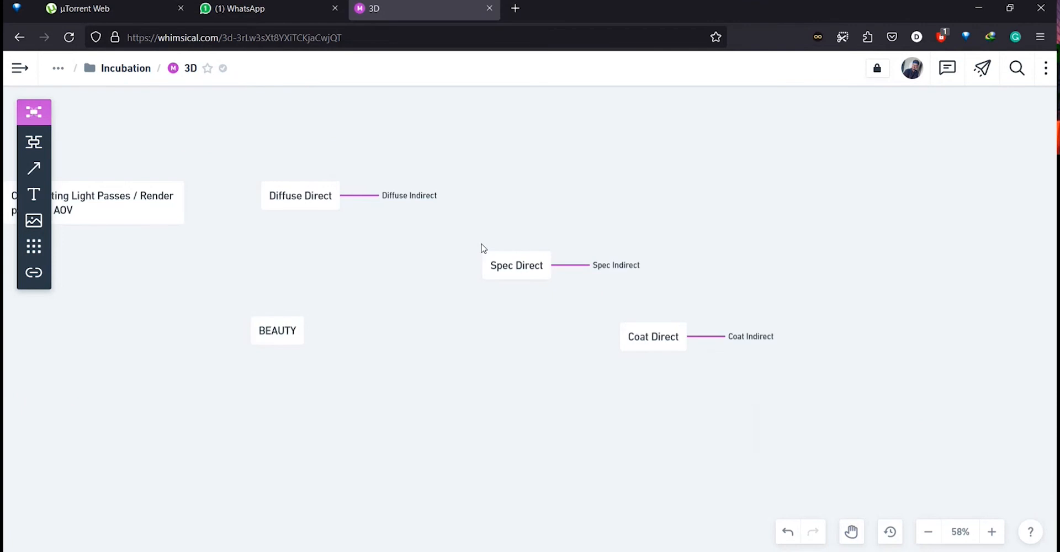
left_click_drag(455, 206, 503, 182)
left_click_drag(316, 308, 230, 331)
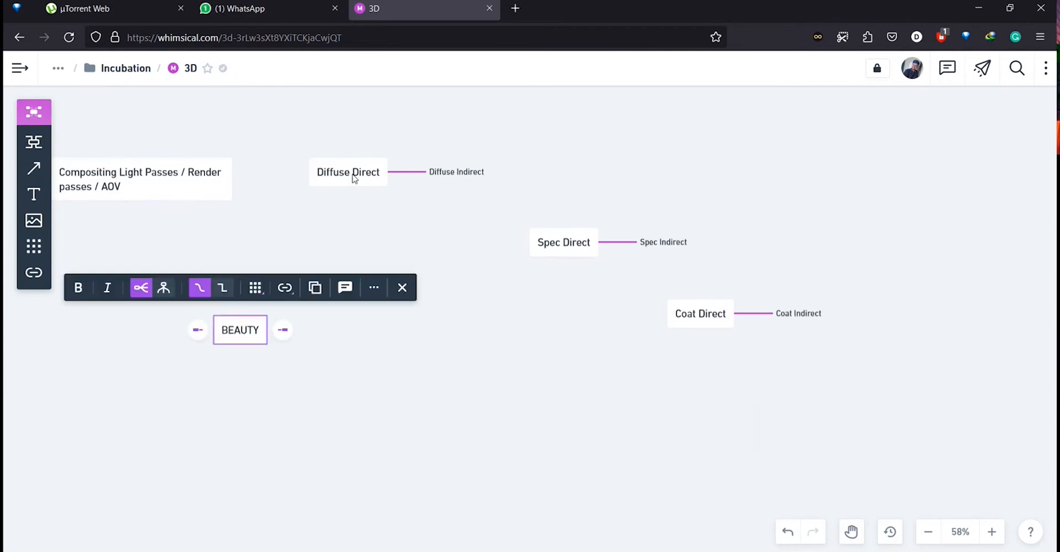
Move Diffuse Direct down below the other pass nodes.
left_click_drag(518, 275, 543, 449)
left_click_drag(385, 354, 436, 503)
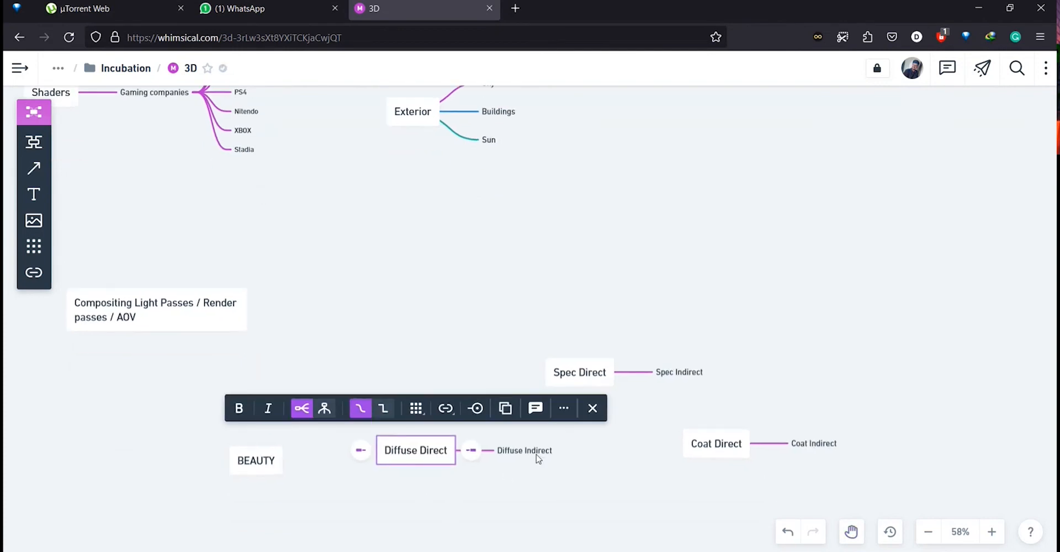
left_click_drag(534, 453, 499, 409)
left_click(606, 483)
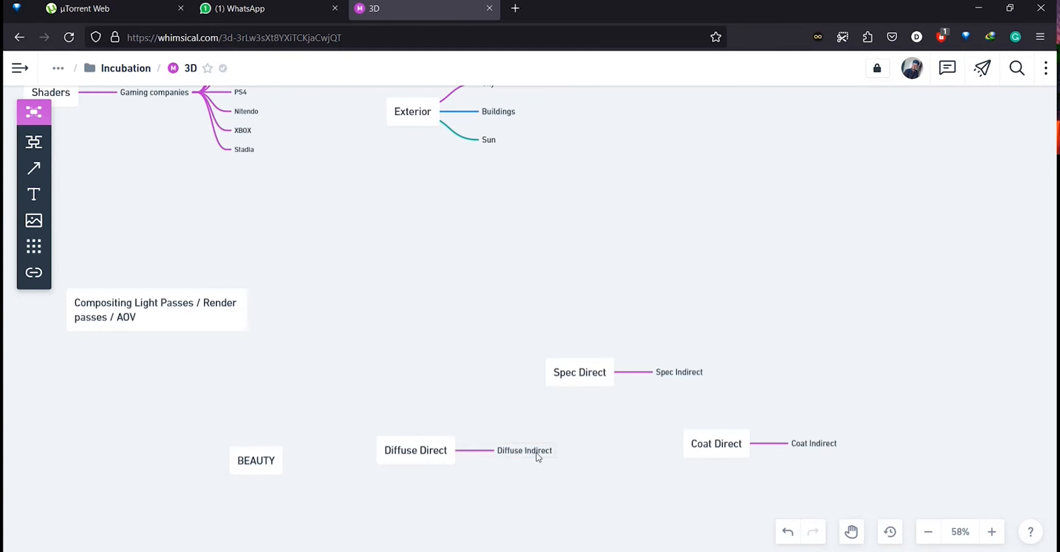
left_click_drag(537, 455, 526, 391)
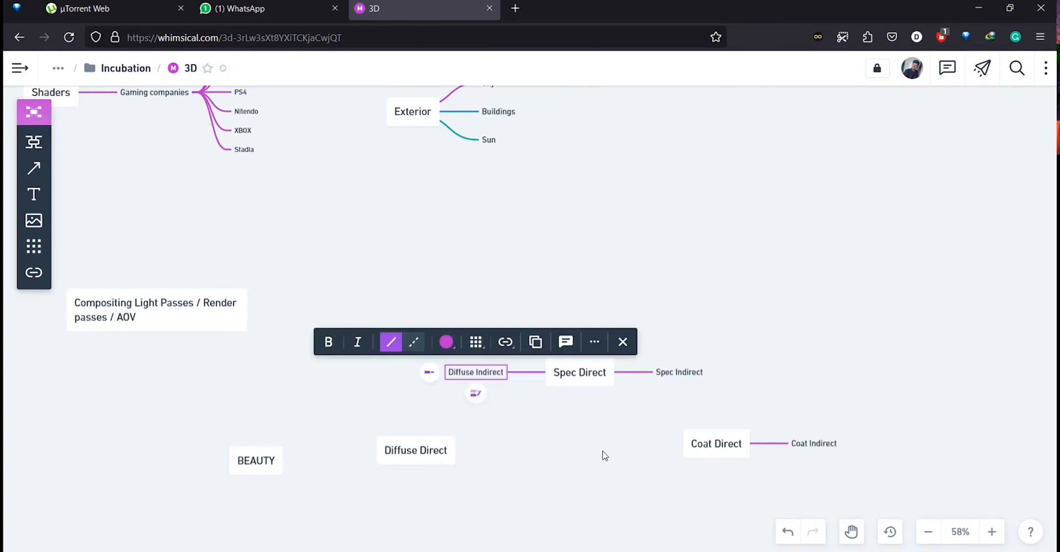
key("ctrl+z")
Reorder the pass nodes so Coat Direct sits above Spec Direct.
left_click_drag(538, 324, 708, 395)
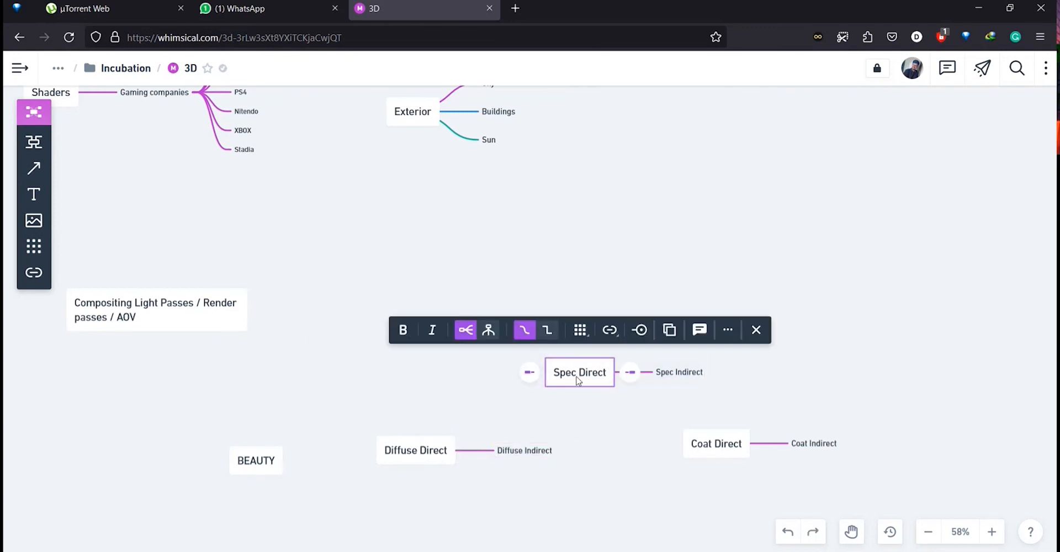
left_click_drag(345, 372, 768, 339)
left_click_drag(518, 296, 799, 397)
left_click_drag(595, 392, 538, 389)
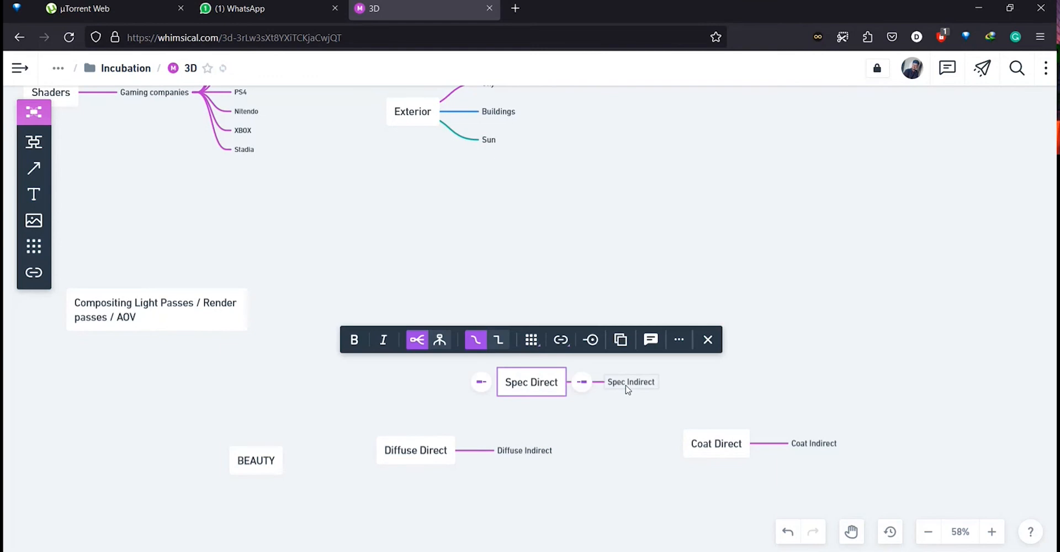
left_click_drag(708, 396, 770, 445)
left_click(667, 338)
left_click_drag(665, 430, 511, 289)
Align Diffuse Direct, Spec Direct and Coat Direct into one vertical column.
left_click(622, 315)
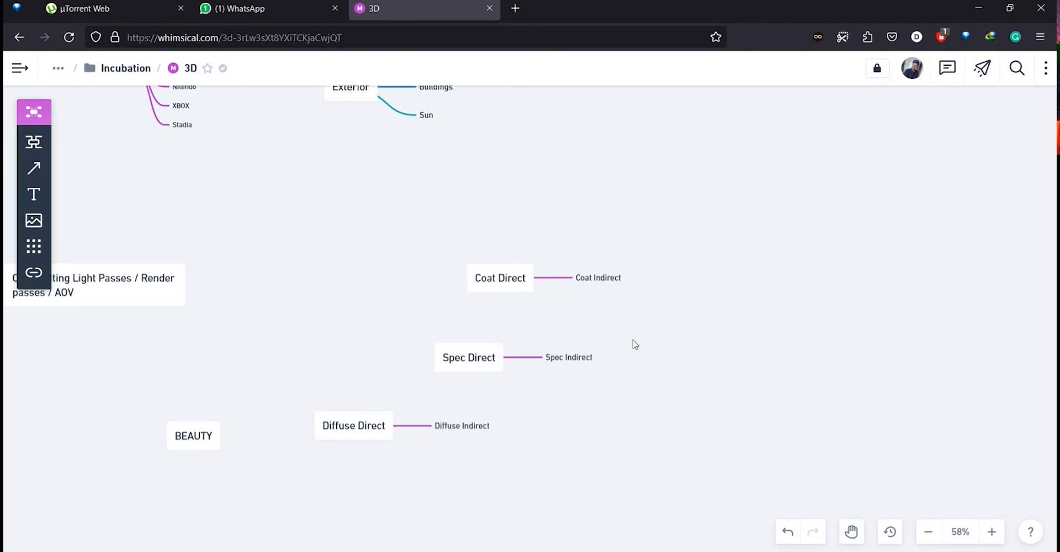
left_click_drag(434, 381, 486, 381)
left_click_drag(415, 421, 539, 434)
left_click_drag(574, 274, 545, 280)
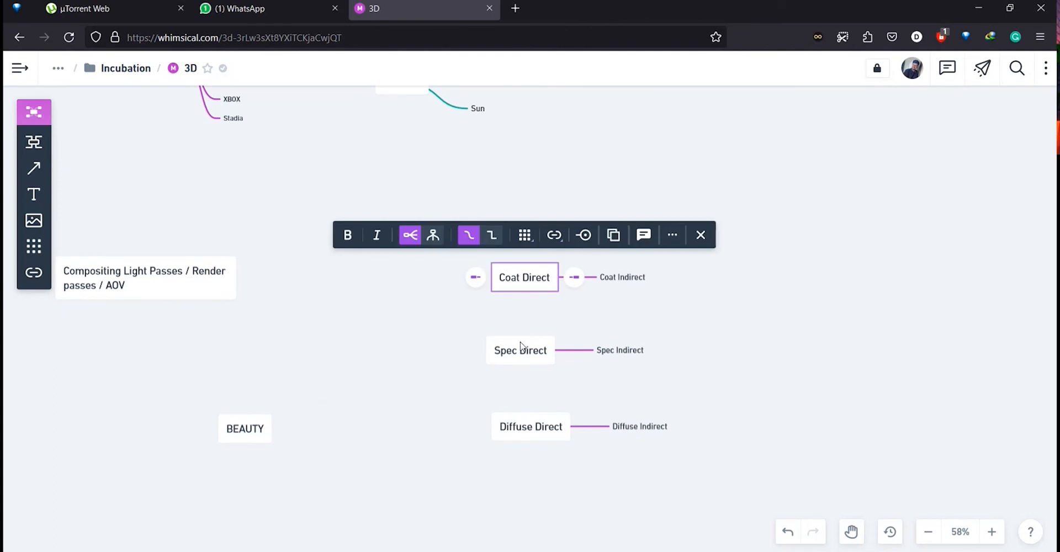
left_click_drag(521, 348, 533, 348)
left_click_drag(525, 278, 531, 276)
left_click(806, 330)
left_click_drag(805, 330, 825, 239)
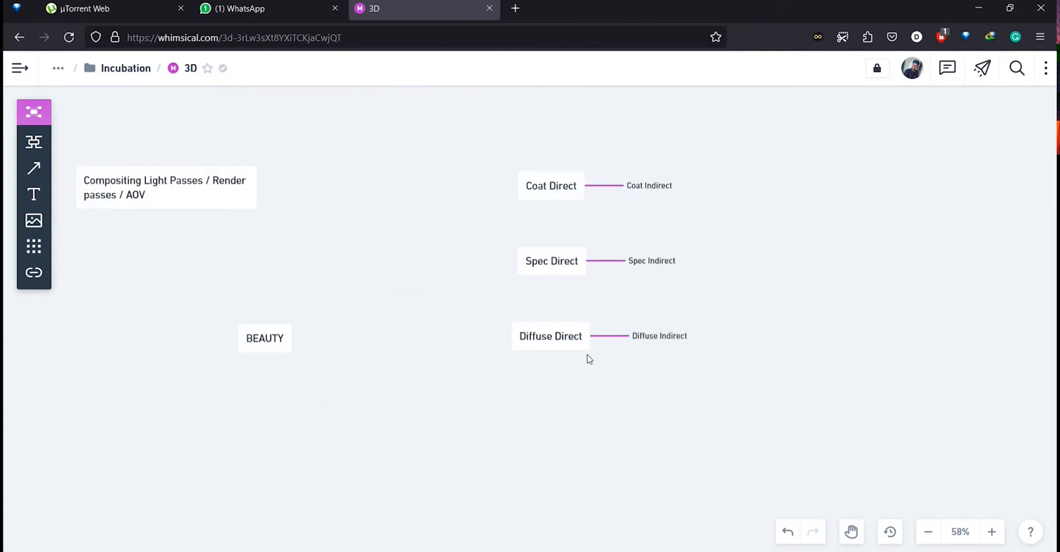
Space the three pass nodes evenly by lowering Diffuse Direct, Spec Direct and Coat Direct.
left_click_drag(558, 376, 539, 409)
left_click_drag(476, 308, 762, 381)
left_click(561, 376)
left_click_drag(553, 337, 566, 419)
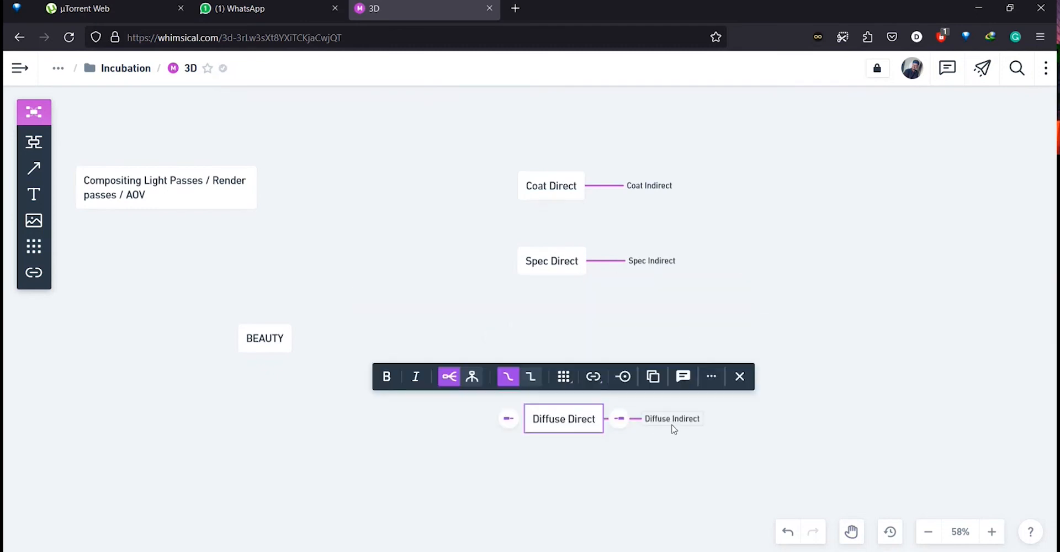
left_click_drag(674, 429, 564, 386)
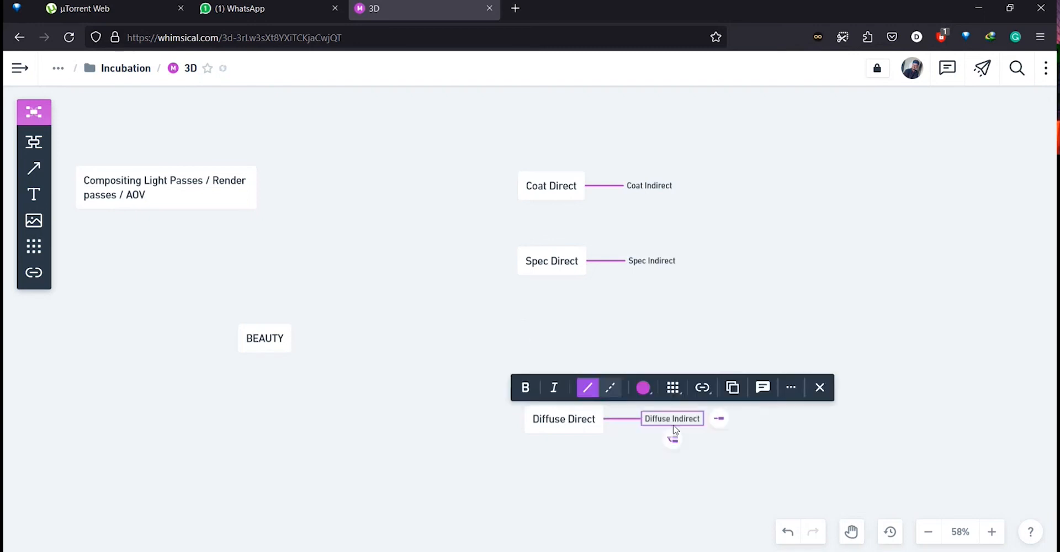
left_click(727, 443)
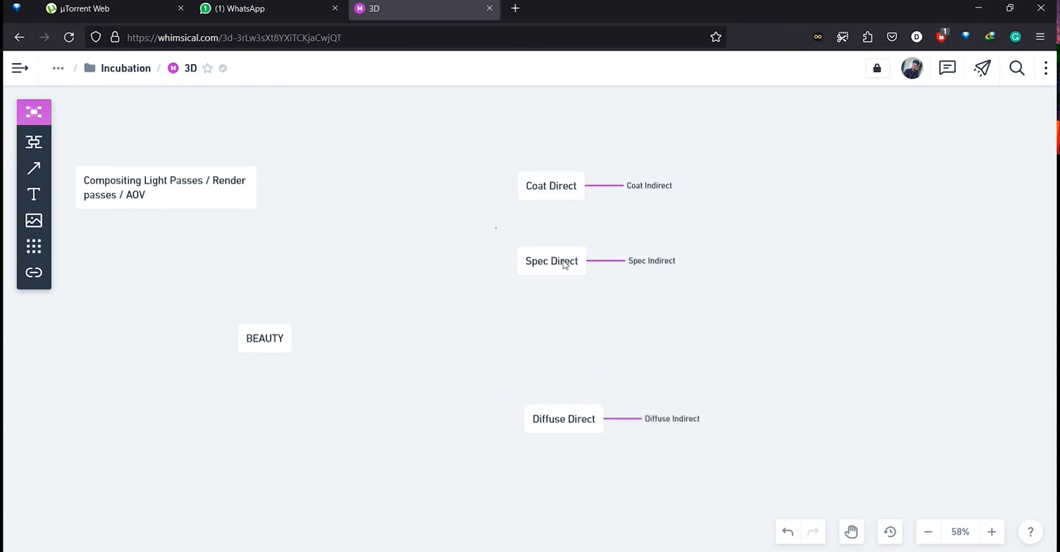
left_click_drag(496, 227, 759, 307)
left_click_drag(553, 265, 566, 340)
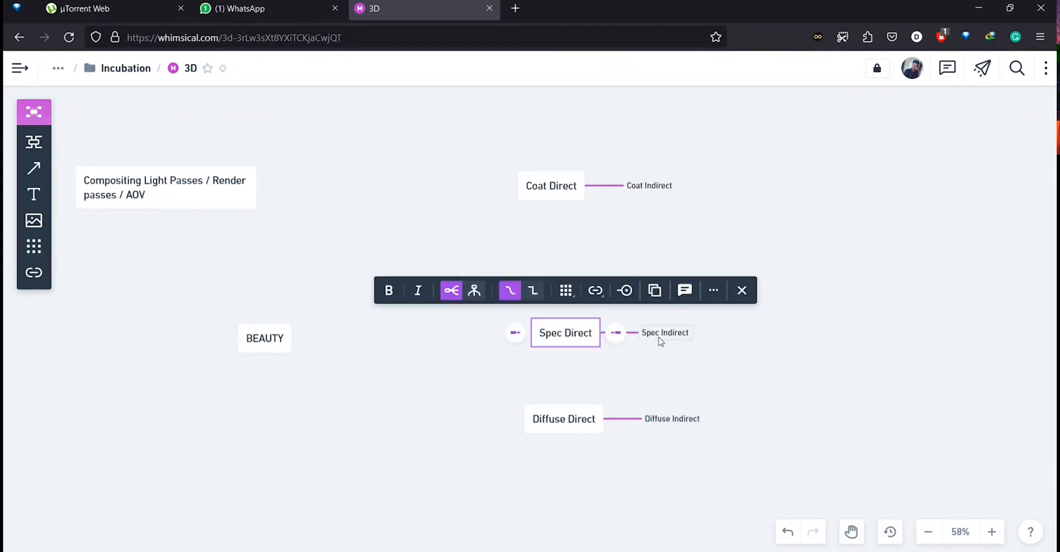
left_click_drag(545, 191, 553, 260)
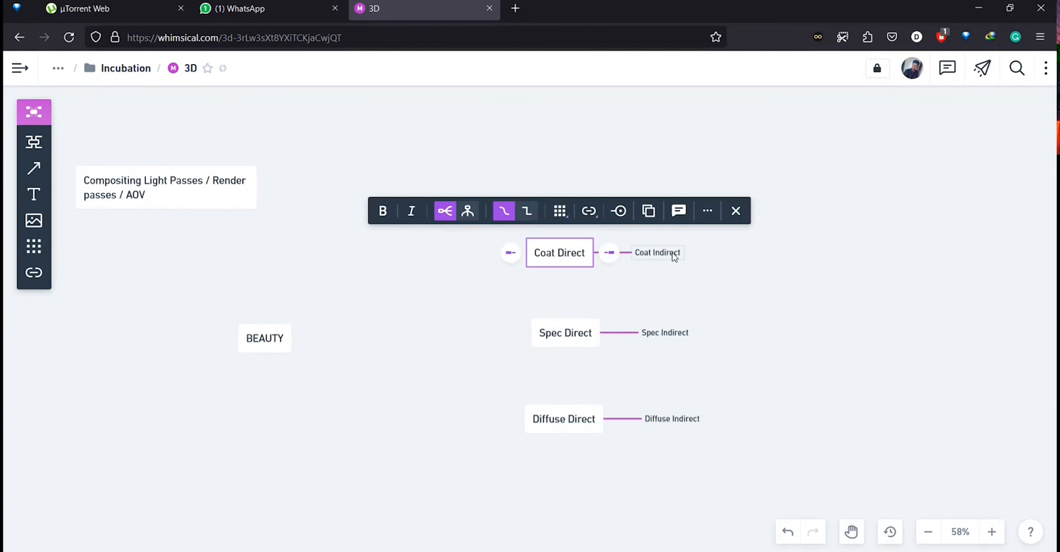
left_click(761, 325)
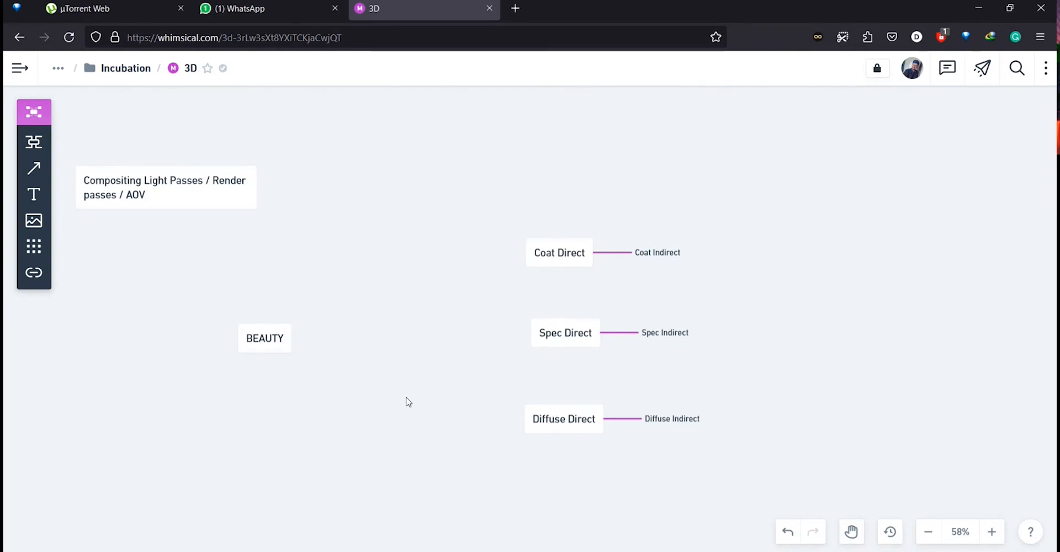
Add a node reading "color of the material" and attach it as a left branch of Diffuse Direct.
double_click(402, 447)
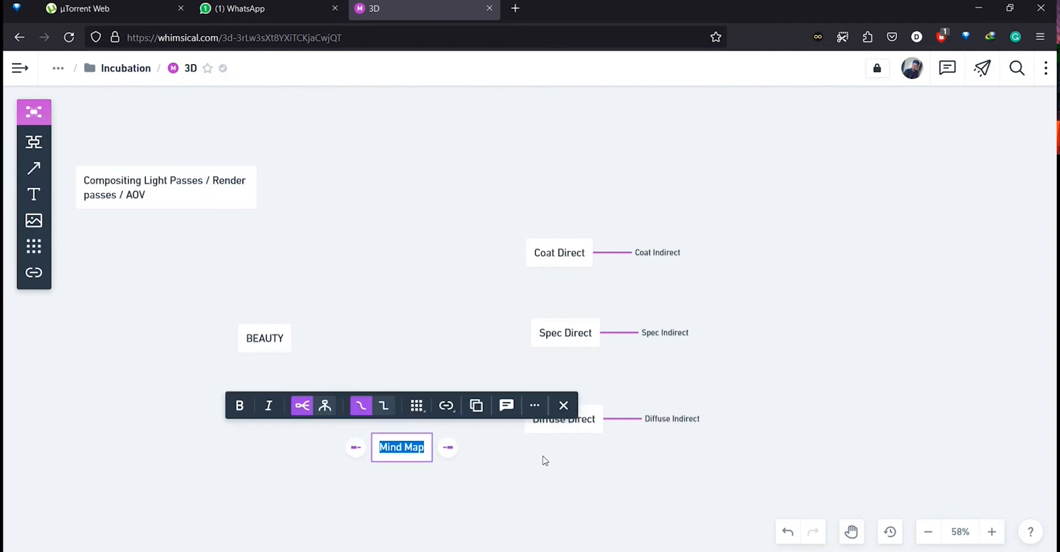
type("C")
key("BackSpace")
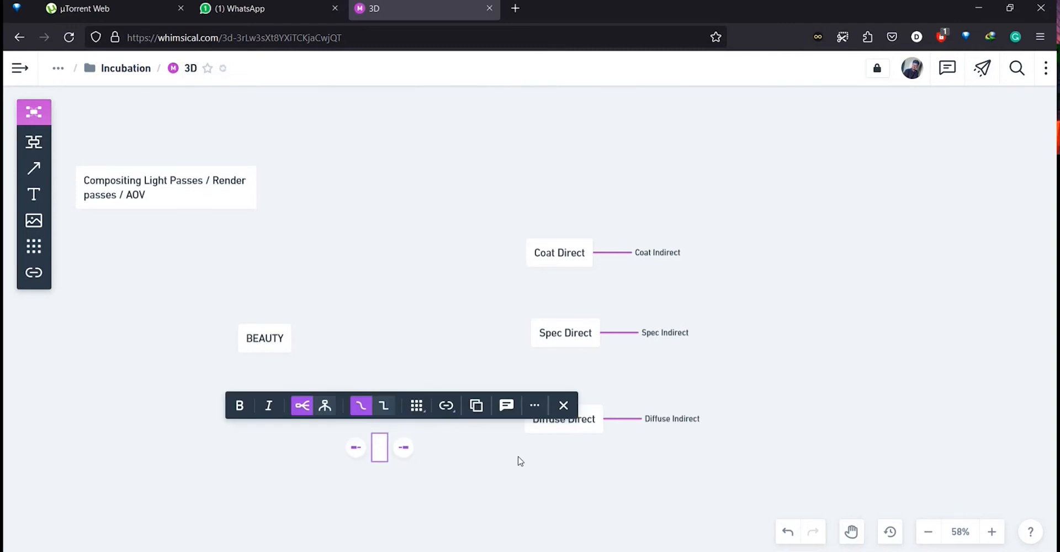
type("color of the")
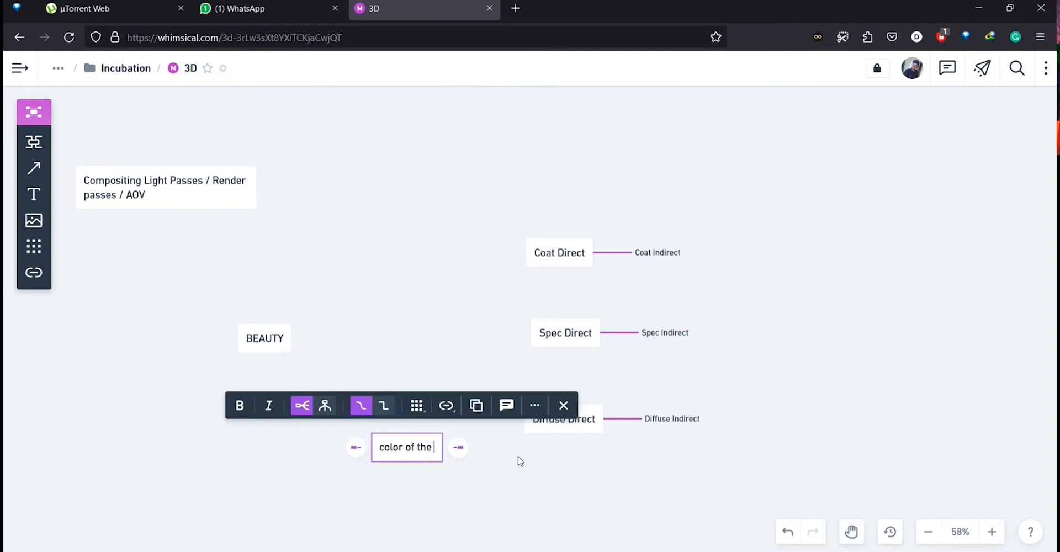
type(" materi")
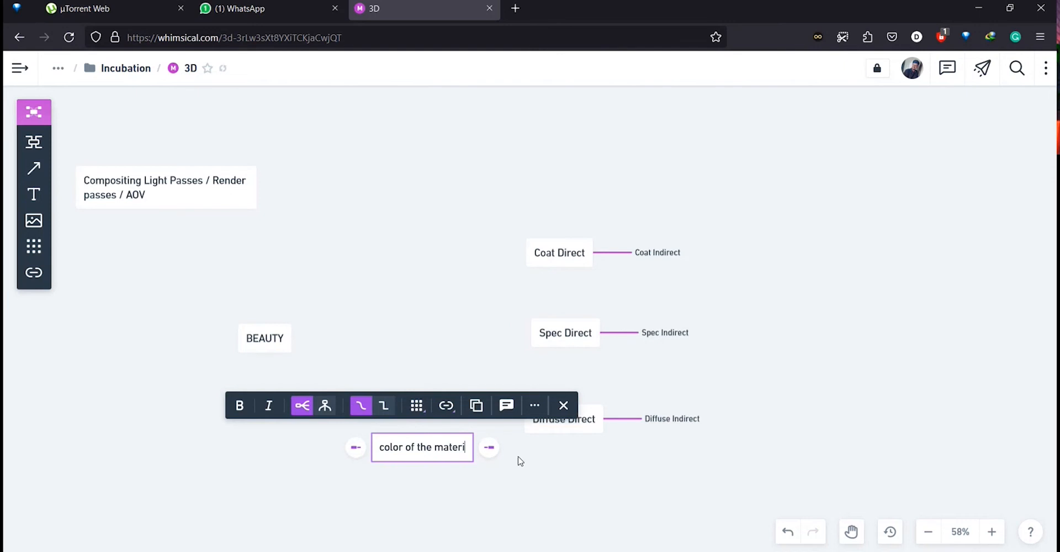
type("al")
left_click_drag(441, 448, 435, 425)
left_click(462, 358)
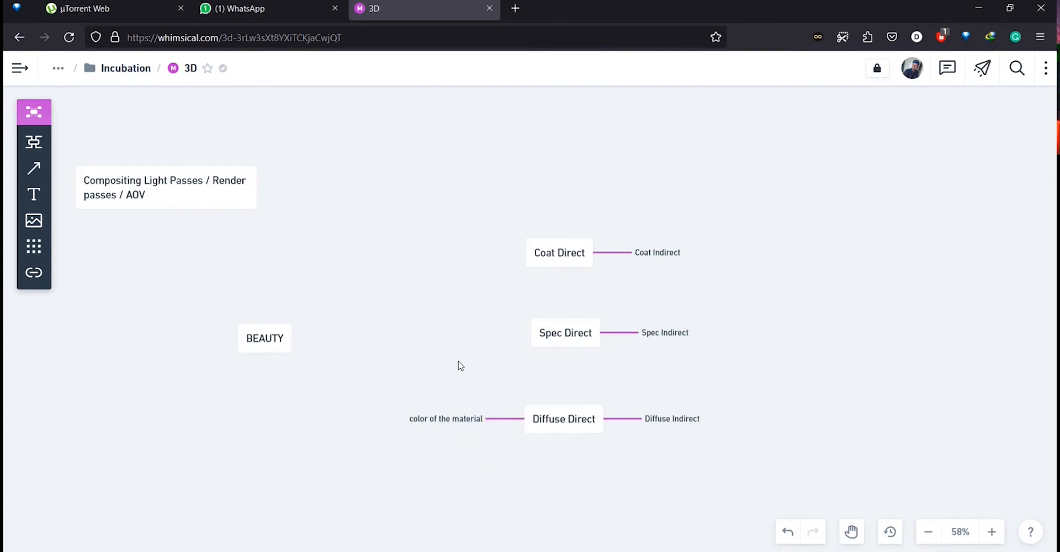
Add a new node reading "Light's behaviour" on the canvas near Spec Direct.
double_click(458, 362)
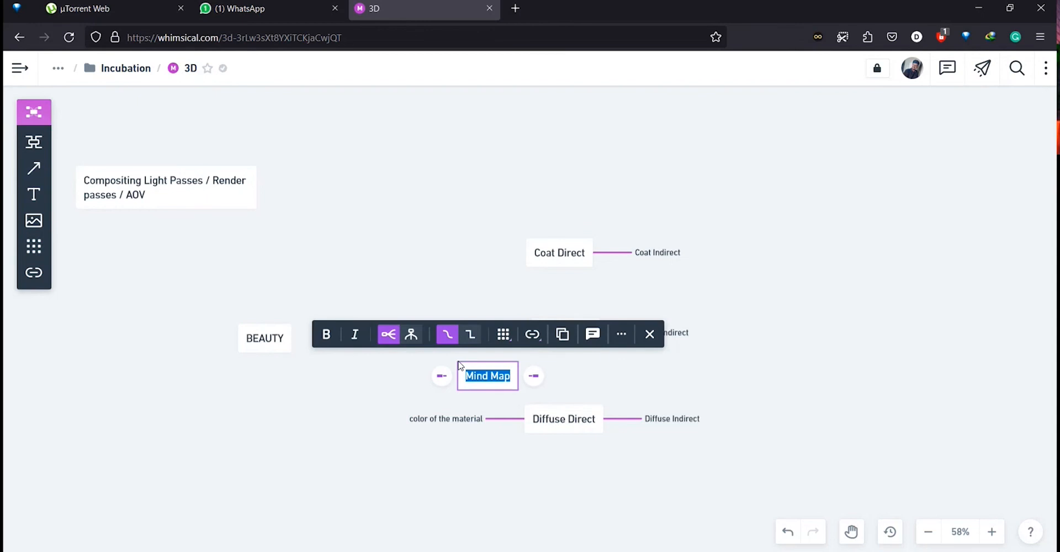
type("Ra")
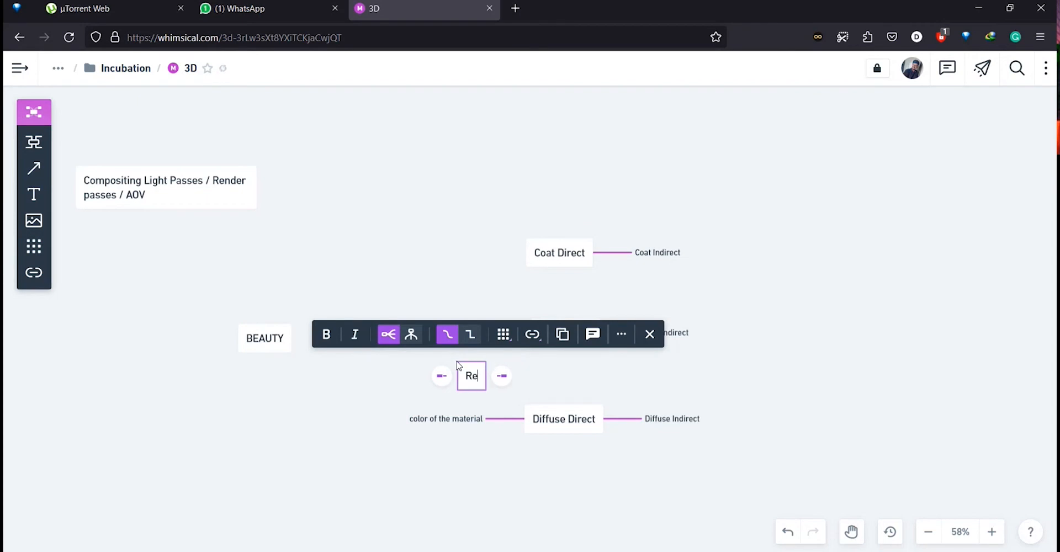
key("BackSpace")
key("BackSpace")
type("Light")
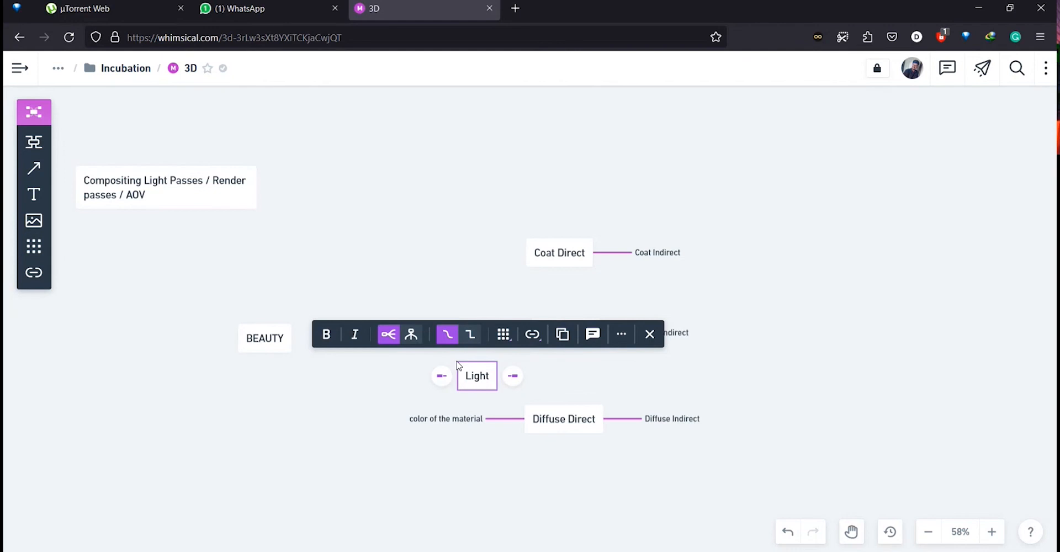
type("'s be")
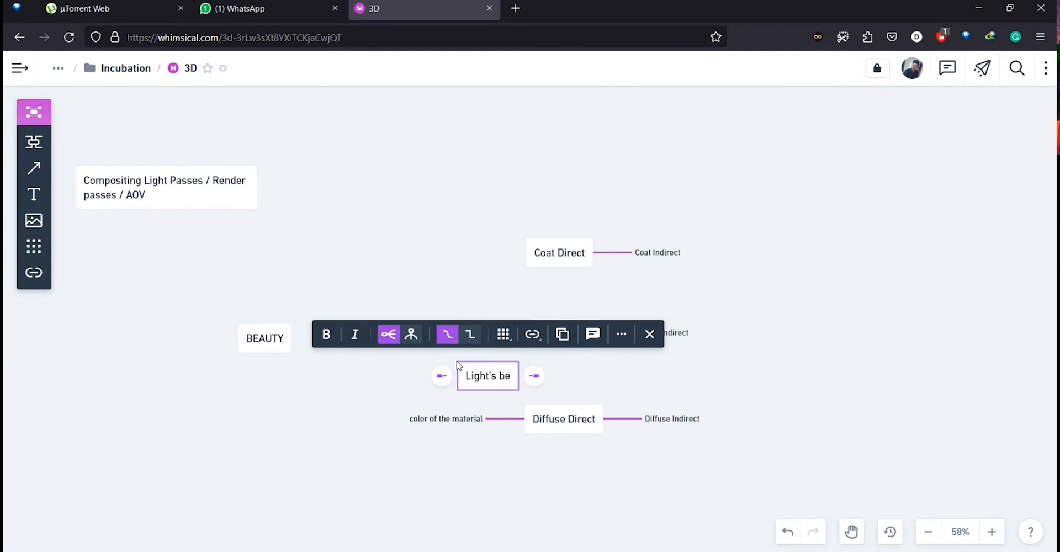
type("haviour")
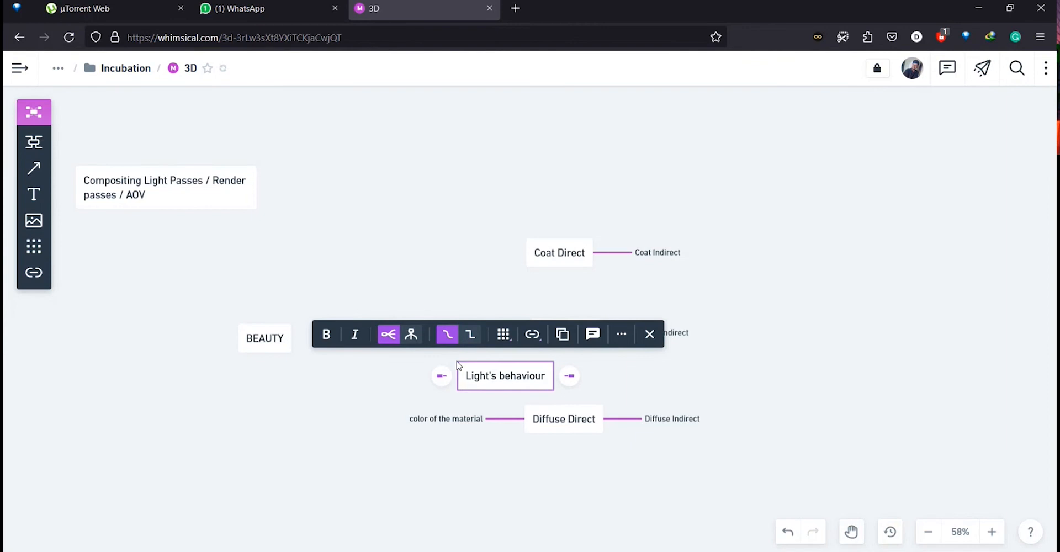
key("BackSpace")
type("r")
left_click(503, 478)
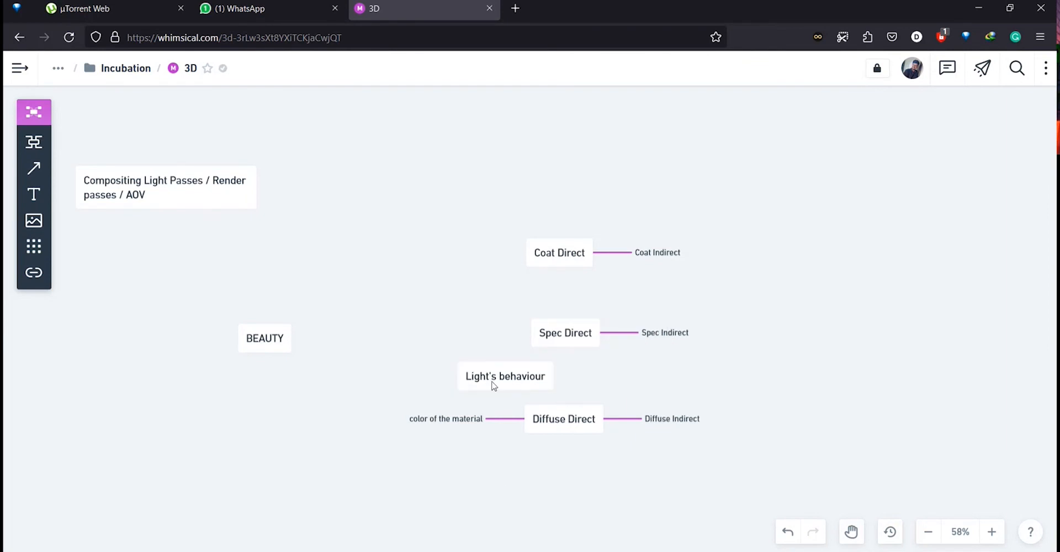
Attach the "Light's behaviour" node as a left branch of Spec Direct.
left_click_drag(492, 383, 453, 355)
left_click(442, 257)
mouse_move(451, 425)
left_mouse_down()
mouse_move(469, 429)
mouse_move(449, 425)
left_mouse_up()
left_click_drag(458, 334, 456, 338)
Add a node reading "Reflection" and attach it as a left branch of Coat Direct.
double_click(463, 249)
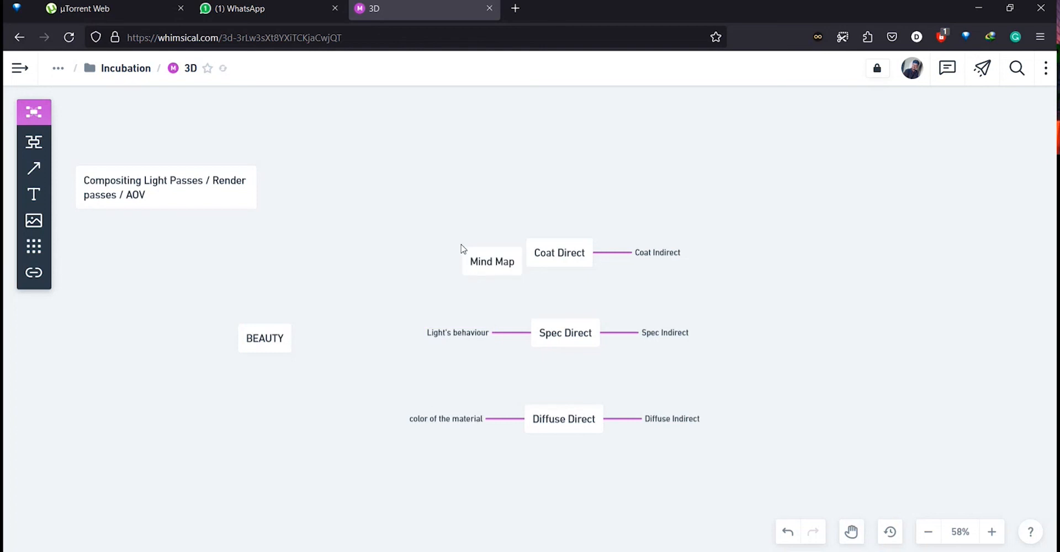
left_click(495, 263)
double_click(496, 264)
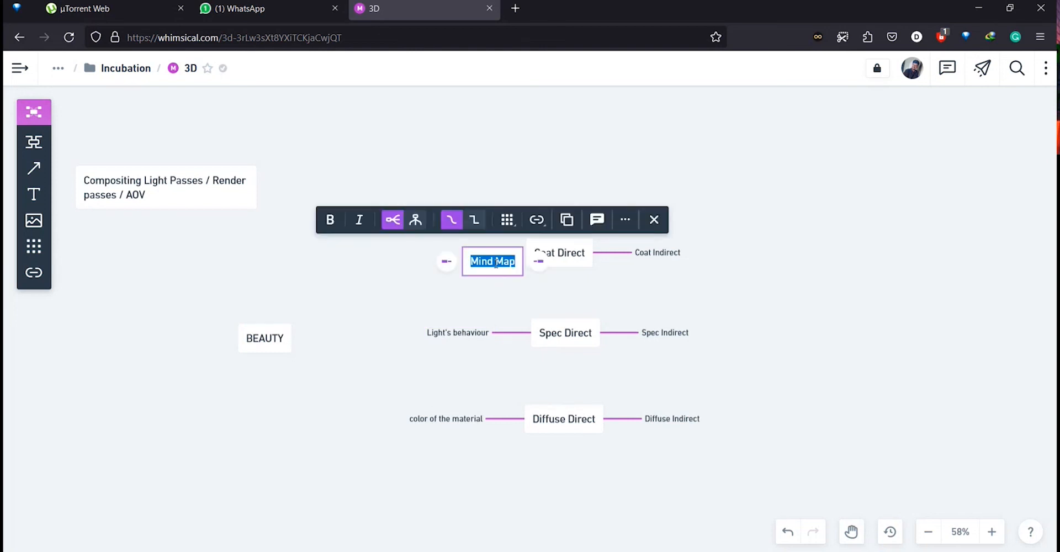
type("Reflection")
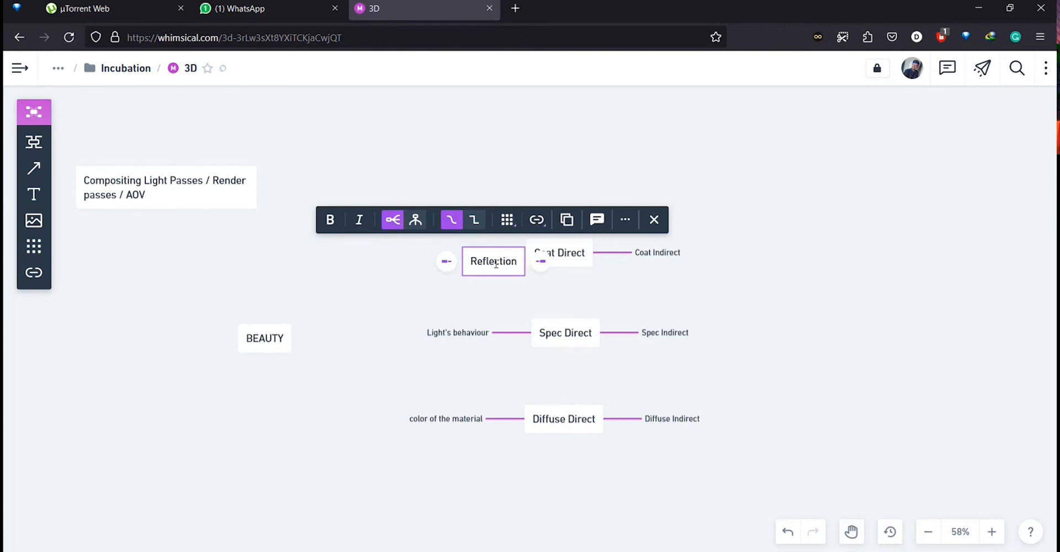
left_click(362, 288)
left_click_drag(476, 263, 446, 266)
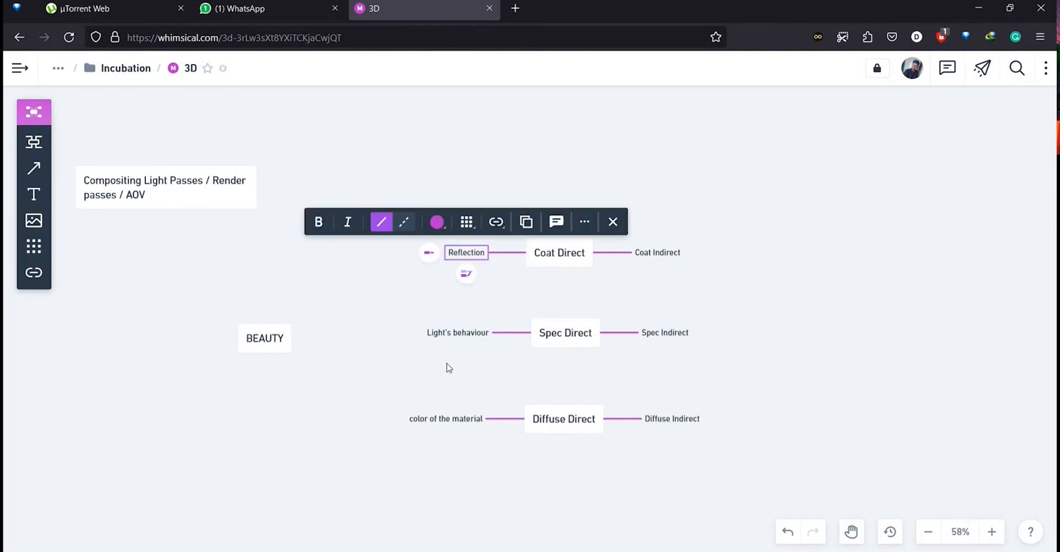
left_click(450, 418)
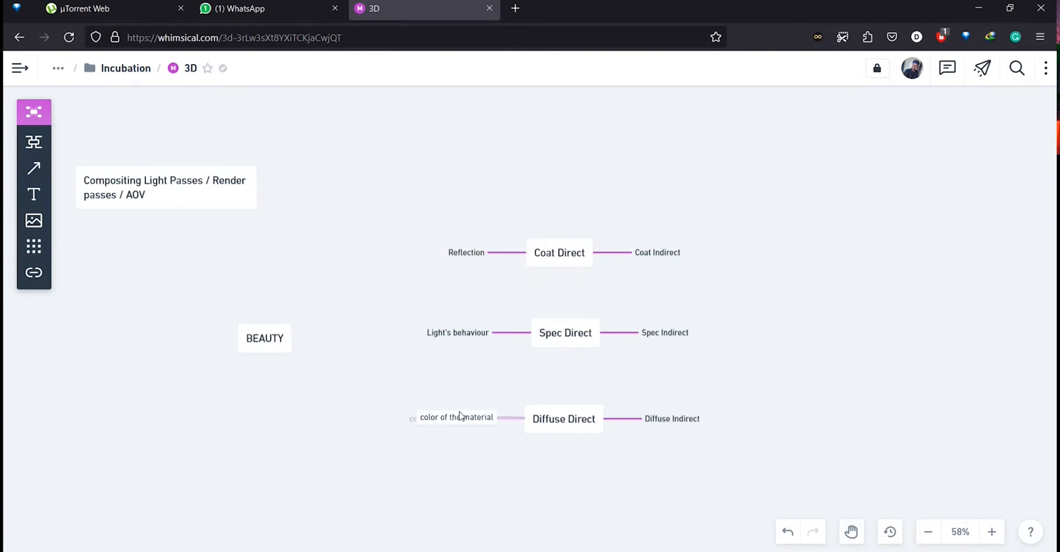
left_click(474, 481)
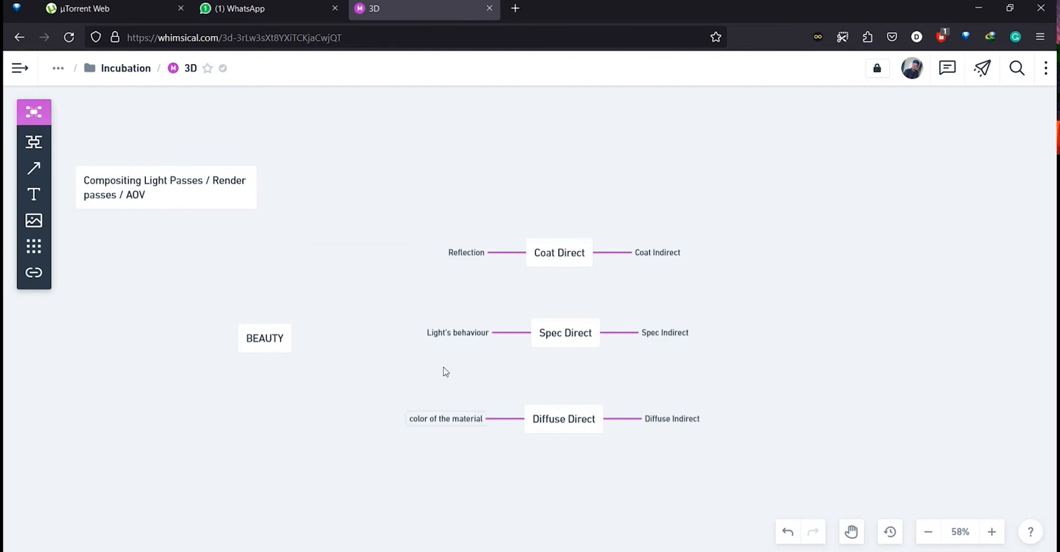
left_click_drag(460, 256, 451, 259)
left_click_drag(441, 423, 455, 424)
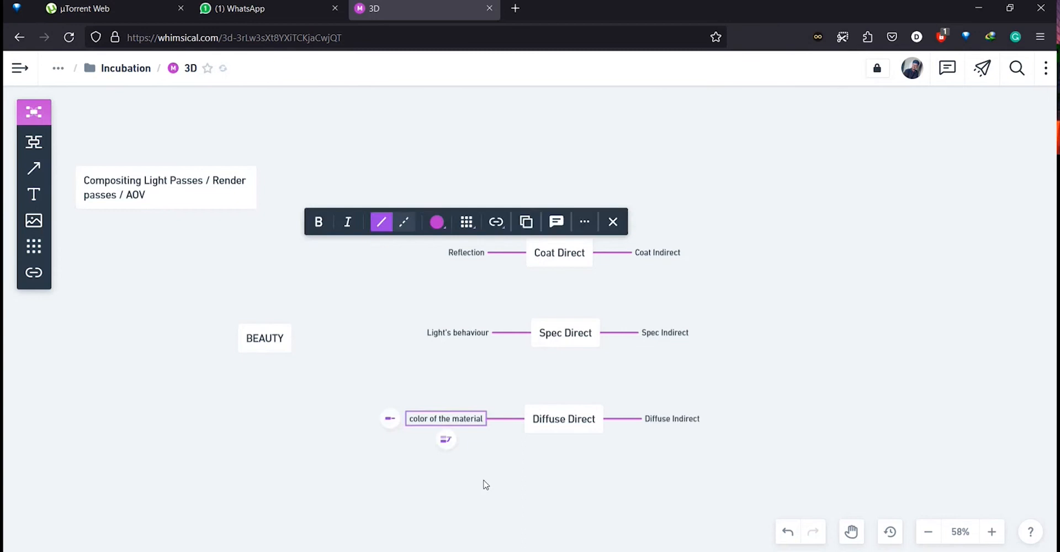
left_click(485, 484)
left_click_drag(465, 250, 466, 252)
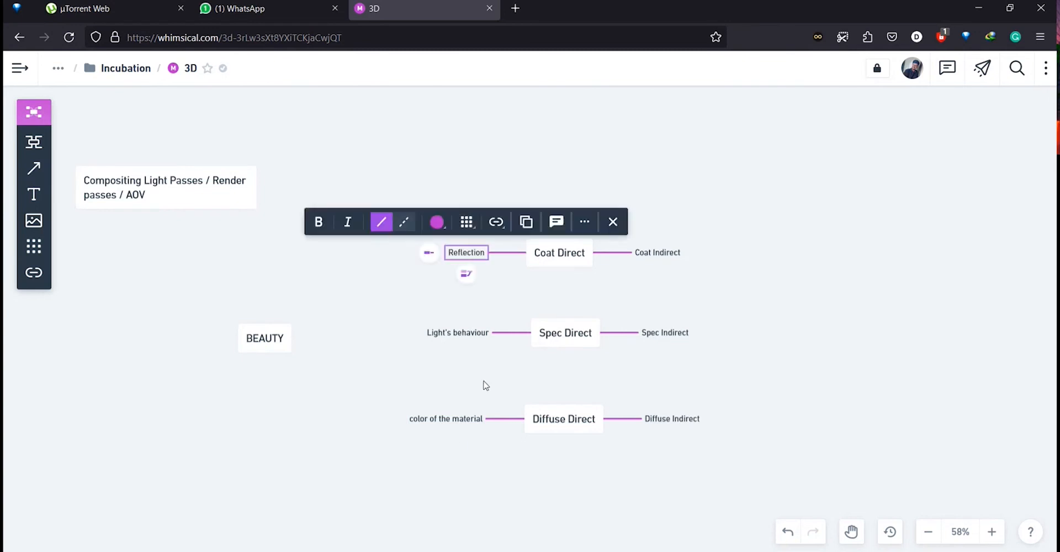
left_click(485, 386)
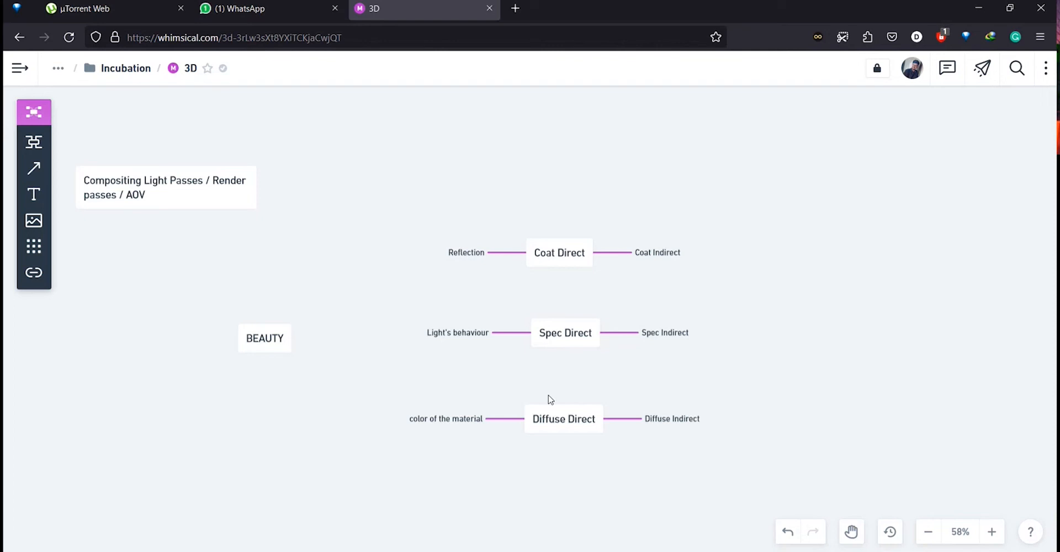
left_click_drag(567, 425, 571, 425)
left_click(463, 323)
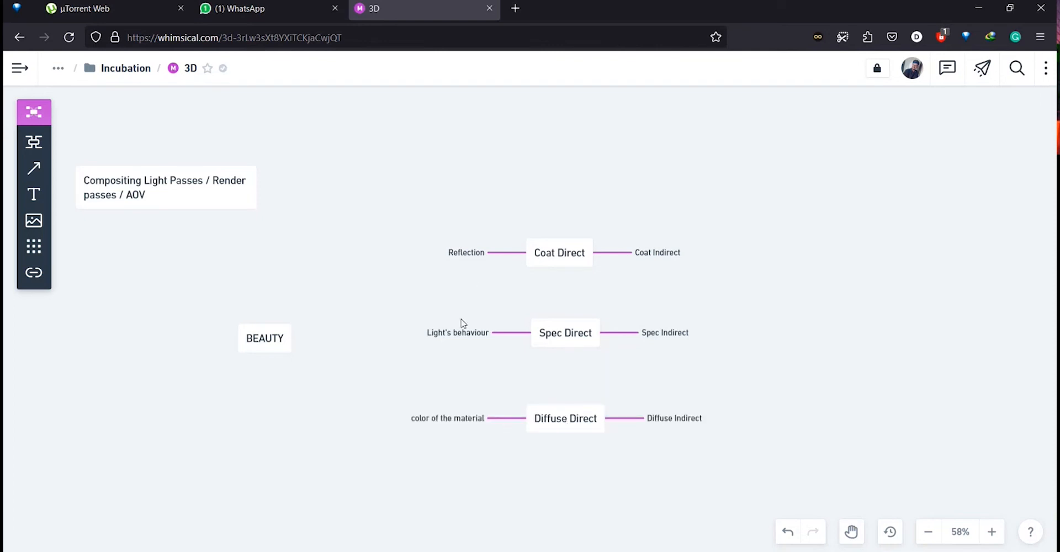
Open a new browser tab and search Google for "specular map".
left_click(515, 13)
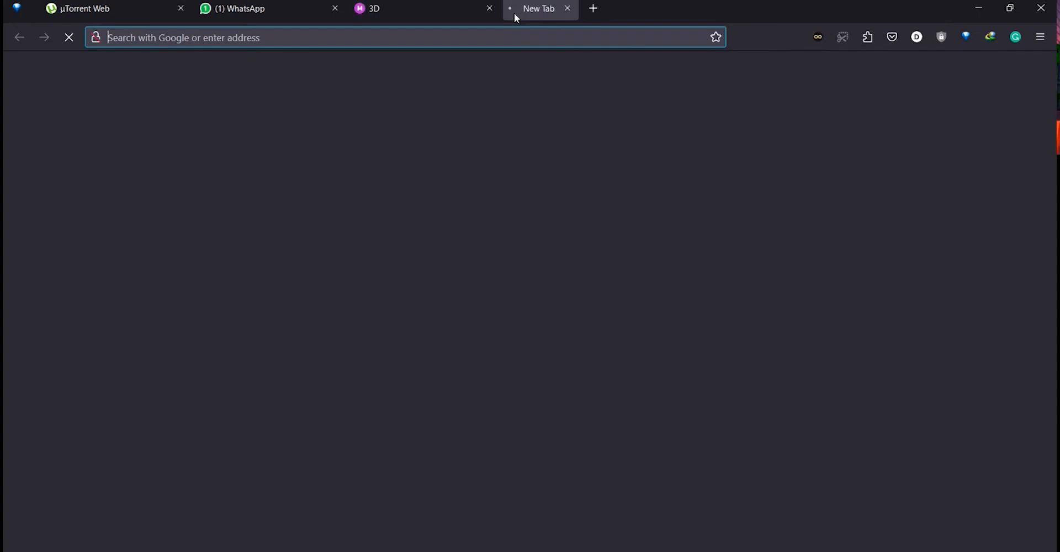
type("spoe")
key("BackSpace")
key("BackSpace")
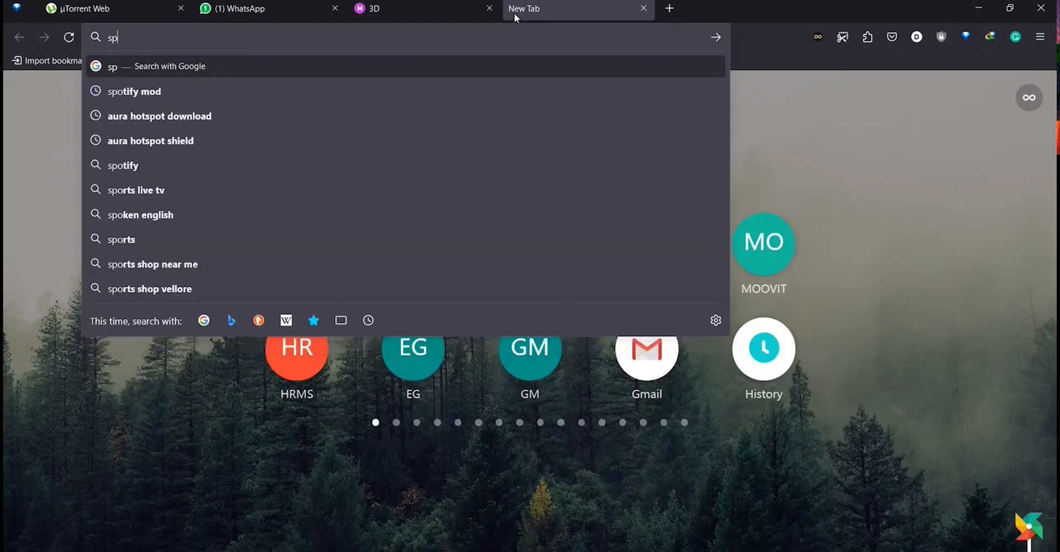
type("ecular map")
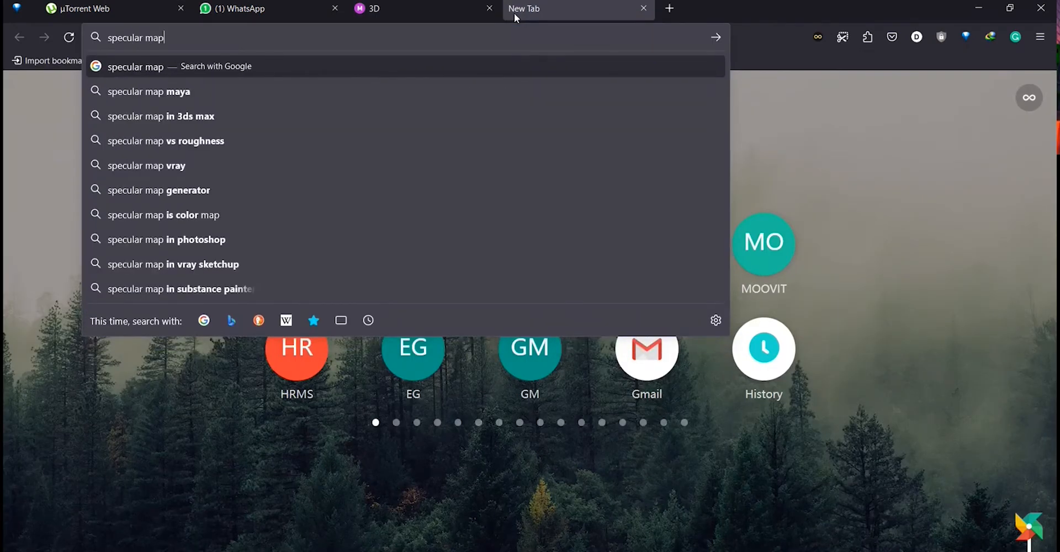
key("Return")
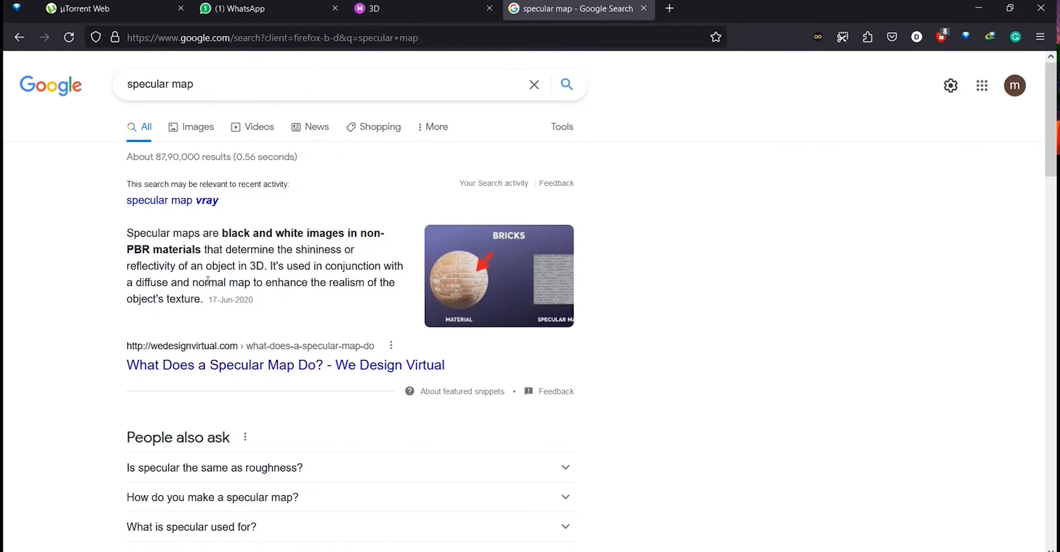
Read the search result's description of specular maps, then return to the mind map tab.
scroll(575, 329, "down", 8)
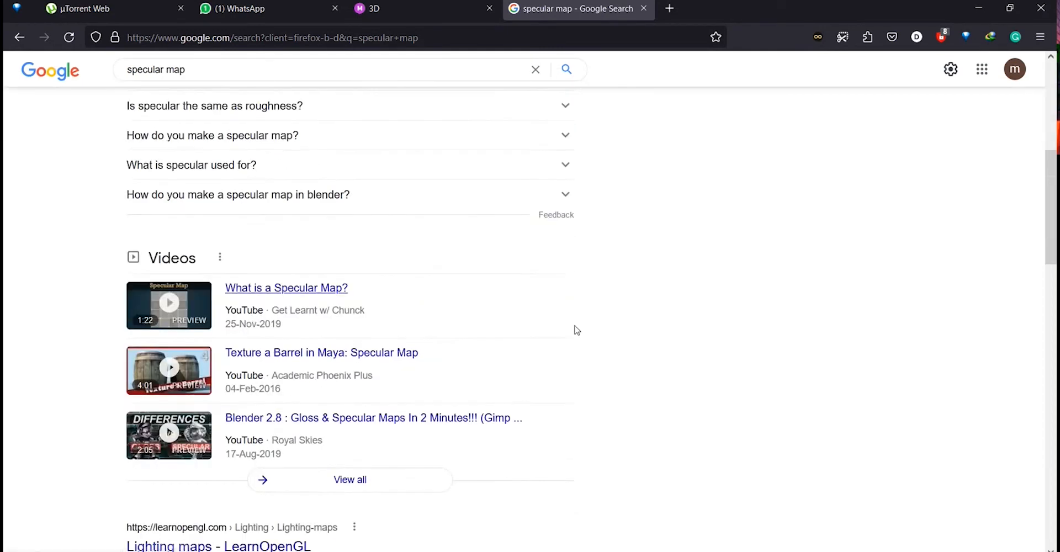
scroll(623, 322, "up", 8)
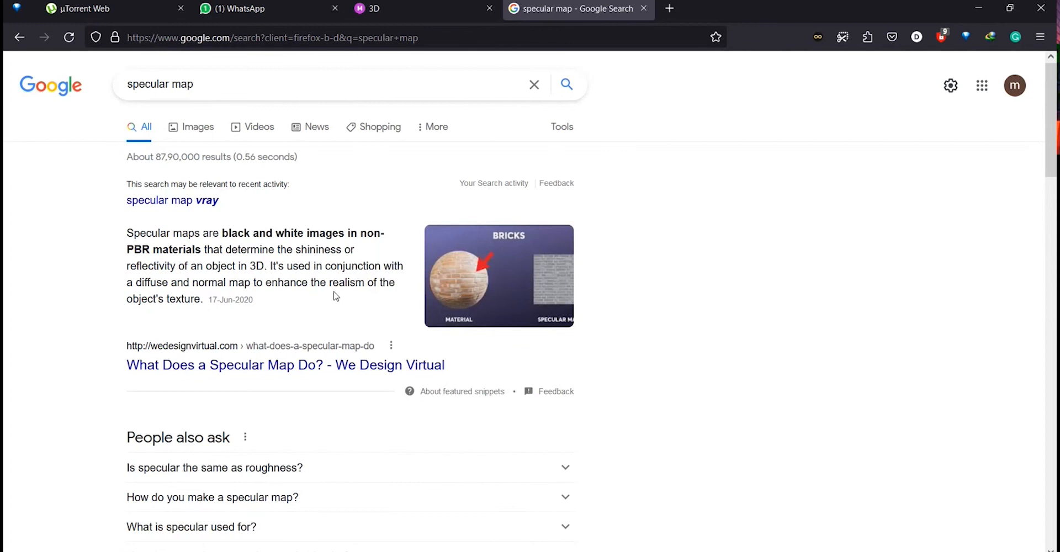
left_click_drag(128, 268, 173, 263)
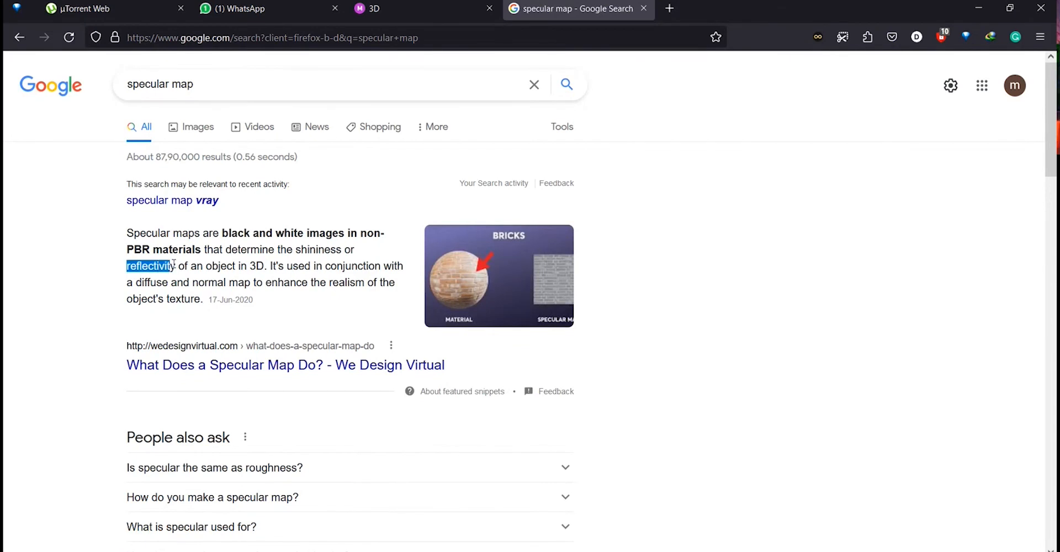
left_click(299, 251)
left_click_drag(298, 252, 339, 250)
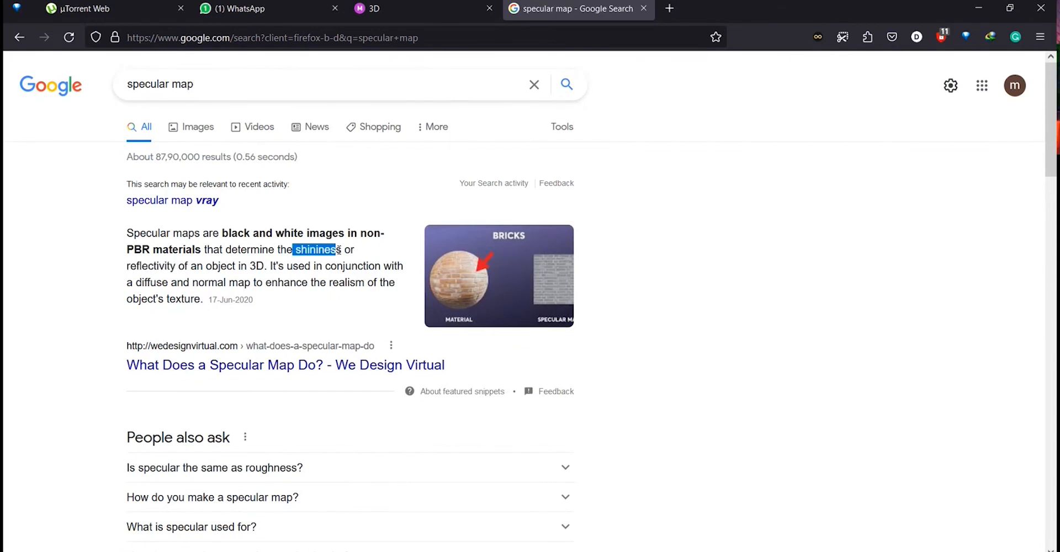
left_click(228, 278)
left_click(399, 10)
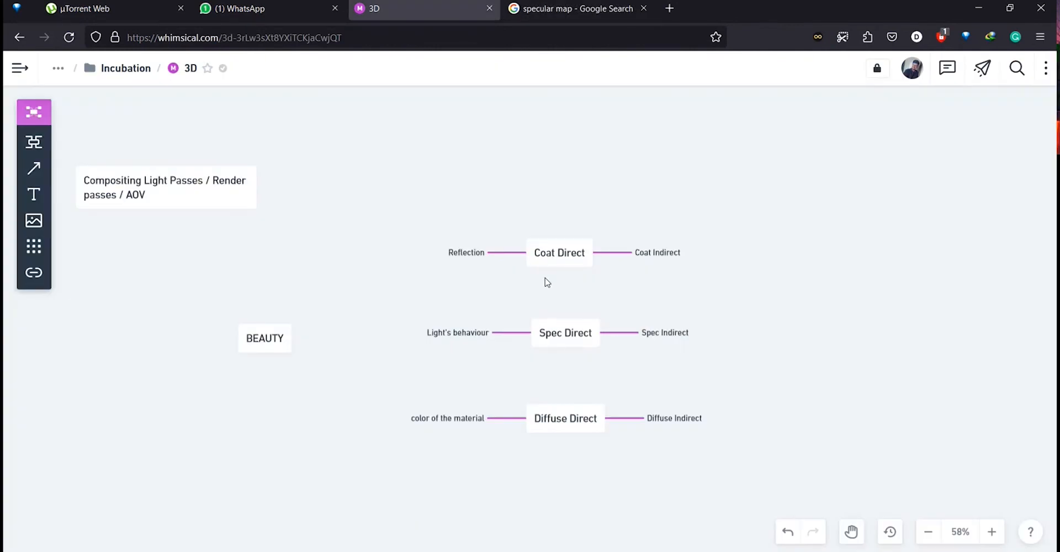
Detach Diffuse Indirect into a standalone node placed between Spec Direct and a lowered Diffuse Direct.
mouse_move(565, 253)
left_mouse_down()
mouse_move(574, 254)
mouse_move(564, 254)
left_mouse_up()
left_click(582, 293)
left_click(553, 263)
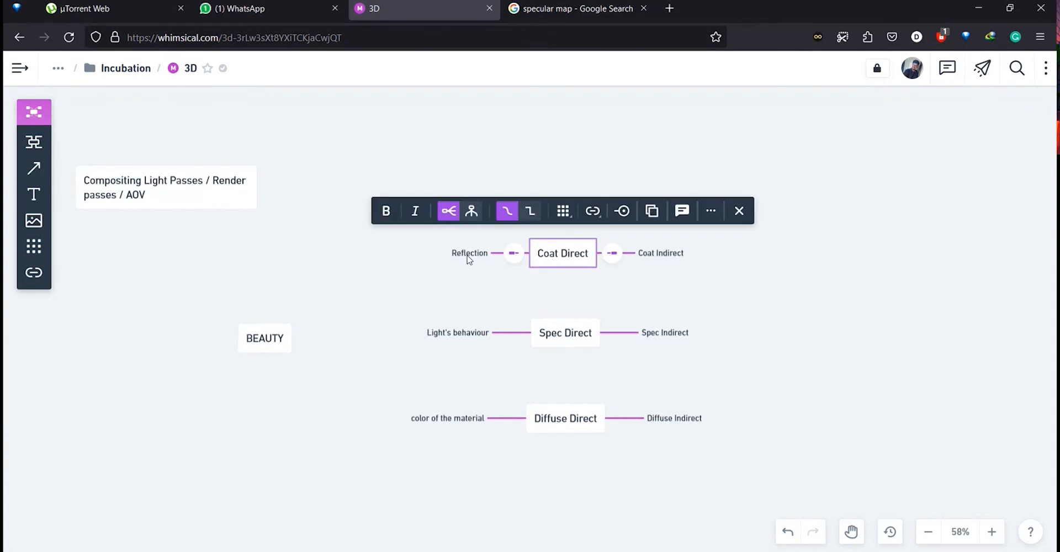
left_click(769, 324)
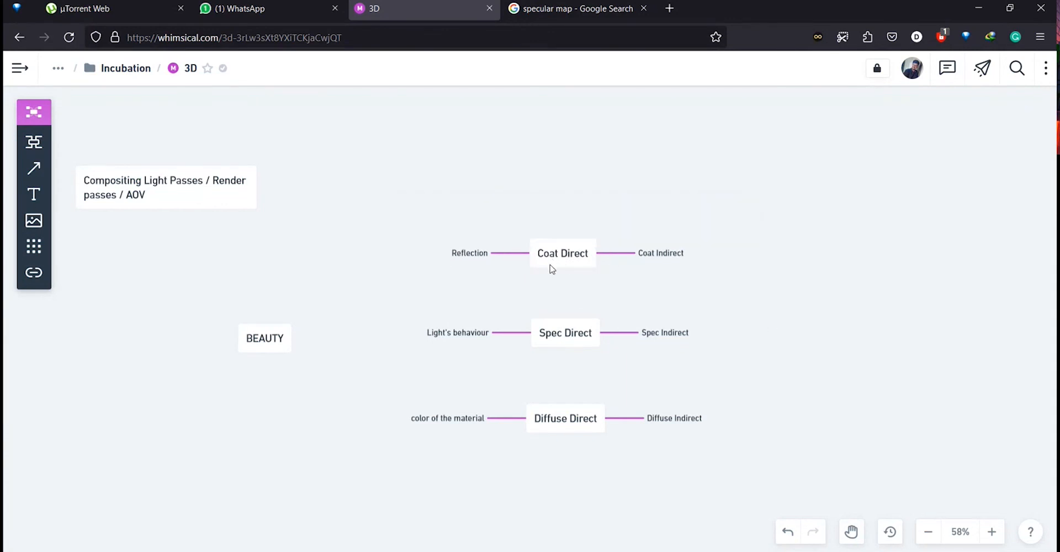
left_click(562, 346)
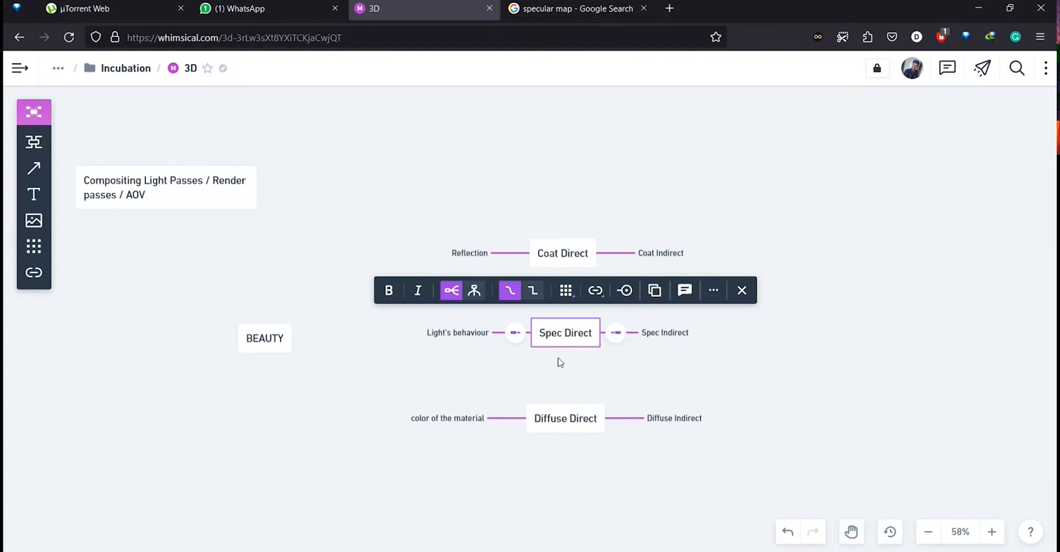
left_click(659, 381)
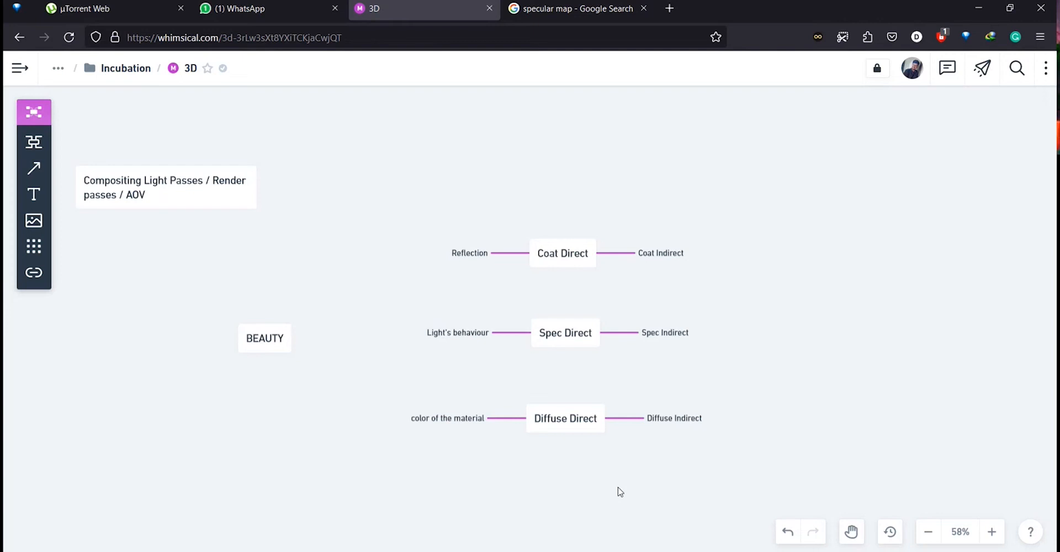
left_click_drag(674, 418, 265, 397)
left_click_drag(384, 386, 548, 506)
left_click_drag(358, 343, 558, 413)
left_click(358, 347)
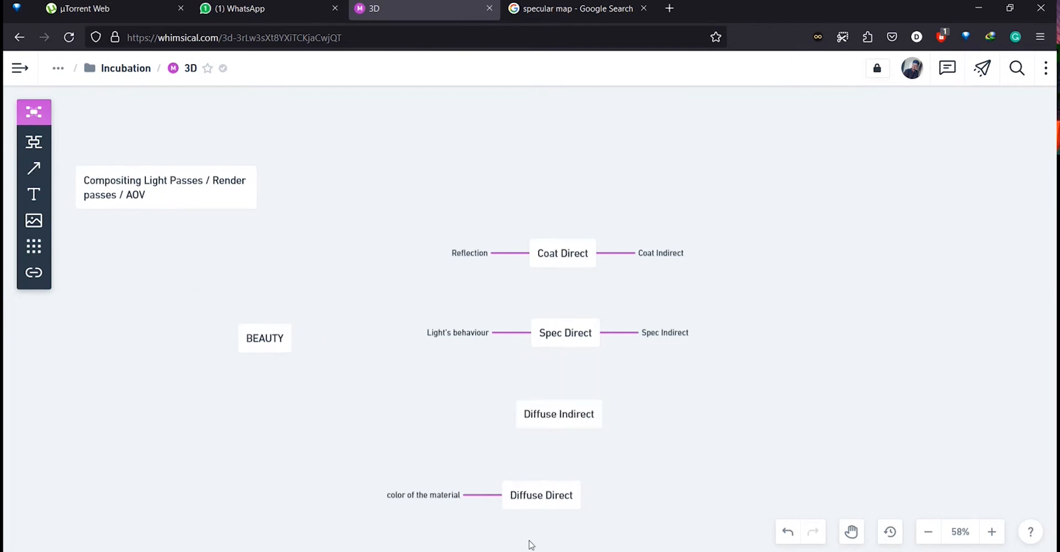
left_click_drag(523, 503, 535, 506)
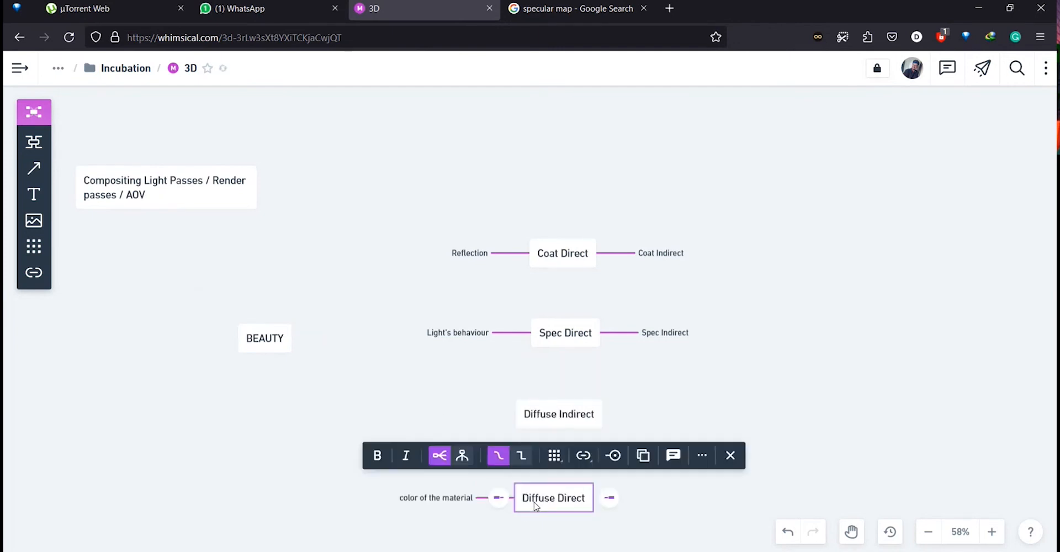
left_click(619, 438)
Detach Spec Indirect and place it between Spec Direct and Coat Direct, moving Coat Direct higher.
left_click_drag(686, 343, 875, 274)
left_click(554, 254)
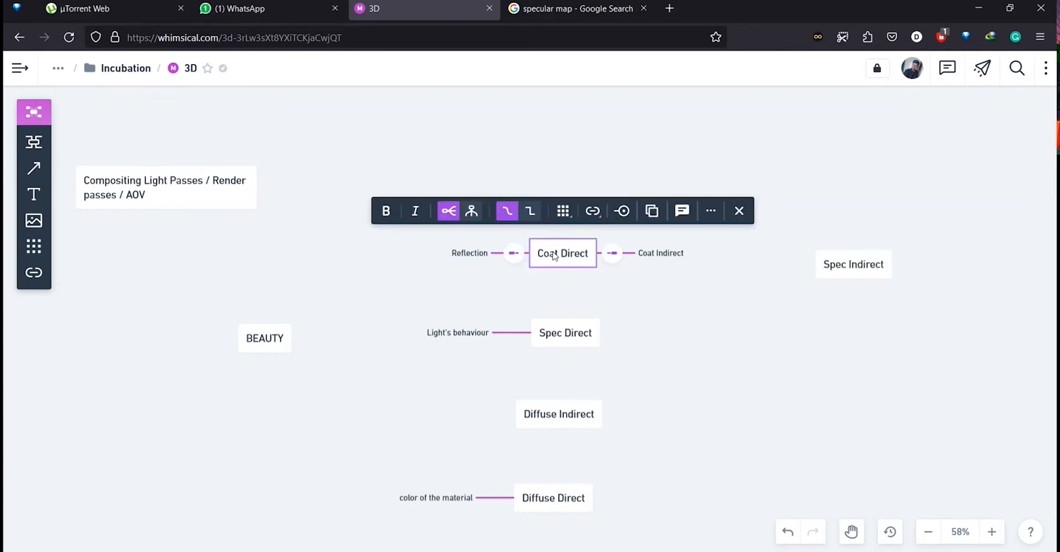
left_click_drag(554, 253, 560, 164)
left_click_drag(821, 264, 570, 252)
left_click(625, 236)
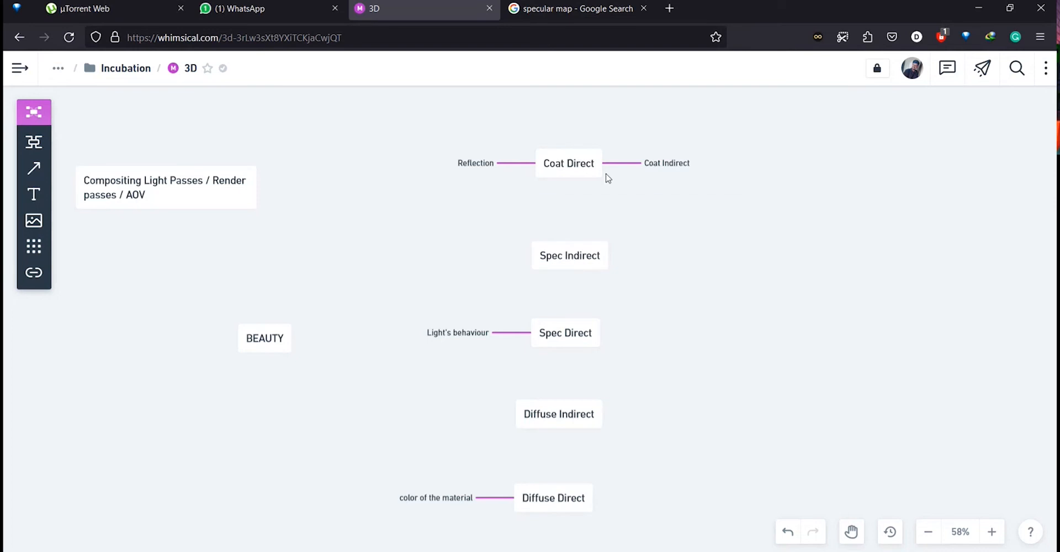
Detach Coat Indirect and place it as a standalone node above Coat Direct.
left_click(663, 164)
left_click_drag(665, 164, 571, 318)
left_click(719, 357)
left_click_drag(712, 351, 690, 148)
scroll(636, 296, "down", 2)
scroll(639, 296, "up", 2)
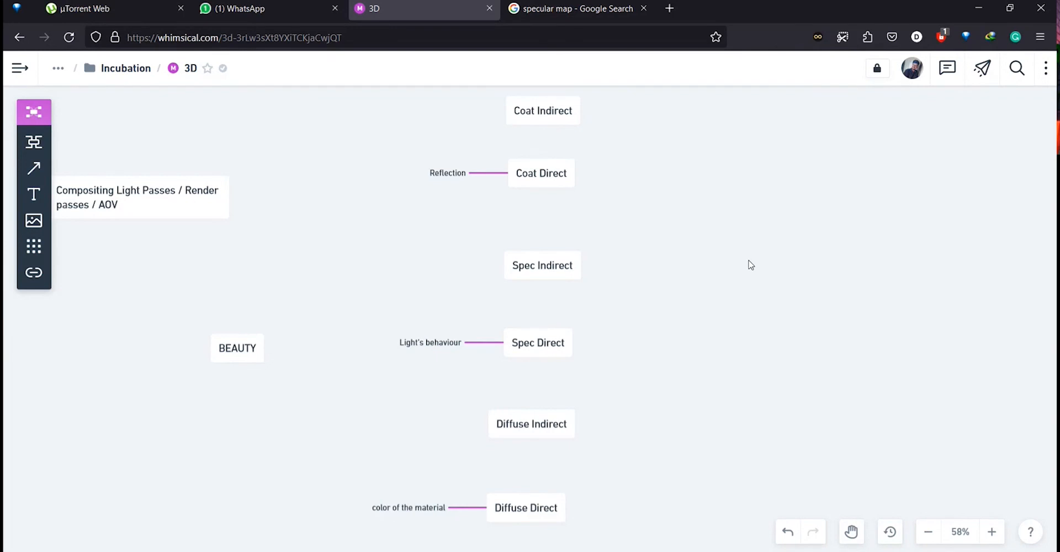
Create a standalone node labelled Ambient occlusion to the right of the pass nodes.
double_click(751, 265)
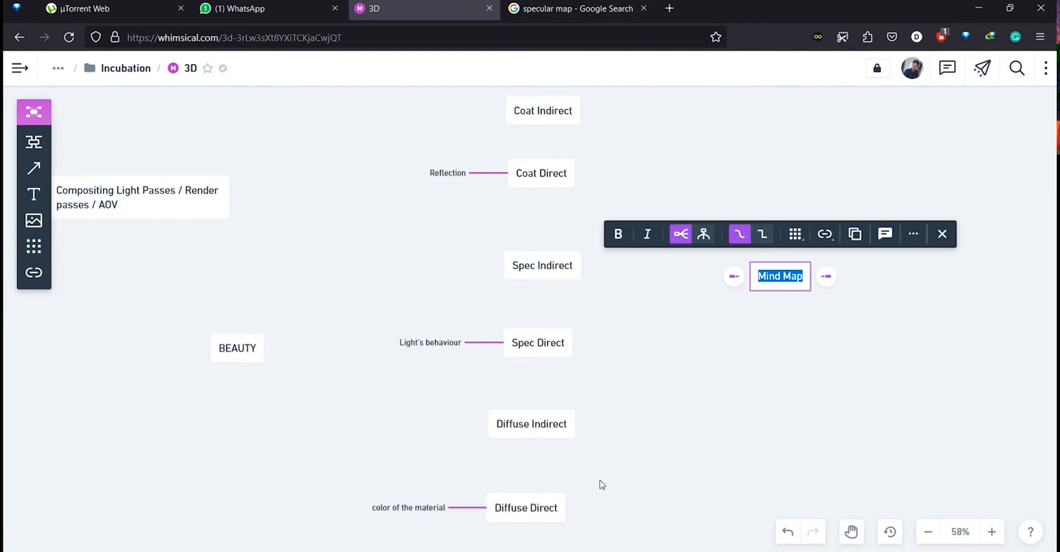
type("Amb")
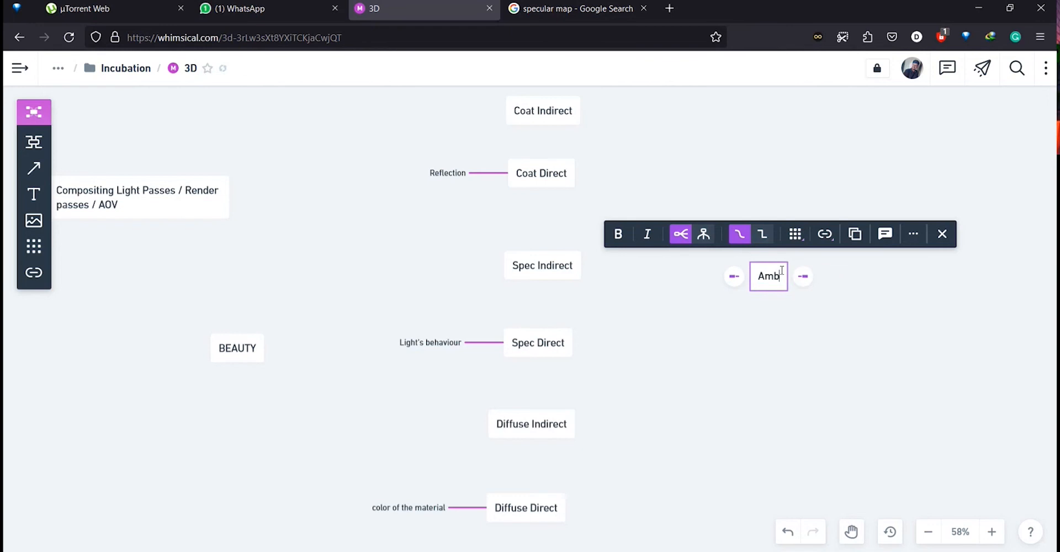
type("ient occlusion")
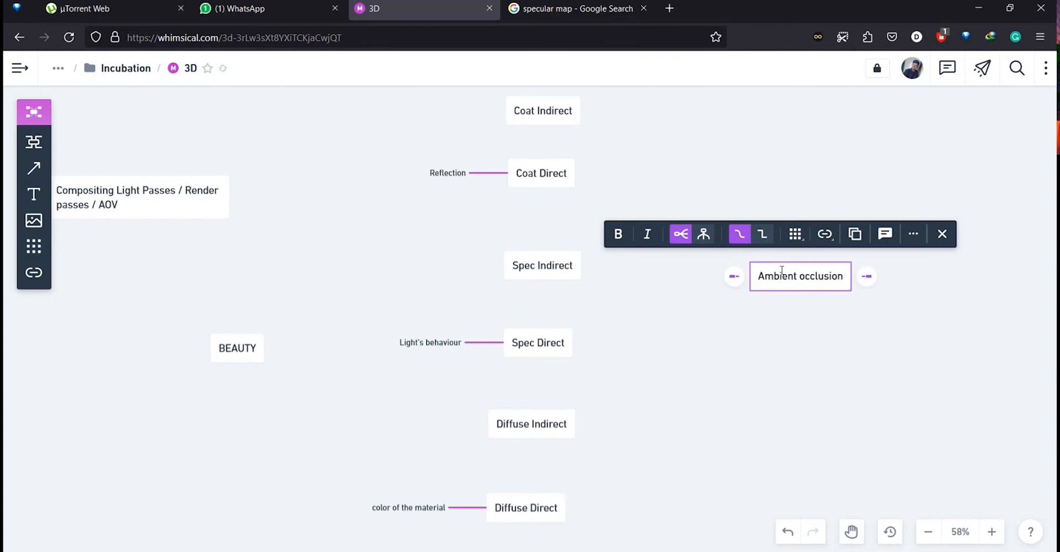
left_click(761, 357)
left_click_drag(784, 280, 723, 157)
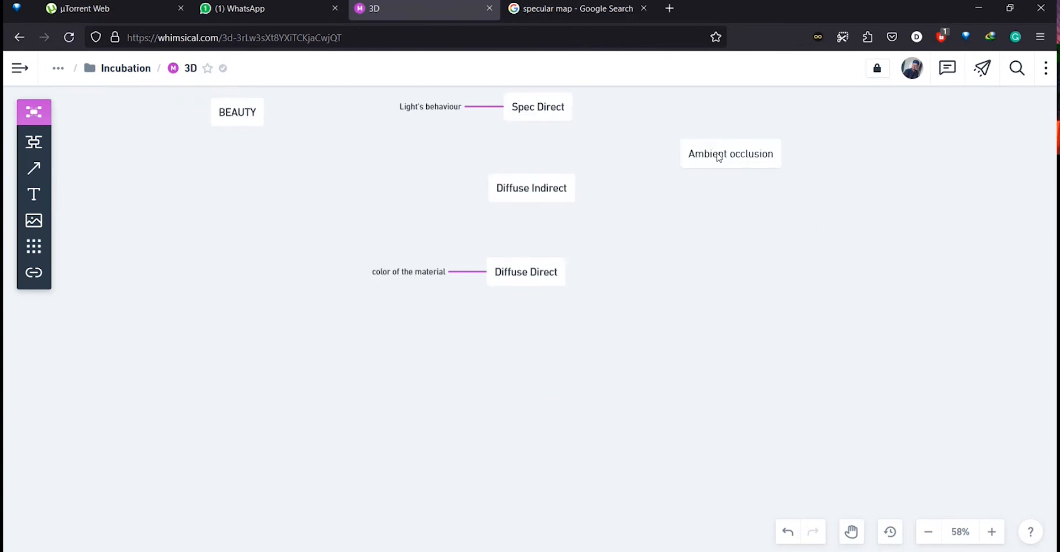
Place Ambient occlusion between Spec Direct and Diffuse Indirect, lowering Diffuse Indirect and Diffuse Direct.
left_click_drag(533, 268, 533, 342)
left_click_drag(530, 192, 538, 273)
left_click_drag(740, 153, 547, 199)
left_click(745, 259)
left_click_drag(738, 213, 696, 335)
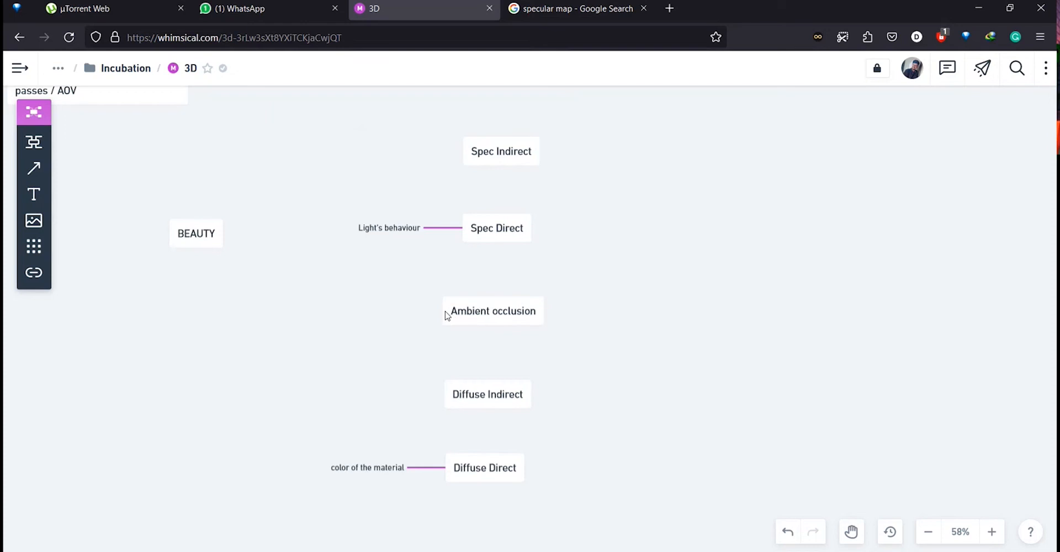
Add a 'Direct d/ indirect' description node attached to Ambient occlusion.
double_click(356, 334)
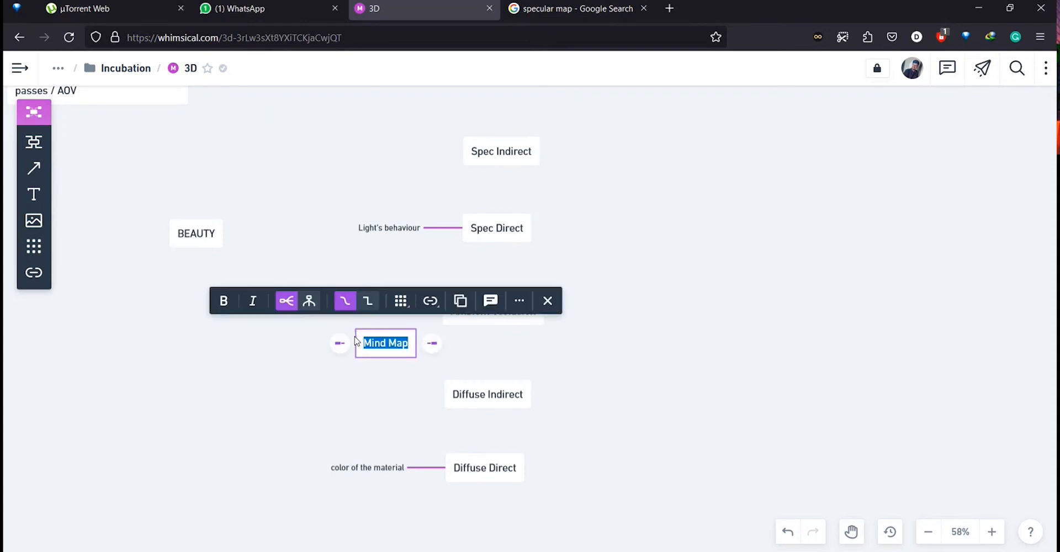
type("Dire")
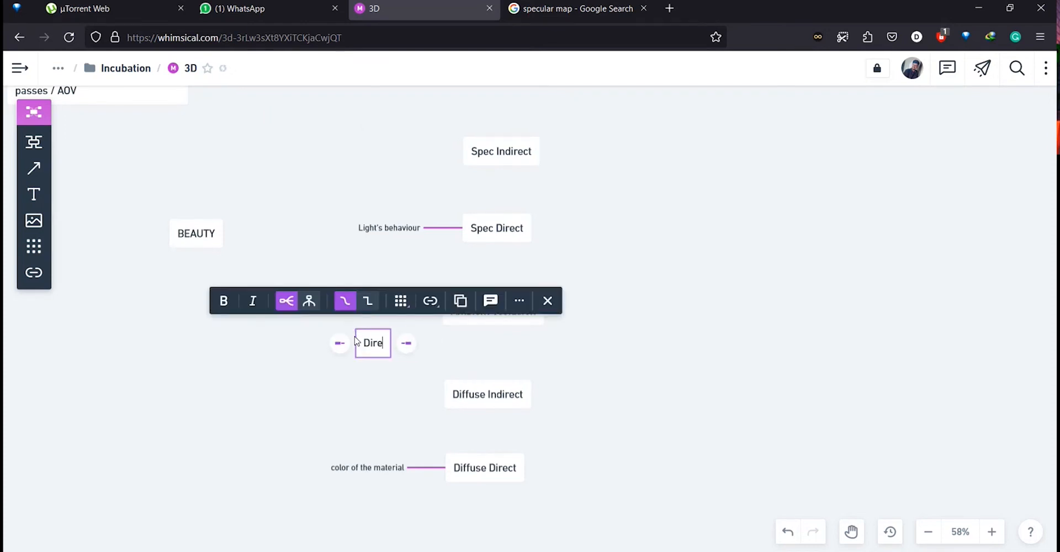
type("ct d/ indirect")
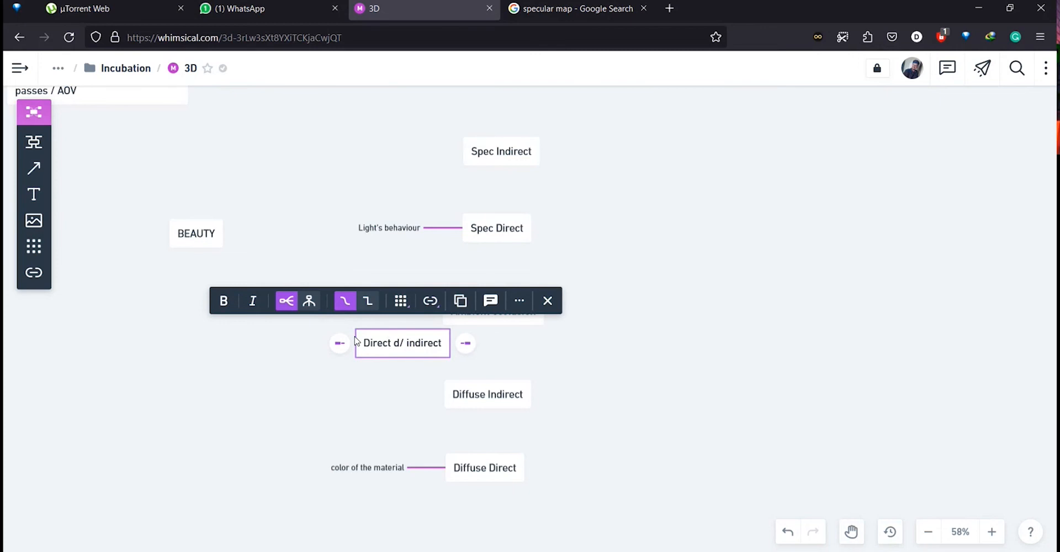
left_click(412, 379)
left_click_drag(417, 353, 365, 327)
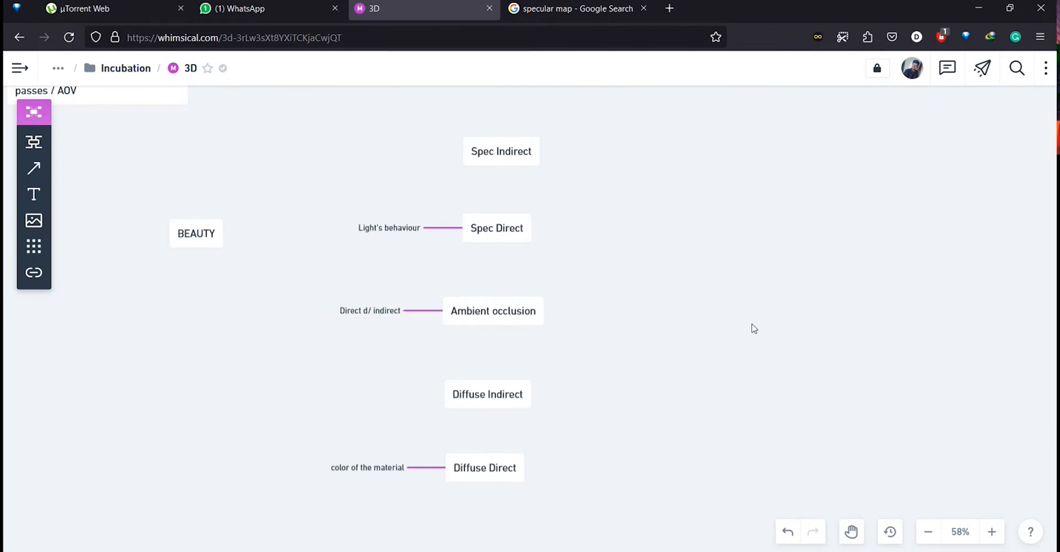
left_click_drag(650, 296, 592, 276)
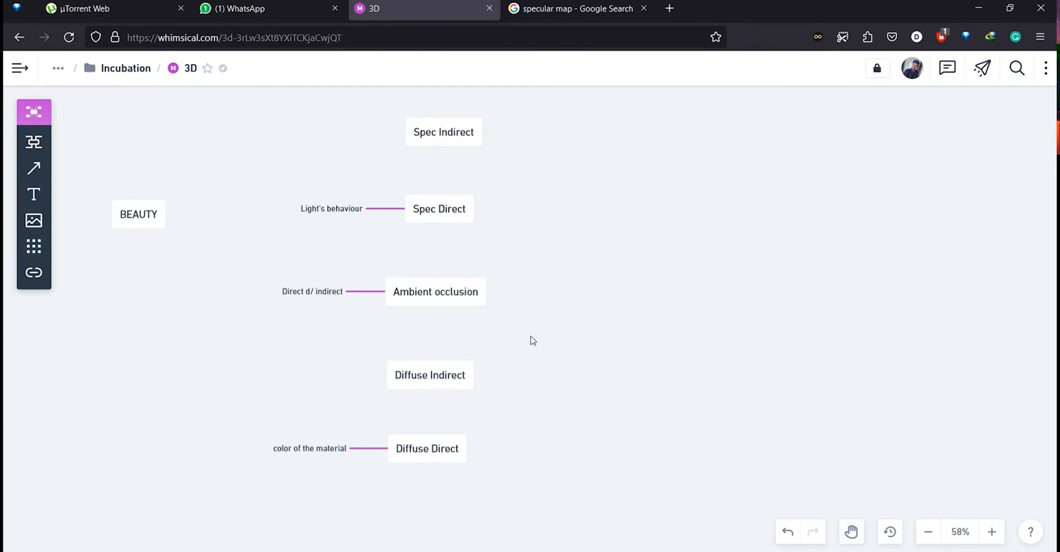
Review the arrangement of the pass nodes in the compositing section.
left_click_drag(550, 330, 555, 382)
scroll(556, 382, "up", 2)
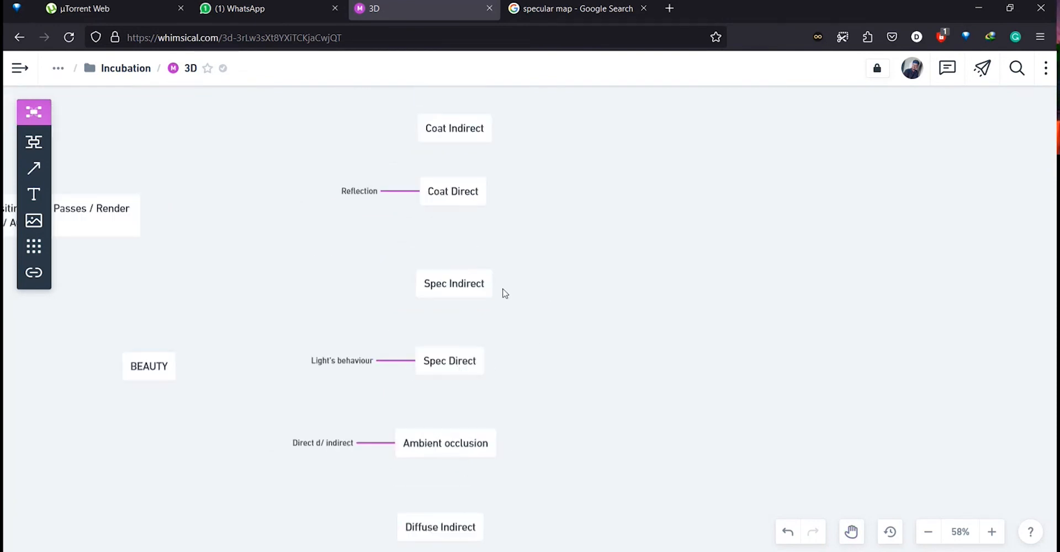
scroll(574, 300, "up", 1)
scroll(584, 339, "up", 1)
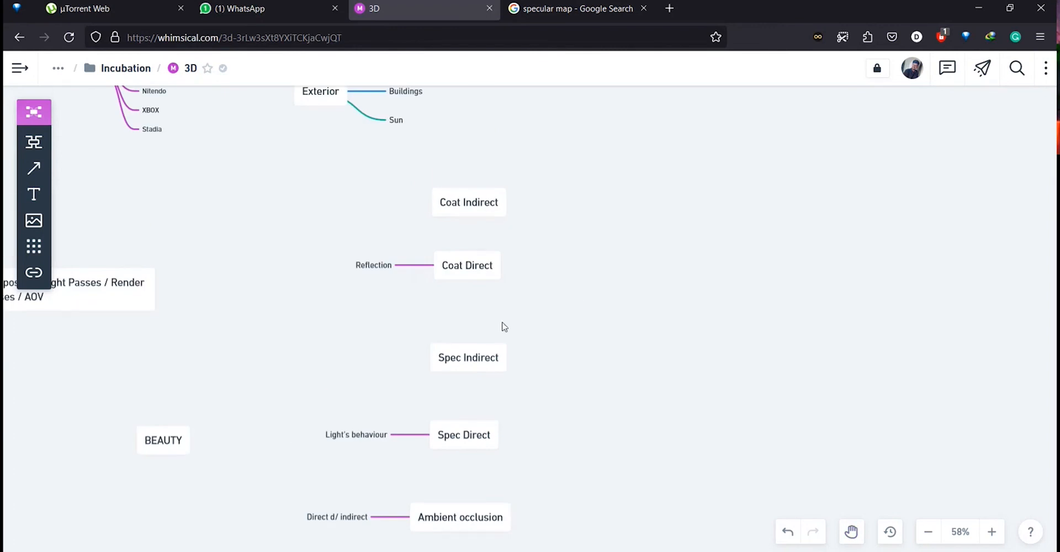
scroll(504, 326, "down", 3)
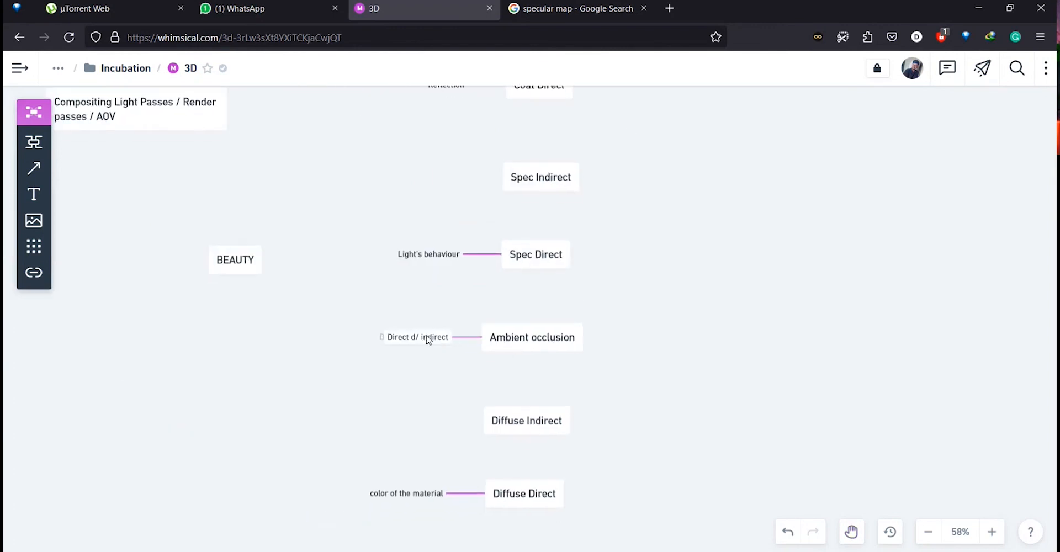
left_click_drag(432, 338, 435, 338)
left_click(647, 369)
left_click_drag(624, 300, 607, 365)
scroll(537, 350, "down", 3)
scroll(538, 350, "up", 3)
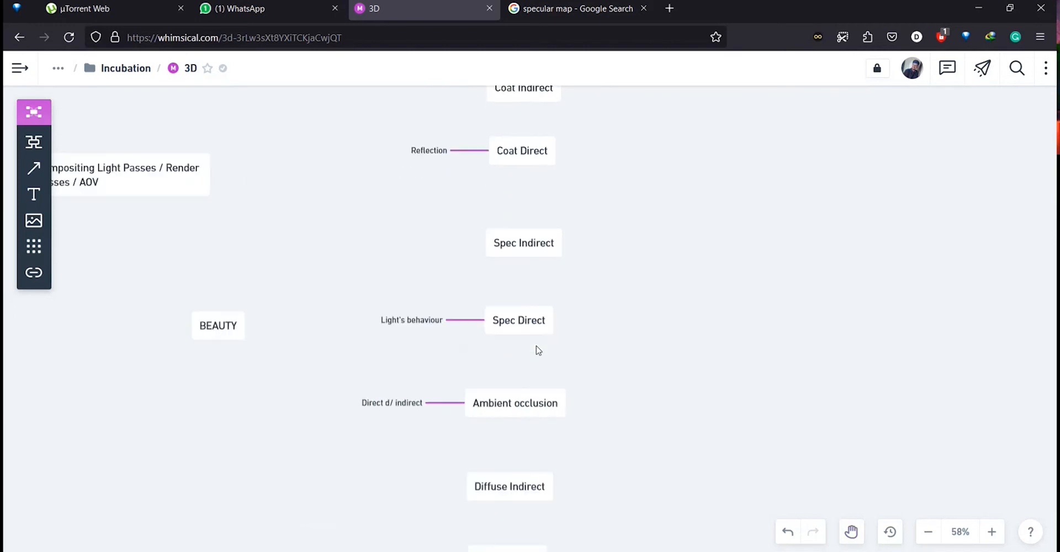
scroll(539, 350, "down", 2)
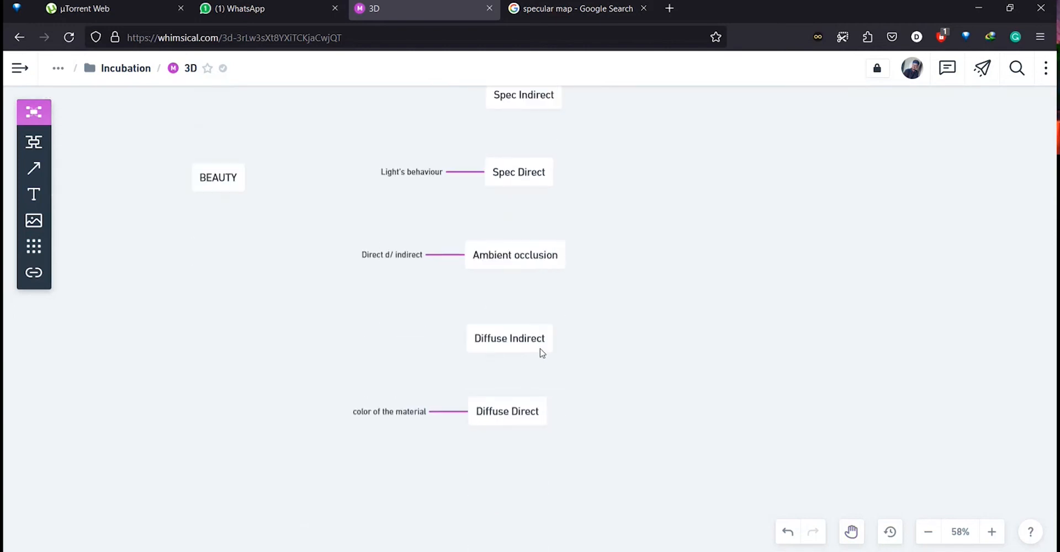
scroll(542, 351, "up", 3)
scroll(542, 350, "down", 2)
scroll(541, 350, "up", 2)
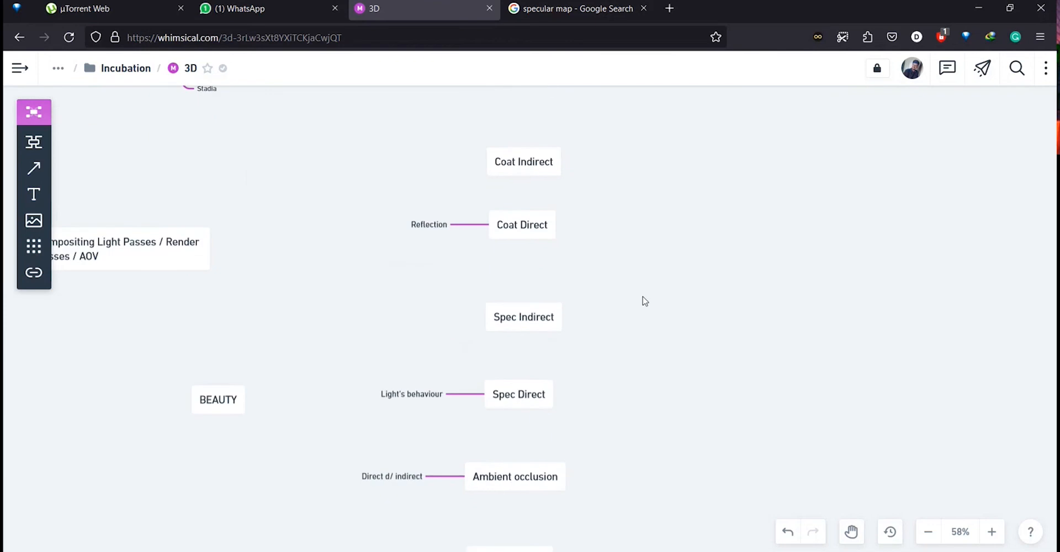
scroll(644, 300, "down", 1)
scroll(642, 300, "down", 1)
scroll(641, 300, "up", 1)
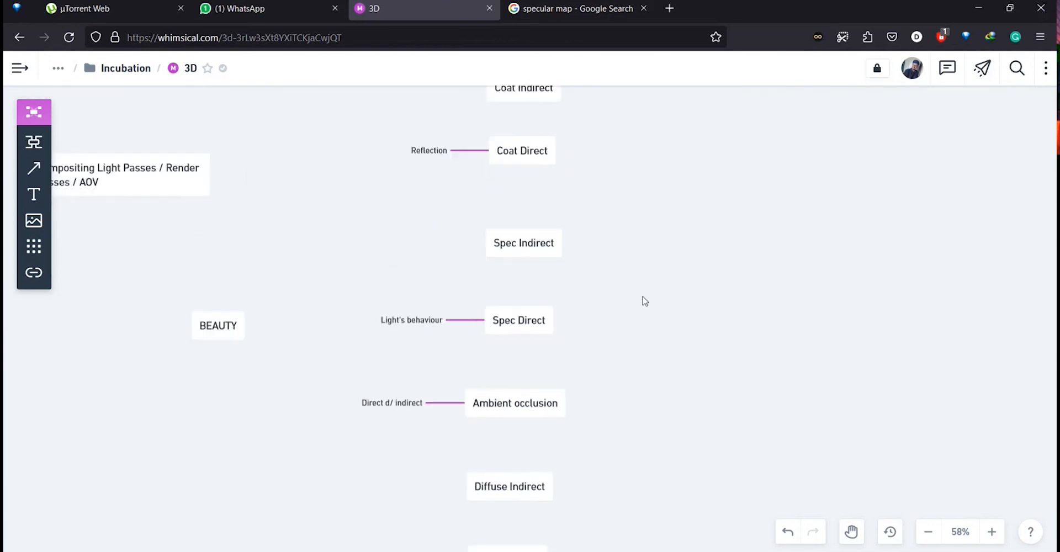
scroll(634, 225, "down", 3, "ctrl")
scroll(633, 223, "up", 2)
left_click_drag(633, 223, 675, 261)
scroll(658, 260, "down", 1)
scroll(658, 259, "down", 2)
Select the nodes from Spec Indirect down to Diffuse Direct and nudge them slightly upward.
left_click_drag(525, 221, 643, 432)
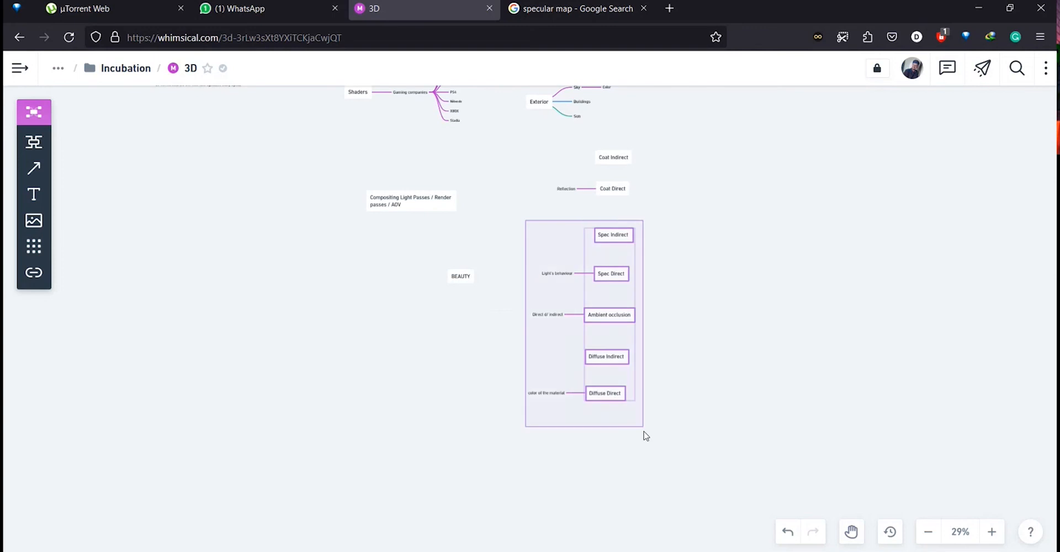
mouse_move(618, 238)
left_mouse_down()
mouse_move(621, 216)
mouse_move(621, 238)
mouse_move(616, 230)
left_mouse_up()
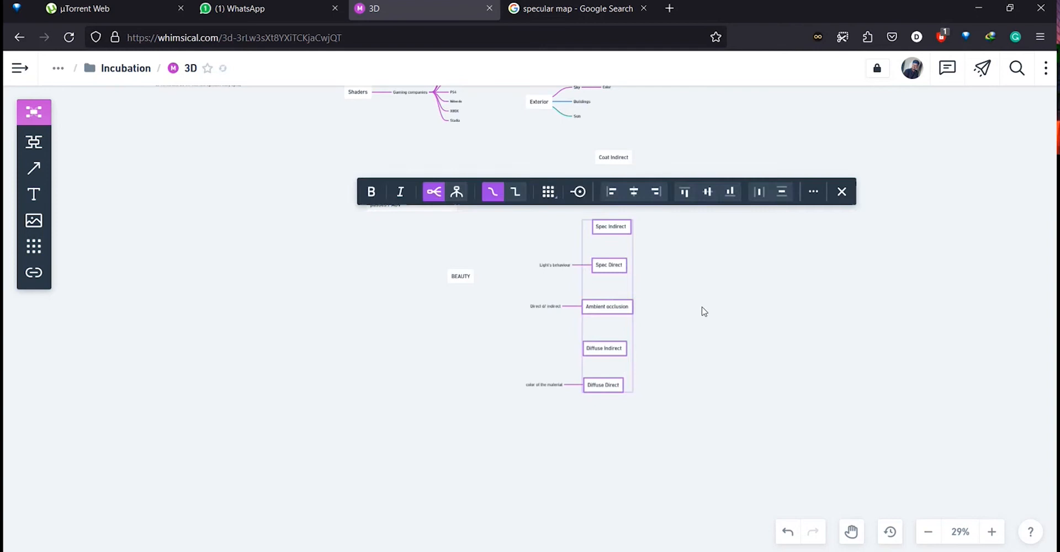
left_click(702, 309)
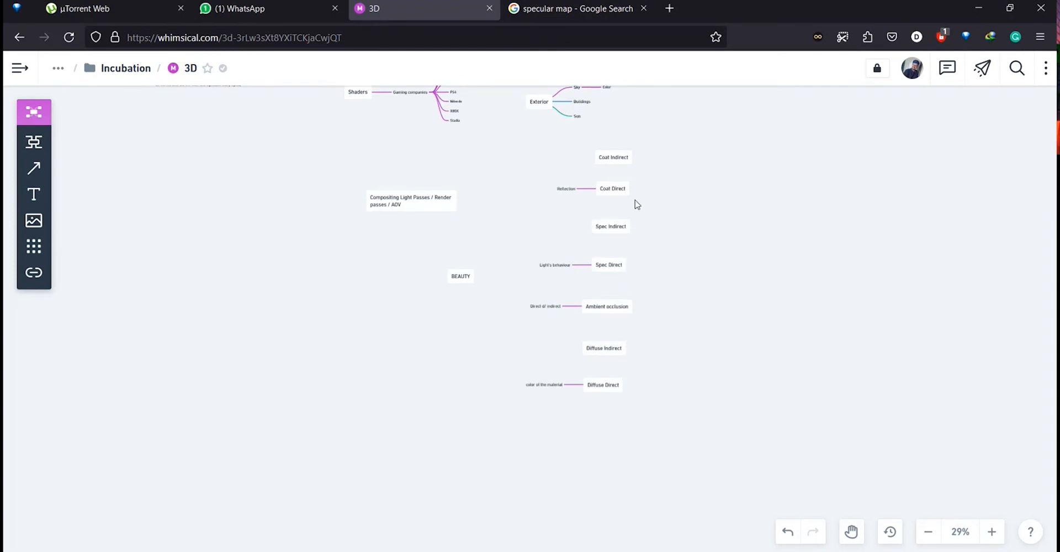
scroll(637, 204, "up", 5)
scroll(653, 224, "up", 2)
scroll(654, 224, "down", 2)
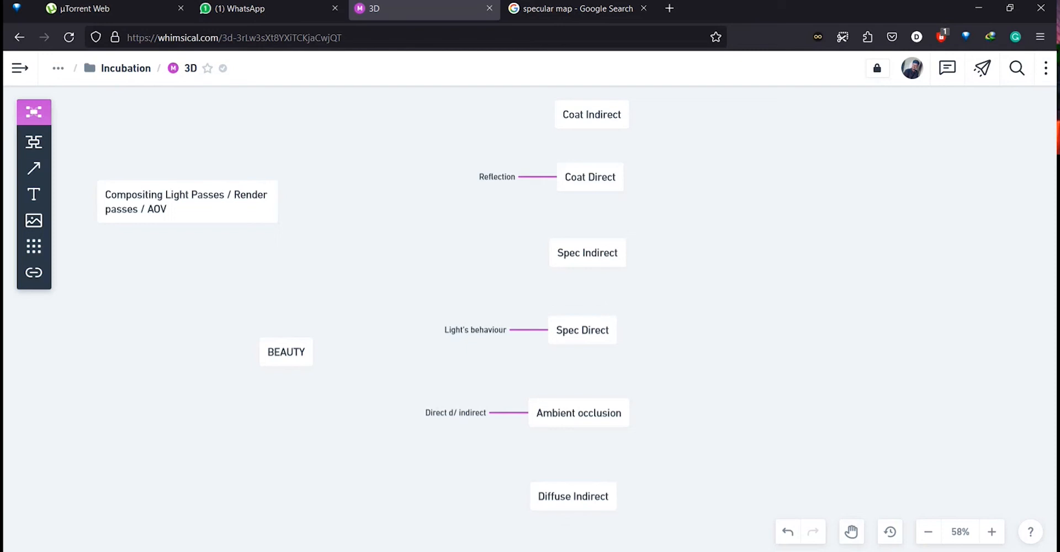
Switch to File Explorer and open beauty.png from the render images folder in Photoshop.
key("alt+Tab")
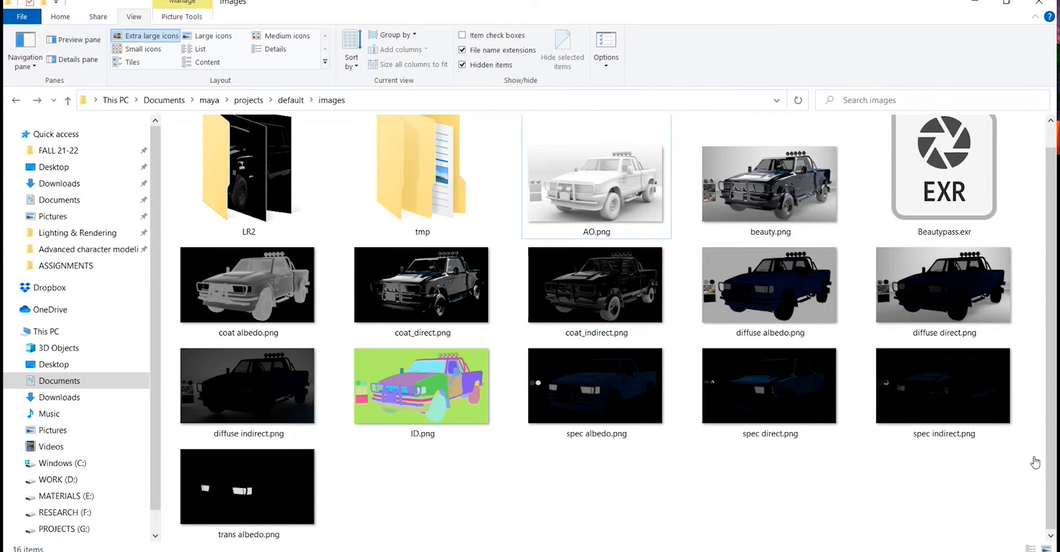
left_click(626, 226)
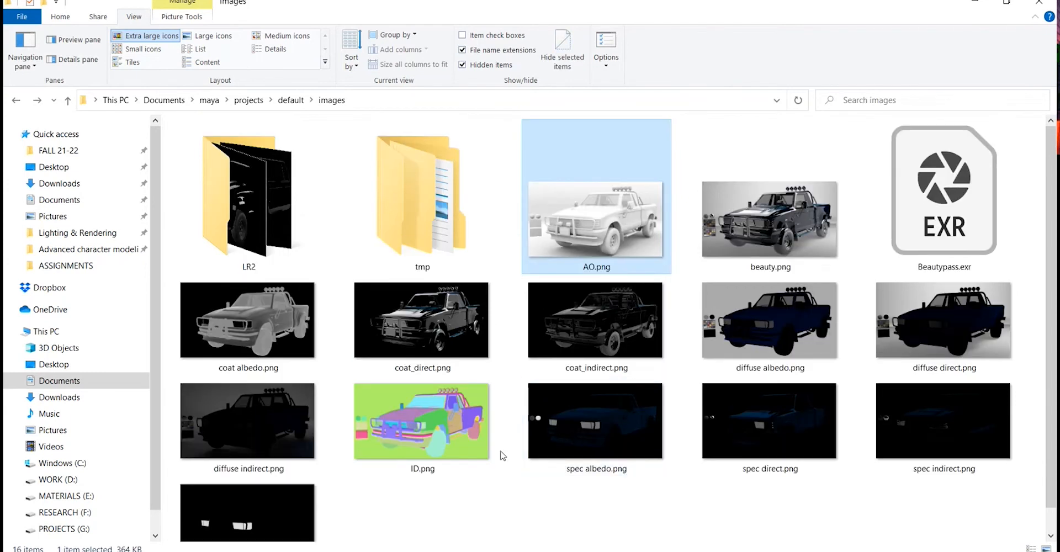
left_click(803, 216)
left_click_drag(803, 217, 432, 162)
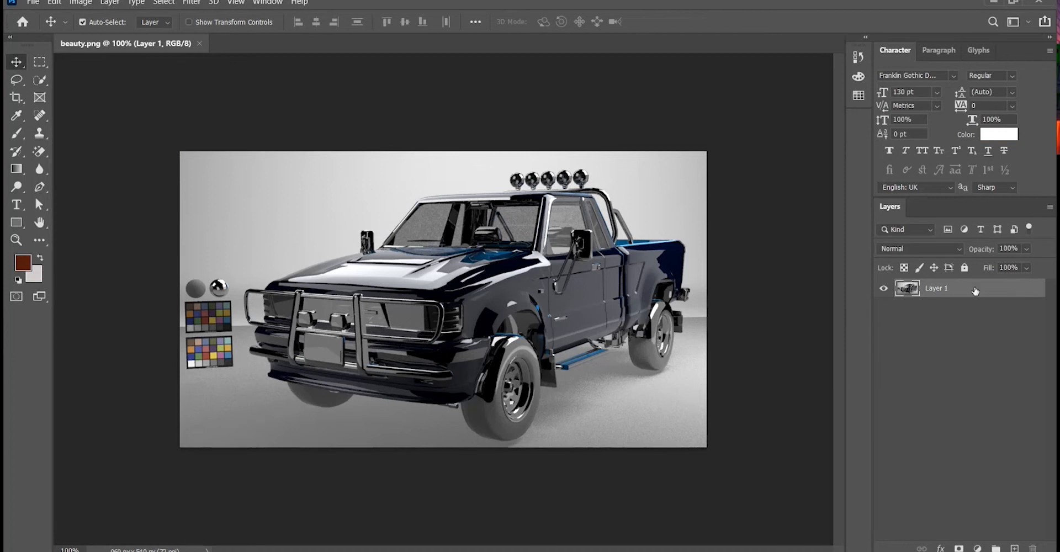
Rename the image layer to beauty and hide its visibility.
scroll(337, 296, "up", 1)
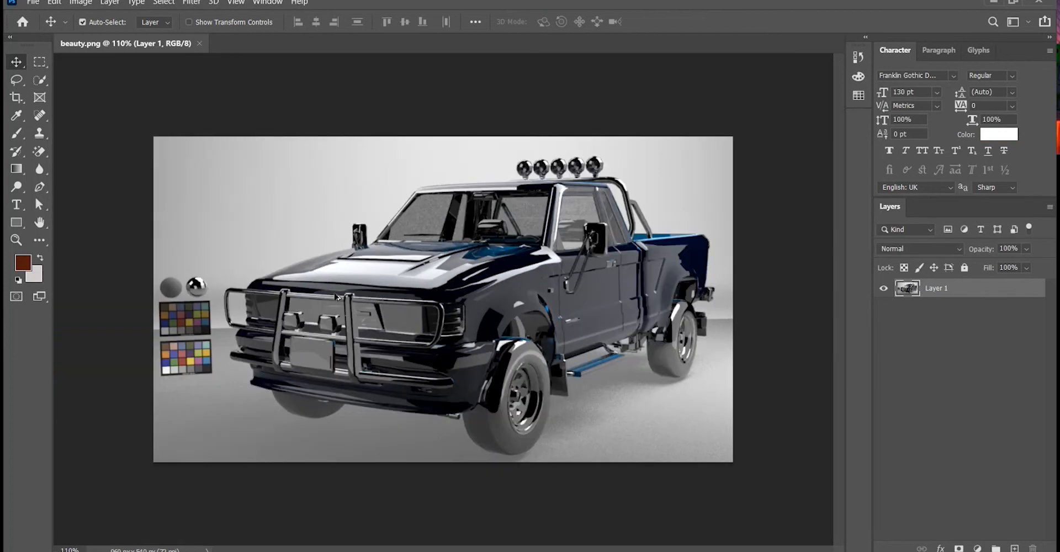
key("XF86MonBrightnessUp")
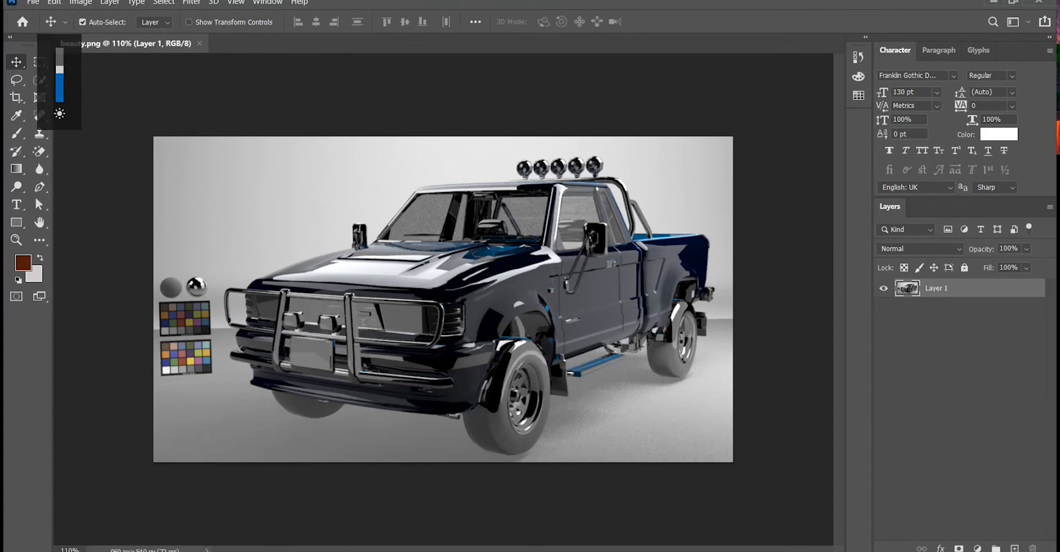
scroll(479, 327, "up", 1)
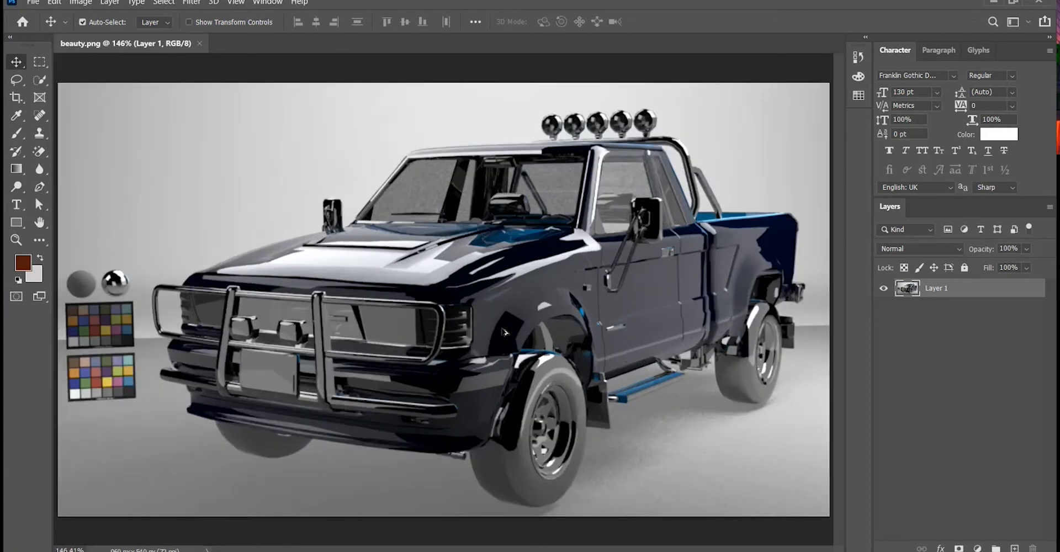
scroll(479, 327, "up", 2)
scroll(460, 239, "down", 2)
scroll(454, 235, "up", 1)
scroll(452, 234, "up", 1)
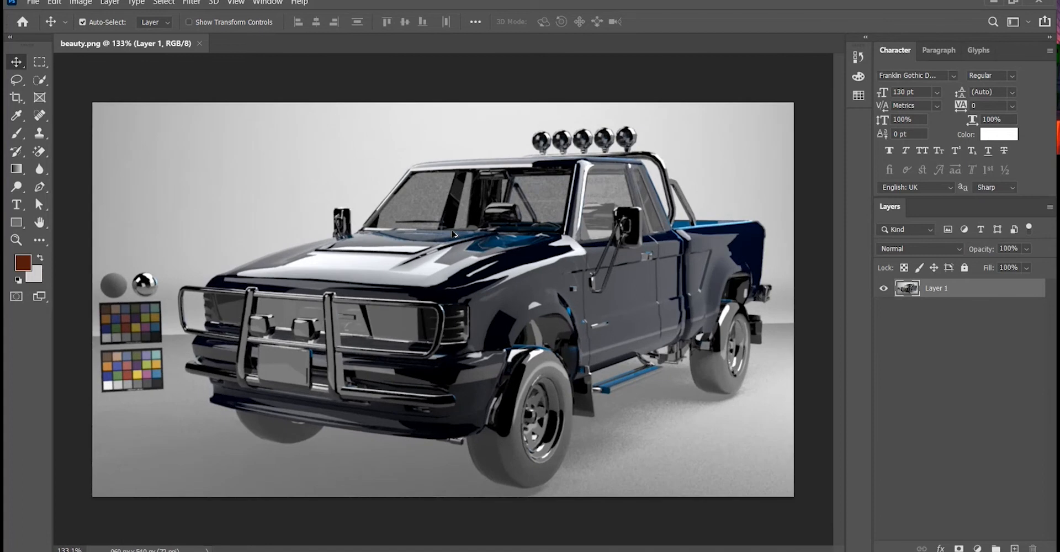
double_click(932, 289)
type("beauty")
key("Return")
left_click(884, 288)
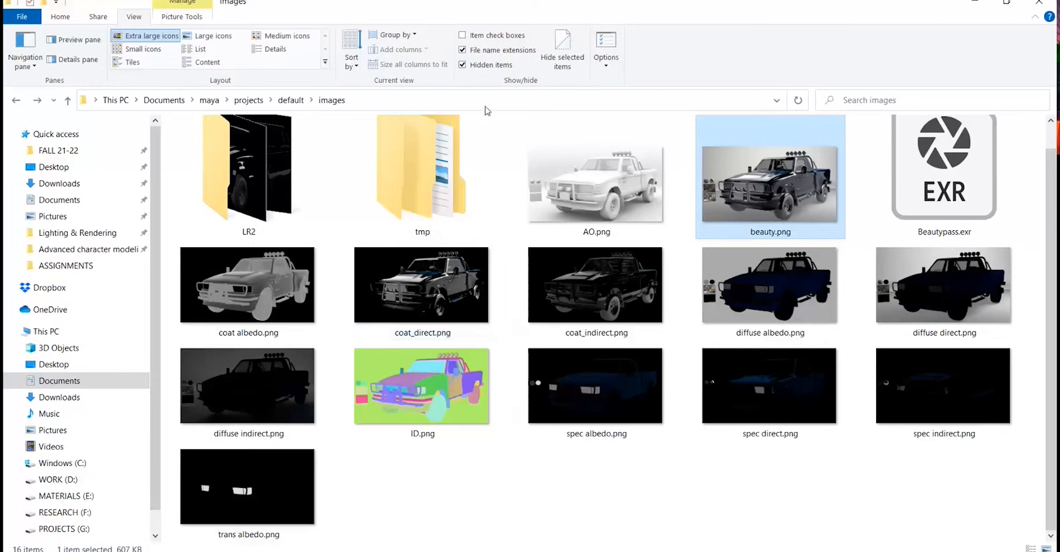
Copy the images folder path from File Explorer and paste it into Photoshop's Open dialog to browse there.
left_click(486, 106)
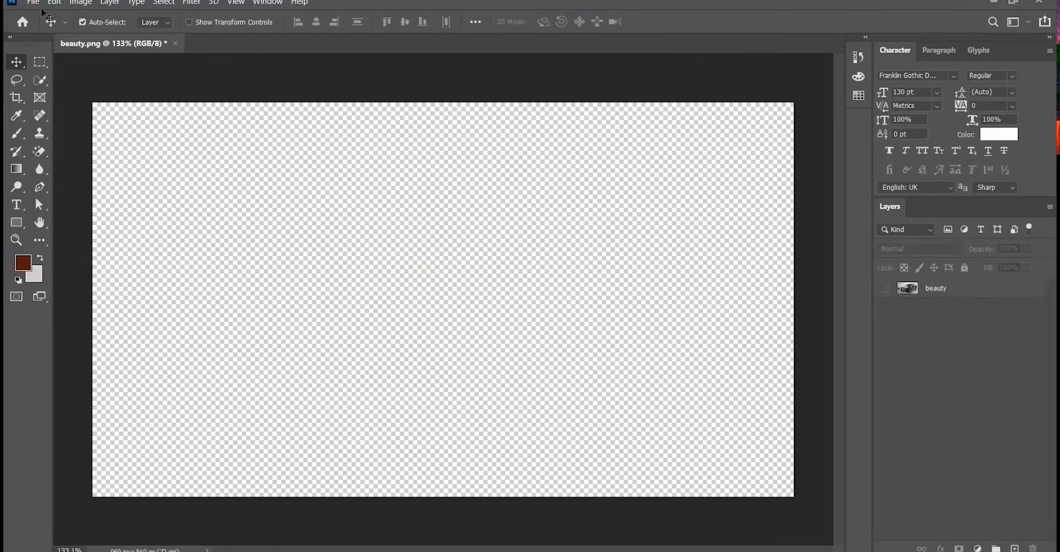
left_click(34, 3)
left_click(48, 27)
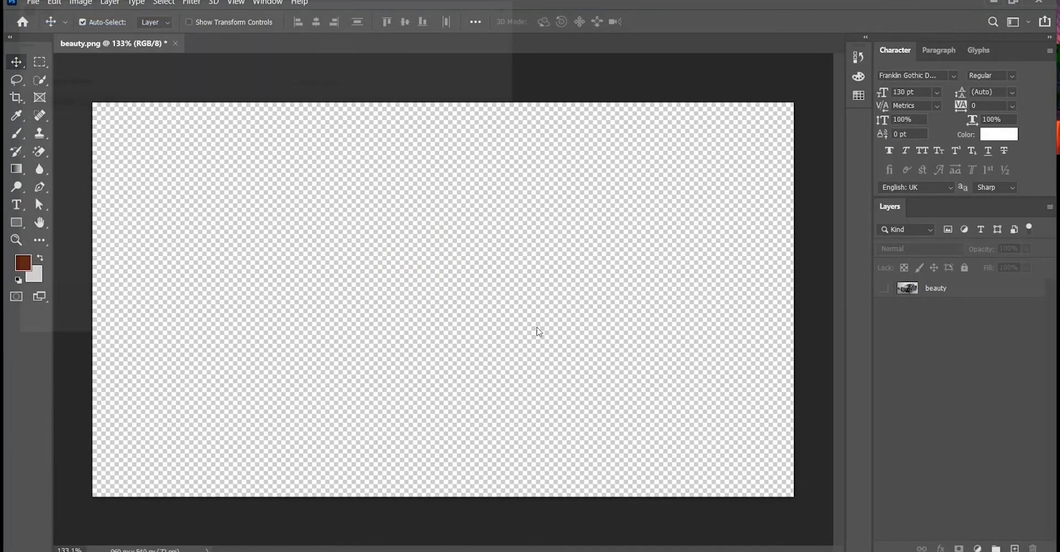
type("C:\\Users\\dinam\\Documents\\maya\\projects\\default\\images")
key("Return")
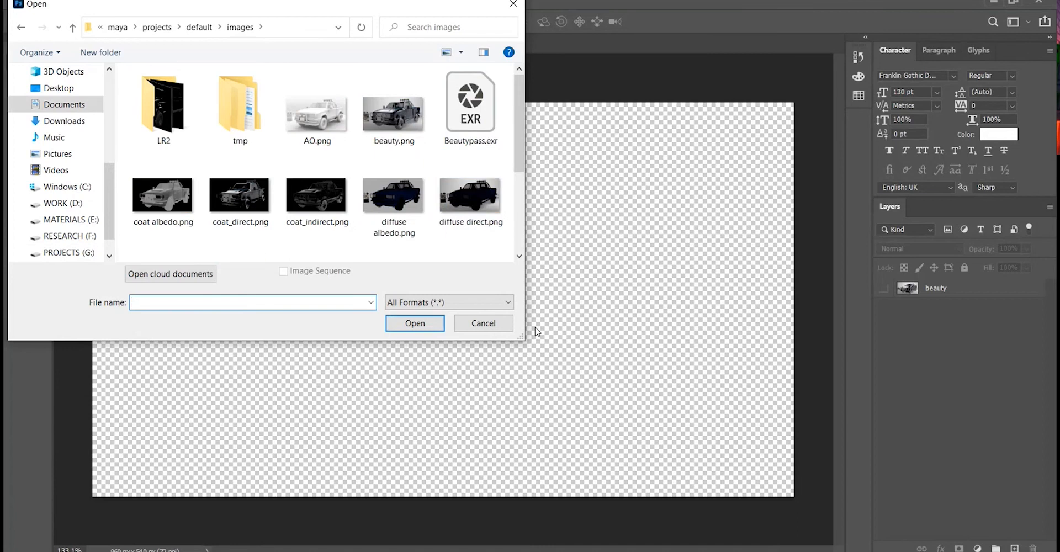
Multi-select the coat, diffuse and spec pass images in the Open dialog.
left_click(329, 128)
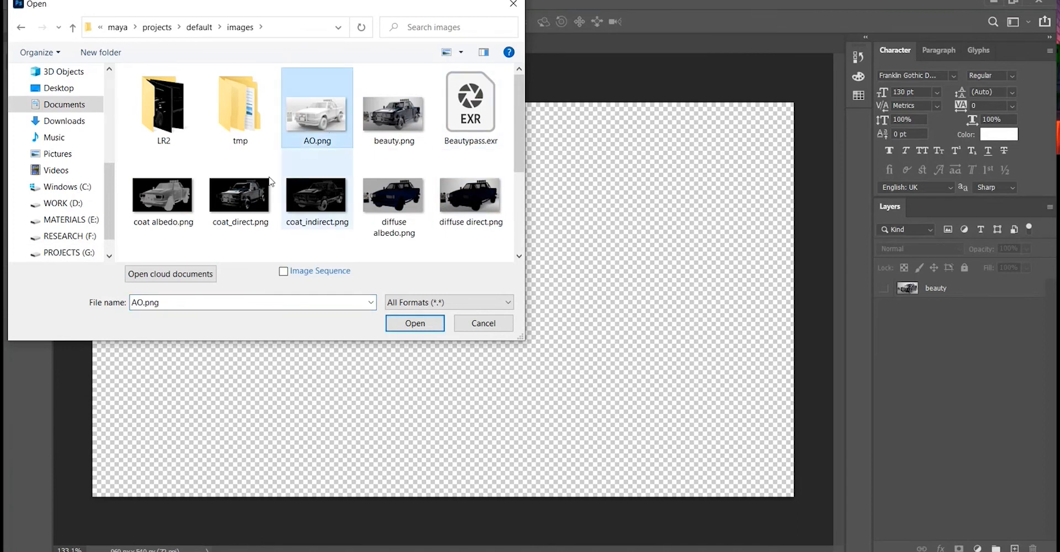
left_click(162, 194, "ctrl")
left_click(239, 194, "ctrl")
left_click(316, 194, "ctrl")
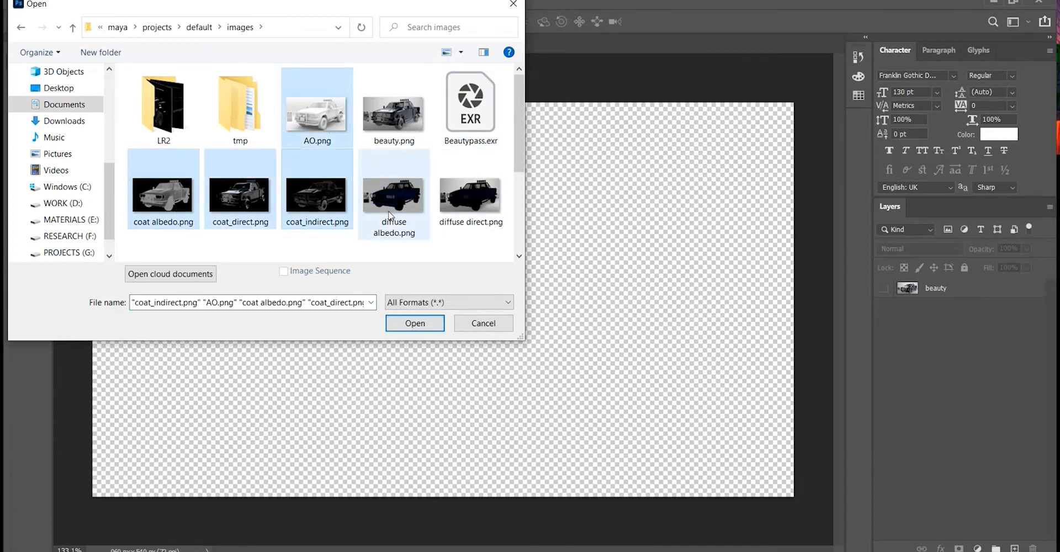
left_click(228, 238)
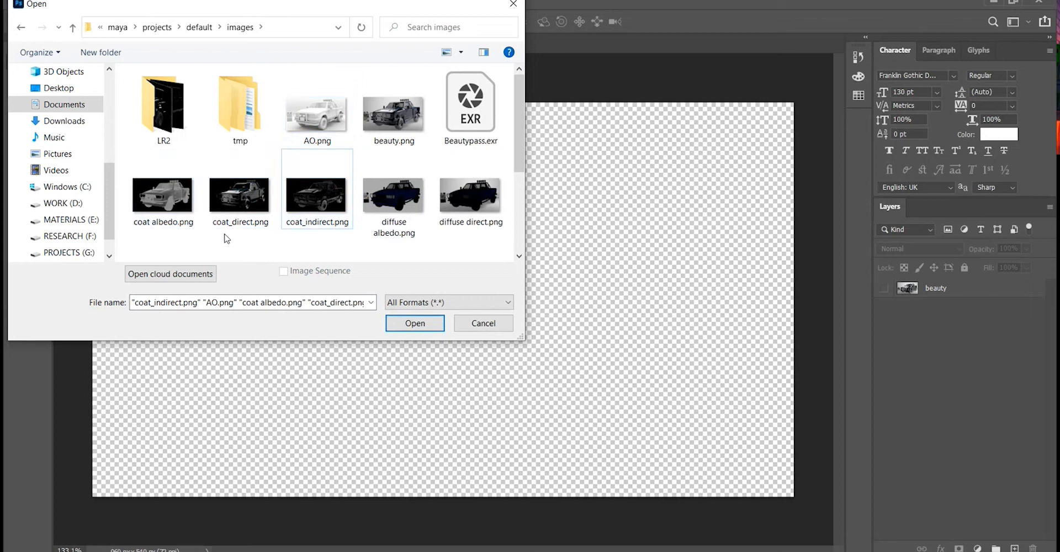
left_click(232, 205)
left_click(312, 196, "ctrl")
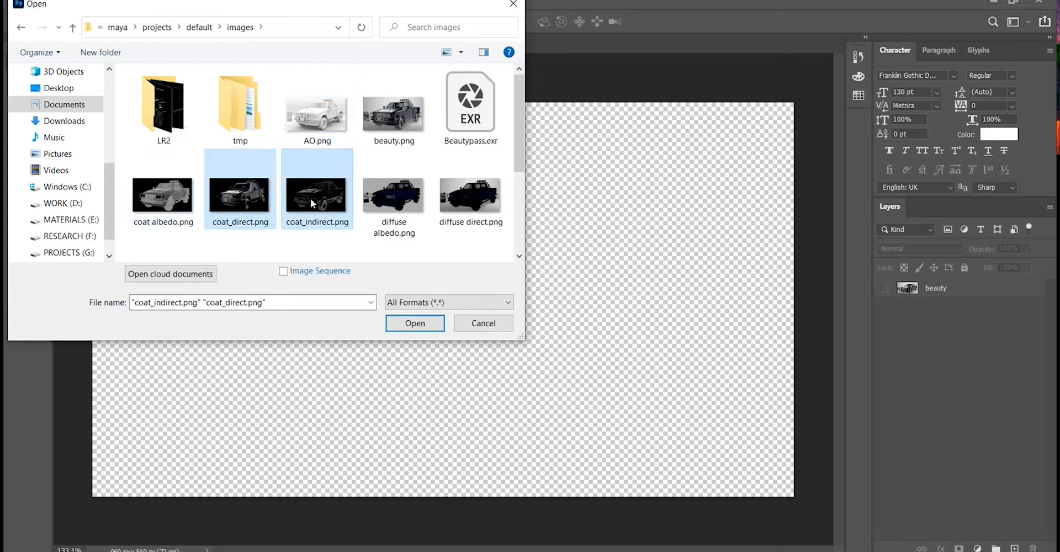
left_click(188, 207, "ctrl")
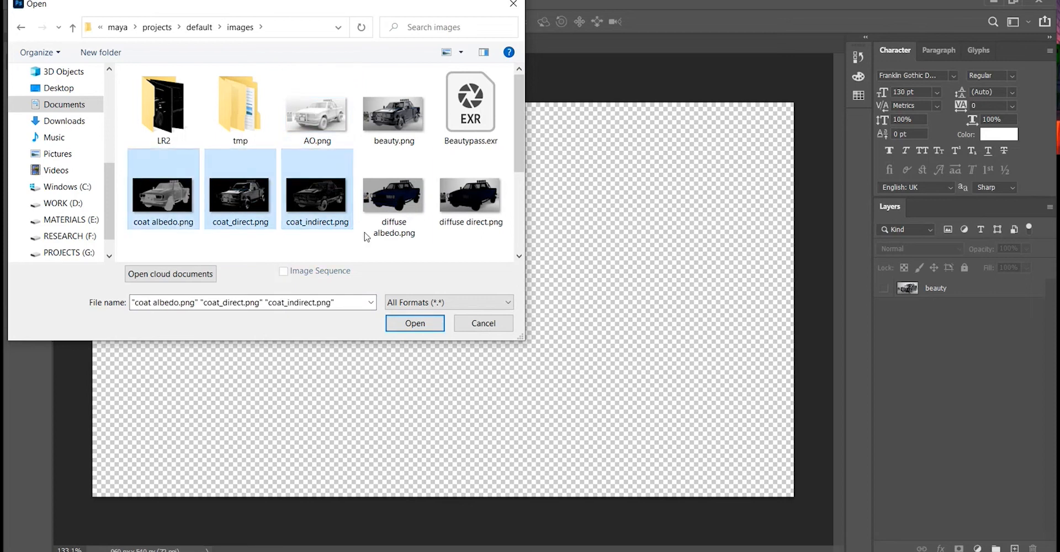
left_click(424, 207, "ctrl")
left_click(476, 200, "ctrl")
scroll(476, 199, "down", 1)
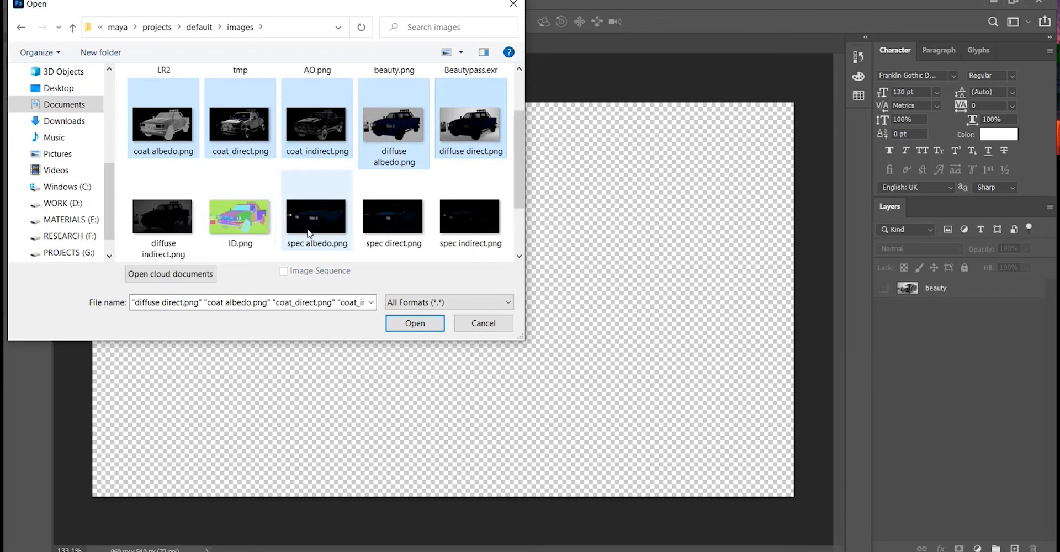
left_click(163, 216, "ctrl")
scroll(374, 162, "down", 1)
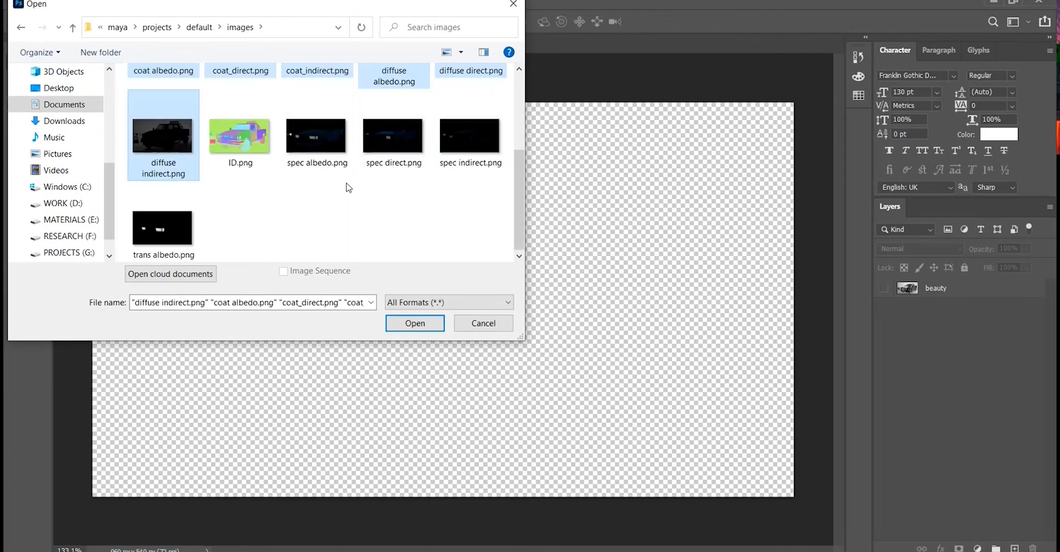
left_click(317, 138, "ctrl")
left_click(385, 154, "ctrl")
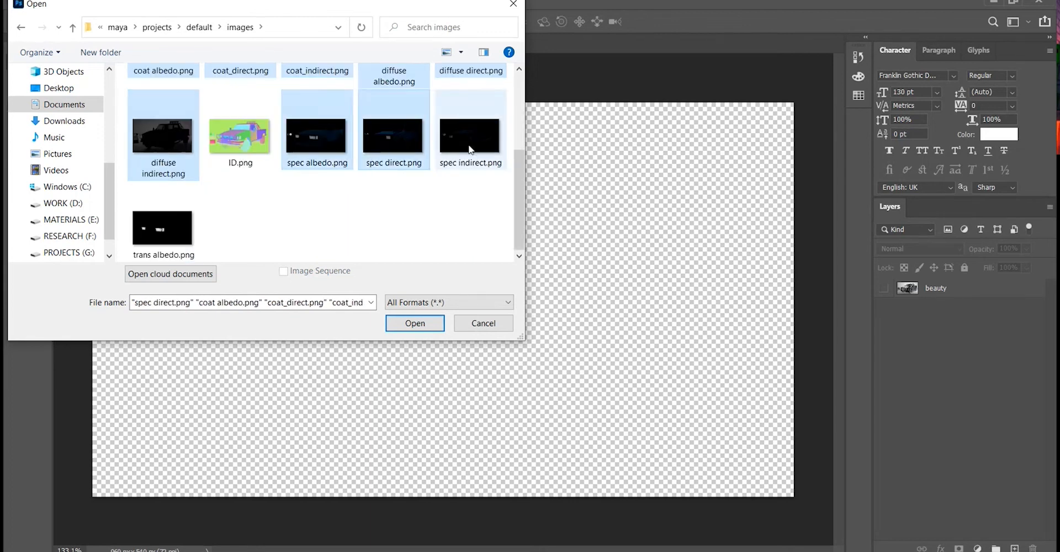
left_click(470, 150, "ctrl")
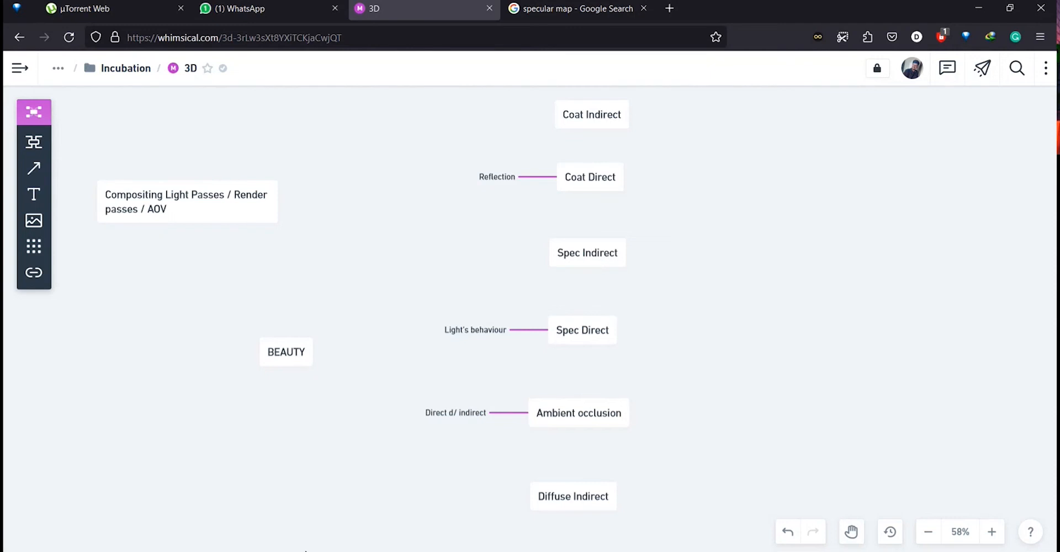
Enlarge the Open dialog, add ID.png, AO.png and trans albedo.png to the selection, and open all selected passes.
left_click(328, 551)
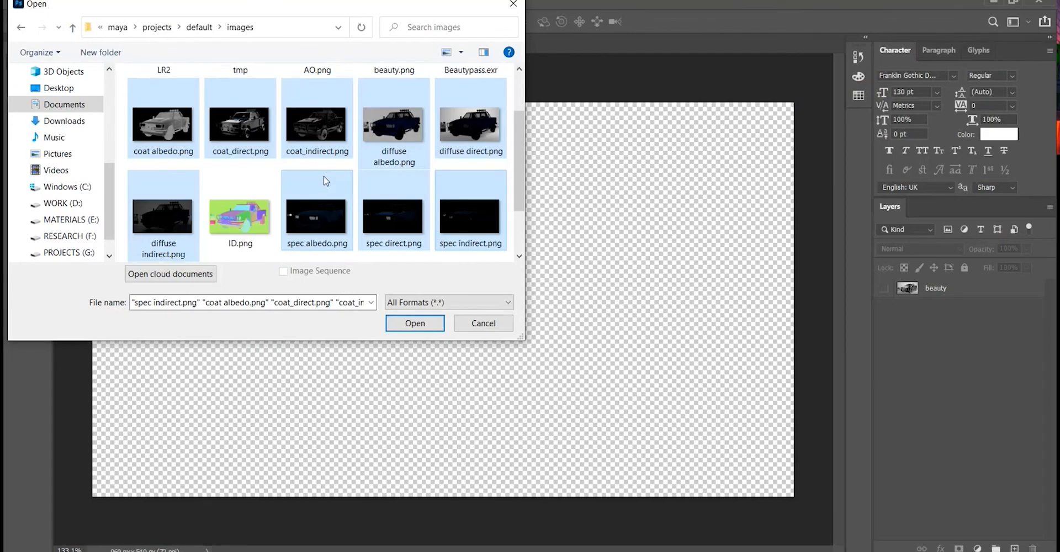
scroll(325, 181, "down", 1)
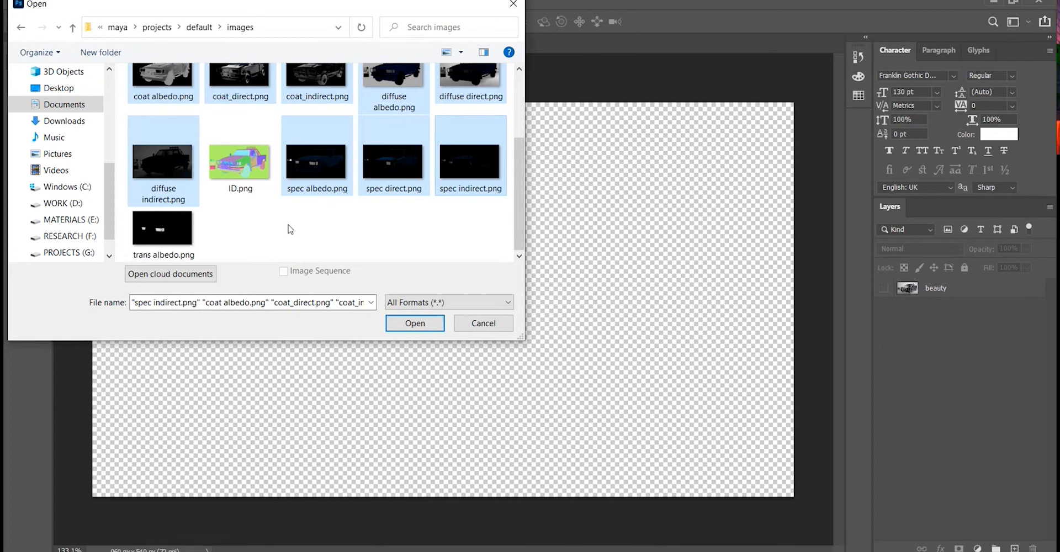
left_click_drag(521, 336, 552, 482)
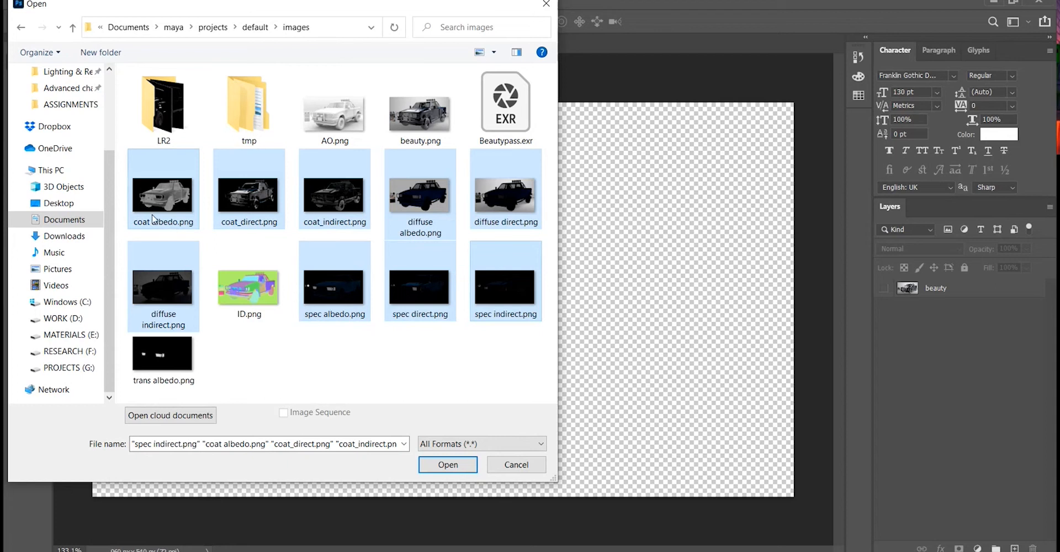
left_click(251, 301, "ctrl")
left_click(349, 132, "ctrl")
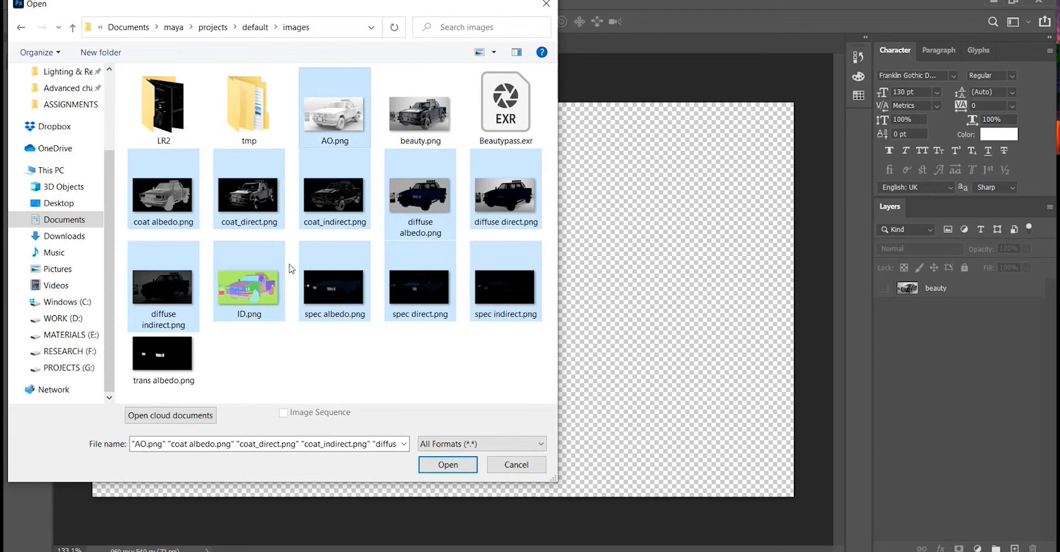
left_click(188, 368, "ctrl")
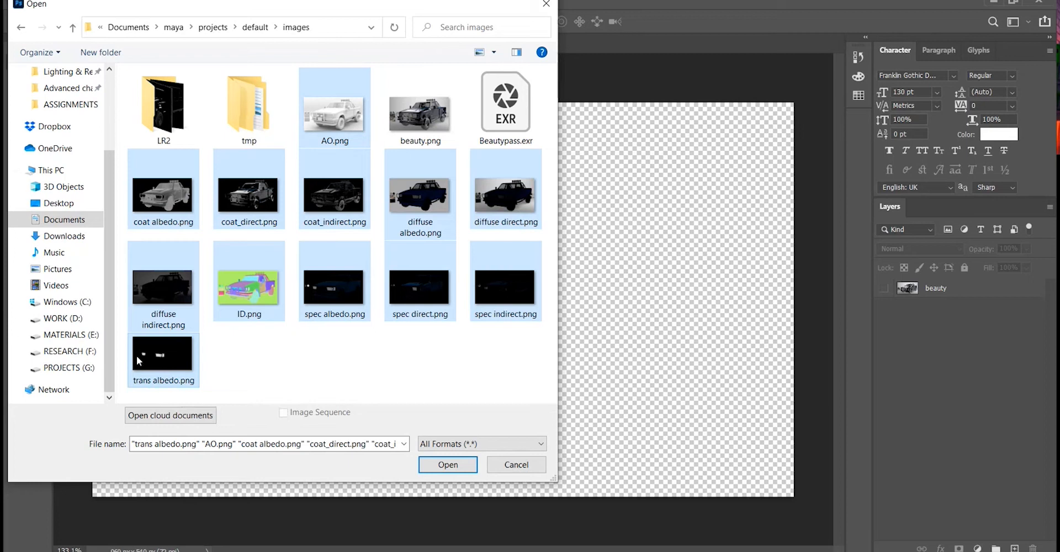
left_click(448, 466)
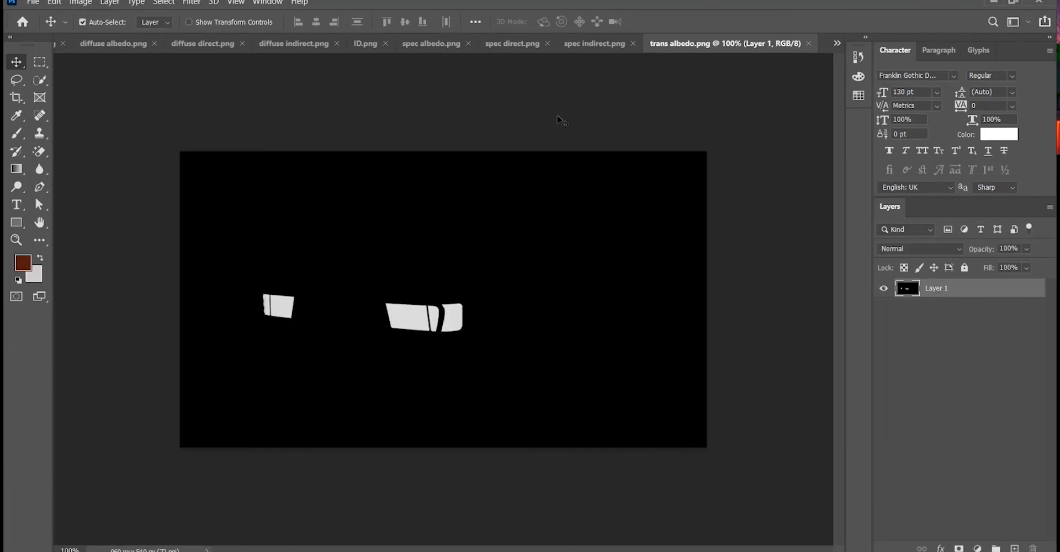
Browse through the opened pass documents one by one.
left_click(111, 45)
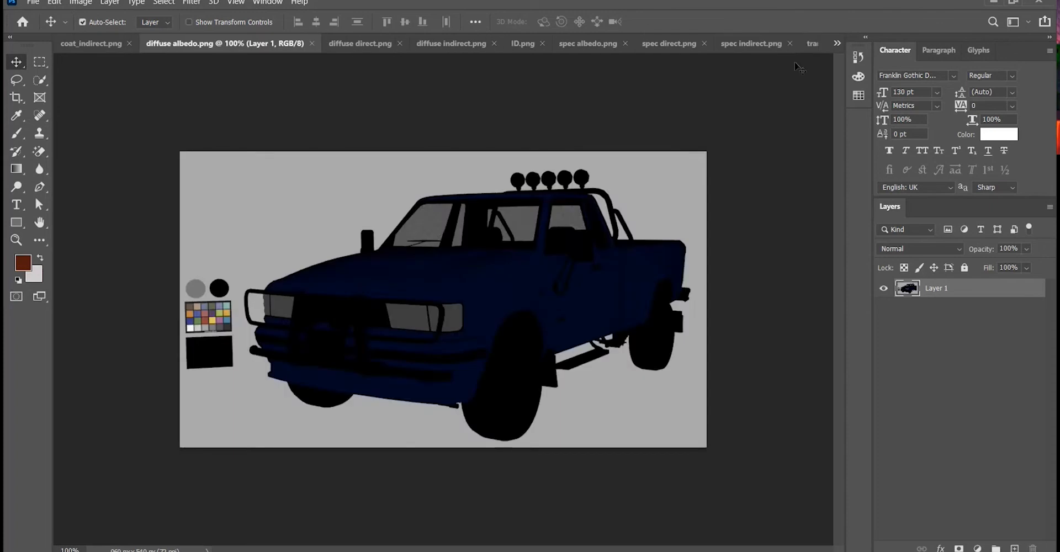
left_click(759, 44)
left_click(79, 46)
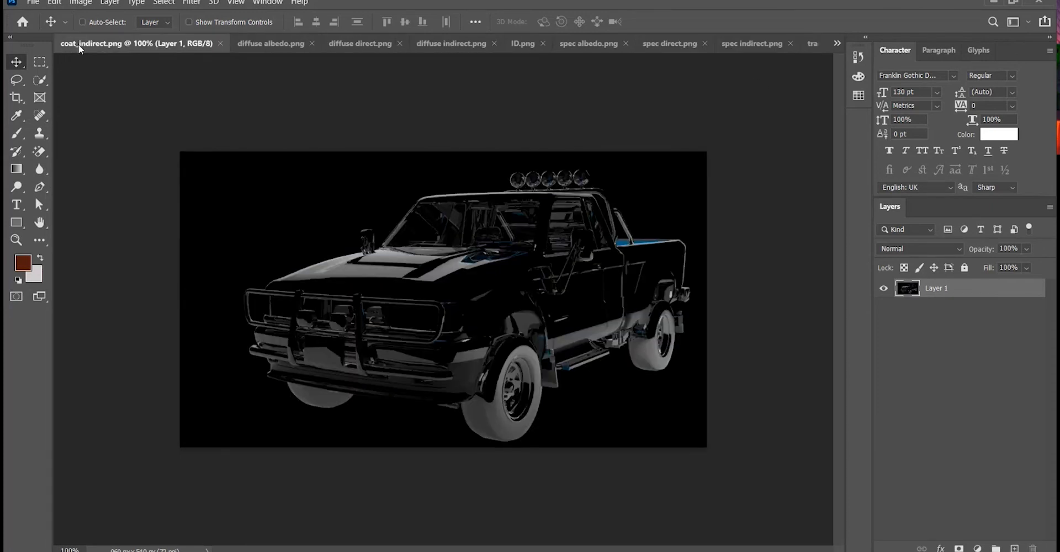
key("ctrl")
left_click(243, 45)
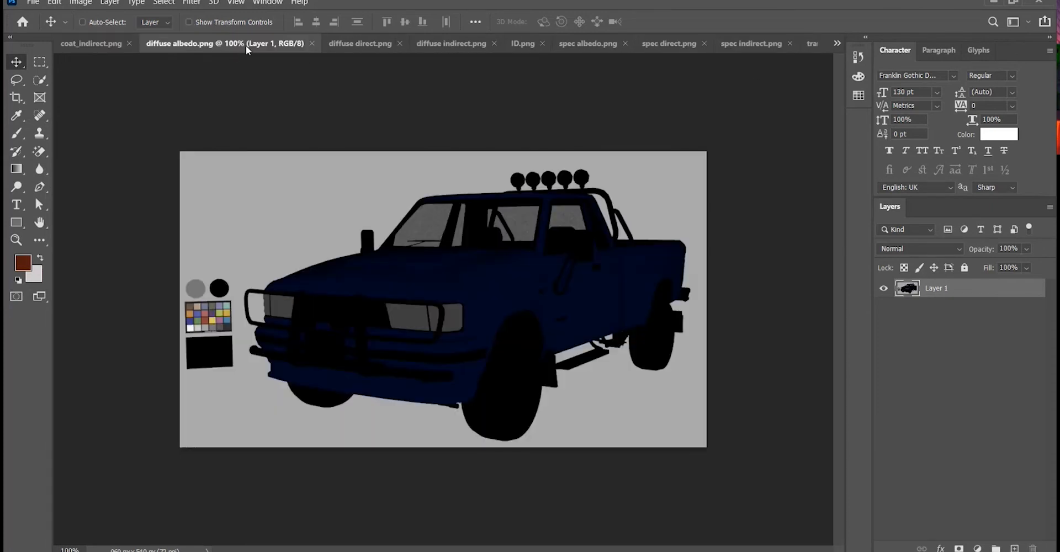
left_click(97, 44)
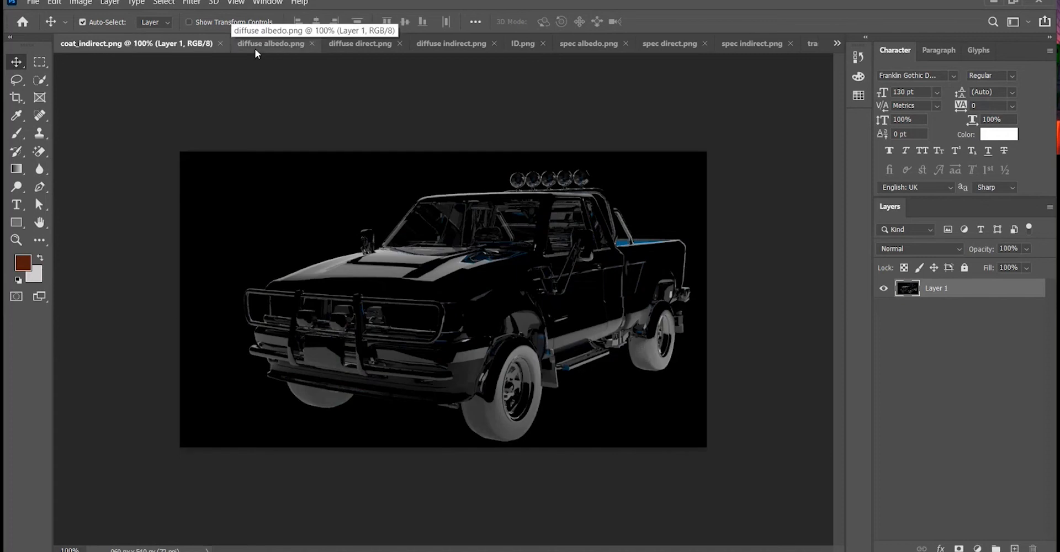
left_click(265, 45)
left_click(84, 50)
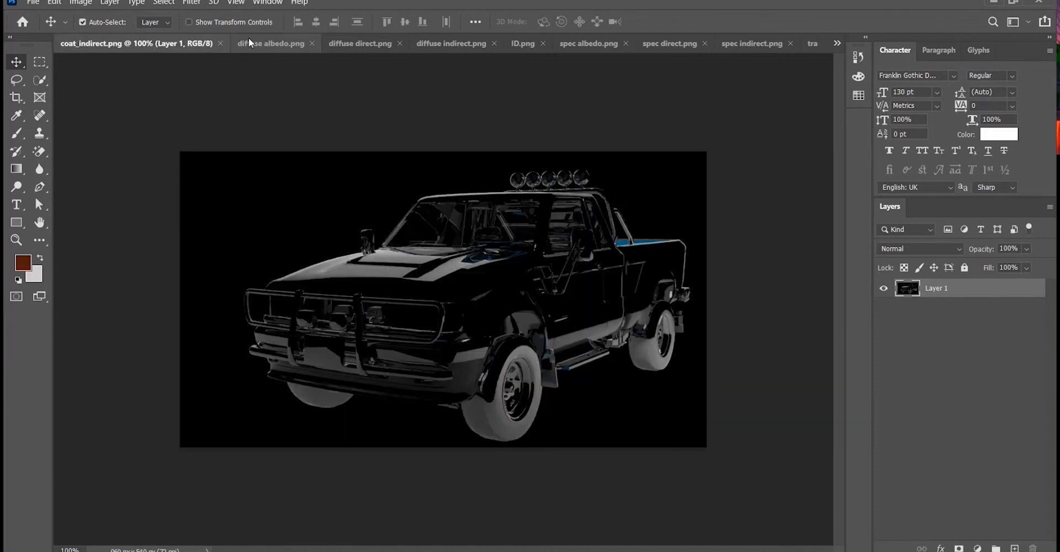
left_click(276, 41)
Close all the opened pass documents, keeping only beauty.png open.
key("ctrl+w")
key("ctrl+w")
key("ctrl+w")
key("ctrl+w")
key("ctrl+w")
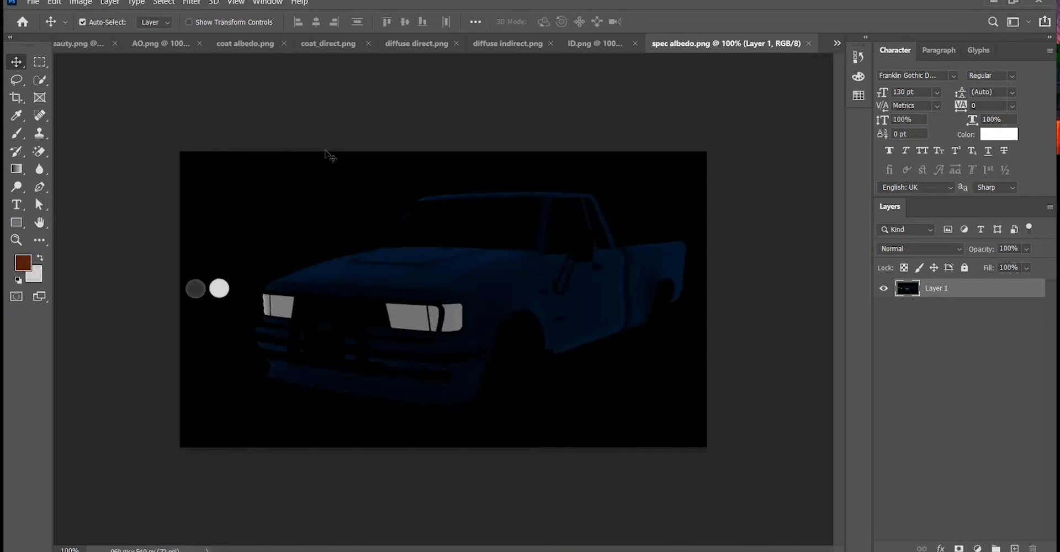
key("ctrl+w")
key("ctrl+w")
key("ctrl+w")
key("ctrl+w")
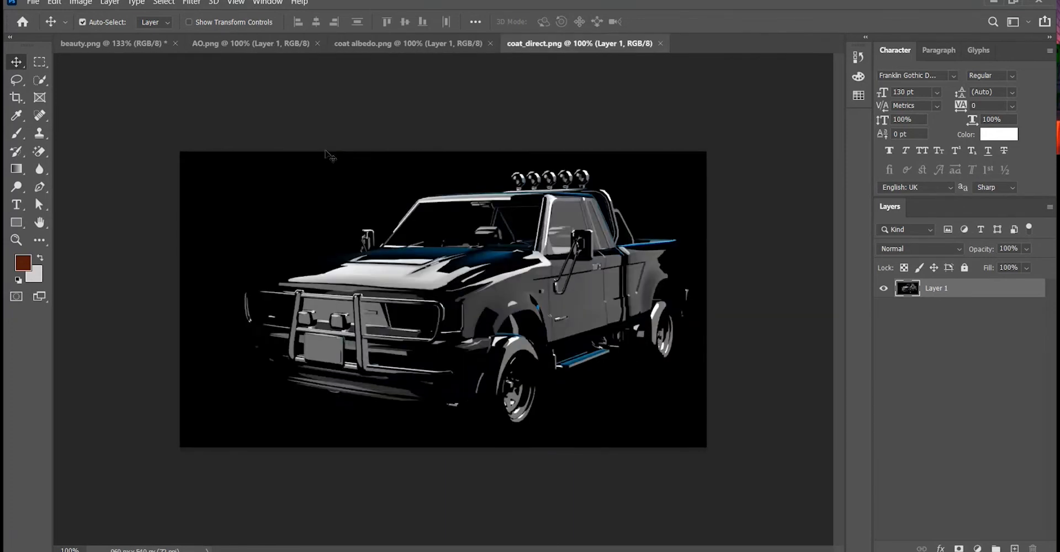
key("ctrl+w")
key("ctrl+w")
key("ctrl+w")
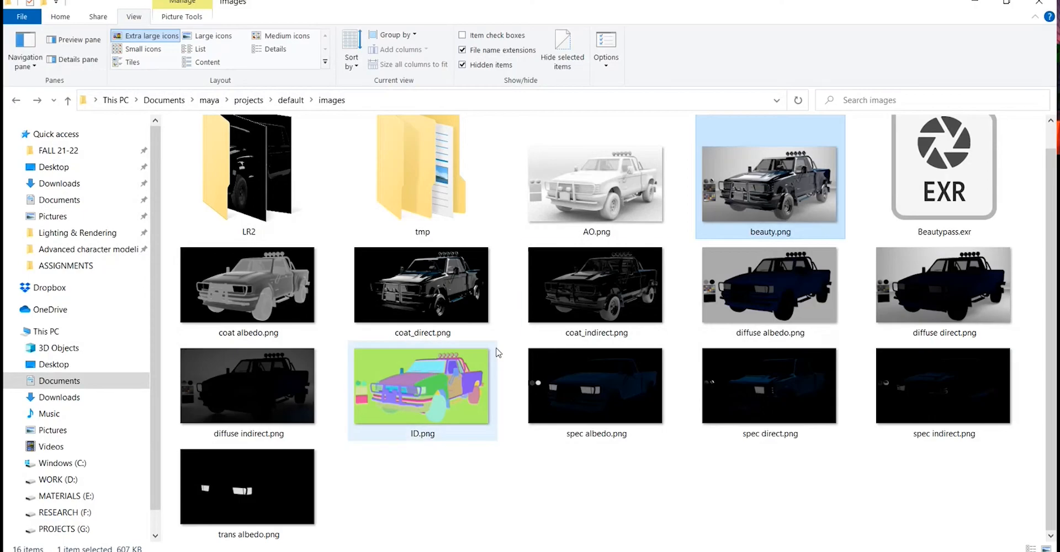
Select every pass image except beauty in File Explorer and drag them into the beauty.png document.
left_click(611, 229)
scroll(207, 301, "up", 1)
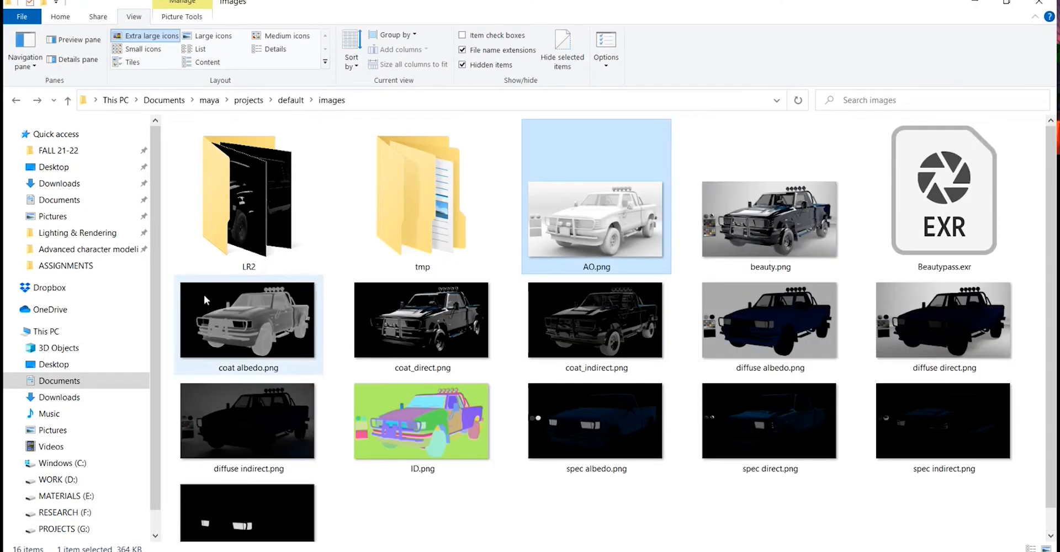
left_click_drag(171, 306, 965, 542)
left_click_drag(572, 414, 441, 382)
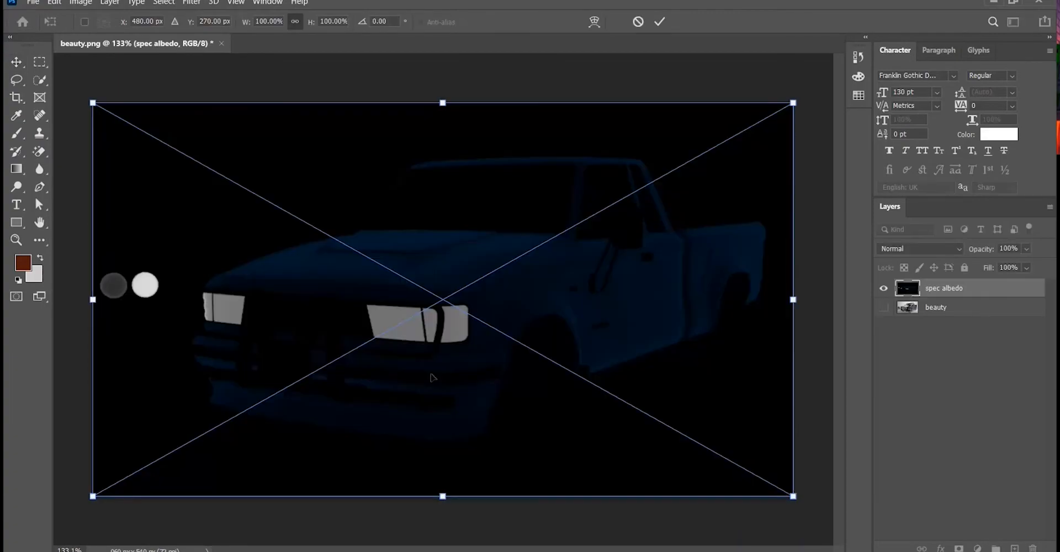
Confirm the placement of each dropped pass as a layer.
key("Return")
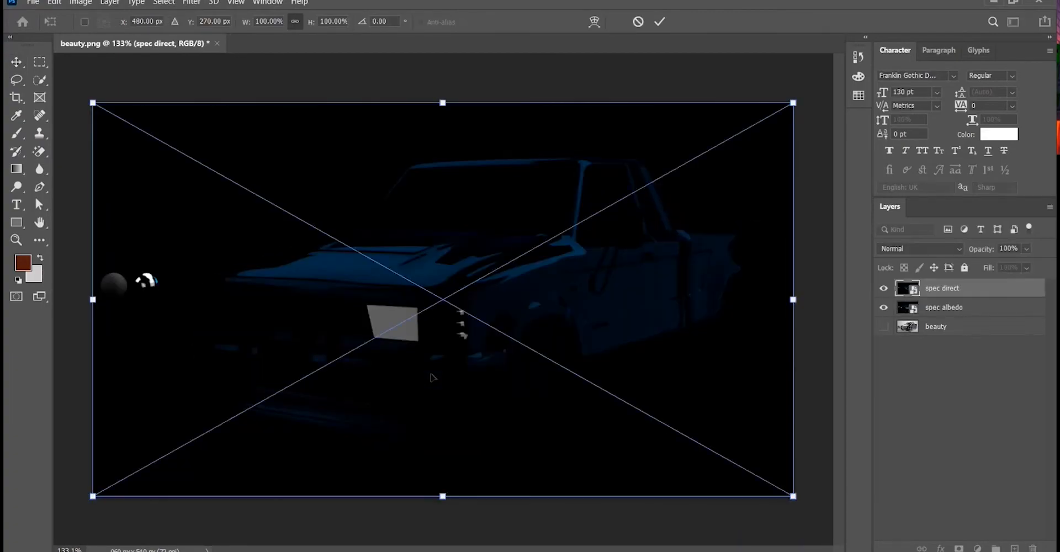
key("Return")
key("Return")
key("Return")
key("Return")
key("Return")
key("Return")
key("Return")
key("Return")
key("Return")
key("Return")
key("Return")
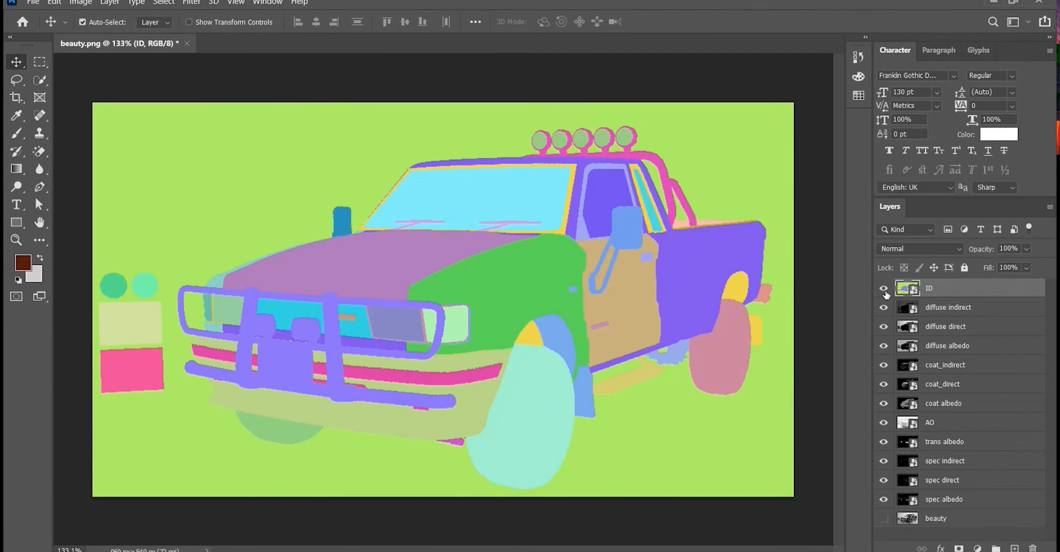
Hide the visibility of all the pass layers.
left_click_drag(884, 287, 883, 480)
left_click(883, 500)
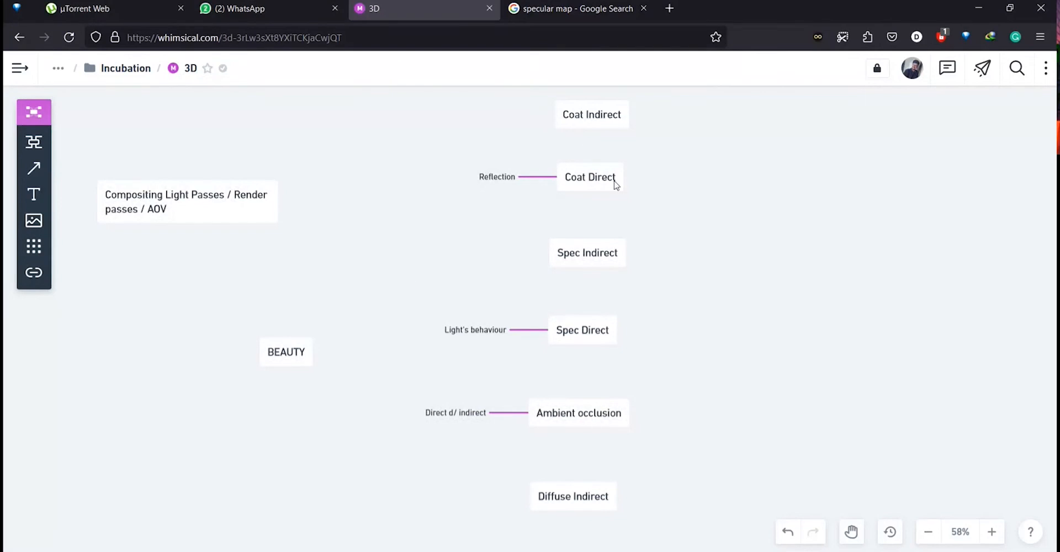
left_click(976, 9)
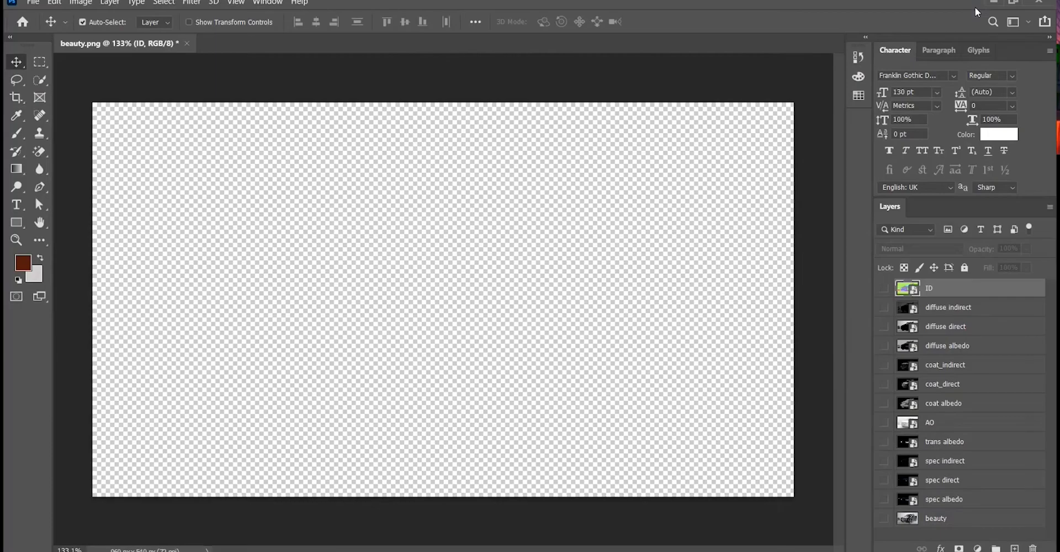
Move the diffuse direct layer to the bottom of the layer stack.
left_click(958, 327)
left_click_drag(972, 331, 975, 521)
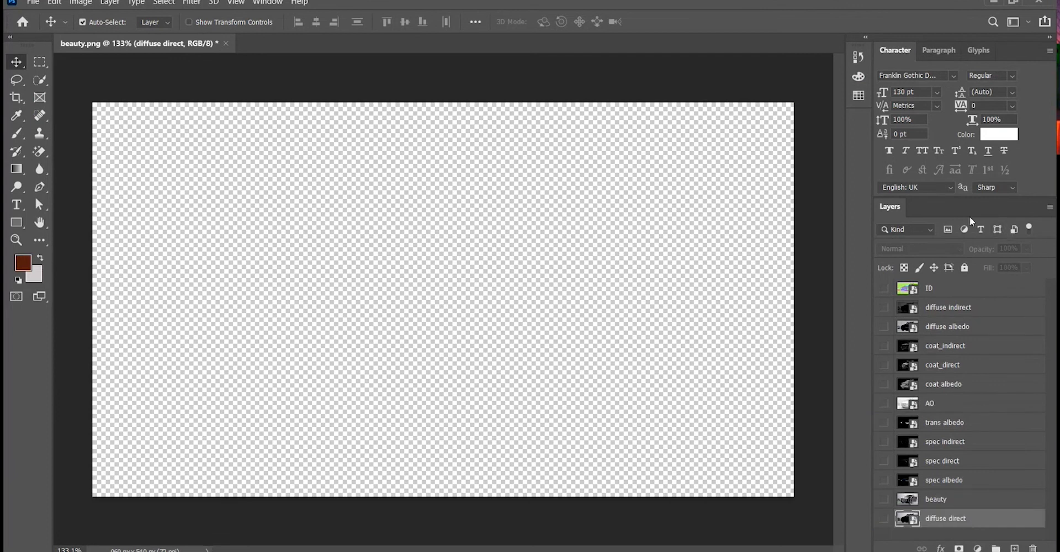
Set the Layers panel thumbnails to the largest size.
left_click(1050, 207)
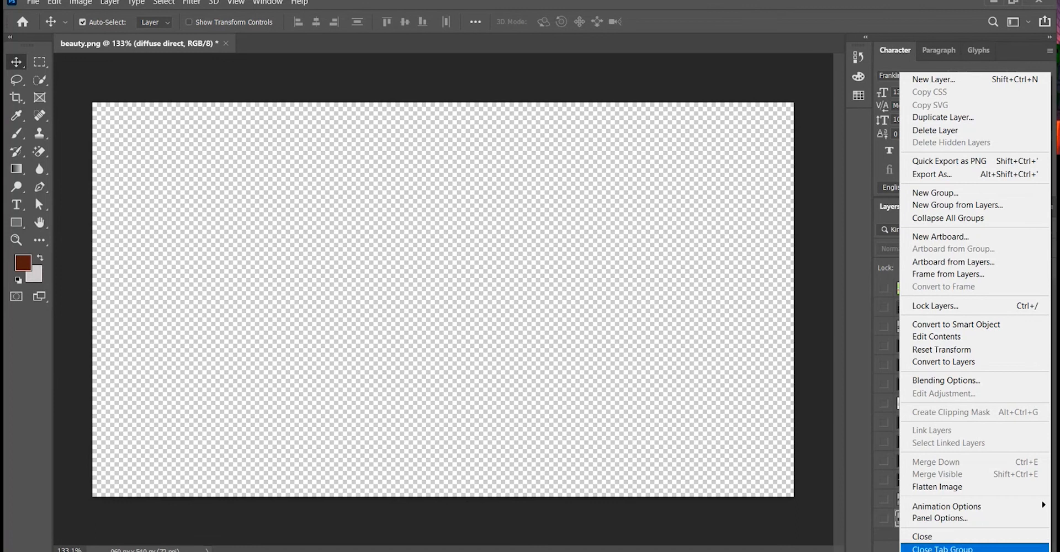
left_click(955, 519)
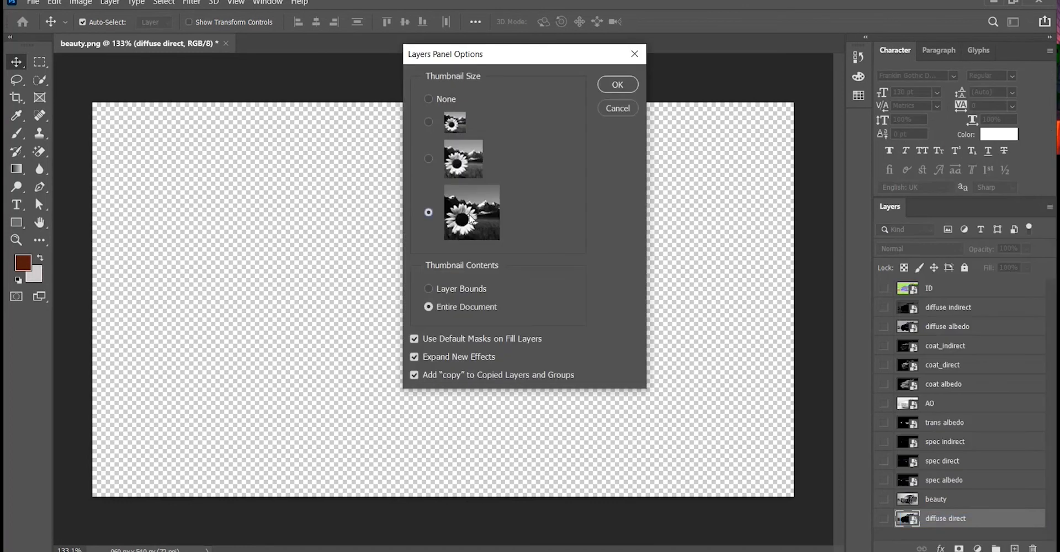
left_click(618, 90)
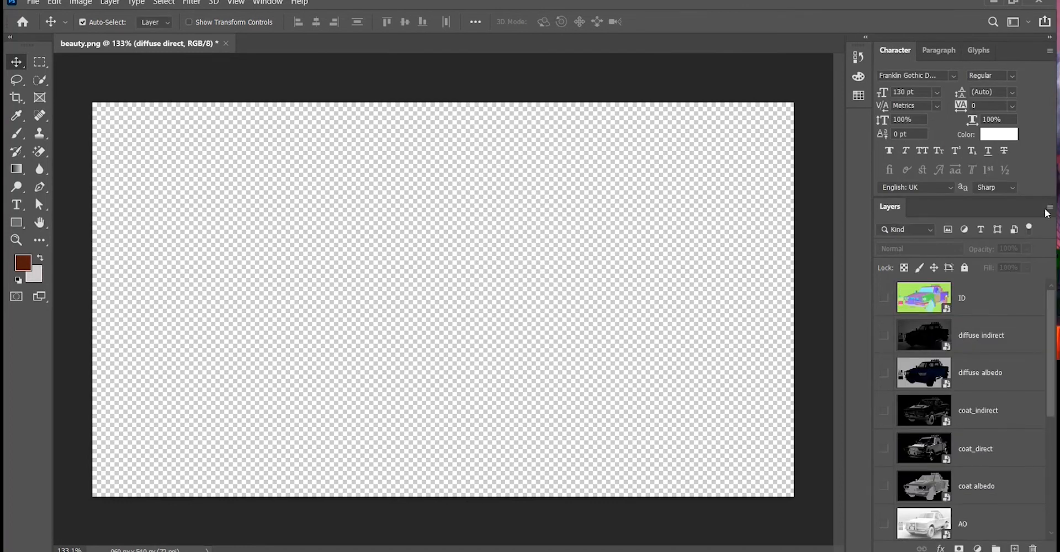
left_click(1046, 208)
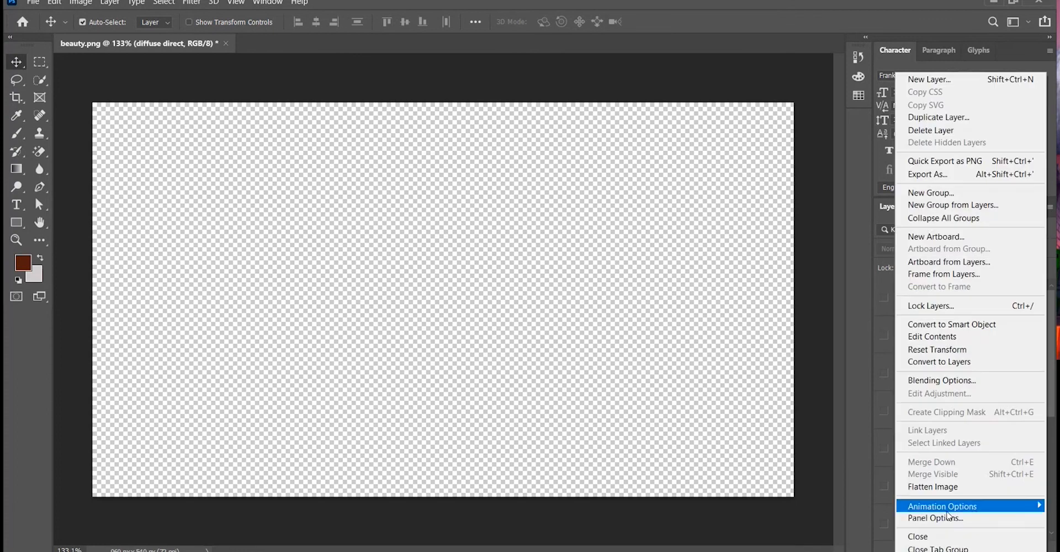
left_click(945, 518)
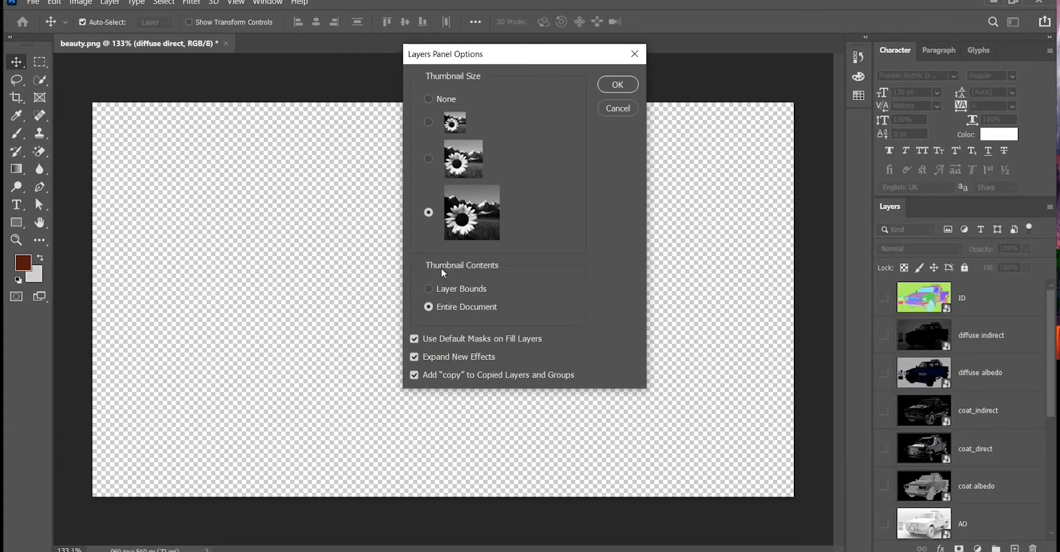
left_click(469, 290)
left_click(475, 308)
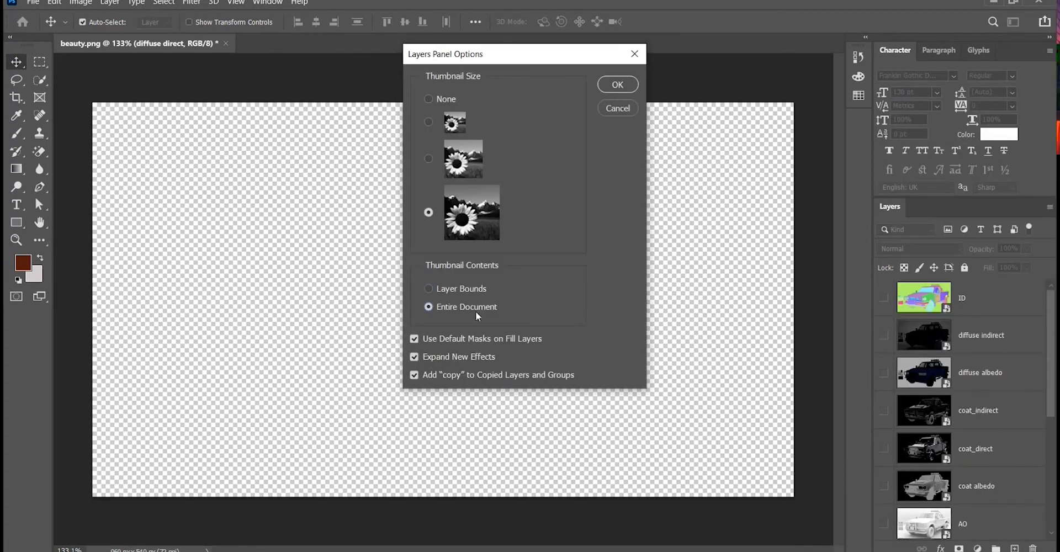
left_click(617, 84)
Float the Layers panel over the canvas and enlarge it to show more layers.
scroll(1004, 403, "down", 5)
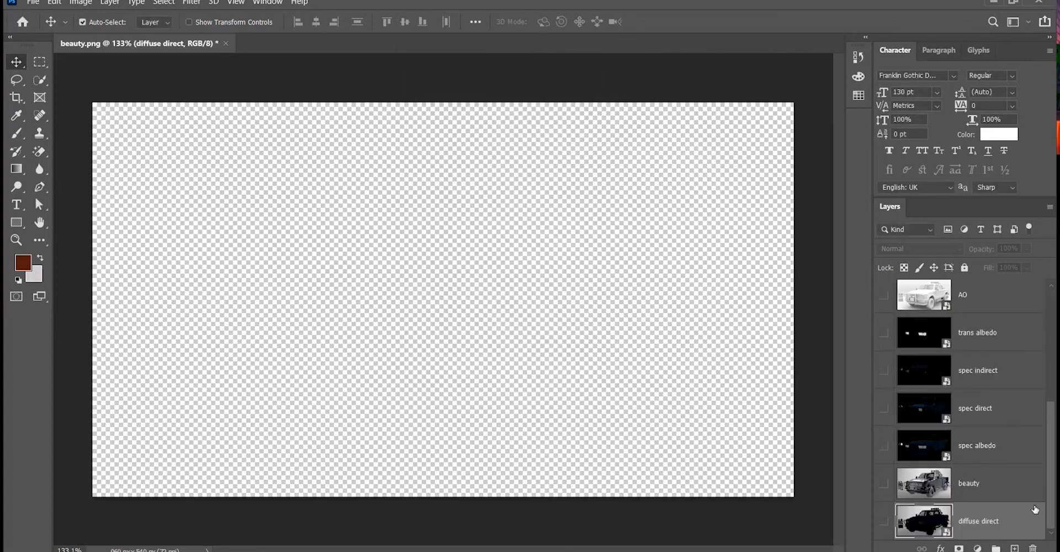
scroll(981, 475, "up", 5)
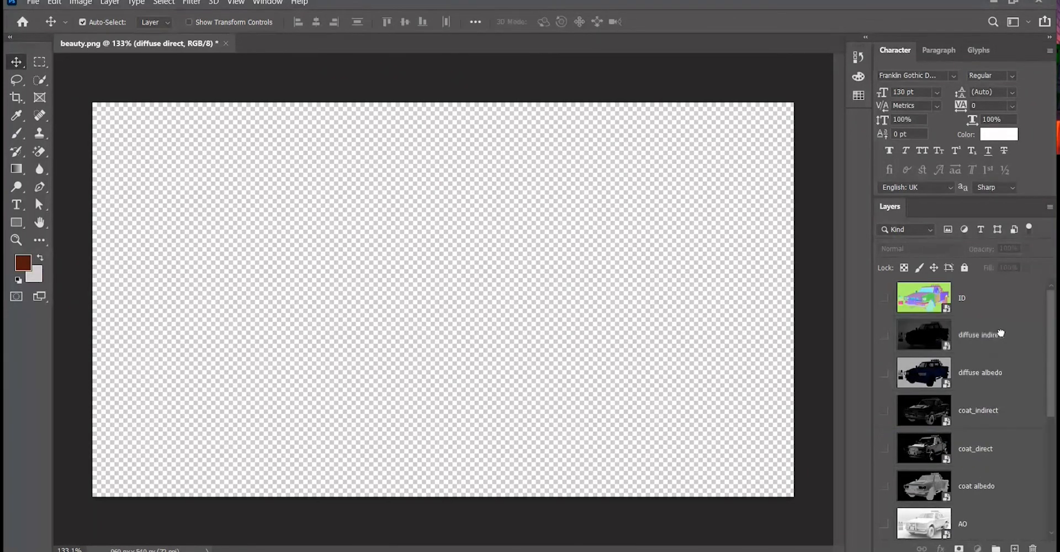
left_click(972, 333)
left_click_drag(886, 207, 415, 155)
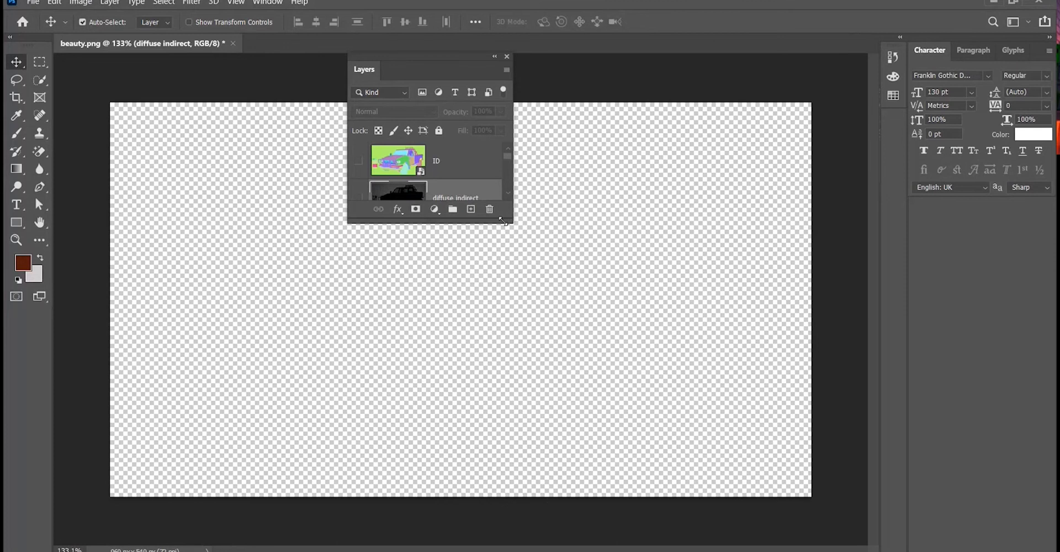
left_click_drag(512, 222, 623, 542)
Move the diffuse indirect layer to just above diffuse direct at the bottom of the stack.
scroll(527, 439, "down", 3)
scroll(527, 439, "up", 3)
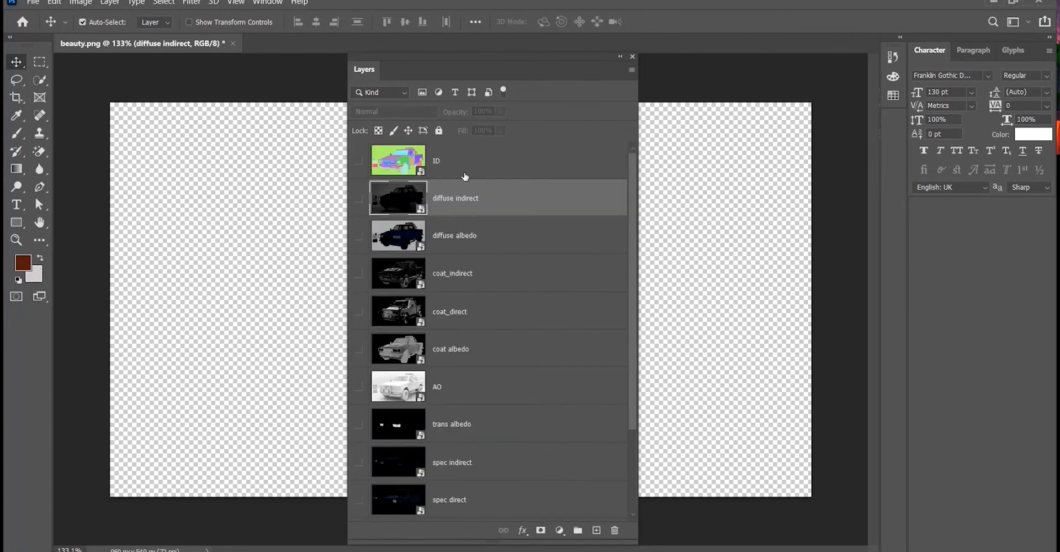
left_click_drag(469, 199, 615, 530)
left_click_drag(615, 521, 459, 491)
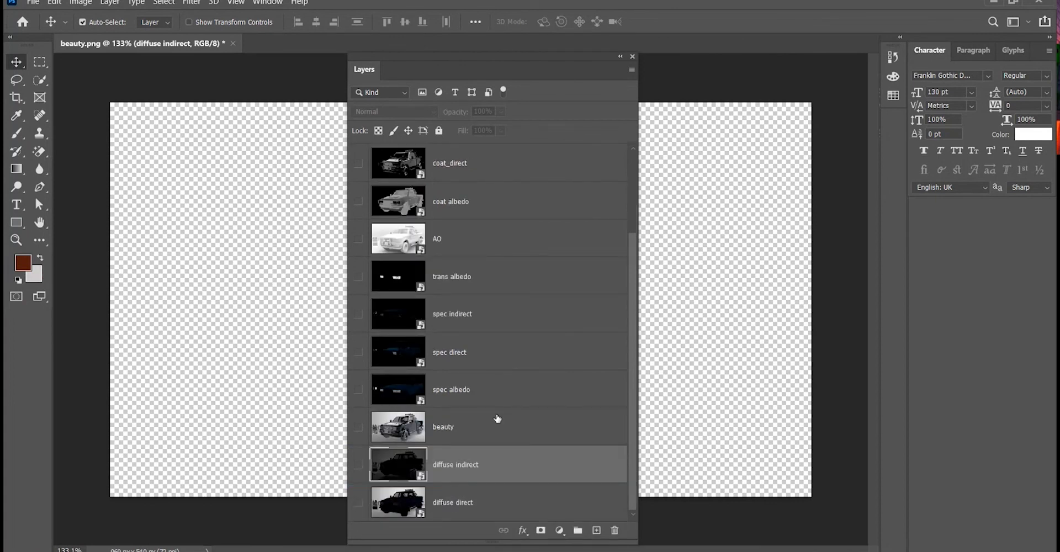
Move the spec direct, spec indirect, coat_direct and coat_indirect layers below the beauty layer.
left_click_drag(465, 353, 458, 448)
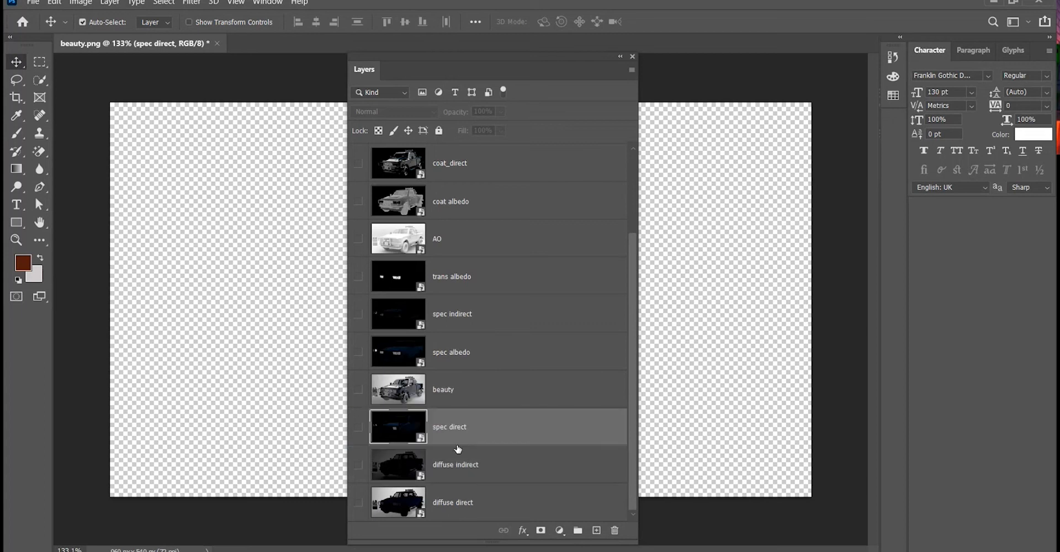
left_click_drag(471, 323, 460, 421)
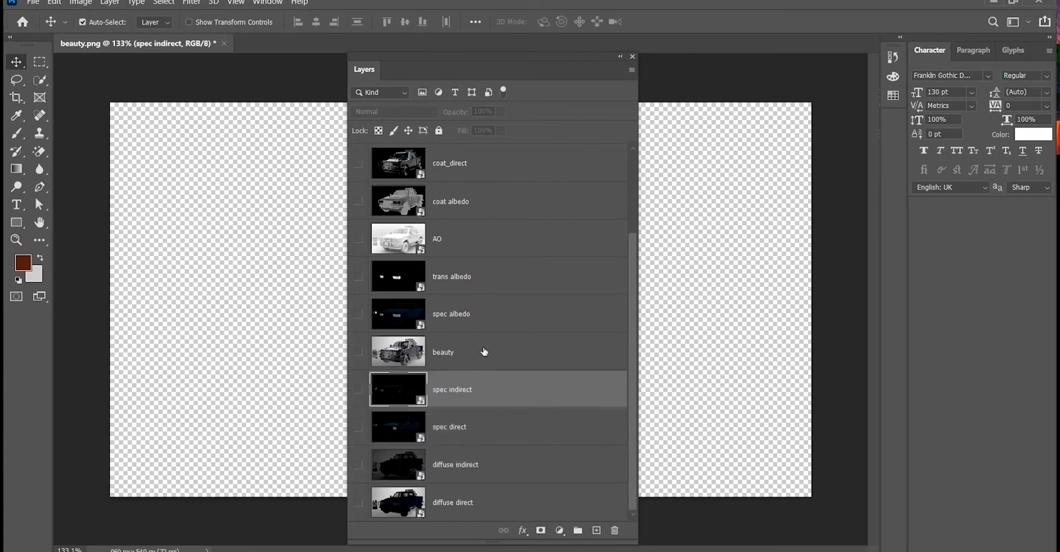
left_click_drag(476, 172, 470, 373)
scroll(467, 302, "up", 1)
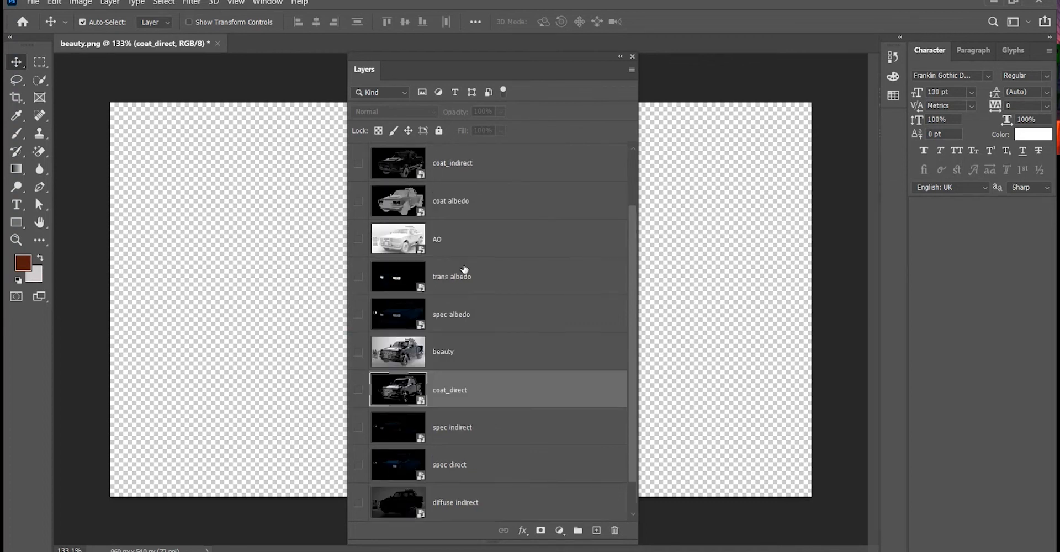
left_click_drag(464, 168, 478, 367)
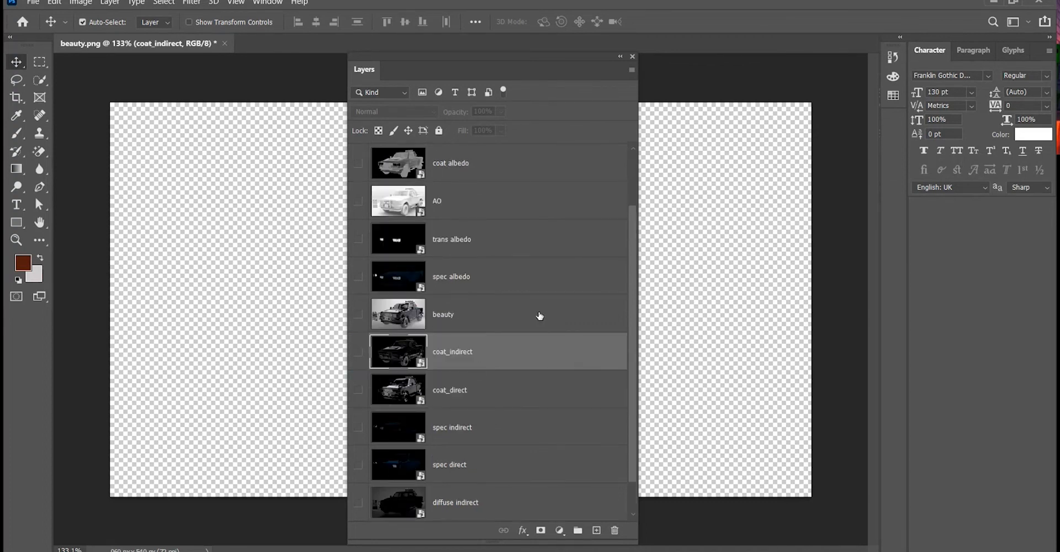
scroll(536, 297, "down", 1)
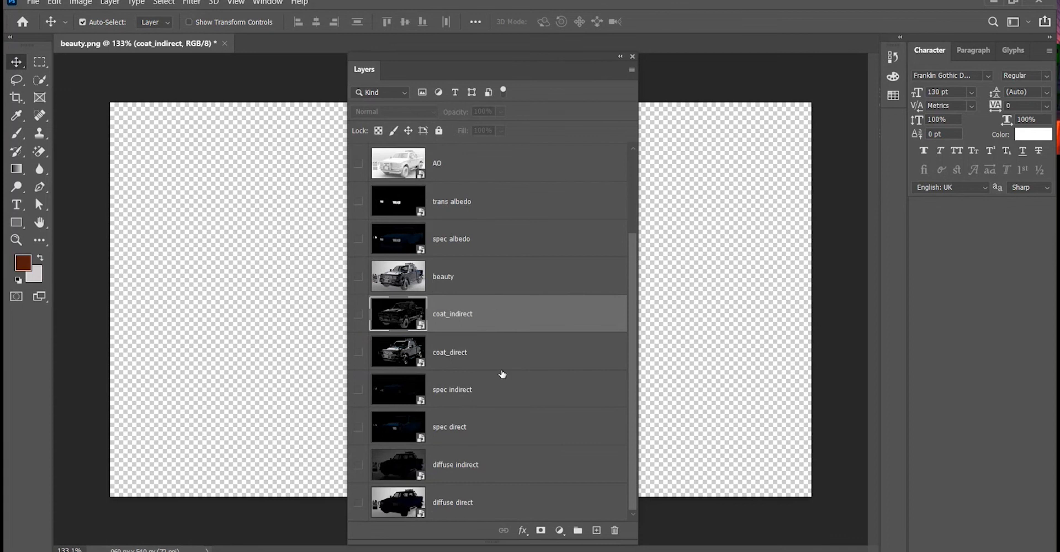
Select all layers from ID down to beauty and put them into a new group.
left_click(506, 242)
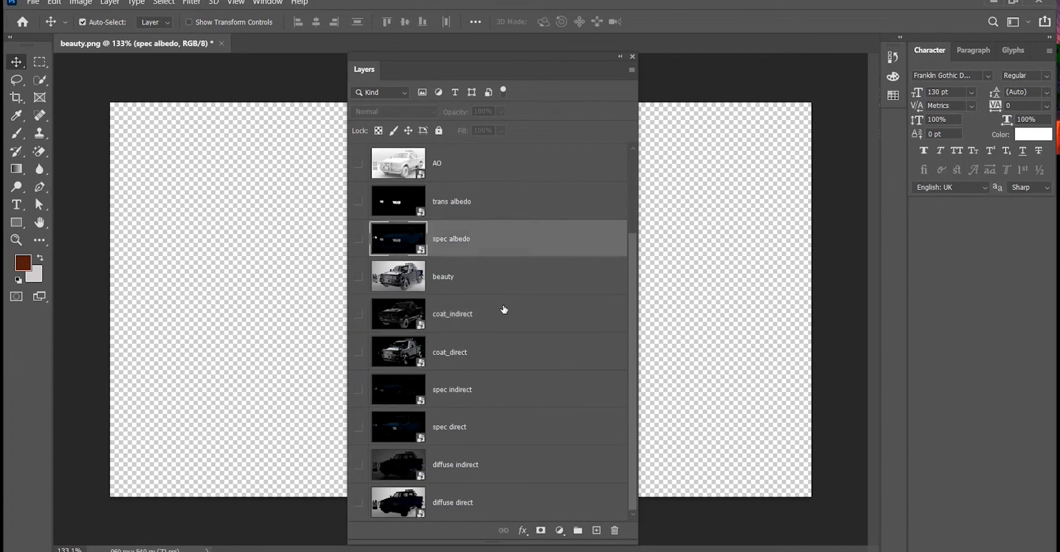
scroll(496, 359, "up", 1)
left_click(474, 207)
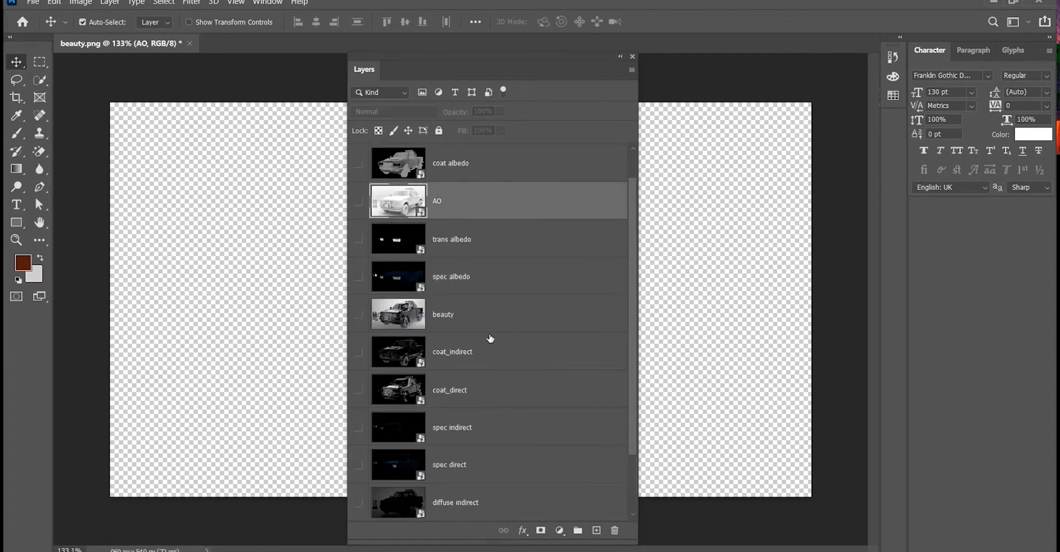
scroll(490, 338, "up", 2)
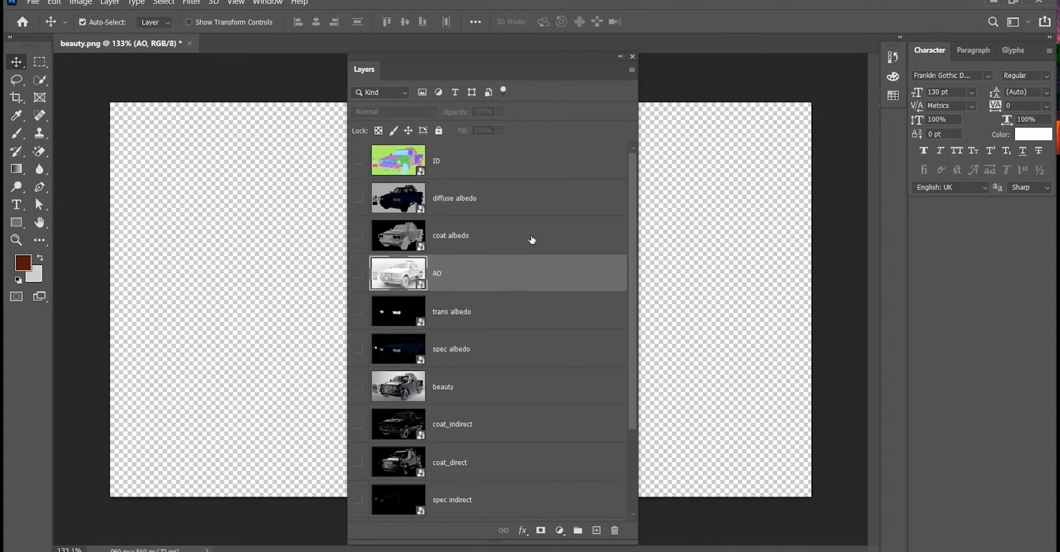
scroll(490, 356, "down", 3)
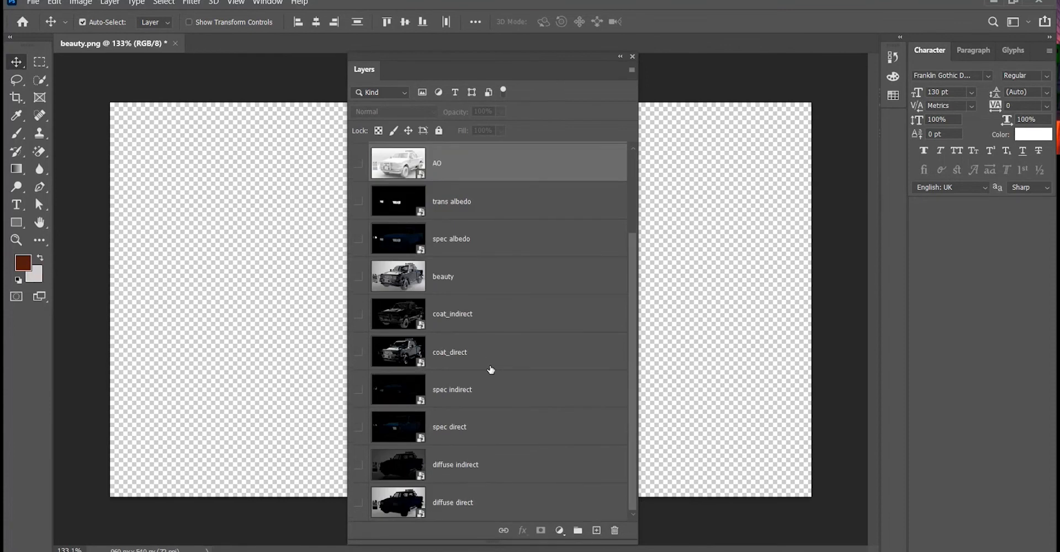
left_click(467, 278, "ctrl")
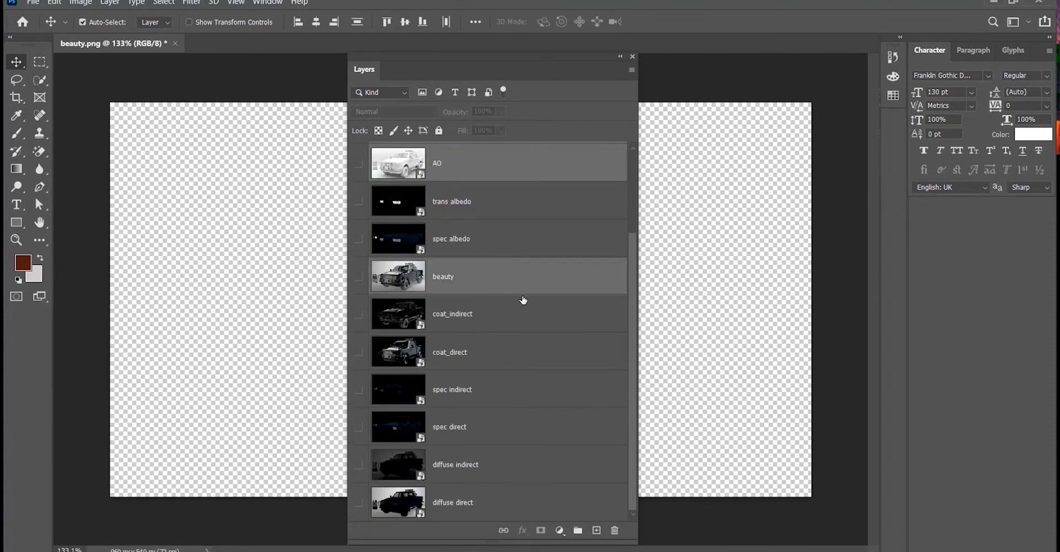
left_click(469, 202, "ctrl")
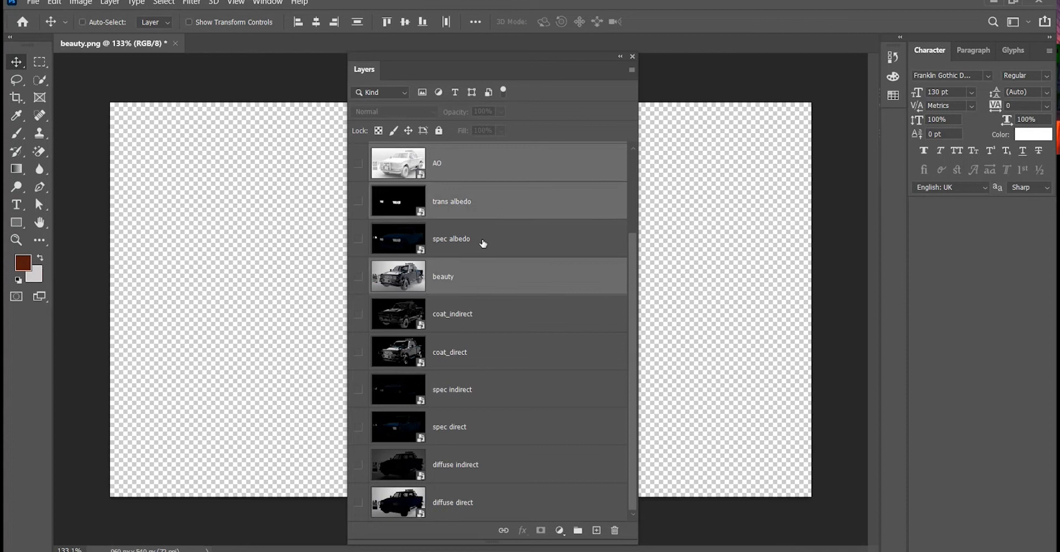
left_click(483, 242, "ctrl")
scroll(500, 358, "up", 3)
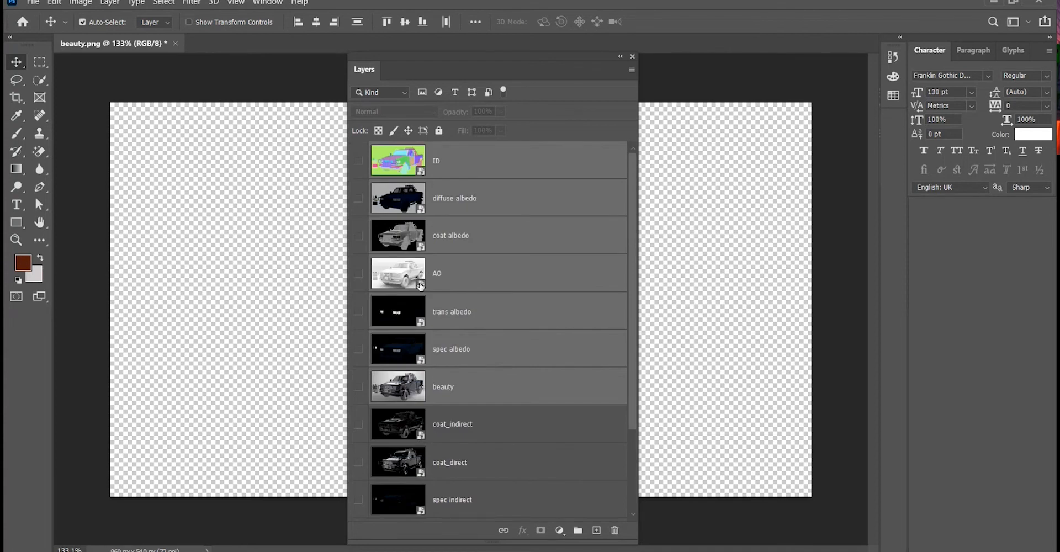
scroll(518, 379, "down", 3)
scroll(517, 378, "up", 3)
left_click_drag(457, 277, 578, 534)
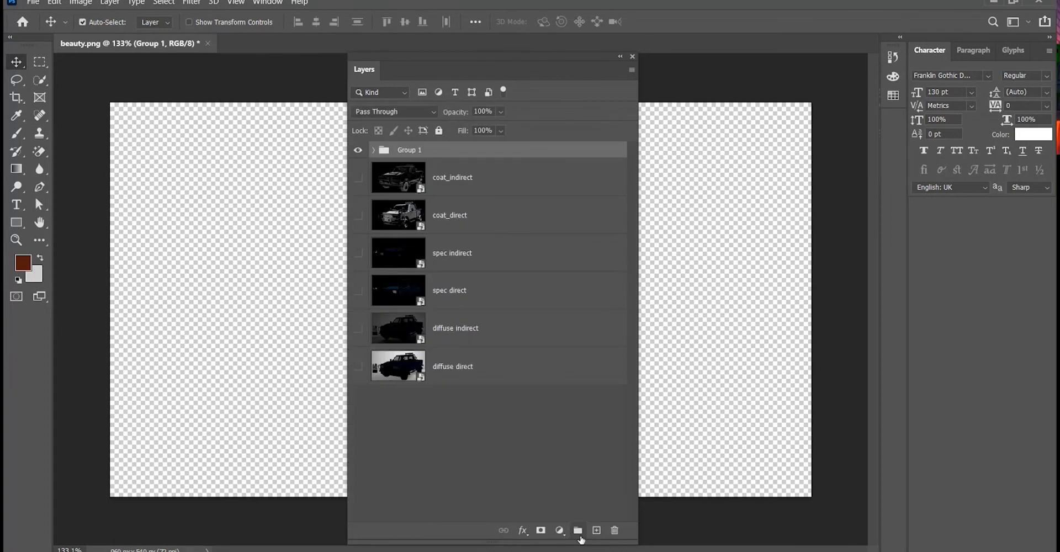
left_click(496, 442)
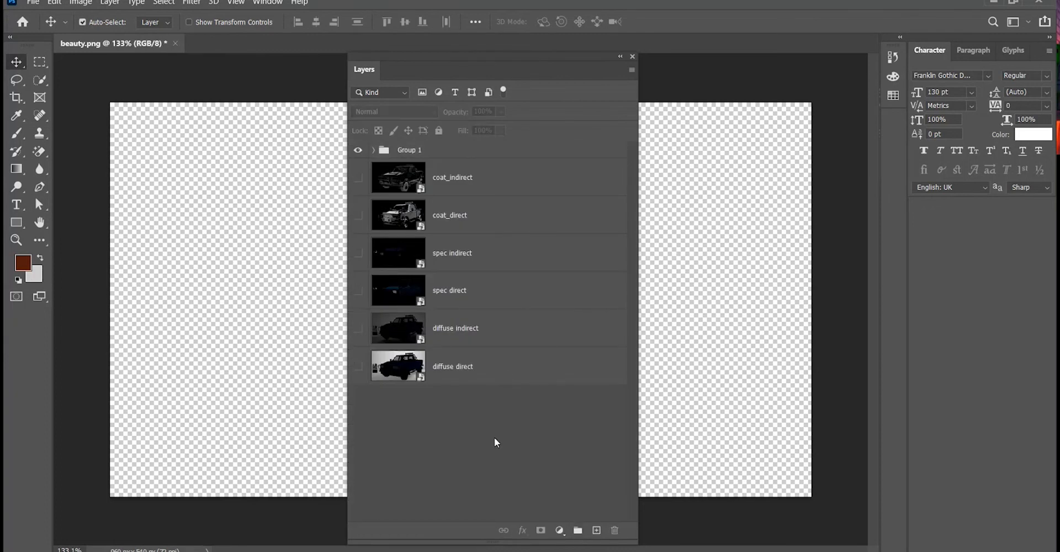
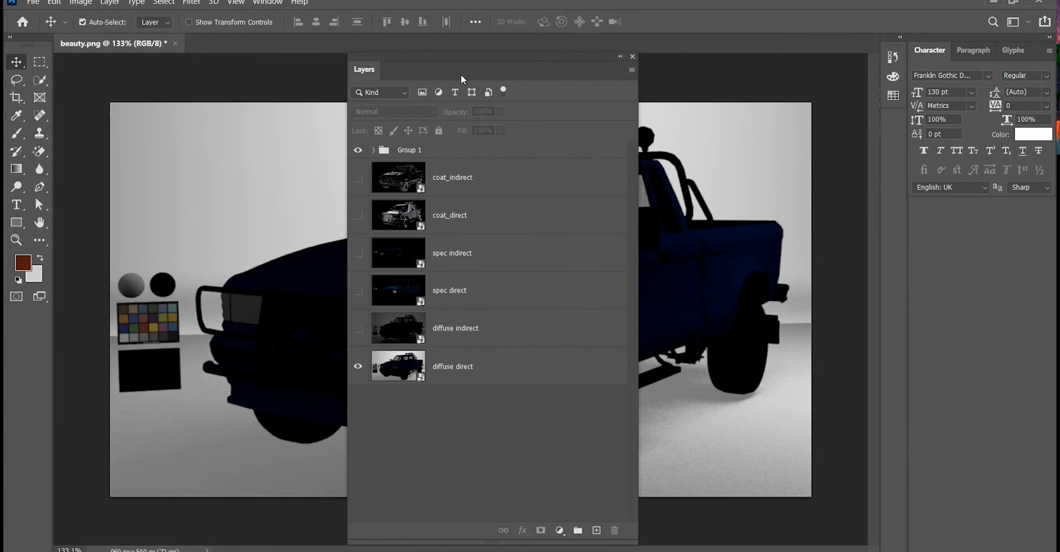
Move the Layers panel to the right side and switch to full screen mode with the panel shown.
left_click_drag(371, 77, 766, 65)
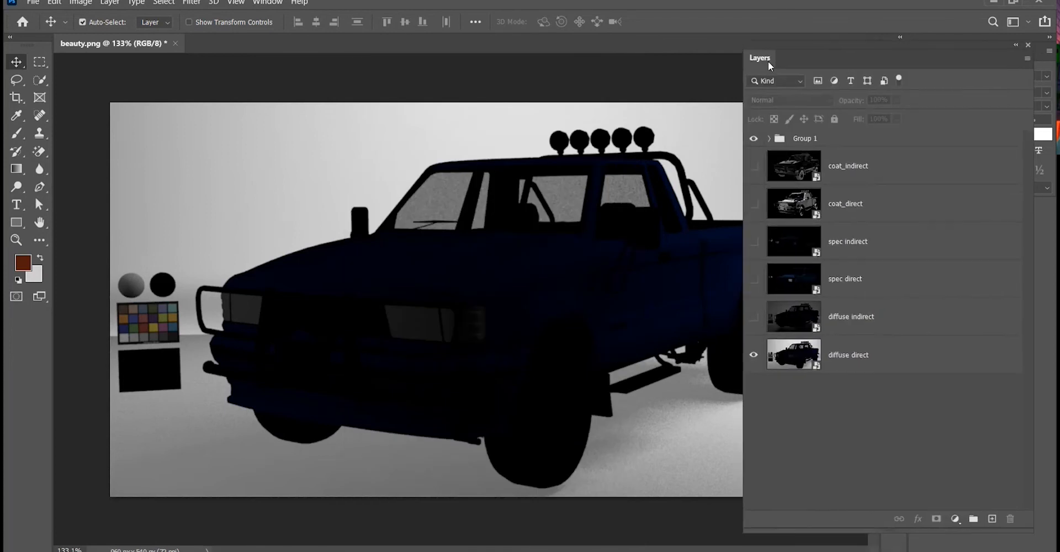
key("f")
key("f")
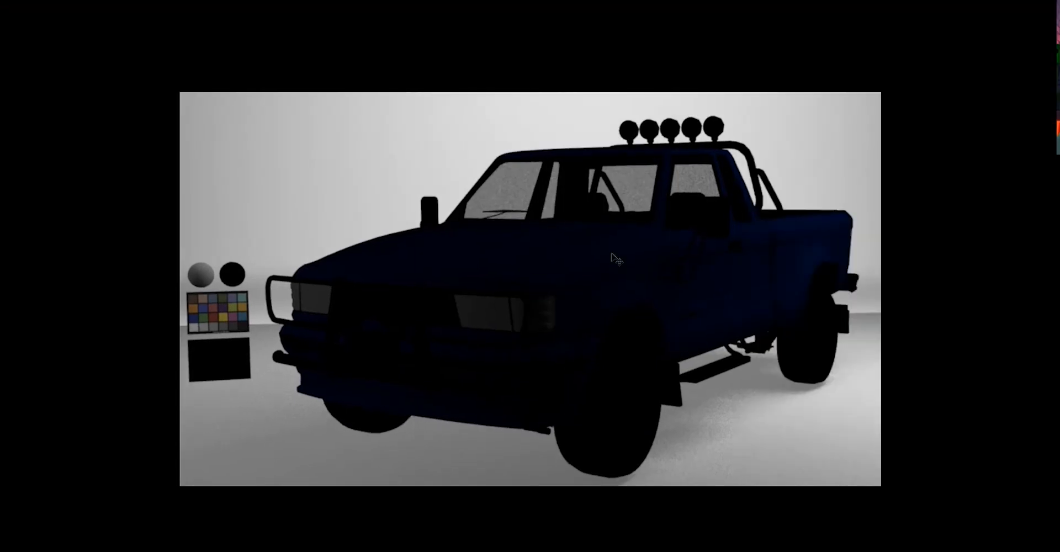
scroll(612, 253, "up", 1)
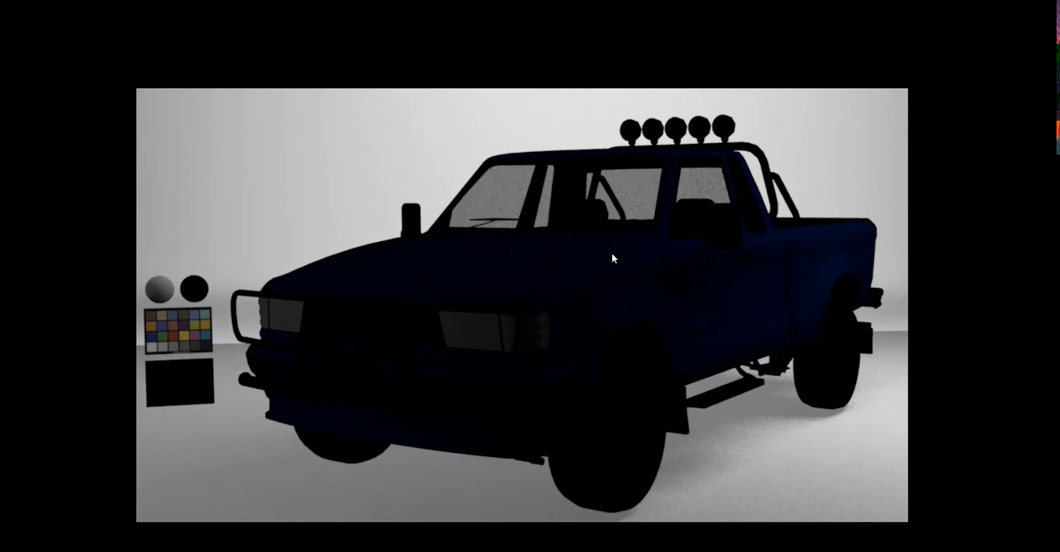
key("XF86AudioRaiseVolume")
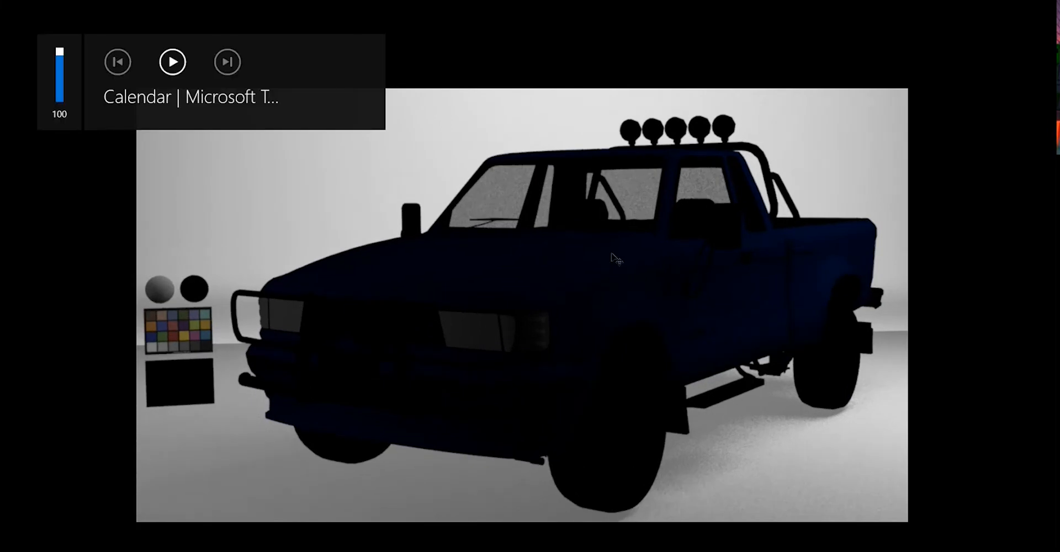
key("F7")
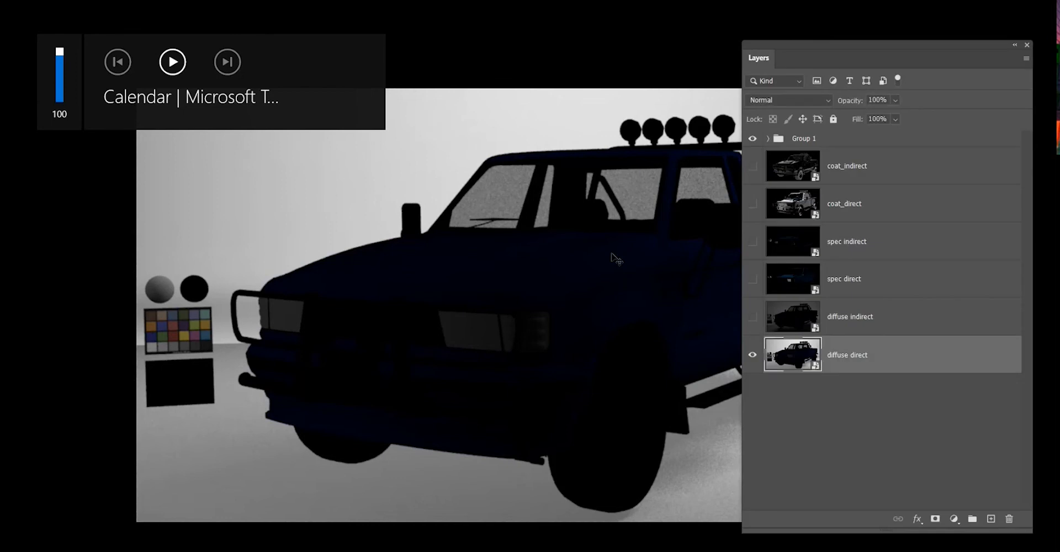
scroll(181, 318, "down", 2)
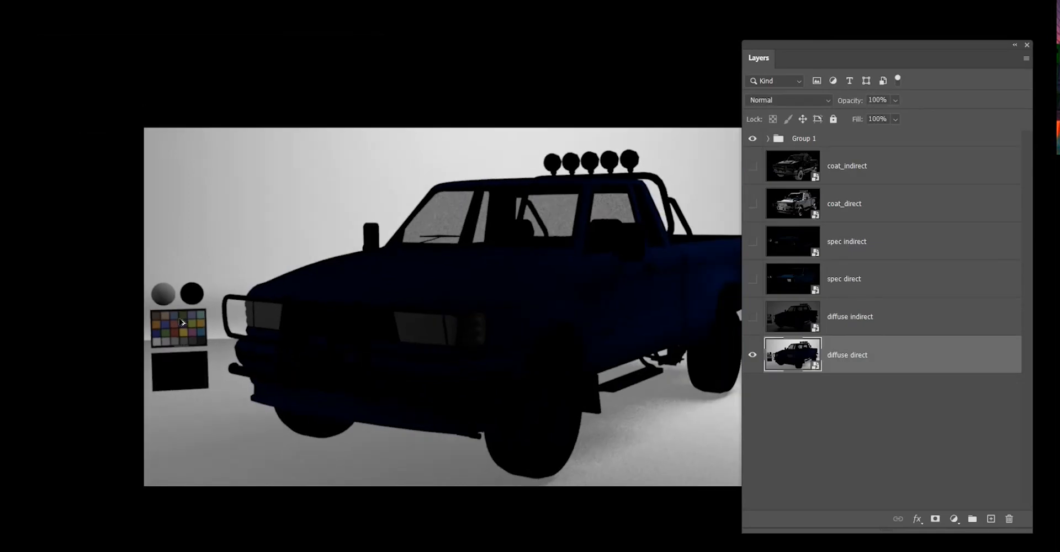
left_click_drag(491, 261, 445, 246)
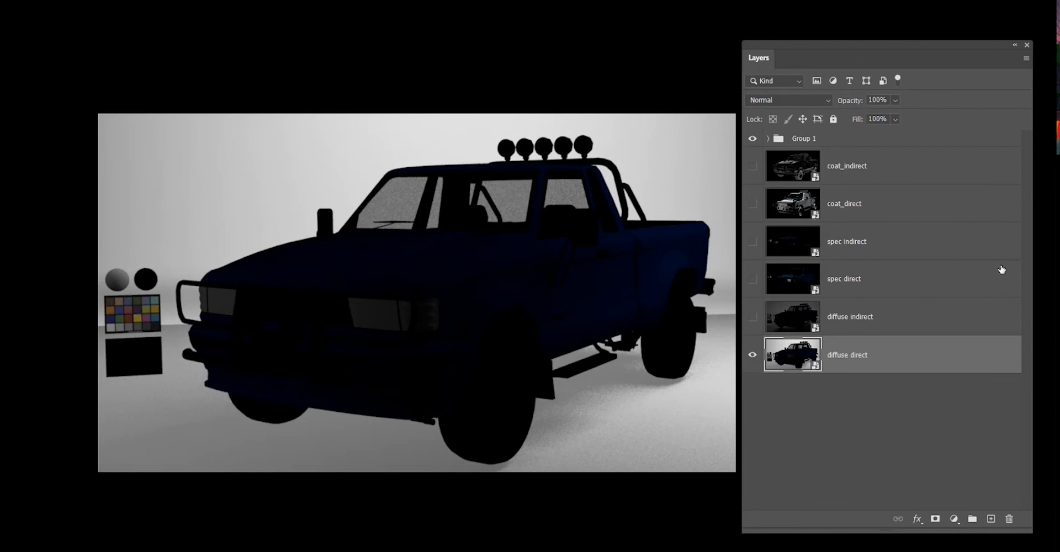
Show the diffuse indirect layer and set its blend mode to Overlay.
left_click(765, 329)
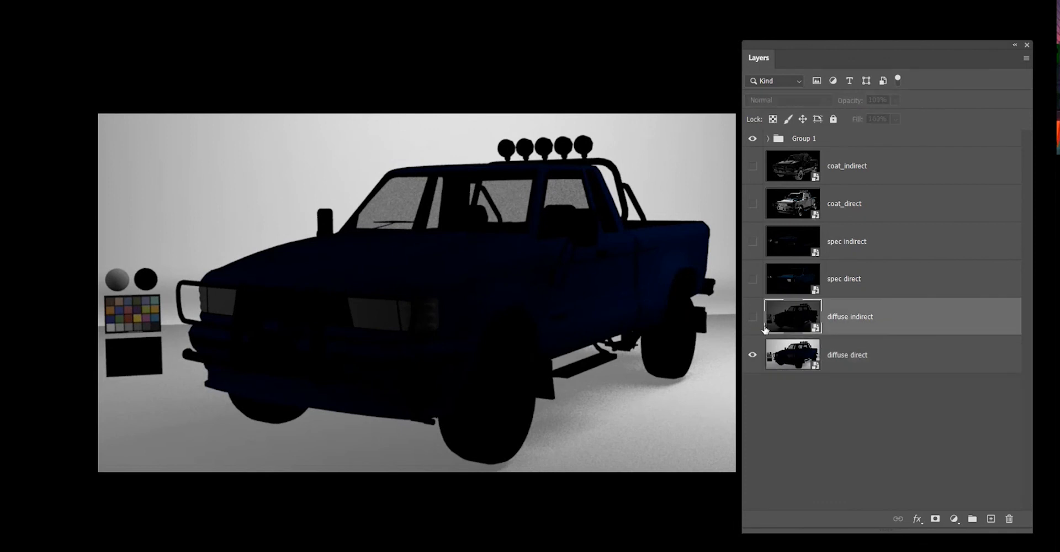
left_click(751, 316)
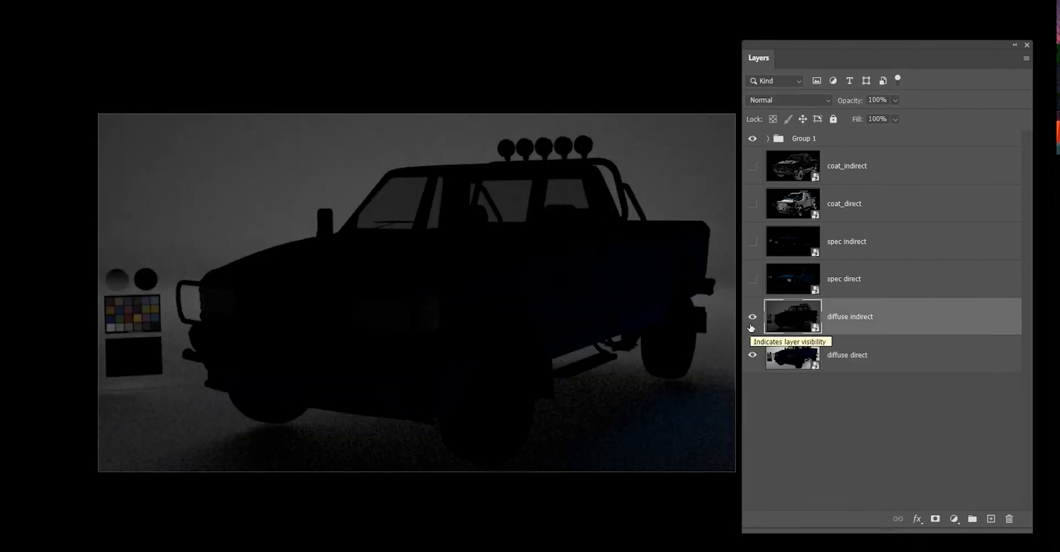
left_click(781, 98)
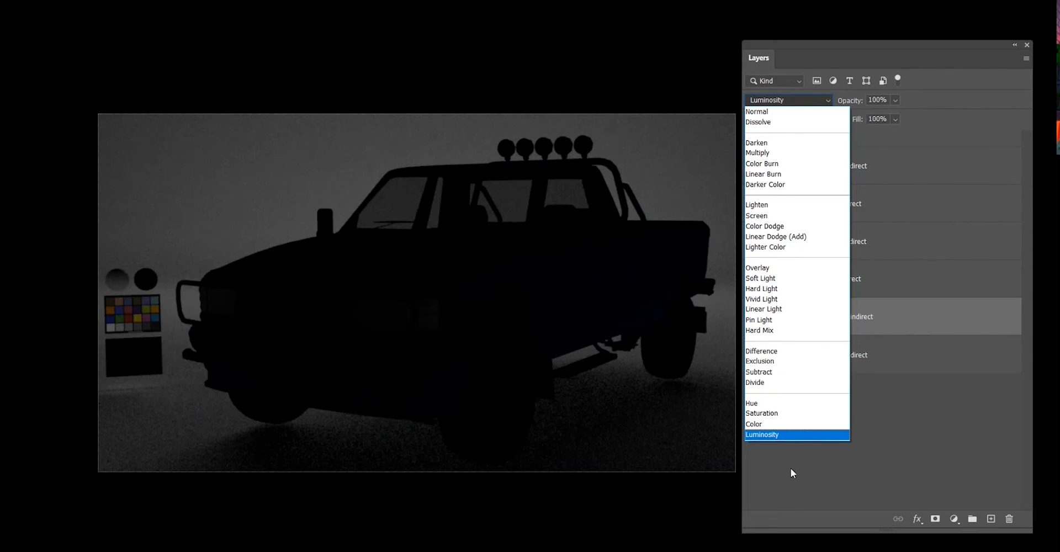
left_click(791, 468)
left_click(779, 99)
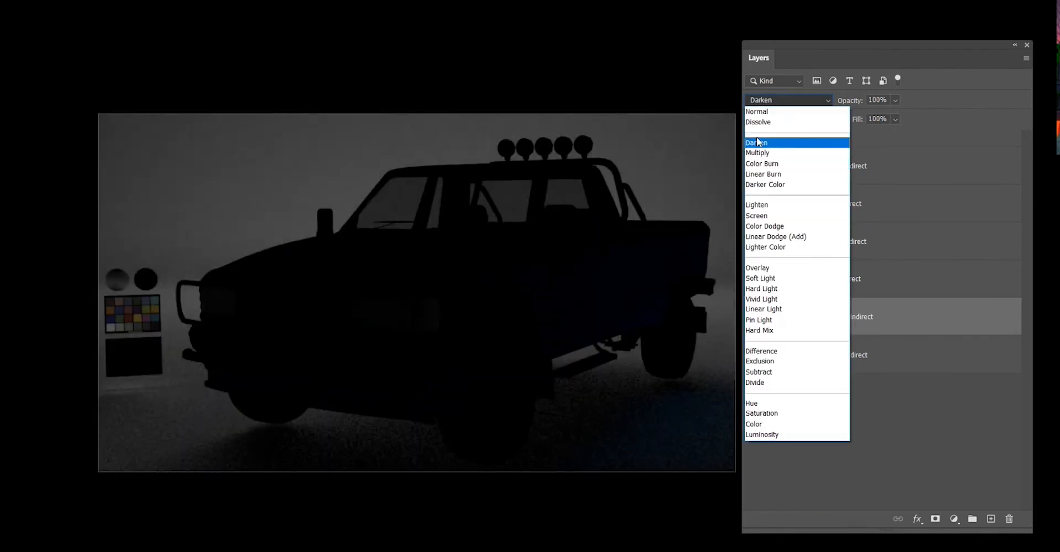
left_click(758, 268)
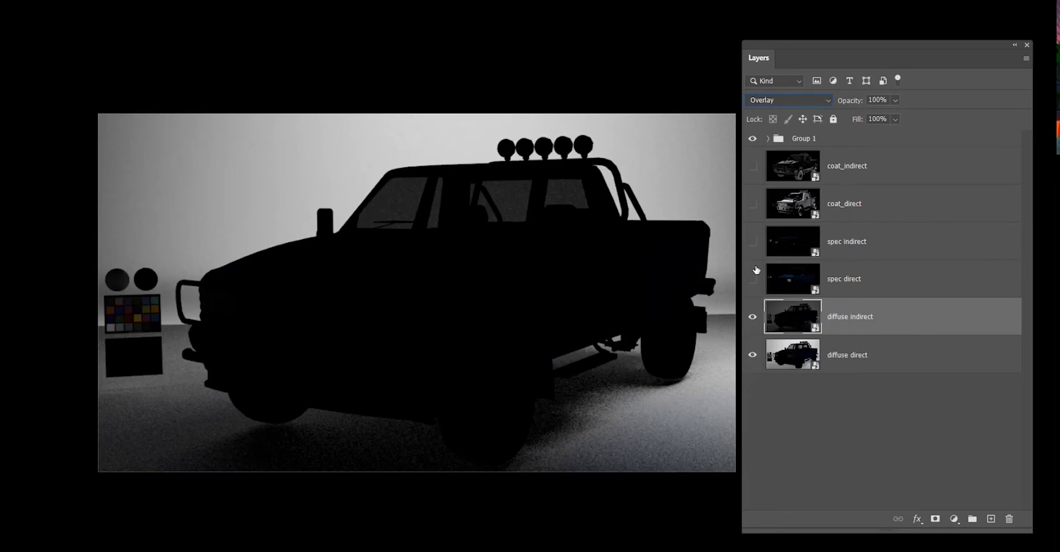
Toggle the diffuse indirect and diffuse direct layers' visibility to compare the composite with and without them.
left_click(753, 317)
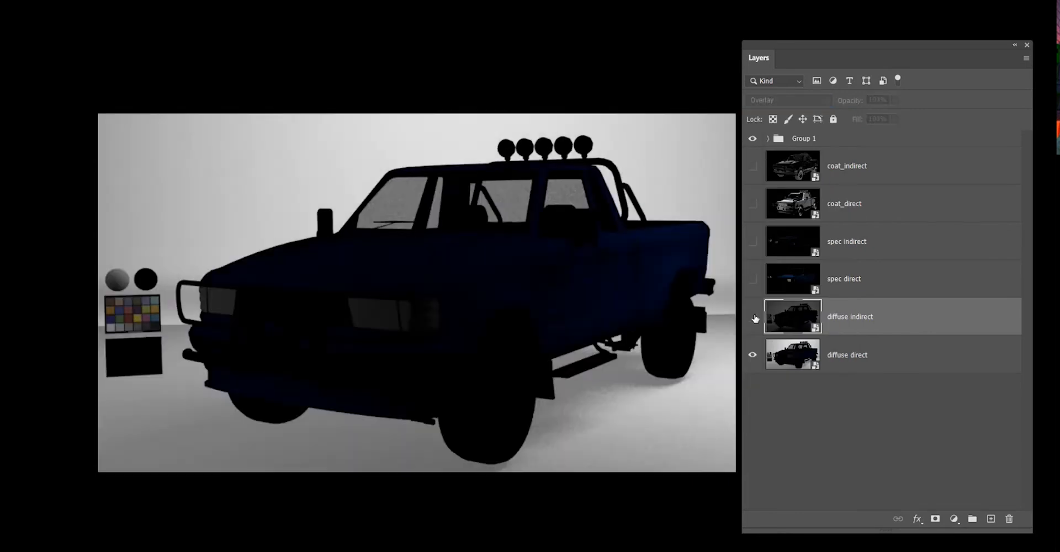
left_click(753, 317)
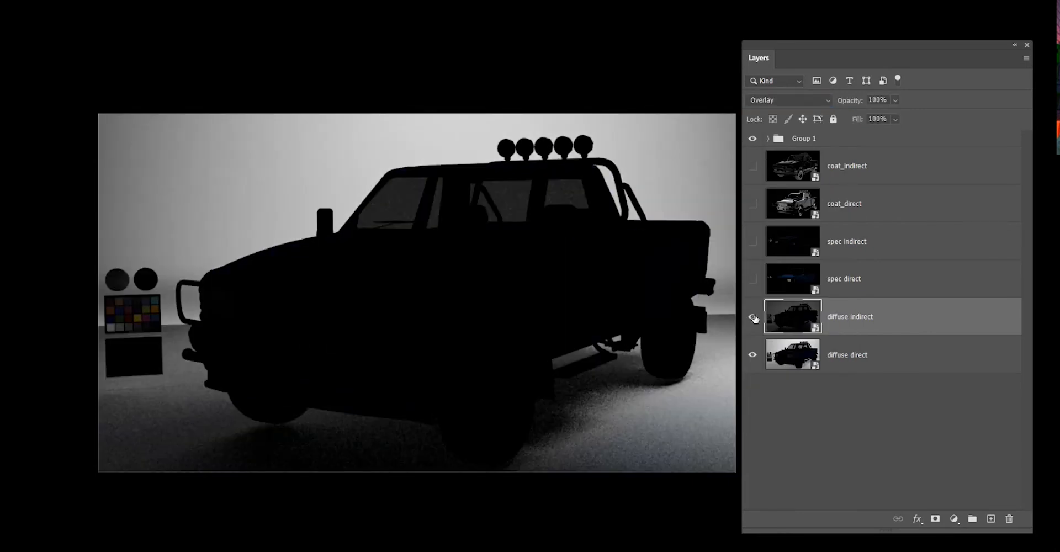
left_click(790, 100)
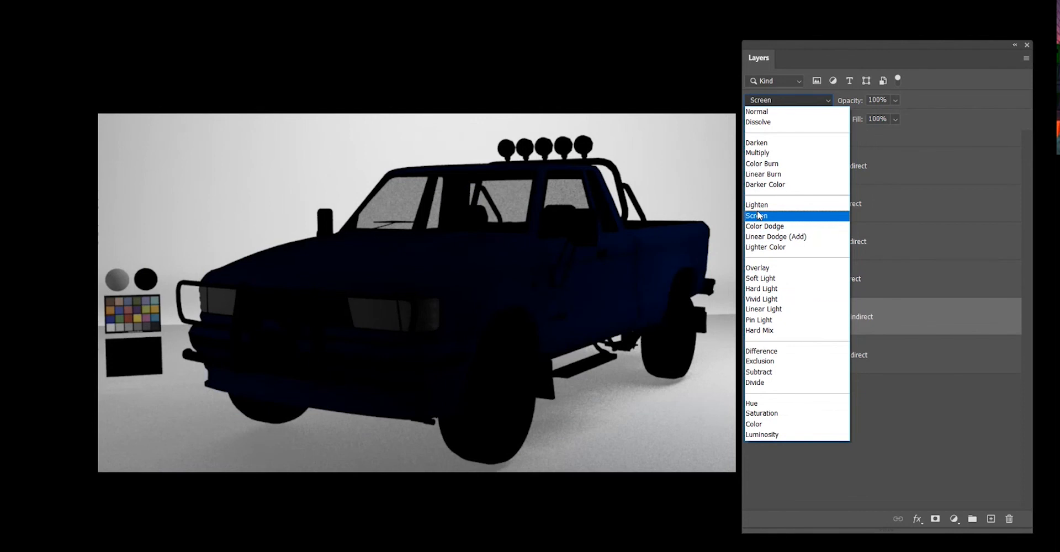
left_click(764, 269)
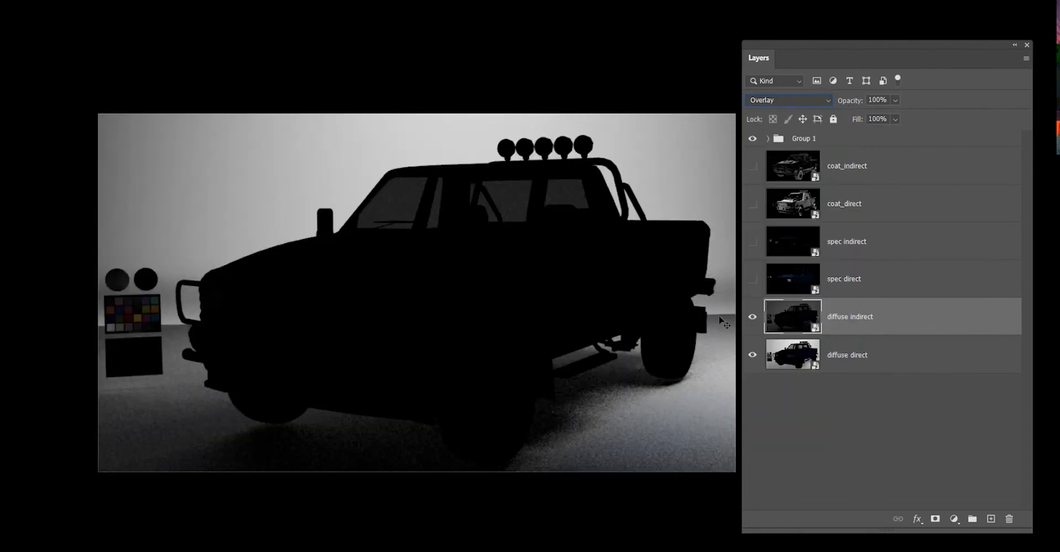
left_click(753, 318)
left_click(753, 317)
left_click(755, 325)
left_click(754, 358)
left_click(753, 357)
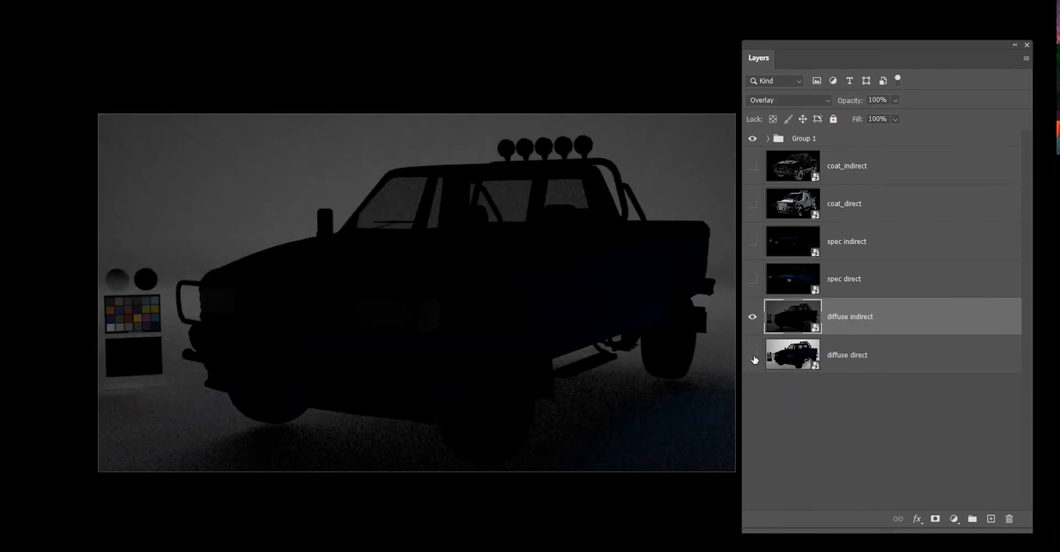
left_click(753, 358)
left_click(751, 317)
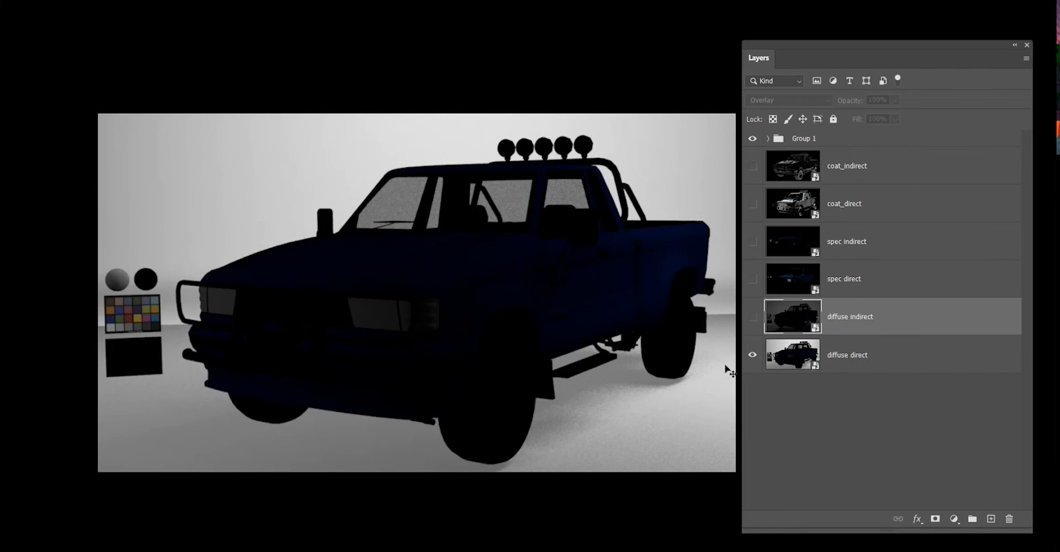
left_click(752, 318)
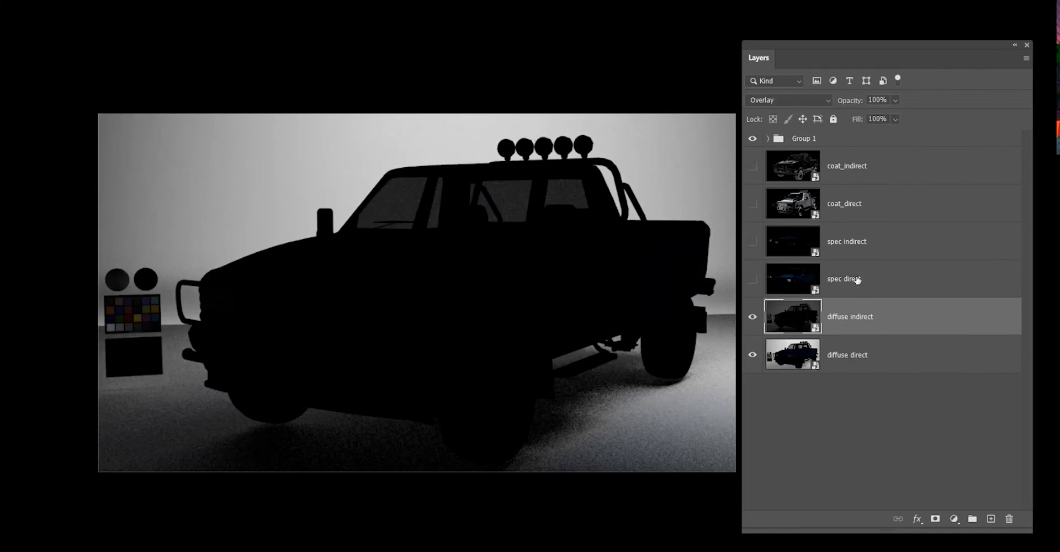
Show the spec direct layer and set its blend mode to Screen.
left_click(881, 277)
left_click(751, 281)
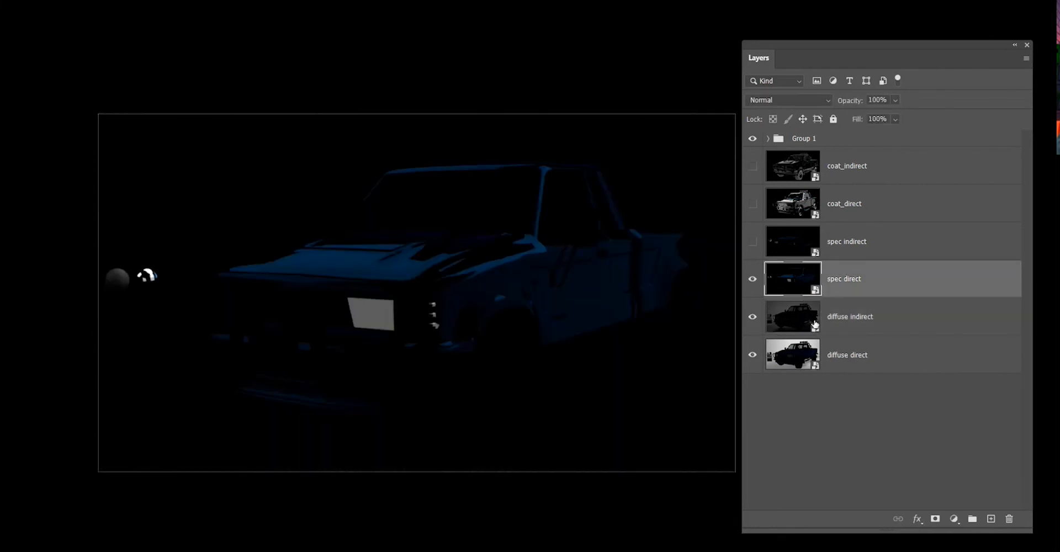
left_click(779, 102)
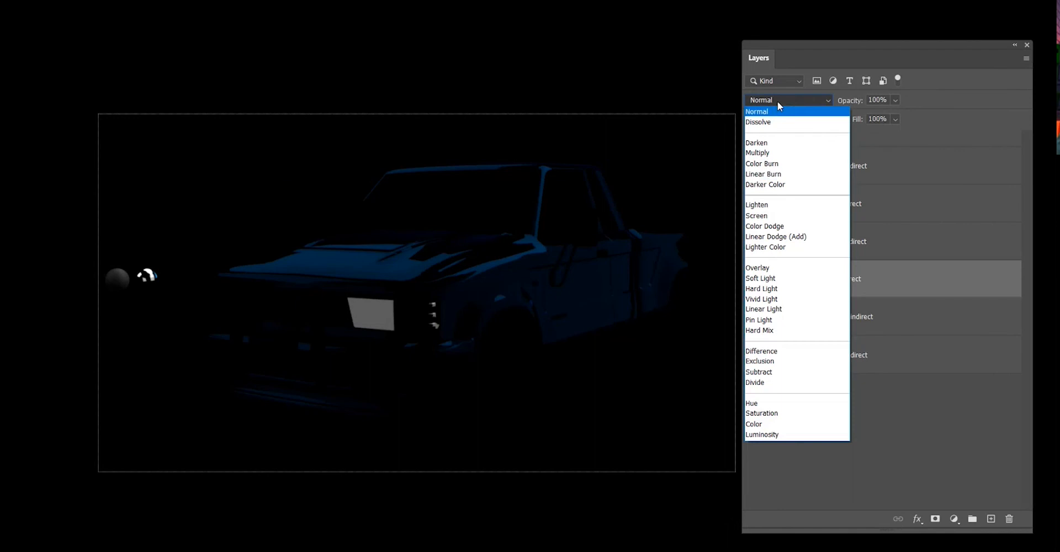
left_click(787, 262)
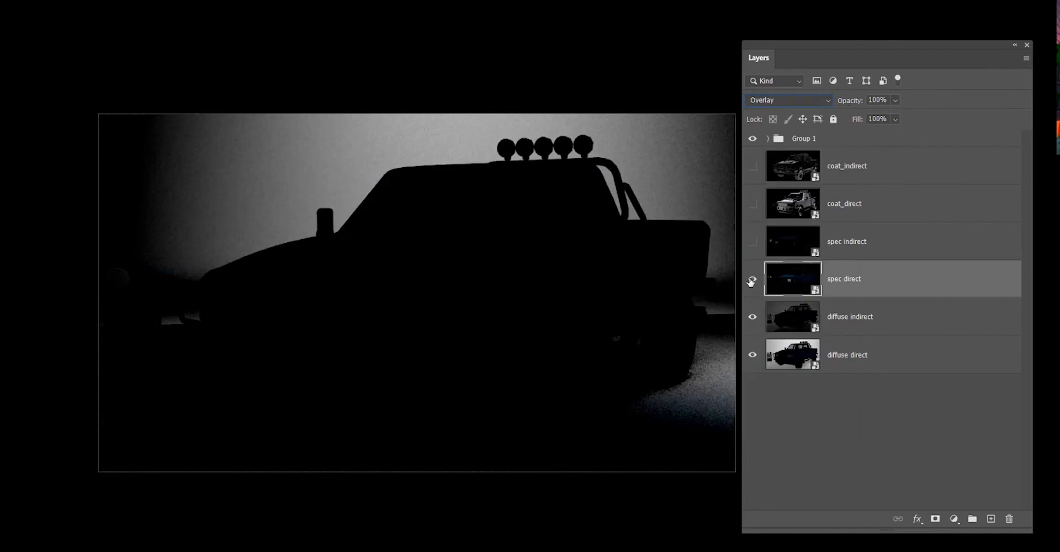
left_click(764, 100)
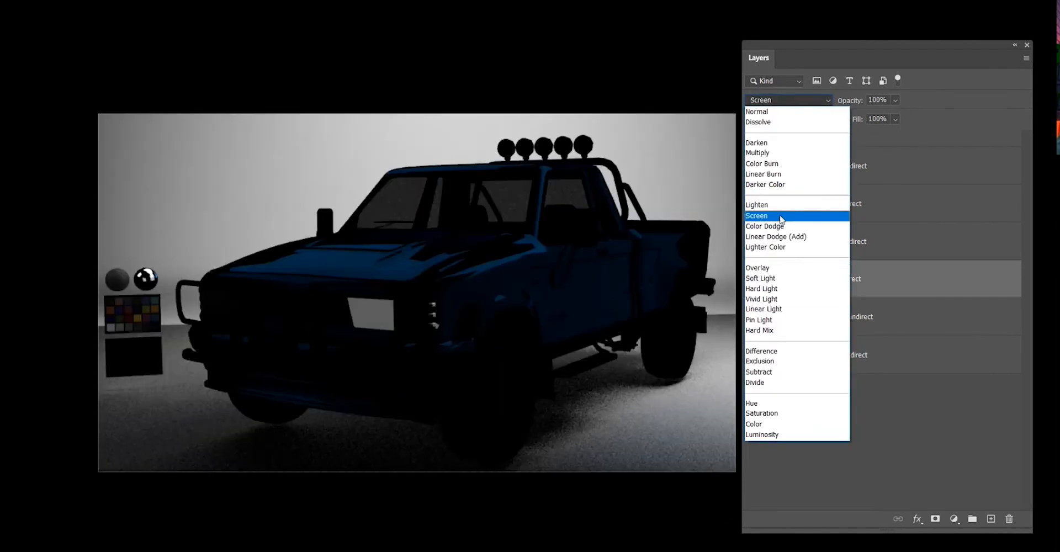
left_click(757, 215)
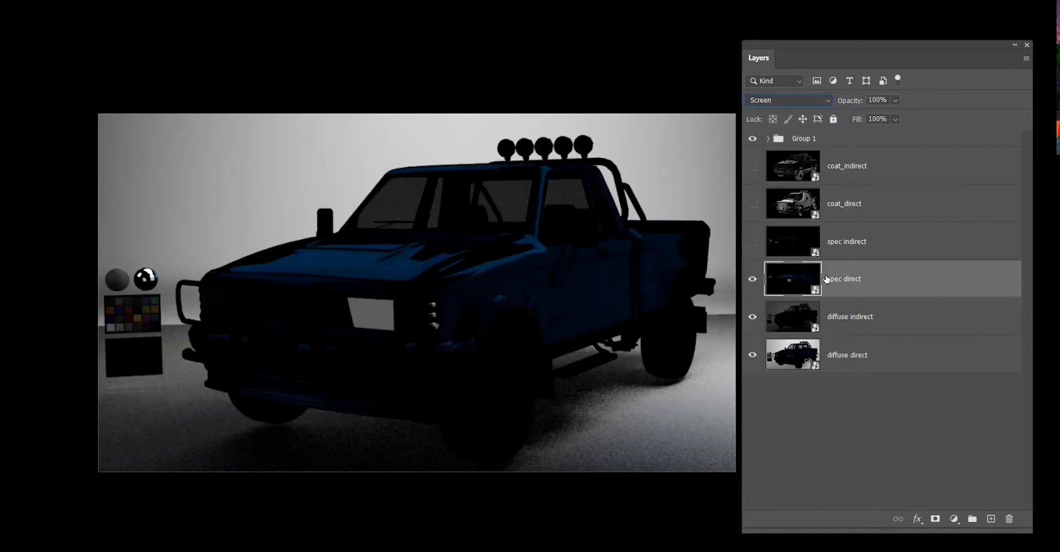
Show the spec indirect layer and set its blend mode to Screen.
left_click(857, 248)
left_click(752, 241)
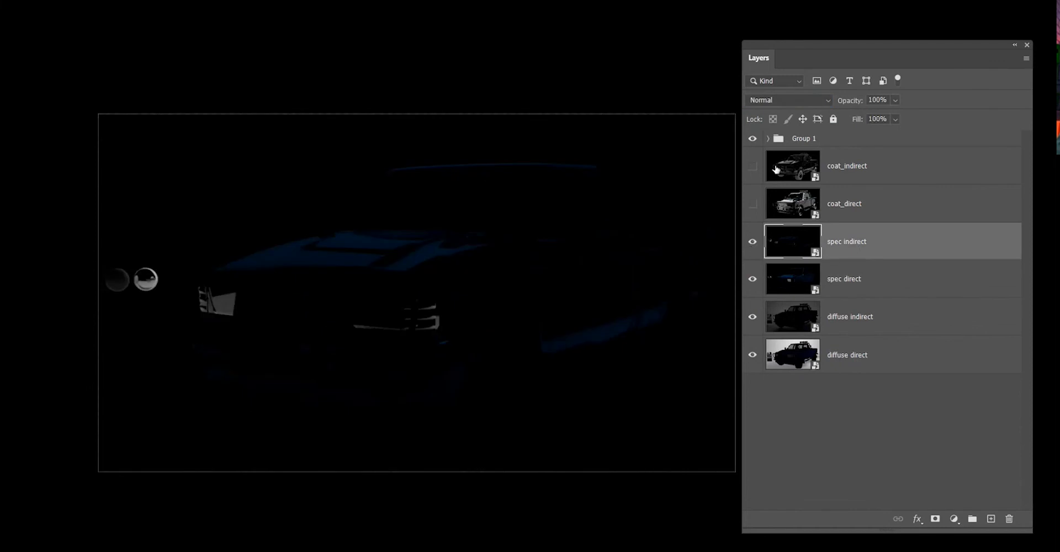
left_click(786, 101)
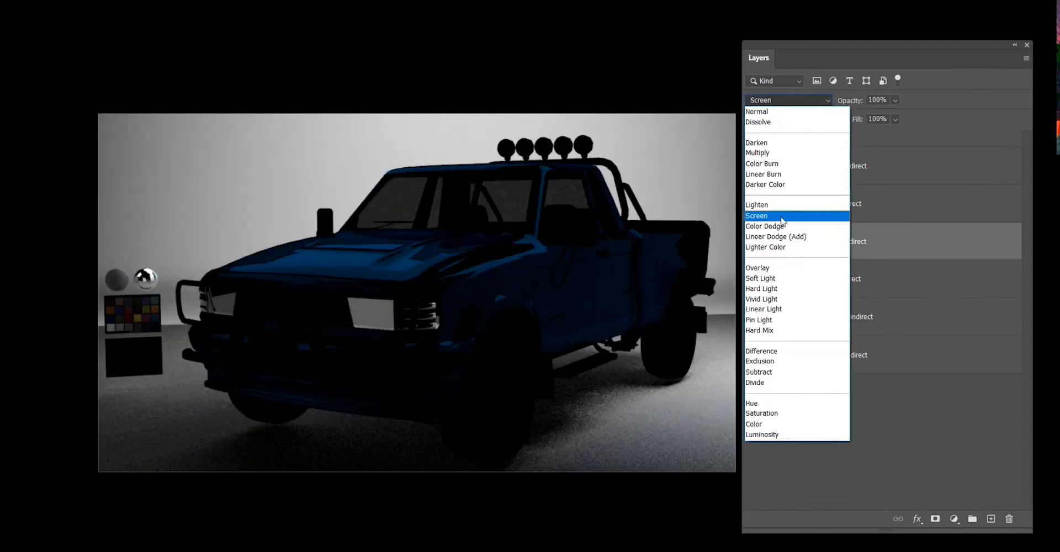
left_click(783, 215)
Show the coat_direct layer and set its blend mode to Screen.
left_click(751, 204)
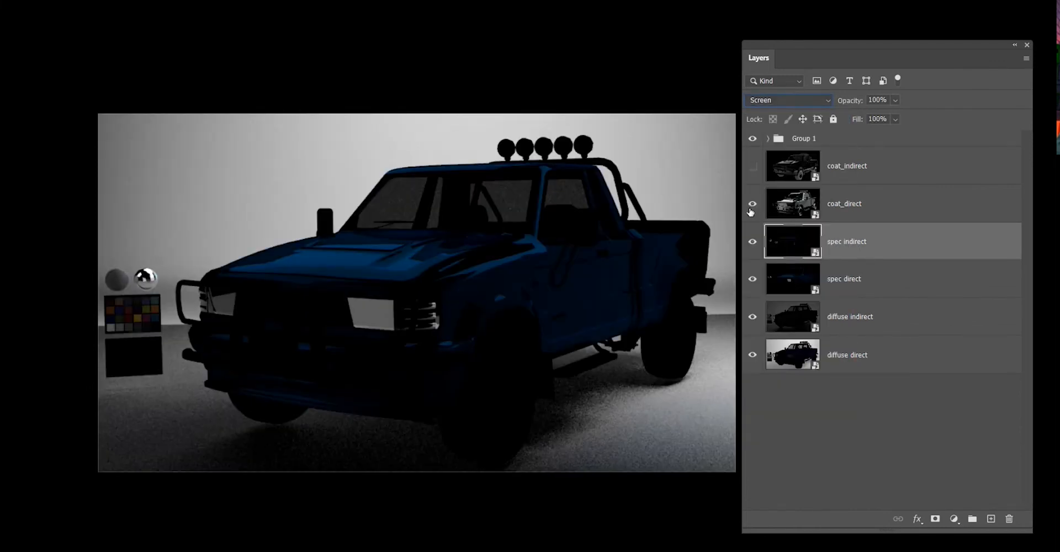
left_click(781, 208)
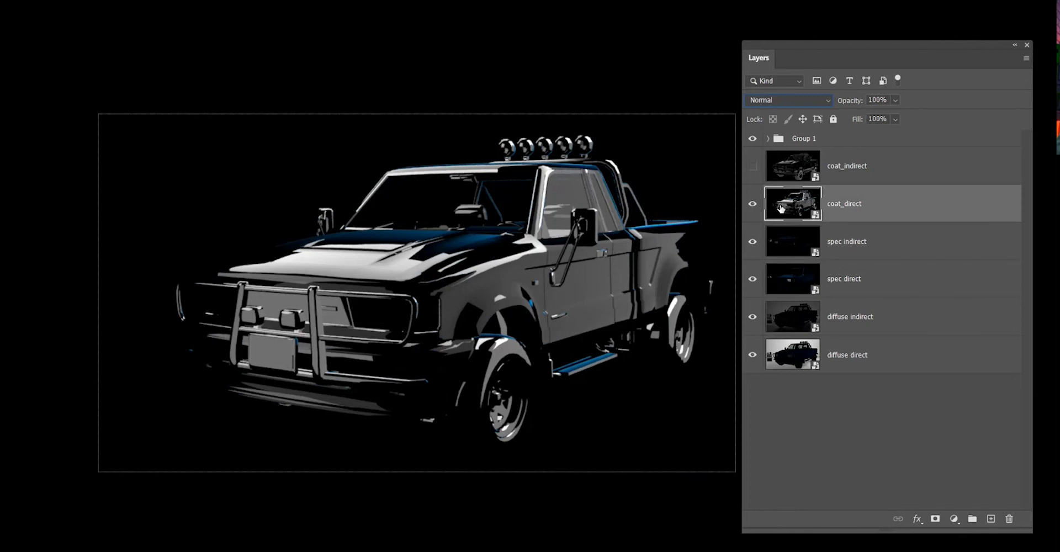
left_click(774, 99)
left_click(775, 216)
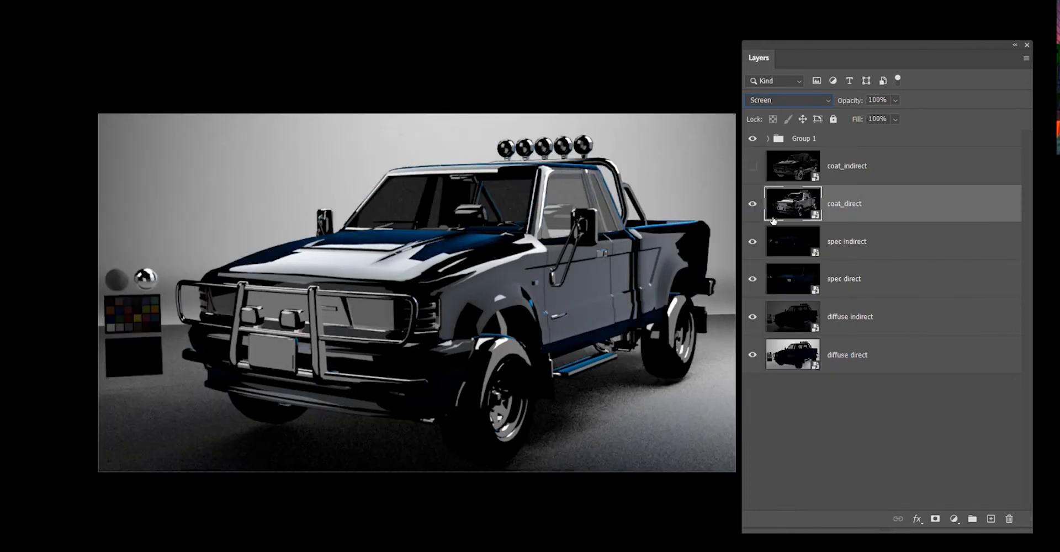
Show the coat_indirect layer and set its blend mode to Screen.
left_click(846, 175)
left_click(752, 165)
left_click(762, 100)
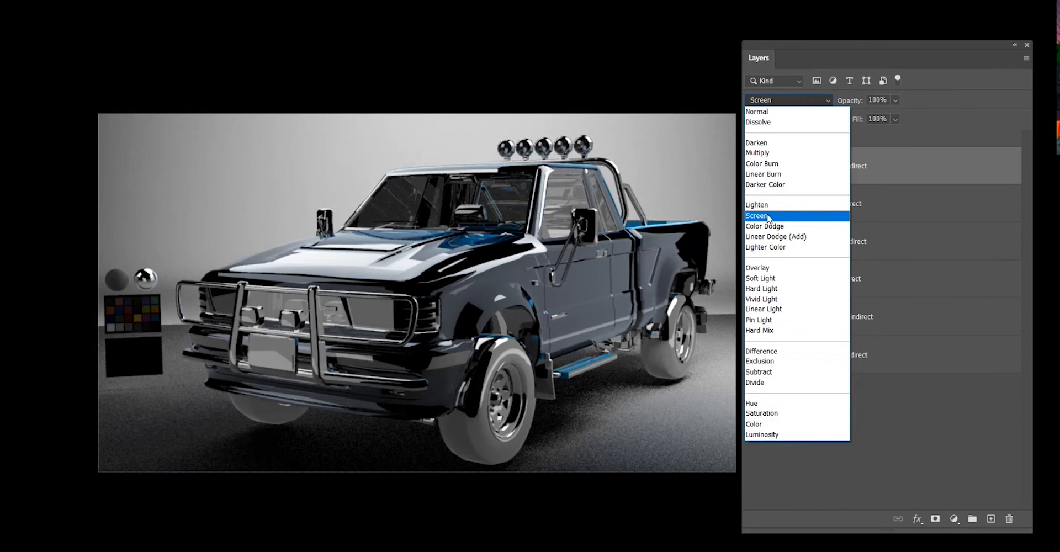
left_click(768, 217)
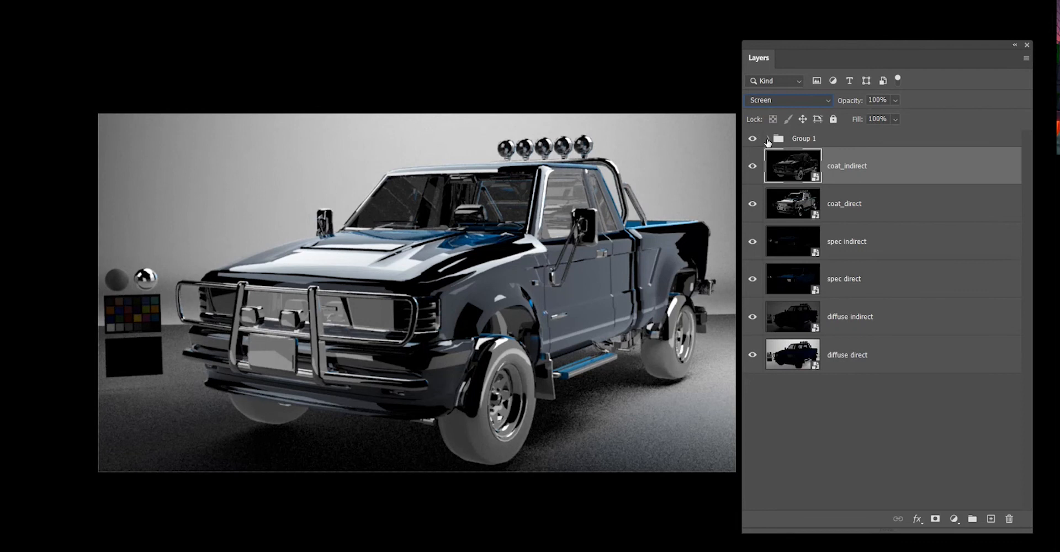
Expand Group 1 and turn on the beauty layer's visibility.
left_click(767, 139)
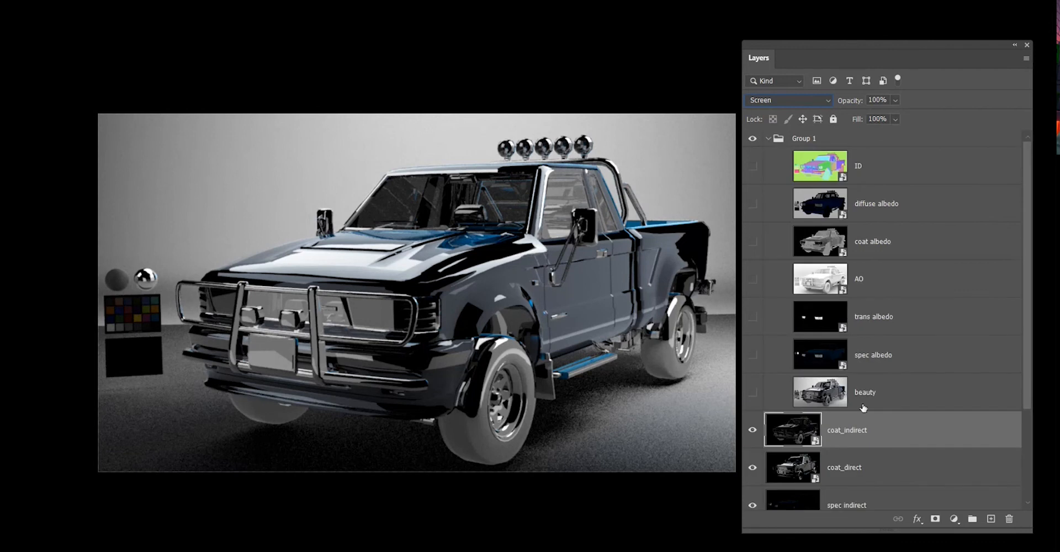
left_click(768, 138)
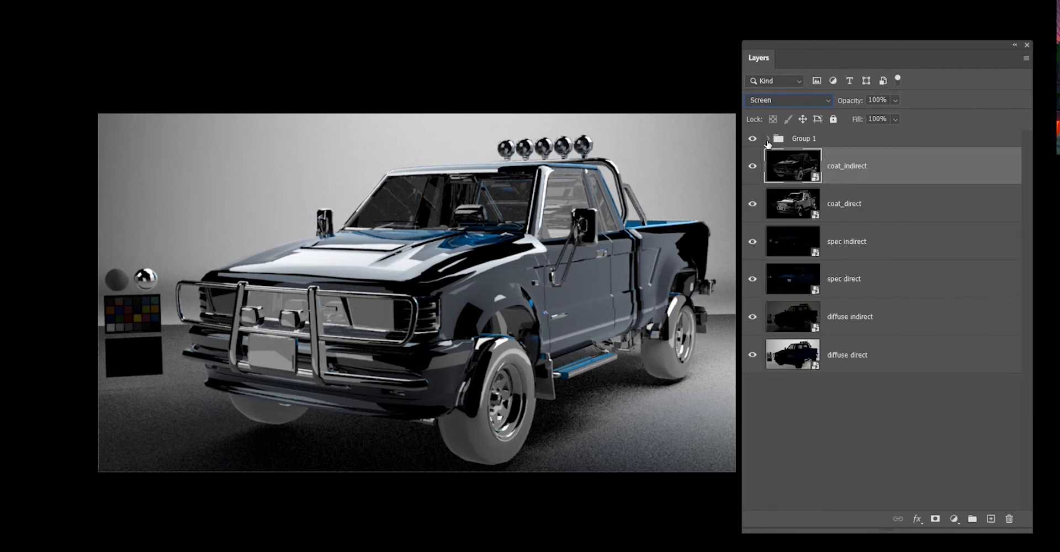
left_click(768, 139)
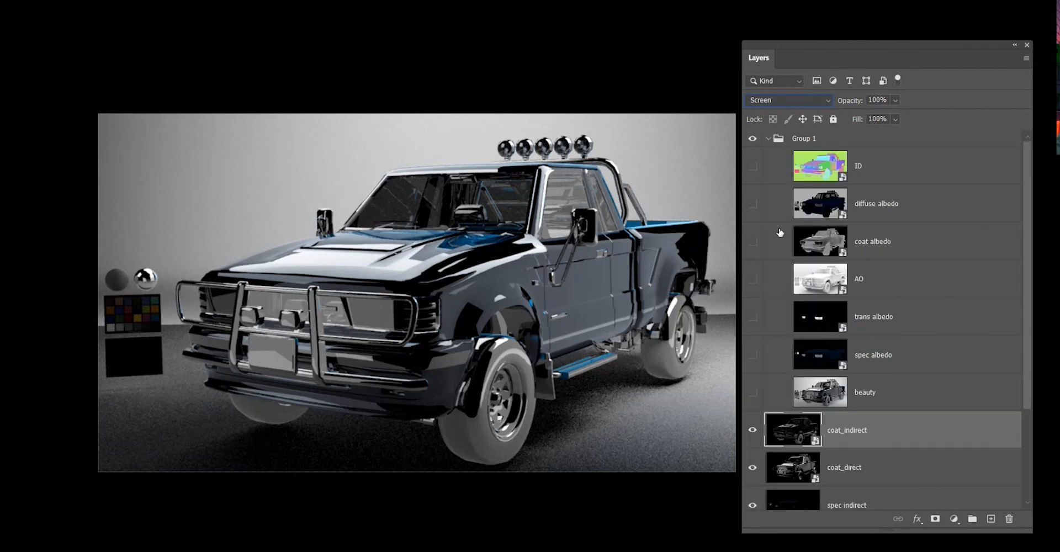
left_click(752, 392)
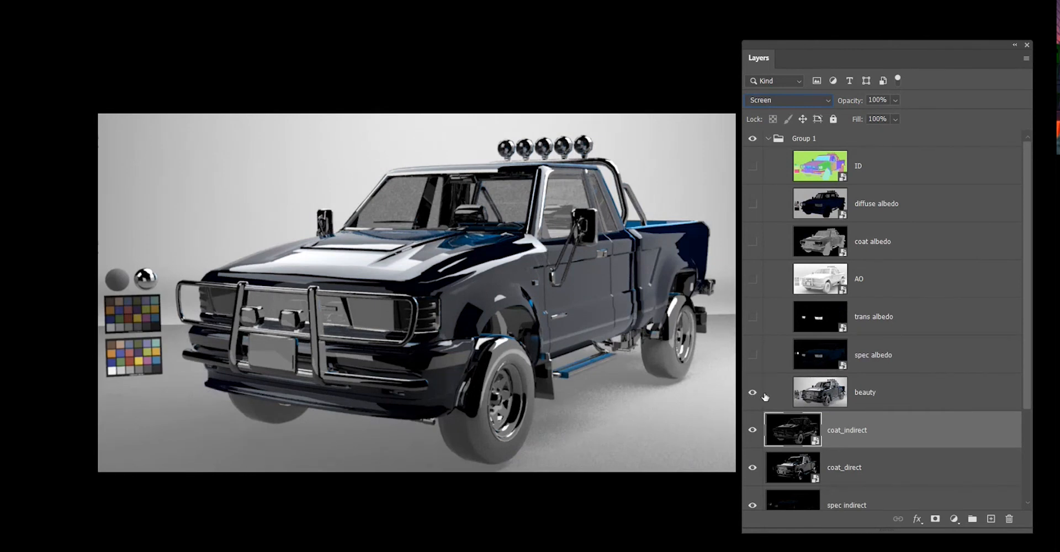
Toggle the beauty layer's visibility on and off to compare it with the composited passes, leaving it hidden.
left_click(753, 393)
left_click(752, 393)
left_click(752, 394)
left_click(752, 393)
left_click(753, 393)
left_click(752, 392)
scroll(866, 183, "down", 2)
left_click(750, 288)
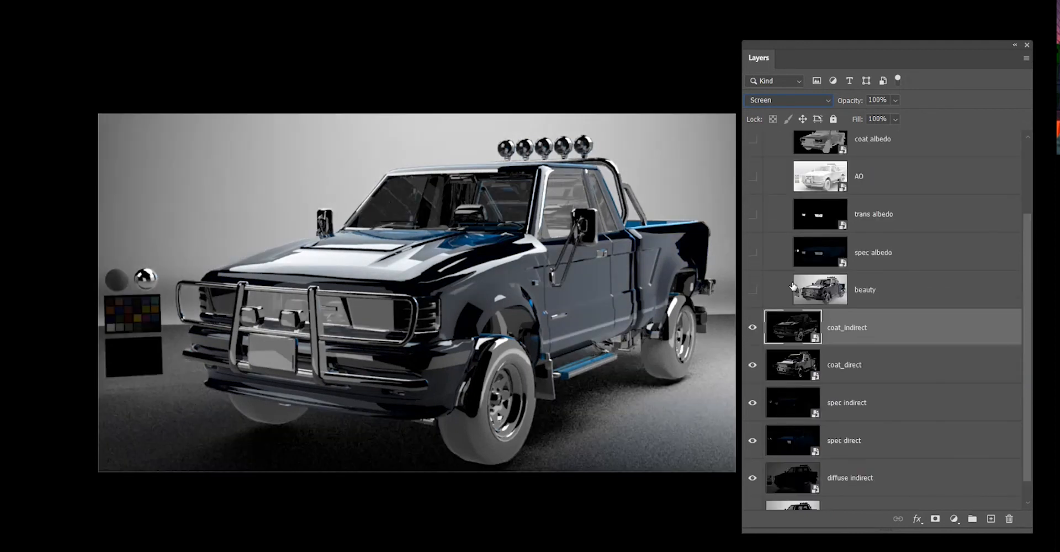
Collapse Group 1 and set the diffuse indirect layer's blend mode to Screen.
scroll(794, 286, "up", 3)
left_click(769, 139)
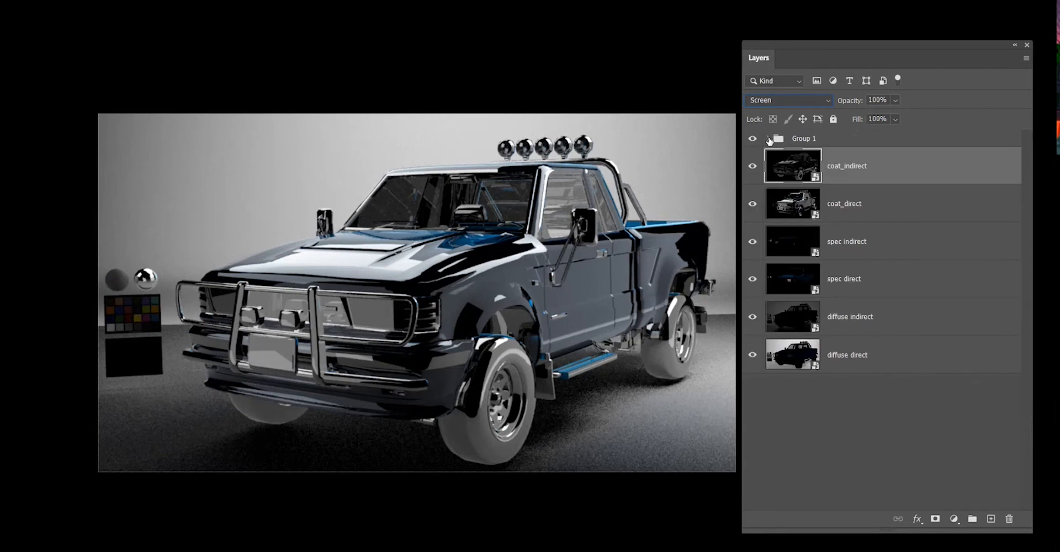
left_click(910, 328)
left_click(911, 356)
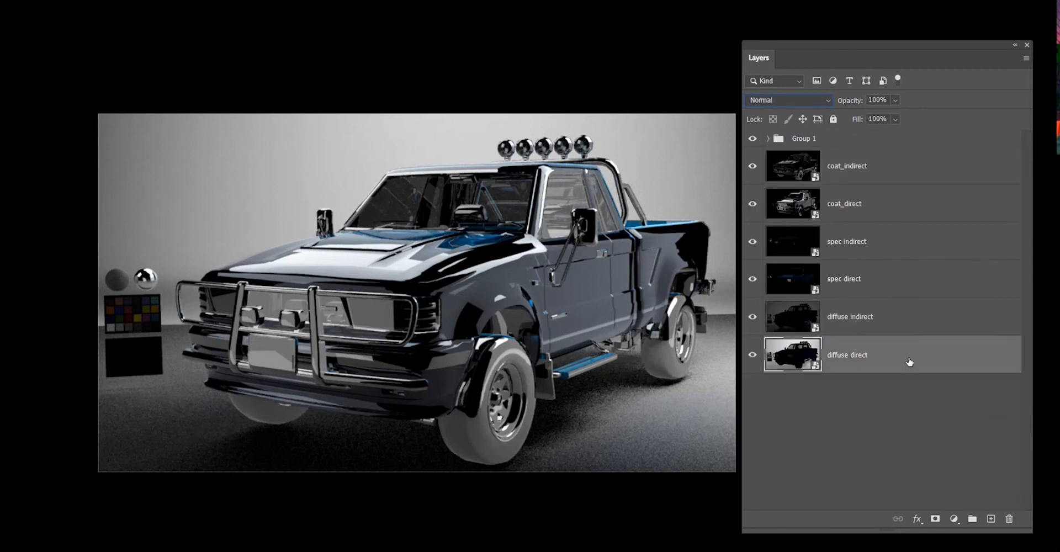
left_click(869, 319)
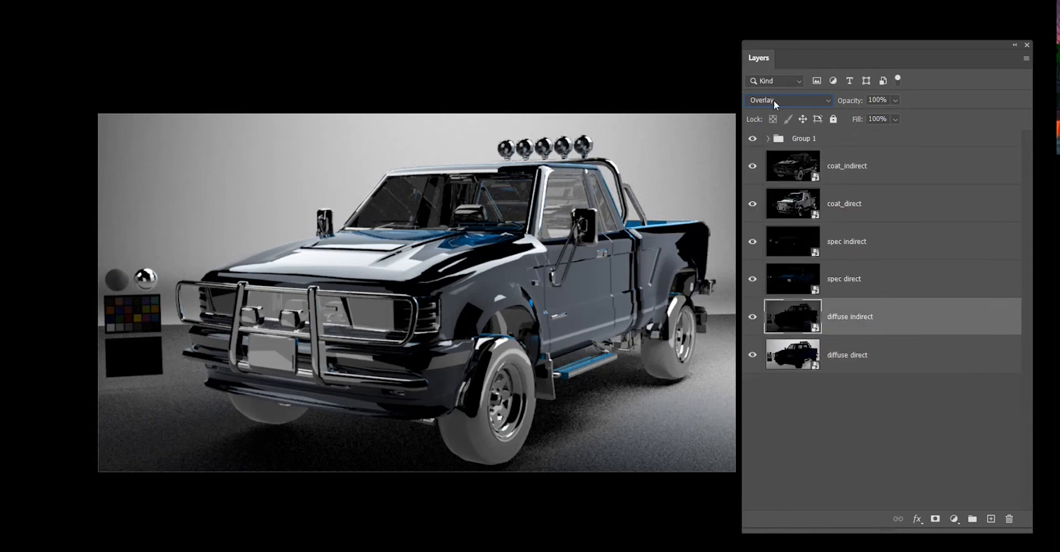
left_click(775, 102)
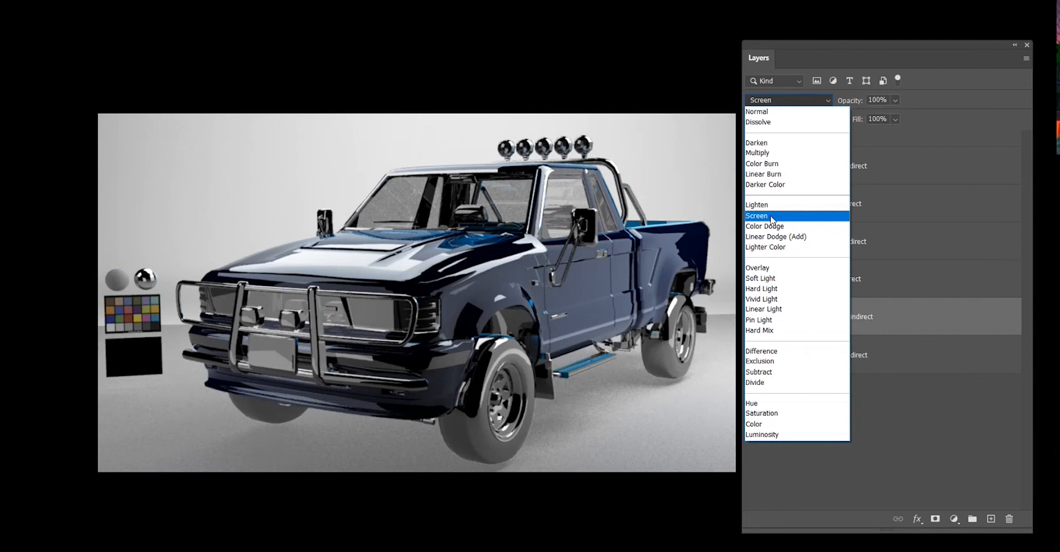
left_click(772, 216)
Select each pass layer in turn to review its blend mode.
left_click(876, 390)
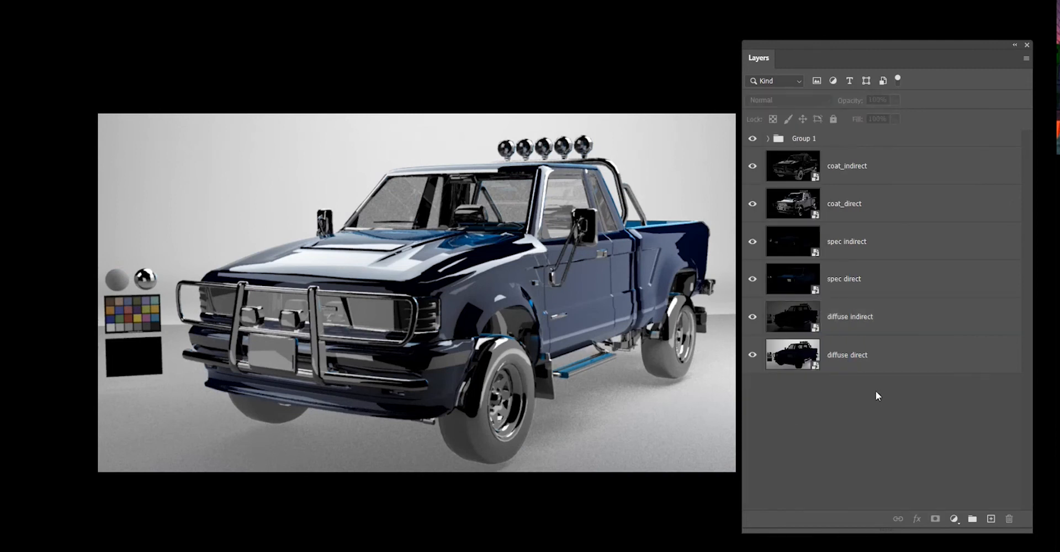
left_click(876, 363)
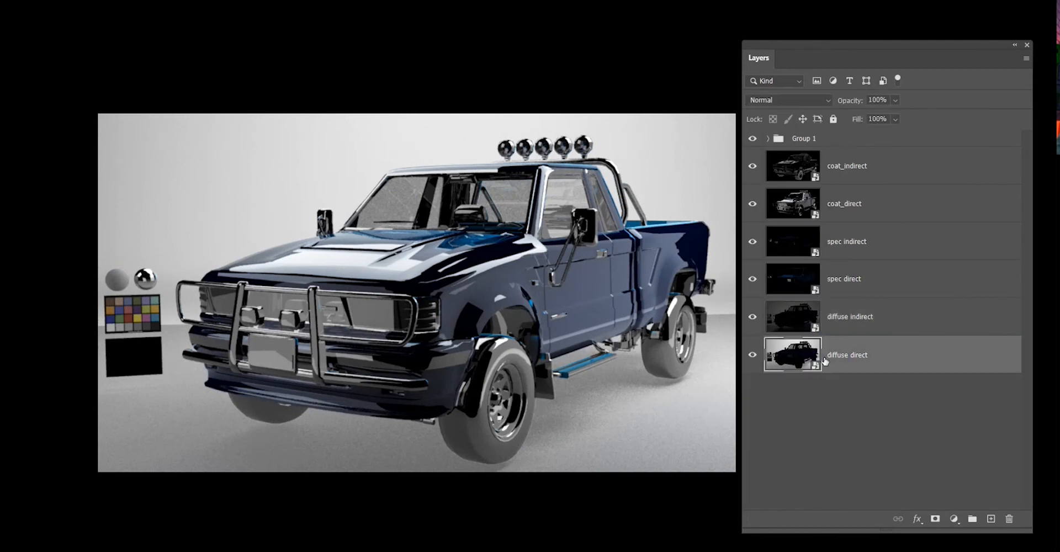
left_click(874, 313)
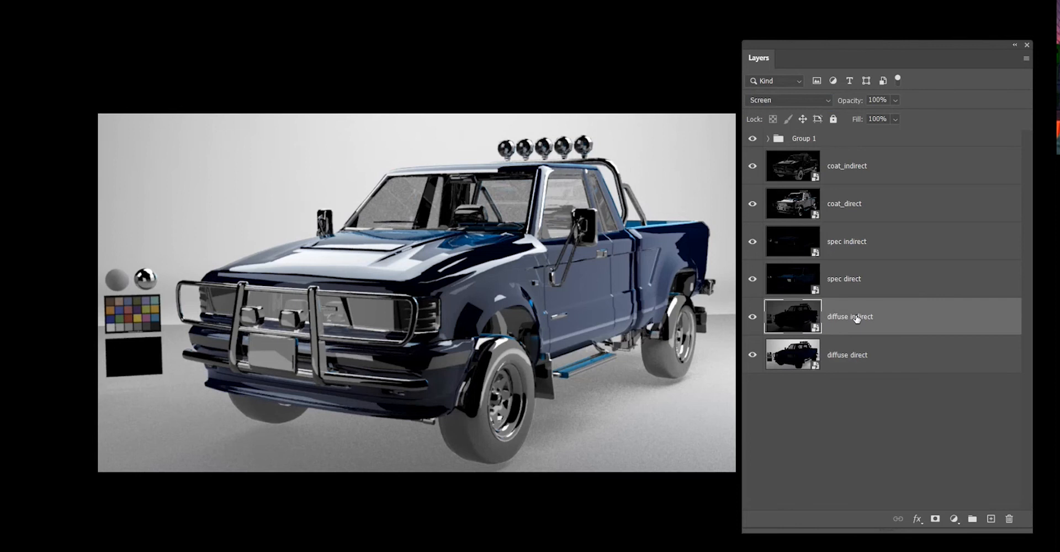
left_click(853, 280)
left_click(837, 242)
left_click(834, 204)
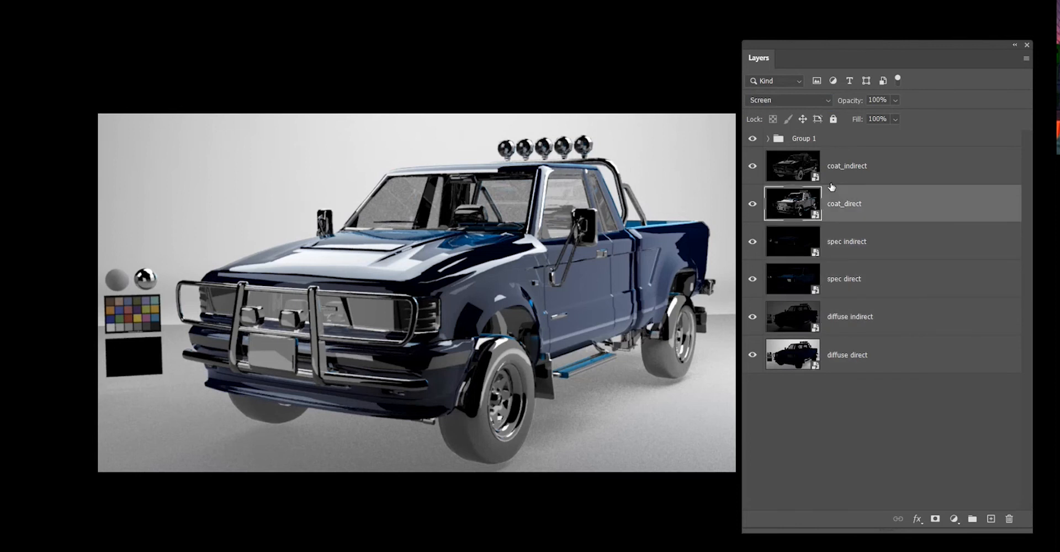
left_click(836, 166)
left_click(840, 205)
left_click(843, 243)
left_click(851, 292)
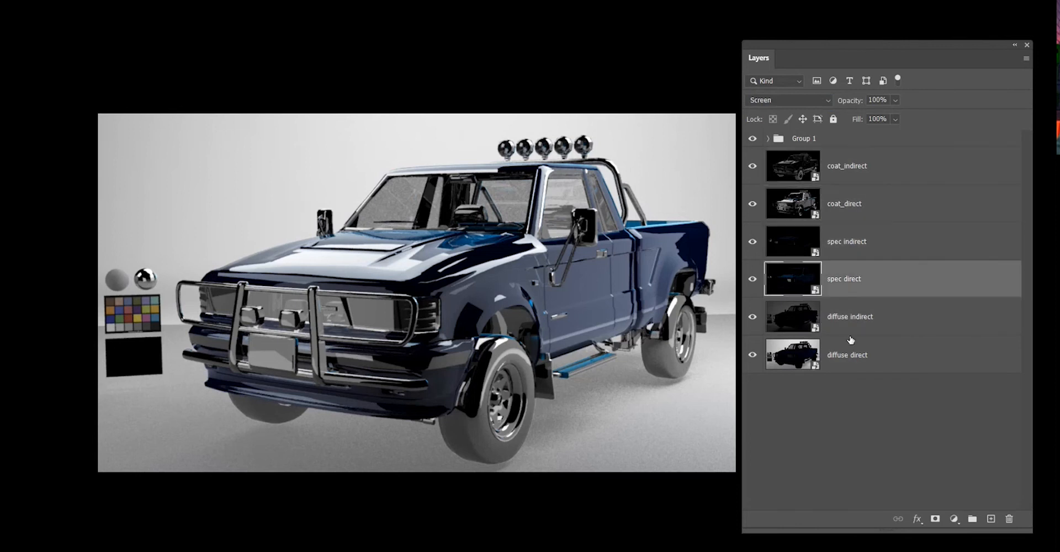
left_click(848, 318)
left_click(818, 389)
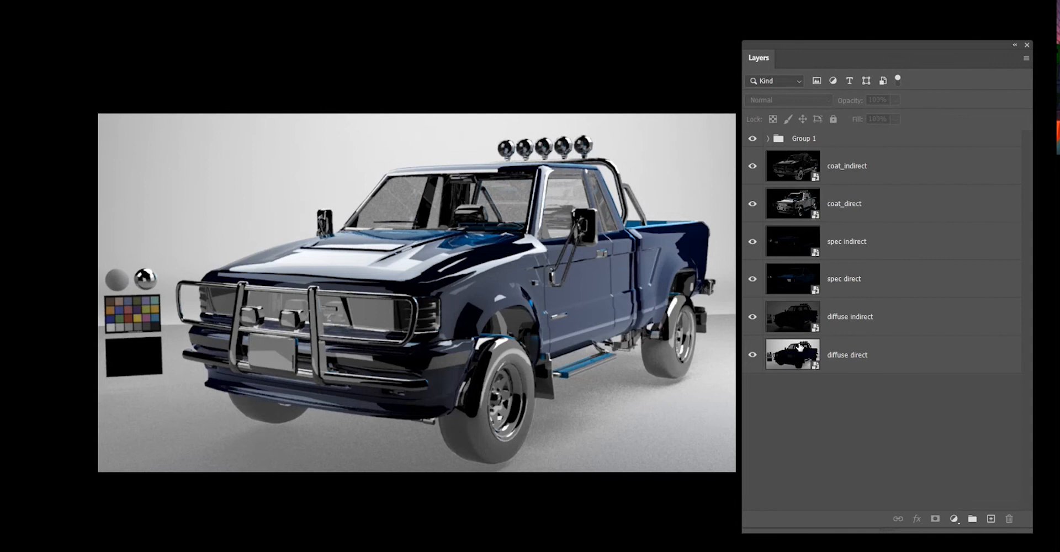
Preview alternative blend modes on the diffuse indirect layer without applying any of them.
left_click(786, 80)
left_click(786, 80)
left_click(862, 181)
left_click(856, 319)
left_click(786, 100)
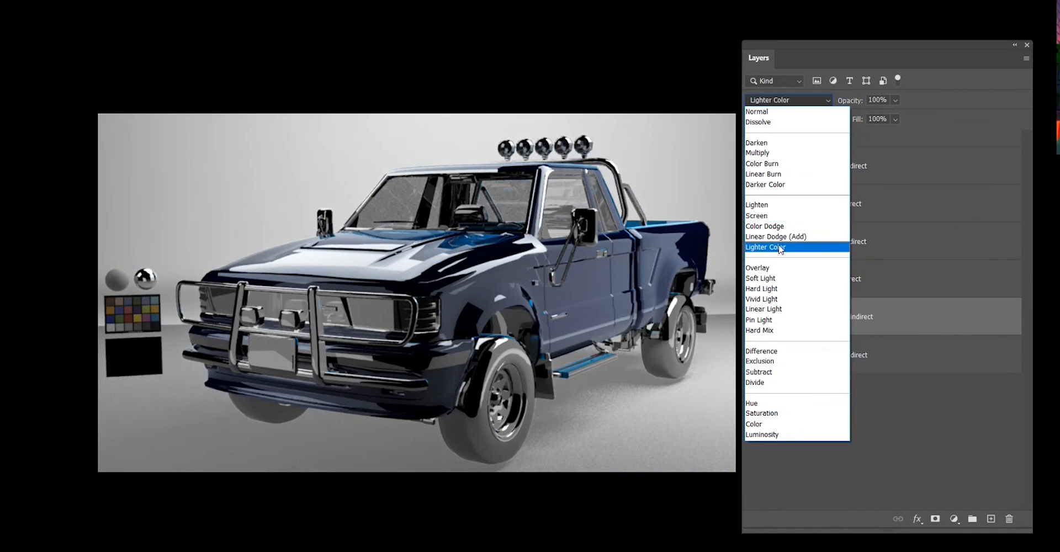
left_click(876, 413)
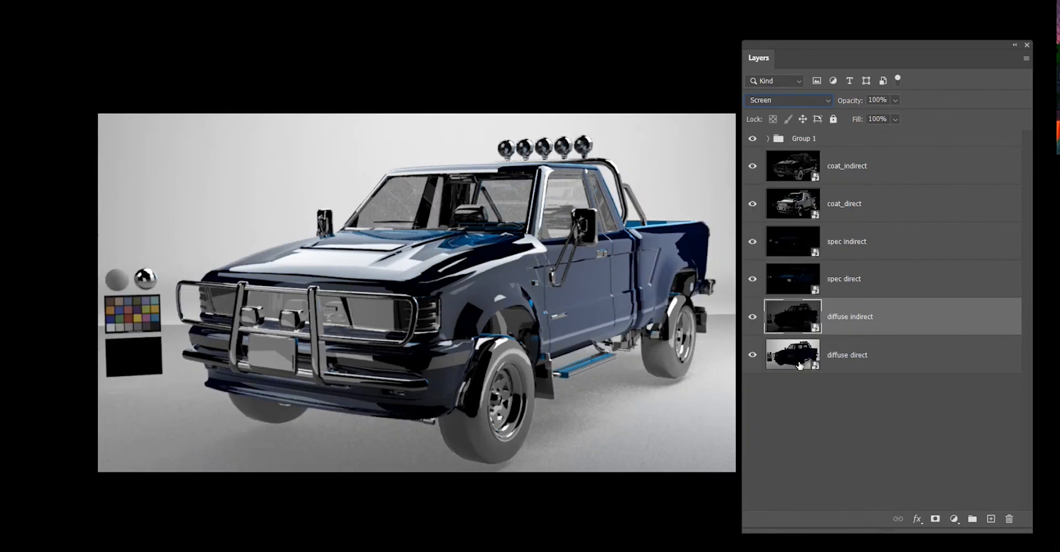
left_click(786, 102)
left_click(786, 102)
left_click(809, 459)
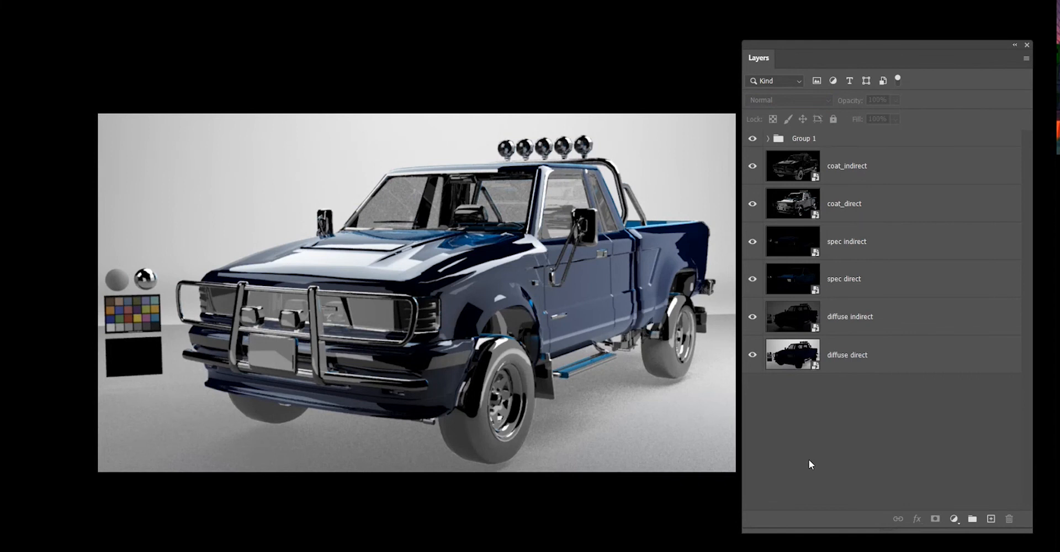
left_click(950, 368)
left_click(916, 325)
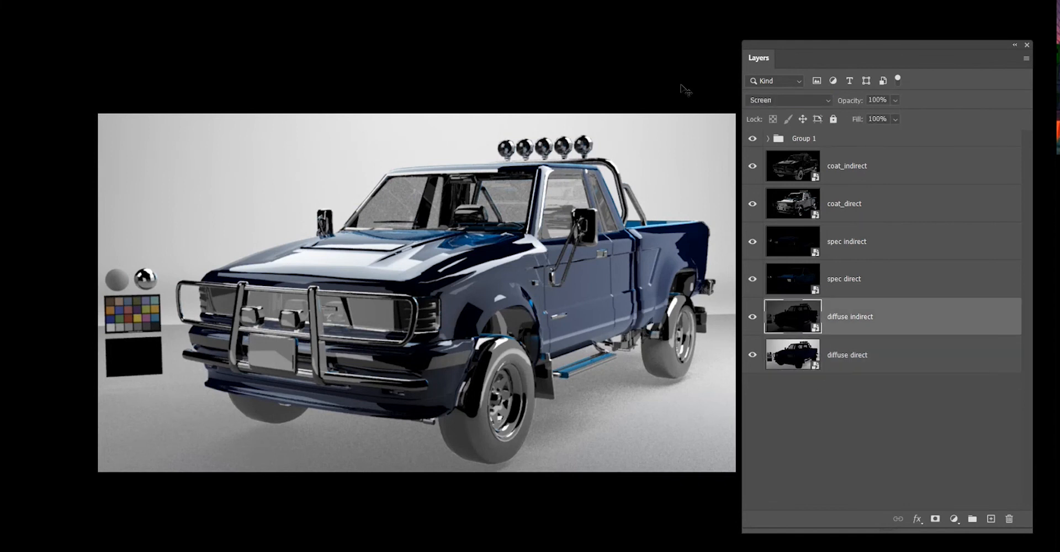
left_click(769, 101)
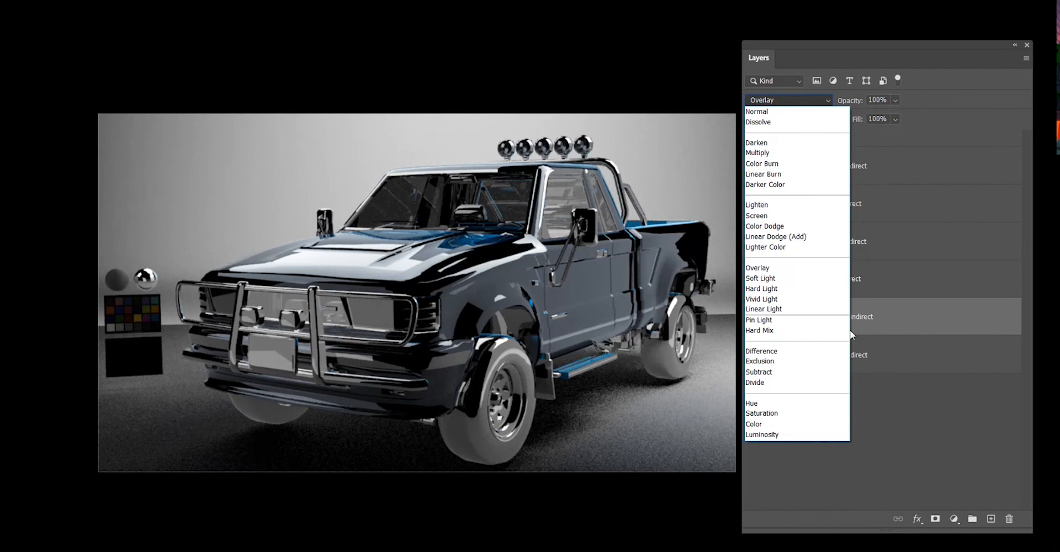
left_click(870, 428)
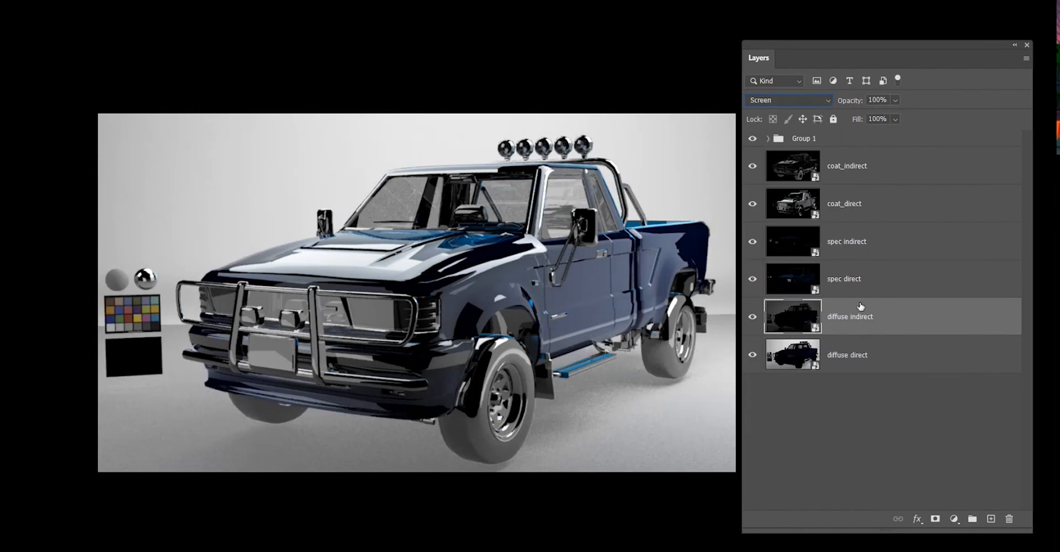
Expand Group 1 and toggle the beauty layer repeatedly to compare it against the composite, ending with it hidden.
left_click(773, 139)
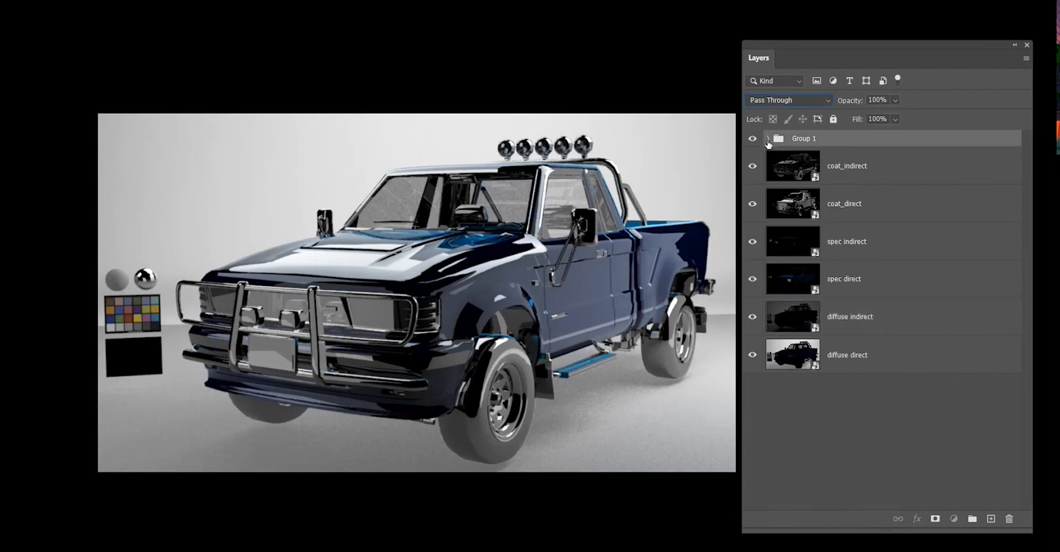
left_click(767, 138)
left_click(752, 393)
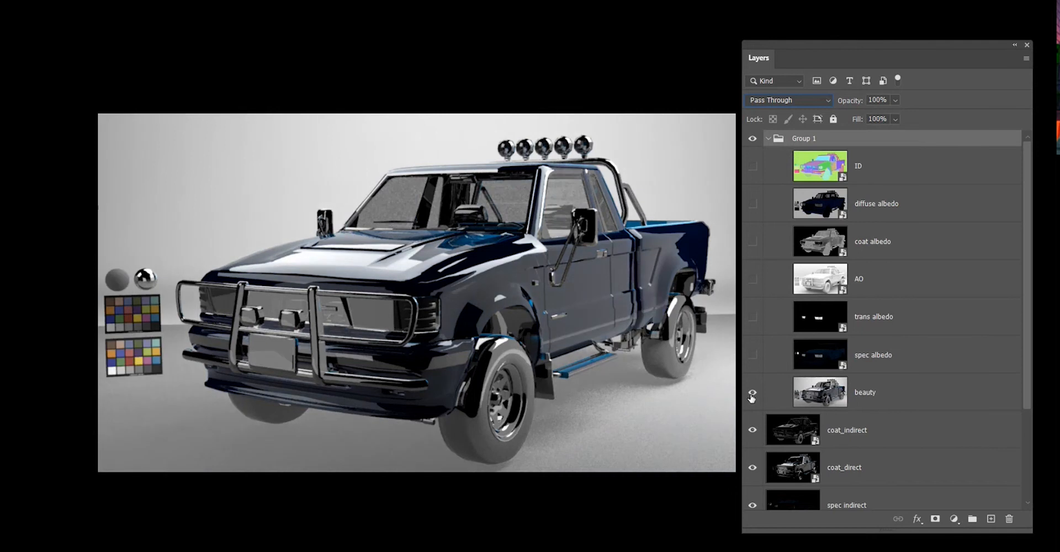
left_click(751, 394)
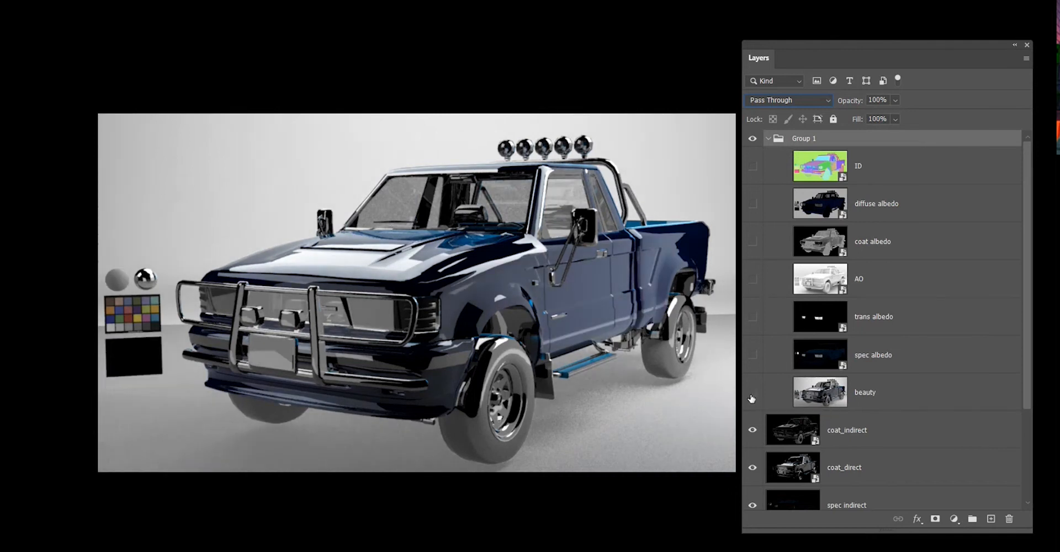
left_click(751, 394)
left_click(751, 394)
left_click(751, 394)
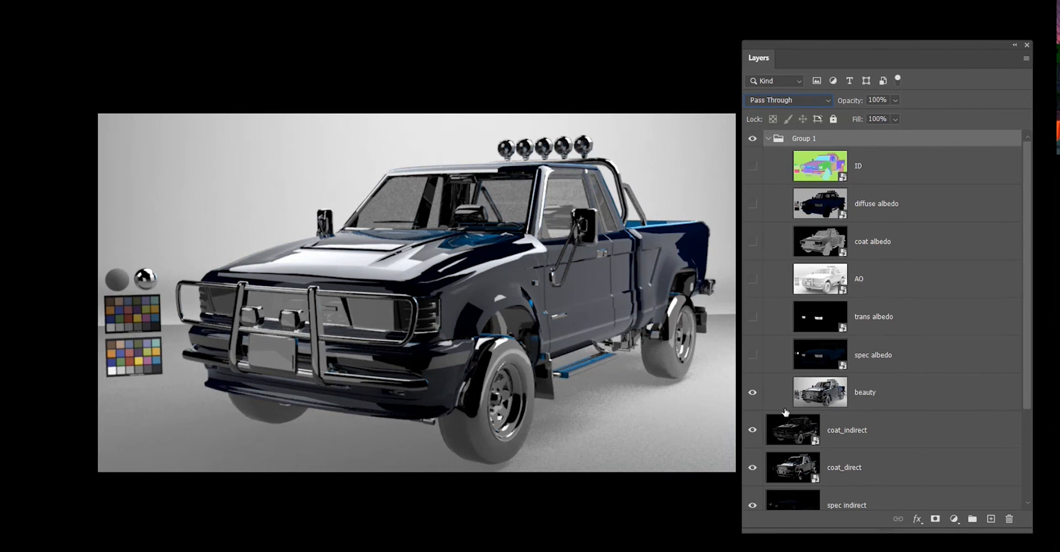
scroll(901, 395, "down", 1)
scroll(901, 395, "down", 2)
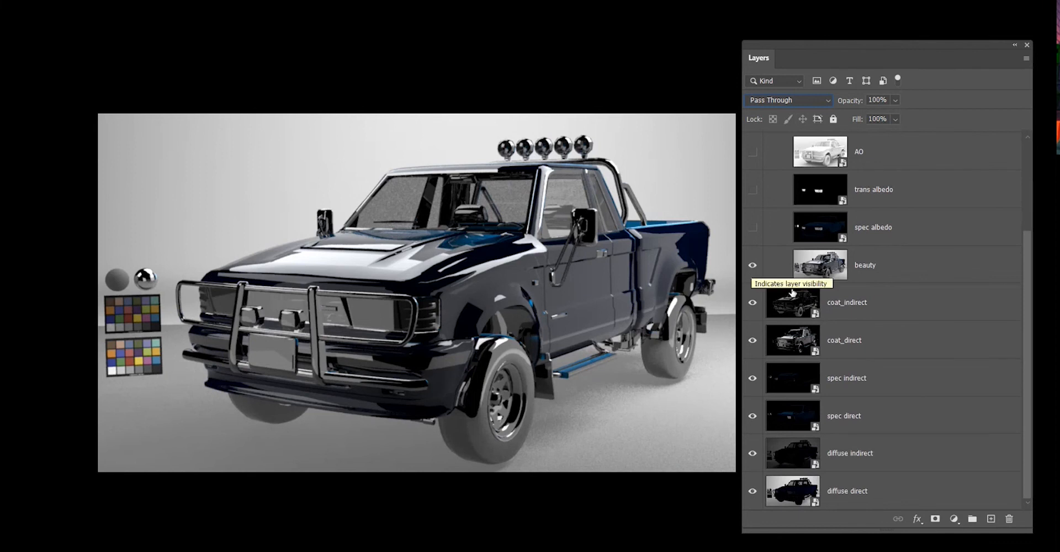
left_click(752, 266)
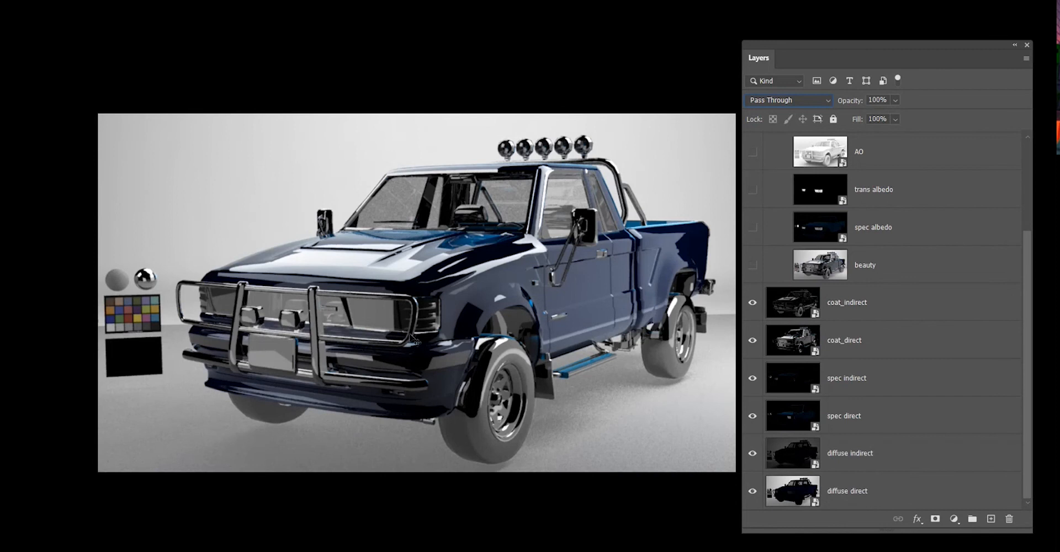
left_click(752, 266)
left_click(752, 267)
scroll(739, 262, "up", 4)
scroll(934, 310, "down", 4)
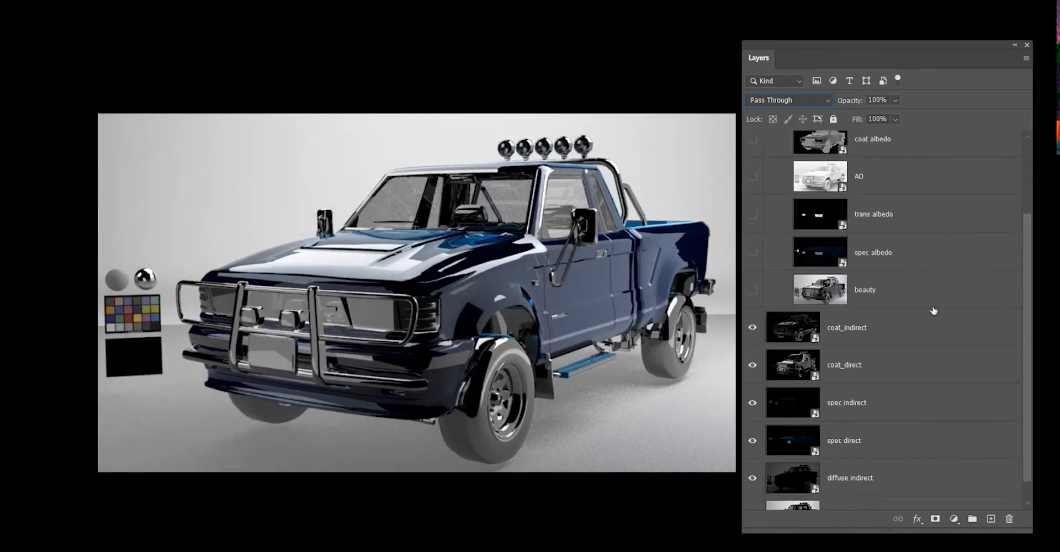
scroll(933, 310, "up", 4)
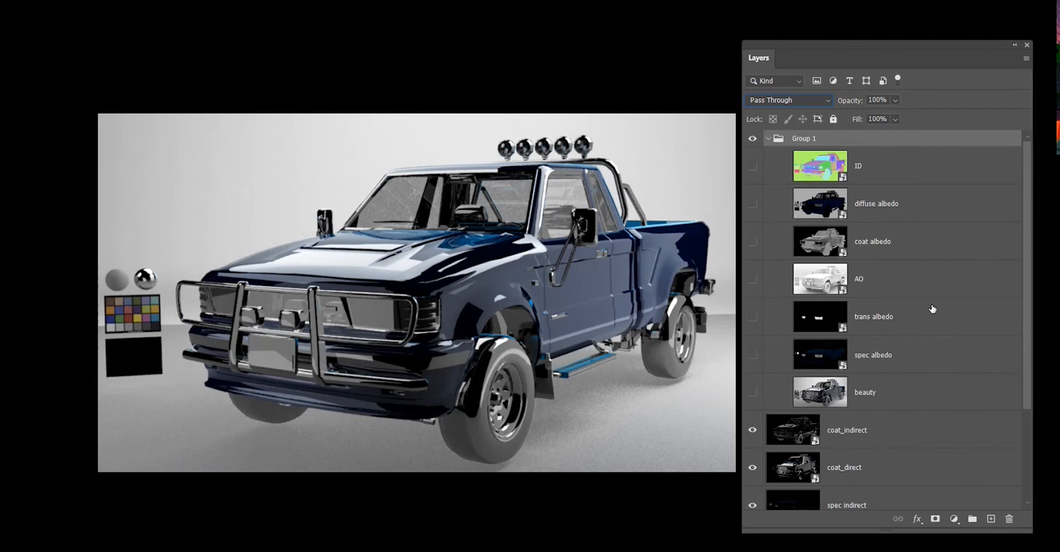
scroll(932, 309, "down", 4)
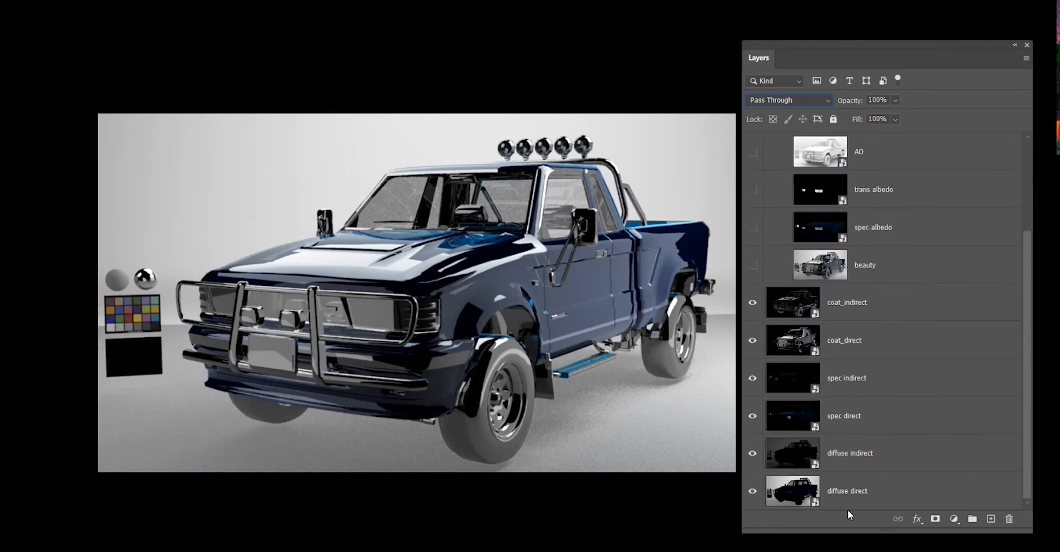
Select the diffuse direct layer and collapse Group 1.
left_click(832, 491)
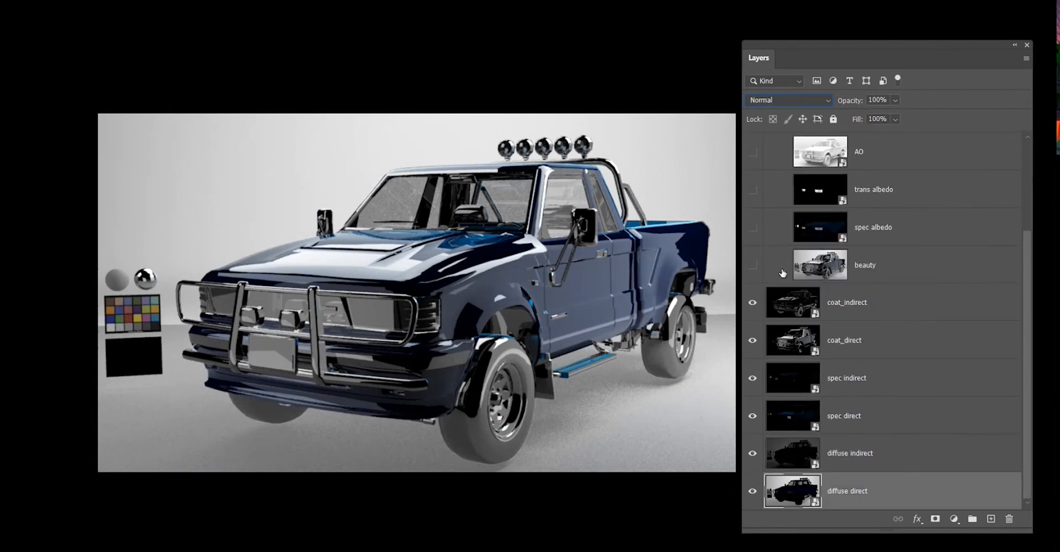
scroll(775, 190, "up", 4)
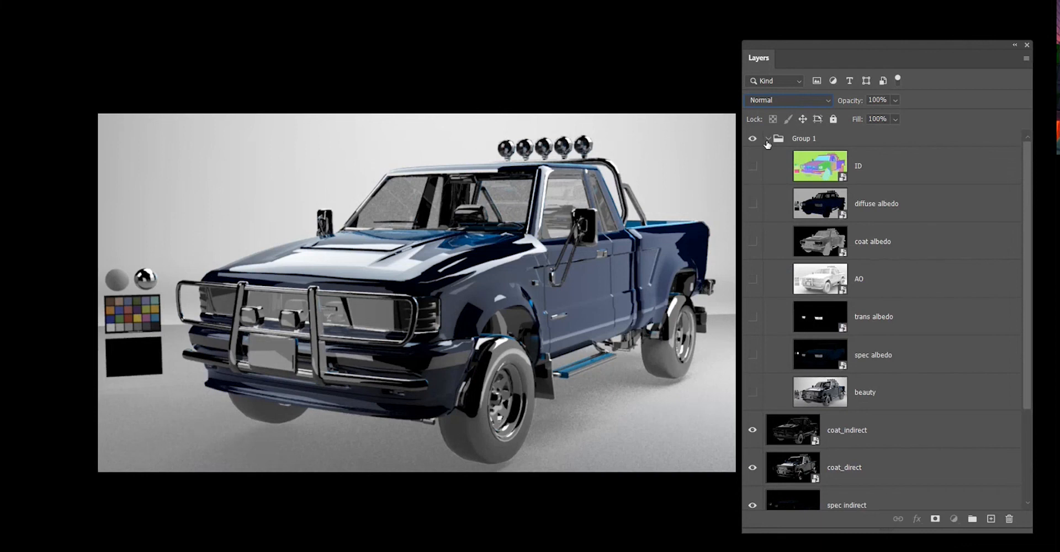
left_click(768, 139)
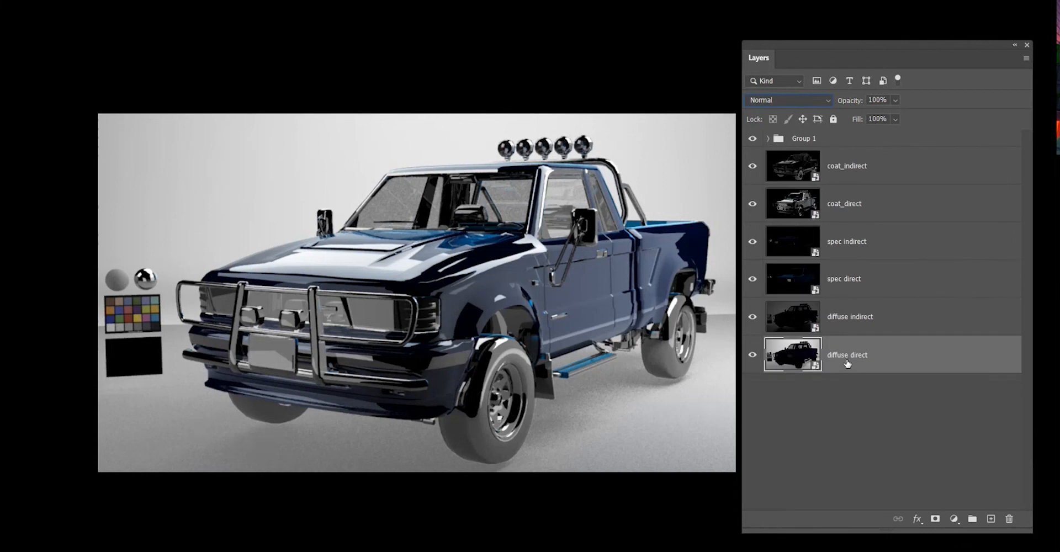
left_click(775, 380)
left_click(862, 369)
key("super")
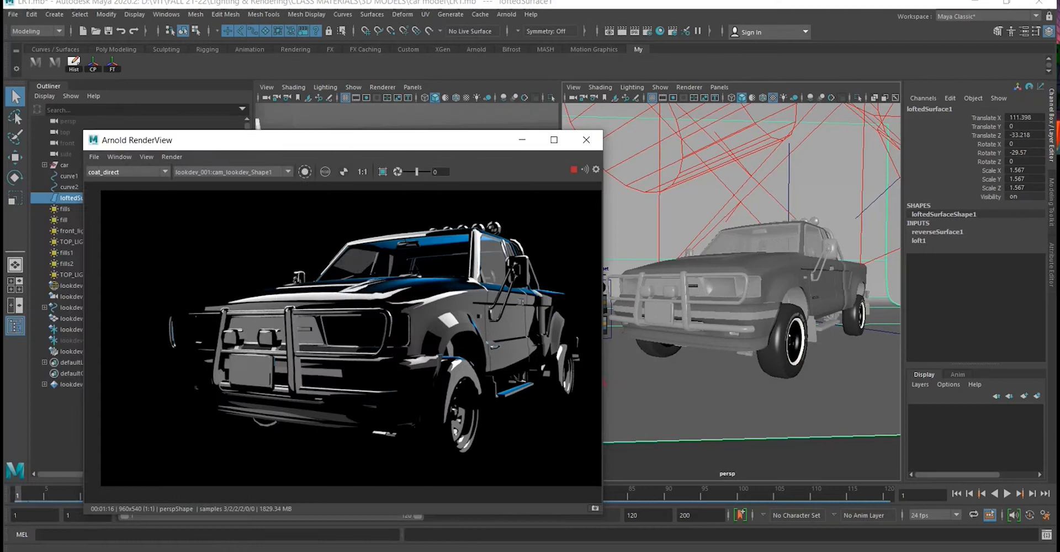
key("super")
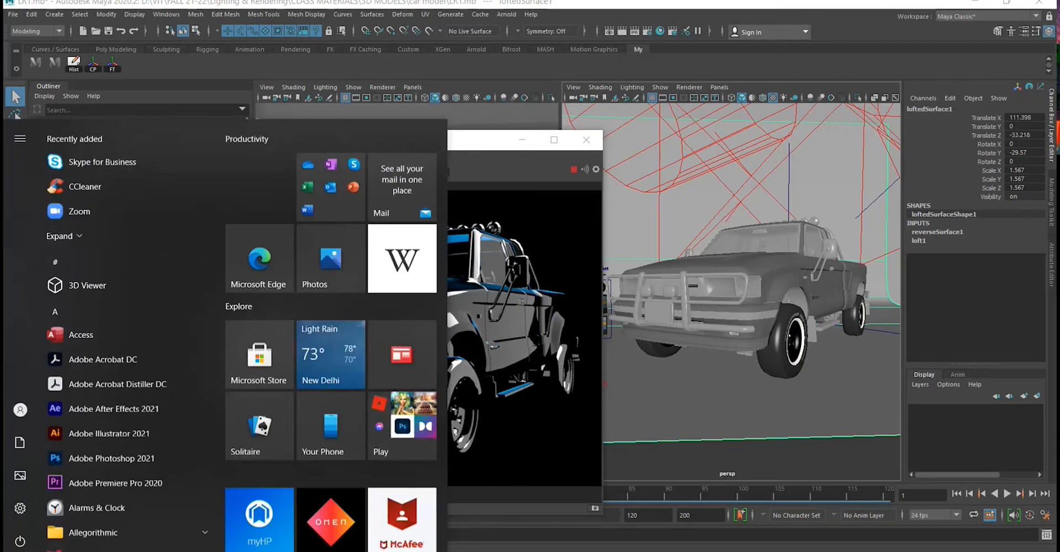
key("super")
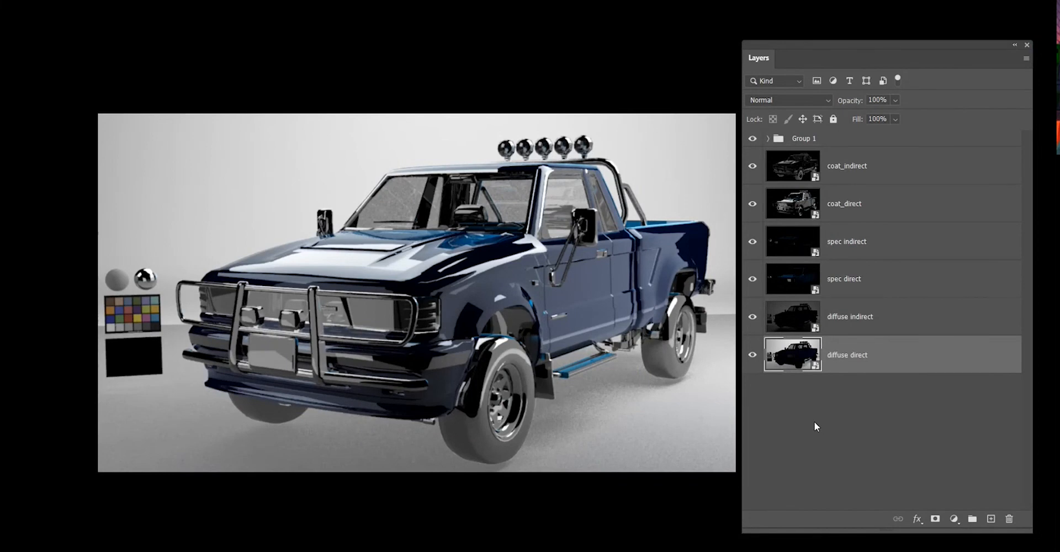
left_click(865, 428)
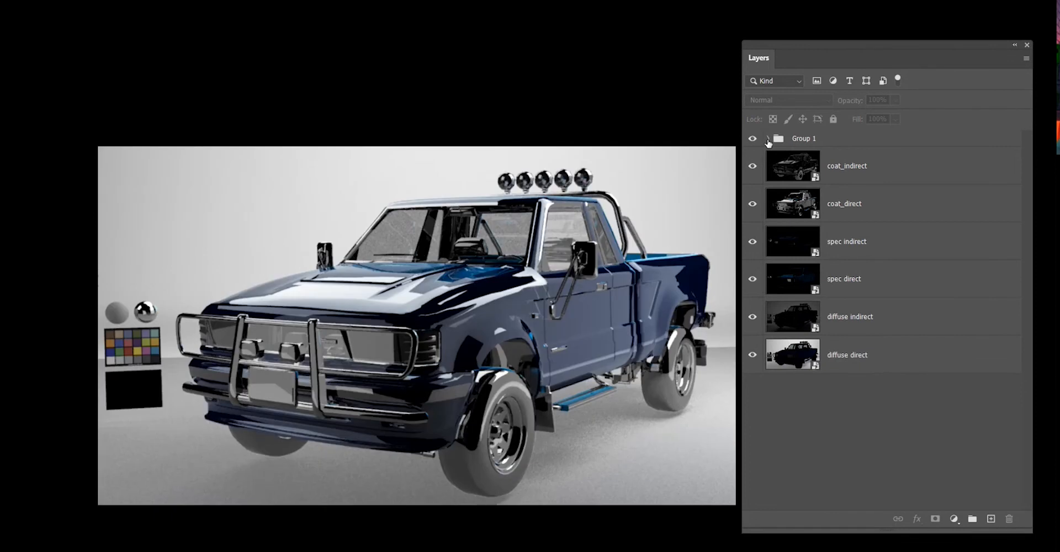
left_click(767, 139)
left_click(768, 139)
left_click(900, 368)
left_click(899, 368, "ctrl")
left_click(767, 140)
left_click(767, 139)
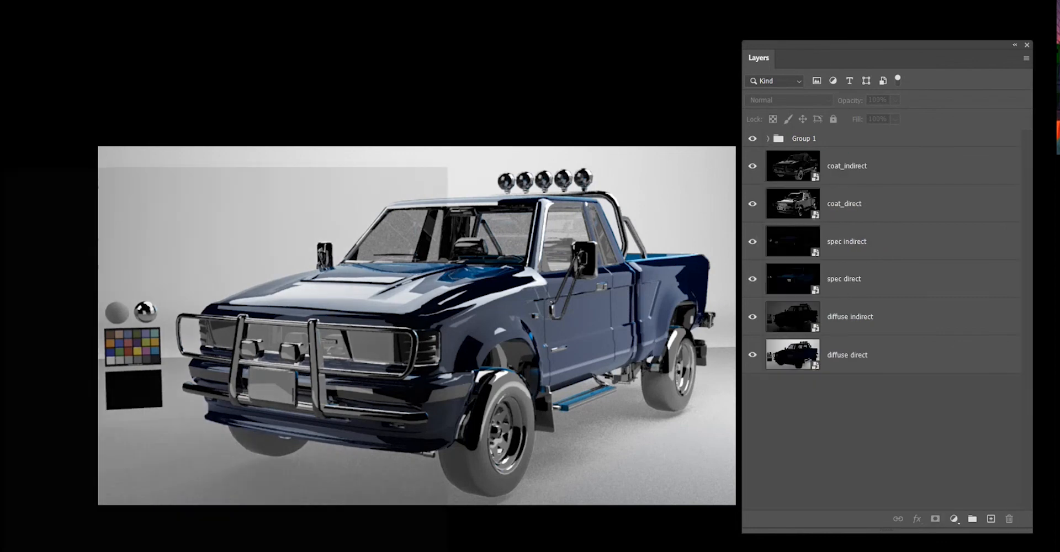
Switch to the Whimsical mind map in the browser and scroll through the render pass nodes.
key("super")
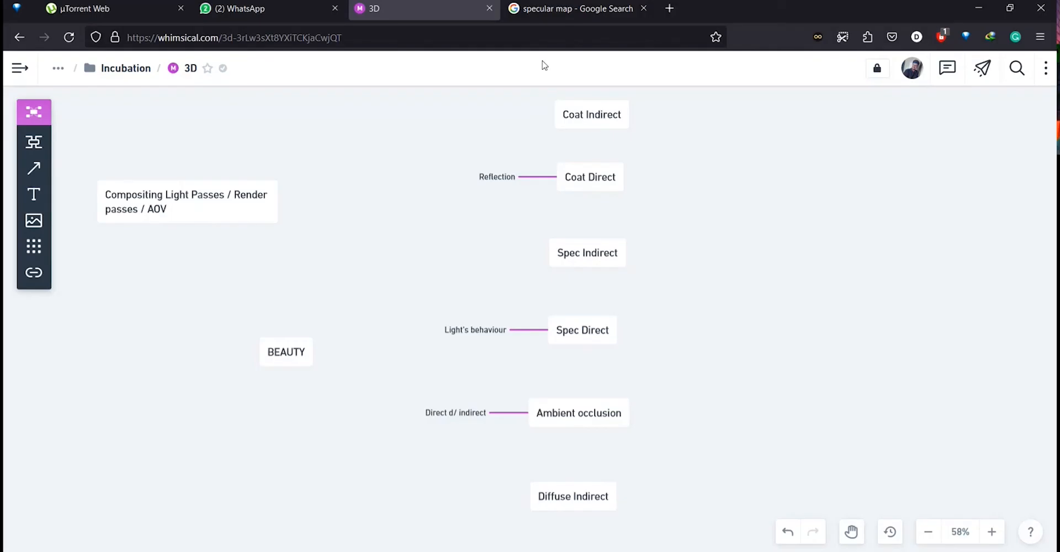
scroll(679, 254, "down", 3)
scroll(661, 334, "up", 2)
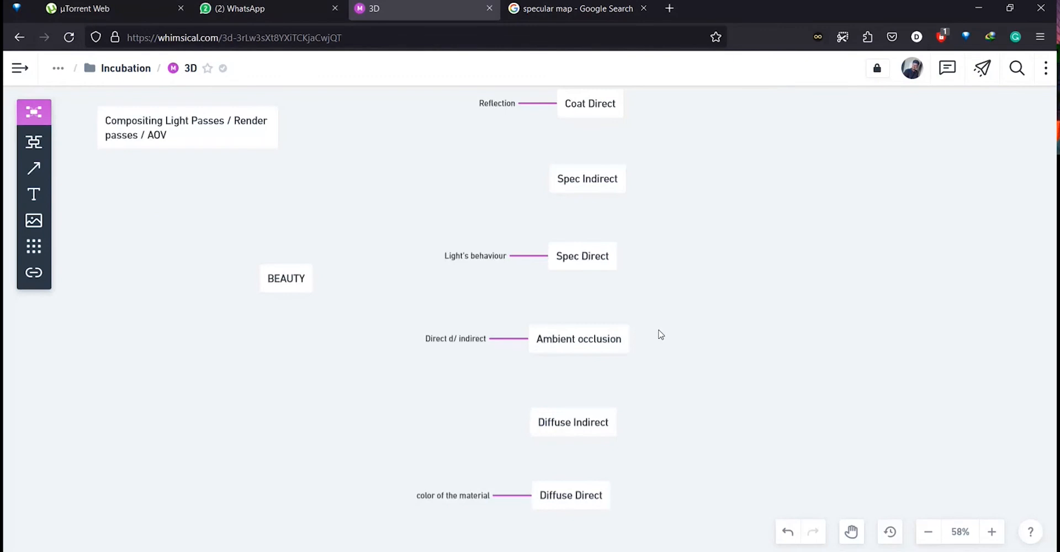
Move the Ambient occlusion node and its label out to the right side of the mind map.
scroll(660, 334, "up", 1)
scroll(605, 221, "down", 1)
scroll(696, 465, "up", 1)
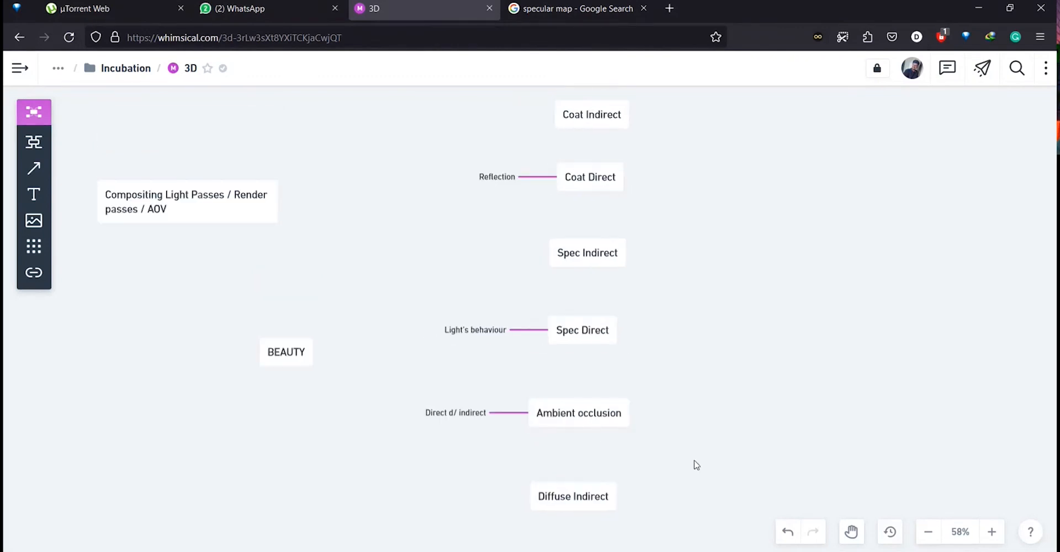
left_click_drag(459, 414, 865, 358)
key("ctrl+z")
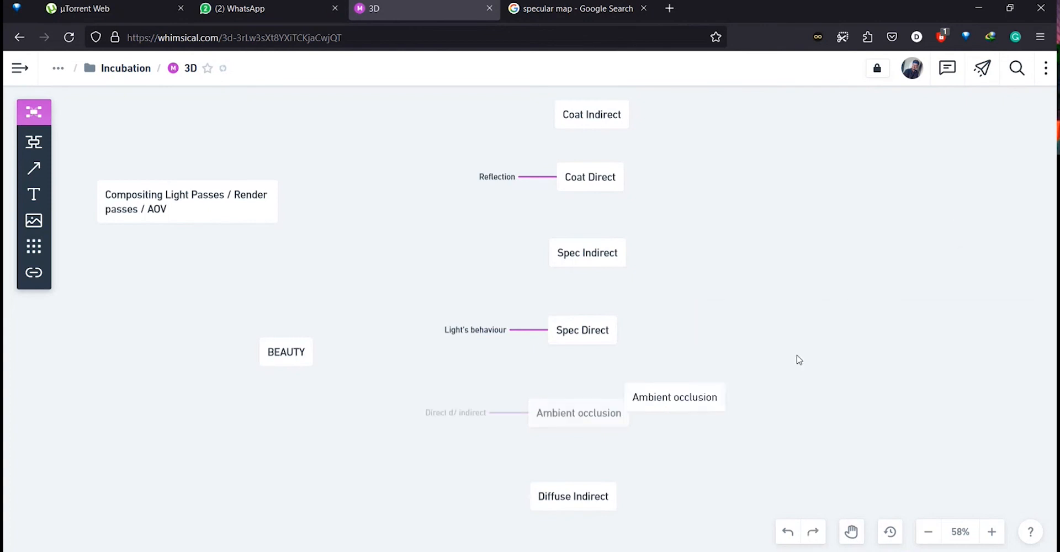
left_click_drag(800, 360, 1001, 237)
Move the Diffuse Indirect and Diffuse Direct nodes up to close the gap left under Spec Direct.
scroll(714, 403, "down", 2)
left_click_drag(582, 350, 586, 241)
key("ctrl+z")
left_click_drag(577, 350, 580, 259)
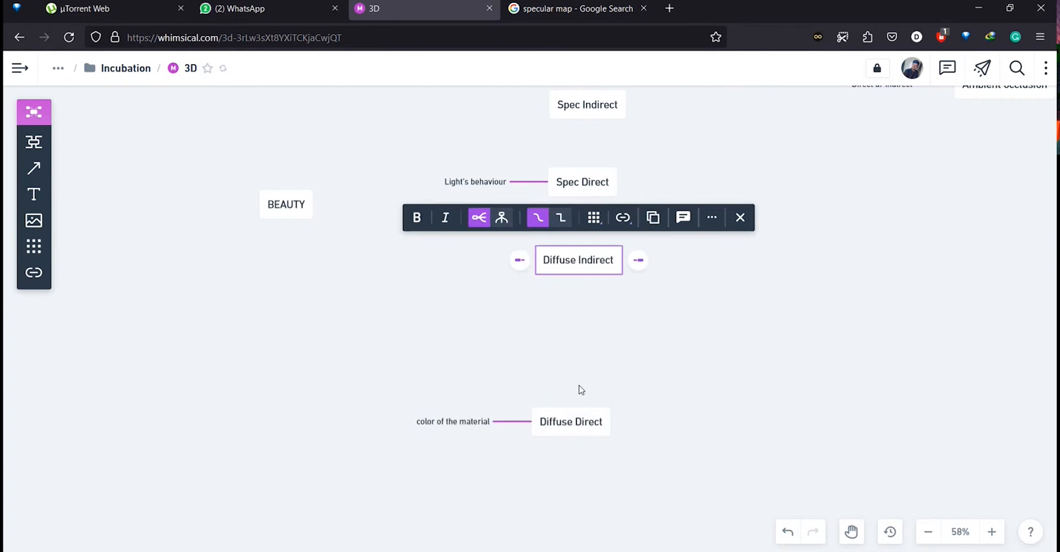
left_click_drag(574, 422, 577, 348)
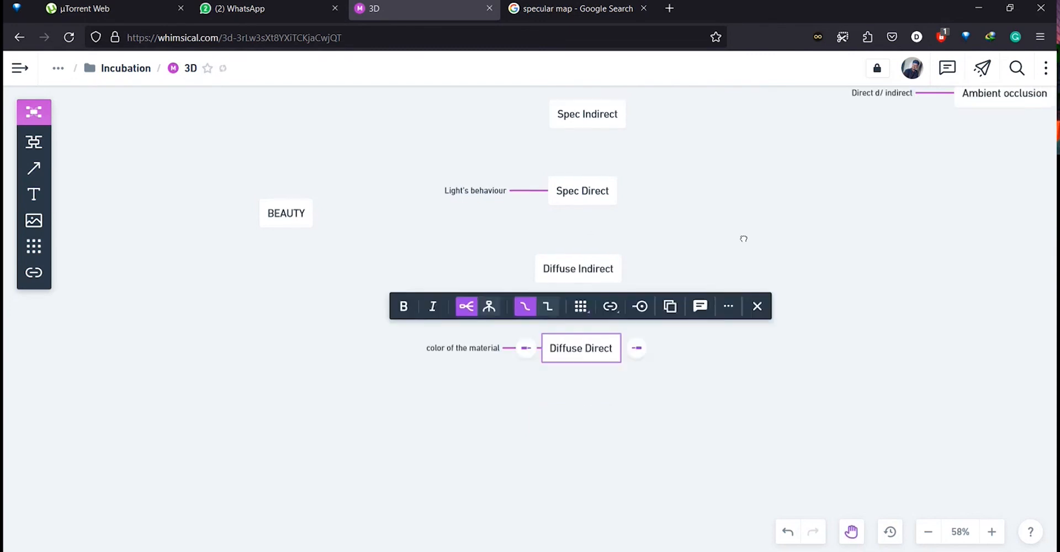
scroll(744, 238, "up", 2)
left_click_drag(743, 317, 743, 348)
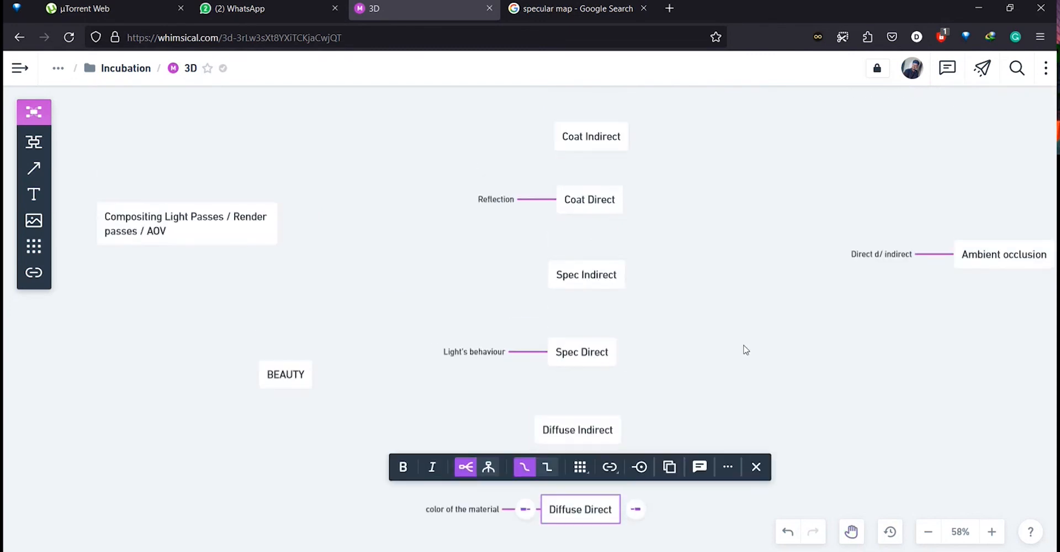
left_click(745, 348)
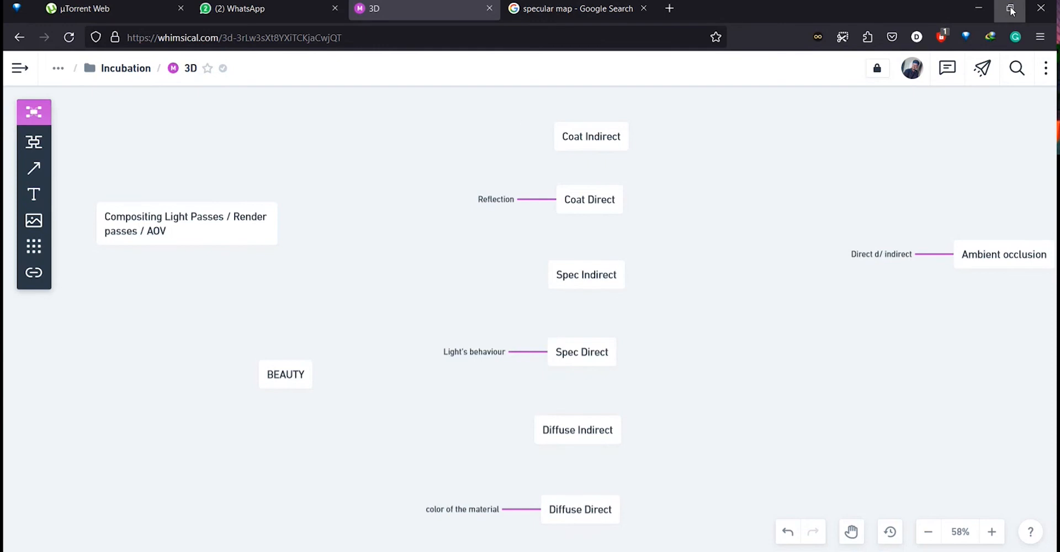
Return to Photoshop and select each pass layer in turn up to Group 1 to review its blend mode.
left_click(972, 9)
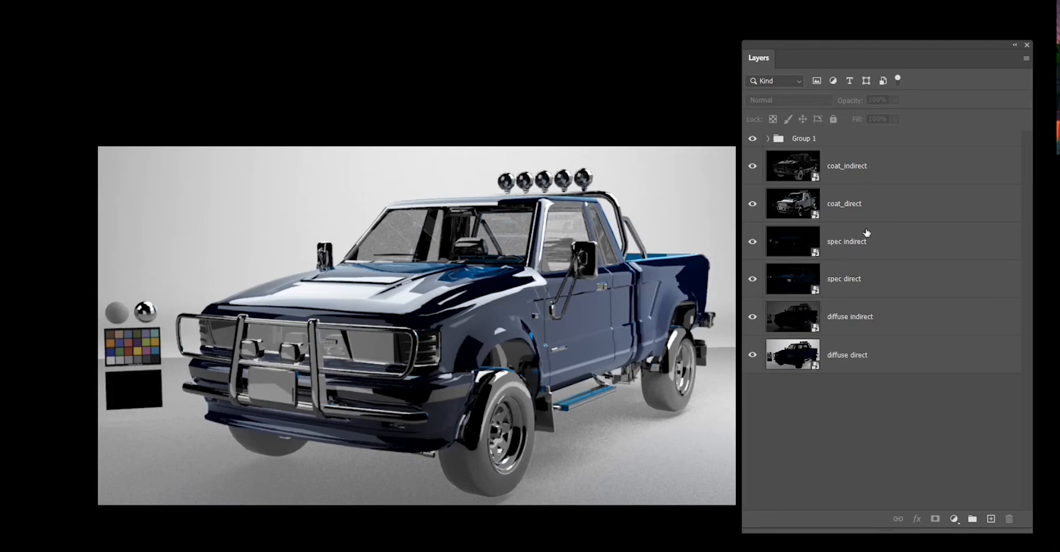
left_click(845, 353)
left_click(881, 331)
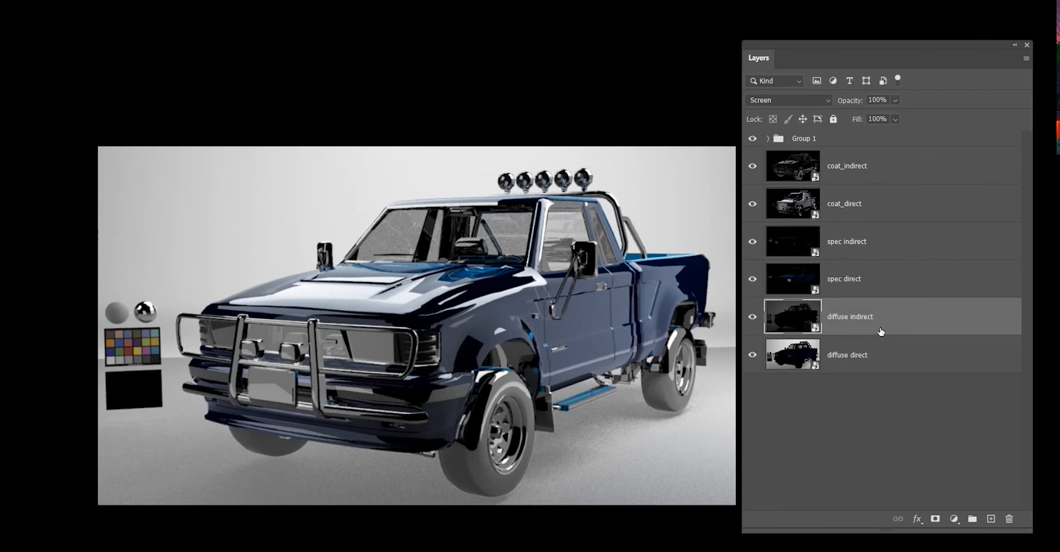
left_click(885, 281)
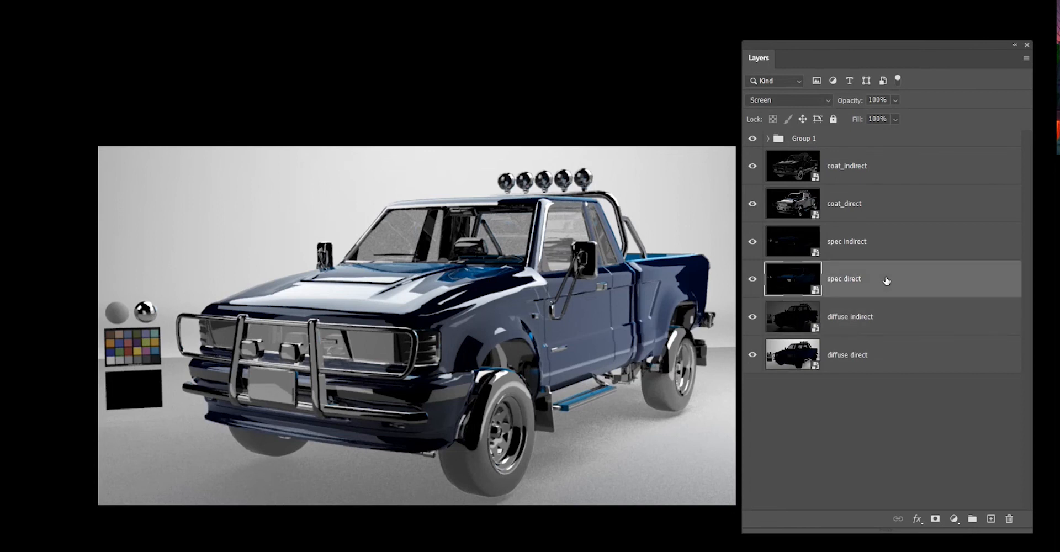
left_click(854, 235)
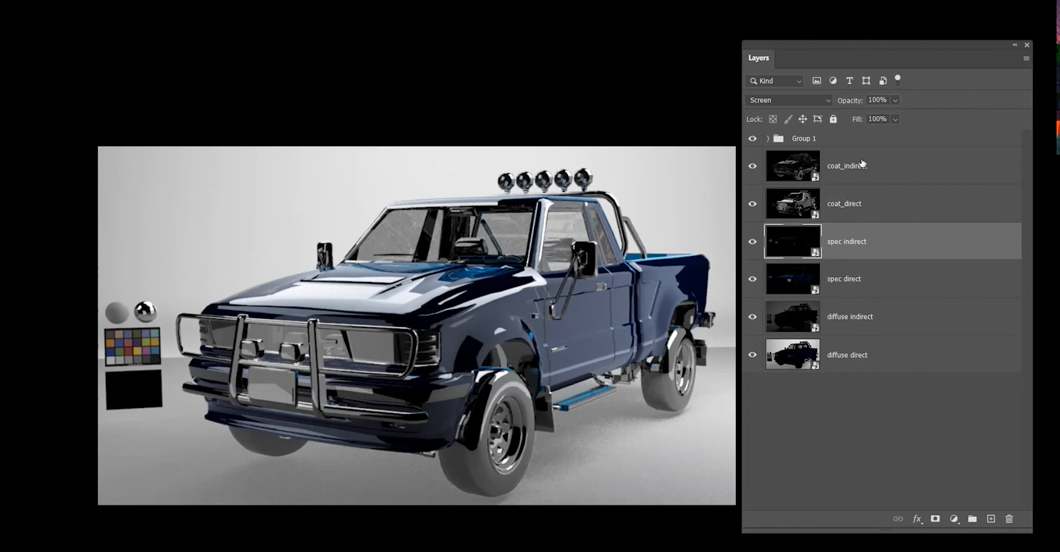
left_click(908, 199)
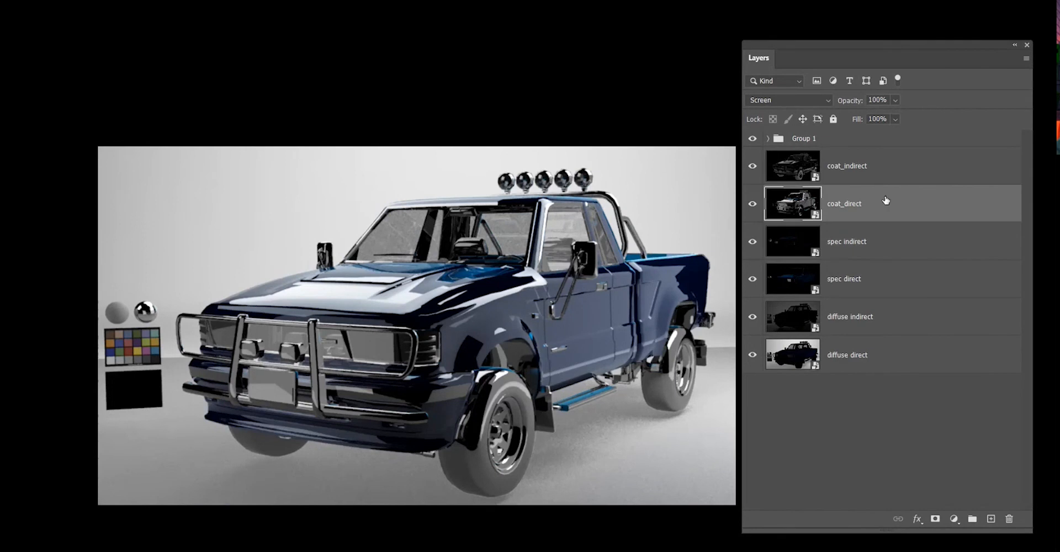
left_click(883, 176)
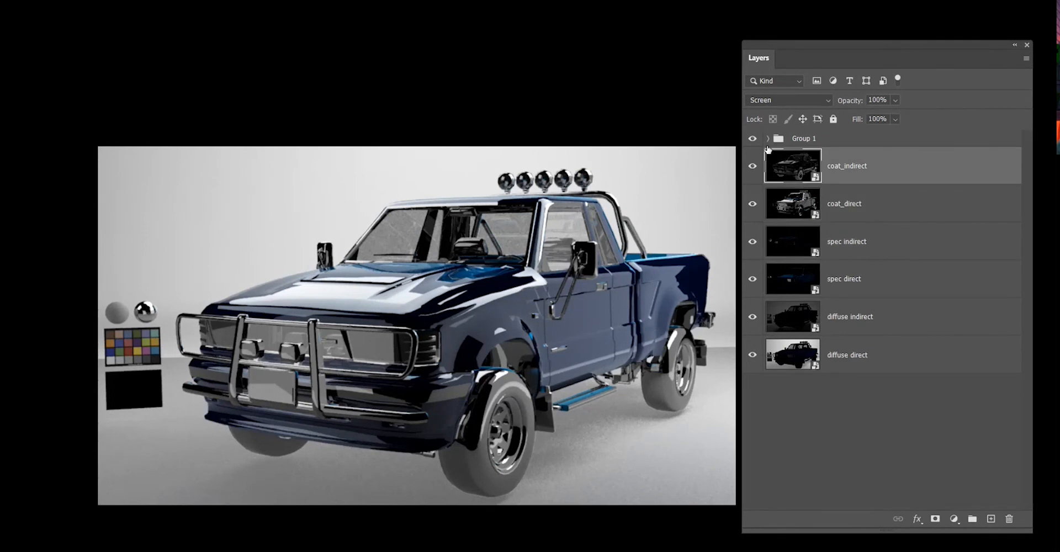
left_click(765, 144)
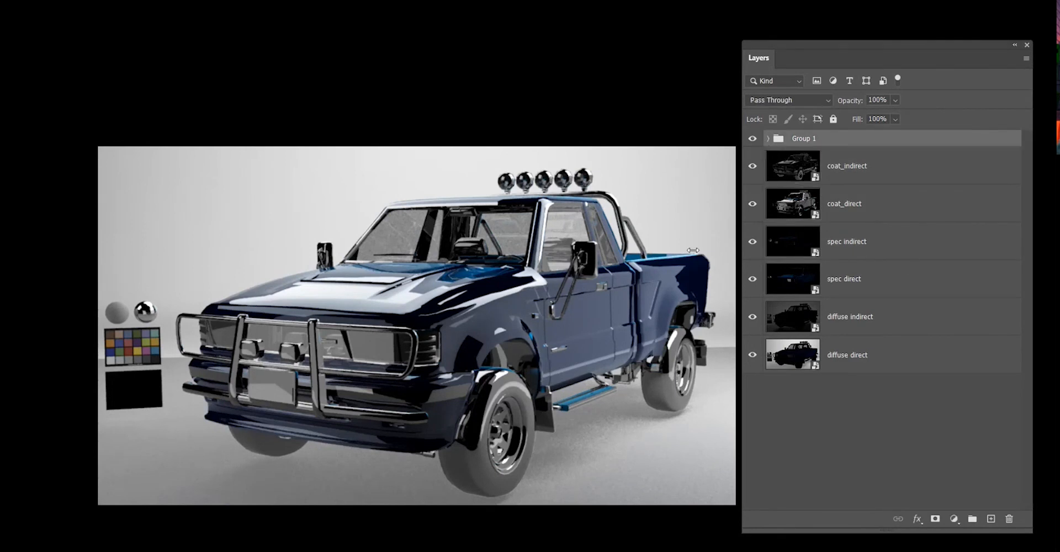
Open the rendered images folder and pick out the AO, beauty, albedo and ID pass files.
key("super")
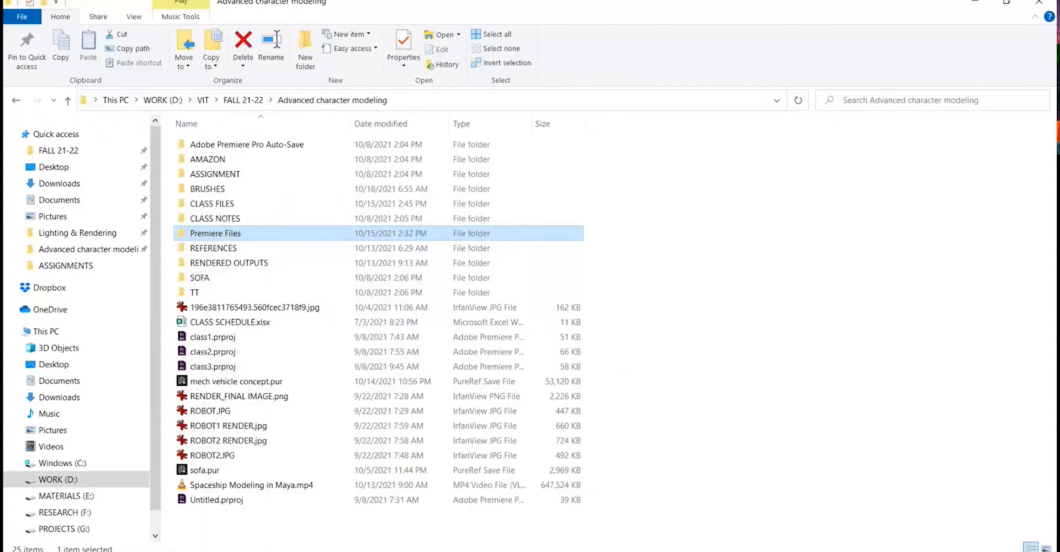
key("super")
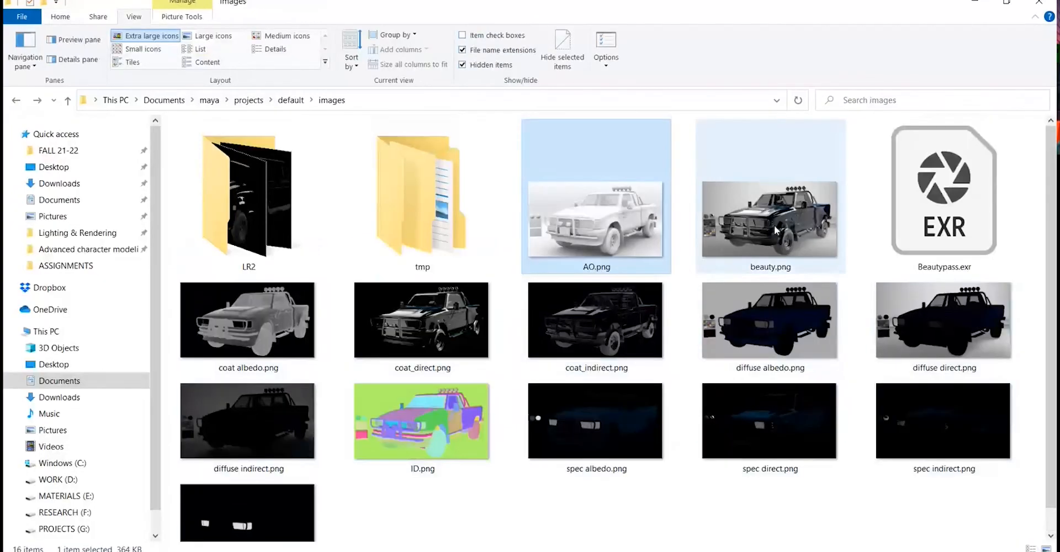
left_click(774, 225, "ctrl")
left_click(282, 331, "ctrl")
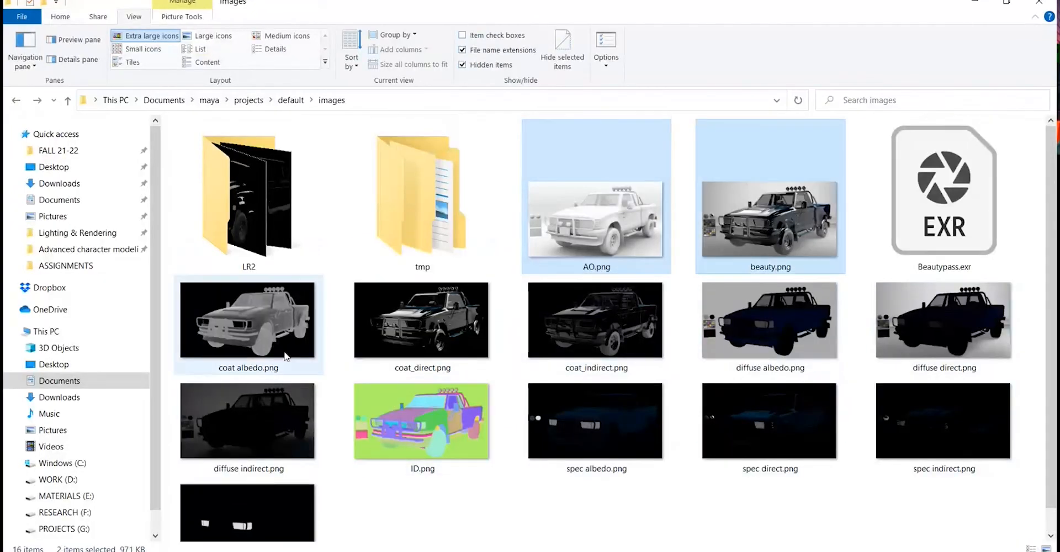
left_click(773, 331, "ctrl")
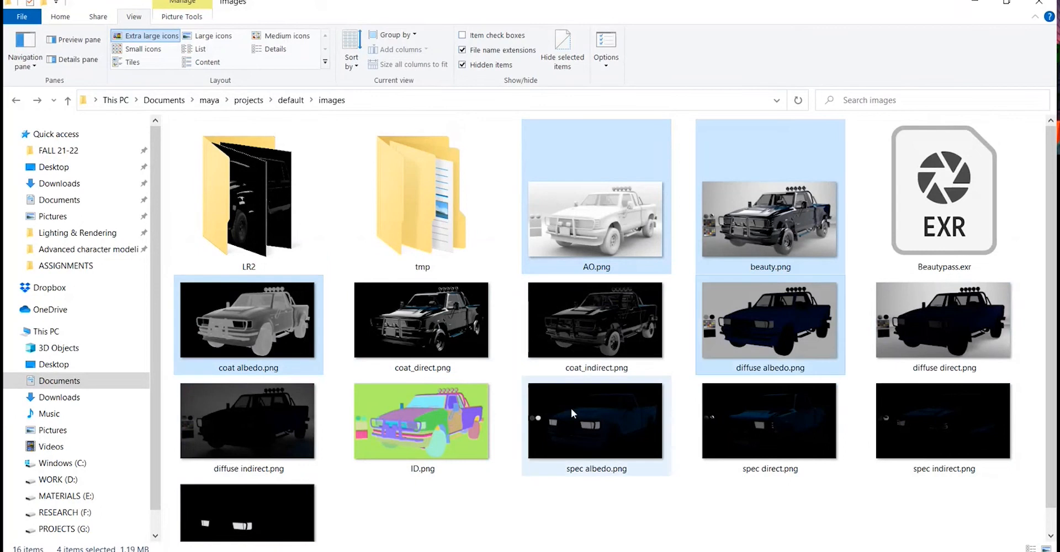
left_click(578, 446, "ctrl")
left_click(399, 440, "ctrl")
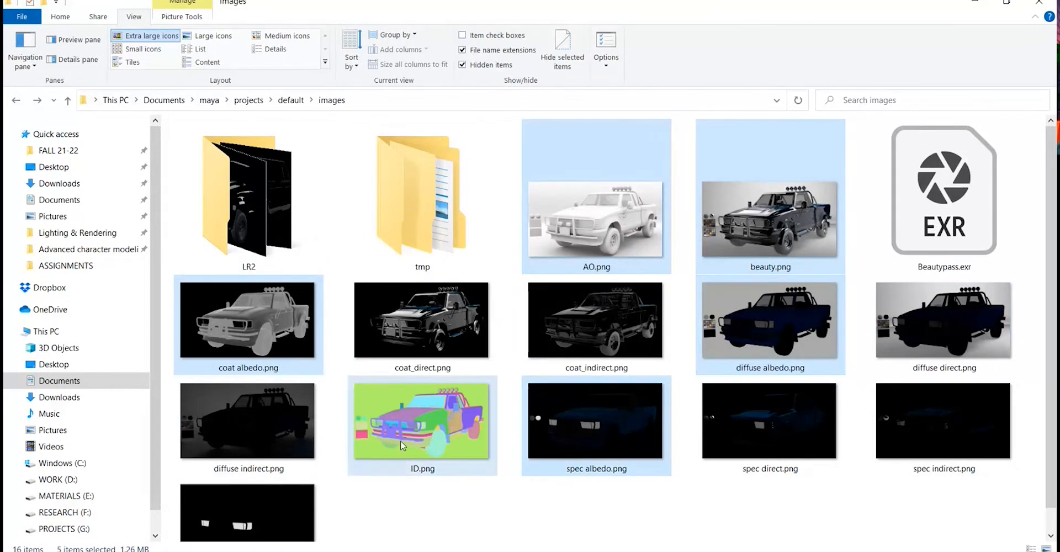
scroll(346, 491, "down", 1)
left_click(318, 489, "ctrl")
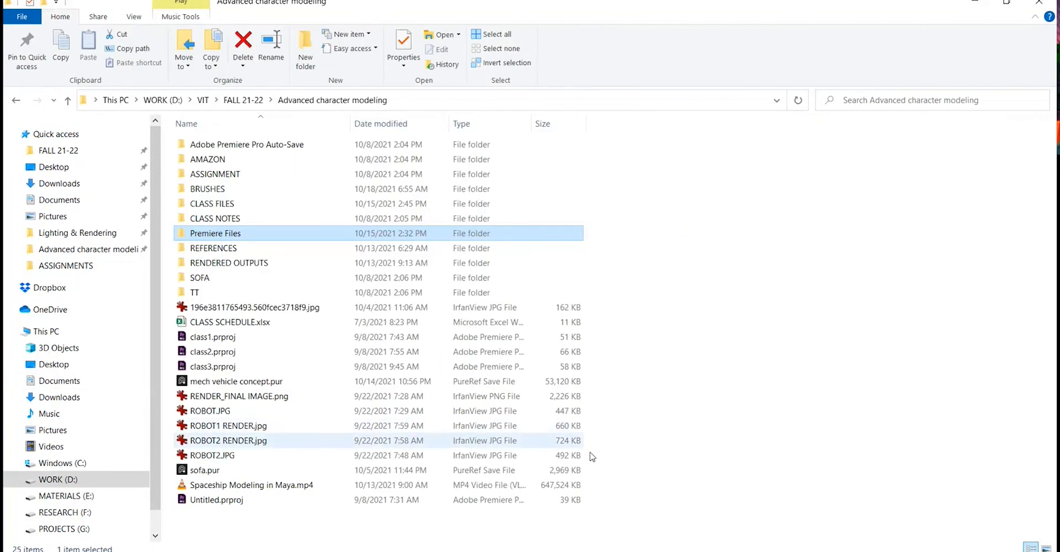
key("super")
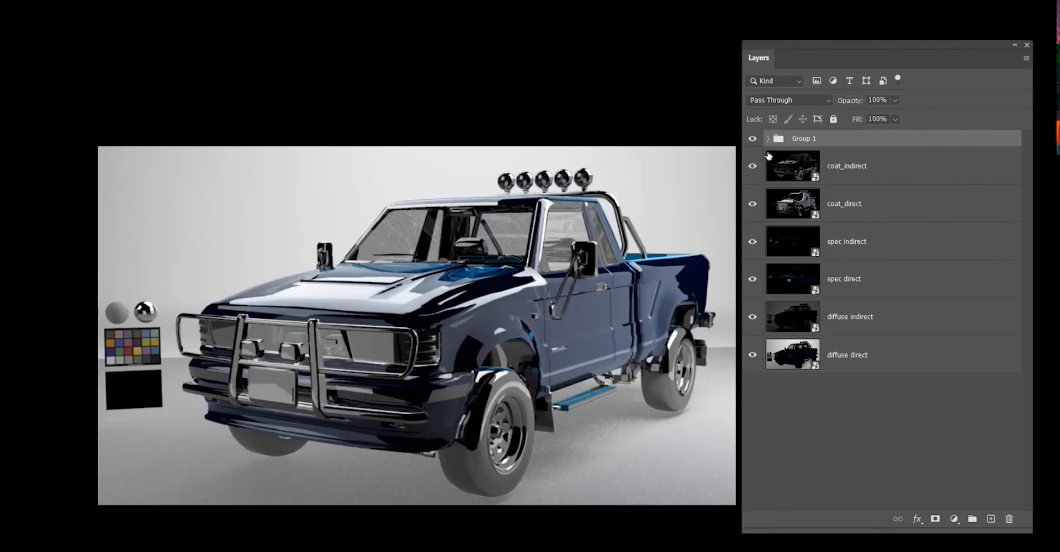
Rebuild the group holding the ID, albedo, AO and beauty layers above the lighting passes.
left_click(768, 139)
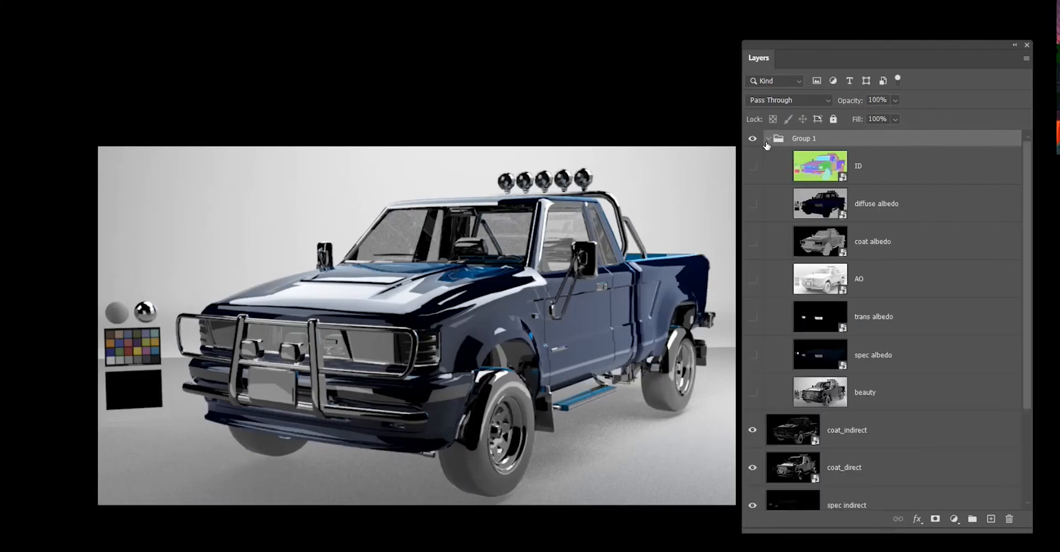
left_click(825, 174)
left_click(856, 395, "shift")
left_click_drag(805, 164, 800, 134)
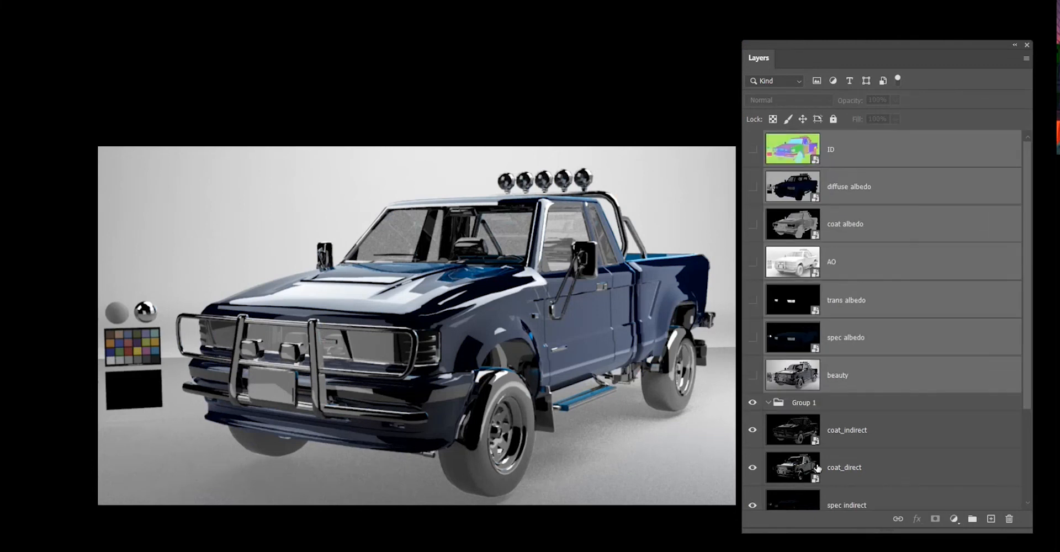
left_click(818, 403)
key("Delete")
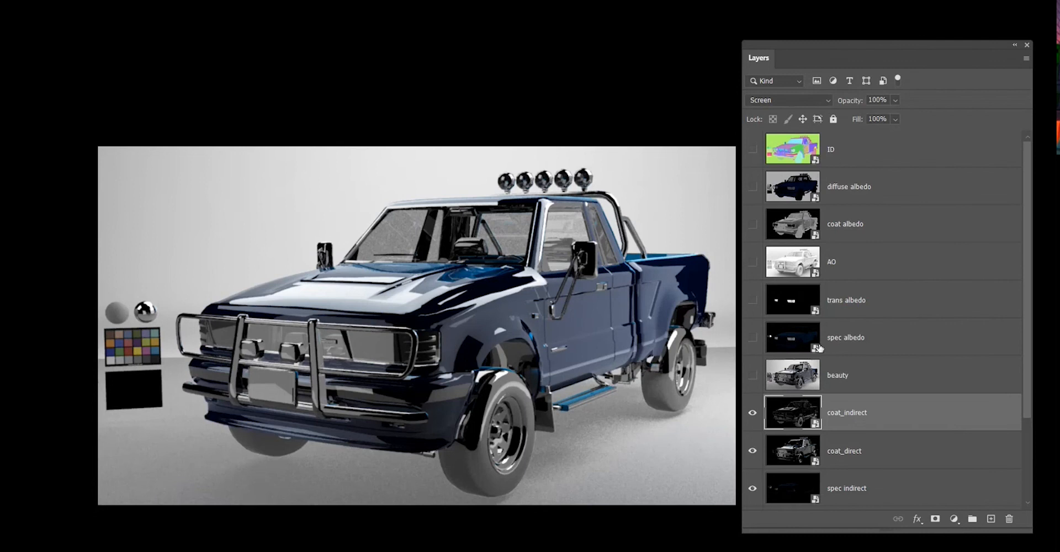
left_click(844, 157)
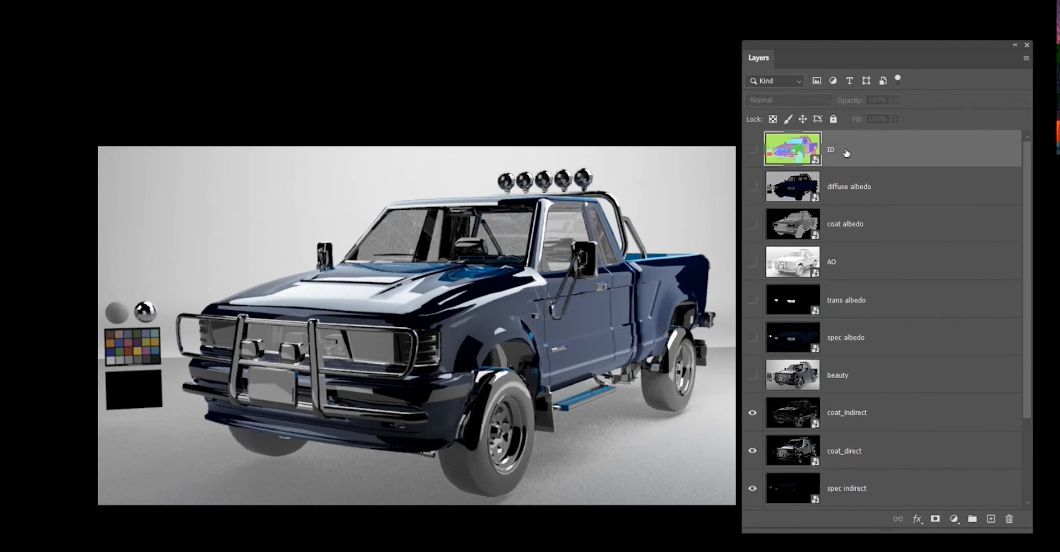
left_click(863, 369, "shift")
scroll(911, 342, "down", 2)
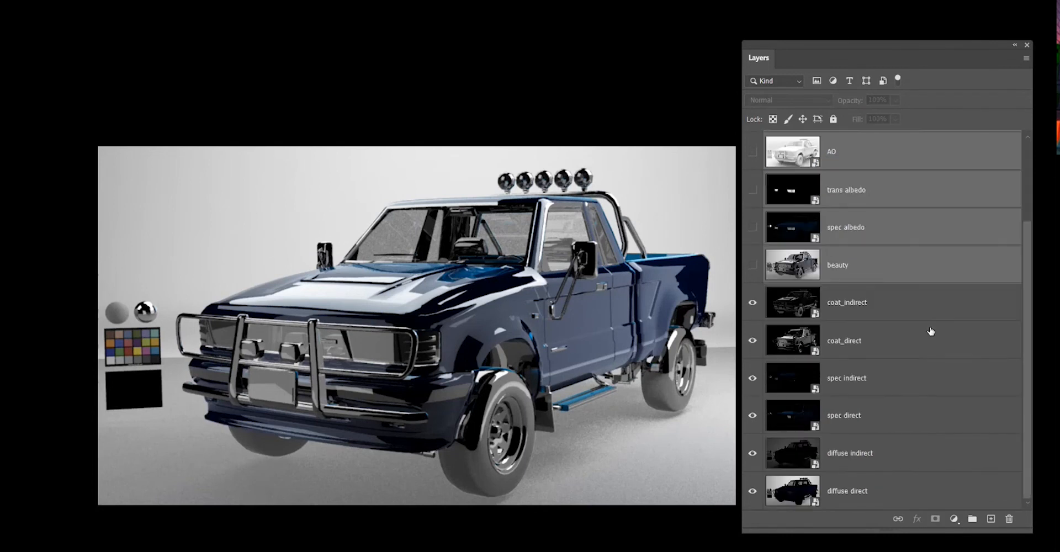
left_click_drag(932, 252, 973, 519)
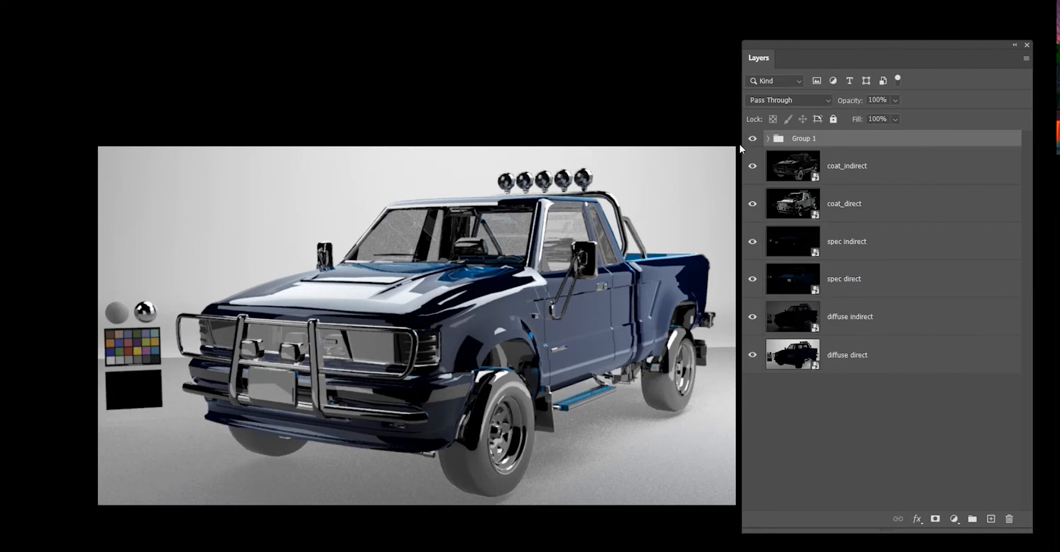
left_click(769, 139)
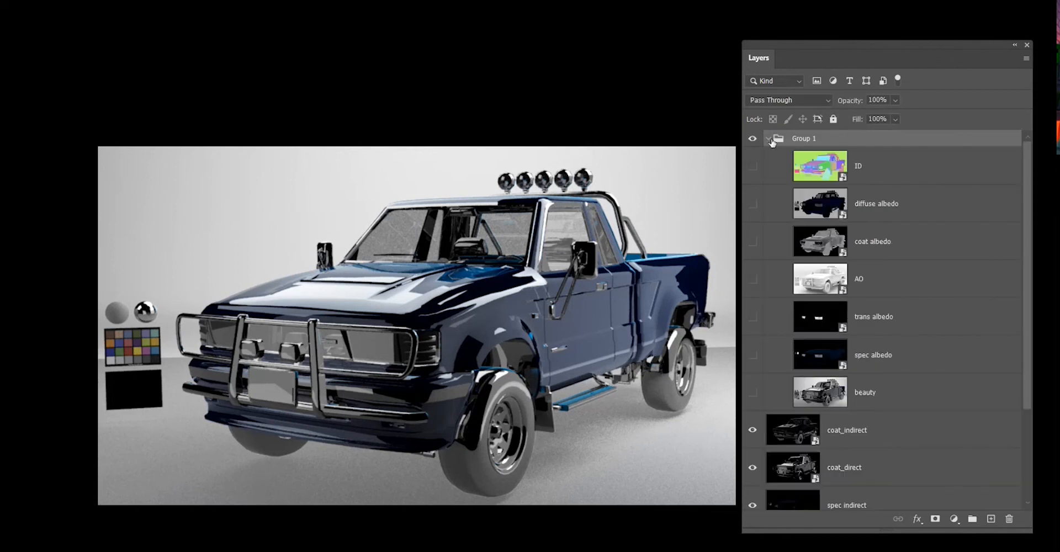
left_click(768, 138)
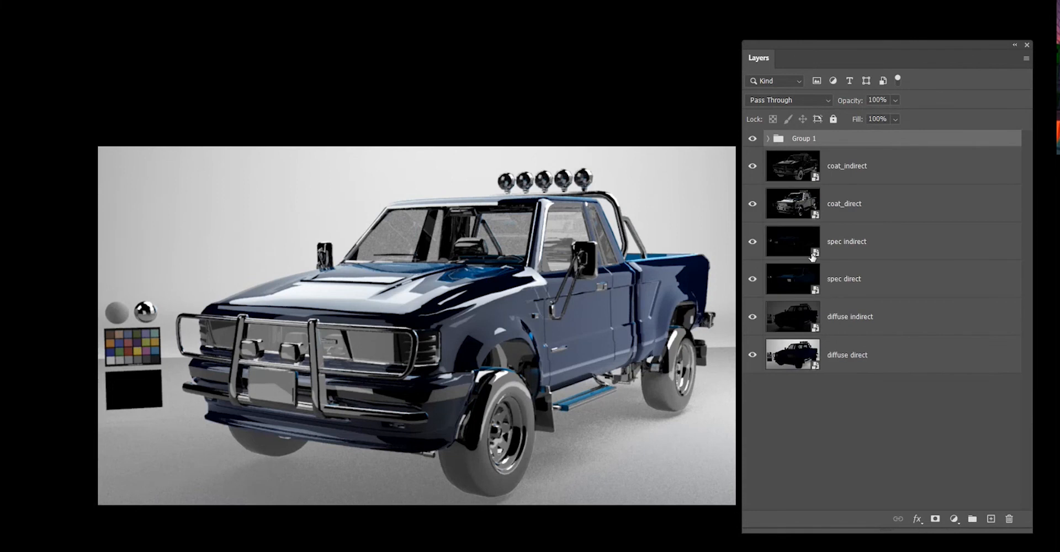
Step through the diffuse, spec and coat layers from bottom to top, reviewing each blend mode.
left_click(854, 434)
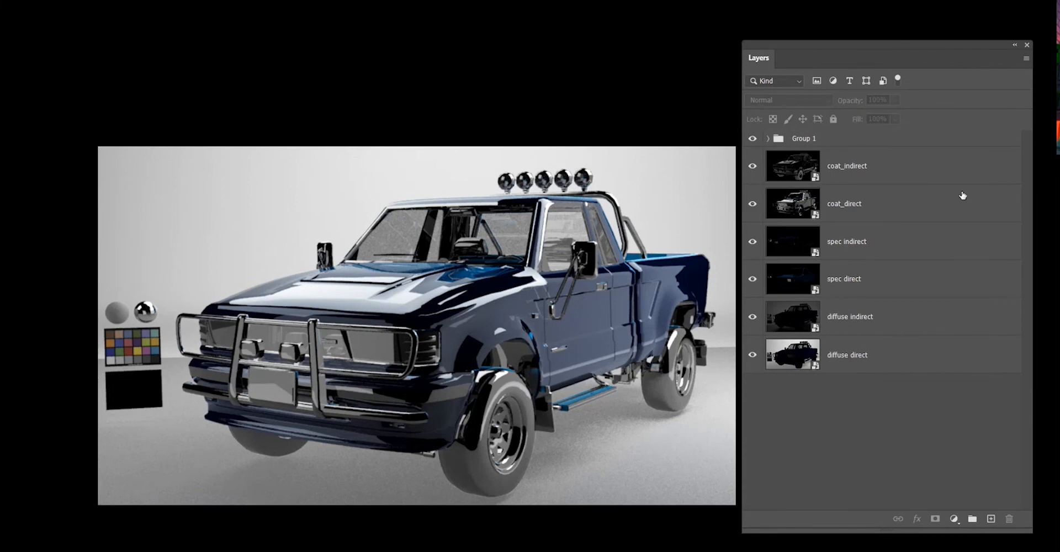
left_click(853, 357)
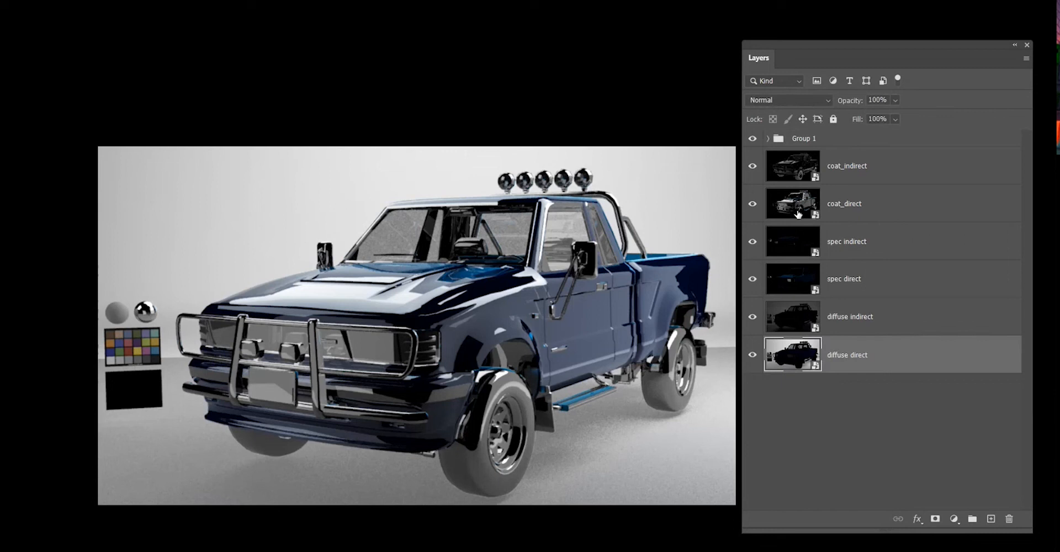
left_click(883, 332)
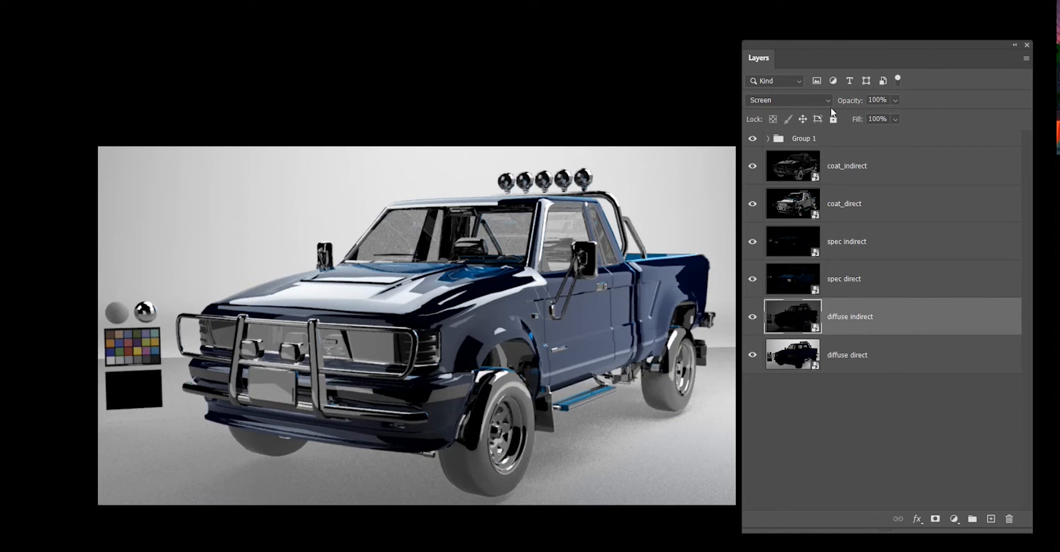
left_click(895, 284)
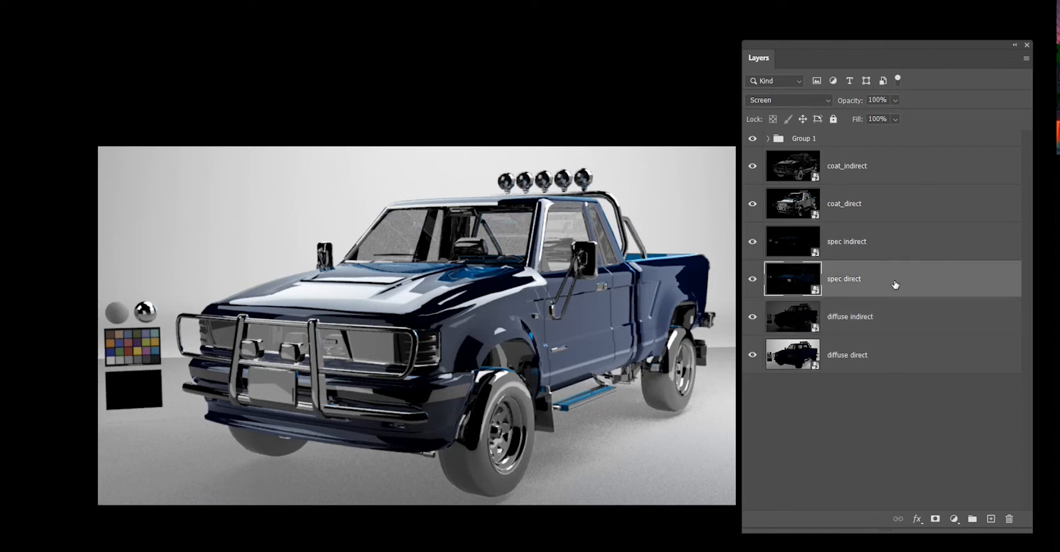
left_click(898, 247)
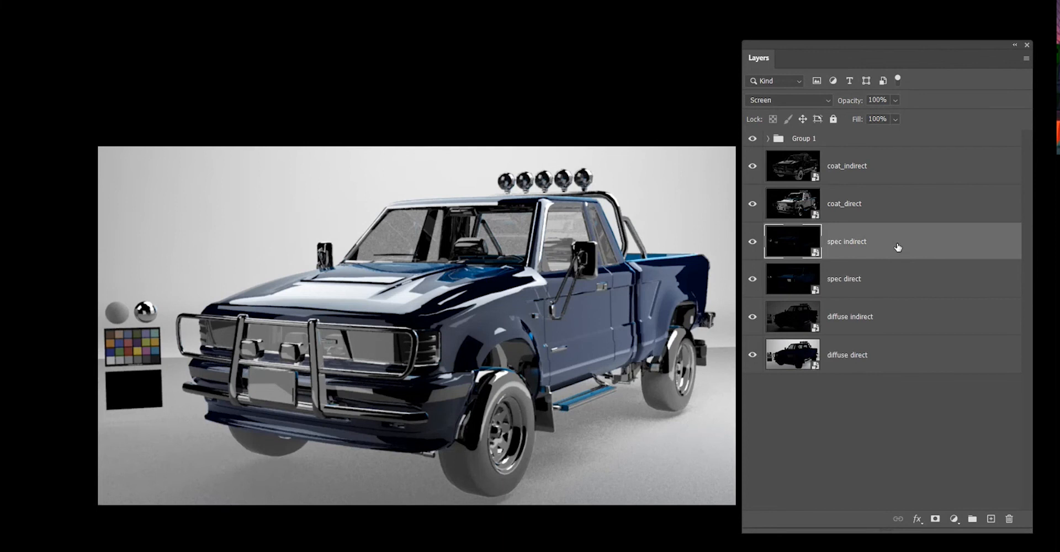
left_click(879, 215)
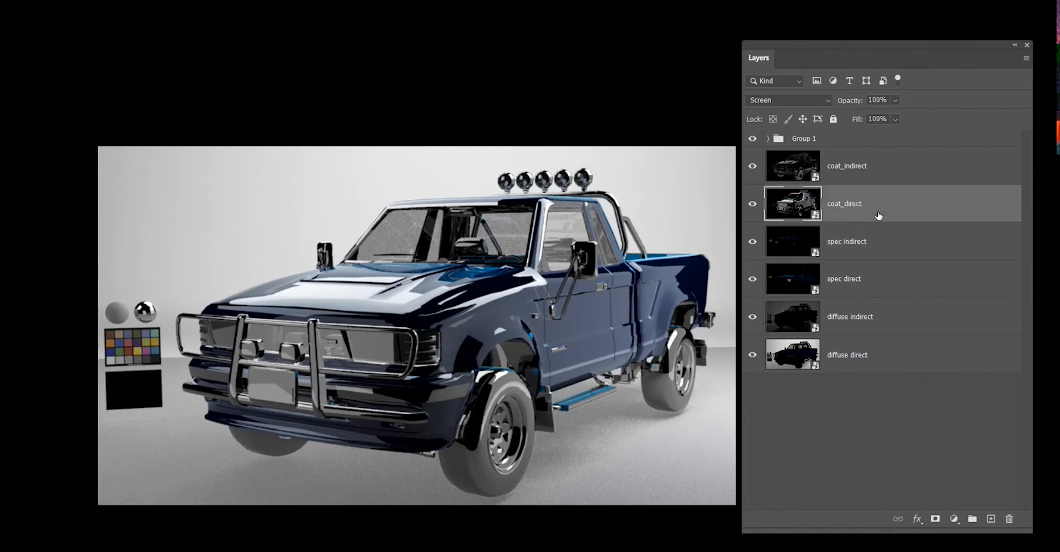
left_click(880, 168)
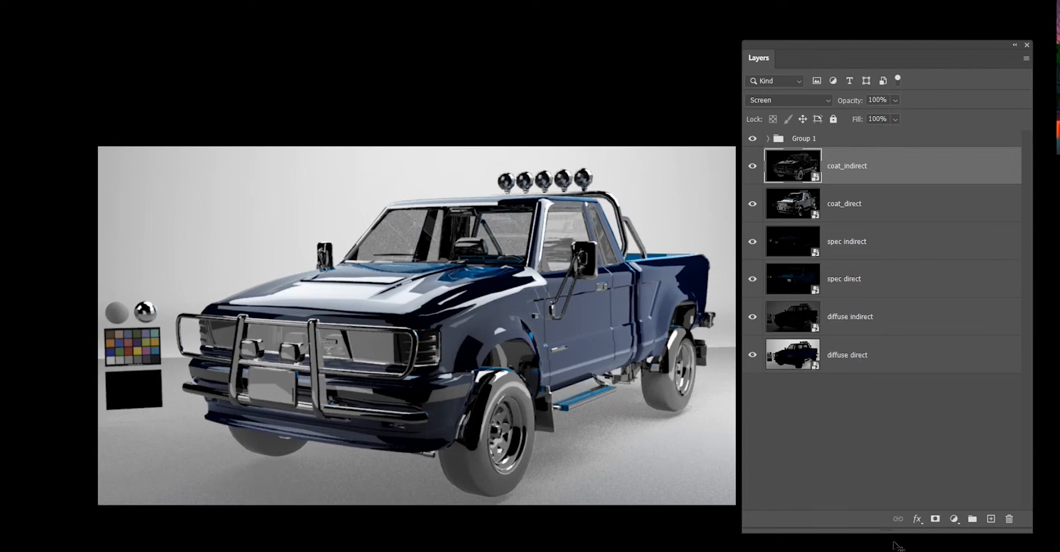
Select the diffuse, spec and coat layers once more to compare their blend modes.
left_click(853, 333)
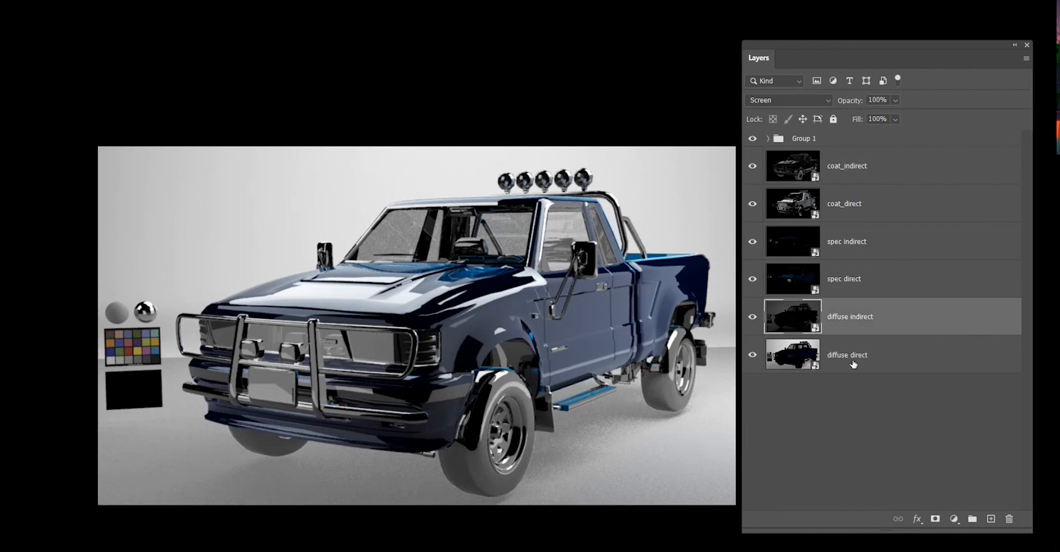
left_click(853, 365)
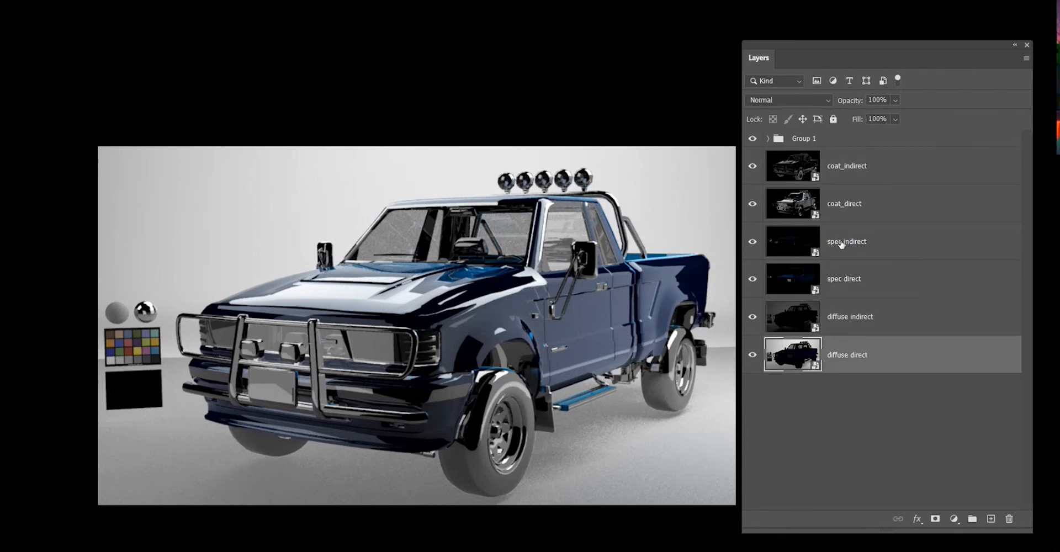
left_click(855, 320)
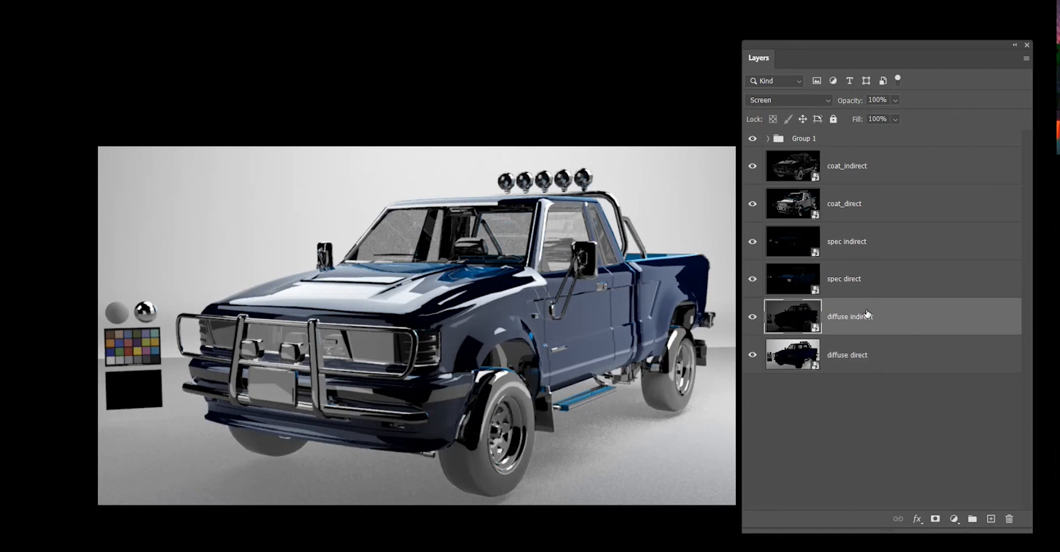
left_click(893, 251)
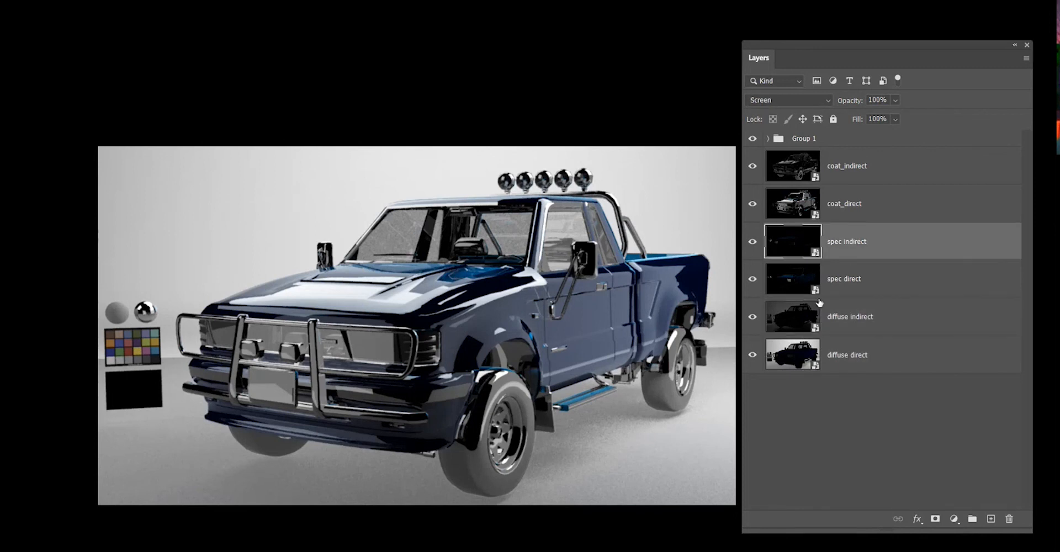
left_click(850, 199)
left_click(851, 171)
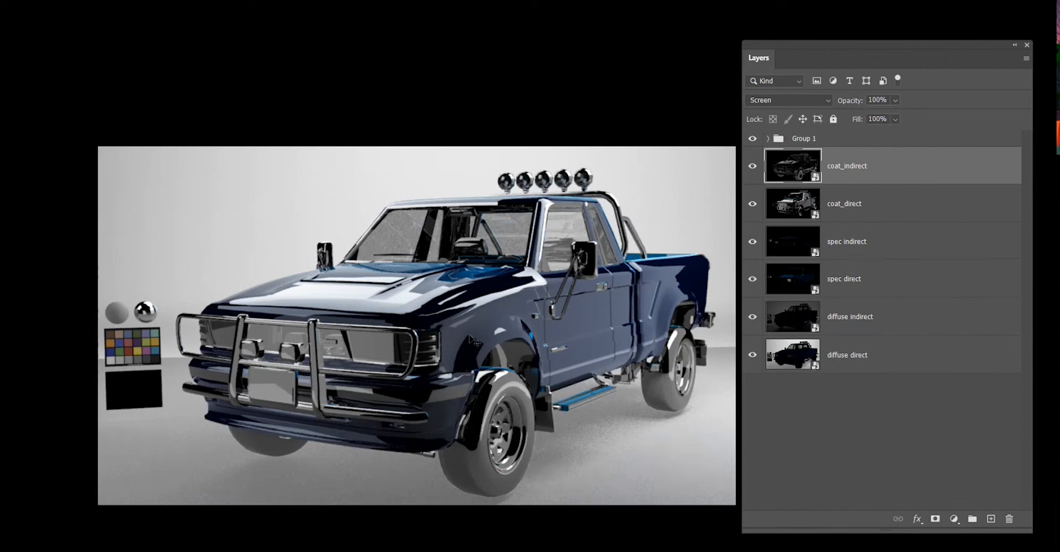
Toggle visibility of the coat, spec and diffuse layers to isolate each pass pair and compare it with the full composite.
left_click_drag(752, 165, 748, 280)
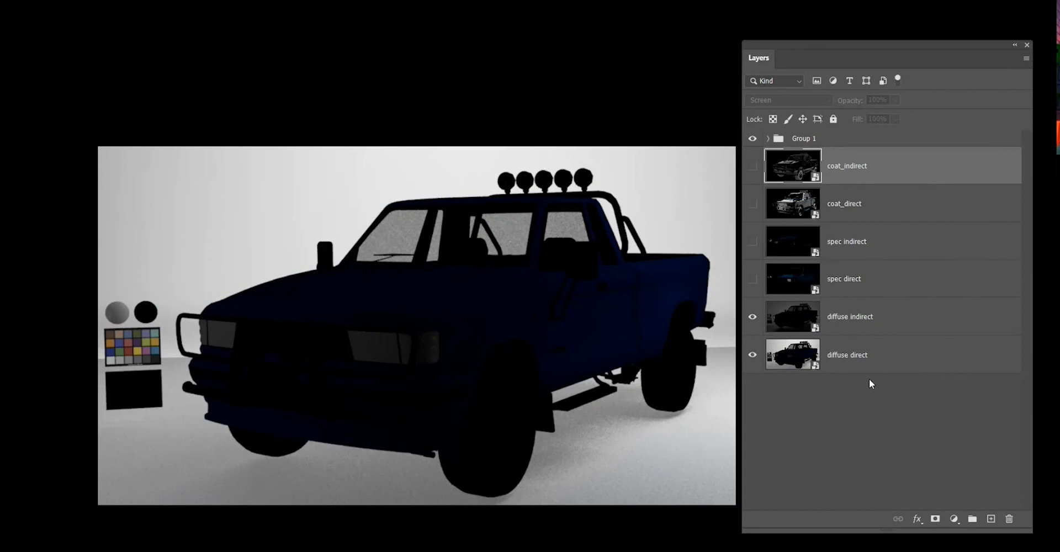
left_click_drag(753, 316, 753, 355)
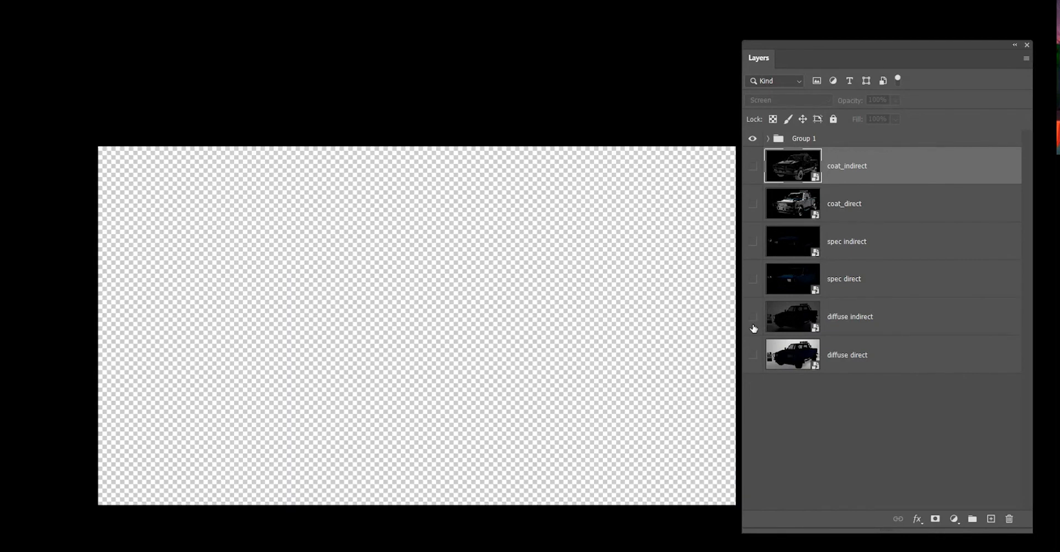
left_click(752, 243)
left_click(753, 279)
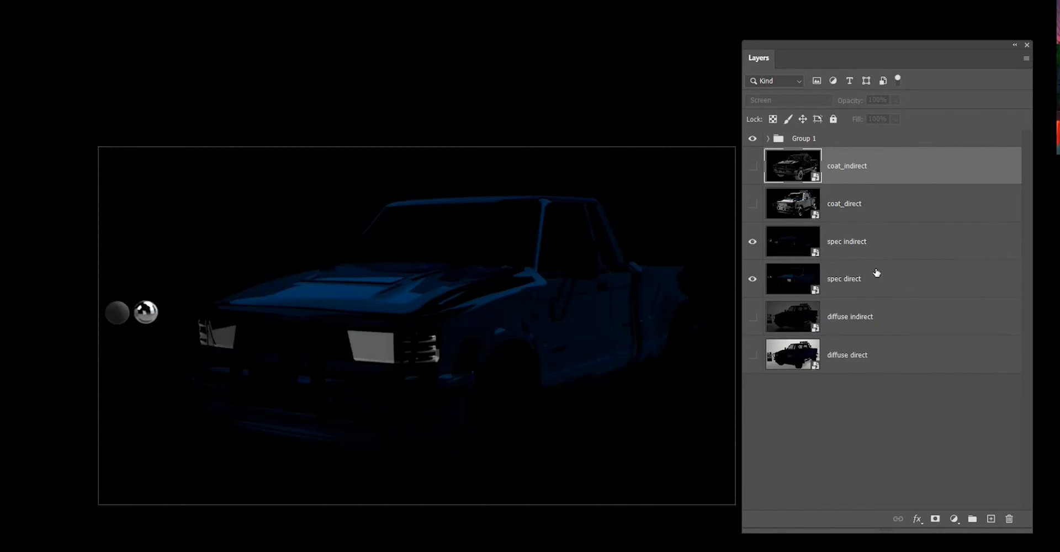
left_click(753, 243)
left_click(752, 279)
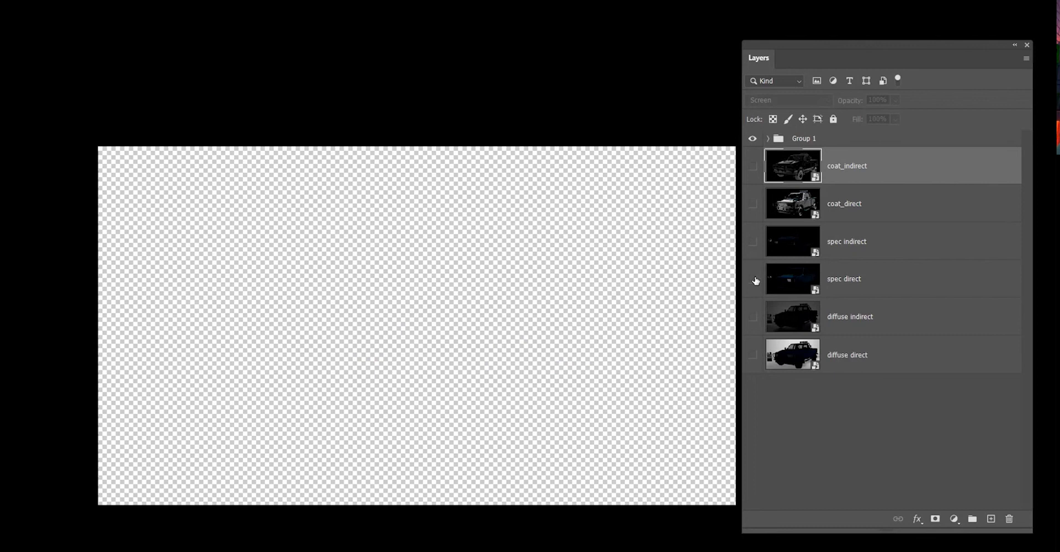
left_click(752, 166)
left_click(752, 203)
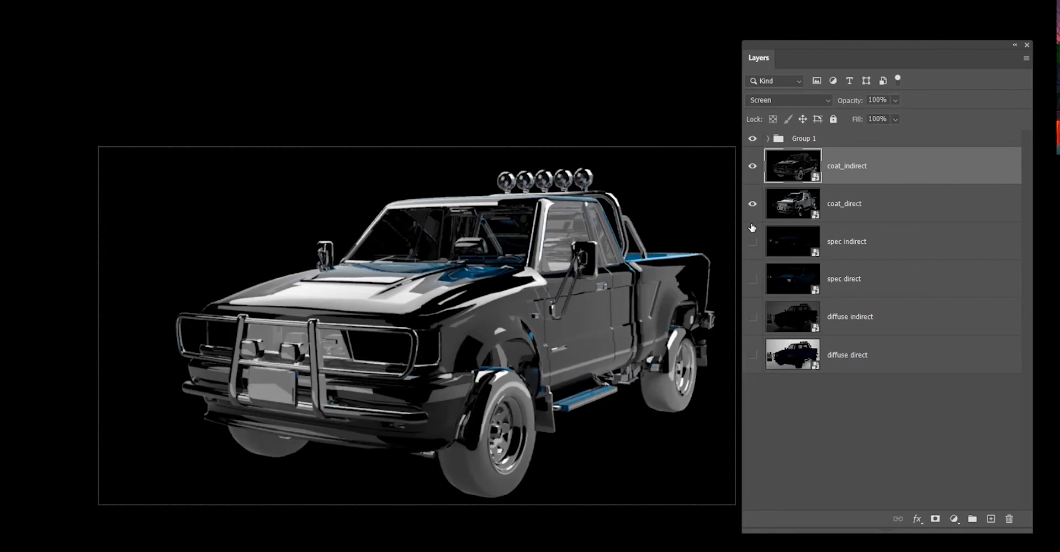
left_click_drag(753, 243, 752, 356)
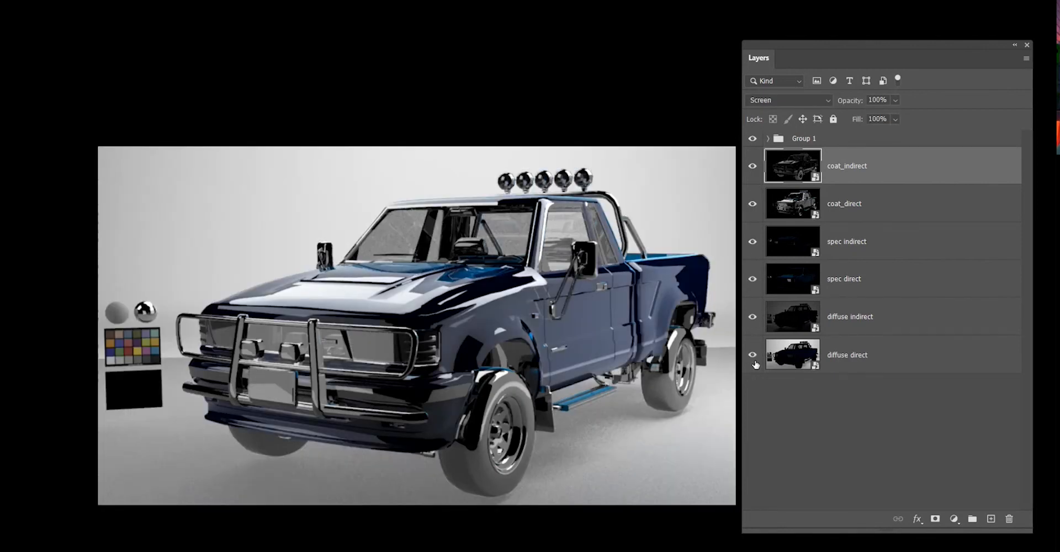
scroll(490, 360, "up", 2)
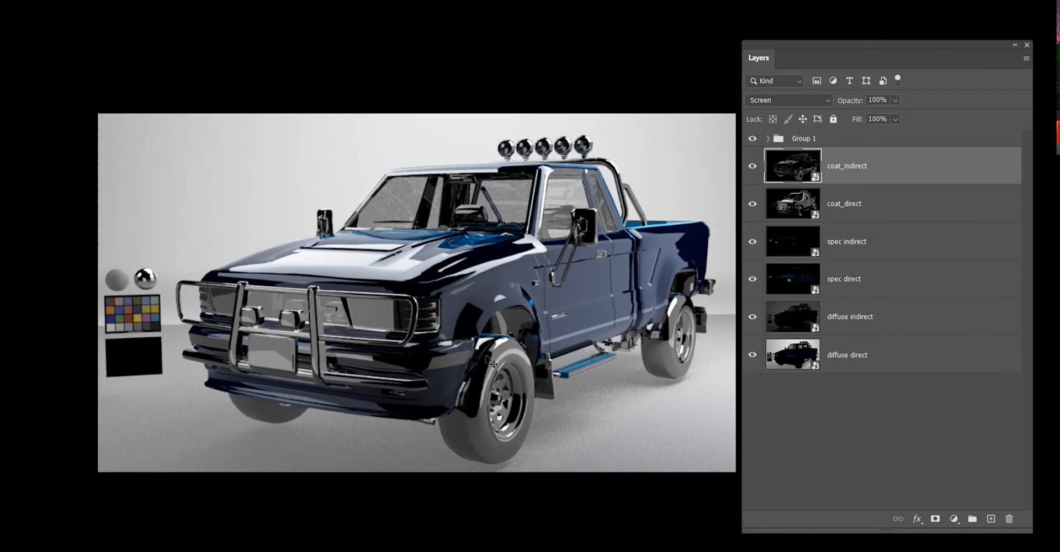
scroll(490, 360, "down", 2)
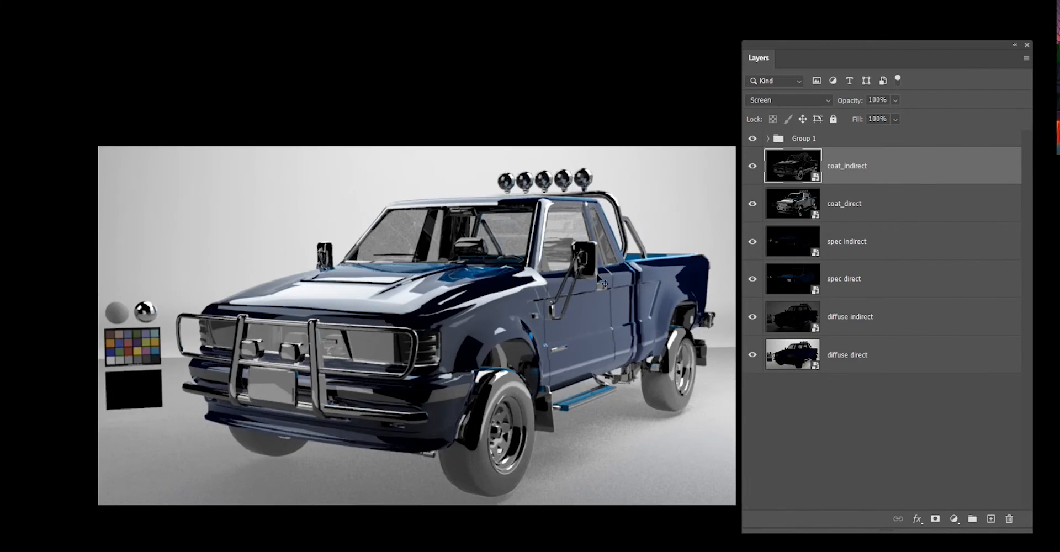
scroll(444, 349, "up", 1)
scroll(445, 349, "down", 3)
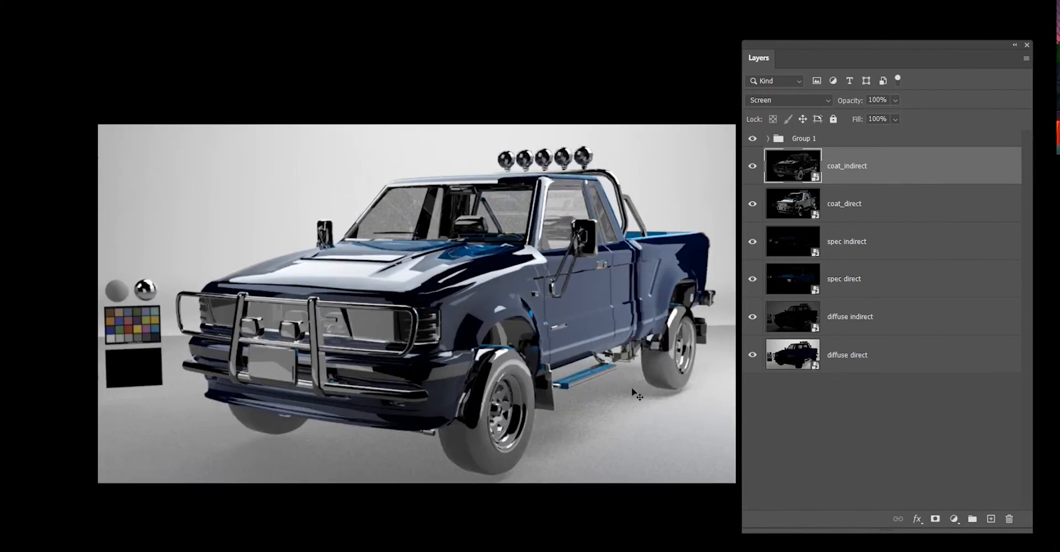
left_click(919, 345)
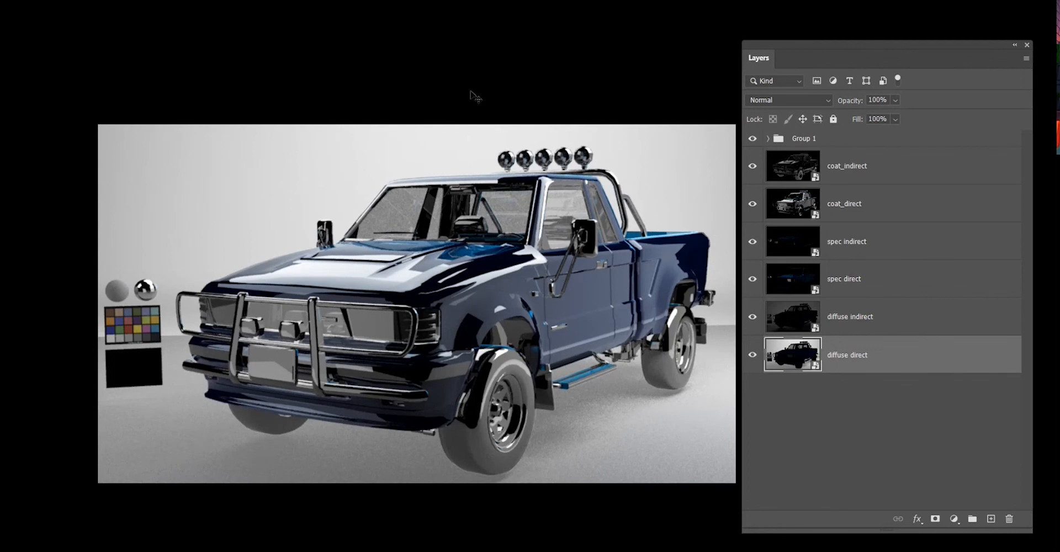
scroll(531, 176, "up", 1)
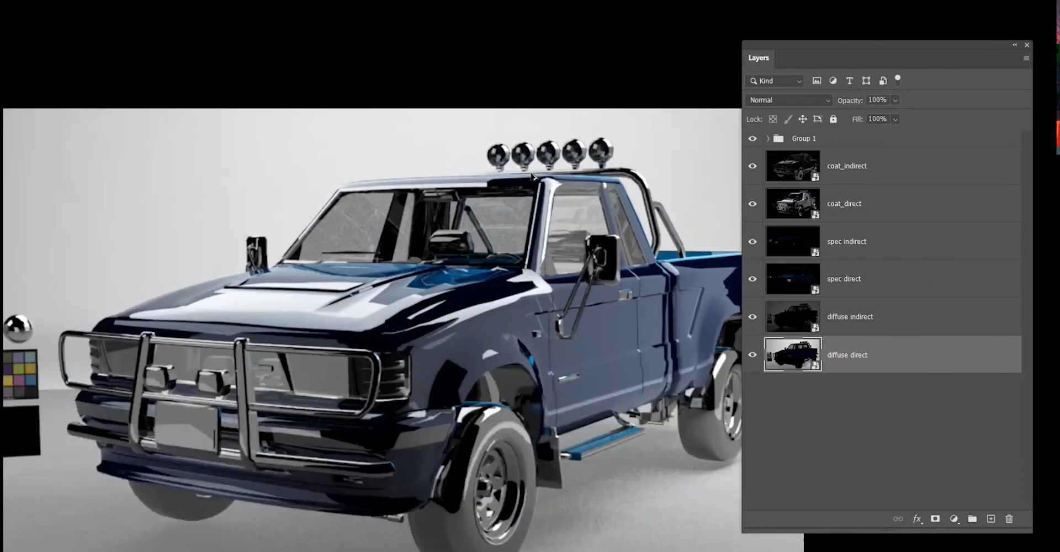
scroll(532, 176, "down", 1)
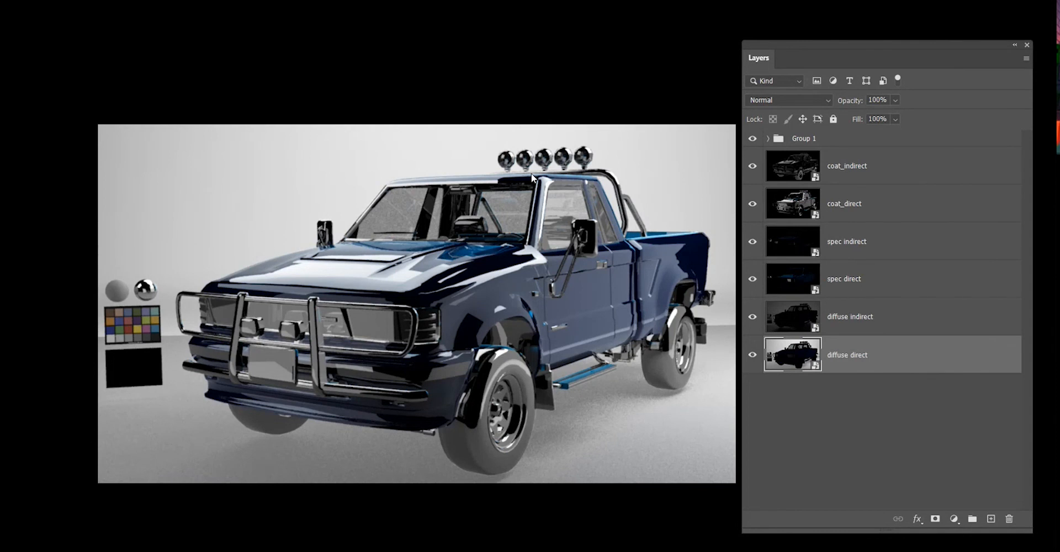
left_click(897, 419)
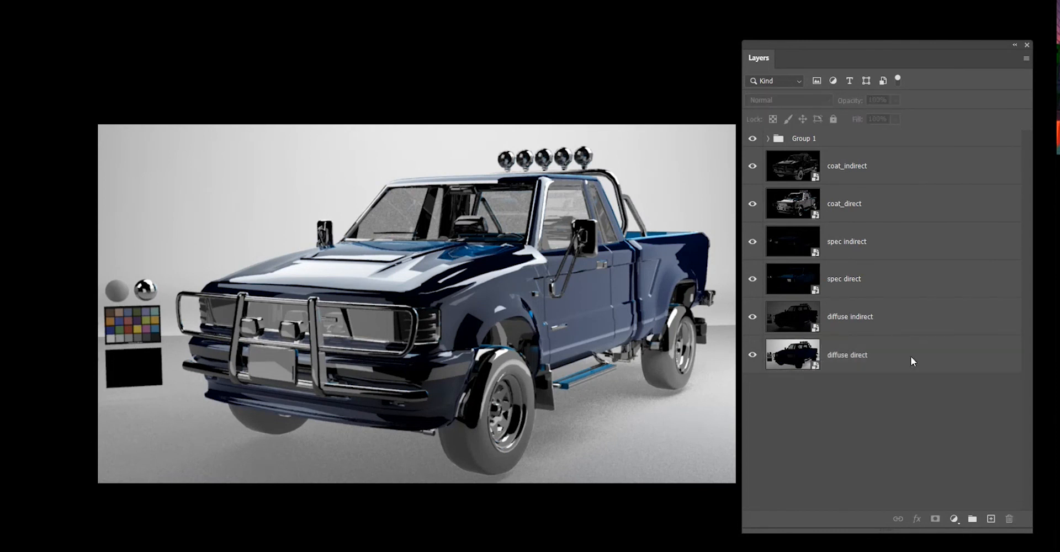
left_click(911, 356)
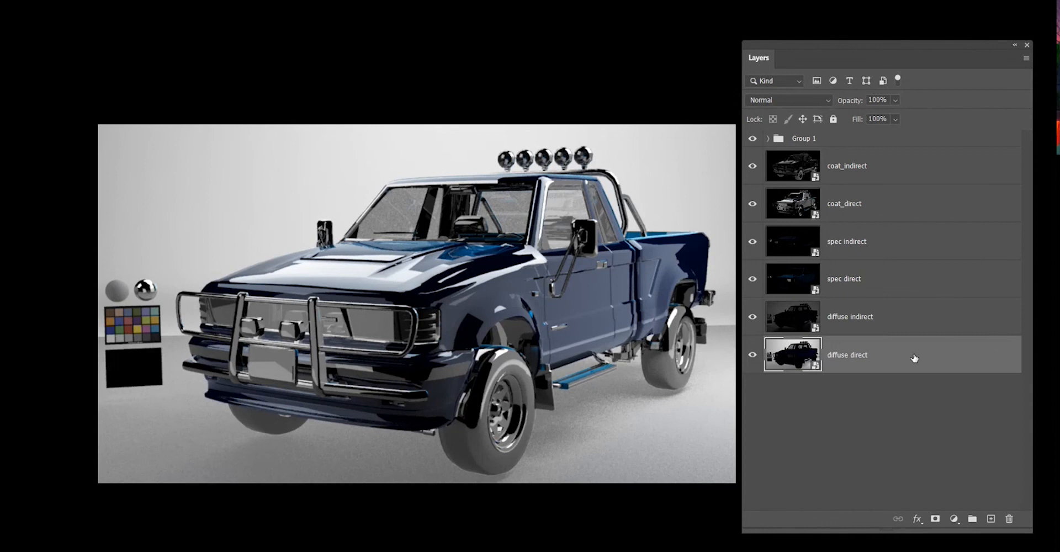
double_click(914, 358)
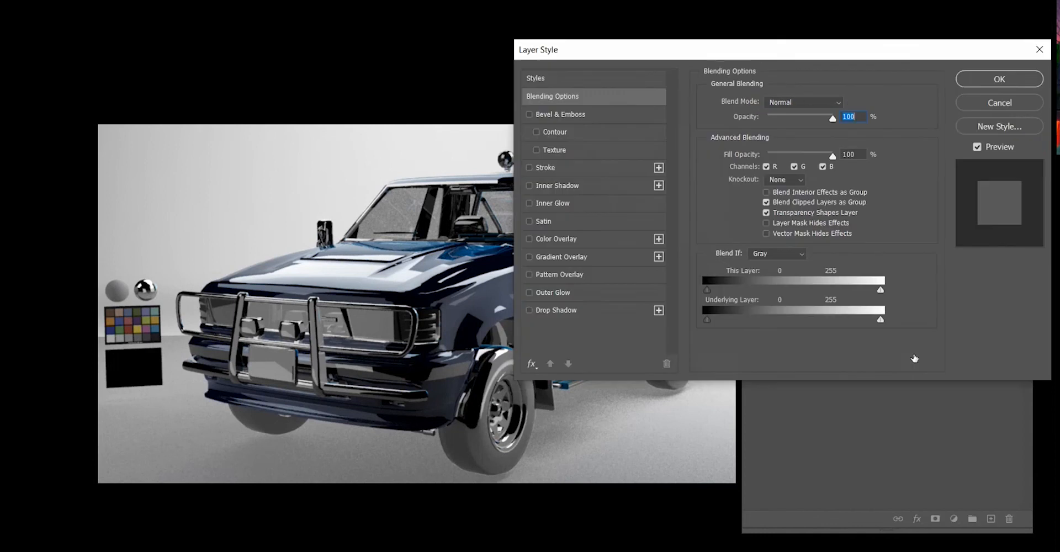
left_click(1016, 104)
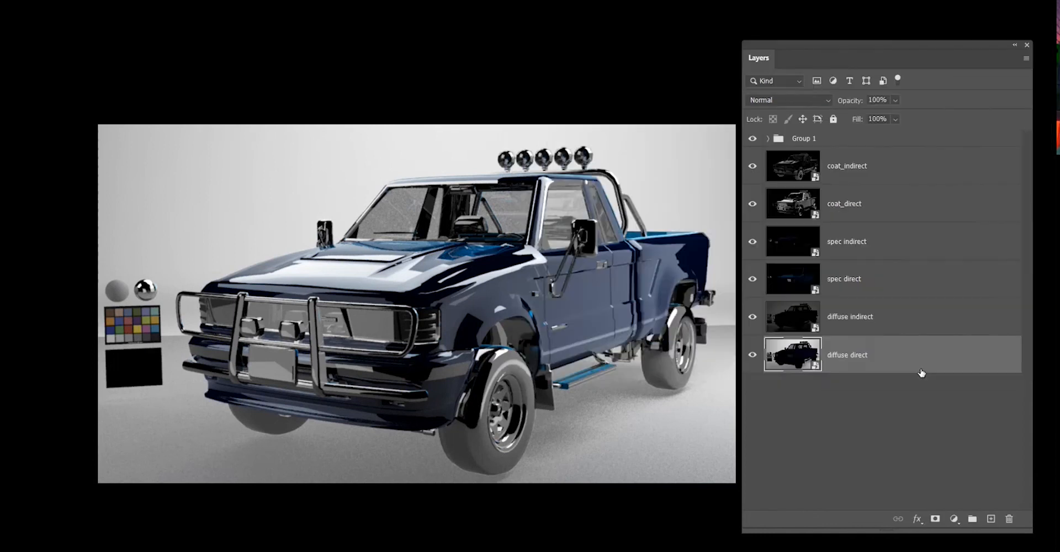
left_click(909, 469)
left_click(892, 356)
left_click(917, 520)
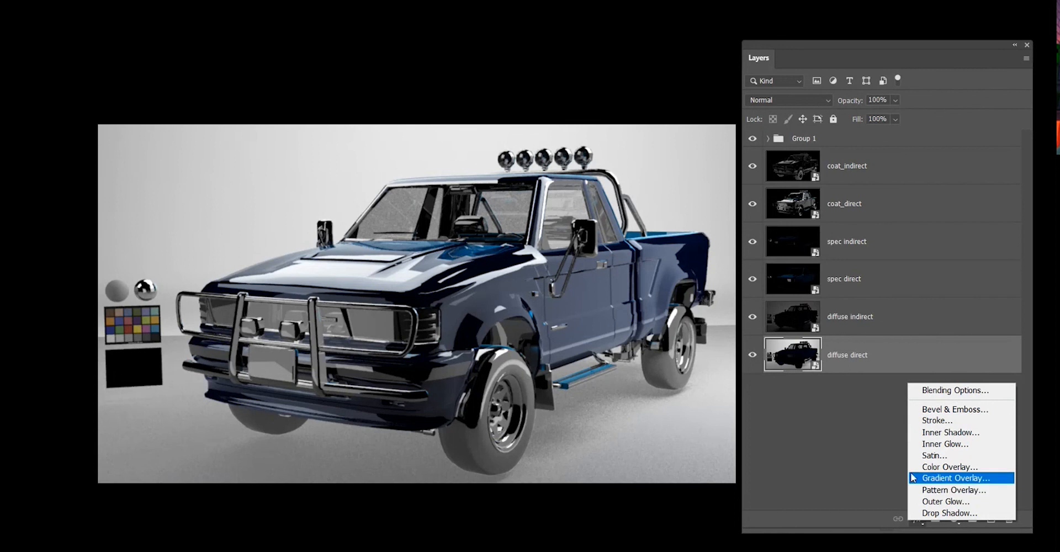
left_click(788, 418)
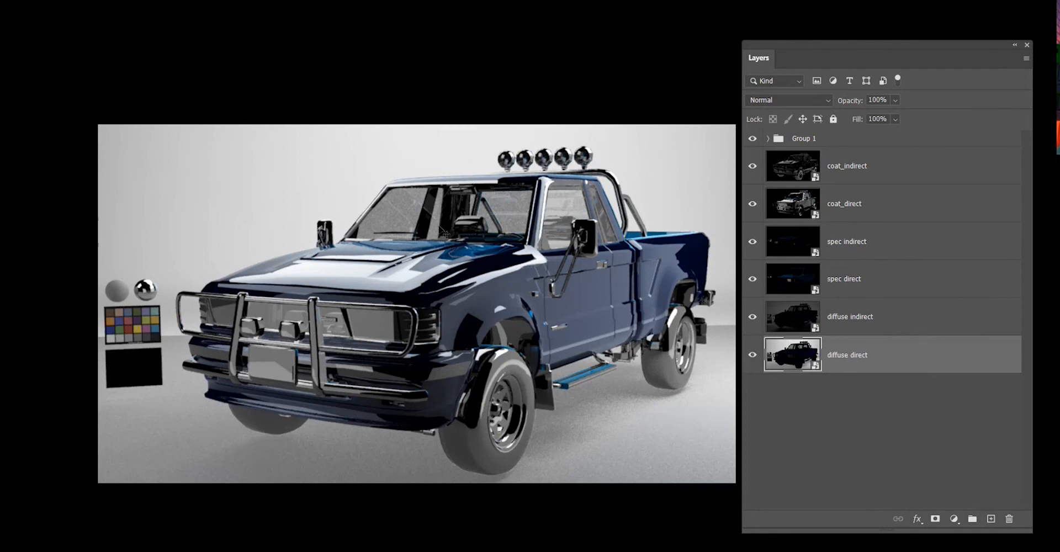
Try a Hue/Saturation adjustment on the diffuse direct layer with saturation +63 and hue shifted to -180.
left_click(886, 377)
left_click(886, 364)
key("ctrl+u")
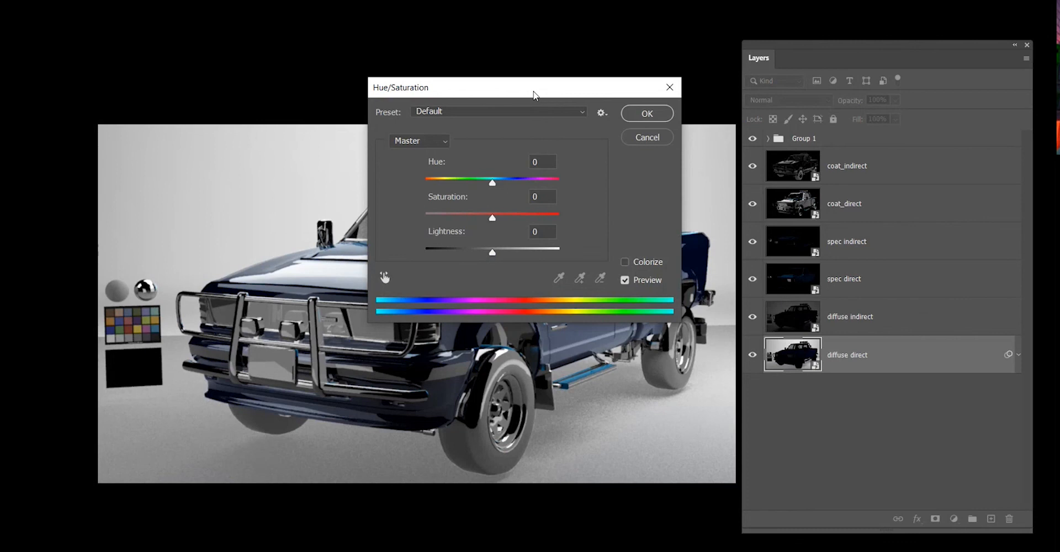
left_click_drag(532, 97, 828, 99)
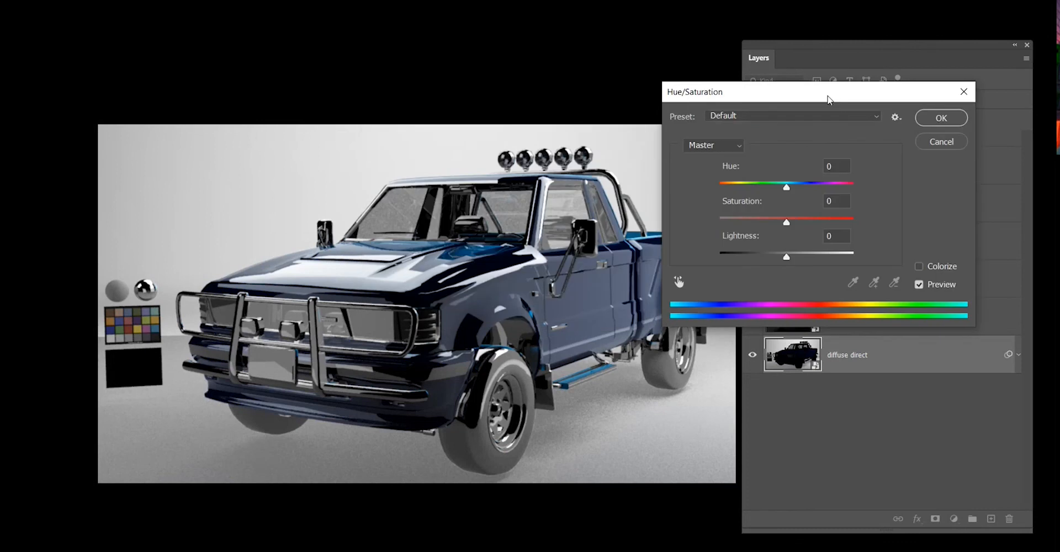
left_click_drag(828, 99, 865, 271)
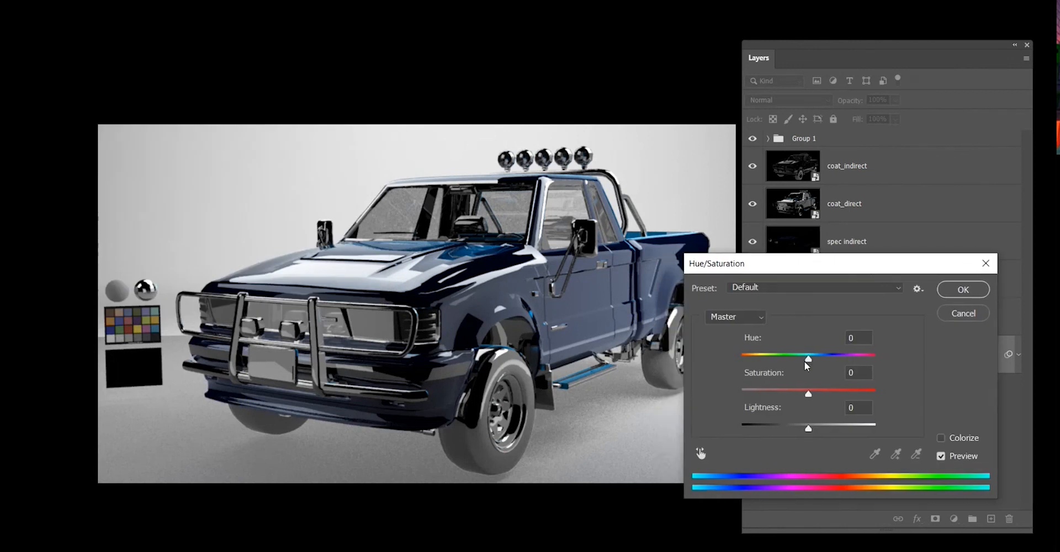
mouse_move(808, 358)
left_mouse_down()
mouse_move(779, 359)
mouse_move(770, 372)
mouse_move(890, 366)
mouse_move(816, 390)
mouse_move(838, 392)
mouse_move(840, 380)
mouse_move(795, 359)
mouse_move(831, 358)
mouse_move(807, 379)
mouse_move(828, 381)
mouse_move(795, 387)
mouse_move(823, 389)
mouse_move(721, 405)
mouse_move(752, 366)
mouse_move(837, 355)
mouse_move(760, 360)
left_mouse_up()
mouse_move(760, 365)
left_mouse_down()
mouse_move(743, 364)
mouse_move(897, 365)
mouse_move(812, 360)
mouse_move(813, 374)
left_mouse_up()
key("shift+Tab")
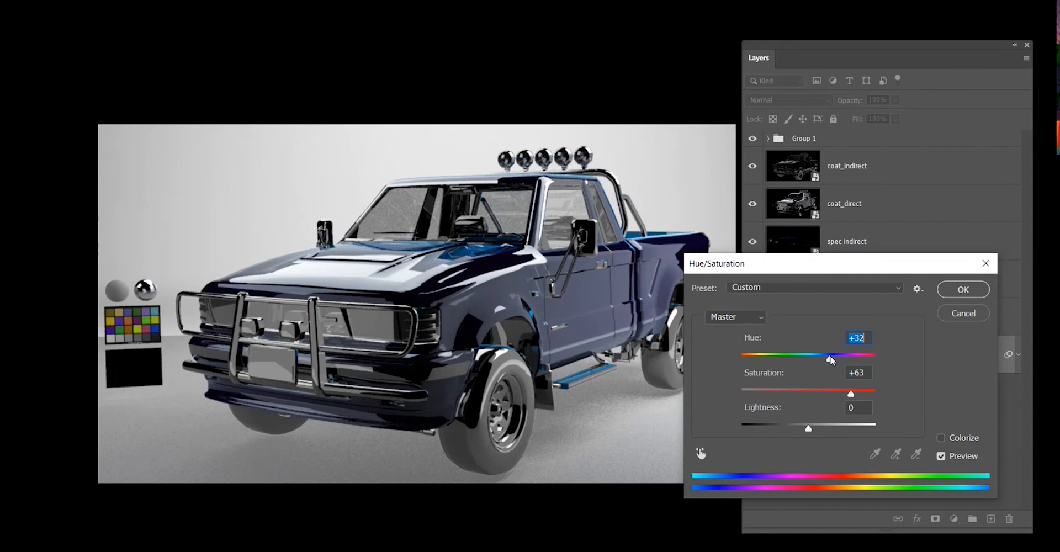
type("-145")
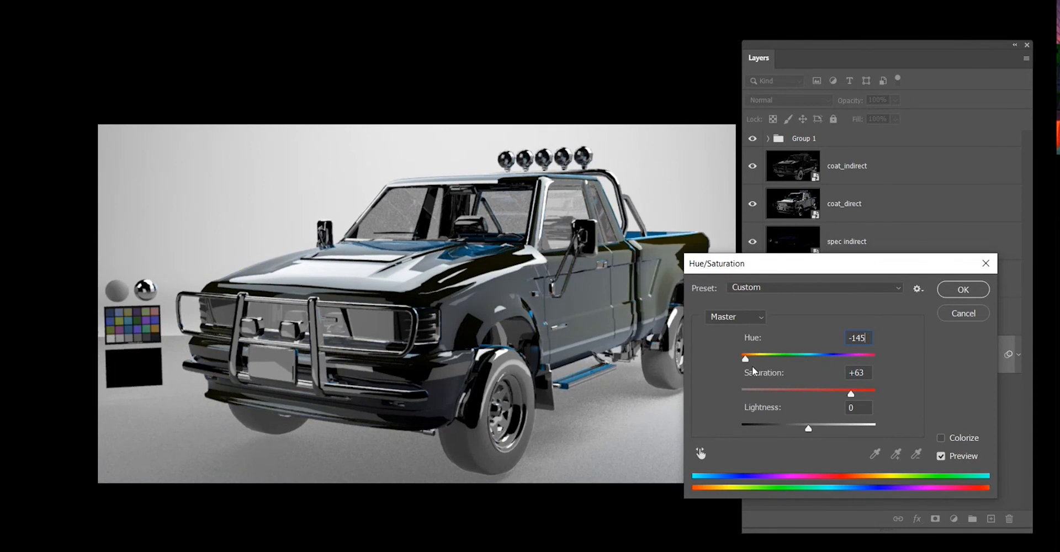
left_click_drag(746, 359, 819, 360)
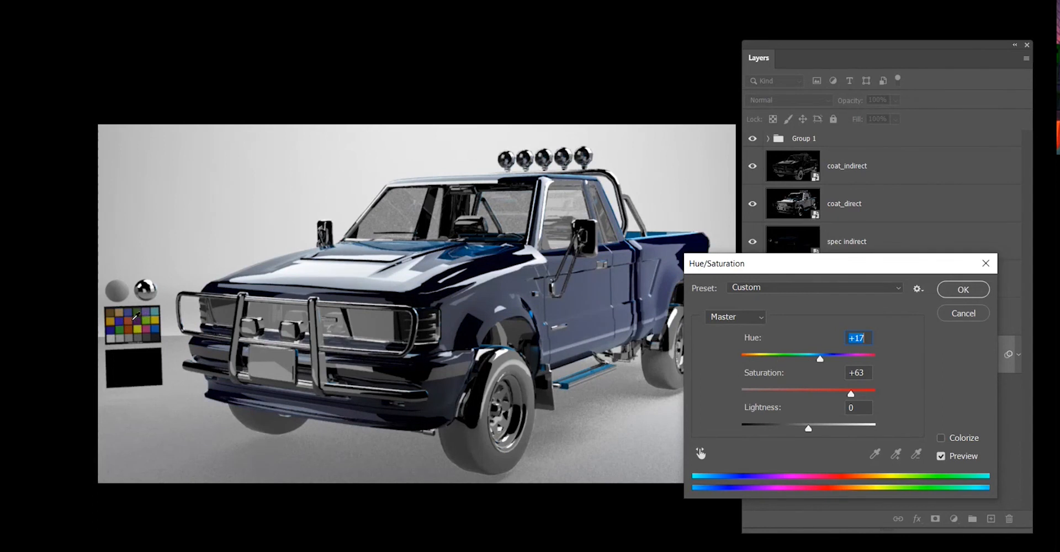
left_click_drag(821, 360, 739, 360)
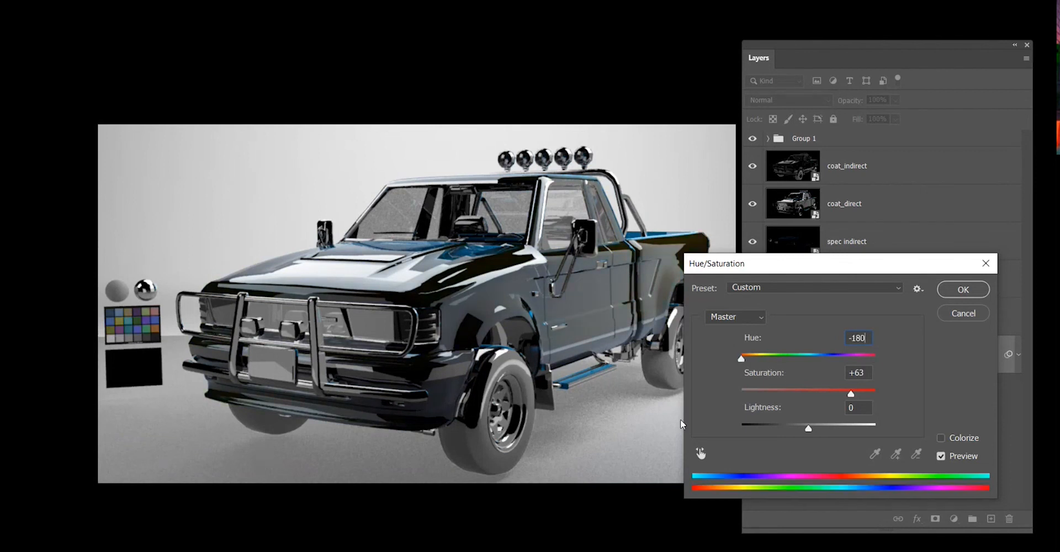
left_click(960, 318)
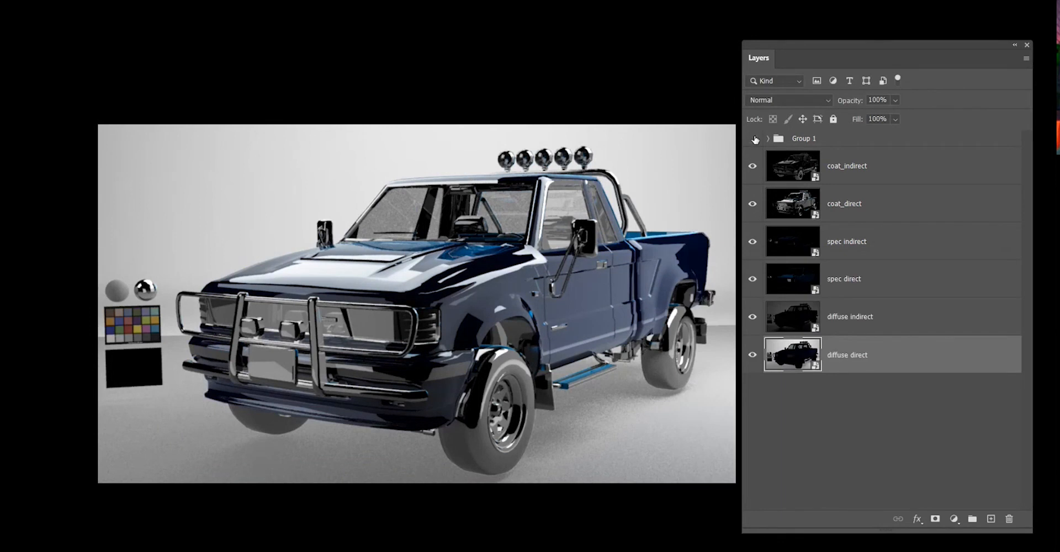
Hide Group 1 and every pass layer except diffuse direct.
left_click(752, 138)
left_click(754, 164)
left_click(753, 204)
left_click(752, 241)
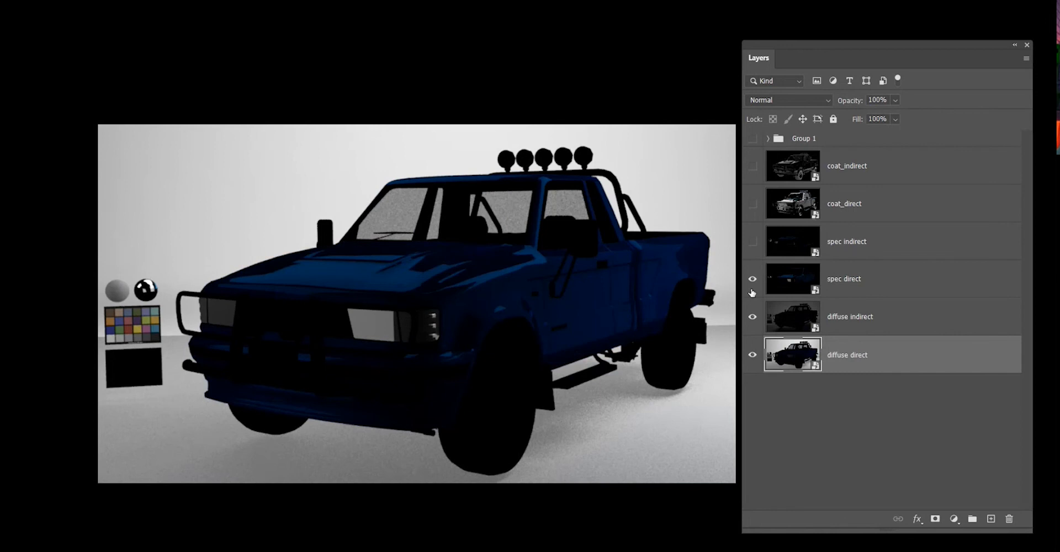
left_click(752, 279)
left_click(753, 317)
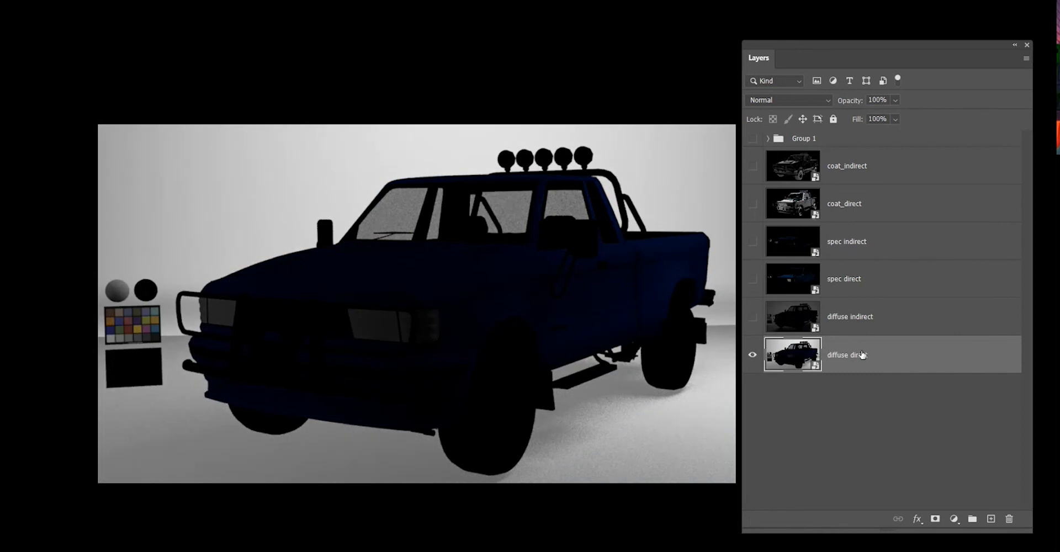
Set the diffuse direct layer's blend mode to Normal.
left_click(843, 386)
left_click(854, 360)
left_click(790, 100)
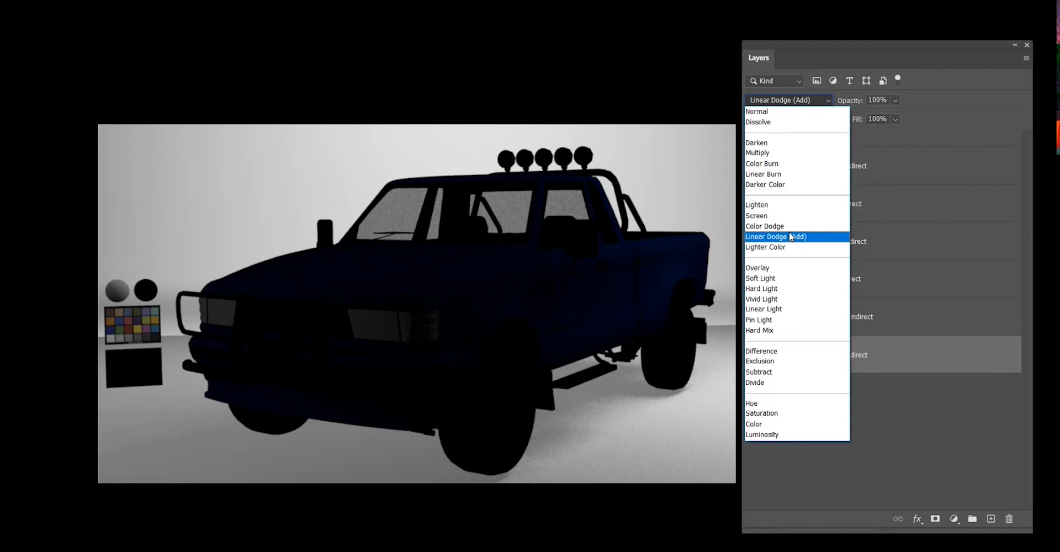
left_click(762, 218)
left_click(787, 102)
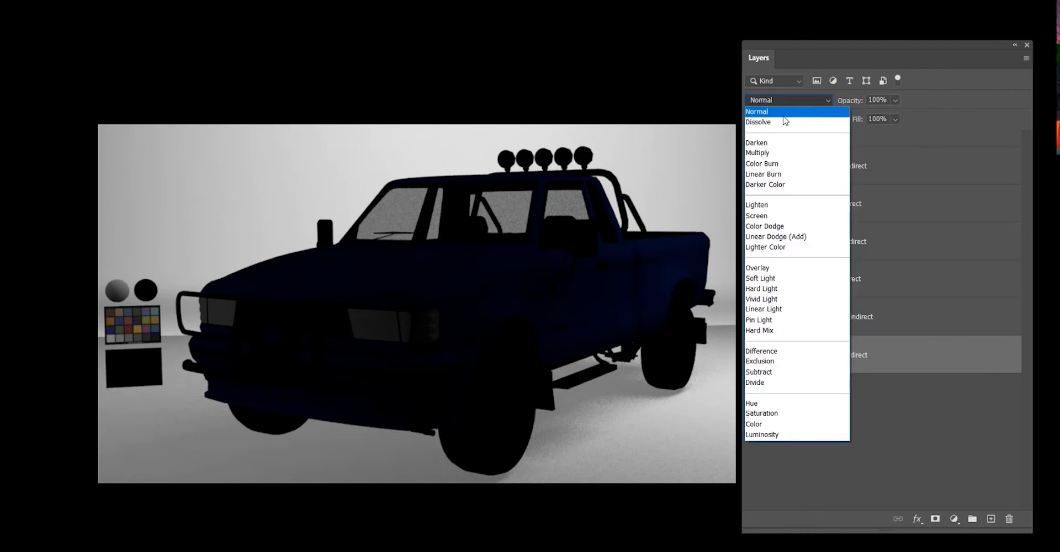
left_click(773, 109)
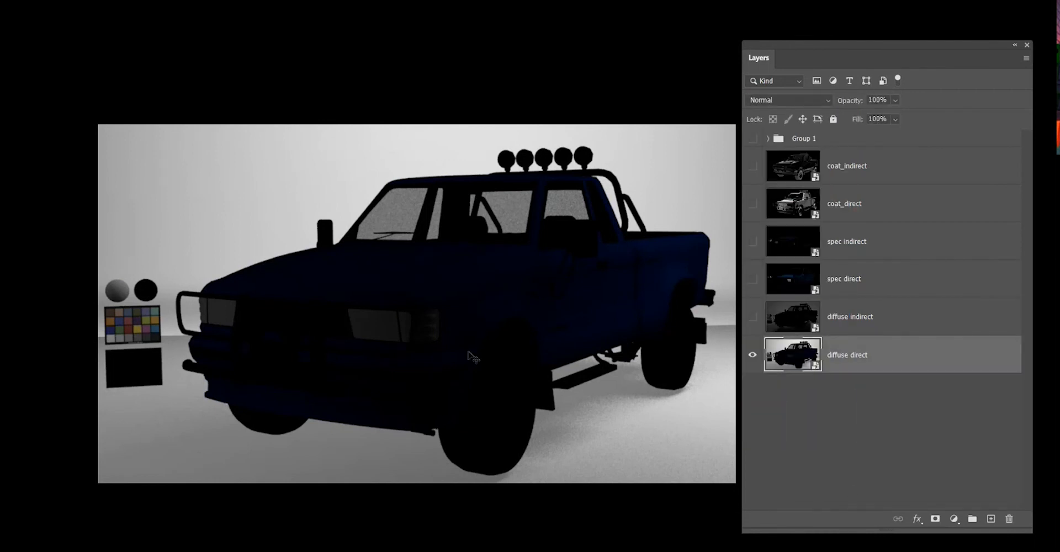
Apply a Hue/Saturation adjustment to the diffuse direct layer with hue set to -117.
key("ctrl+u")
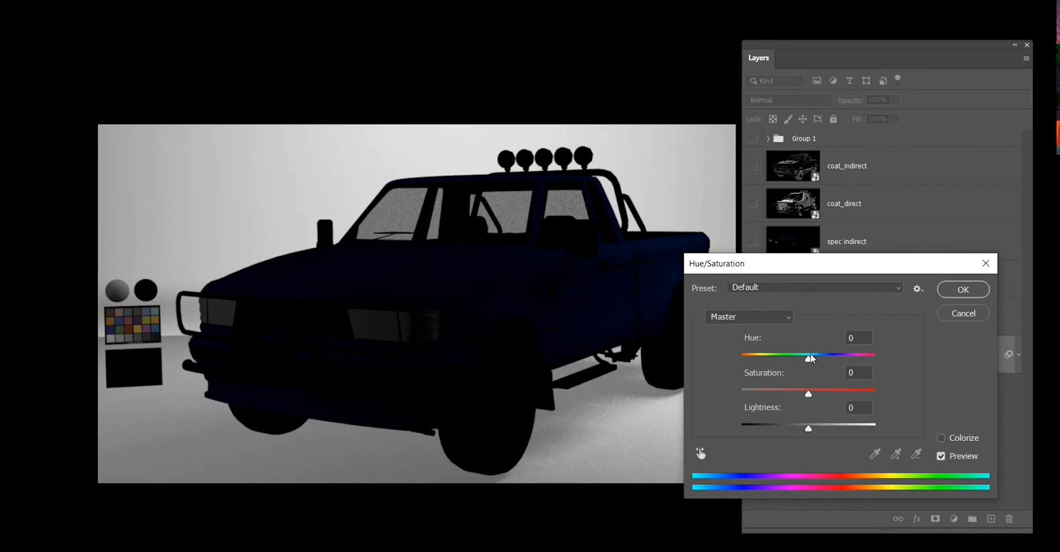
left_click_drag(809, 358, 751, 359)
left_click_drag(775, 265, 829, 108)
left_click_drag(795, 202, 890, 228)
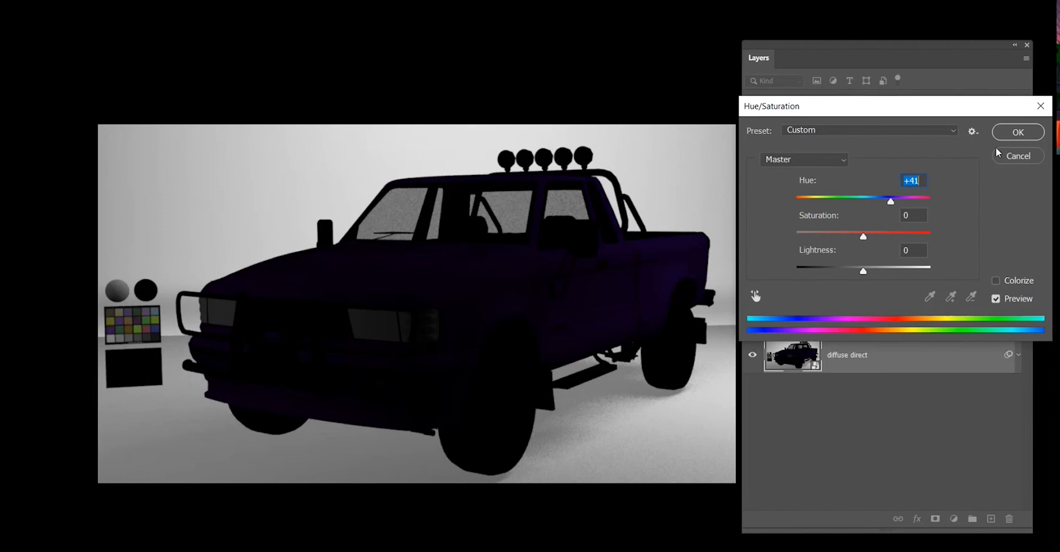
left_click_drag(890, 202, 815, 209)
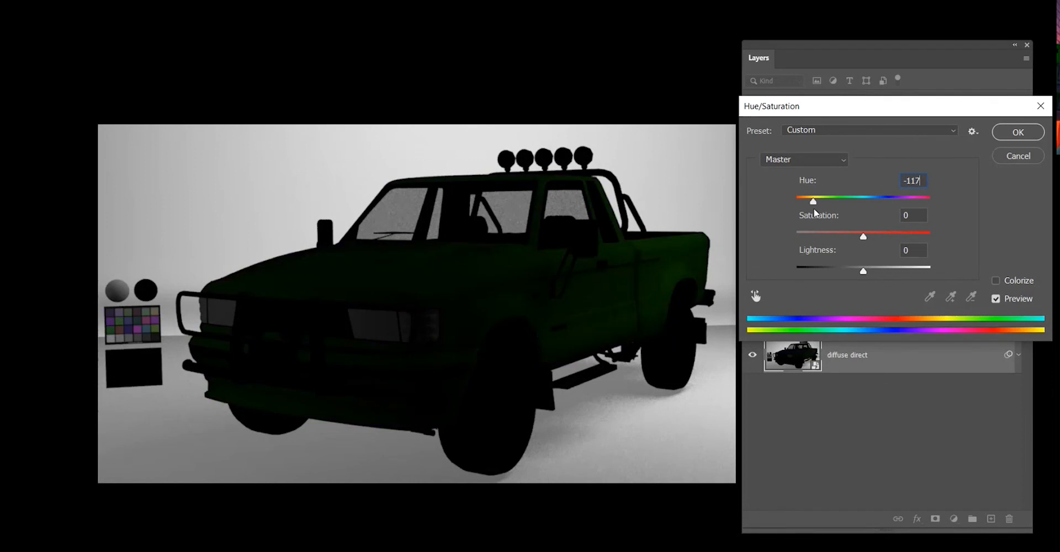
left_click(1007, 131)
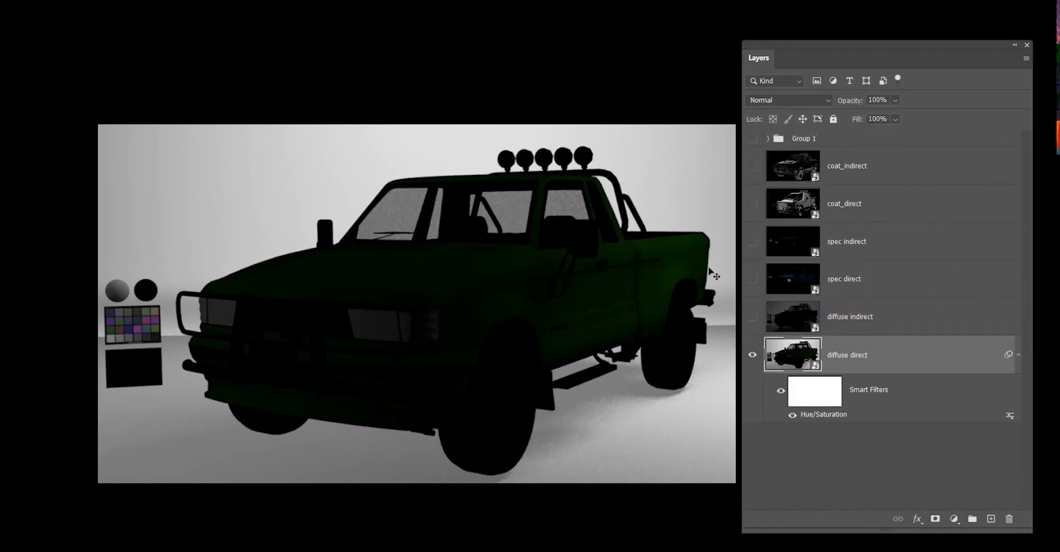
Show the diffuse indirect, spec direct, spec indirect, coat_direct and coat_indirect layers again.
left_click(752, 317)
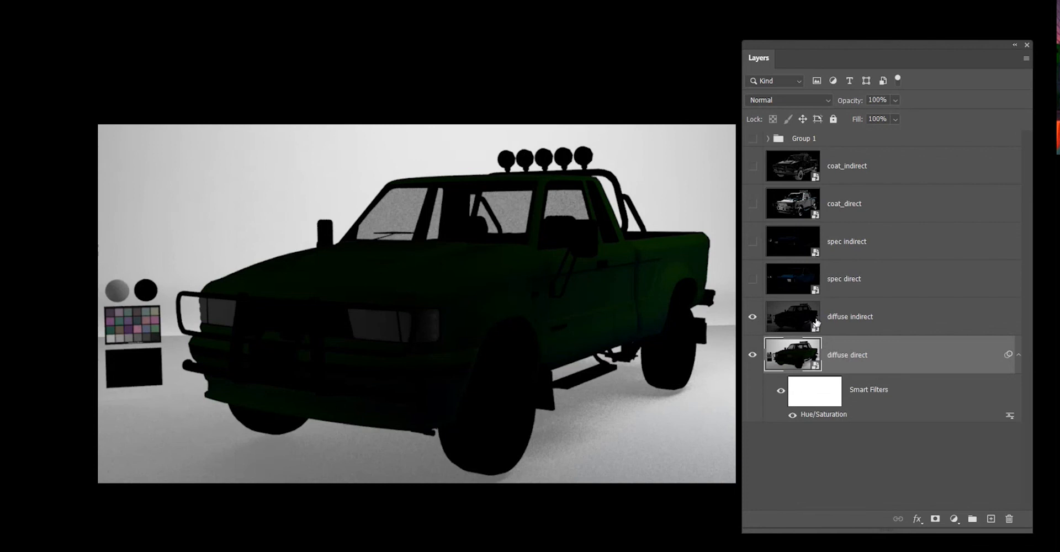
left_click(752, 281)
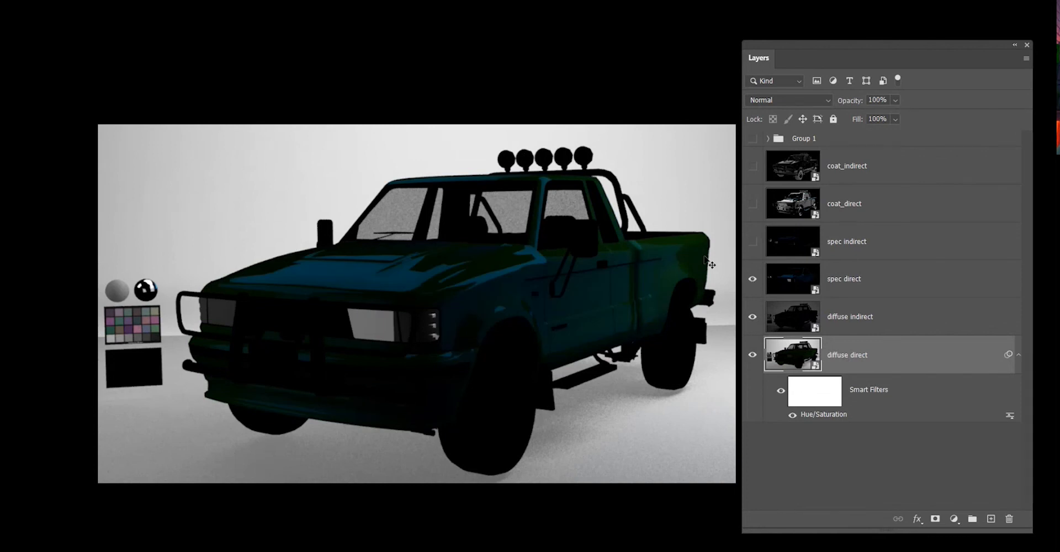
left_click(751, 242)
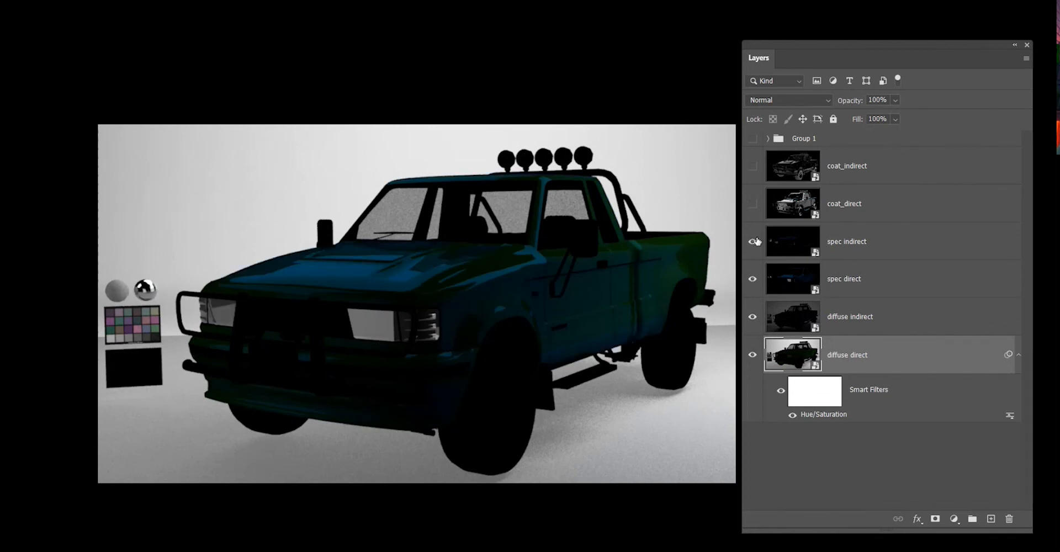
left_click(753, 205)
left_click(751, 166)
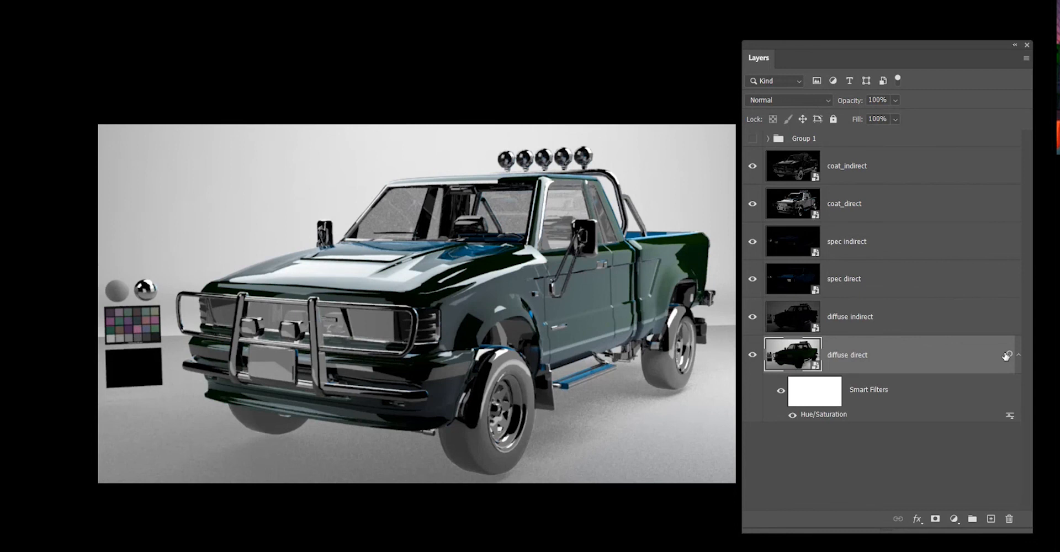
Reopen the Hue/Saturation smart filter settings on the diffuse direct layer to review them.
left_click(842, 394)
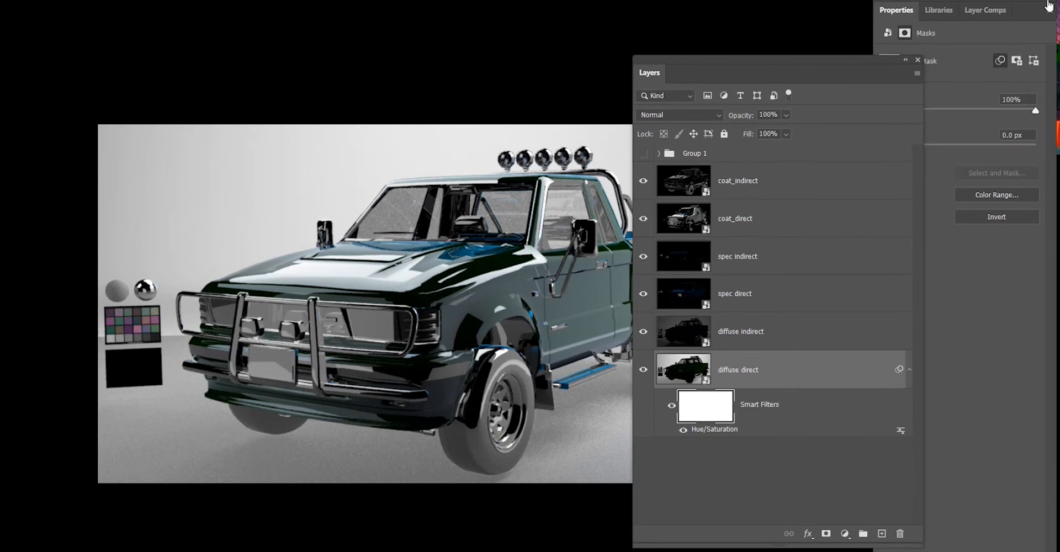
left_click(1050, 4)
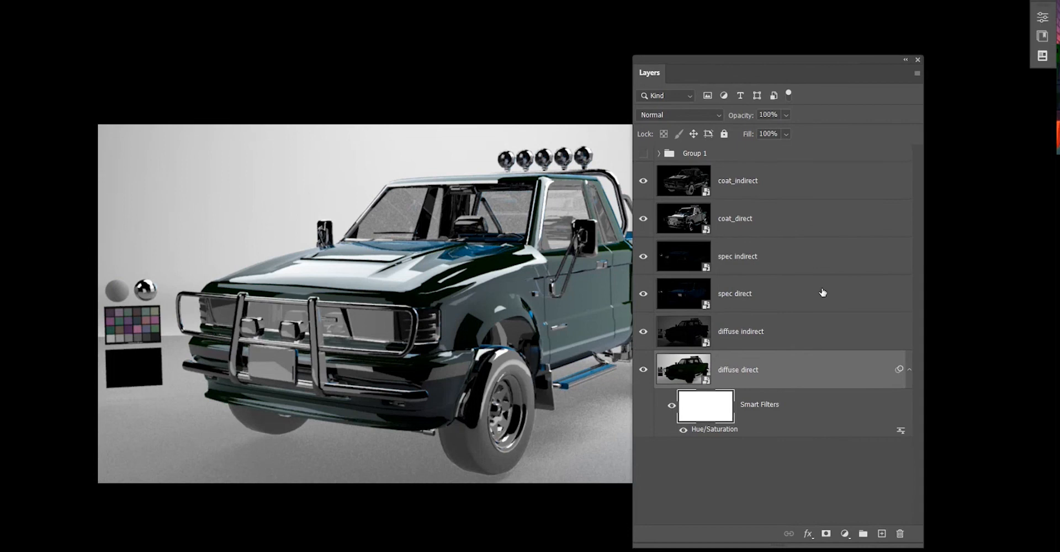
left_click(758, 453)
left_click(761, 410)
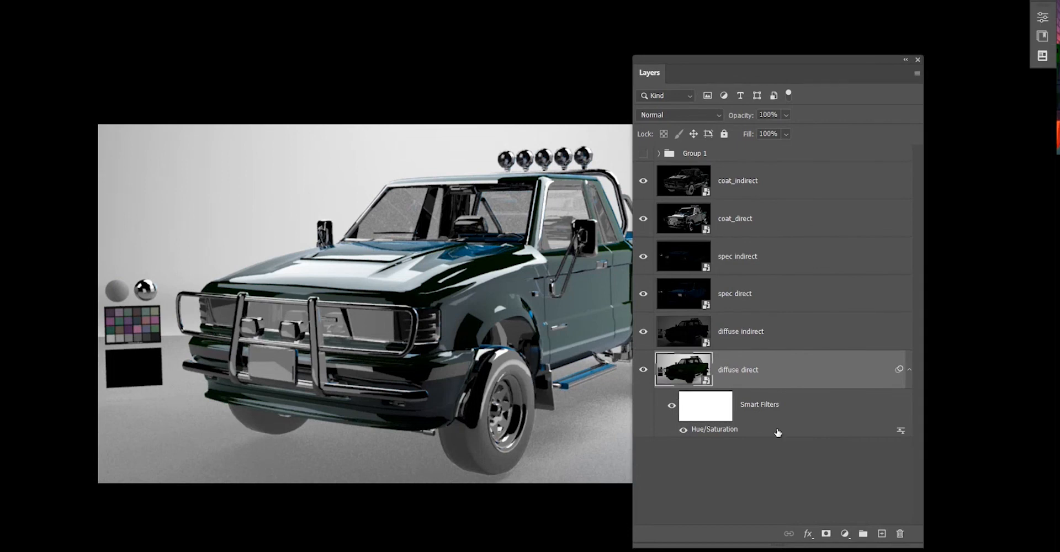
double_click(719, 430)
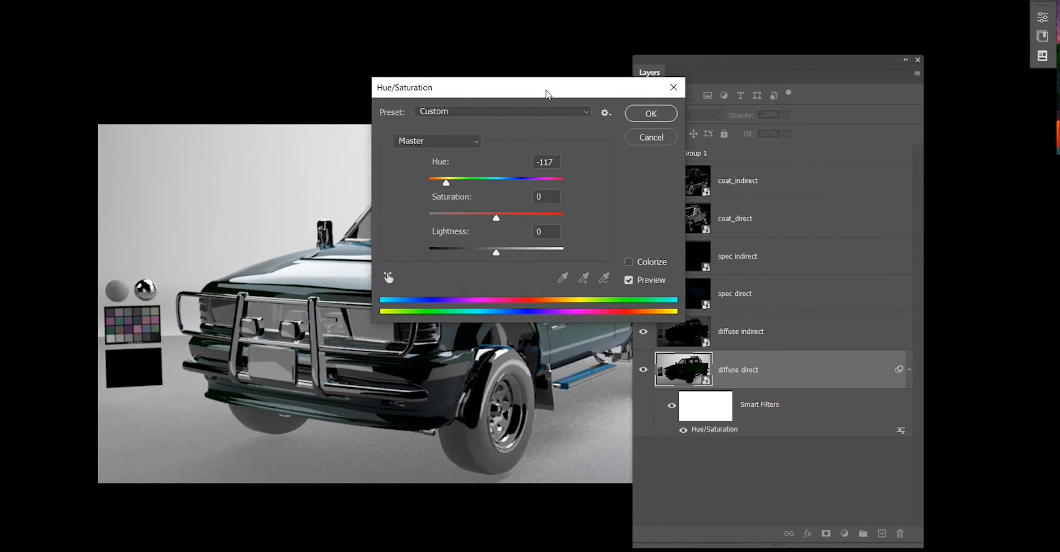
left_click_drag(546, 90, 856, 111)
left_click(970, 155)
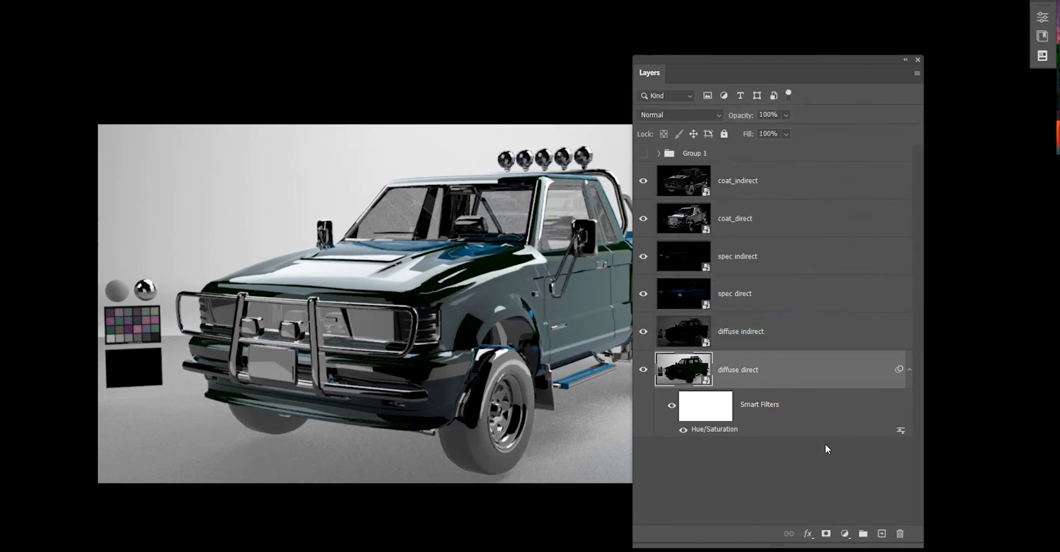
Delete the smart filter mask, then undo four times to remove the Hue/Saturation smart filter.
right_click(868, 373)
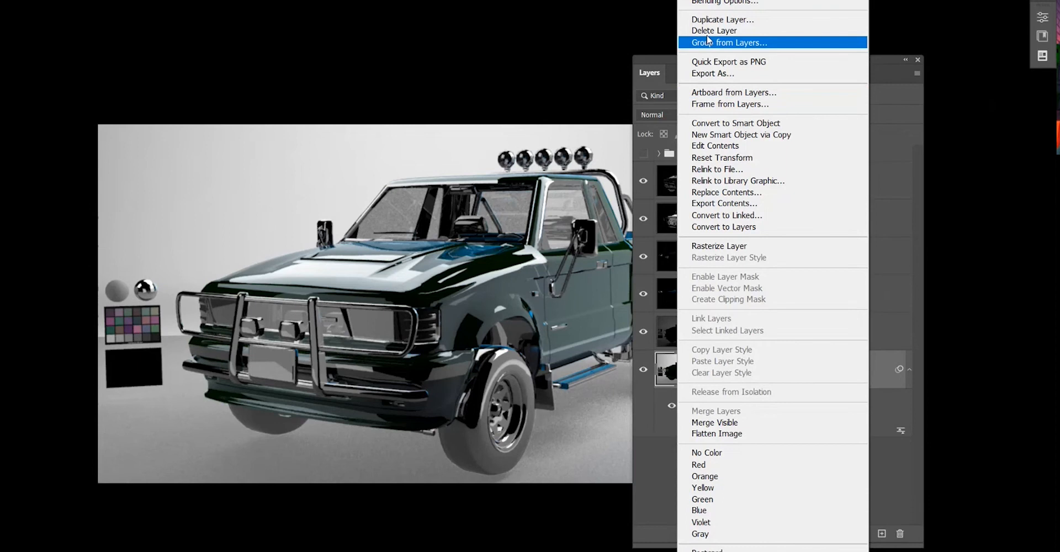
left_click(889, 451)
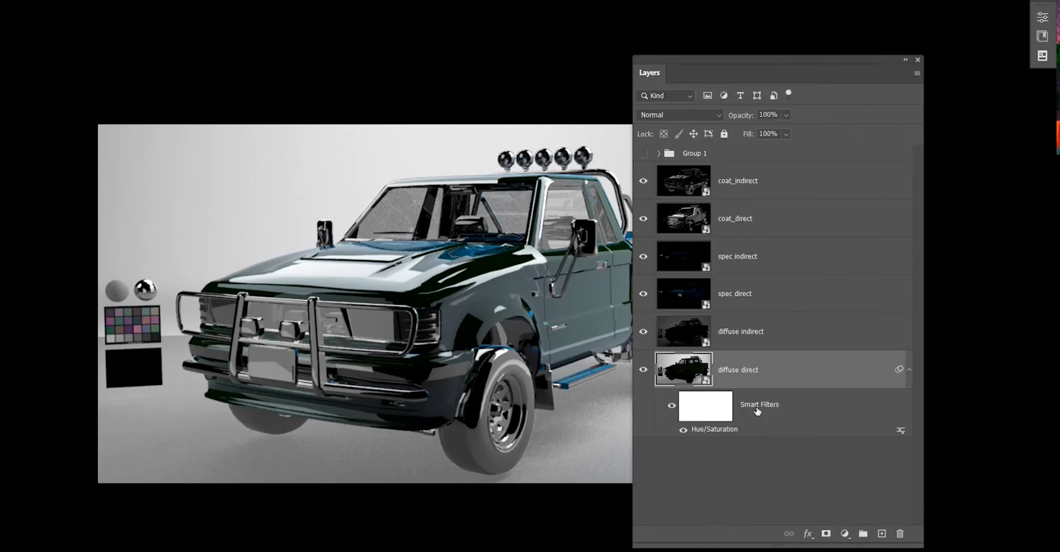
left_click(688, 418)
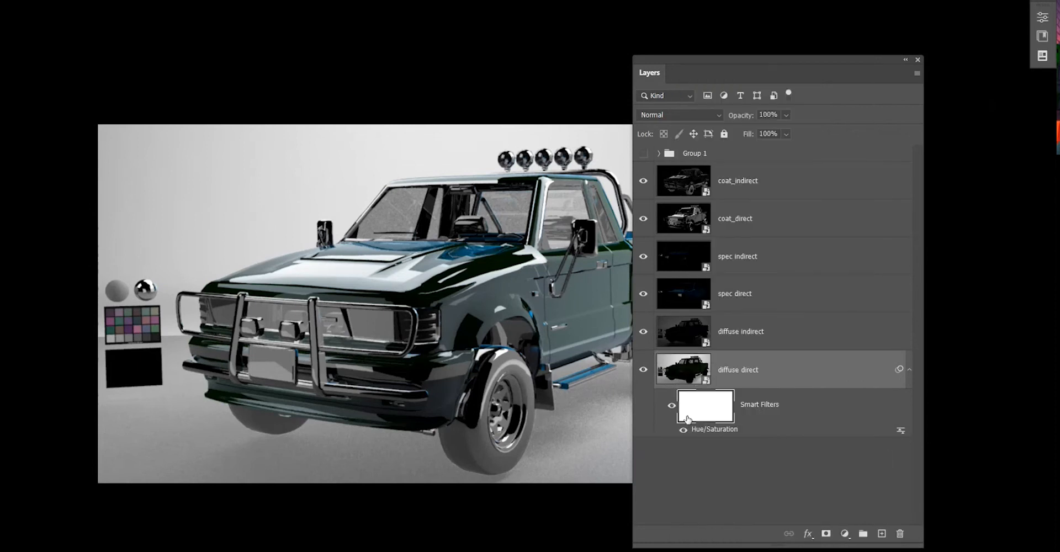
key("Delete")
key("ctrl+z")
key("ctrl+z")
key("ctrl+z")
key("ctrl+z")
key("ctrl+z")
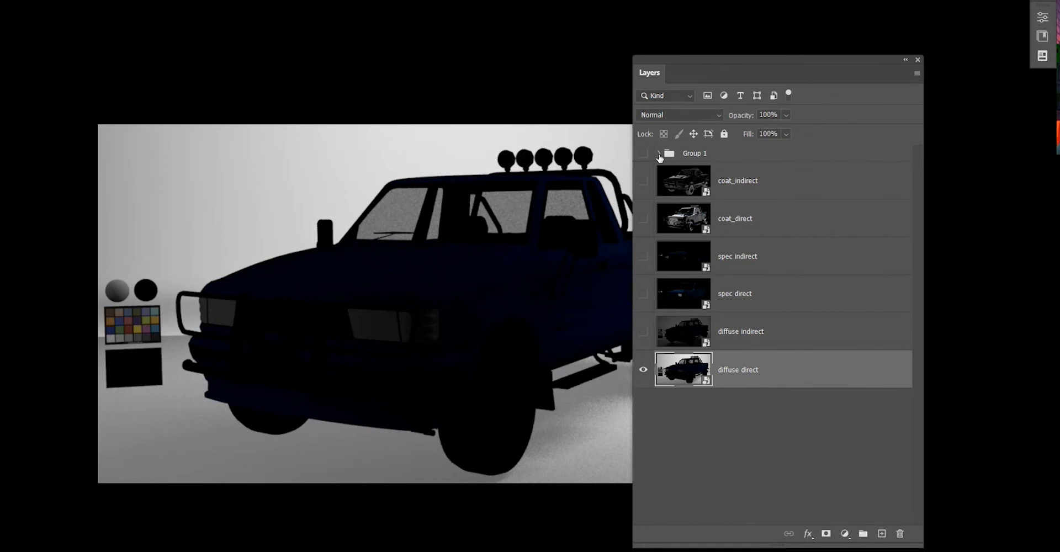
Turn visibility back on for diffuse indirect, spec direct, spec indirect, coat_direct and coat_indirect.
left_click(643, 332)
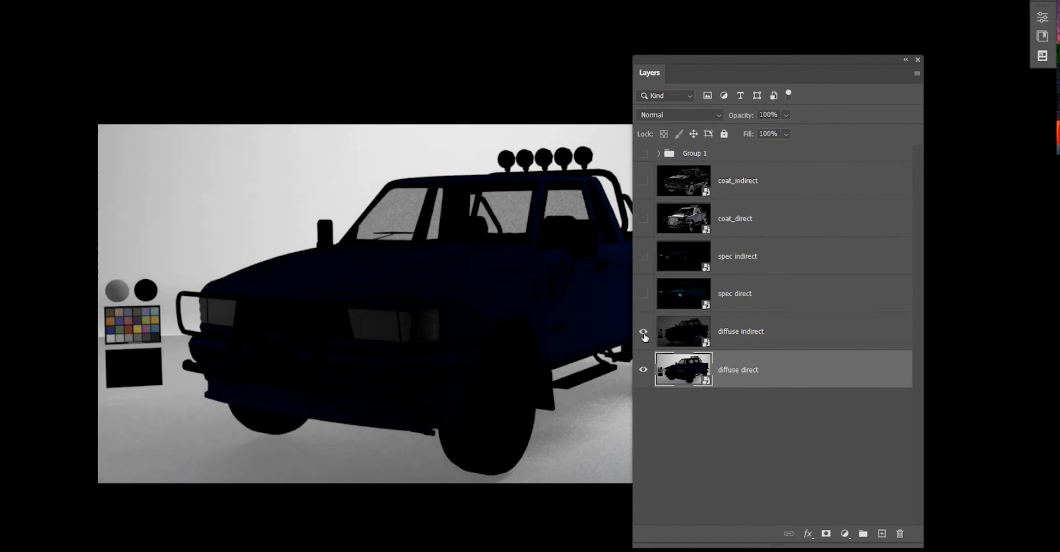
left_click(644, 294)
left_click(643, 256)
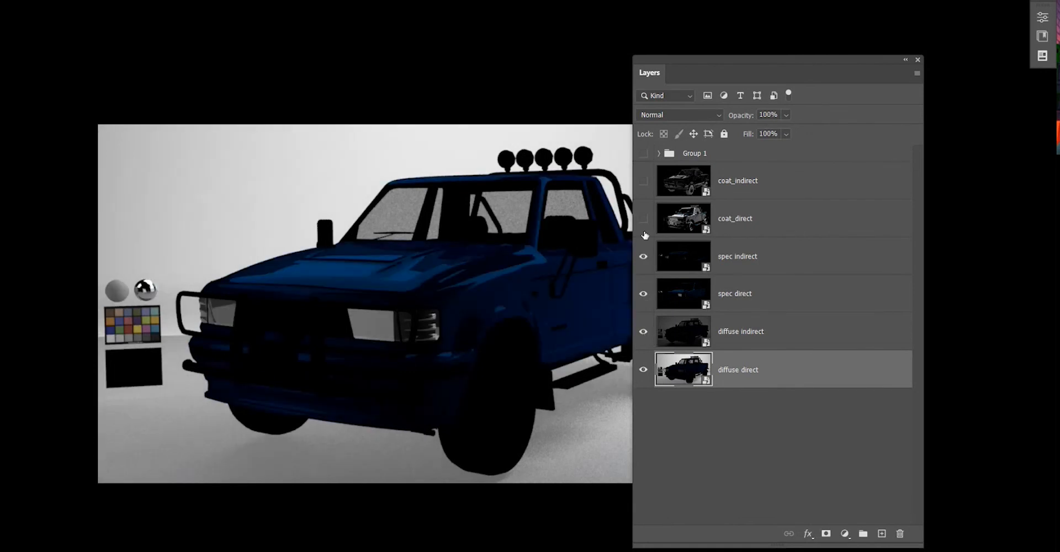
left_click(643, 218)
left_click(644, 184)
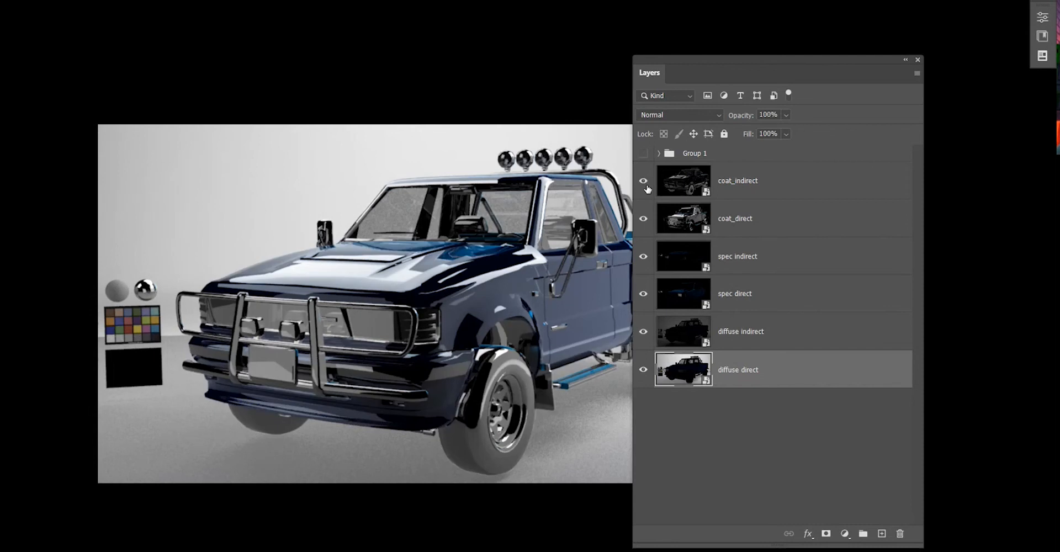
Select coat_direct and repeatedly solo its visibility, then toggle coat_indirect, to compare the coat passes with the full composite.
left_click(752, 181)
left_click(762, 218)
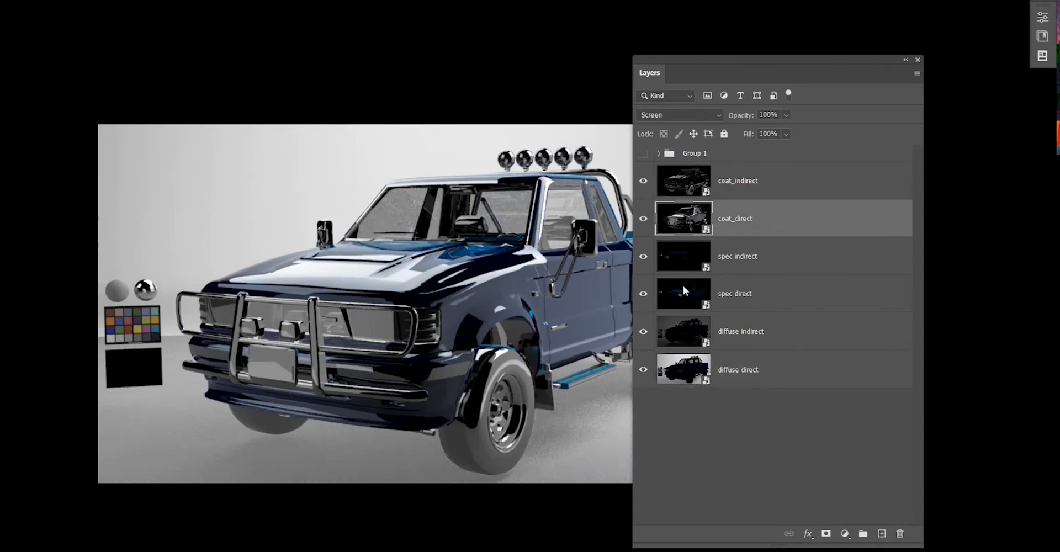
left_click(644, 221, "alt")
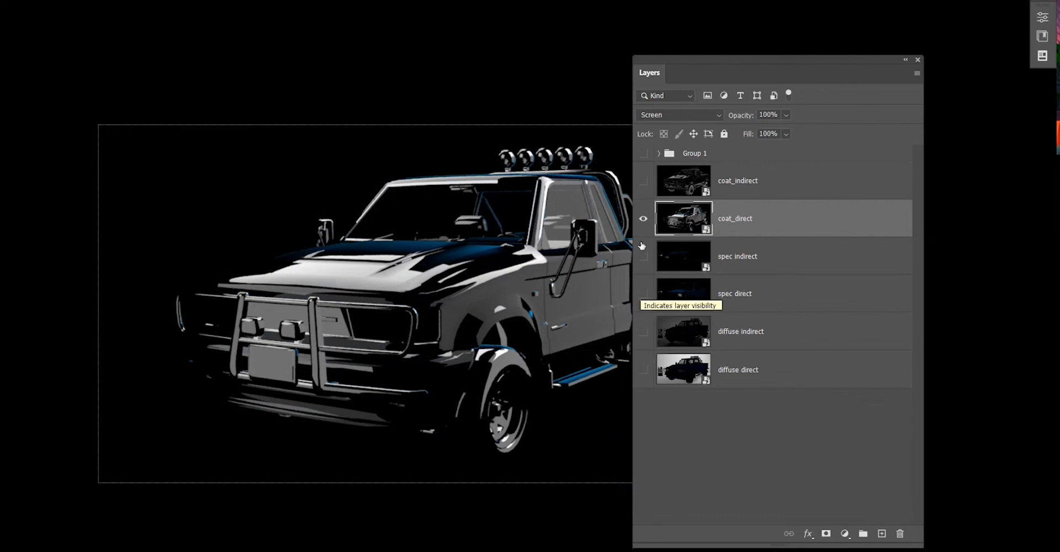
left_click(643, 219, "alt")
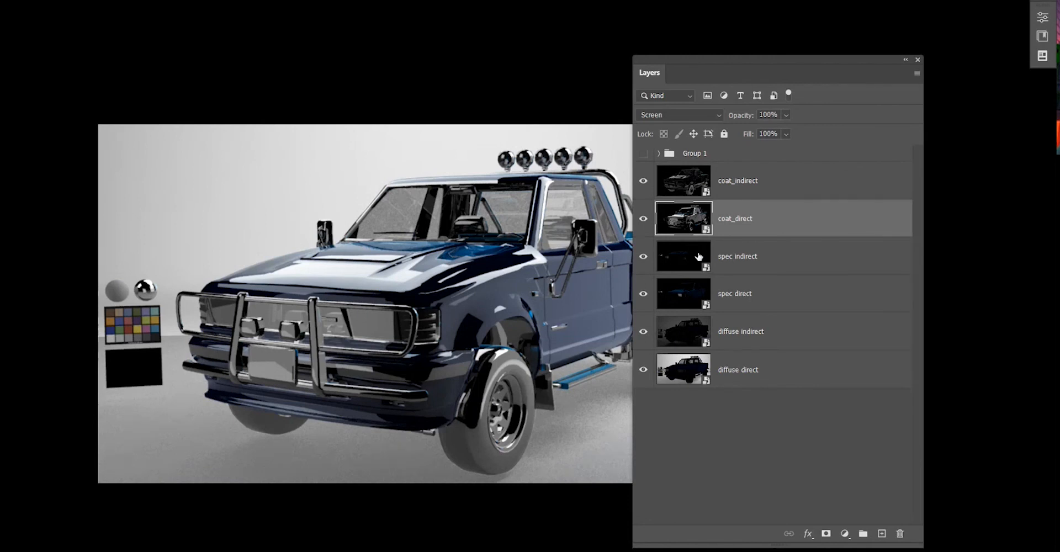
left_click(643, 221, "alt")
left_click(643, 221, "alt")
left_click(643, 221, "alt")
left_click(643, 221, "alt")
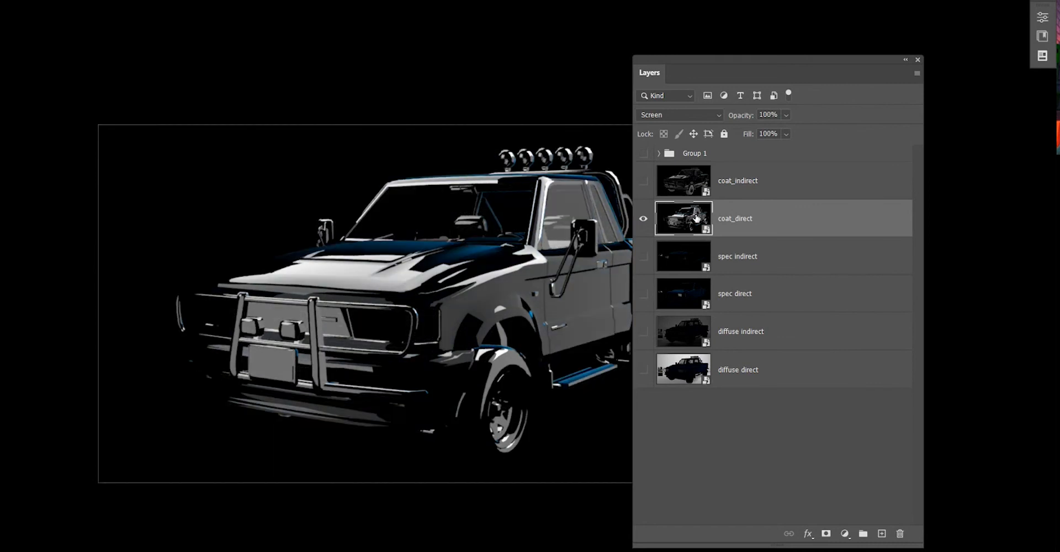
left_click(642, 221, "alt")
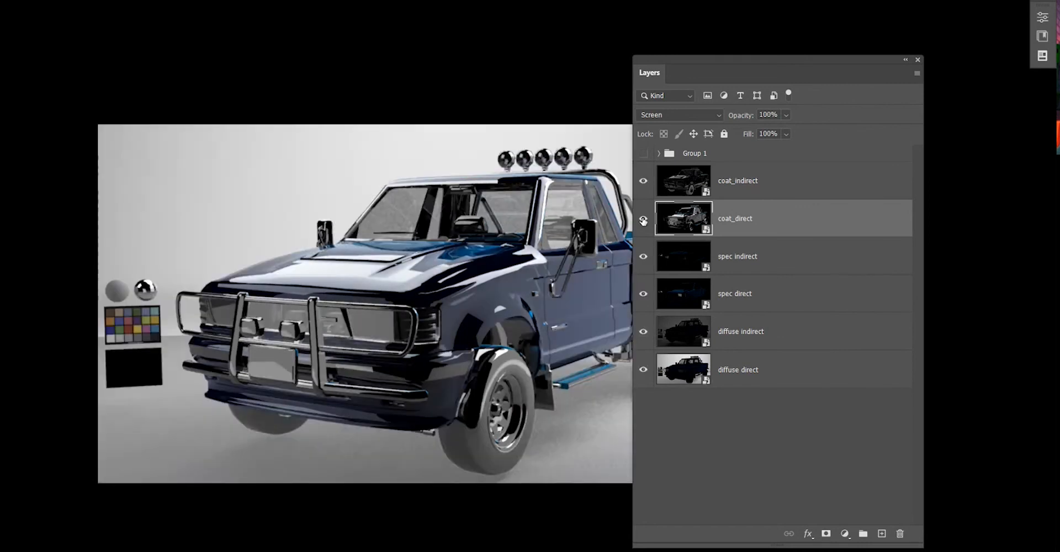
left_click(643, 221, "alt")
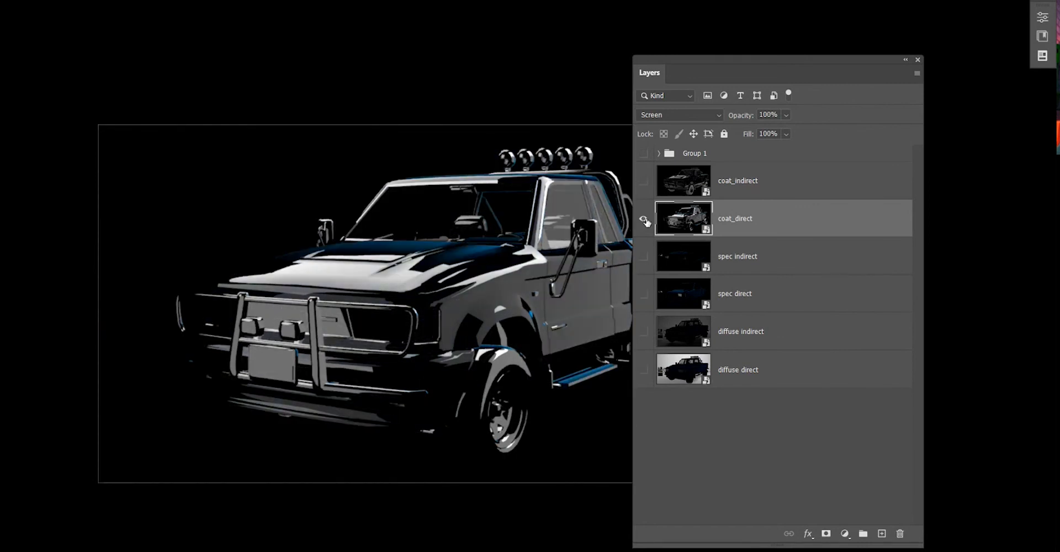
left_click(642, 219, "alt")
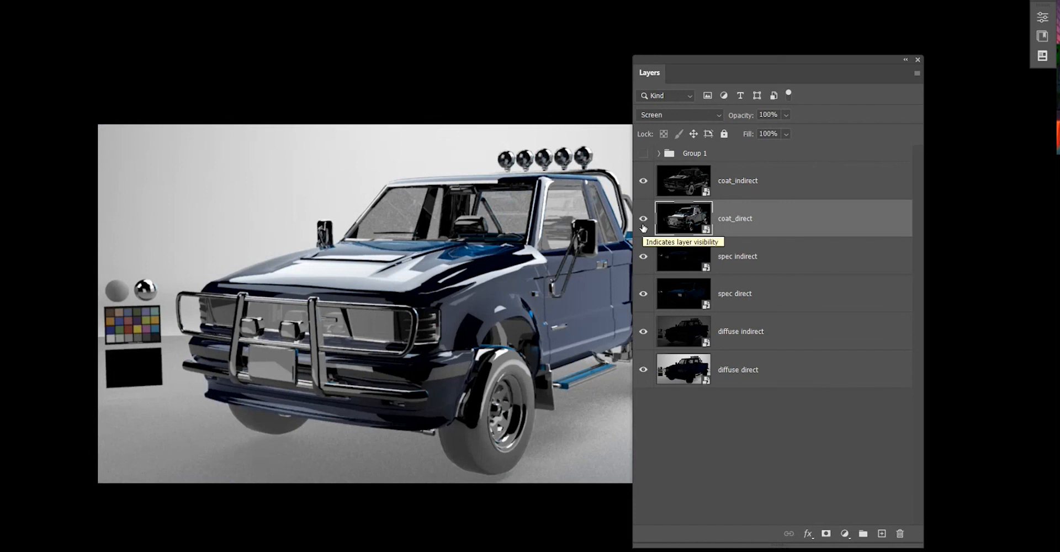
left_click(644, 182)
left_click(645, 183)
left_click(646, 183)
left_click(646, 183)
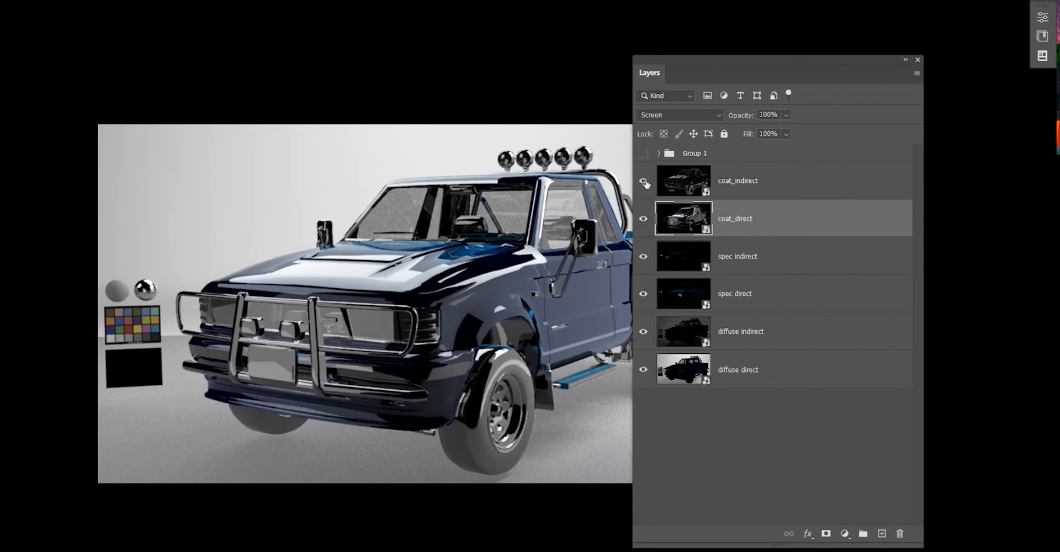
scroll(401, 434, "down", 2)
scroll(442, 395, "up", 2)
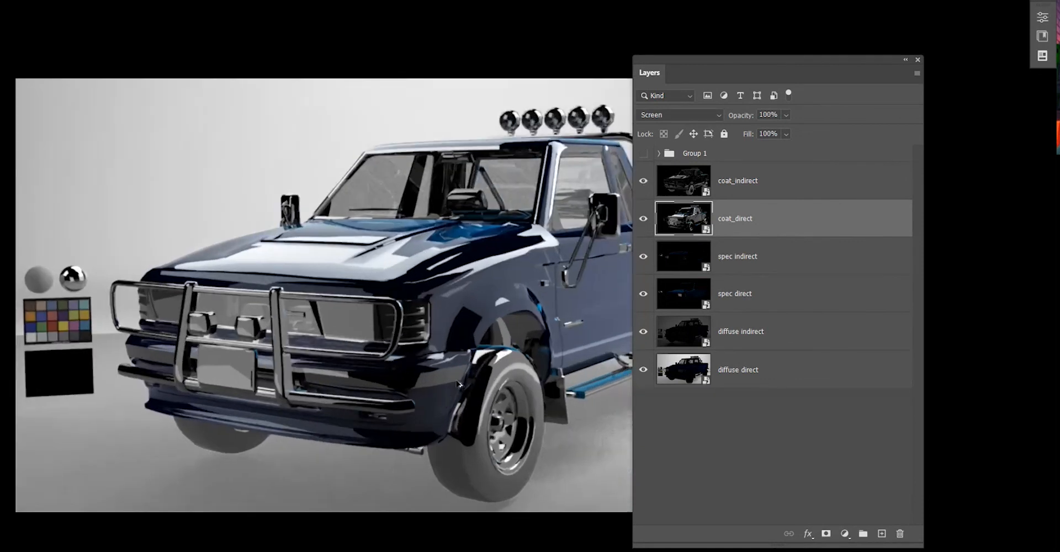
left_click(802, 373)
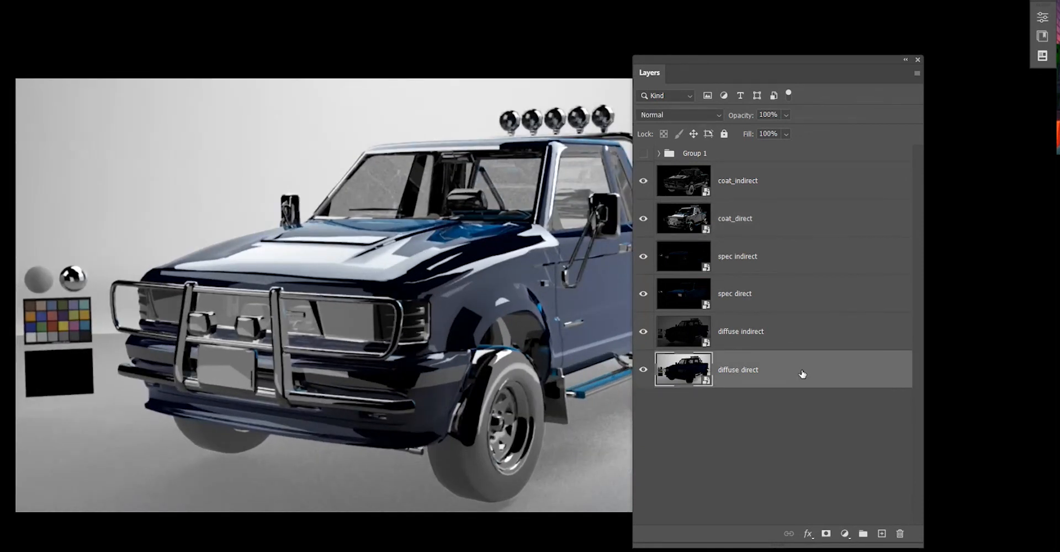
key("ctrl+u")
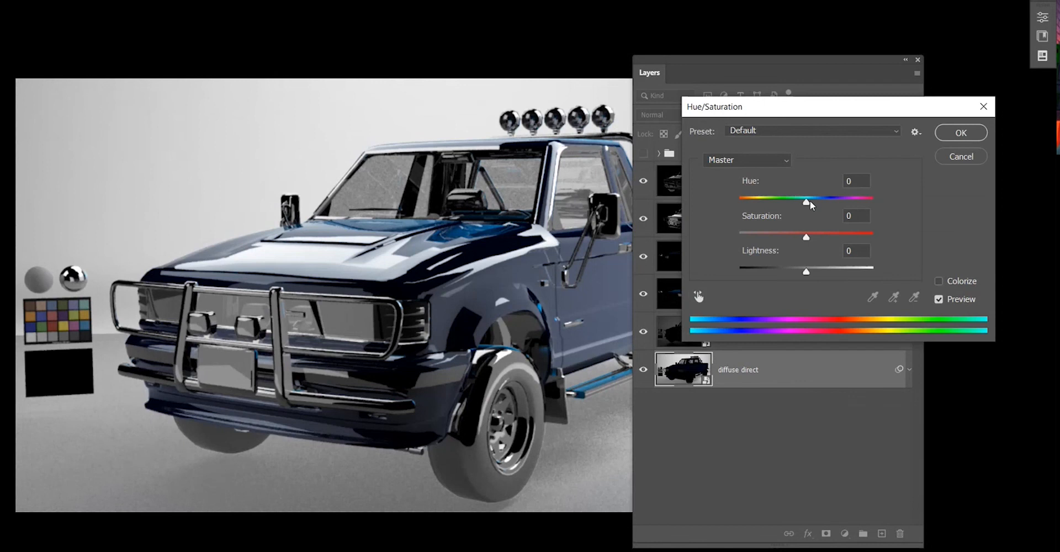
left_click_drag(807, 203, 841, 237)
left_click_drag(861, 201, 933, 191)
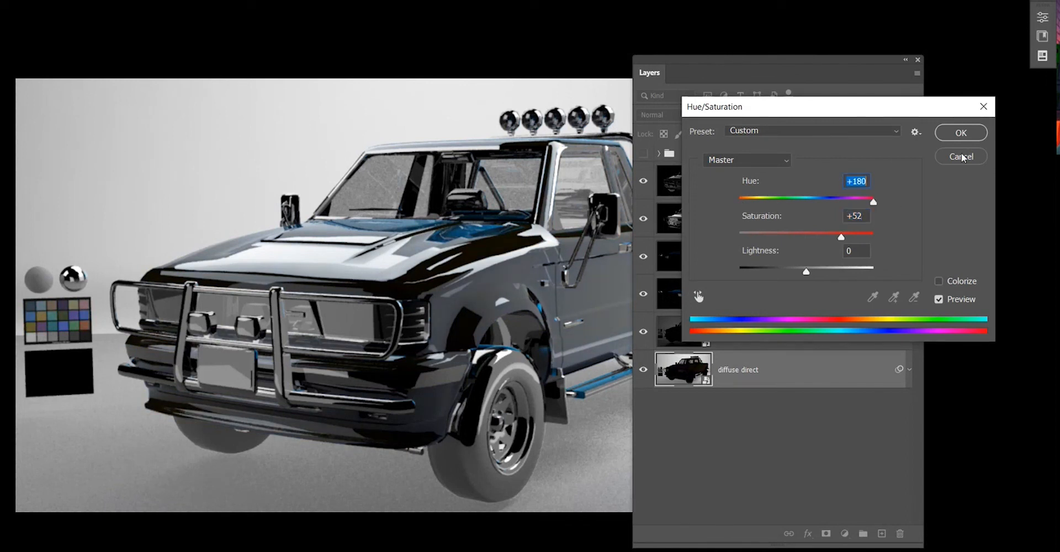
left_click_drag(851, 201, 703, 209)
left_click(947, 158)
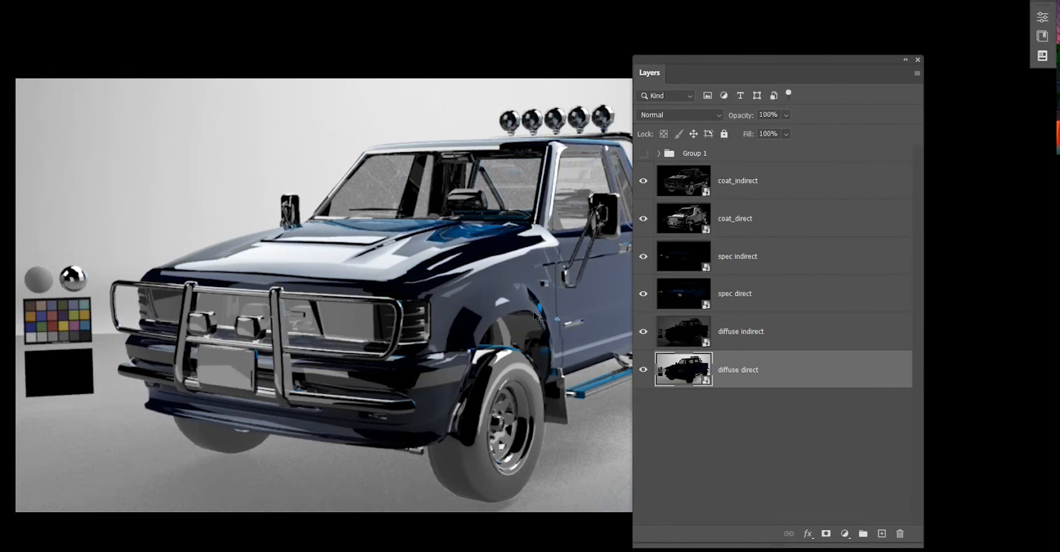
Toggle coat_indirect and coat_direct visibility repeatedly to compare the composite with and without the coat passes.
key("ctrl+minus")
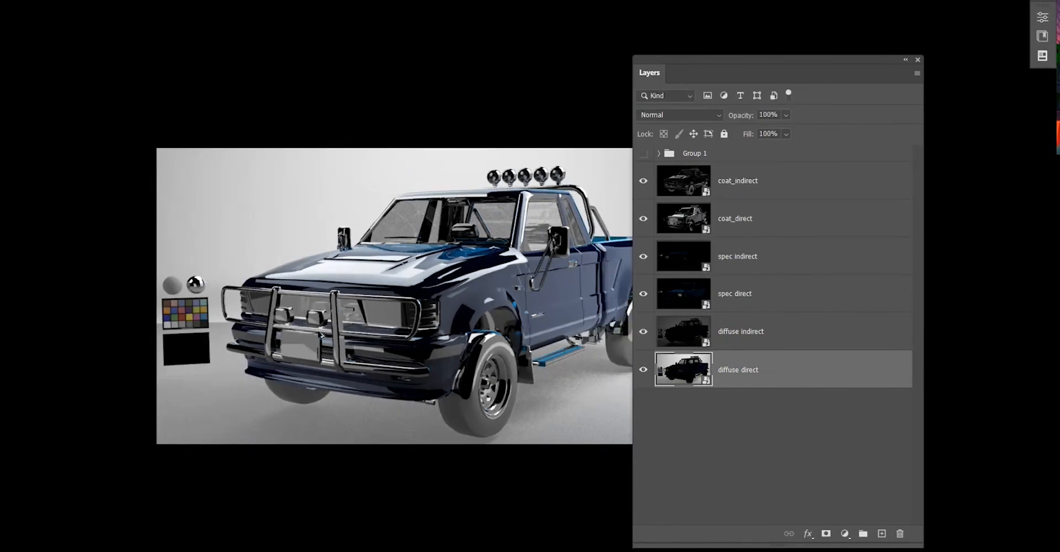
scroll(272, 345, "down", 4)
scroll(489, 321, "up", 4)
scroll(489, 320, "up", 1)
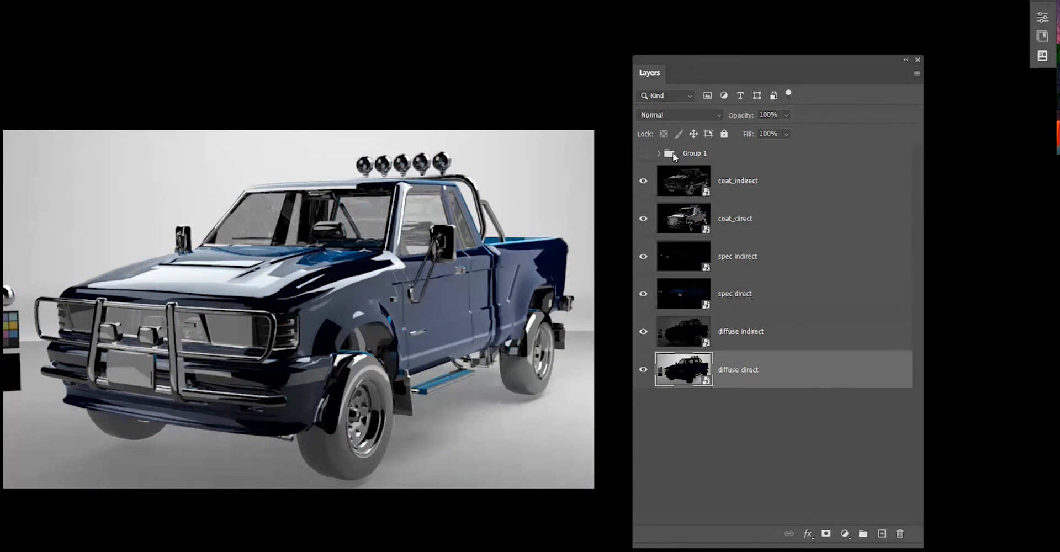
left_click(734, 185)
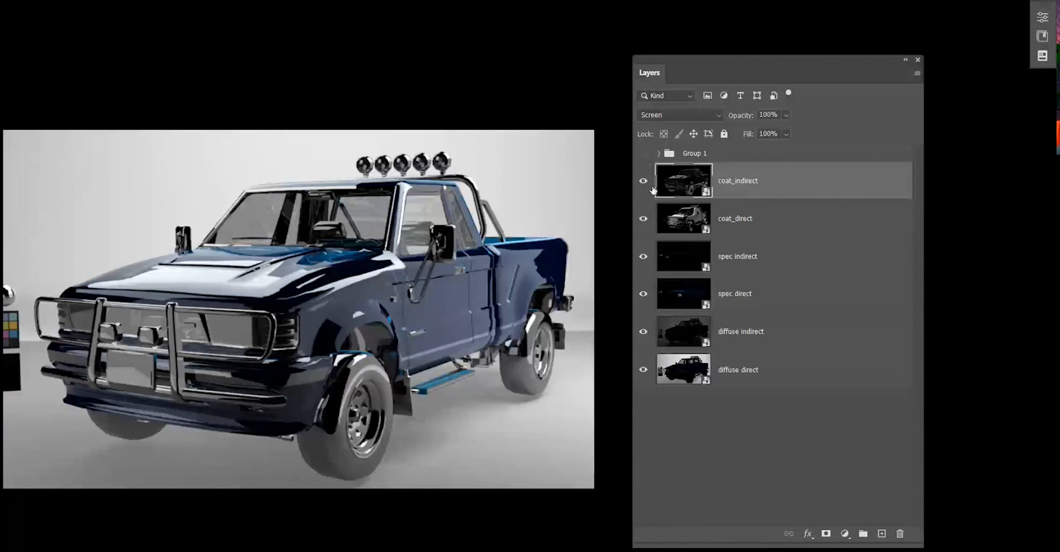
left_click_drag(643, 181, 643, 220)
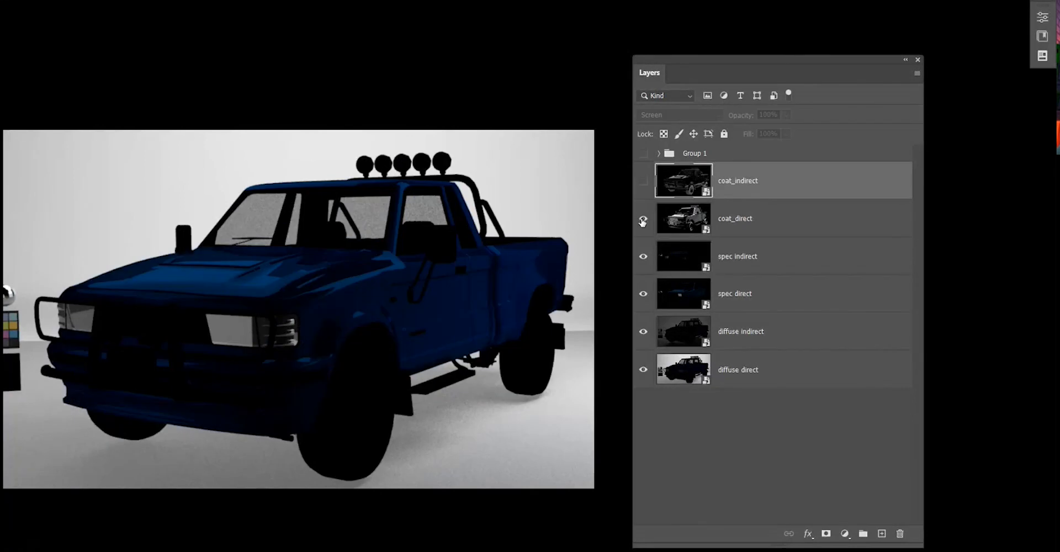
left_click(642, 221)
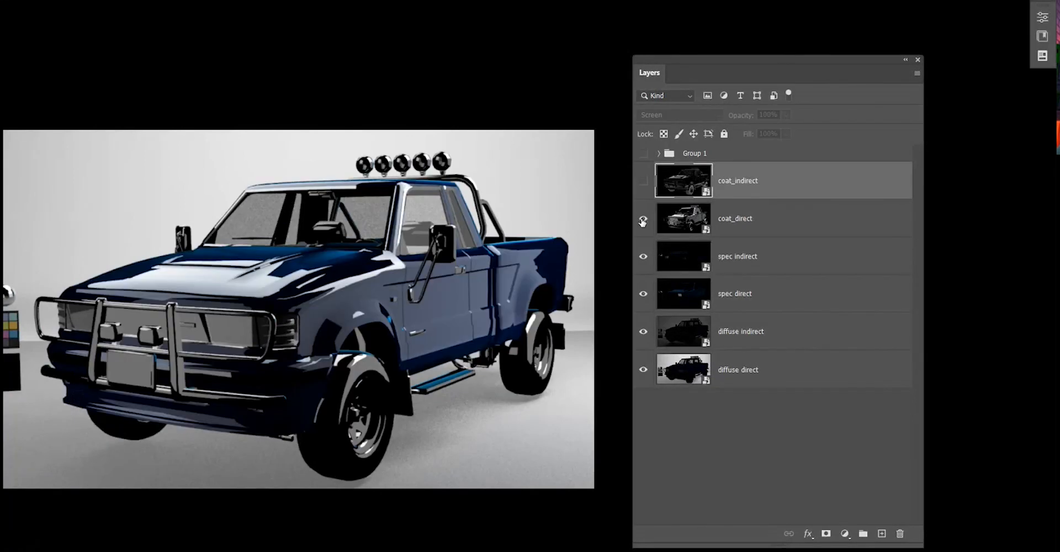
left_click(643, 182)
left_click(643, 182)
left_click(643, 183)
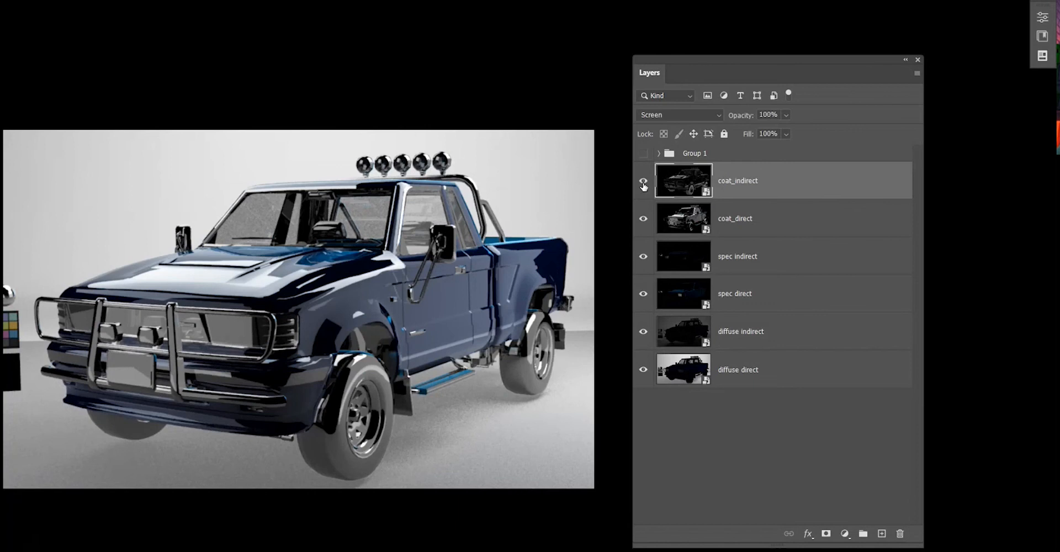
left_click(643, 182)
left_click(643, 186)
left_click(643, 186)
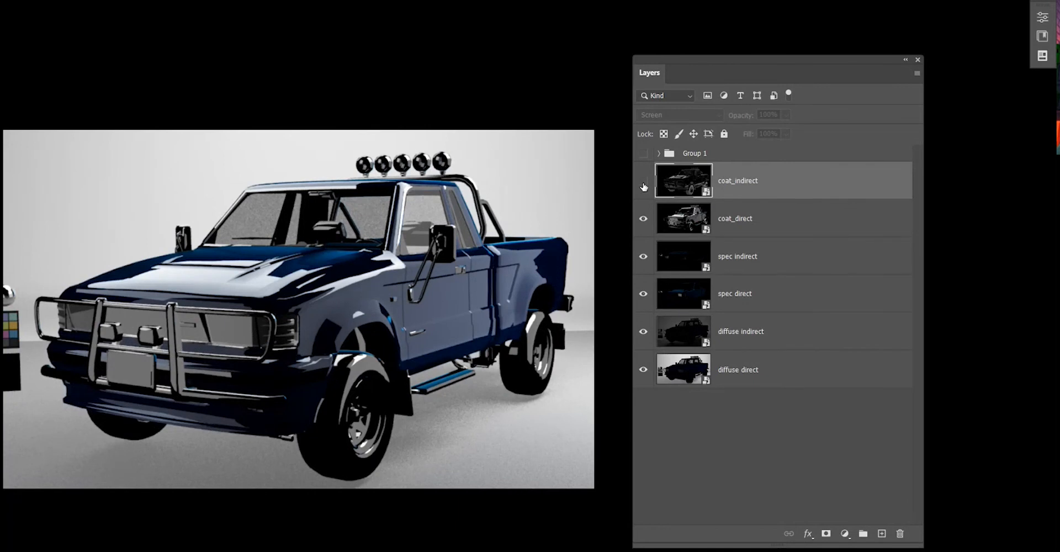
left_click(643, 186)
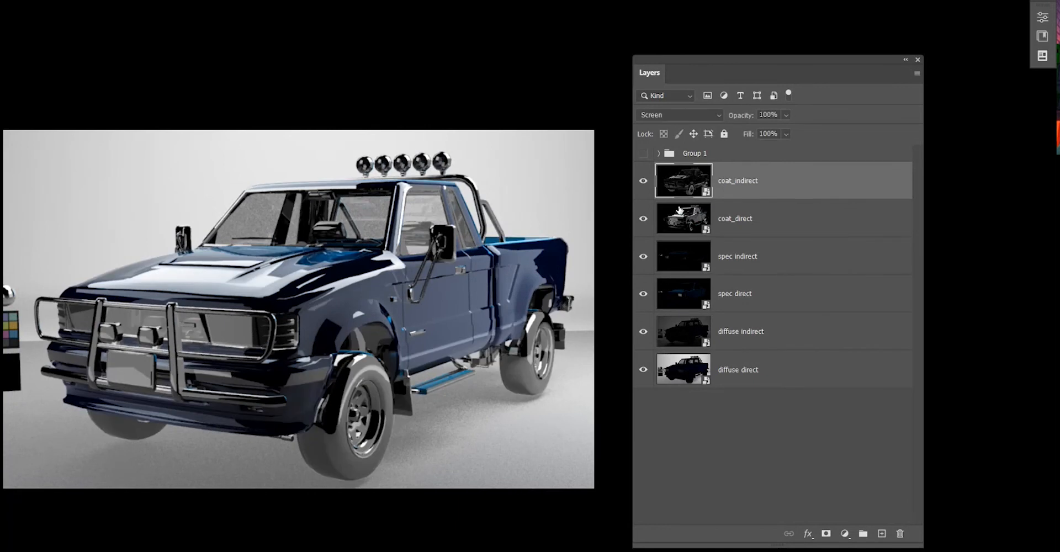
Duplicate coat_direct several times to intensify the coat highlights, then delete all the copies again.
left_click(770, 219)
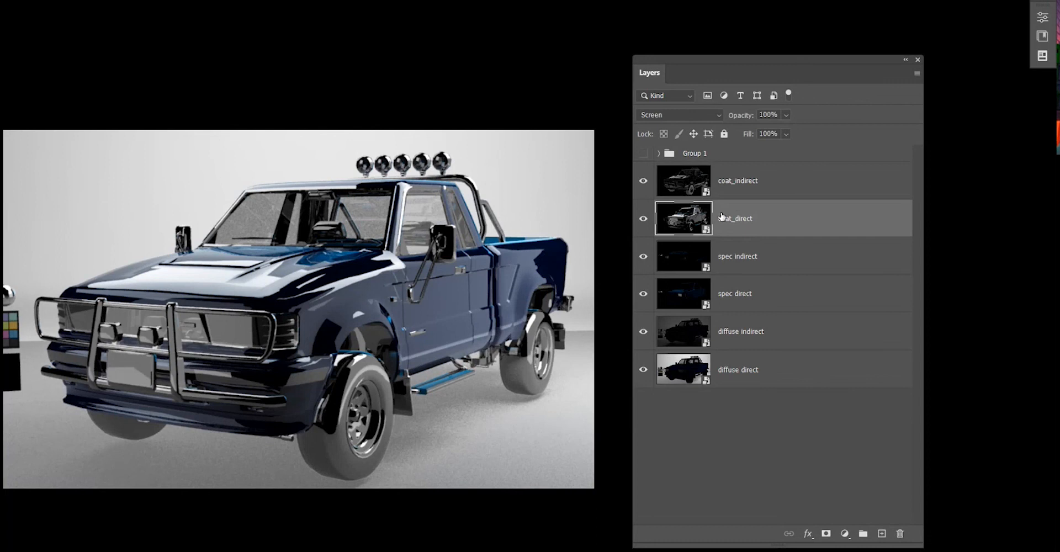
key("ctrl+j")
key("ctrl+j")
key("ctrl+j")
key("ctrl+j")
key("ctrl+j")
key("ctrl+j")
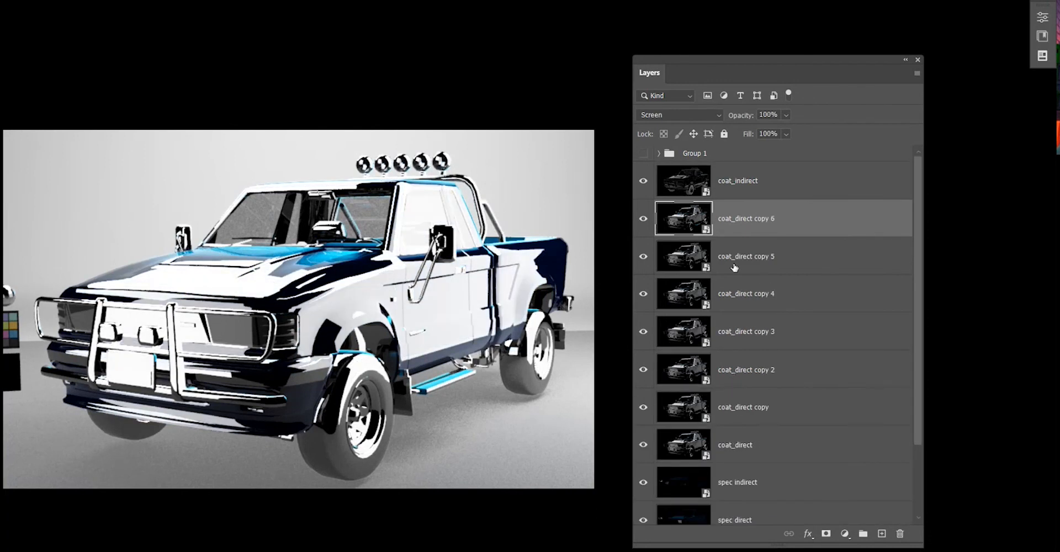
left_click(745, 287)
left_click(758, 234)
key("Delete")
key("Delete")
key("Delete")
key("Delete")
key("Delete")
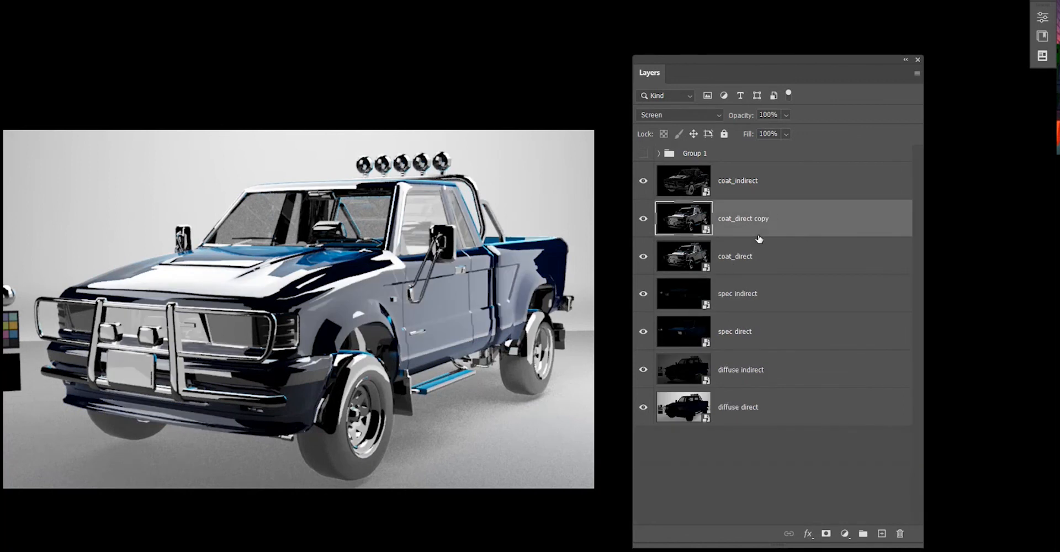
key("Delete")
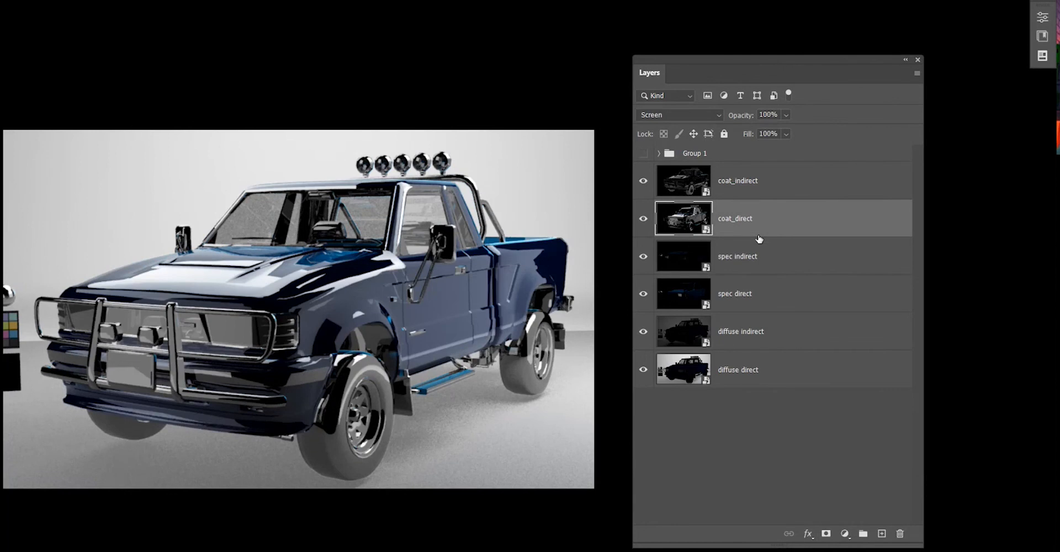
key("ctrl+j")
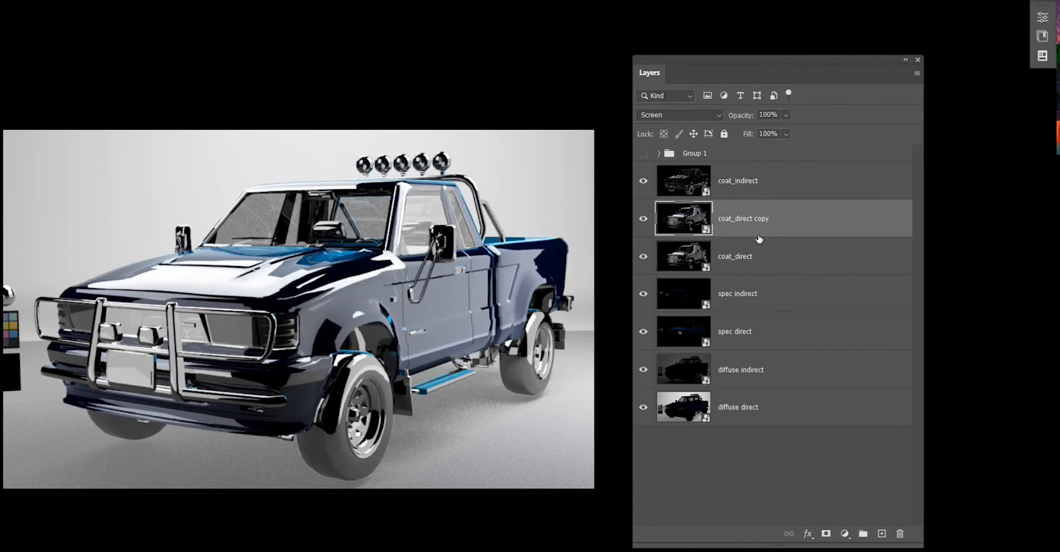
key("Delete")
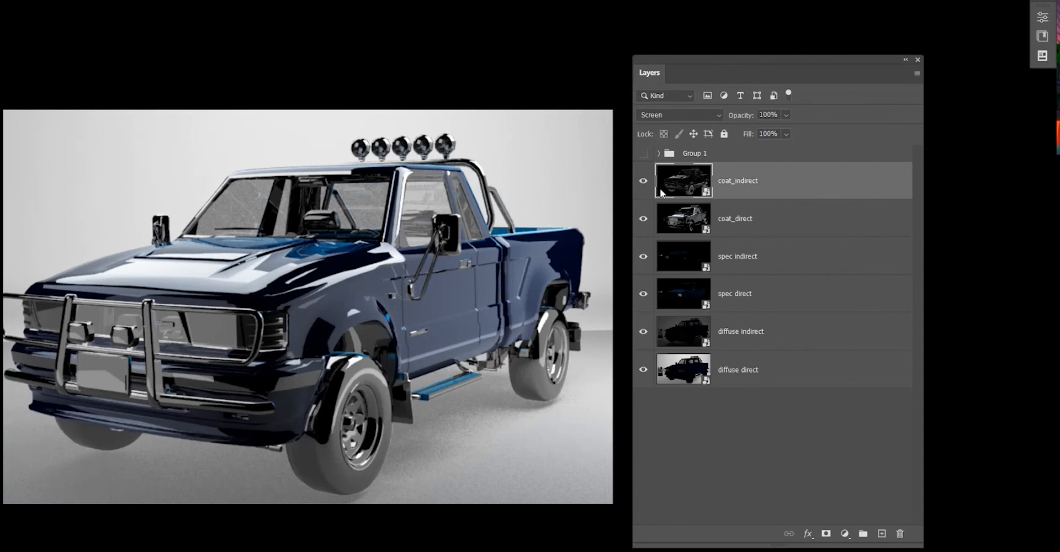
Expand Group 1 and toggle the diffuse albedo layer's visibility to preview that pass.
left_click(657, 154)
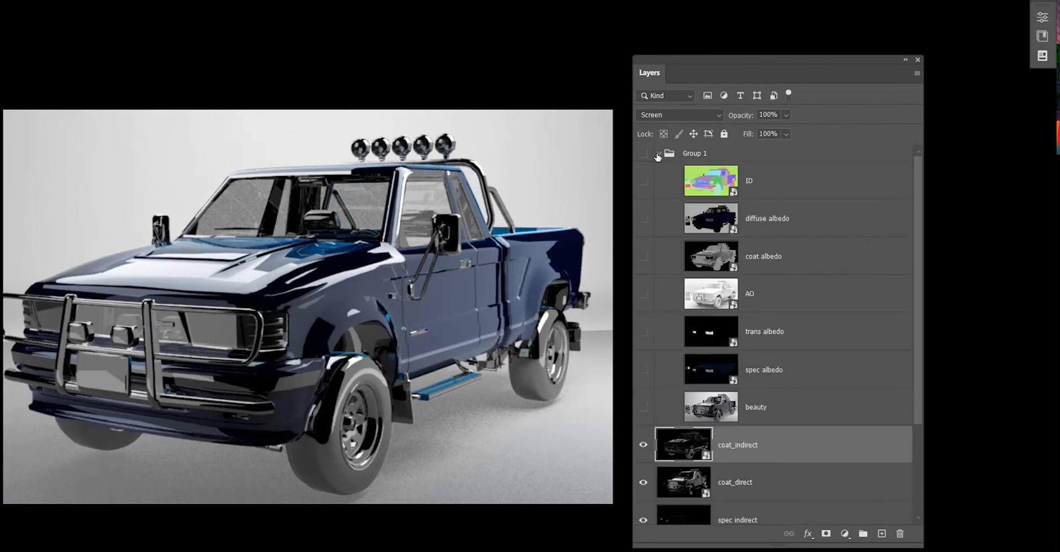
scroll(780, 352, "down", 3)
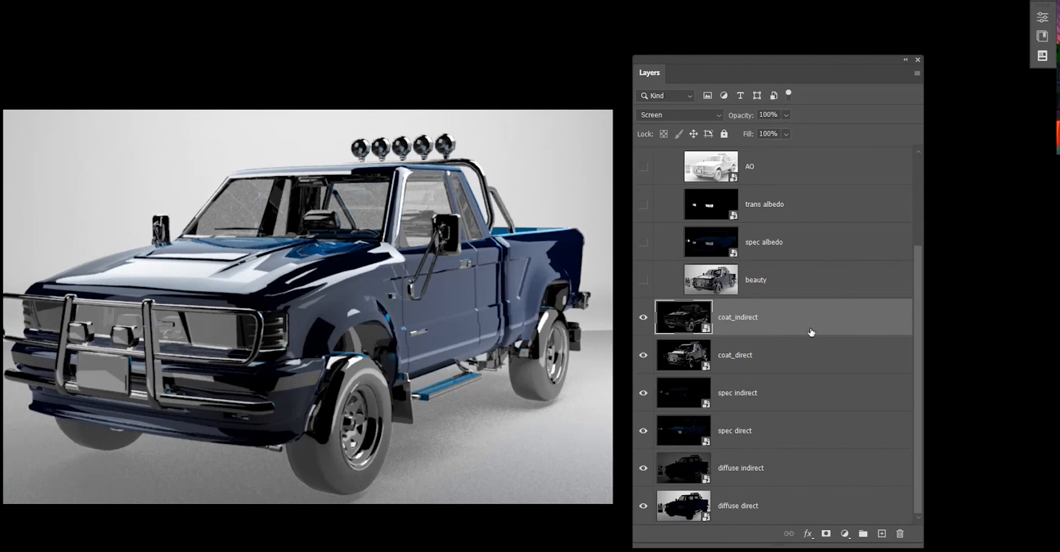
scroll(811, 331, "up", 2)
scroll(793, 217, "up", 1)
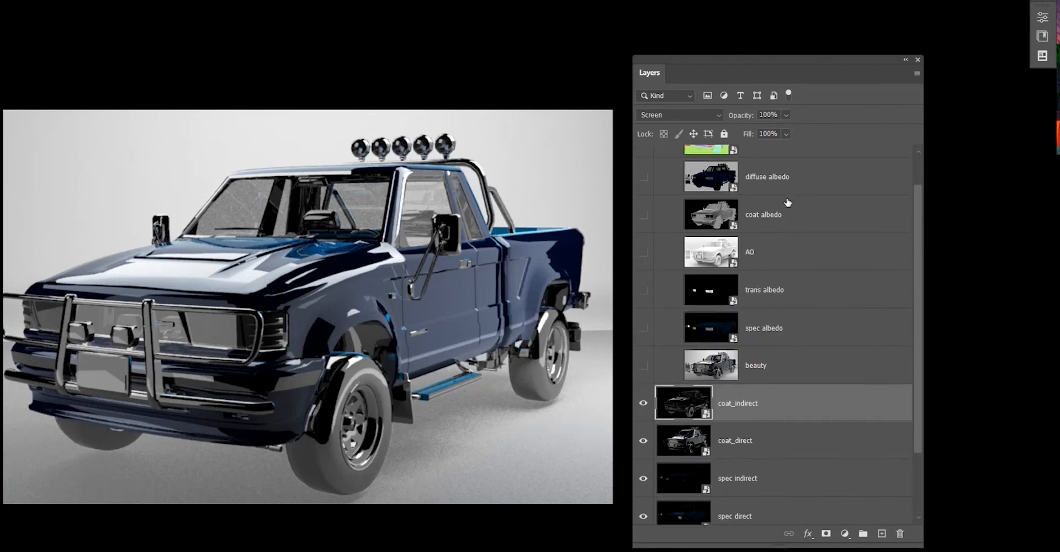
left_click(773, 173)
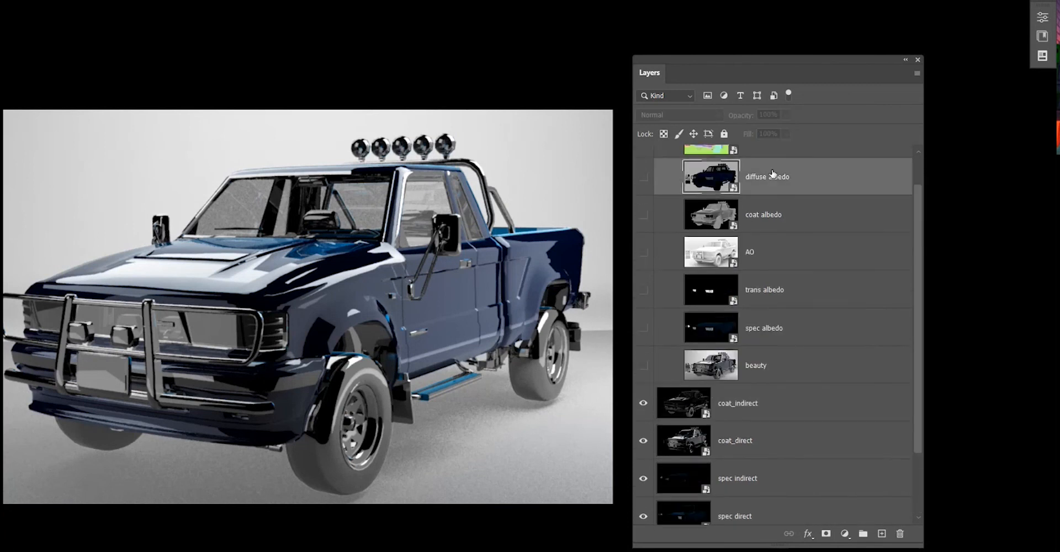
left_click(643, 177)
left_click(643, 178)
left_click(643, 178, "alt")
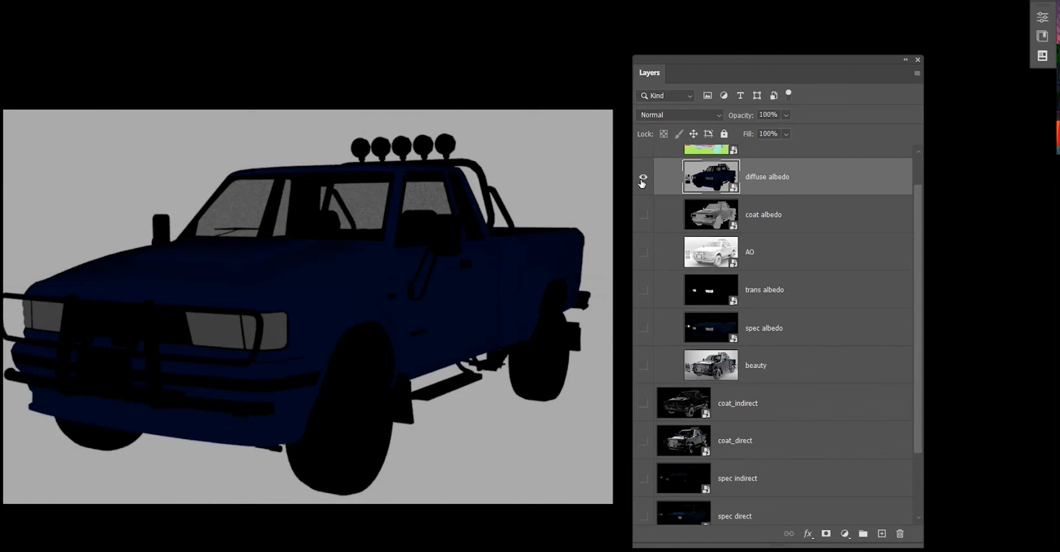
left_click(643, 178, "alt")
Move diffuse albedo out of Group 1 to the bottom of the layer stack and make it visible.
scroll(816, 407, "down", 2)
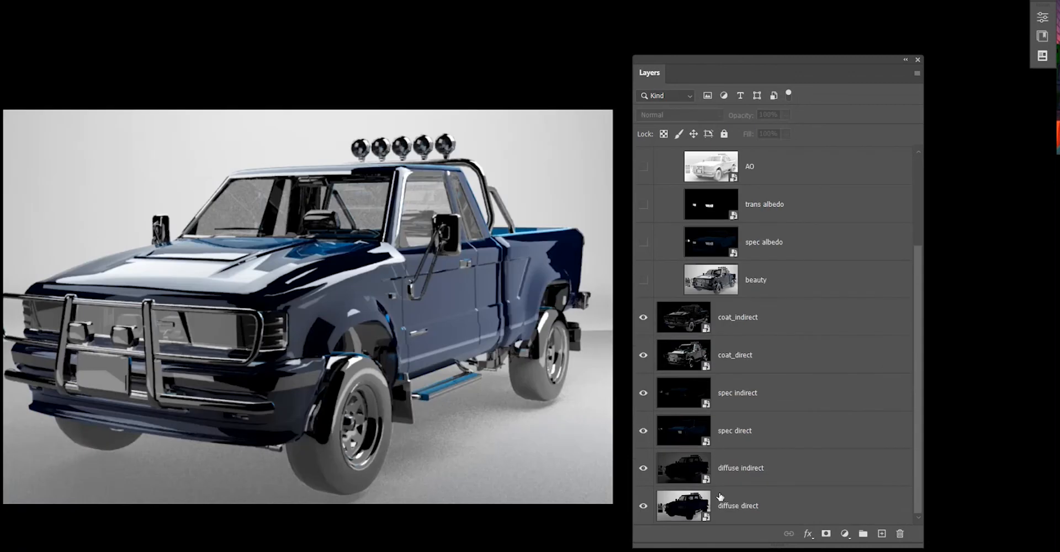
scroll(751, 435, "up", 2)
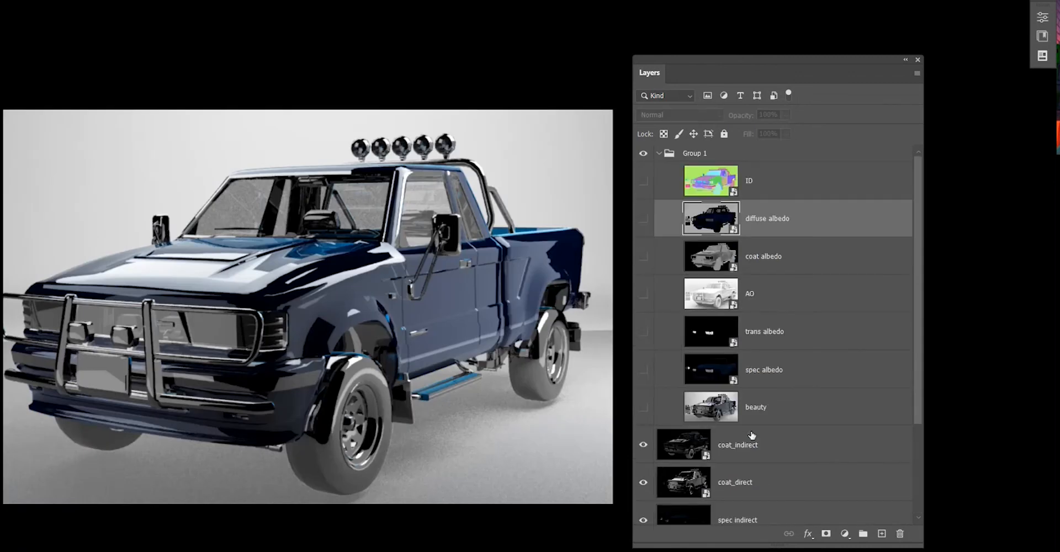
left_click_drag(775, 190, 751, 516)
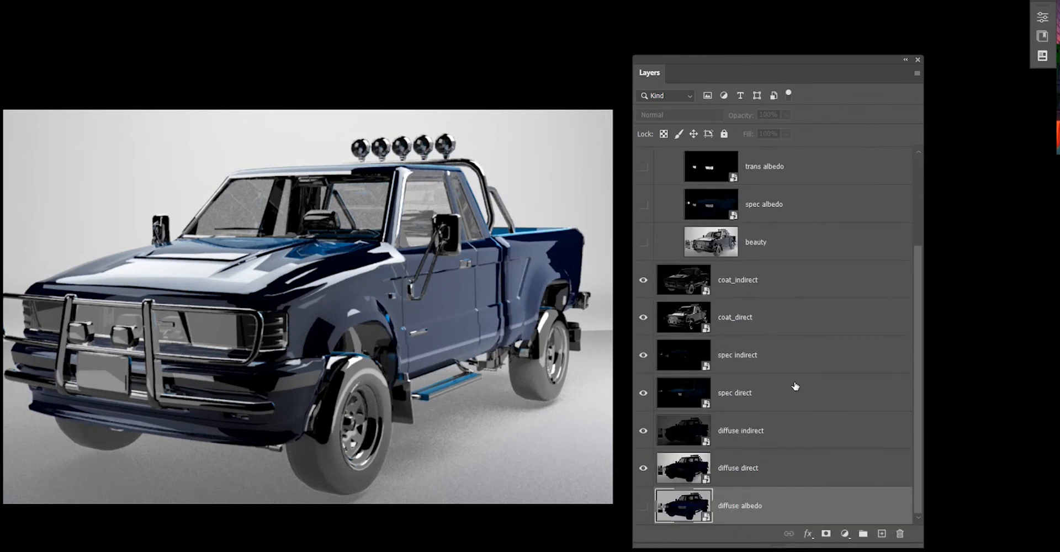
left_click(644, 506)
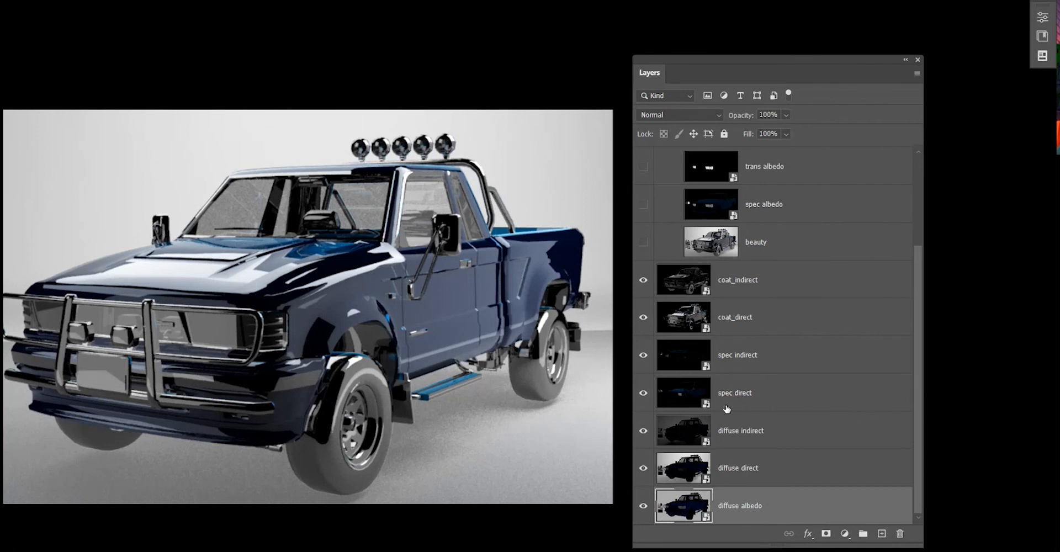
Move spec albedo out of Group 1 to sit just below spec direct.
scroll(736, 418, "up", 5)
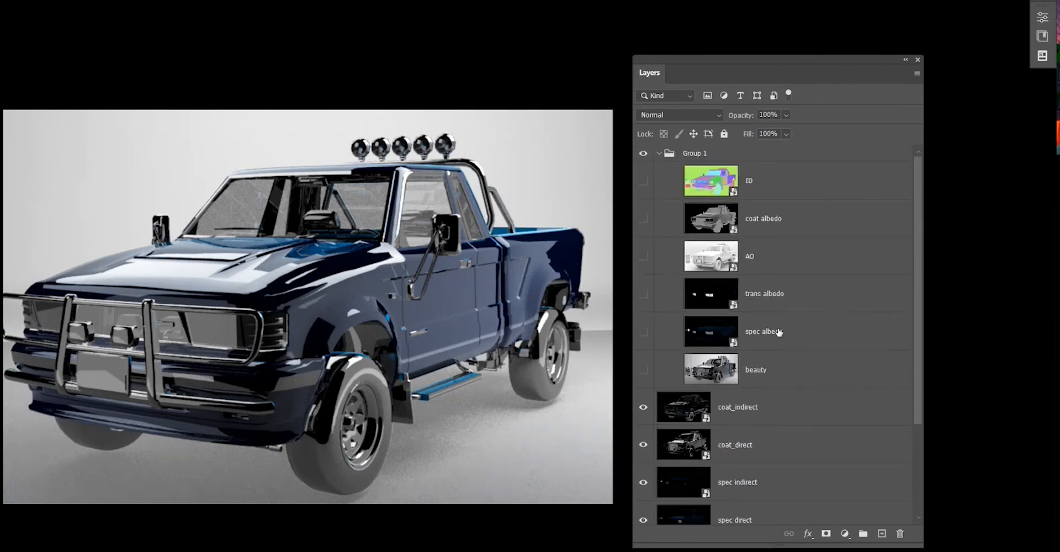
scroll(718, 331, "down", 2)
left_click_drag(758, 516, 778, 479)
scroll(831, 325, "down", 1)
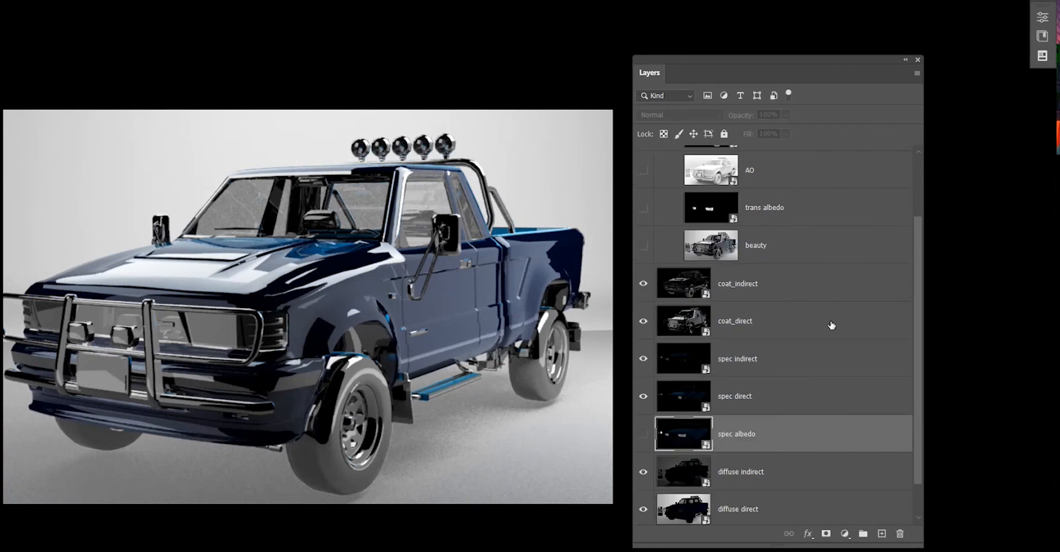
scroll(760, 401, "up", 3)
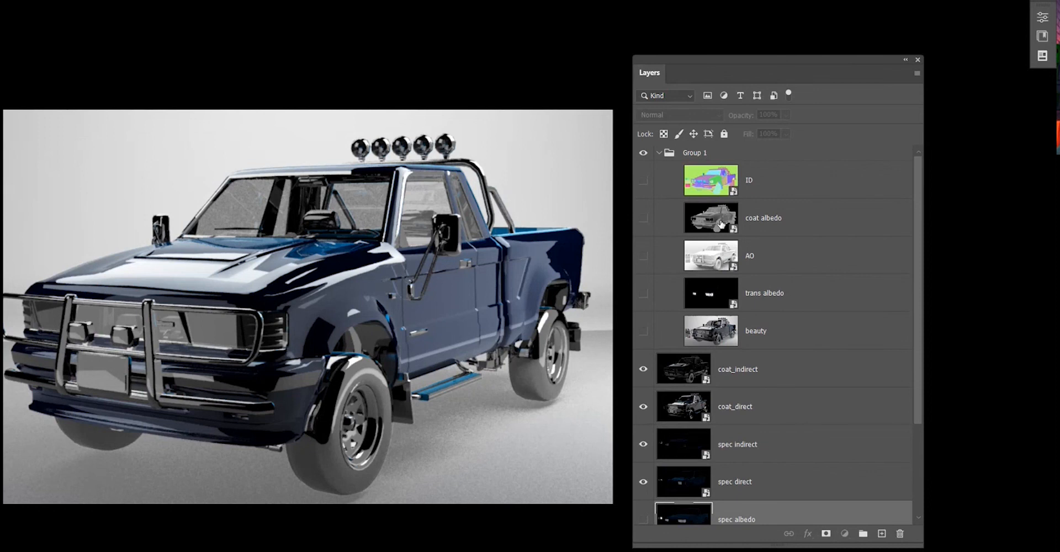
Move coat albedo out of Group 1 below coat_direct, toggle its visibility on and off, and select diffuse albedo.
left_click_drag(717, 220, 735, 428)
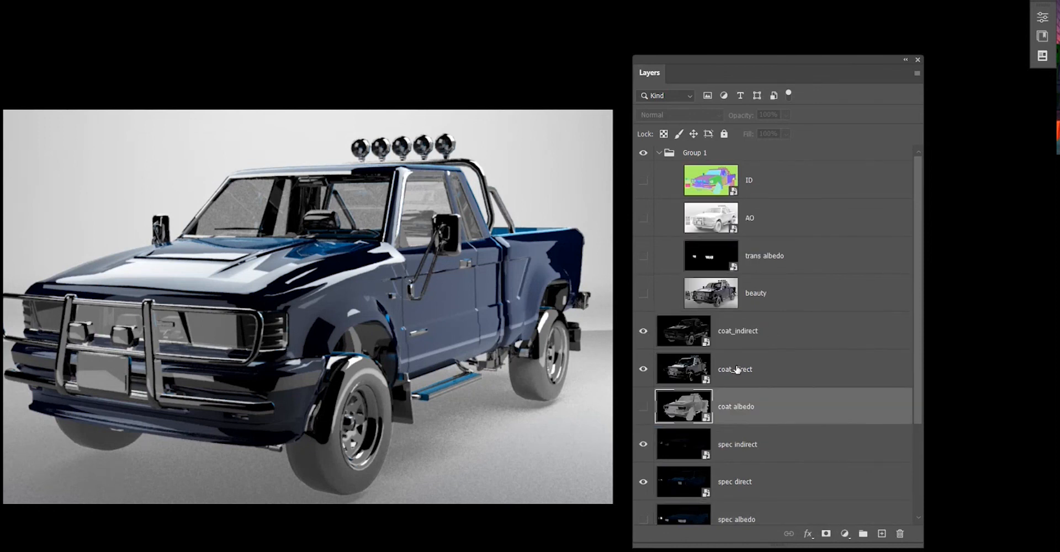
left_click(644, 408)
left_click(644, 410)
scroll(862, 208, "down", 3)
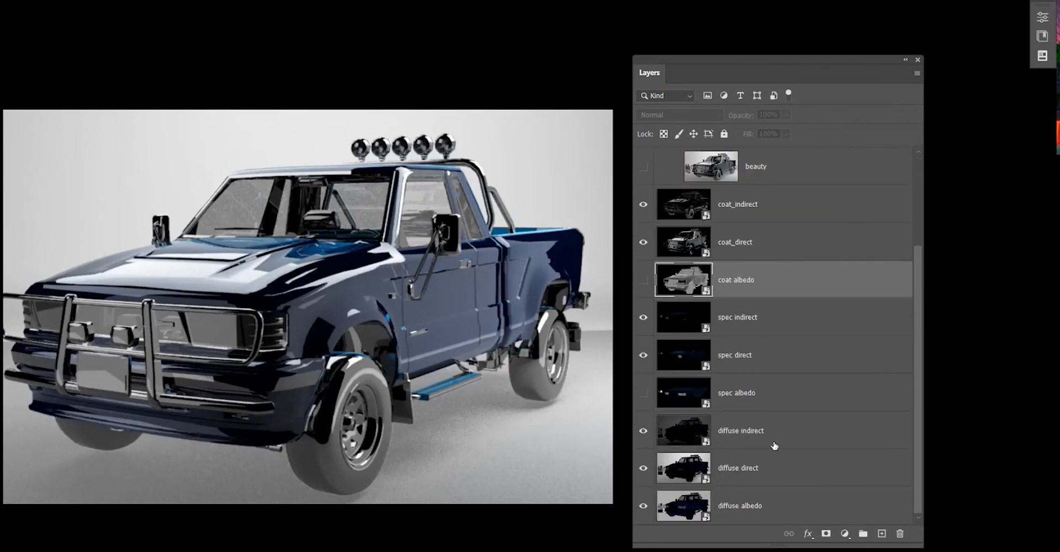
left_click(761, 513)
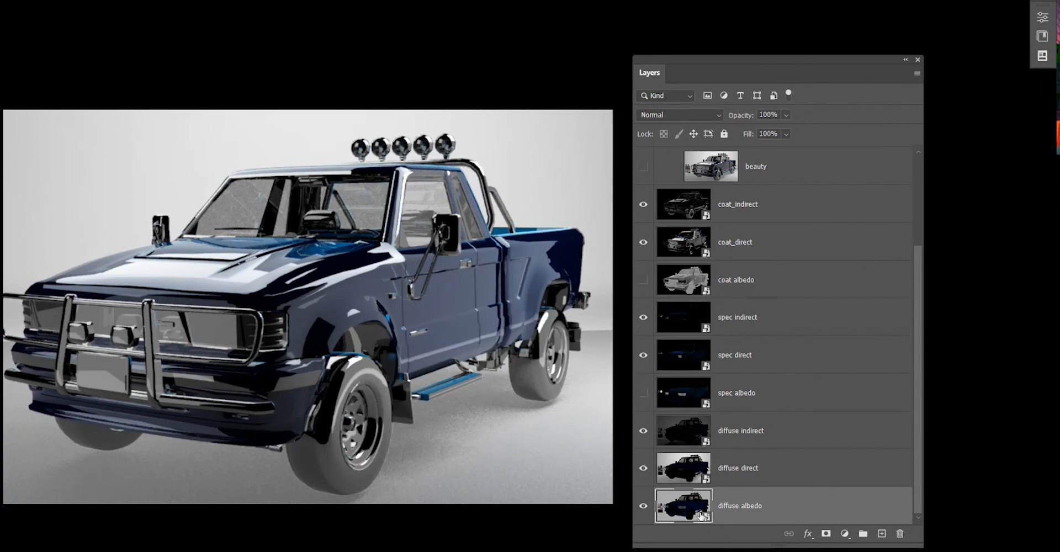
Rasterize the diffuse albedo layer.
right_click(844, 513)
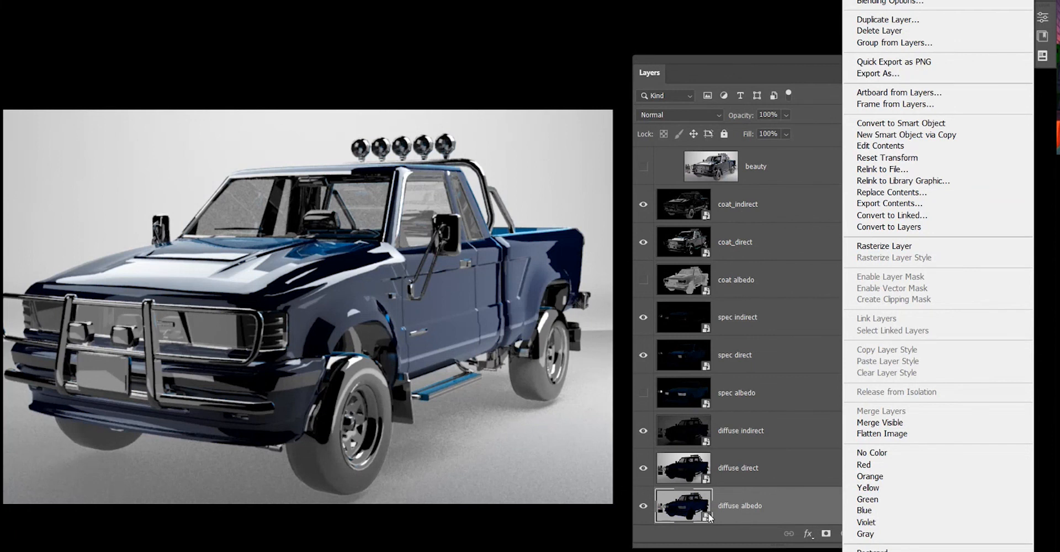
left_click(883, 246)
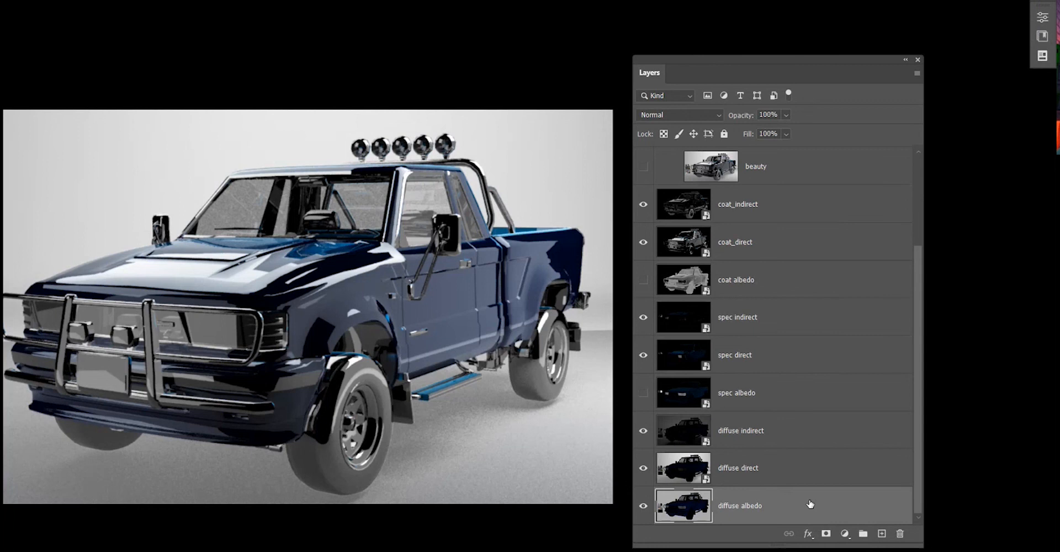
key("ctrl+u")
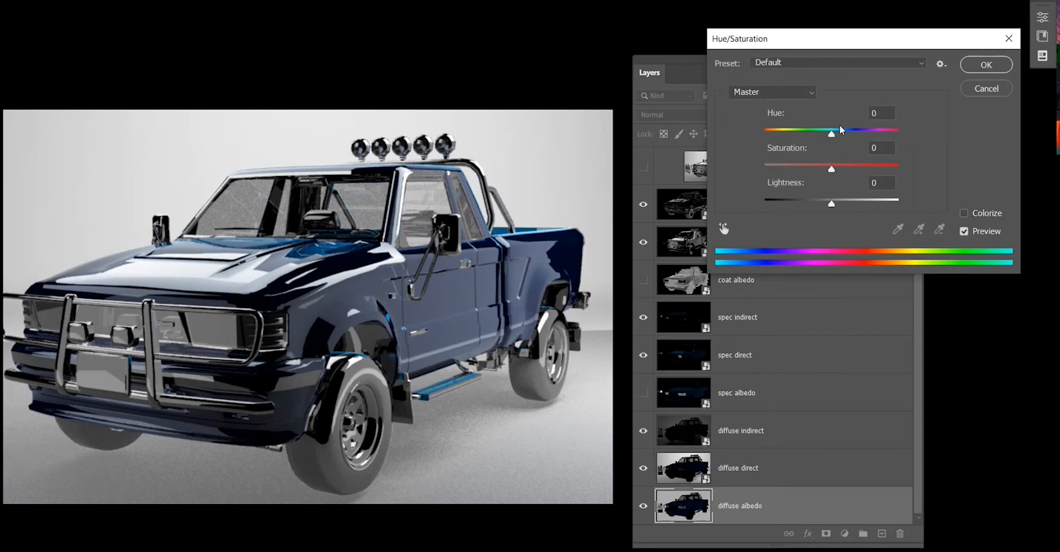
mouse_move(832, 136)
left_mouse_down()
mouse_move(776, 139)
mouse_move(866, 140)
mouse_move(834, 157)
mouse_move(790, 148)
mouse_move(845, 135)
left_mouse_up()
left_click(857, 163)
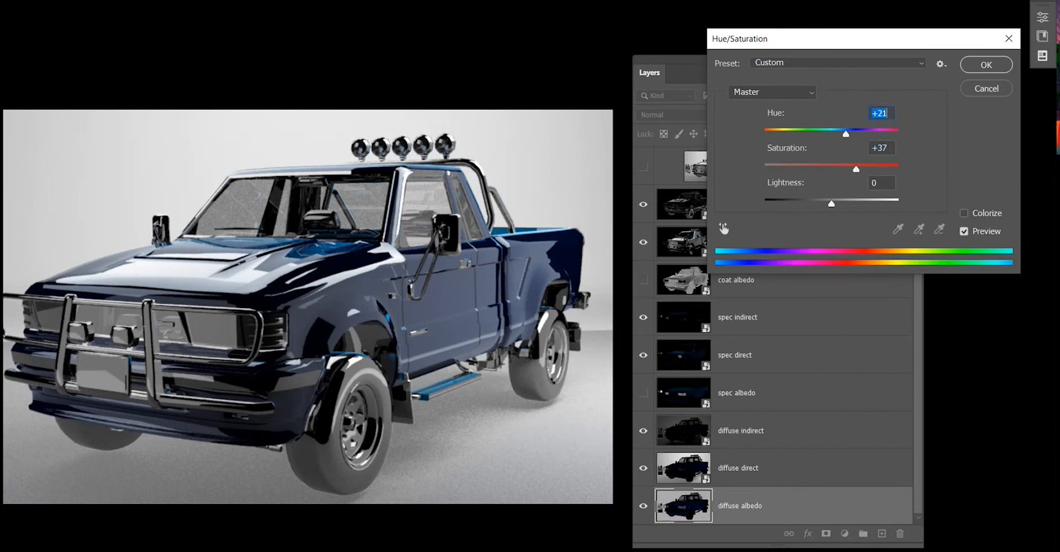
left_click(995, 88)
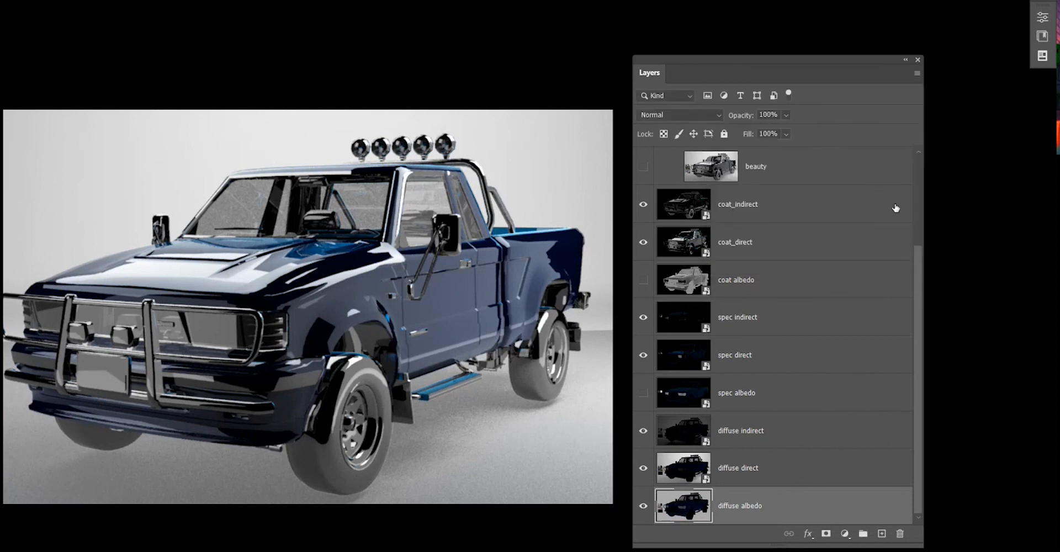
Set the diffuse direct layer's blend mode to Screen and toggle its visibility off and on to compare.
left_click(753, 473)
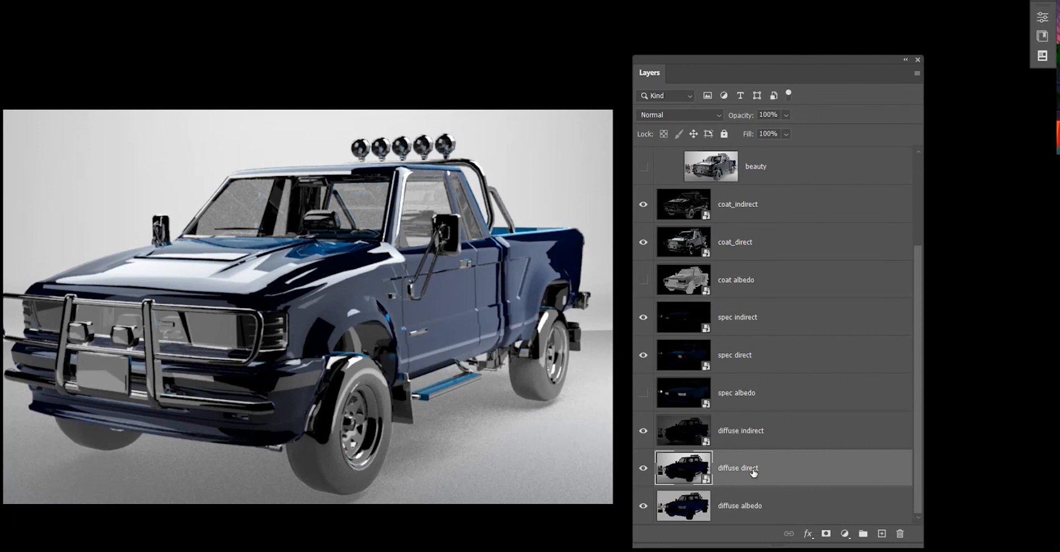
left_click(688, 114)
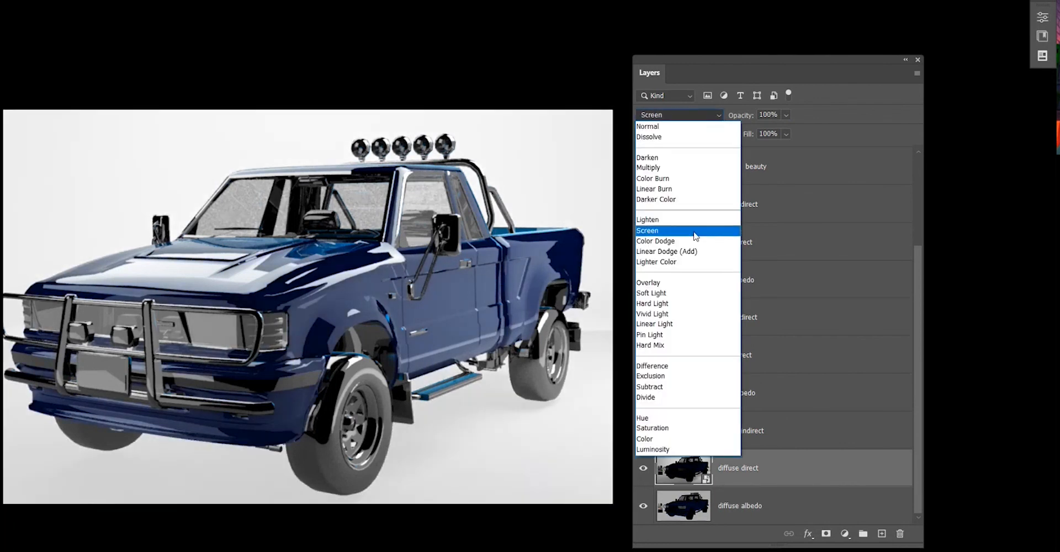
left_click(690, 231)
left_click(643, 473)
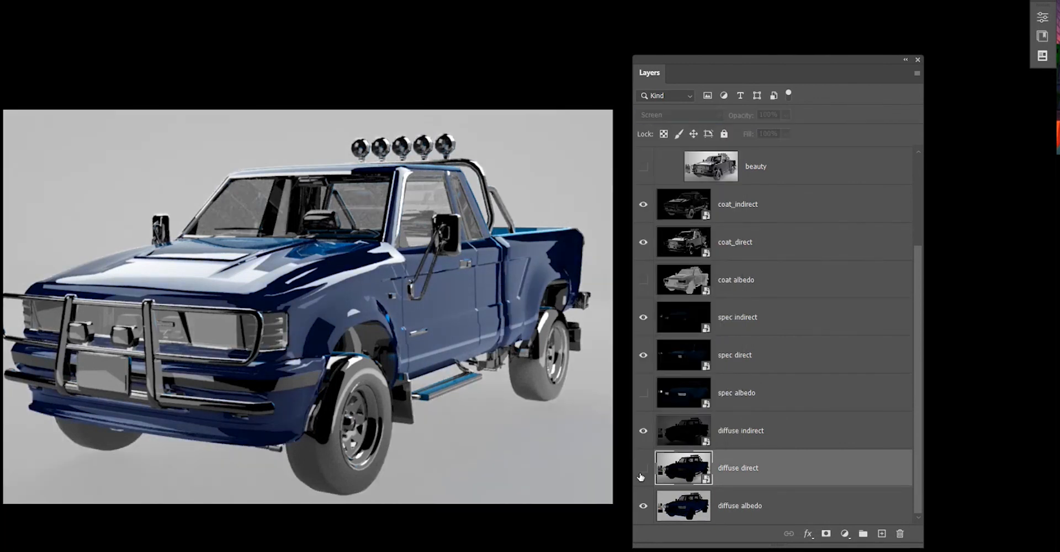
left_click(644, 473)
left_click(752, 509)
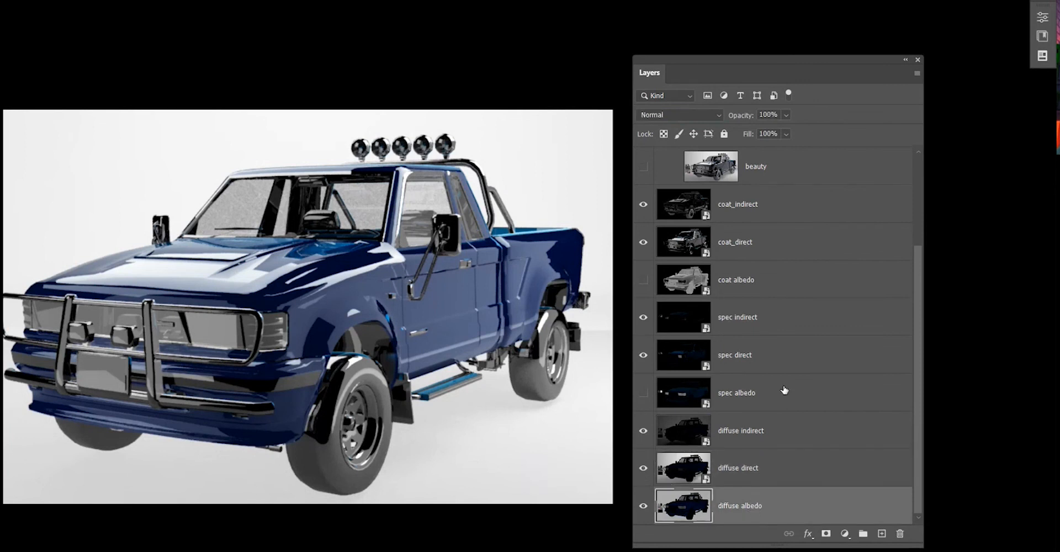
key("ctrl+u")
left_click_drag(831, 133, 835, 170)
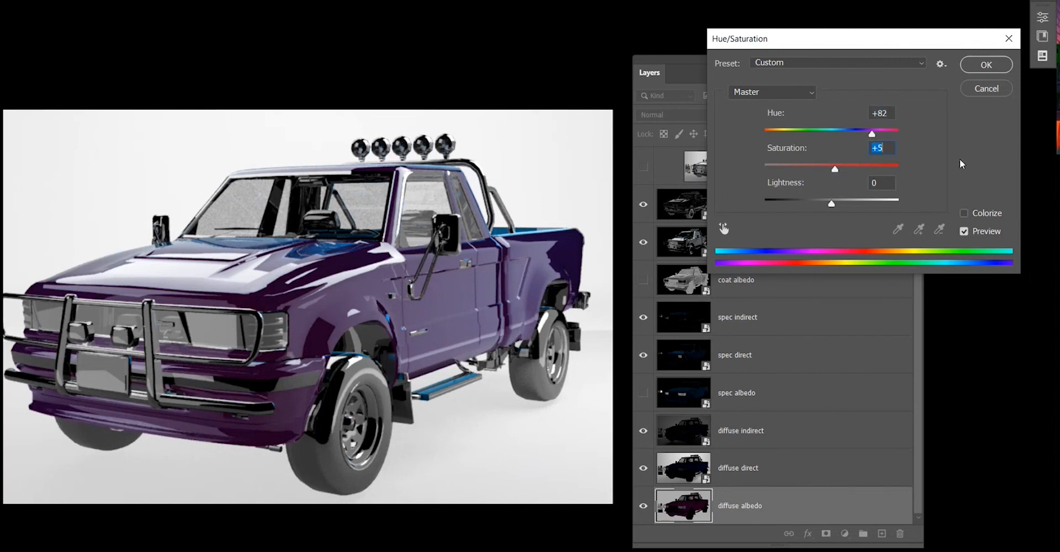
left_click(993, 94)
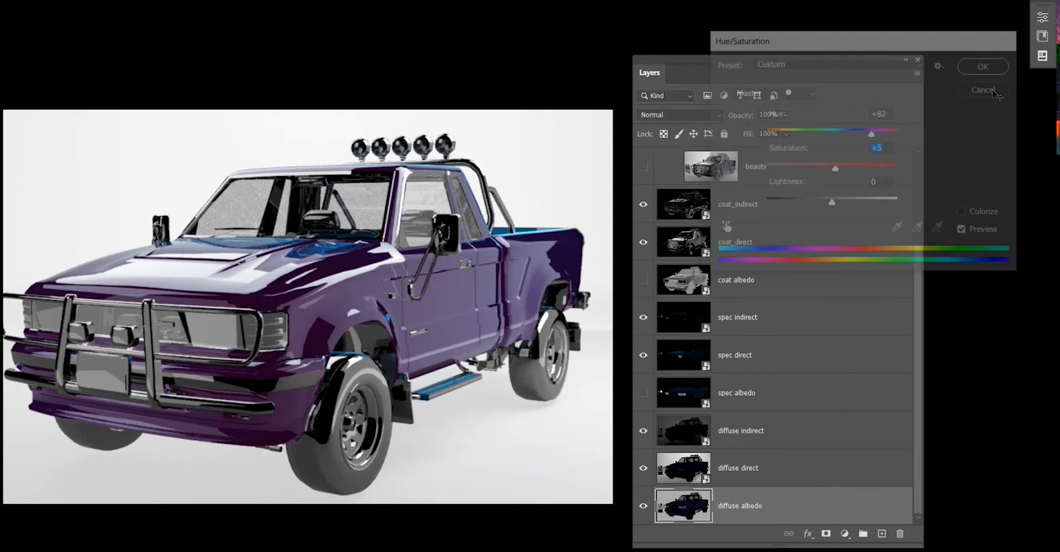
Make the spec albedo layer visible and set its blend mode to Screen.
left_click(750, 254)
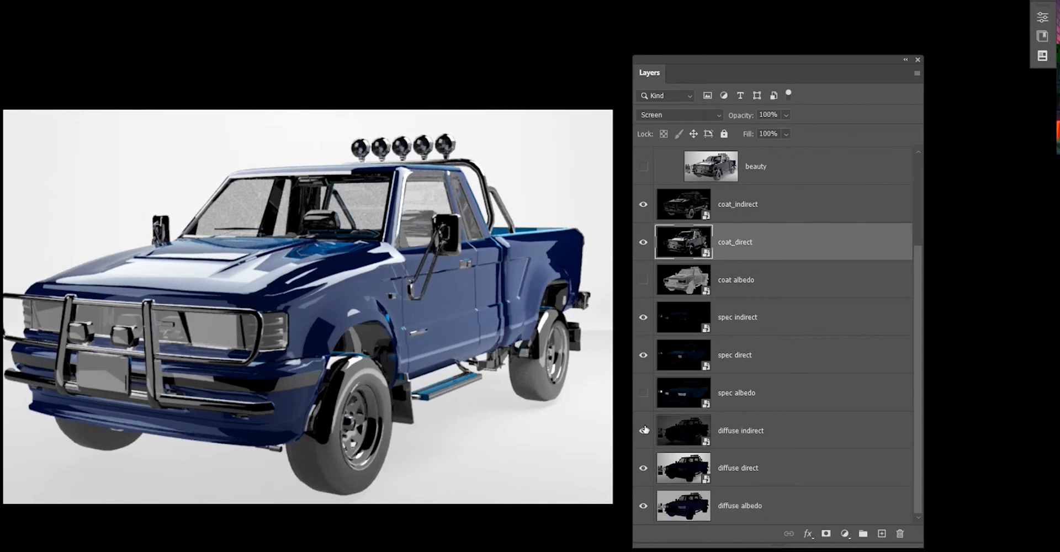
left_click(748, 399)
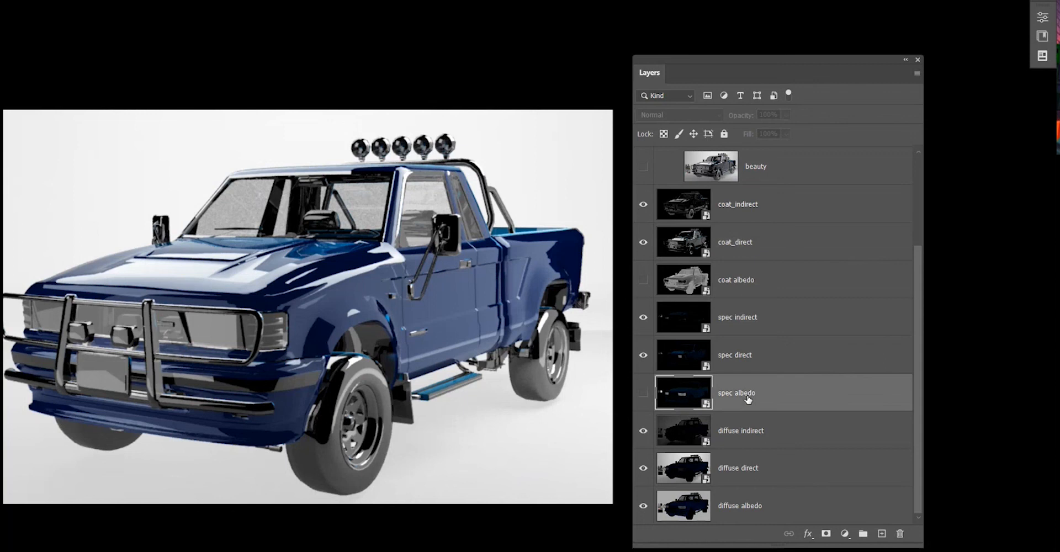
left_click(643, 393)
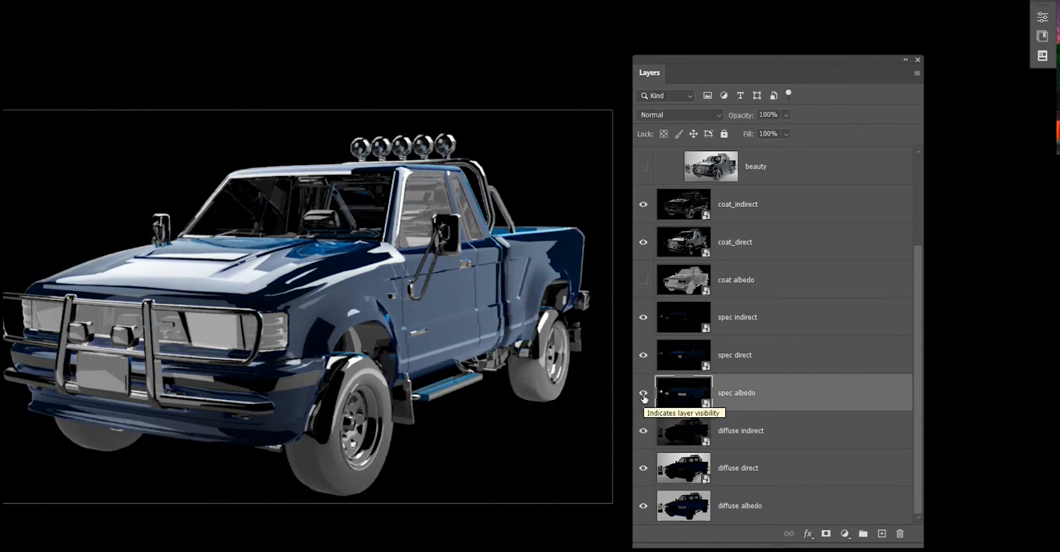
left_click(662, 114)
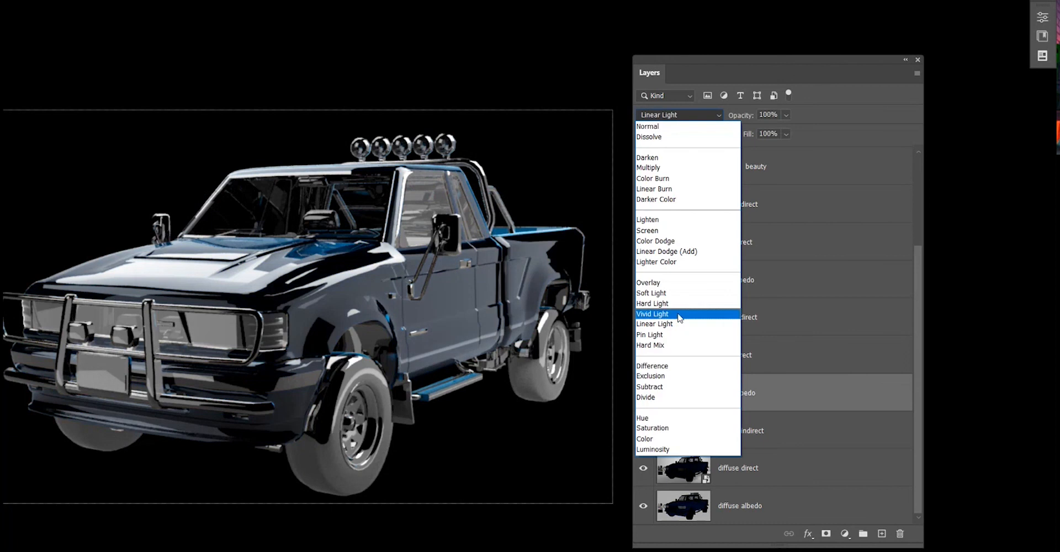
left_click(680, 234)
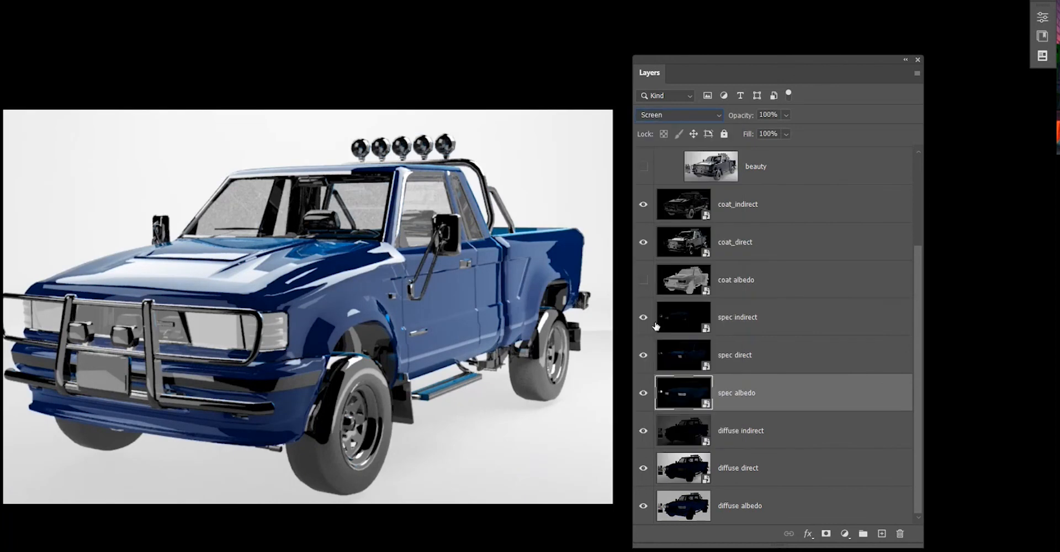
Make coat albedo visible, set its blend mode to Screen, then hide it again.
left_click(686, 284)
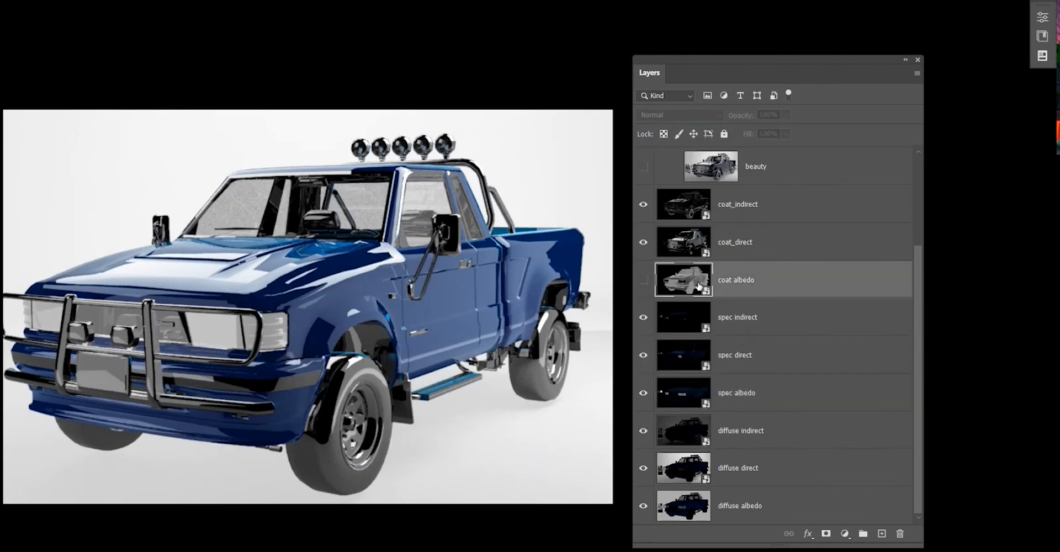
left_click(643, 281)
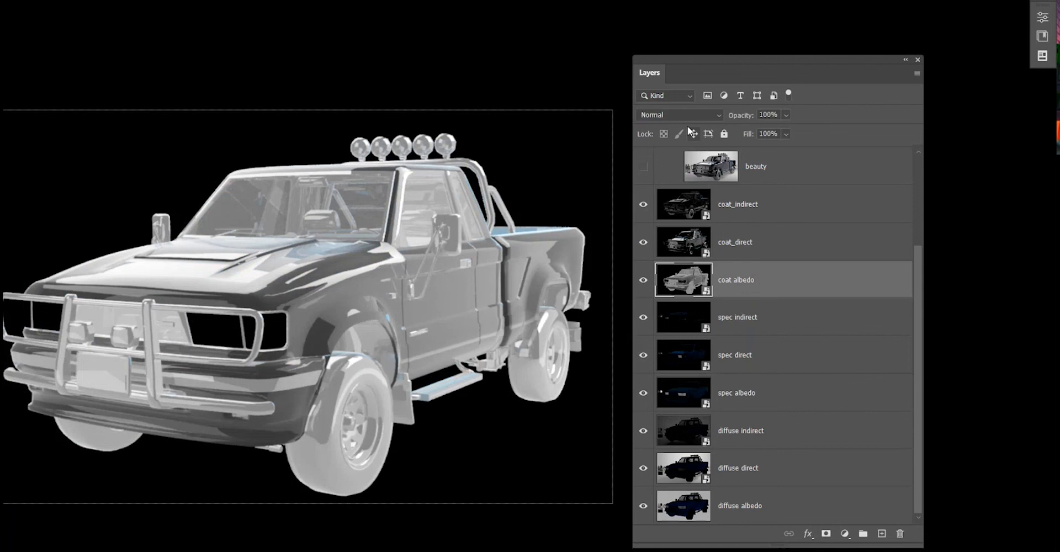
left_click(688, 112)
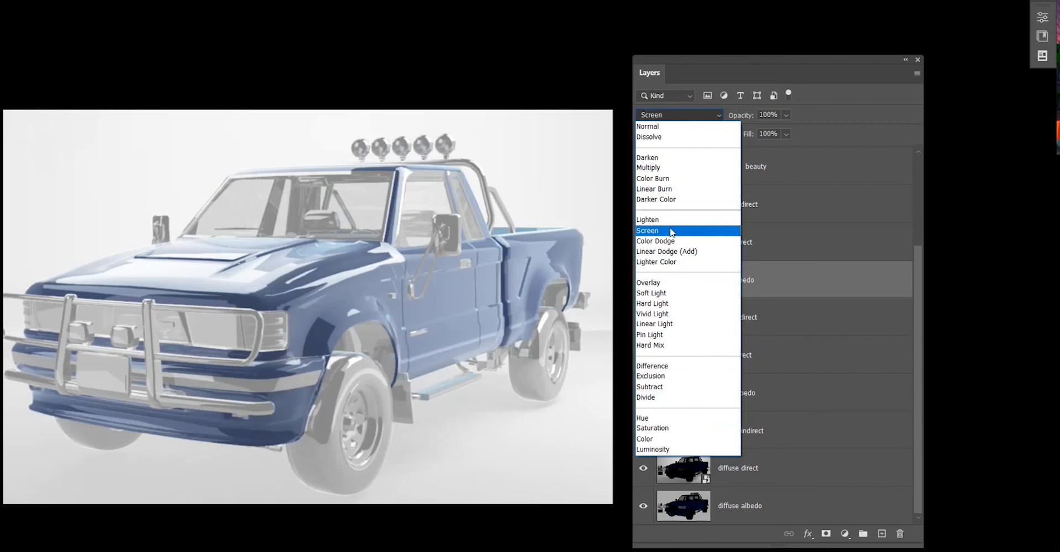
left_click(662, 230)
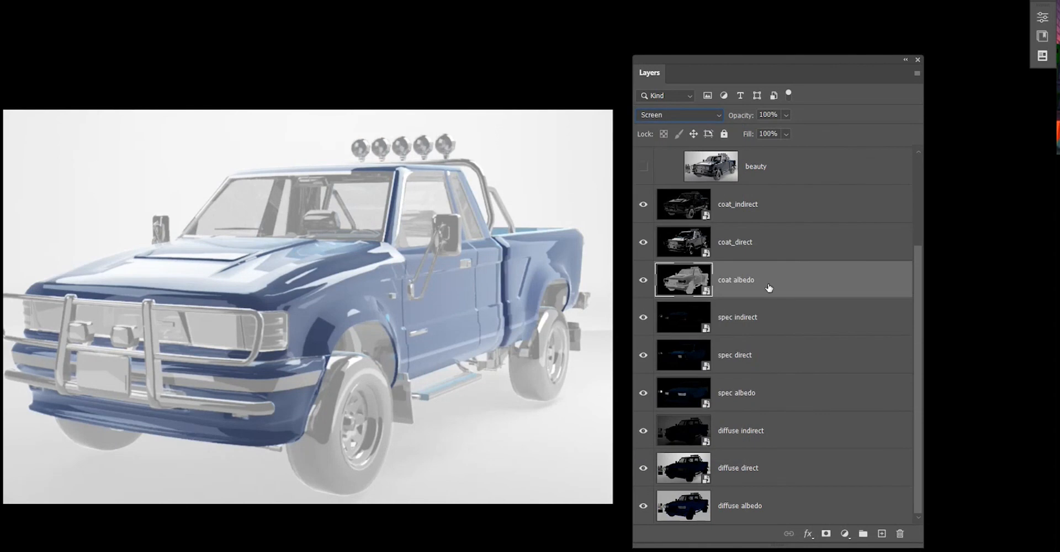
scroll(769, 331, "up", 1)
scroll(769, 383, "up", 3)
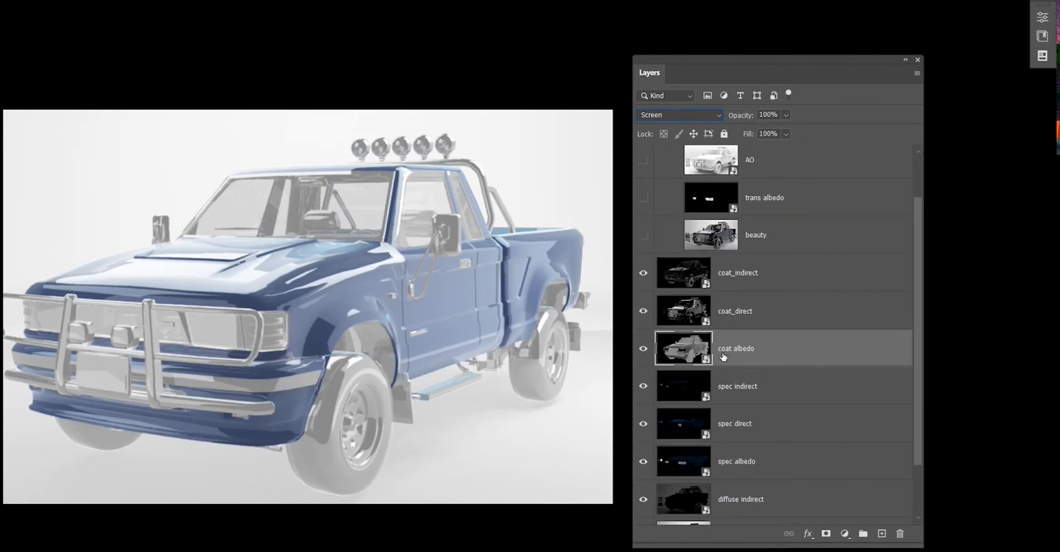
left_click(644, 349)
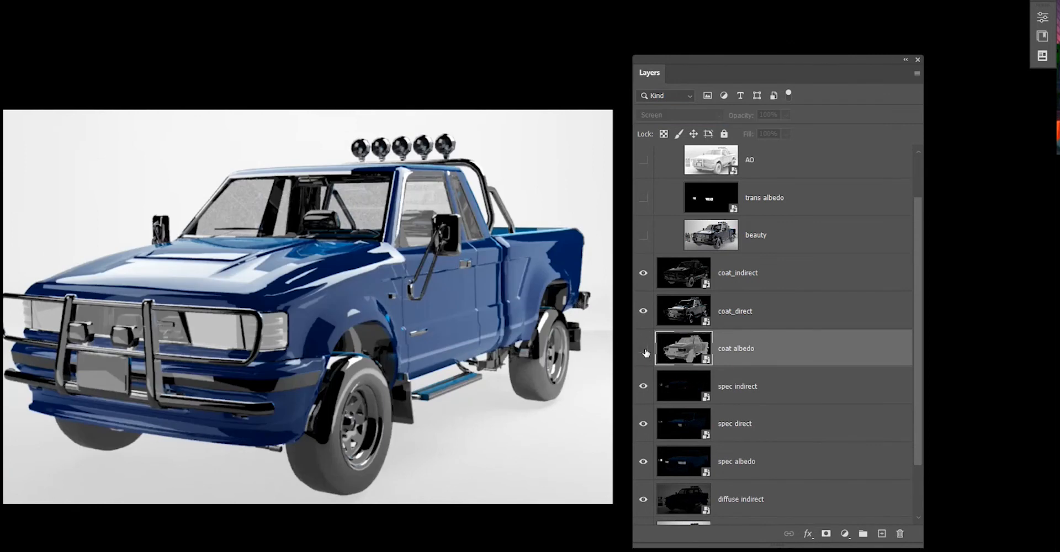
Delete the coat albedo layer.
left_click(752, 313)
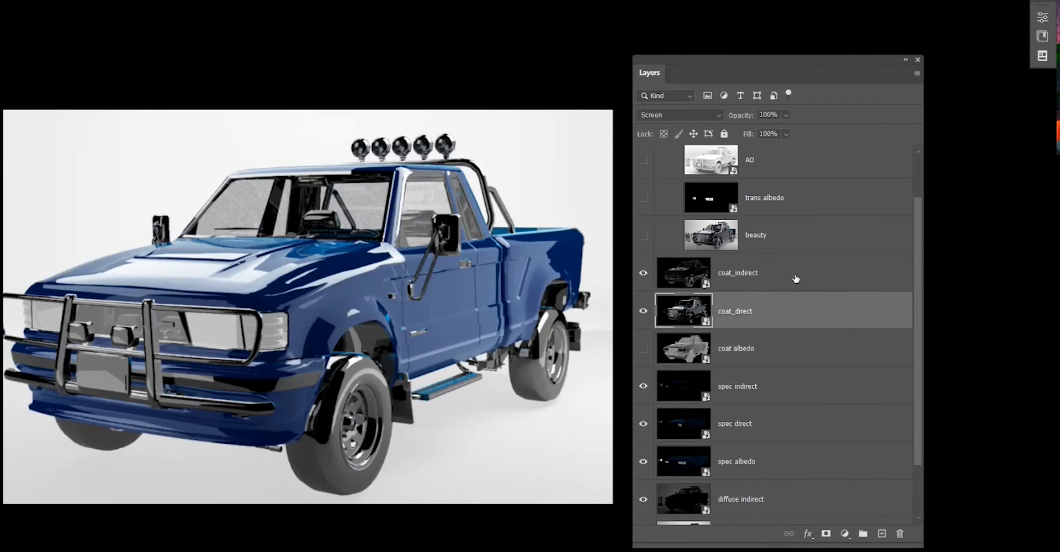
left_click(789, 357)
key("Delete")
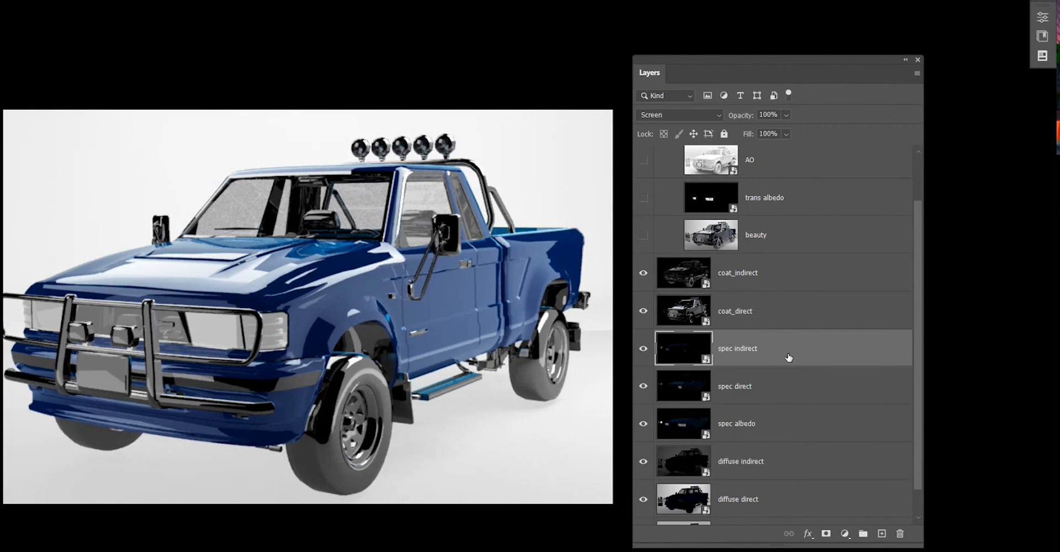
Toggle the beauty layer's visibility on and off to compare it with the composite.
scroll(791, 354, "down", 1)
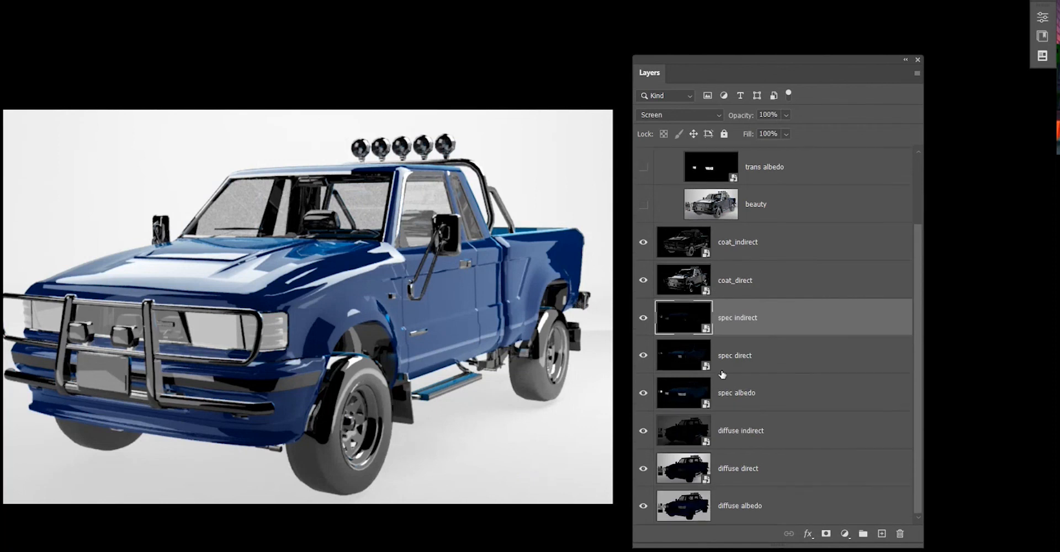
scroll(738, 397, "up", 1)
scroll(738, 396, "up", 1)
scroll(738, 396, "up", 1)
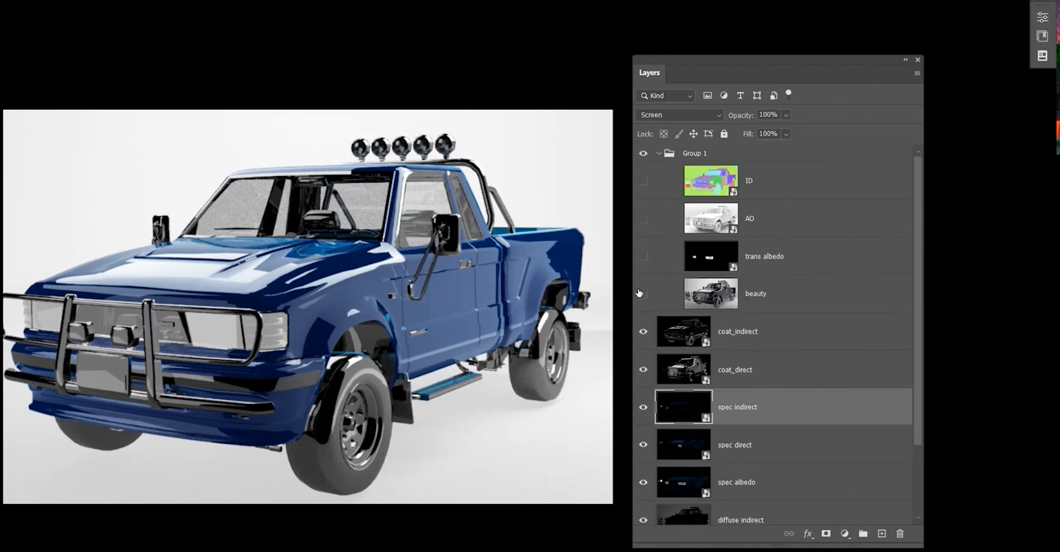
left_click(642, 293)
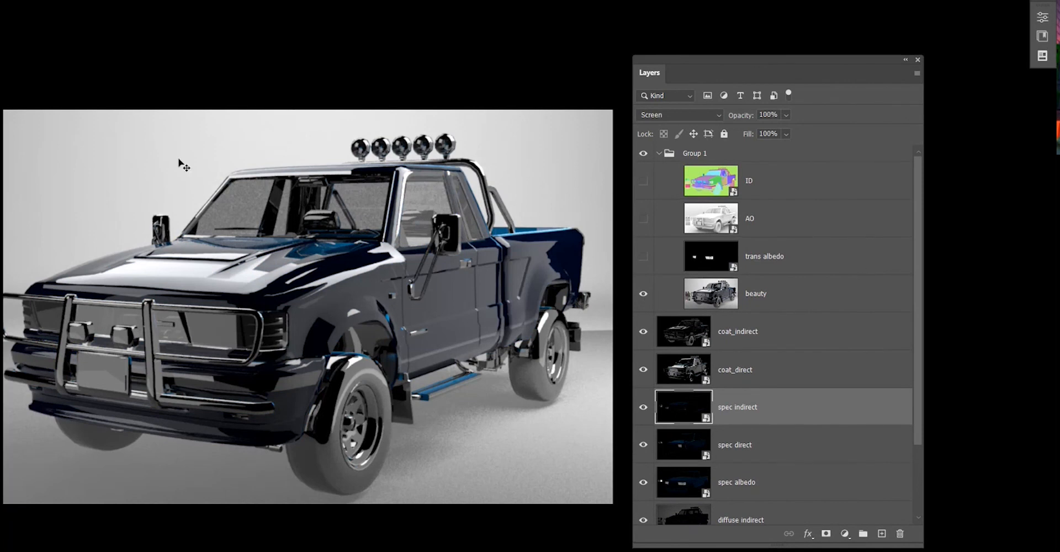
scroll(768, 353, "down", 2)
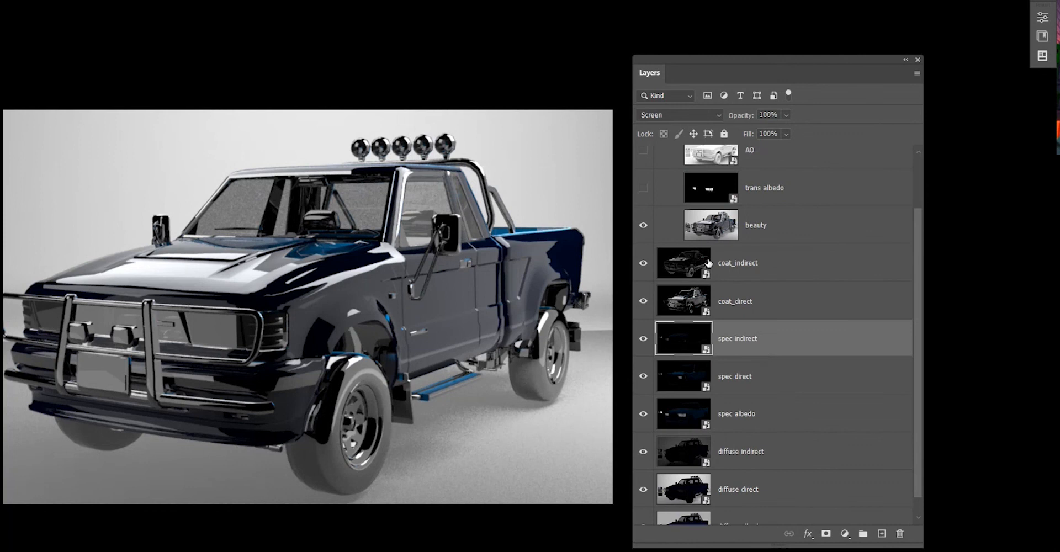
scroll(709, 263, "down", 1)
scroll(709, 270, "up", 3)
left_click(644, 291)
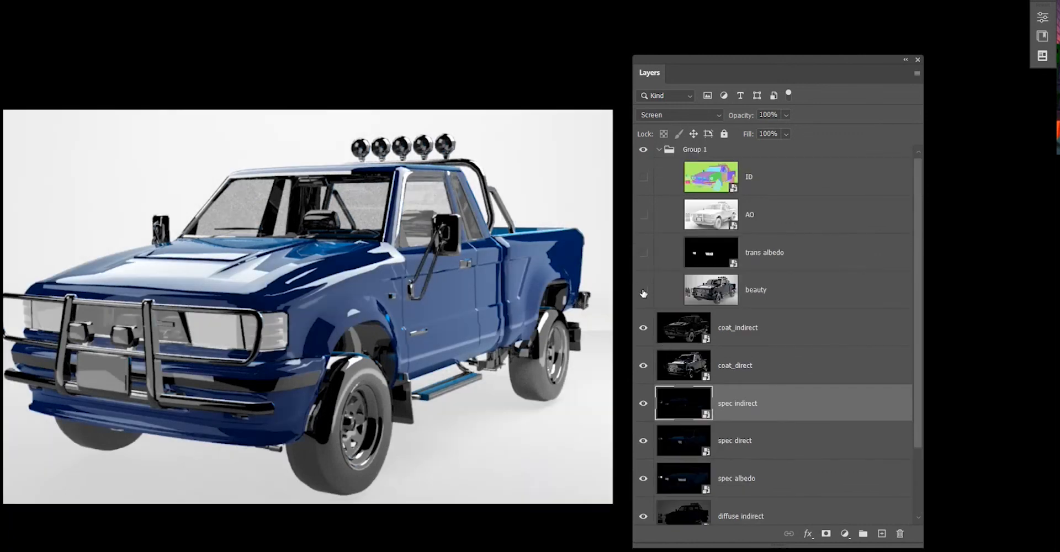
scroll(414, 258, "down", 1)
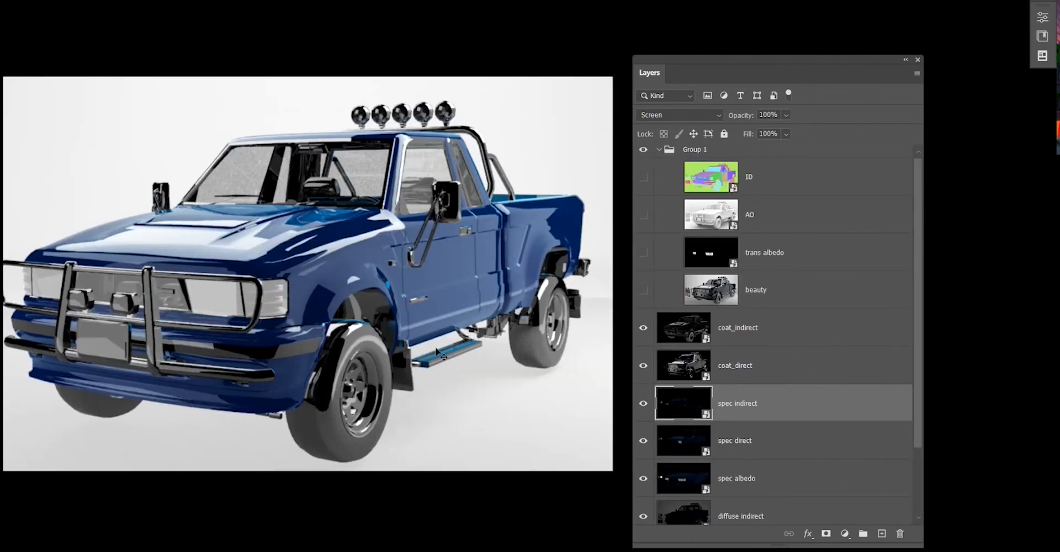
scroll(439, 351, "down", 2)
scroll(805, 400, "down", 2)
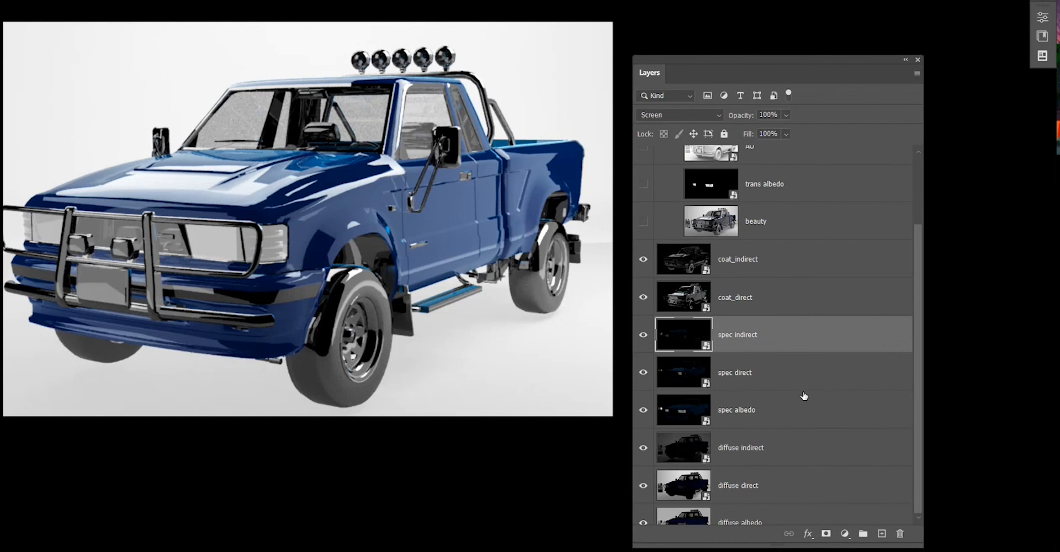
Adjust the diffuse albedo layer with Hue/Saturation, setting saturation to +100 and hue to +34.
left_click(697, 514)
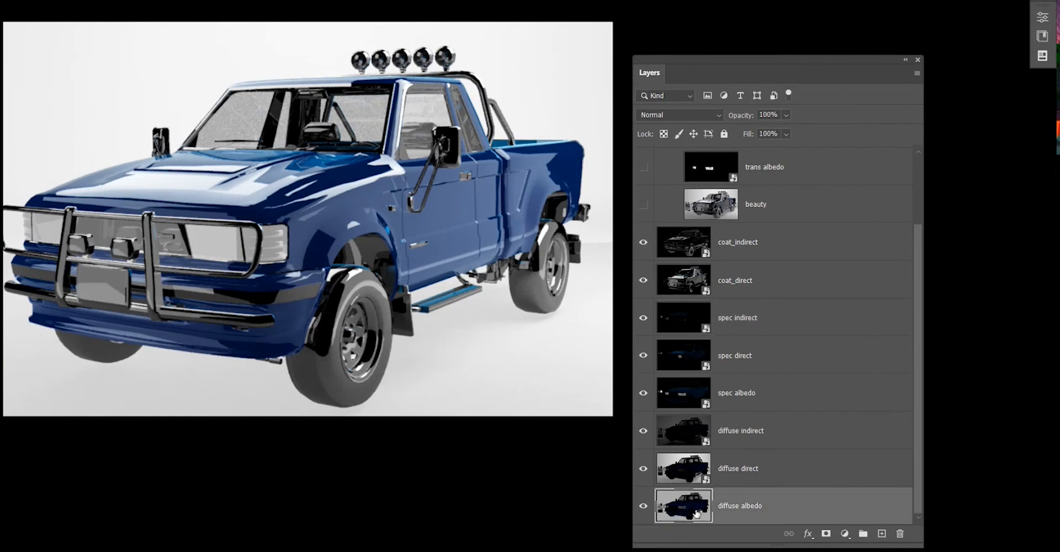
key("ctrl+u")
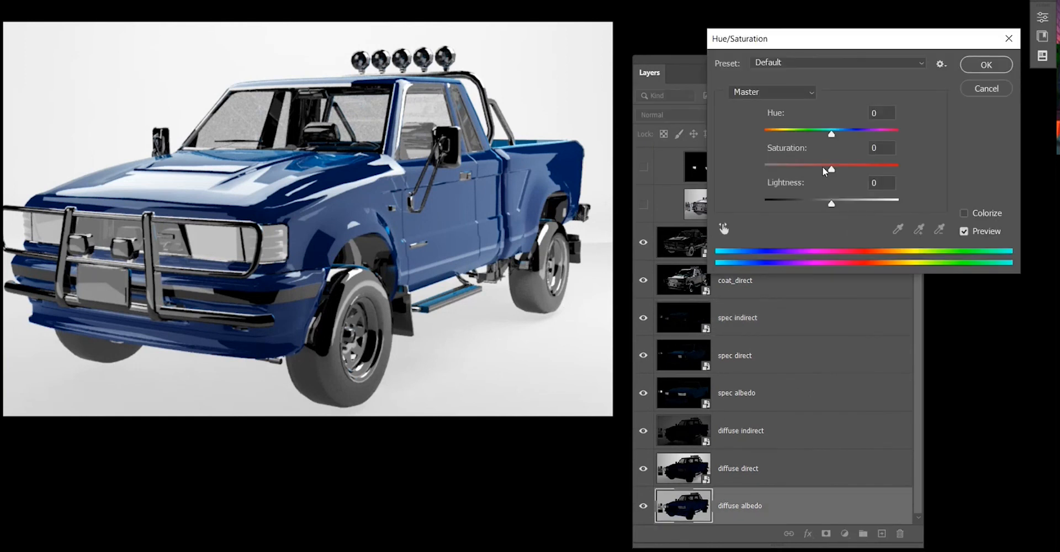
left_click_drag(823, 166, 899, 168)
left_click_drag(798, 130, 945, 118)
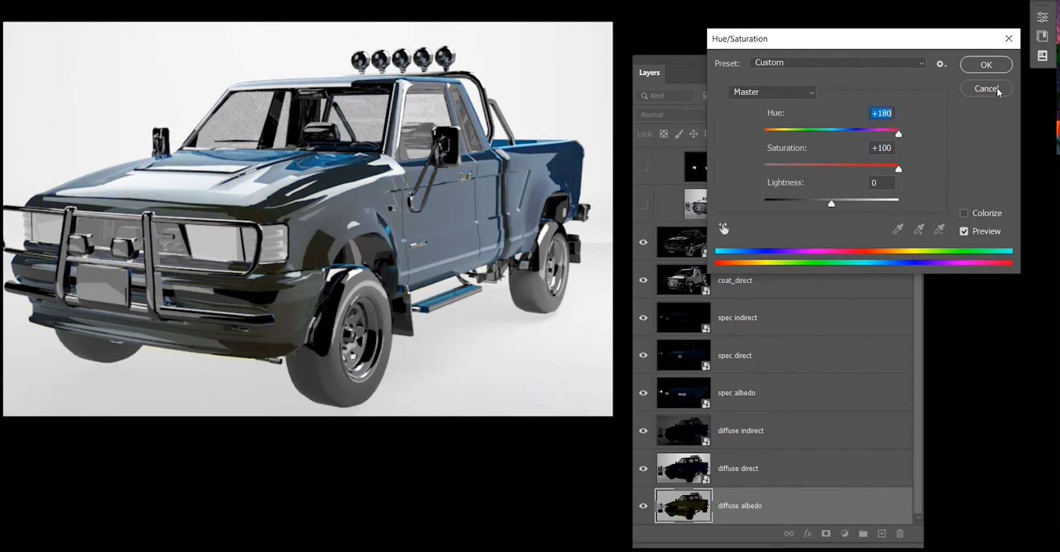
left_click_drag(899, 134, 775, 145)
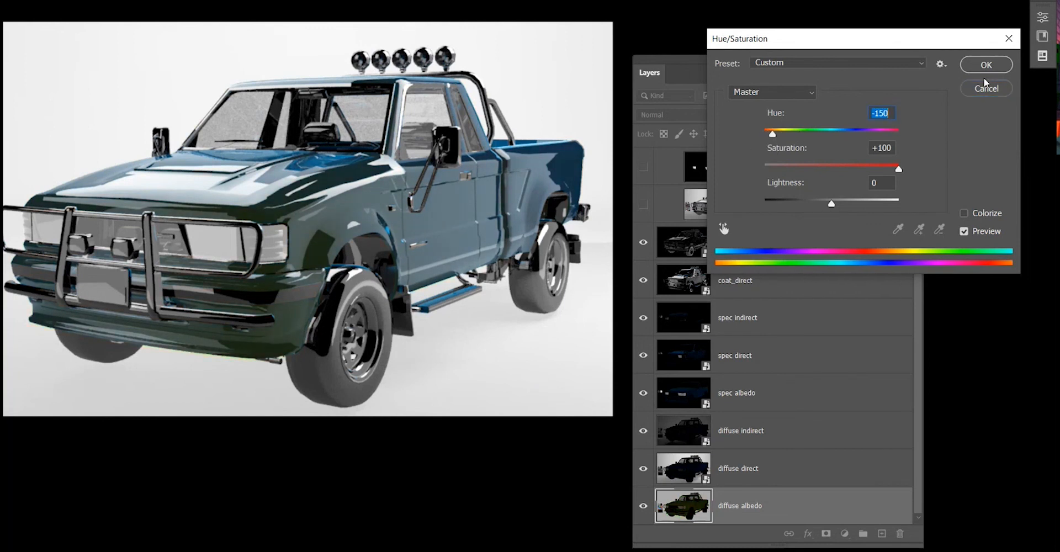
left_click(854, 129)
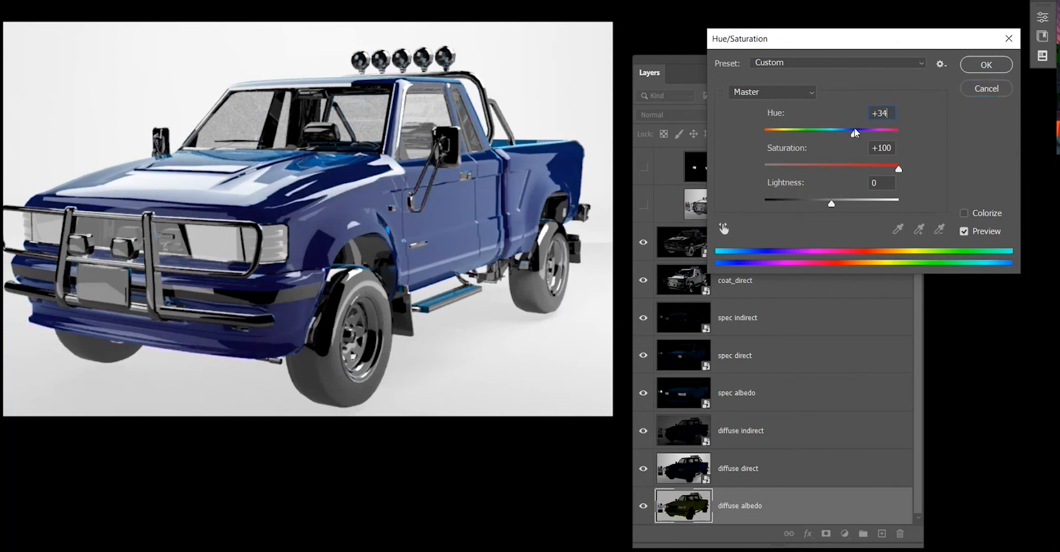
left_click(969, 65)
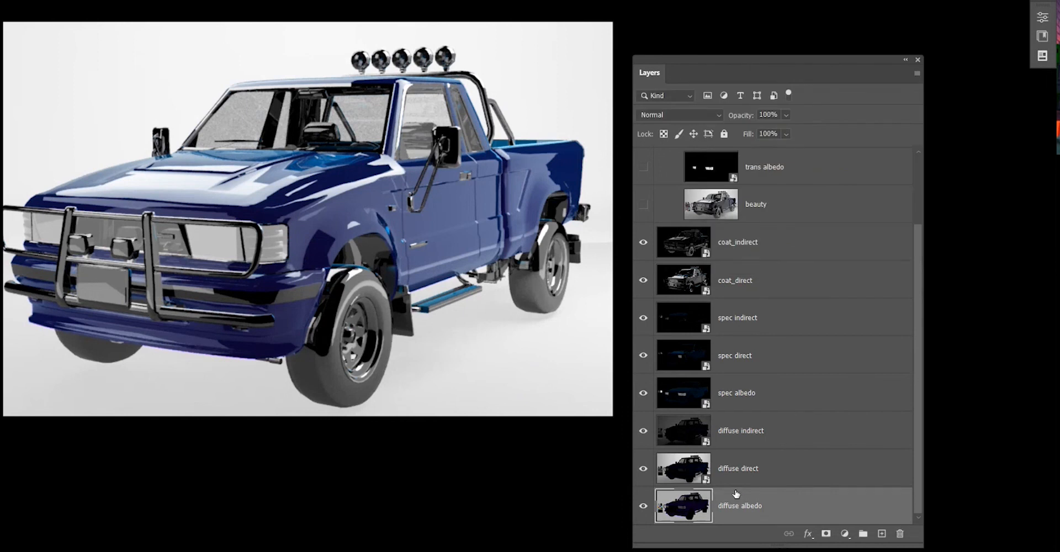
Apply Hue/Saturation to the coat_direct layer as a smart filter with hue set to -22.
left_click(780, 434)
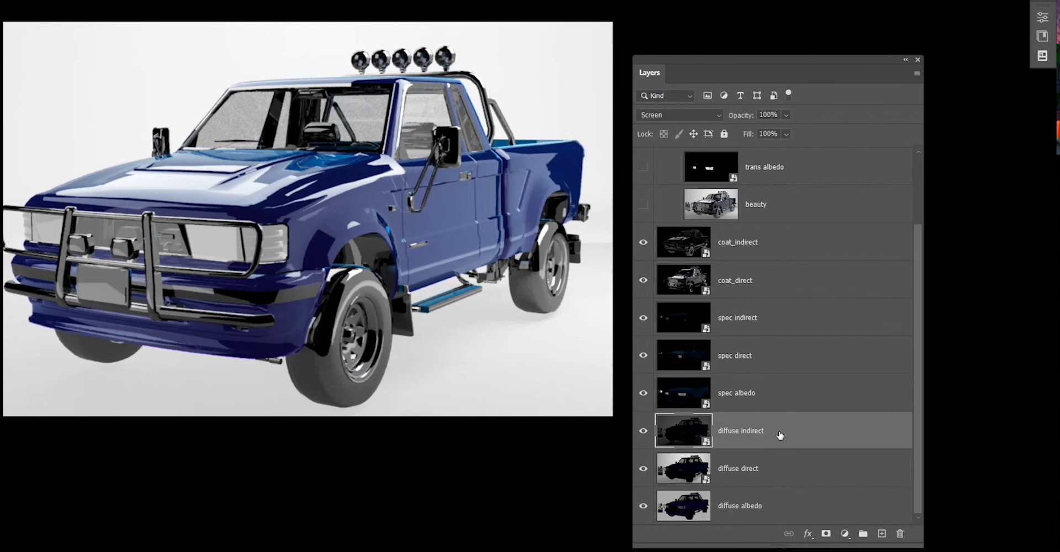
left_click(776, 468)
left_click(760, 273)
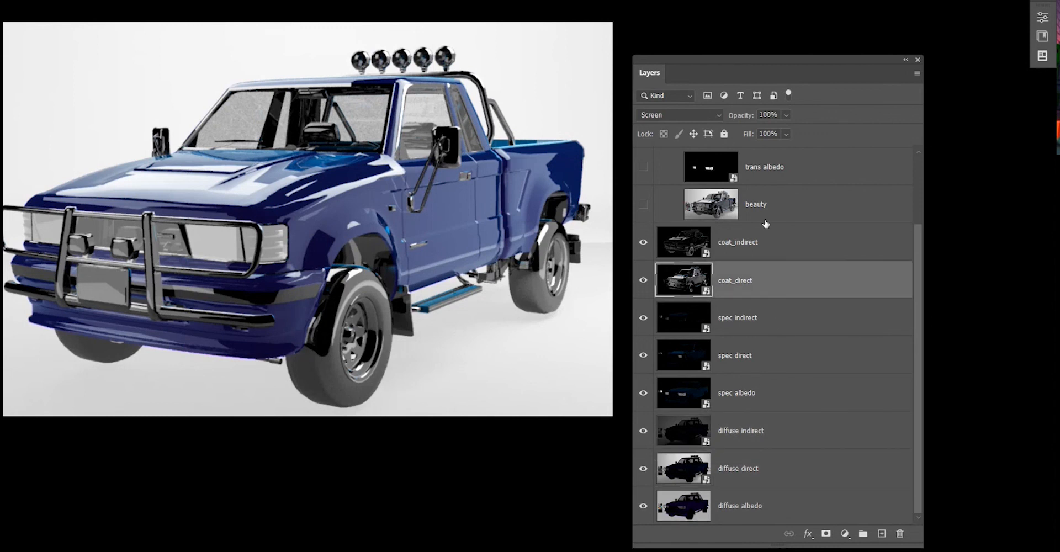
left_click(765, 222)
left_click(745, 257)
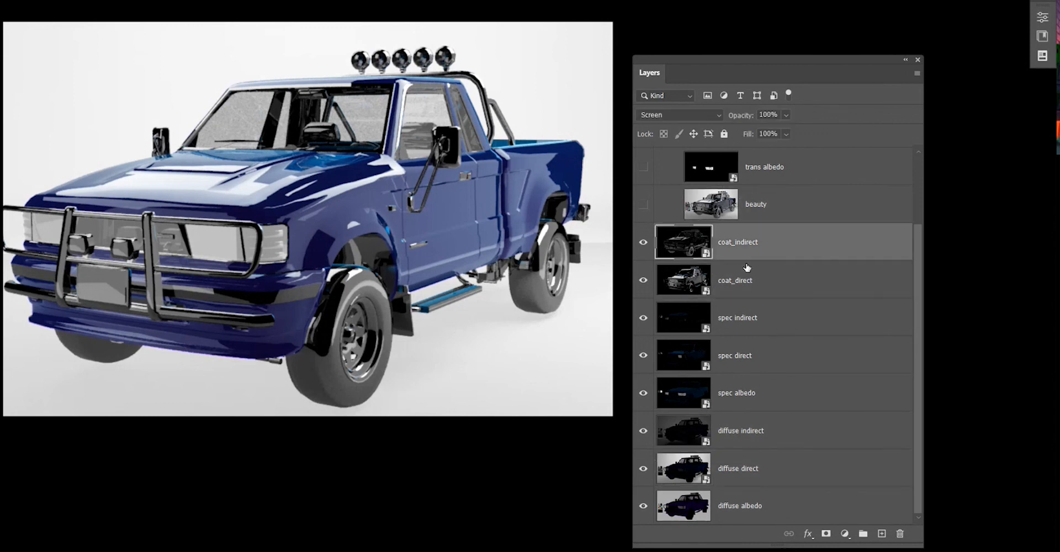
left_click(769, 276)
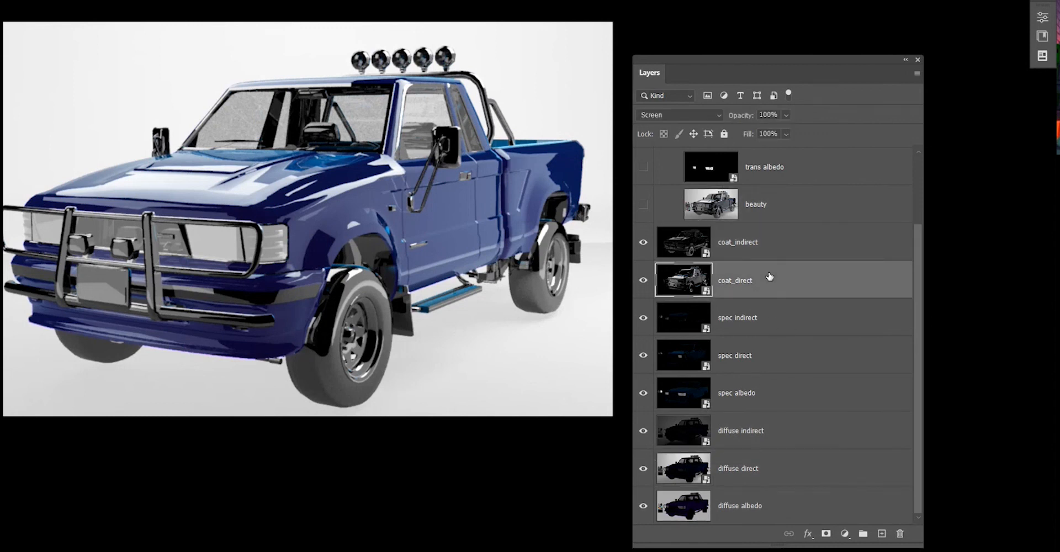
key("ctrl+u")
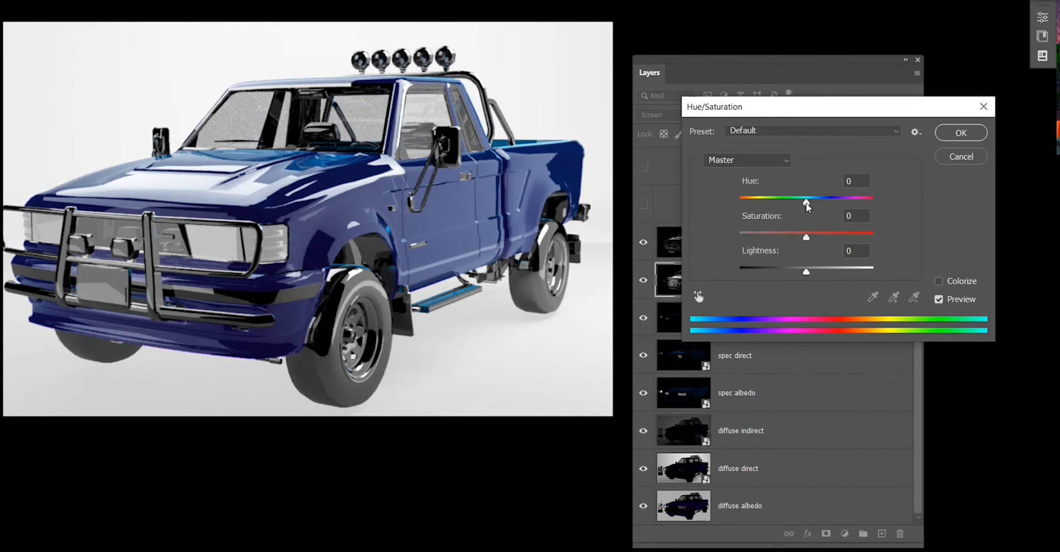
left_click_drag(807, 206, 777, 202)
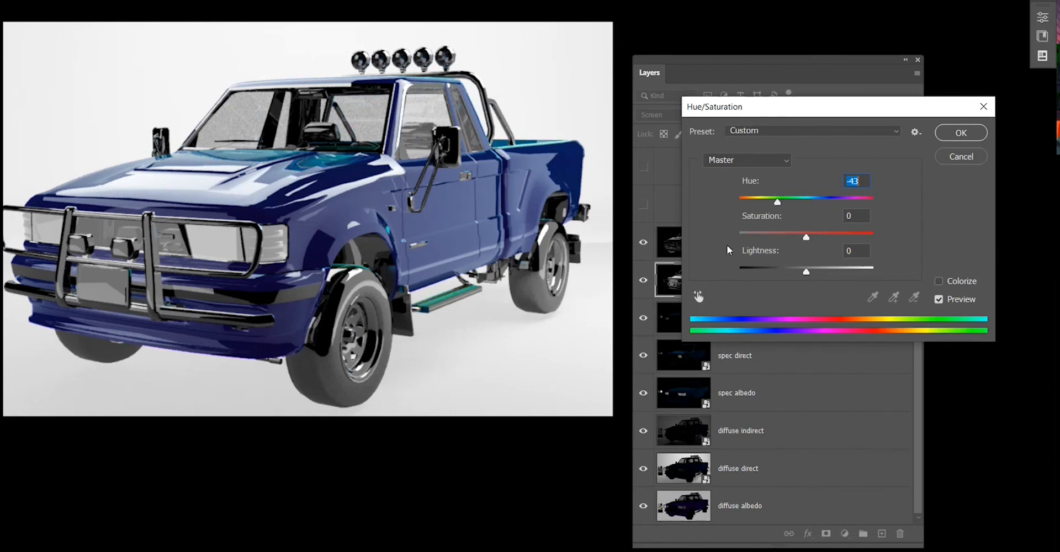
mouse_move(778, 202)
left_mouse_down()
mouse_move(879, 192)
mouse_move(796, 211)
mouse_move(822, 201)
mouse_move(774, 204)
mouse_move(782, 202)
left_mouse_up()
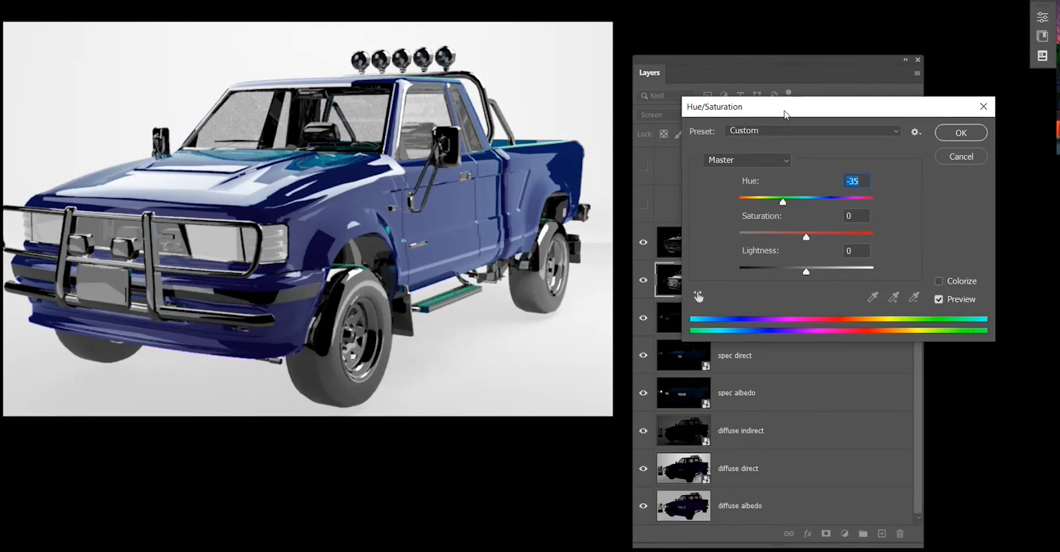
left_click_drag(786, 115, 820, 48)
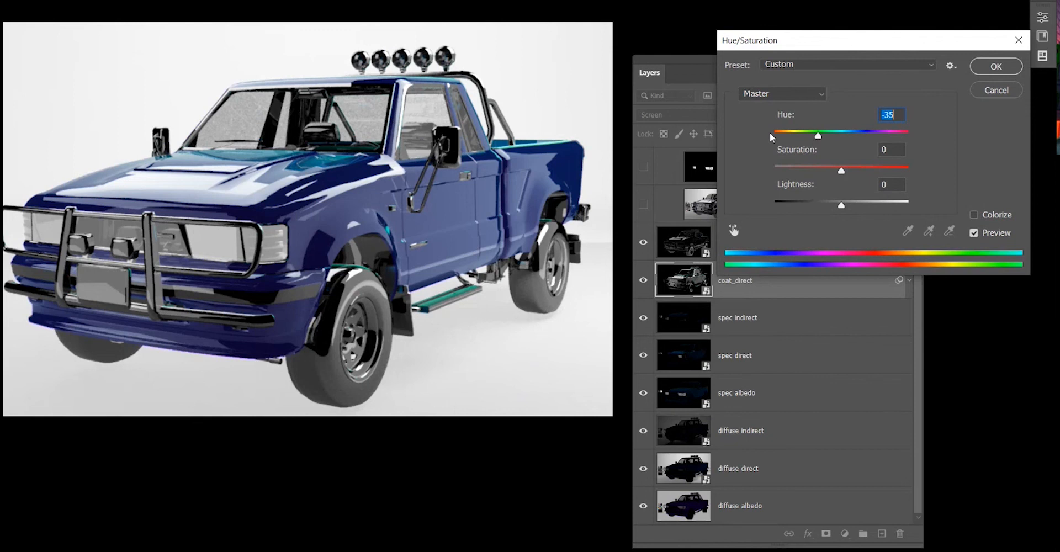
left_click_drag(770, 133, 757, 164)
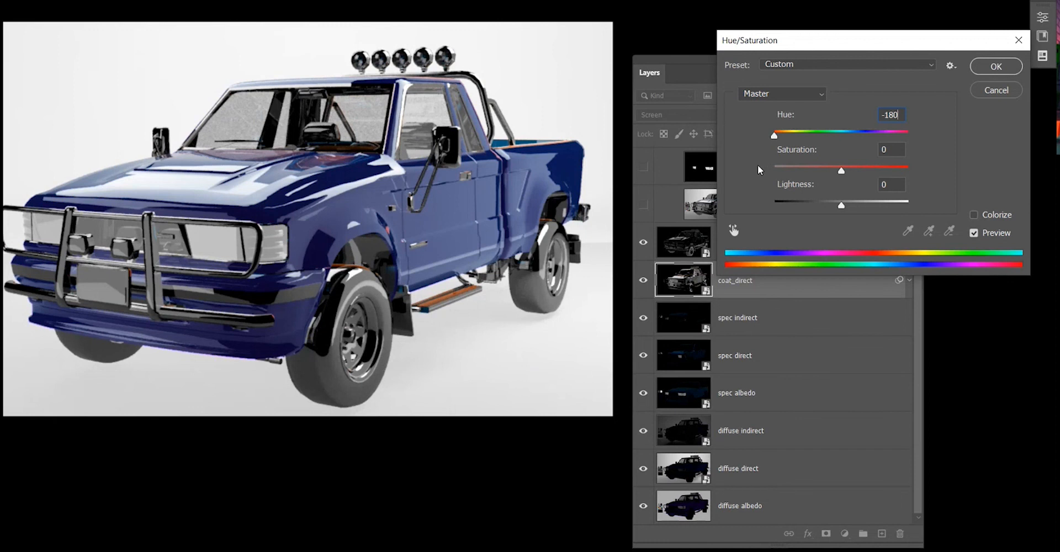
left_click_drag(757, 165, 826, 133)
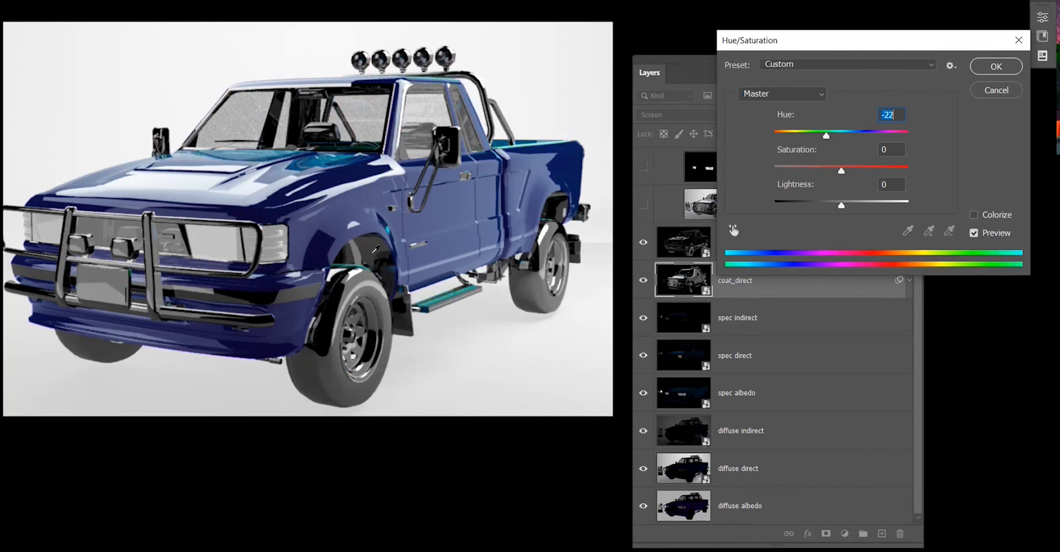
left_click(988, 67)
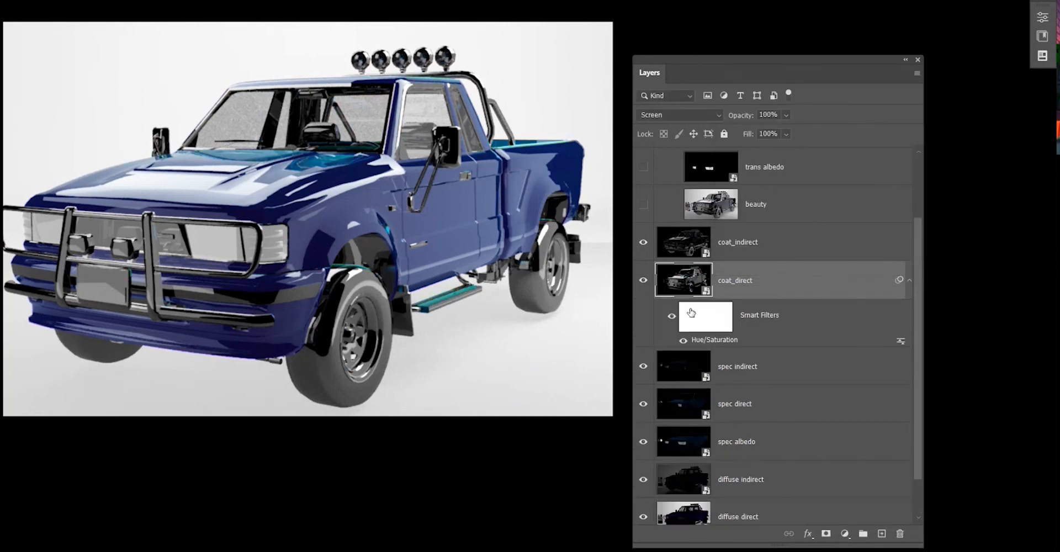
Try to copy the coat_direct Hue/Saturation smart filter onto the coat_indirect layer, undoing each paste.
scroll(705, 289, "down", 3)
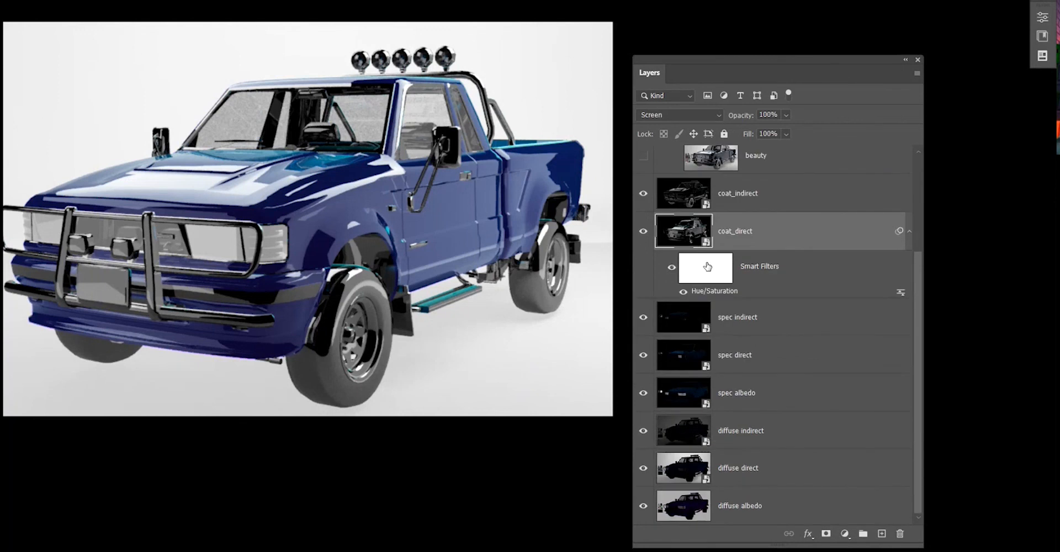
scroll(687, 231, "up", 2)
left_click(686, 229)
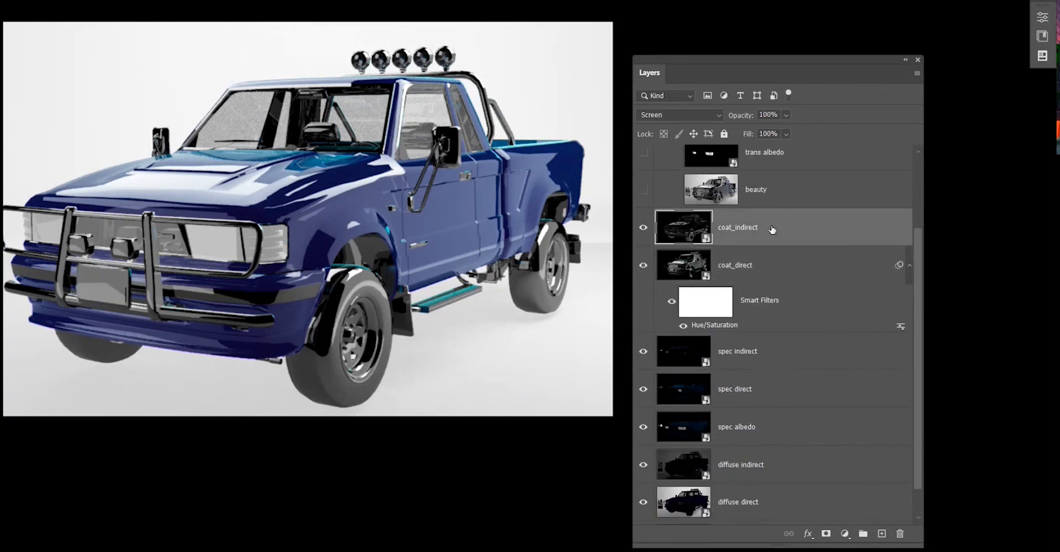
left_click(758, 301)
left_click(720, 305)
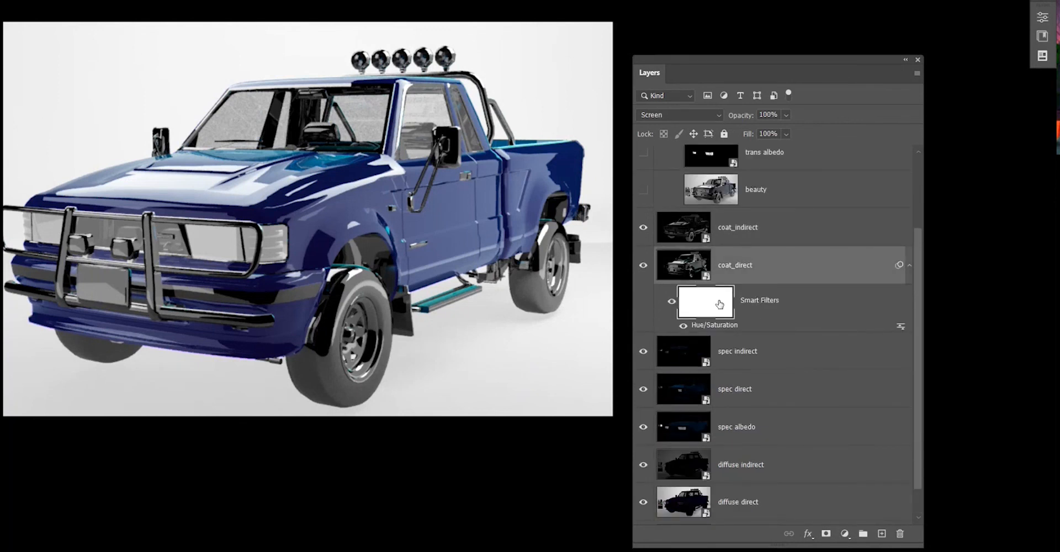
right_click(720, 305)
left_click(706, 309)
left_click(790, 193)
left_click(768, 228)
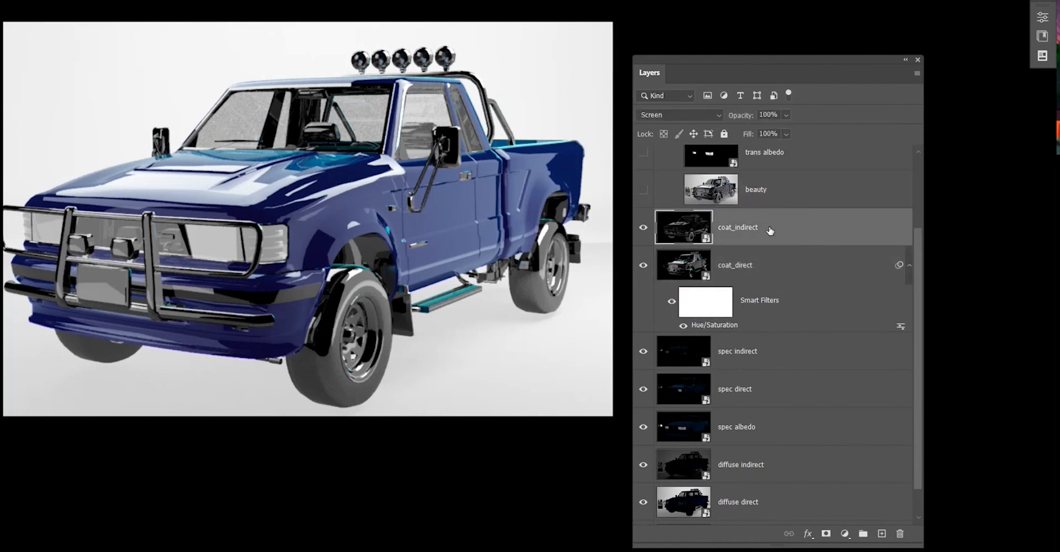
key("ctrl+v")
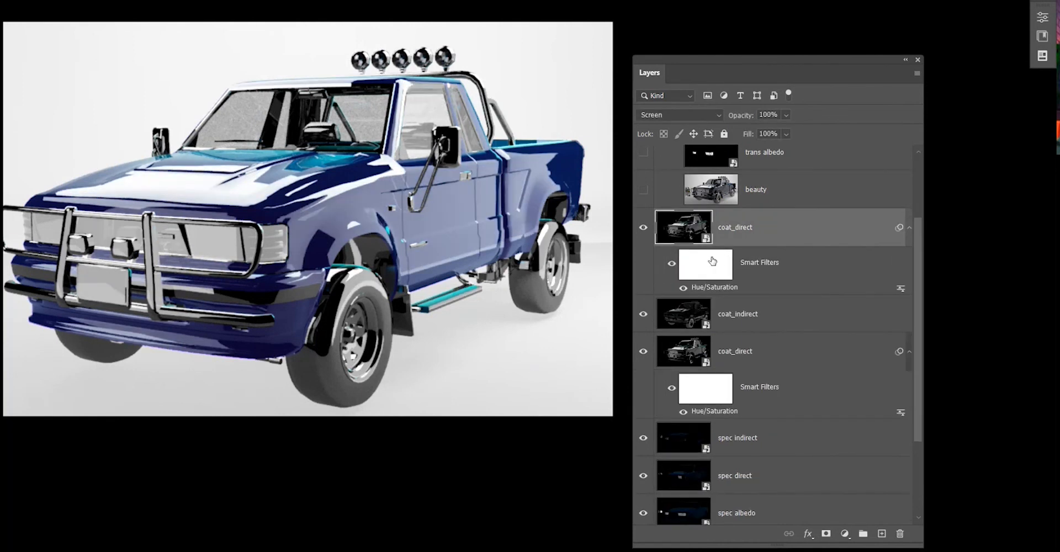
key("ctrl+z")
key("ctrl+v")
key("ctrl+z")
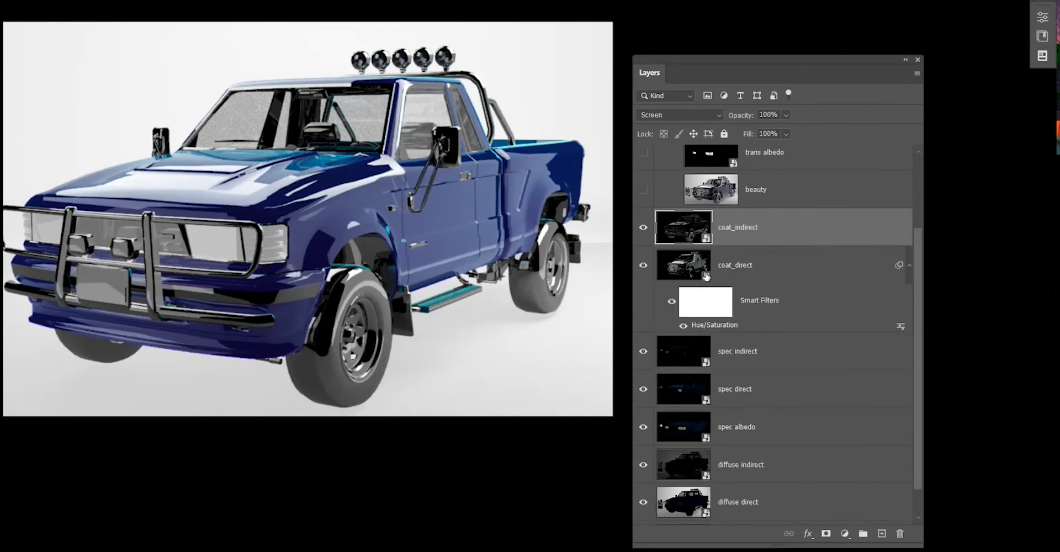
scroll(706, 276, "up", 3)
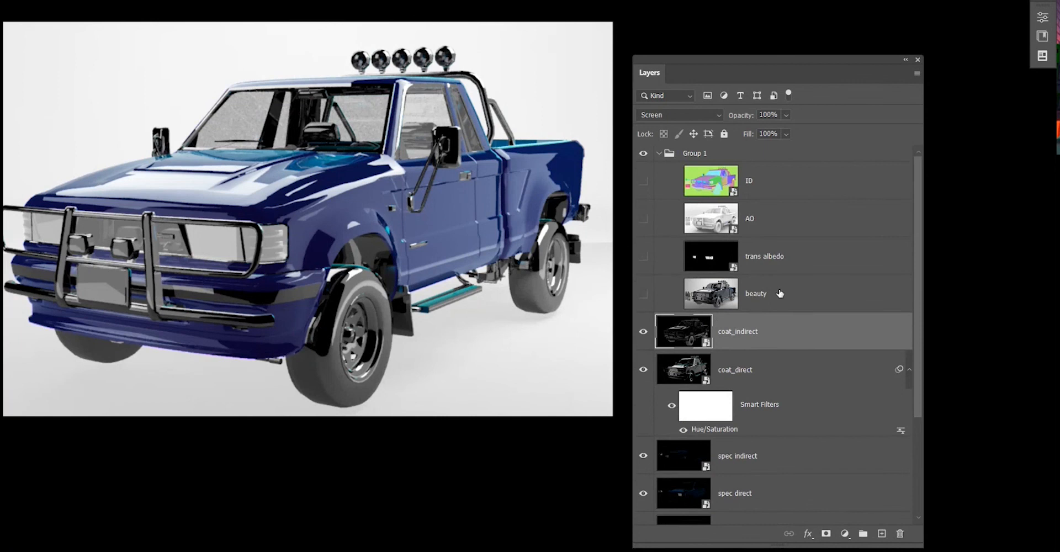
scroll(779, 293, "down", 3)
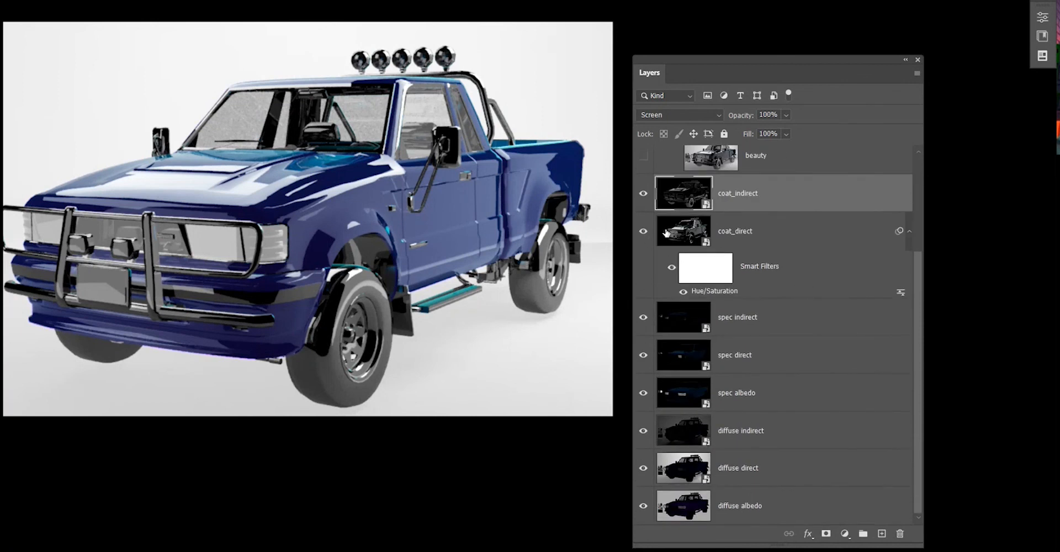
double_click(804, 244)
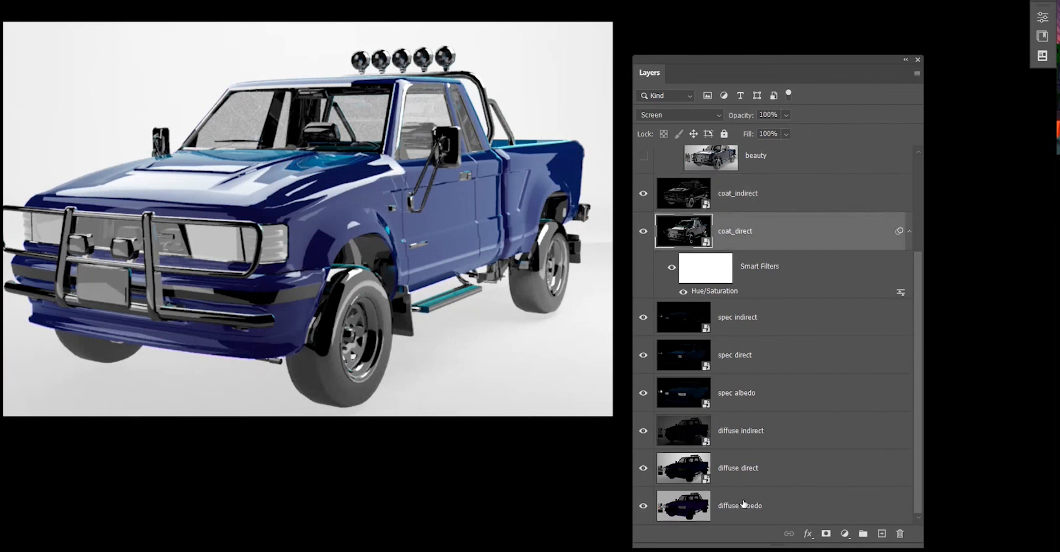
left_click(1019, 106)
scroll(742, 444, "up", 1)
scroll(756, 331, "up", 3)
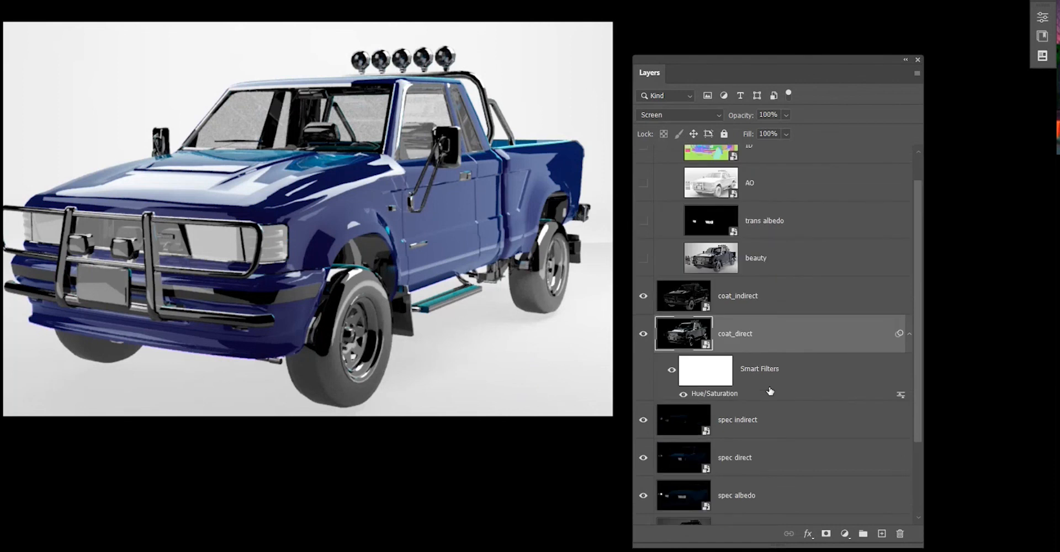
scroll(755, 323, "down", 4)
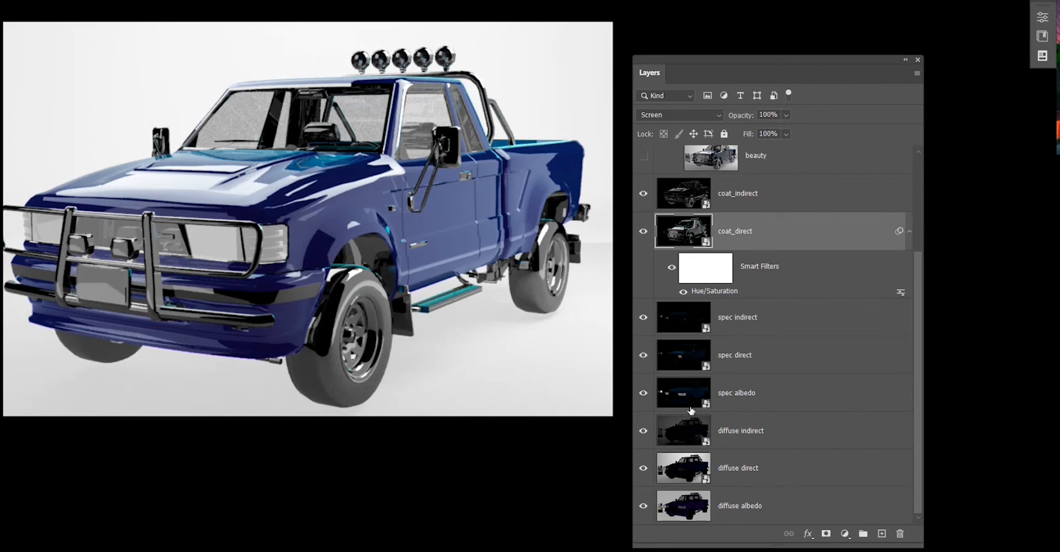
scroll(690, 410, "up", 4)
scroll(682, 406, "down", 4)
Hide the diffuse albedo layer and delete both the spec albedo and diffuse albedo layers.
left_click(641, 510)
left_click(775, 395)
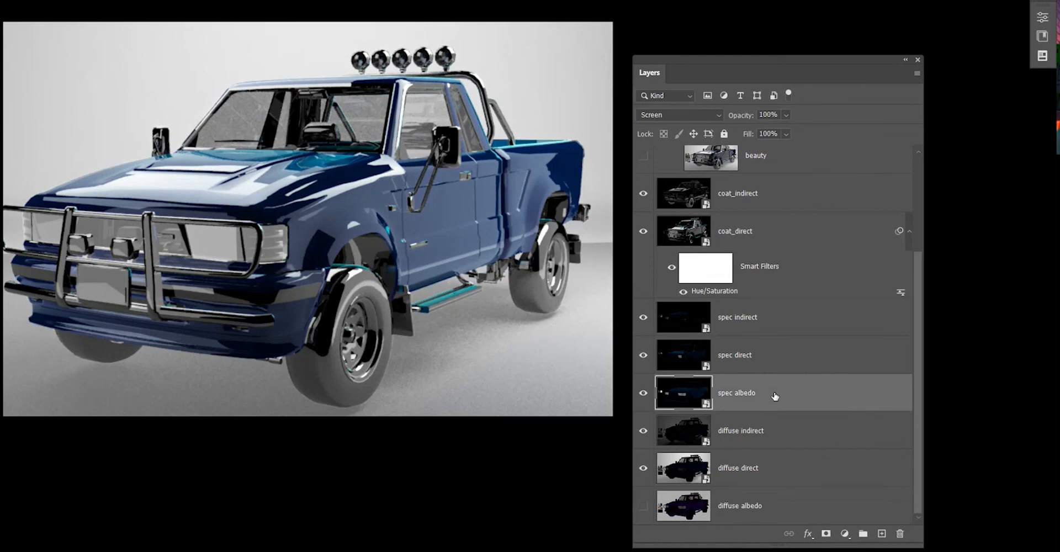
key("Delete")
left_click(789, 506)
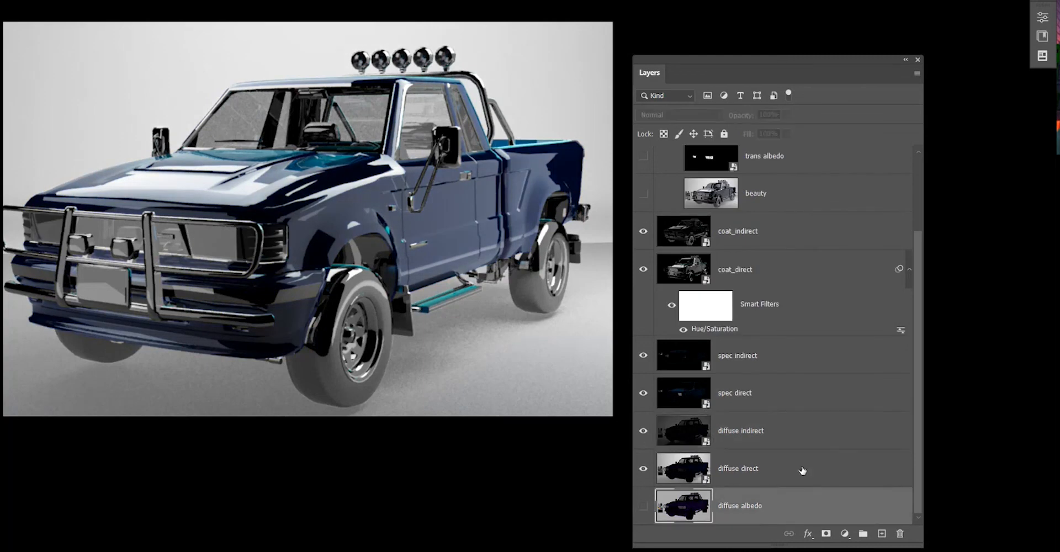
key("Delete")
Delete the coat_direct layer.
left_click(771, 307)
key("Delete")
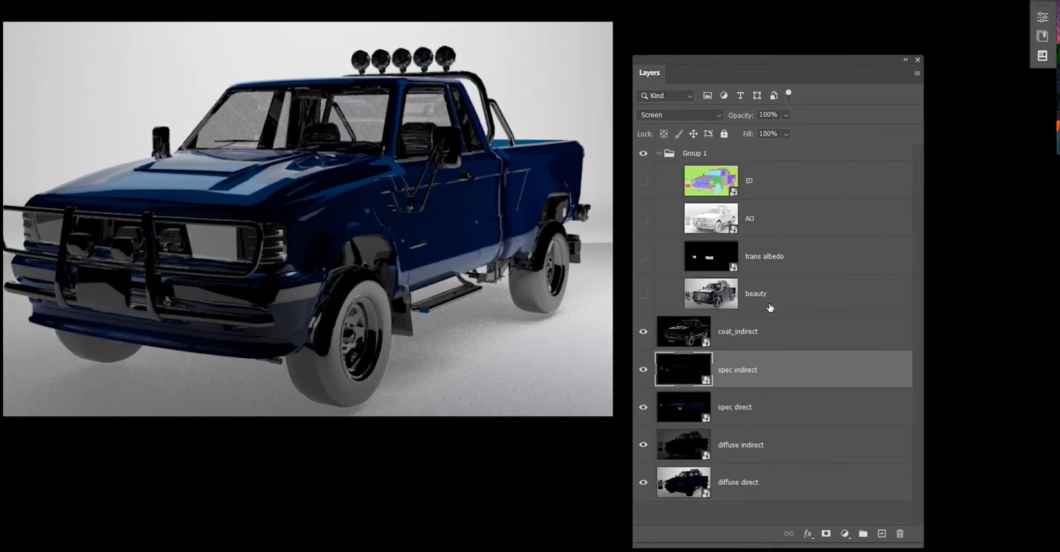
Collapse Group 1 and undo the coat_direct layer's deletion.
left_click(658, 154)
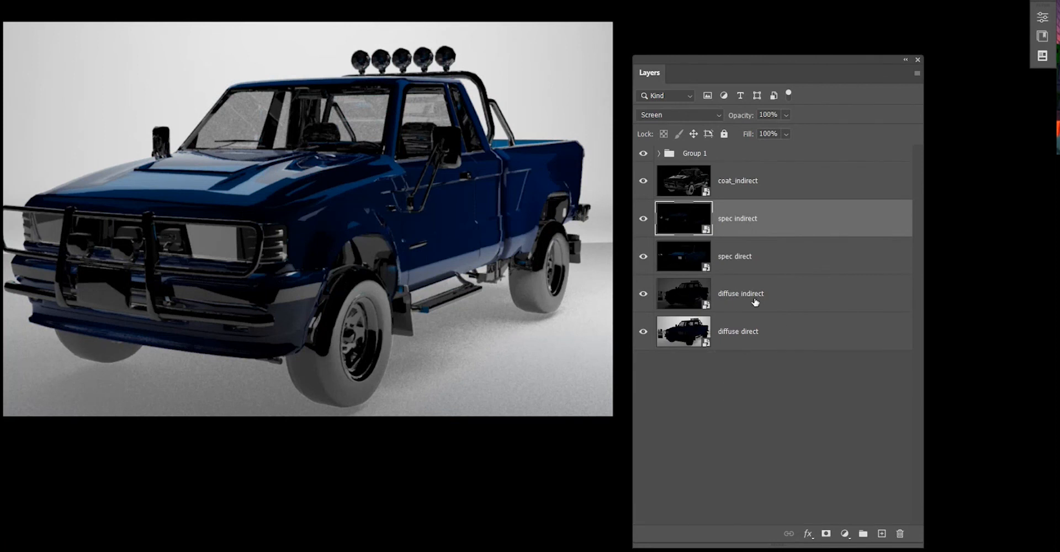
scroll(751, 334, "up", 1)
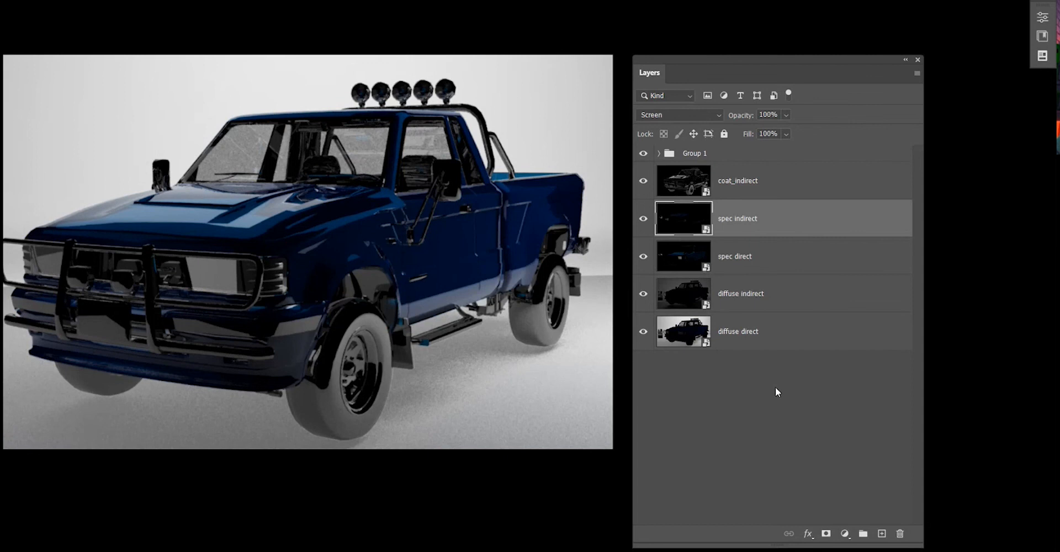
scroll(776, 379, "up", 1)
scroll(768, 359, "down", 1)
key("ctrl+z")
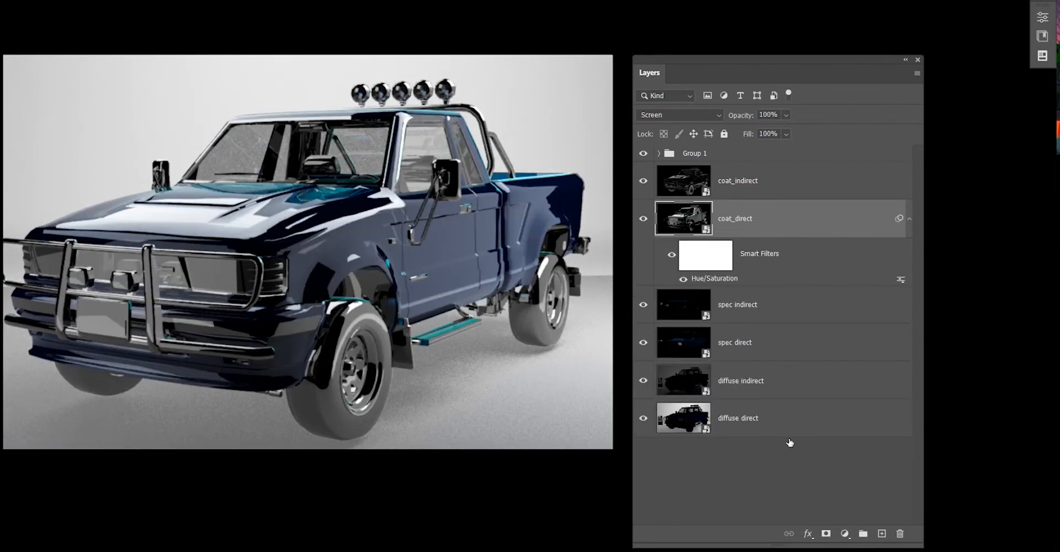
double_click(790, 219)
left_click(1011, 121)
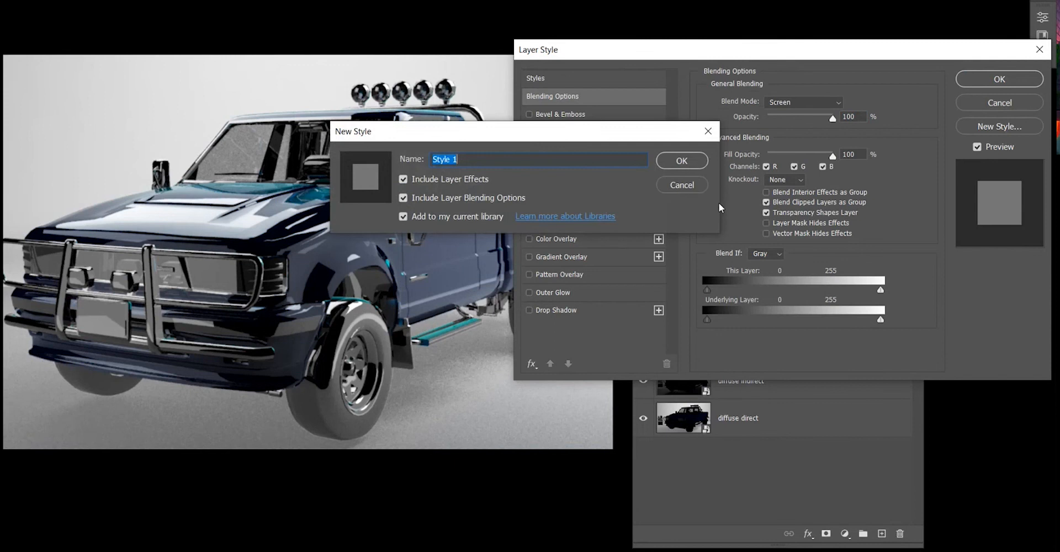
left_click(687, 189)
left_click(986, 106)
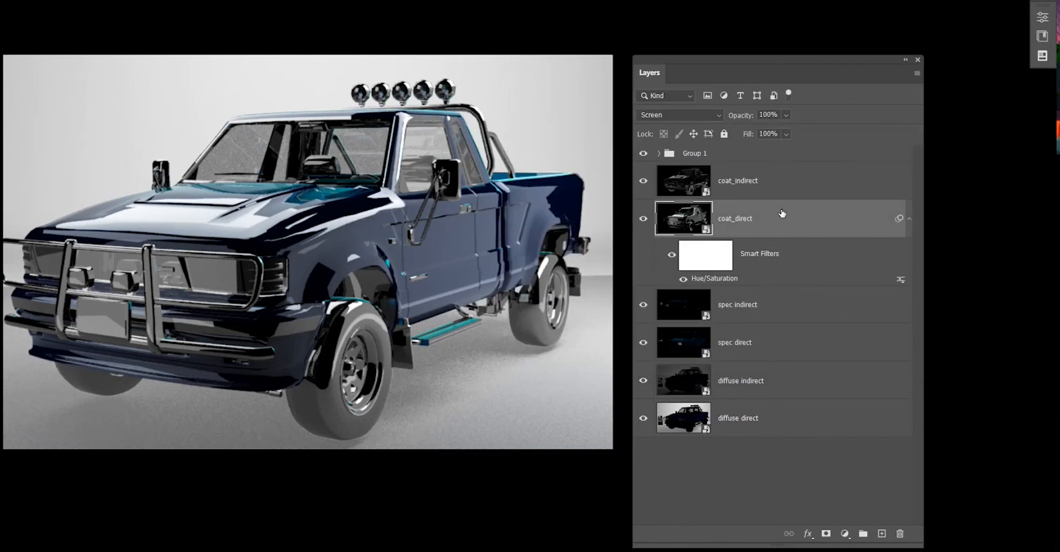
double_click(781, 213)
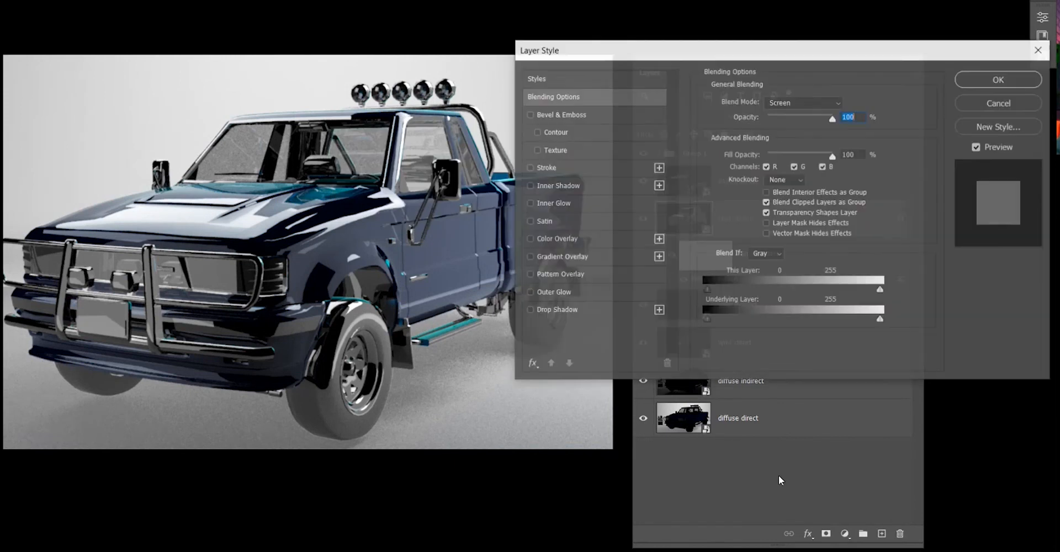
left_click(1026, 103)
left_click(736, 462)
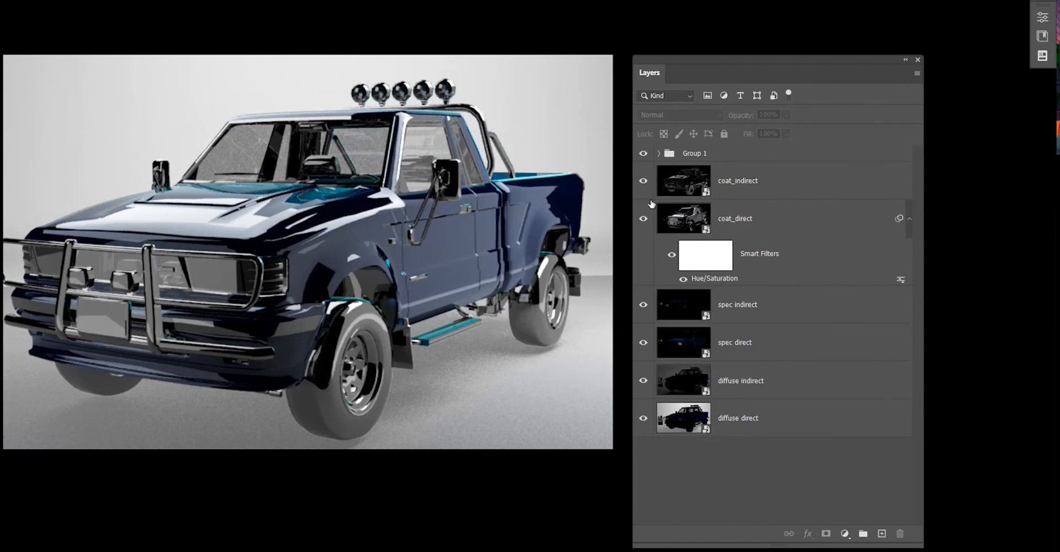
left_click(778, 185)
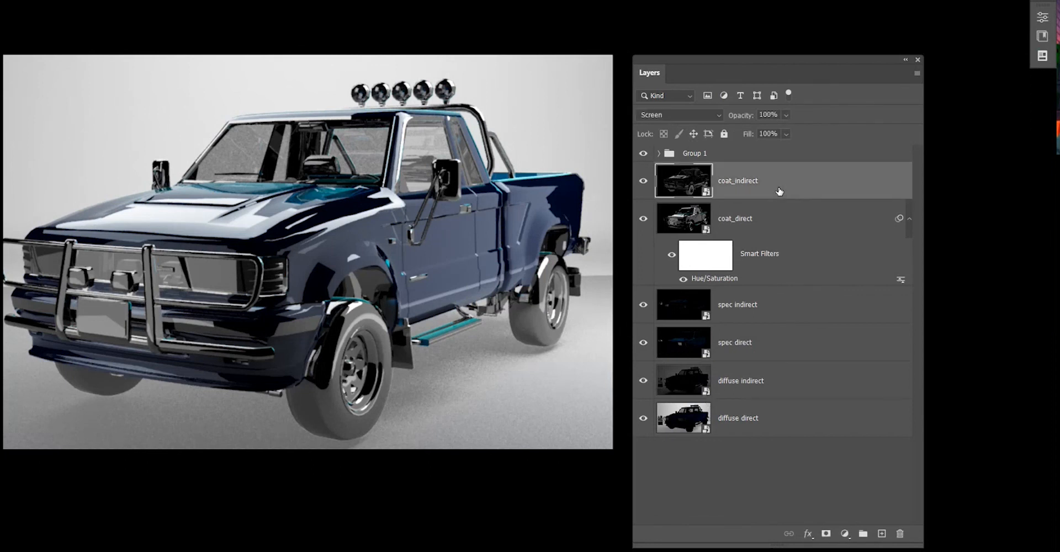
left_click(711, 493)
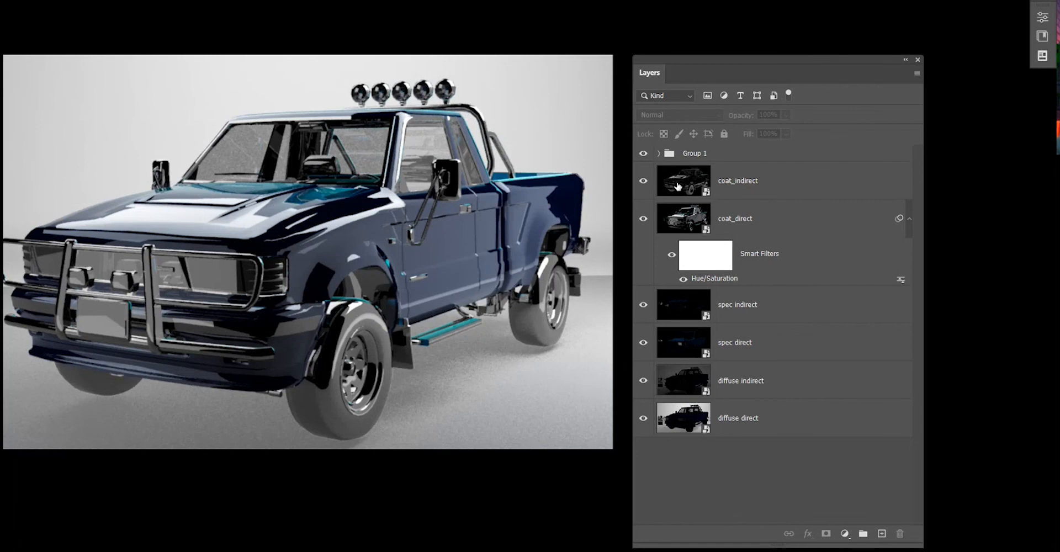
Launch Word and dismiss the product key, licence agreement and privacy dialogs.
key("super")
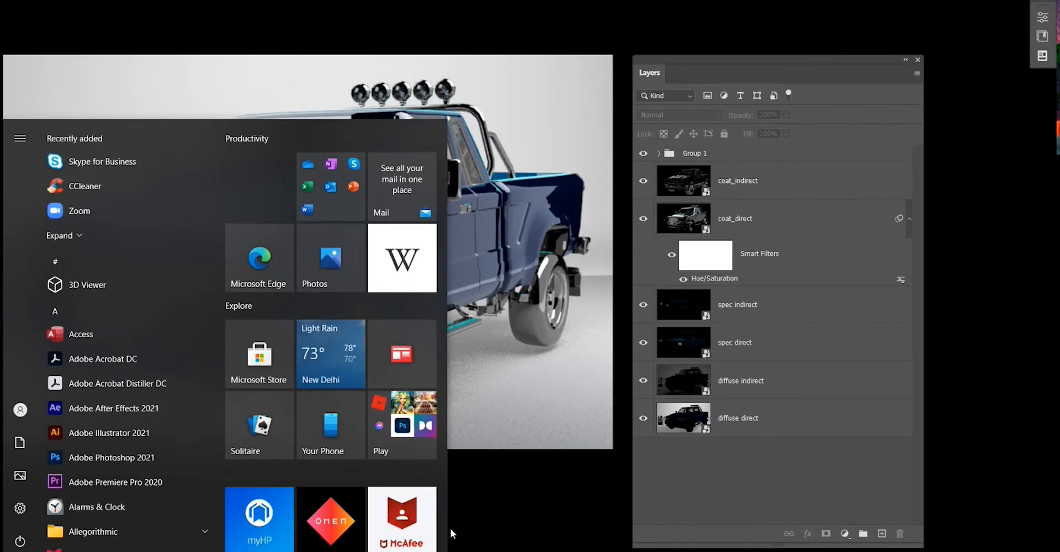
type("word")
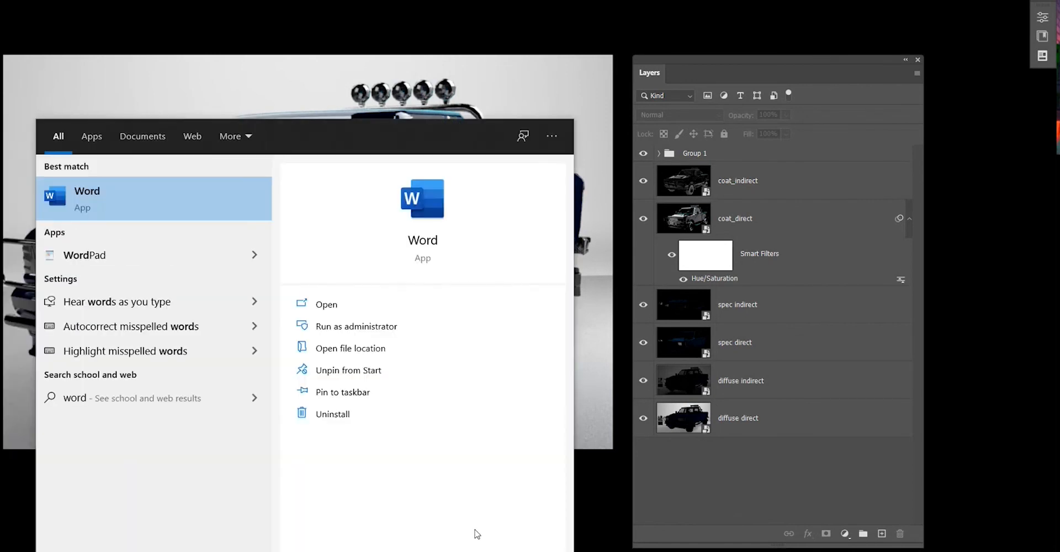
key("Return")
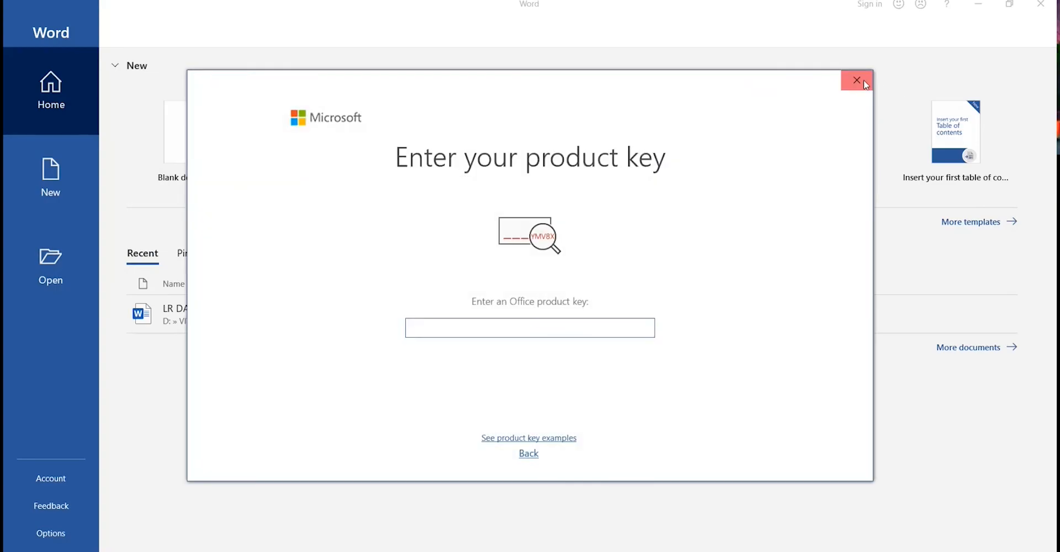
left_click(862, 81)
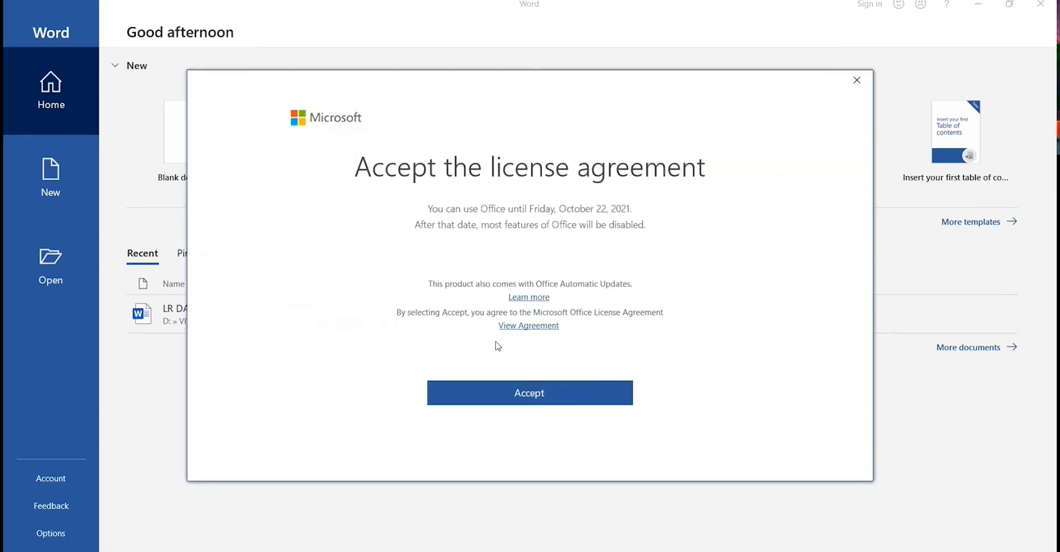
left_click(519, 388)
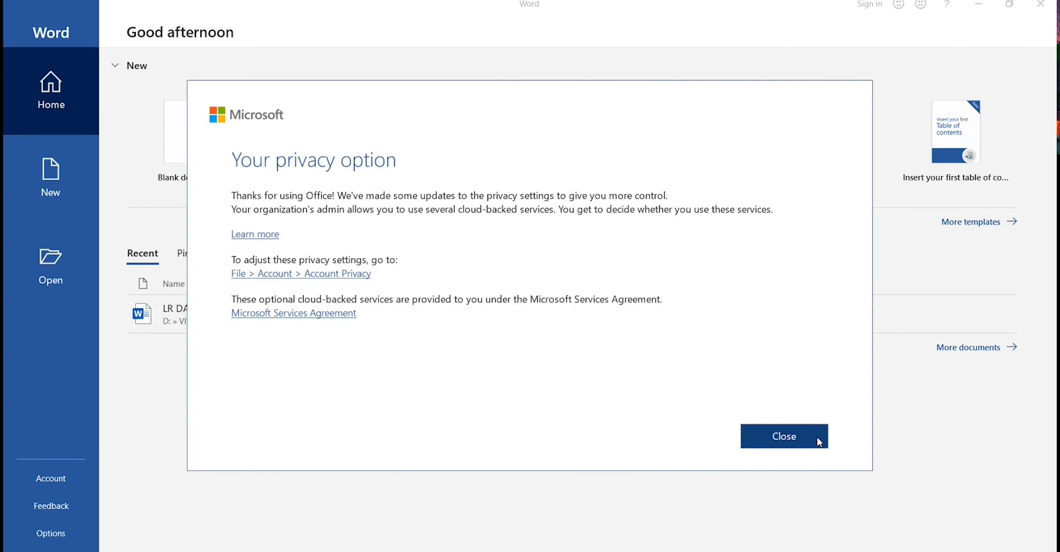
left_click(817, 438)
Create a blank document and close the product notice bar.
left_click(216, 161)
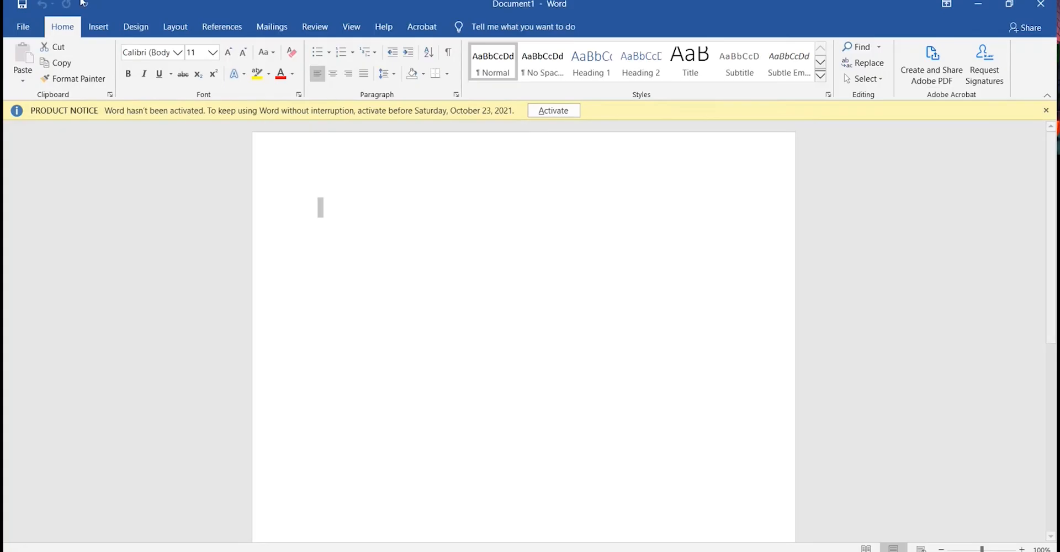
left_click(1046, 111)
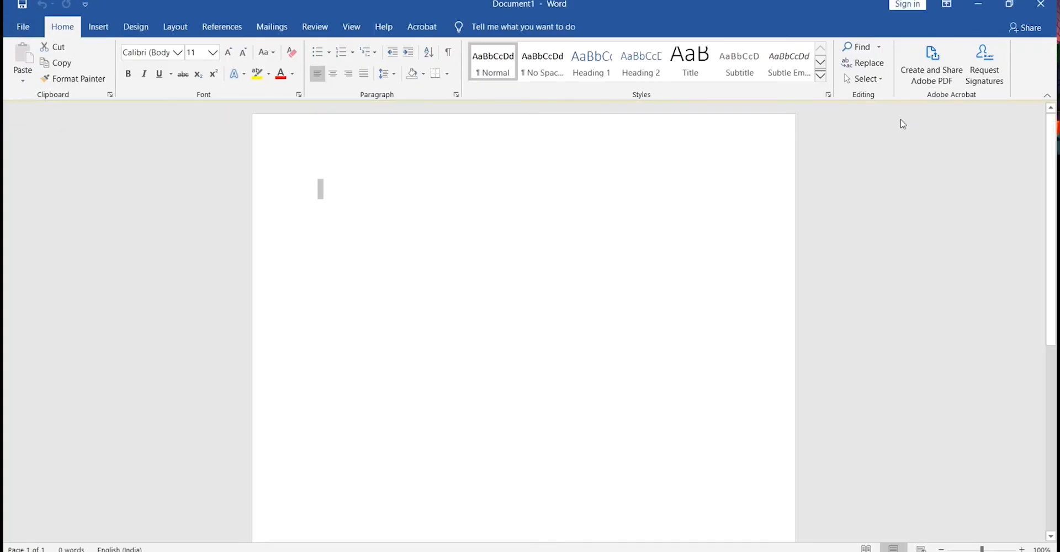
left_click(23, 27)
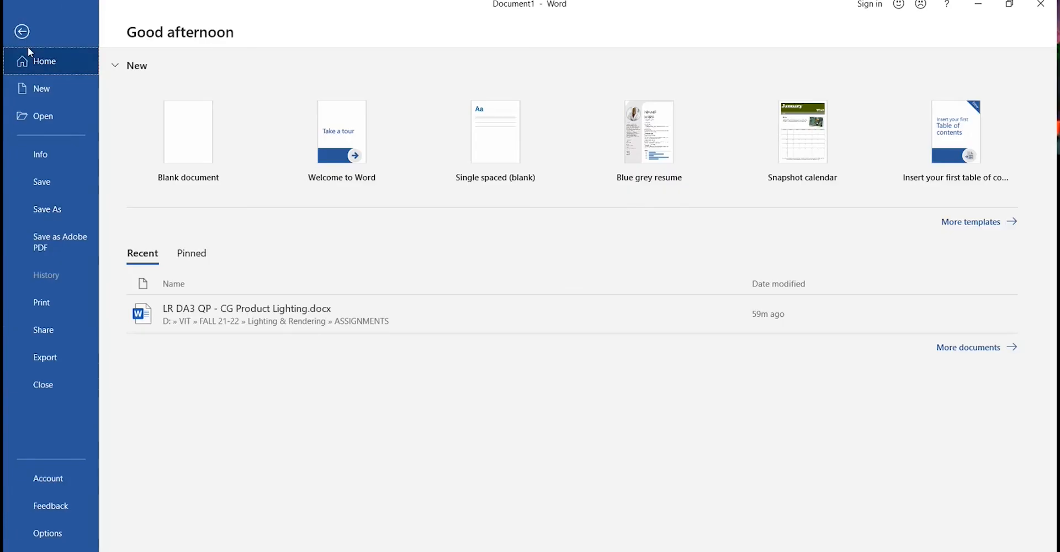
left_click(25, 36)
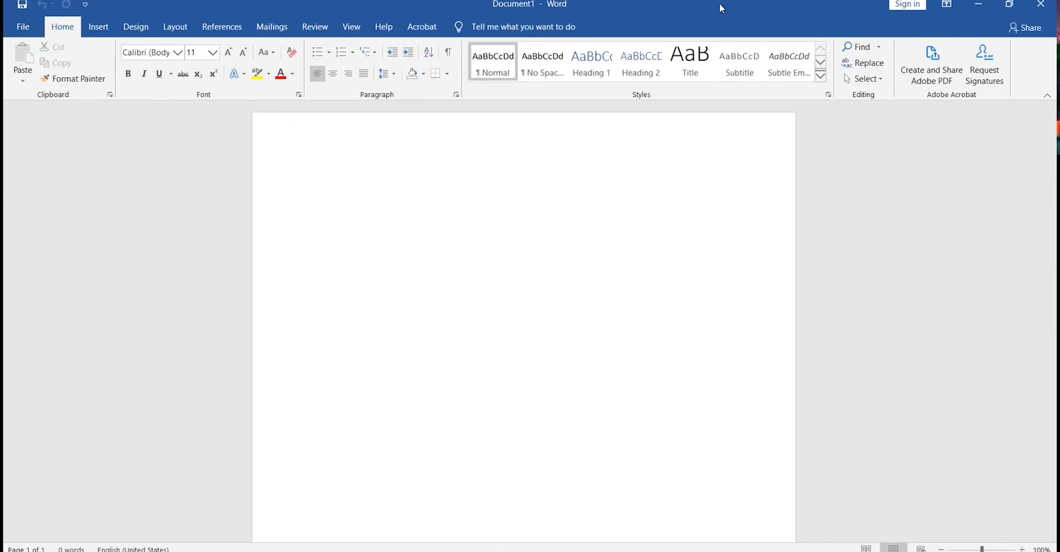
Open the Maya project's images folder and select the coat, diffuse and spec direct and indirect PNG passes.
left_click_drag(720, 9, 614, 58)
left_click(13, 551)
left_click(451, 551)
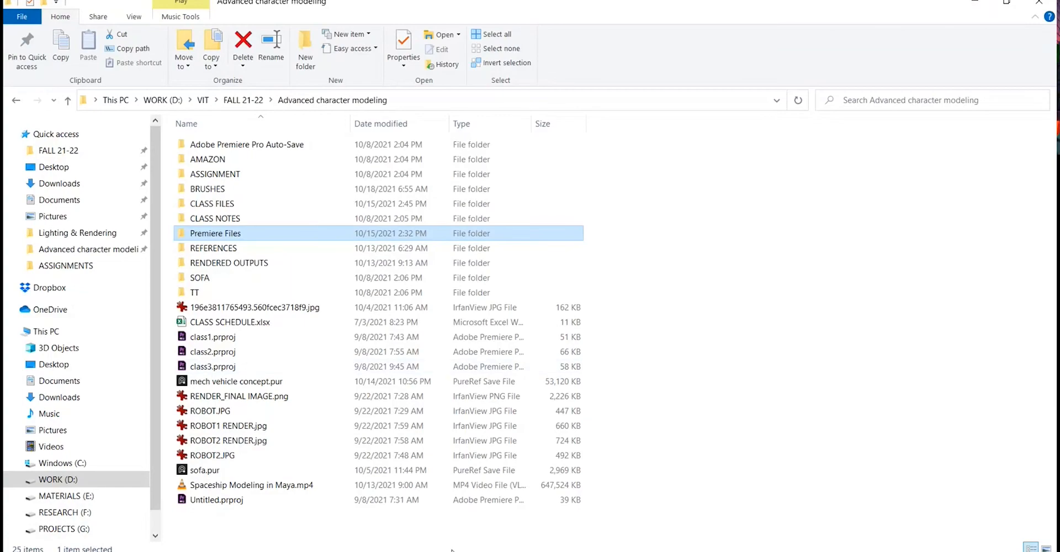
key("super")
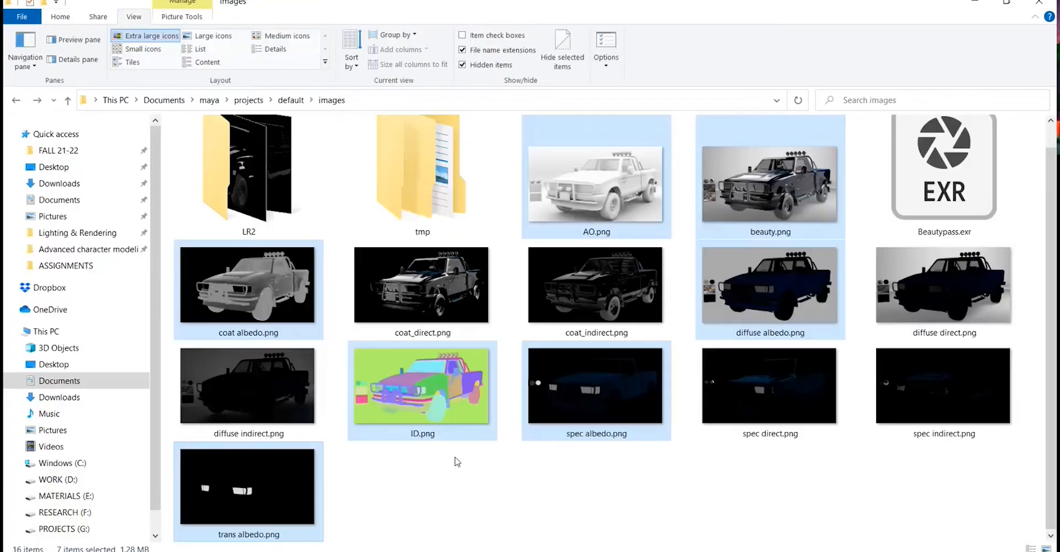
left_click(734, 501)
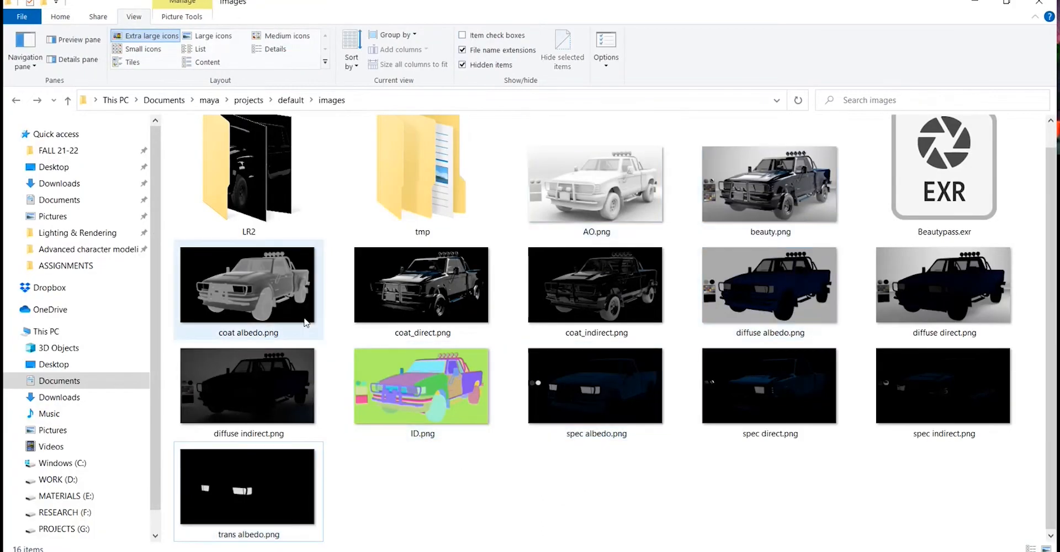
left_click_drag(331, 320, 827, 305)
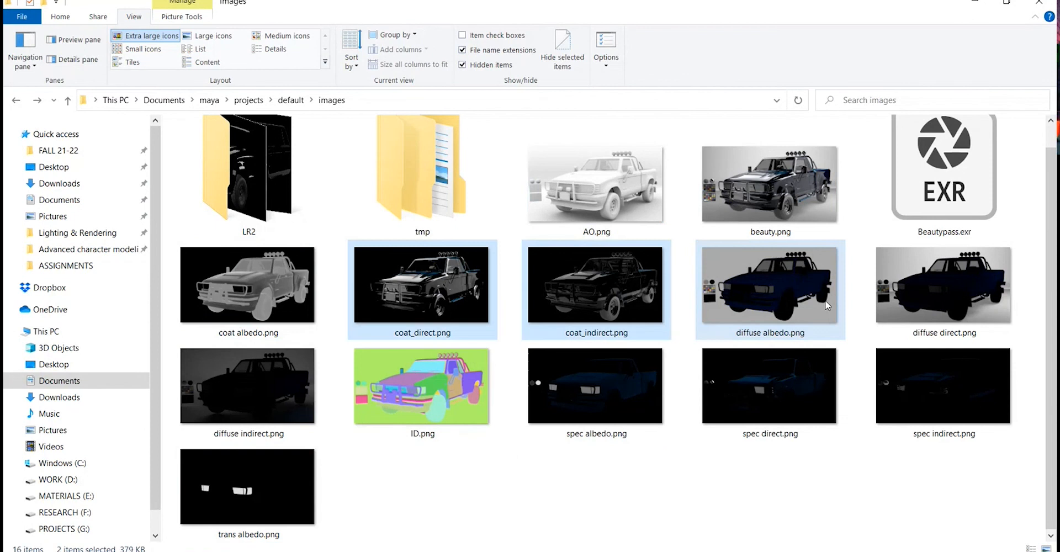
left_click(822, 386, "ctrl")
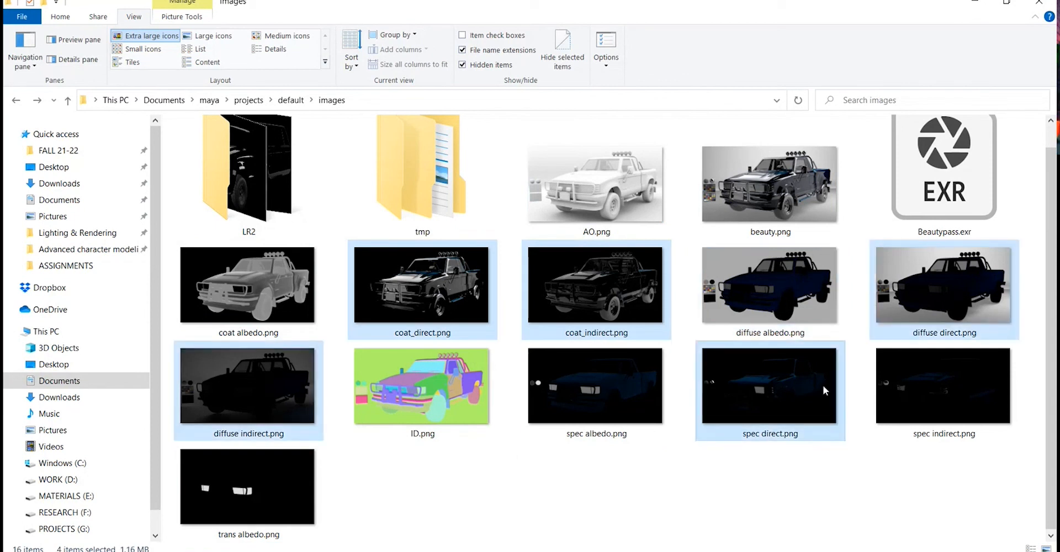
left_click(946, 368, "ctrl")
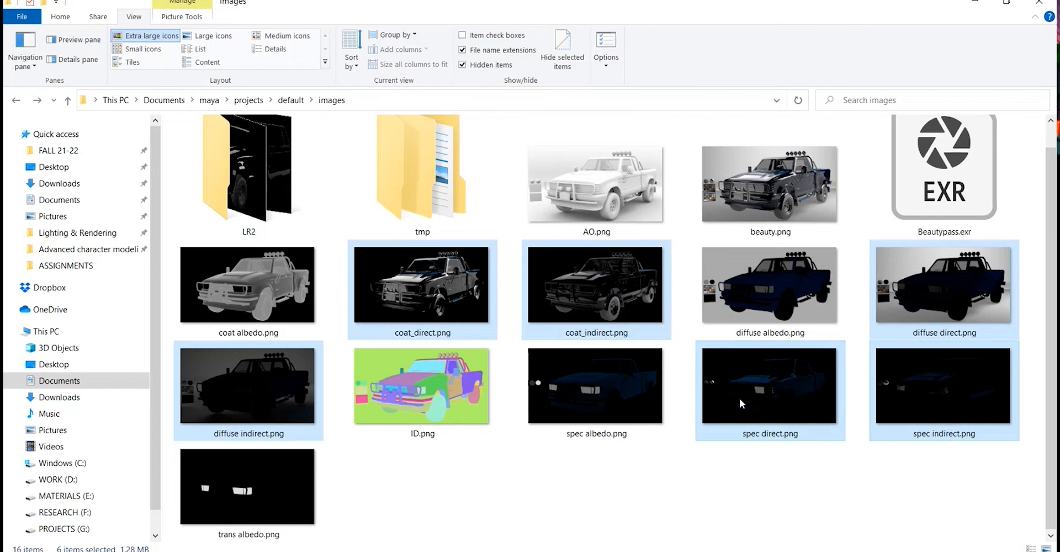
Insert the six selected pass images into the Word document.
key("super")
left_click_drag(736, 393, 826, 541)
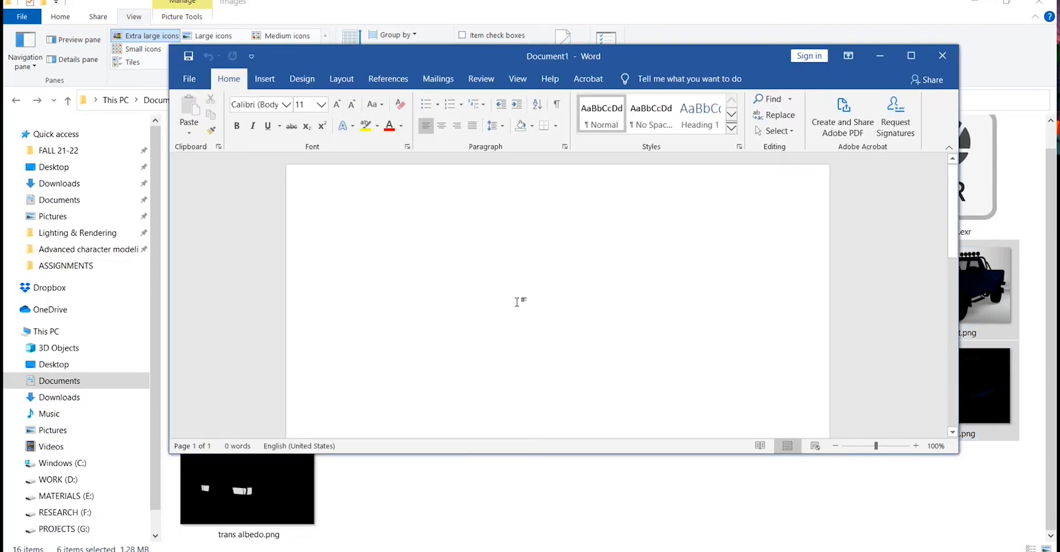
left_click(911, 55)
Scroll through the inserted pass images in the document.
scroll(510, 271, "down", 3)
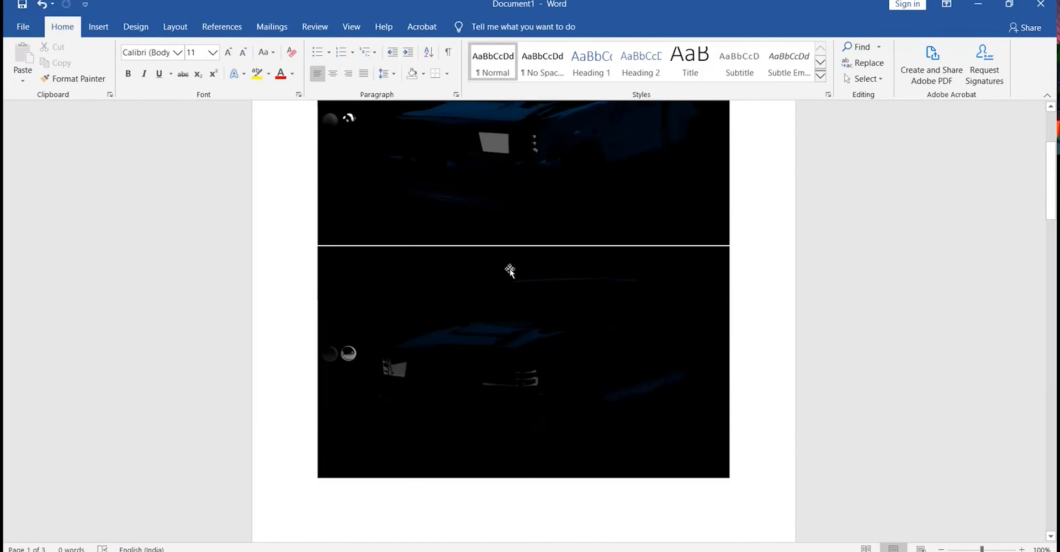
scroll(509, 271, "down", 3)
key("super")
key("super")
scroll(552, 271, "up", 2)
scroll(741, 278, "up", 4)
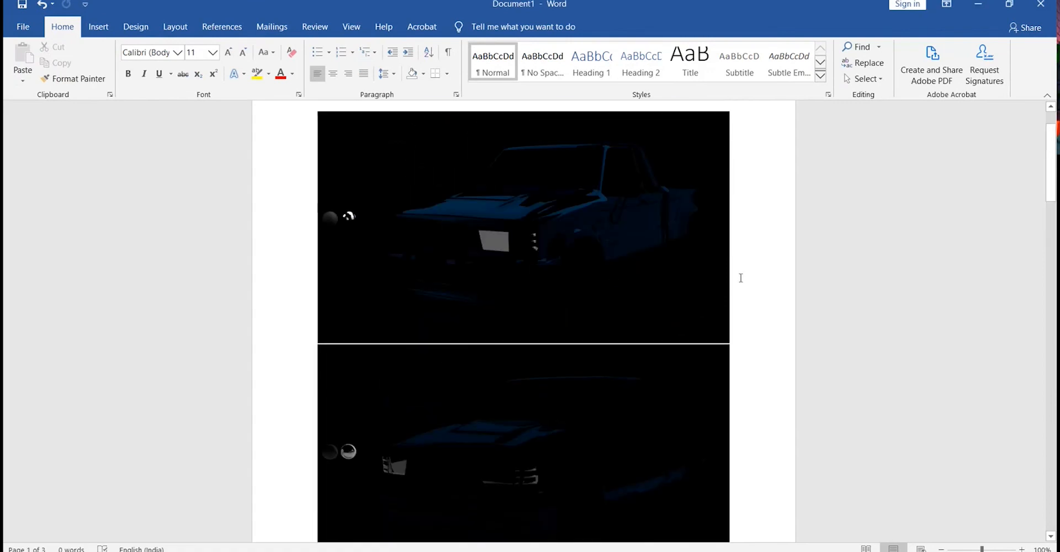
scroll(740, 278, "down", 1)
scroll(519, 298, "up", 3)
Shrink the first pass image to about half its width by its corner.
left_click(484, 373)
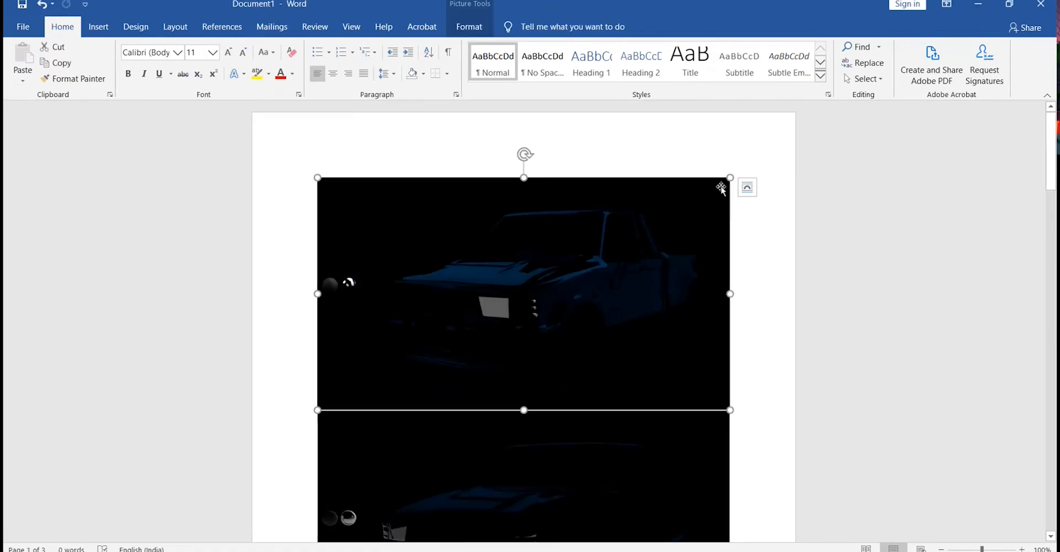
left_click_drag(729, 178, 487, 270)
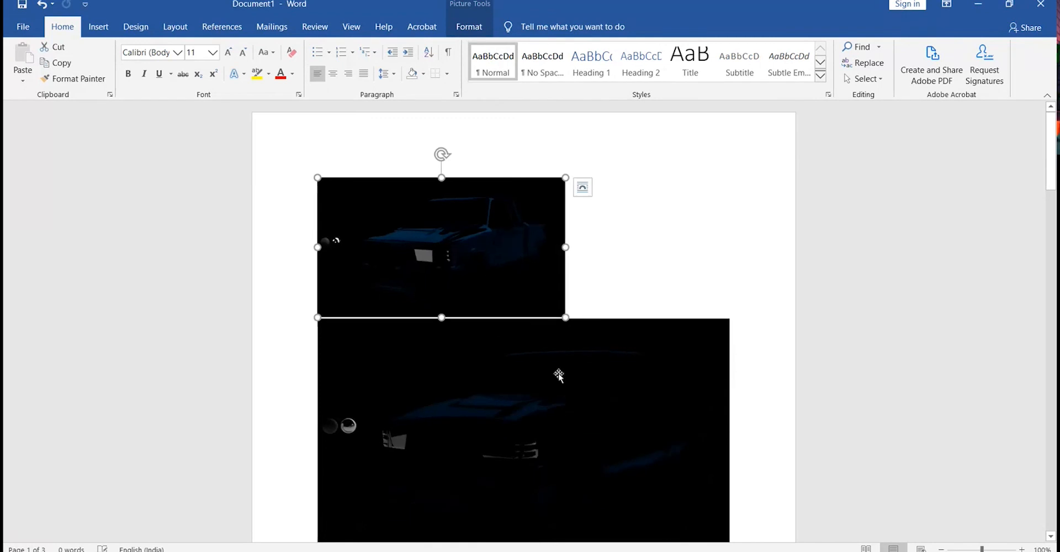
left_click_drag(564, 179, 516, 202)
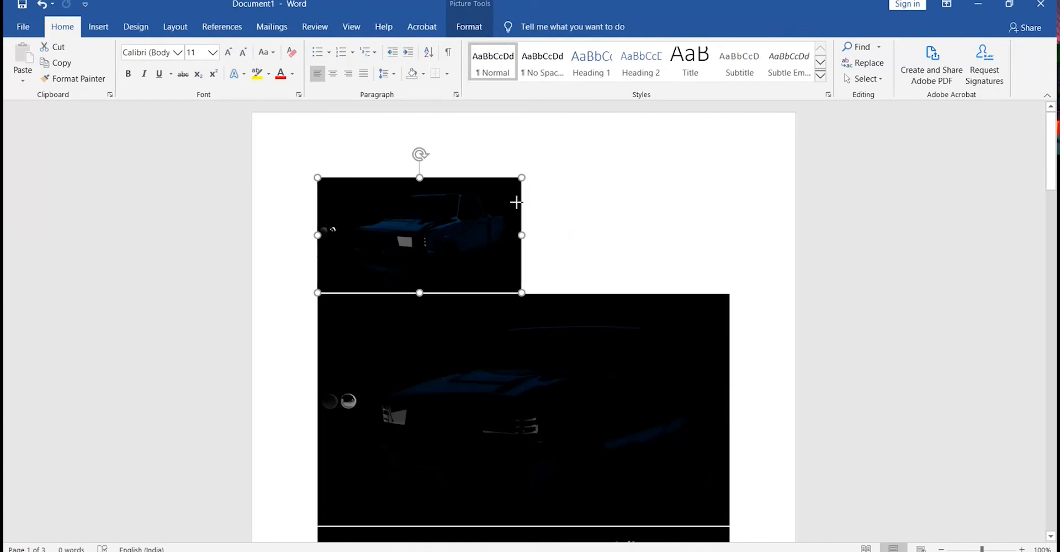
Shrink the second pass image to about the same size as the first.
left_click(553, 384)
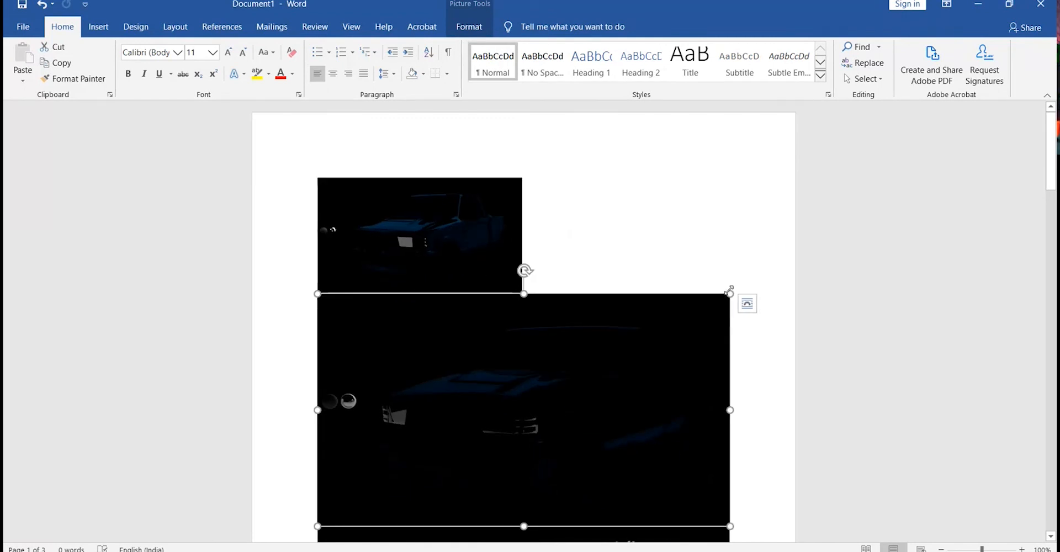
left_click_drag(730, 293, 507, 362)
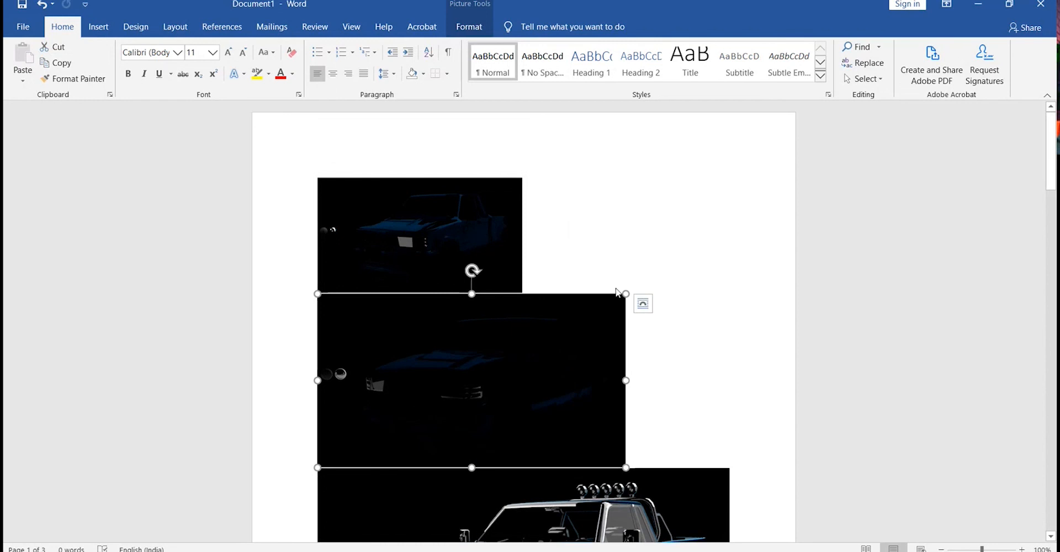
left_click_drag(625, 294, 525, 434)
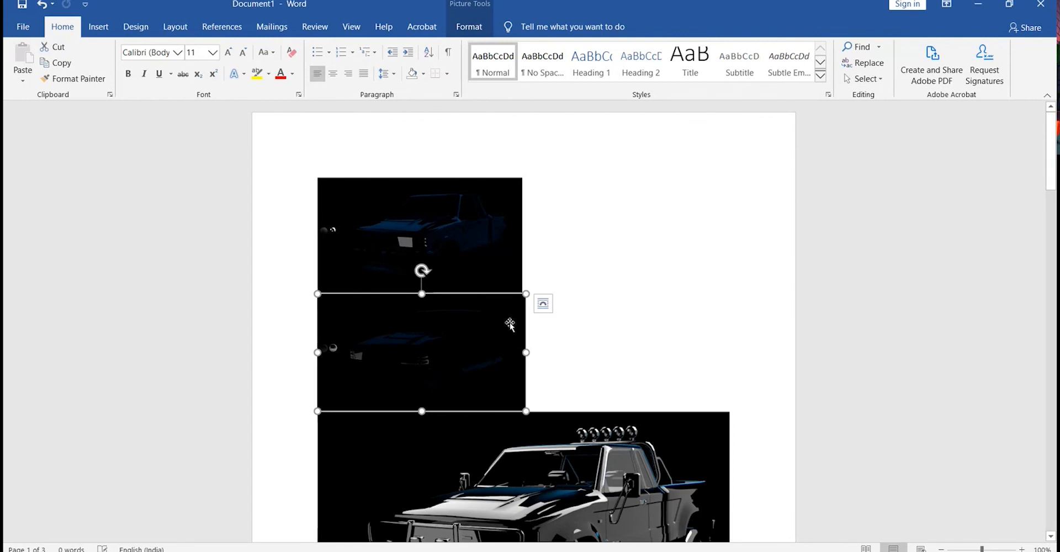
left_click(543, 303)
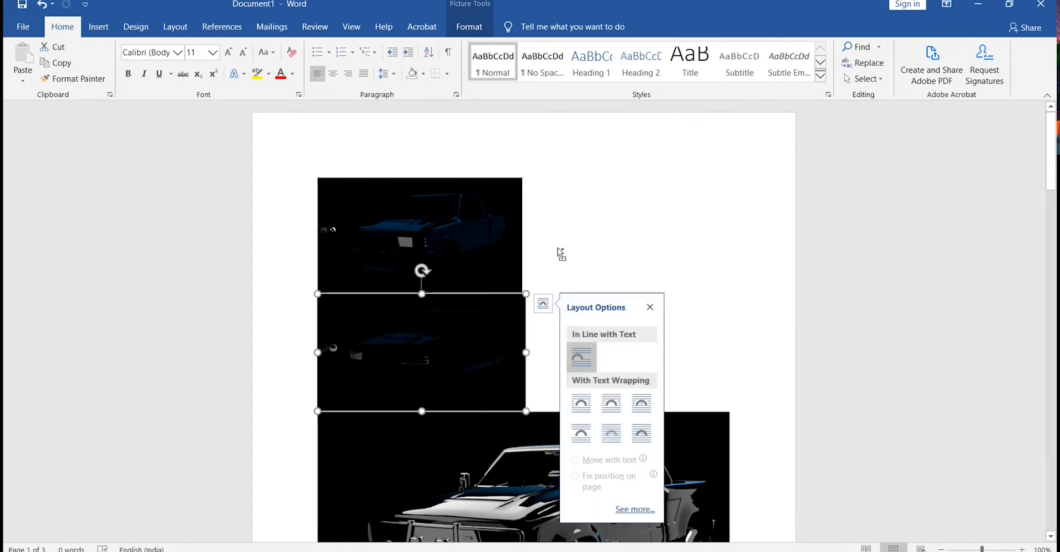
Shrink the coat_direct pass image to about the same size, redoing the resize after an undo.
scroll(603, 276, "down", 5)
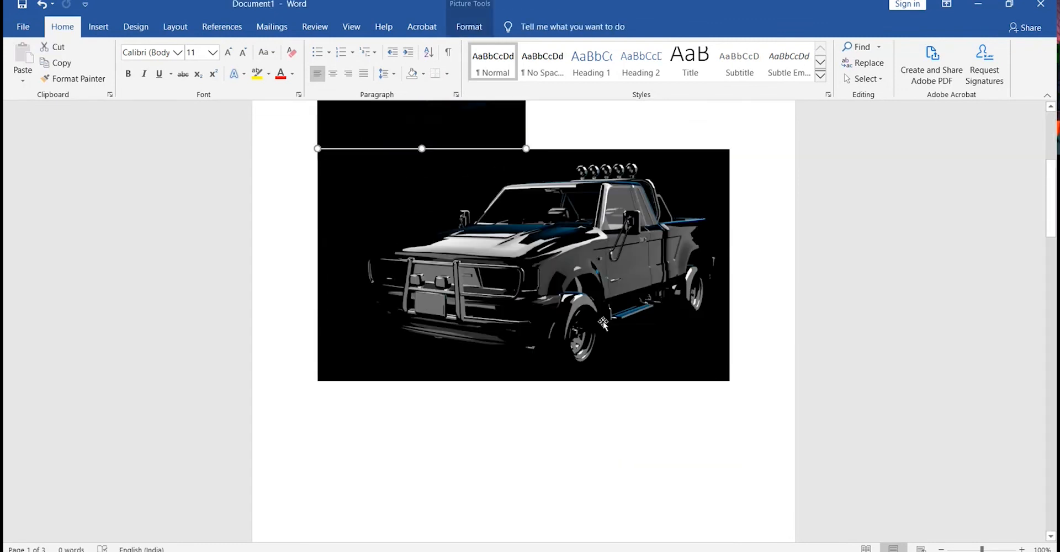
left_click(604, 325)
left_click_drag(730, 148, 610, 182)
left_click_drag(426, 226, 321, 259)
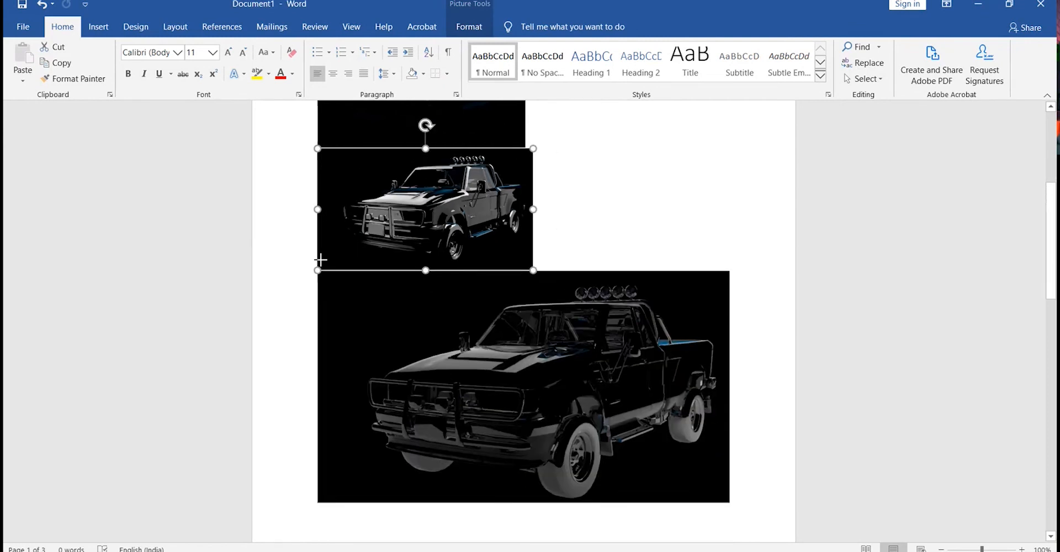
key("ctrl+z")
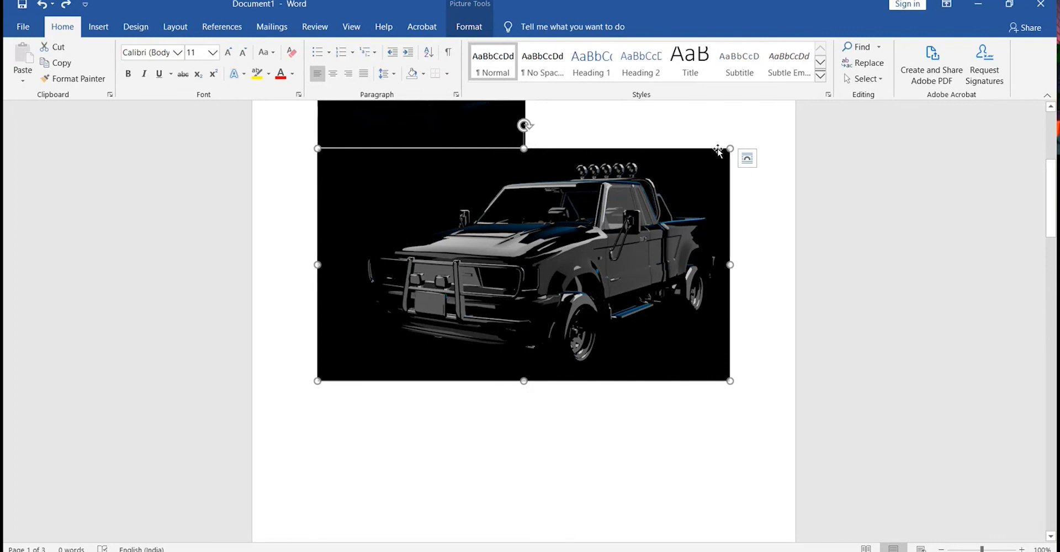
left_click_drag(731, 149, 336, 260)
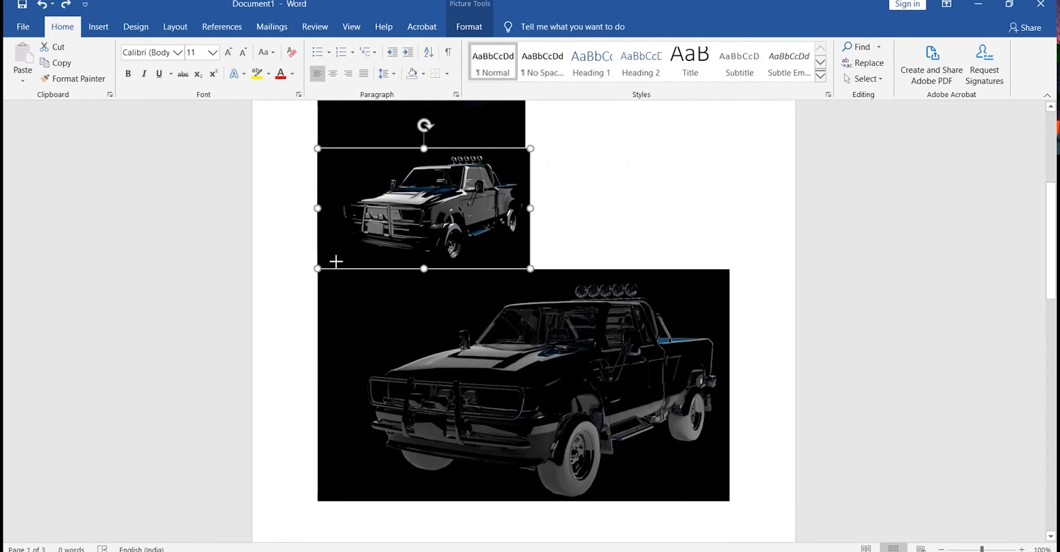
Scroll through the resized pass images in the document to compare their sizes.
scroll(520, 375, "up", 5)
scroll(520, 374, "down", 10)
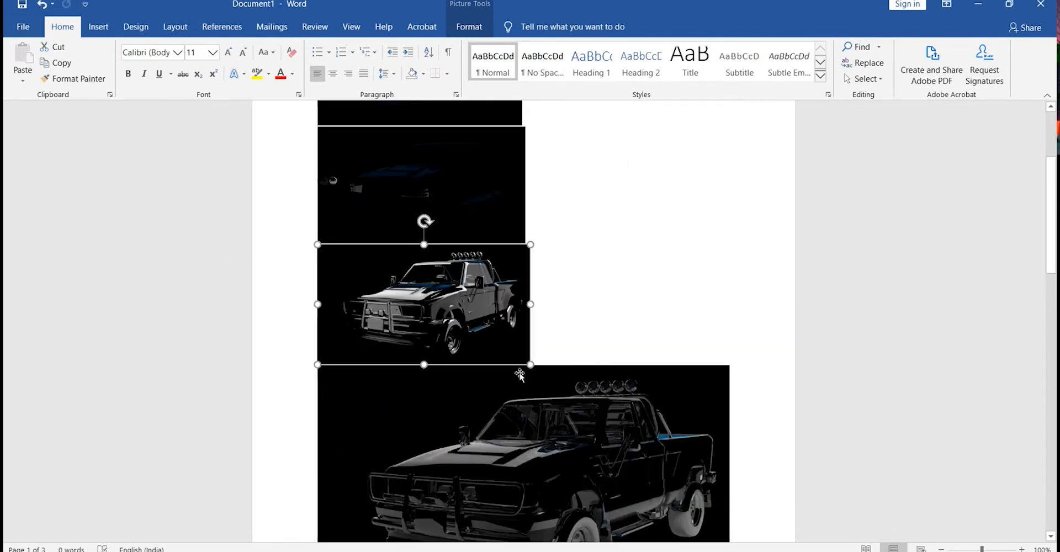
scroll(524, 381, "up", 3)
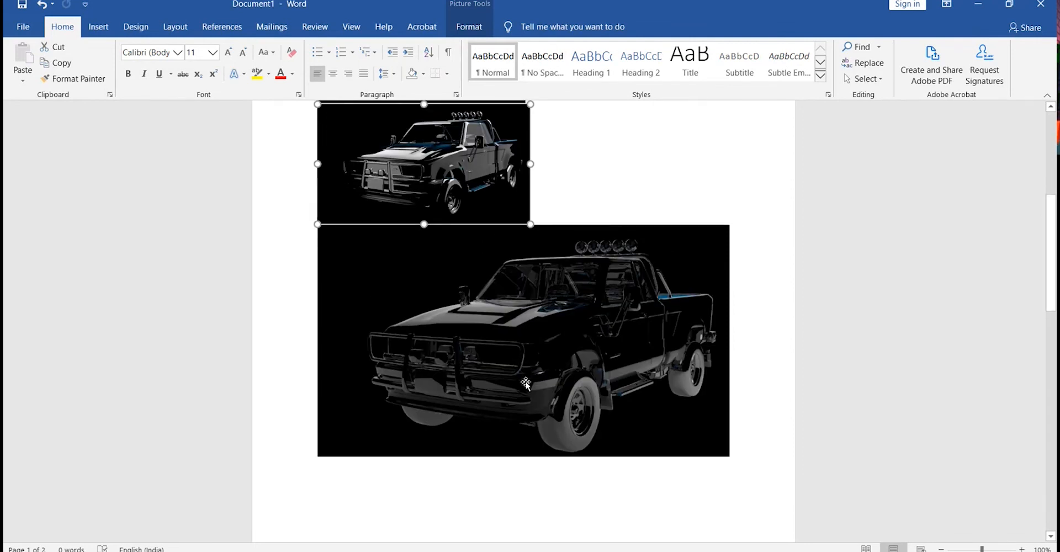
scroll(526, 384, "up", 6)
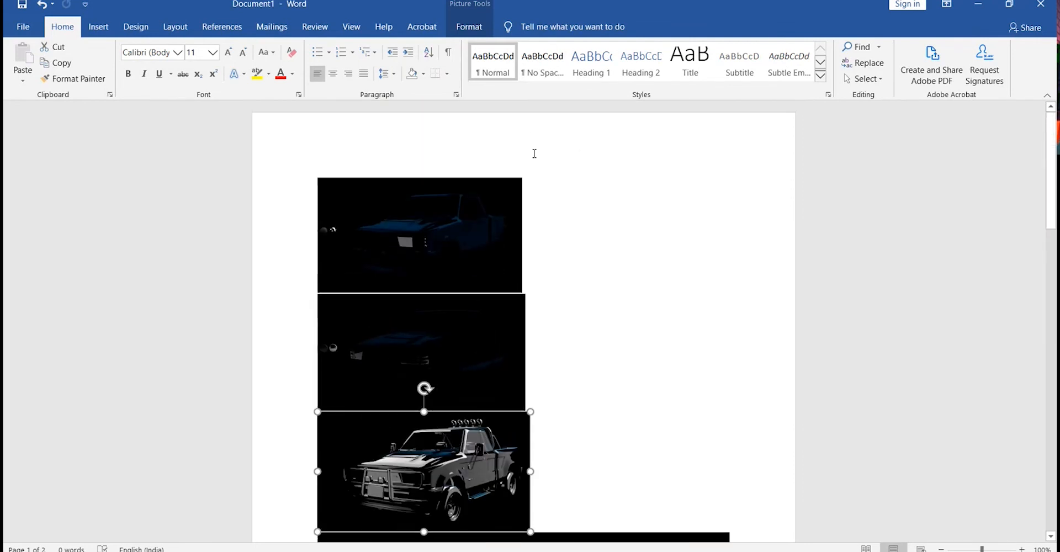
left_click(556, 264)
left_click(386, 164)
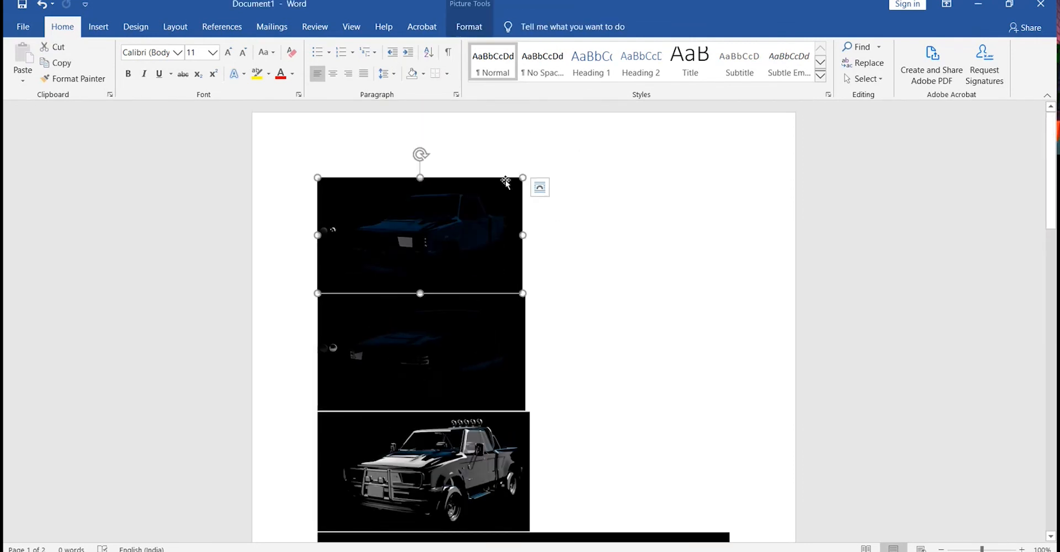
left_click(554, 327)
scroll(483, 280, "down", 3)
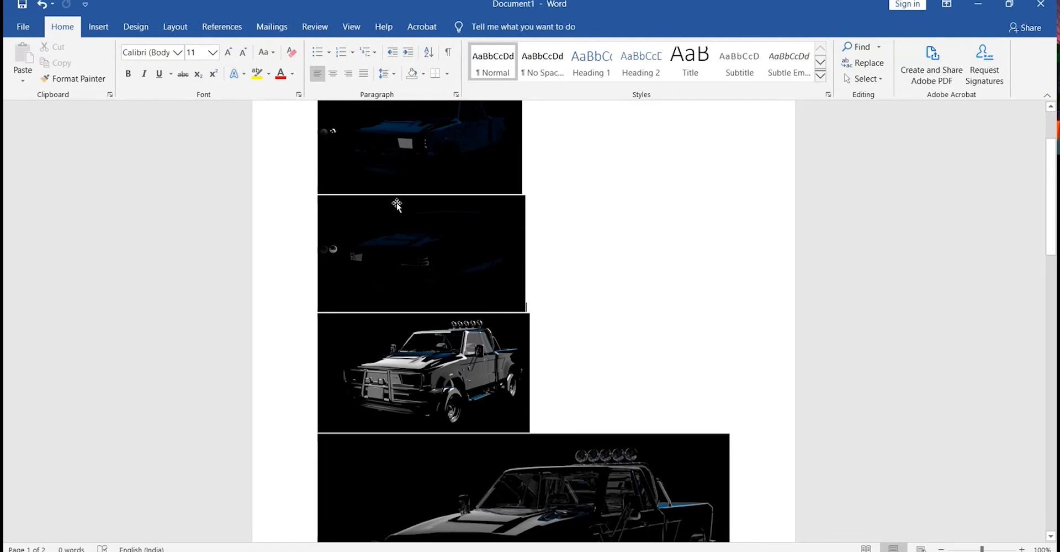
scroll(575, 272, "up", 3)
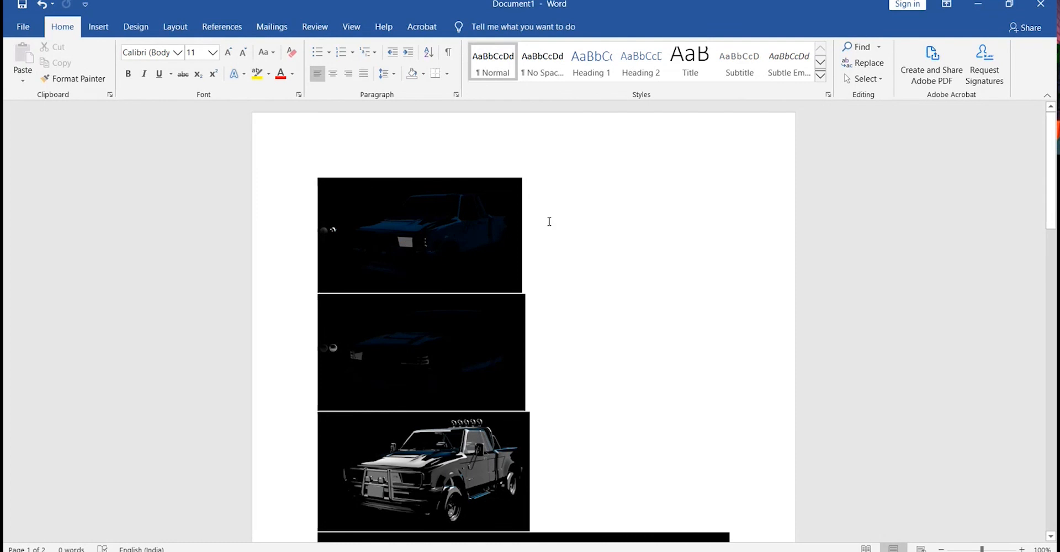
scroll(556, 325, "down", 8)
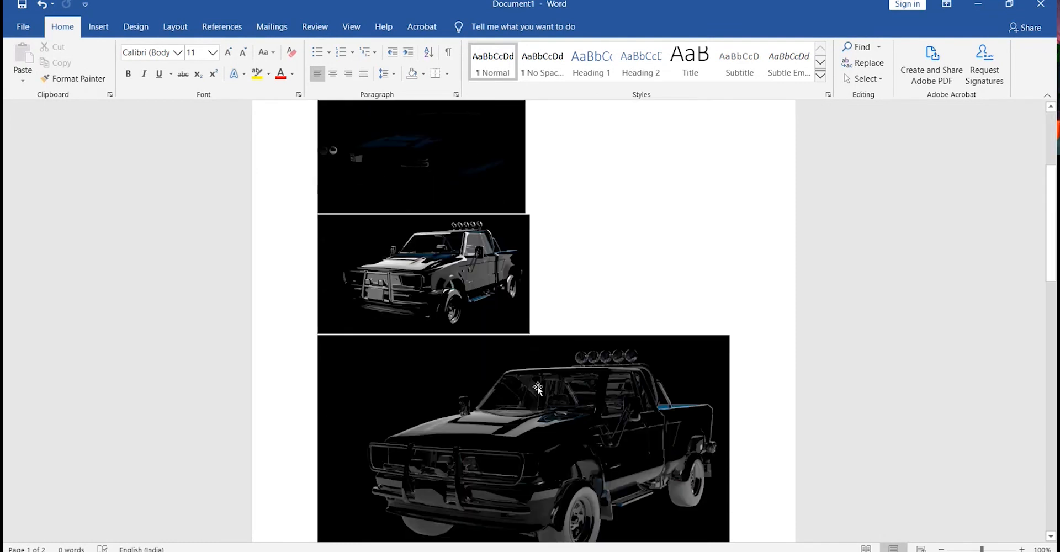
scroll(540, 396, "up", 7)
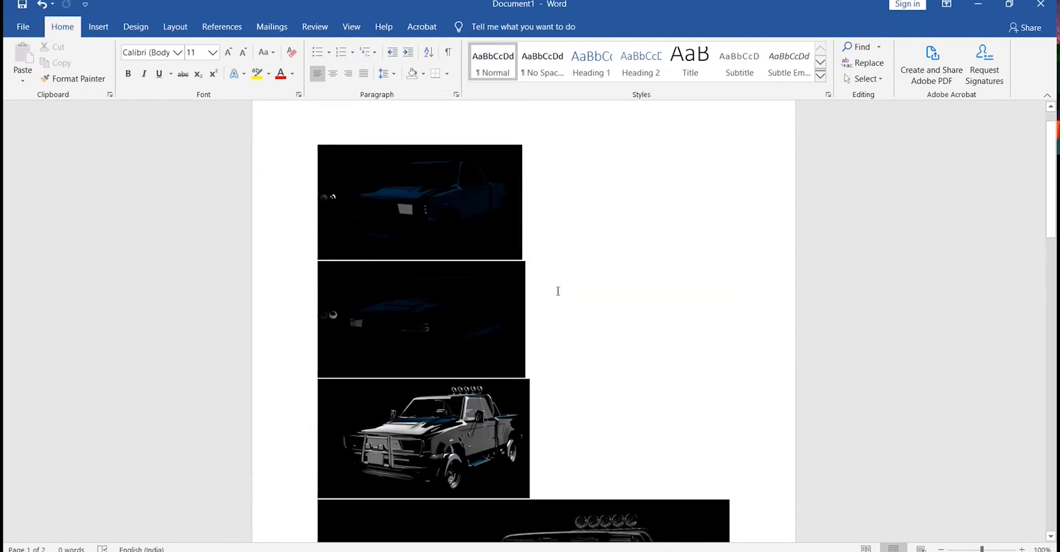
scroll(568, 176, "down", 1)
scroll(497, 230, "up", 2)
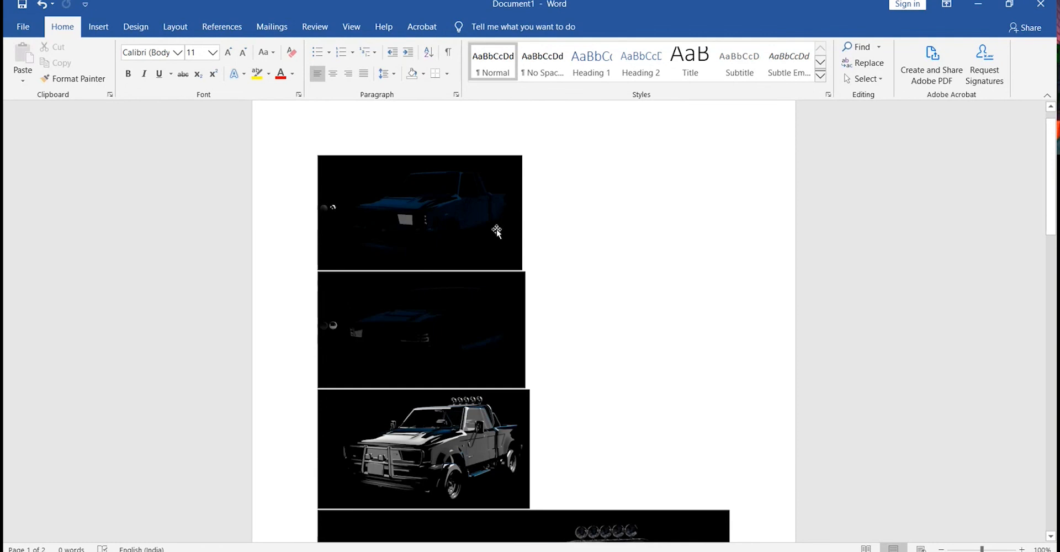
left_click(440, 232)
scroll(538, 318, "down", 11)
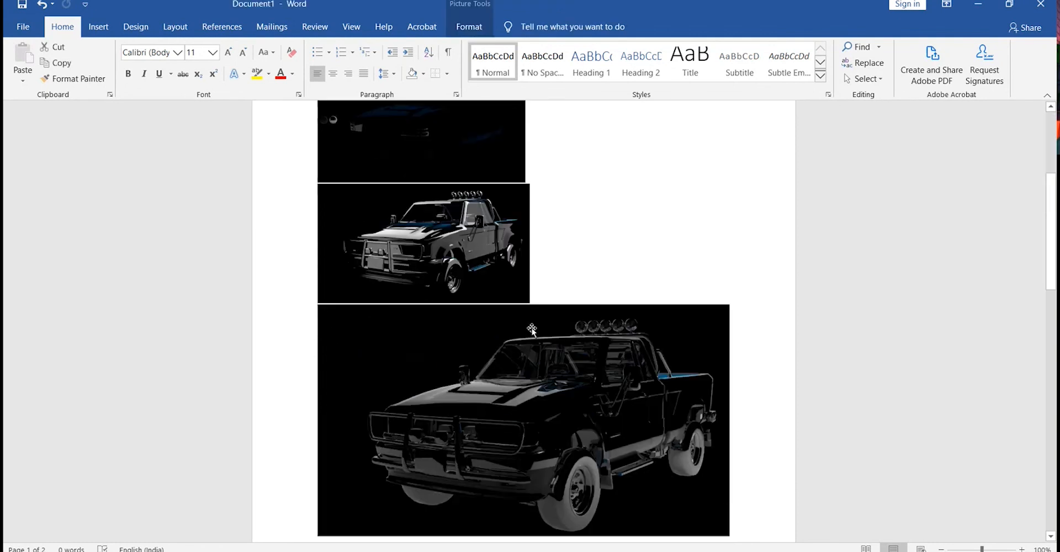
Shrink the large fourth pass image from its side to about the same width as the images above.
left_click(538, 318)
left_click_drag(732, 405, 531, 290)
left_click(534, 293)
scroll(534, 293, "up", 2)
scroll(534, 293, "up", 9)
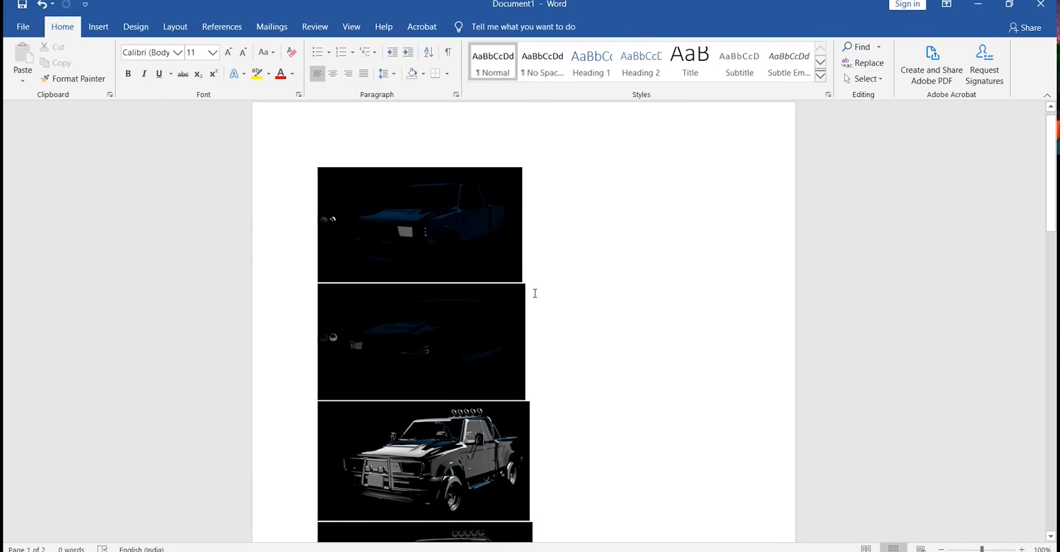
scroll(540, 196, "down", 2)
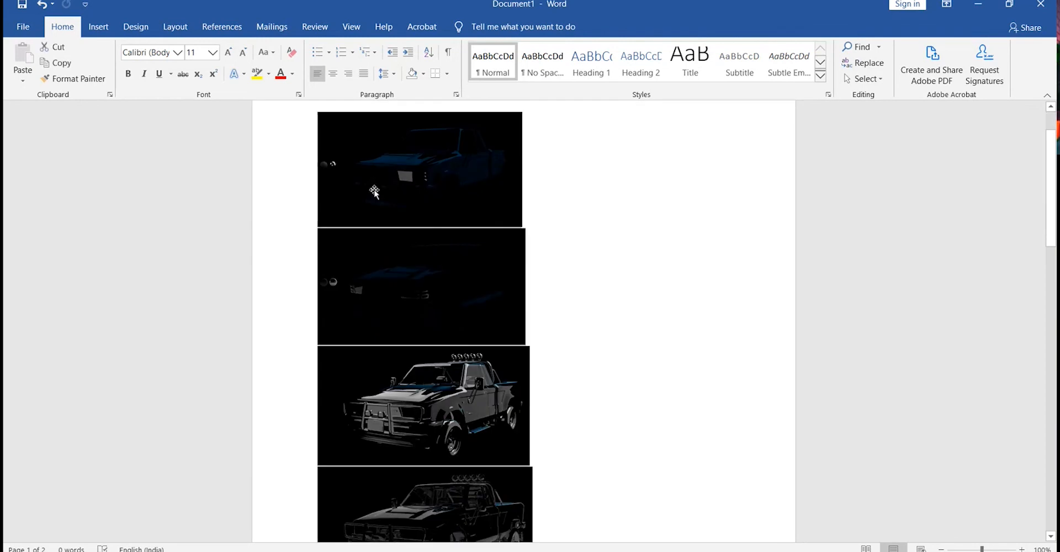
left_click(612, 237)
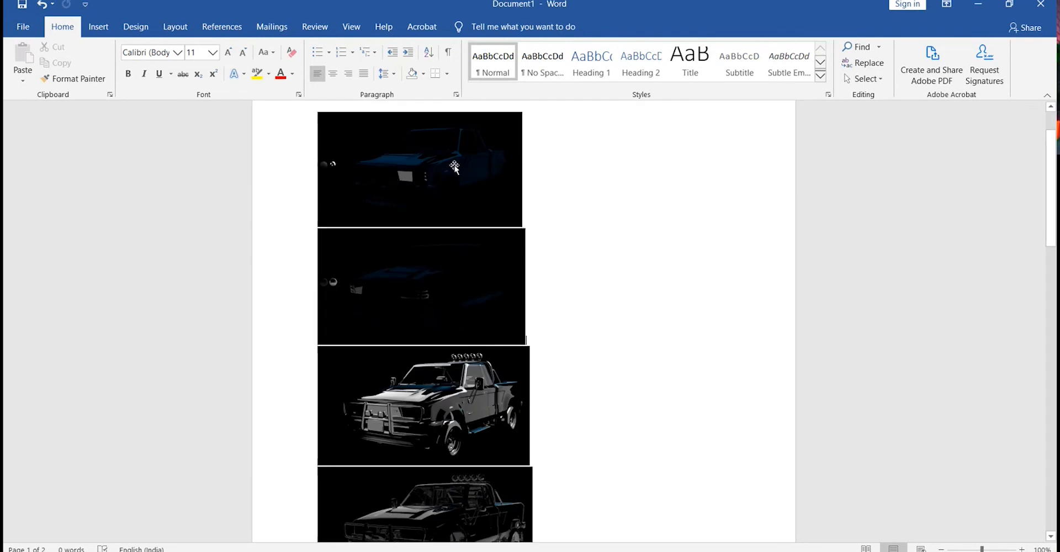
left_click(135, 26)
left_click(98, 26)
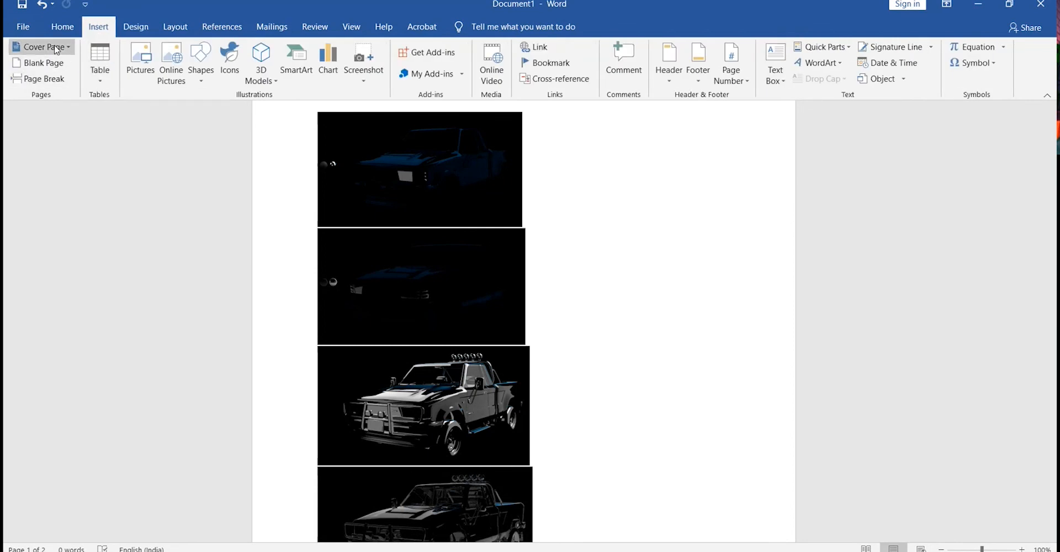
left_click(63, 26)
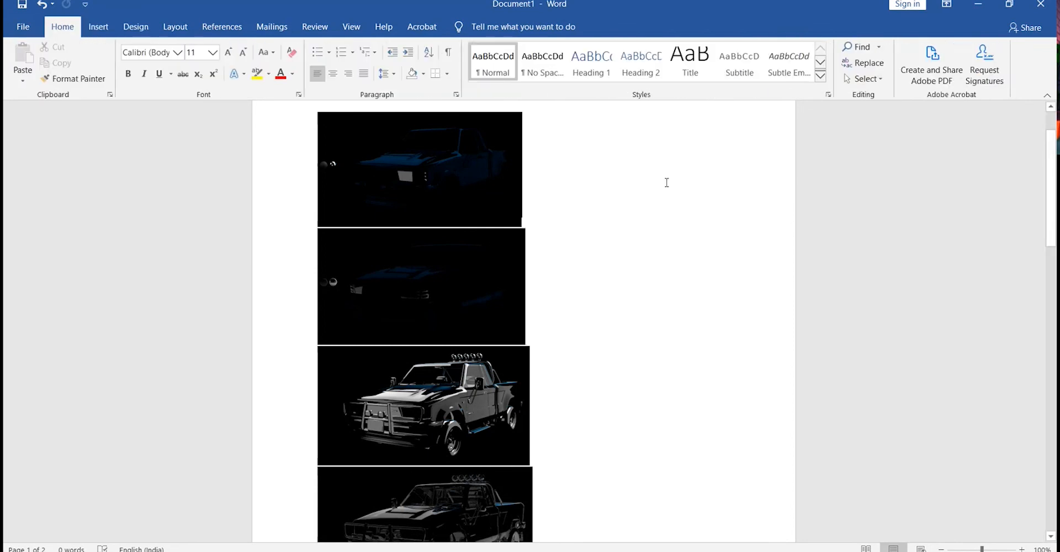
left_click(394, 76)
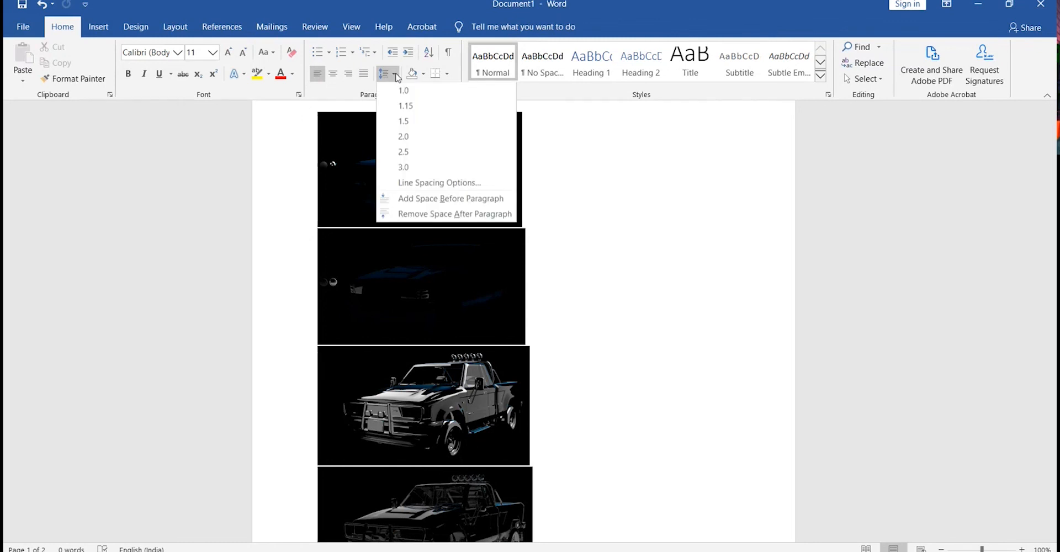
left_click(209, 163)
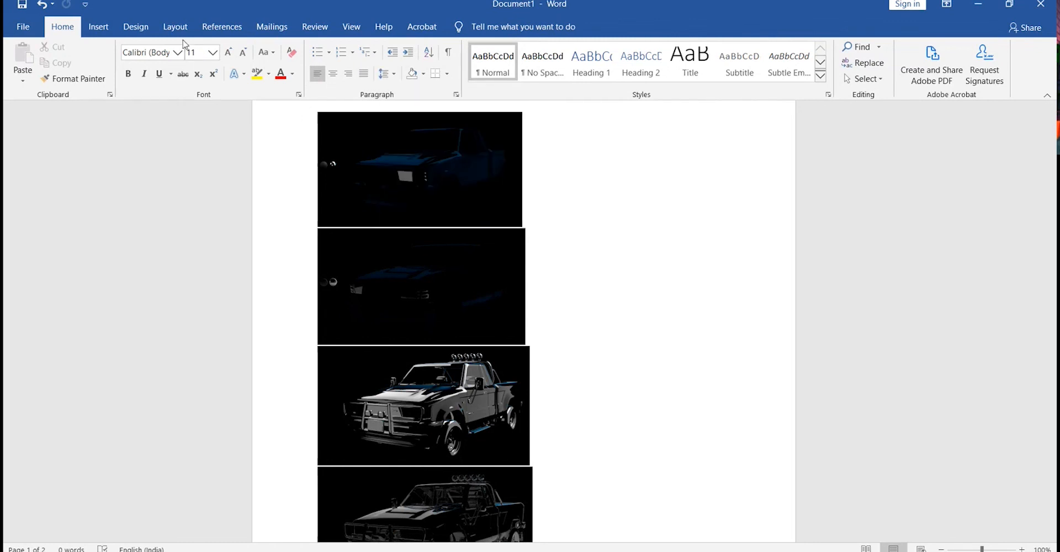
left_click(98, 26)
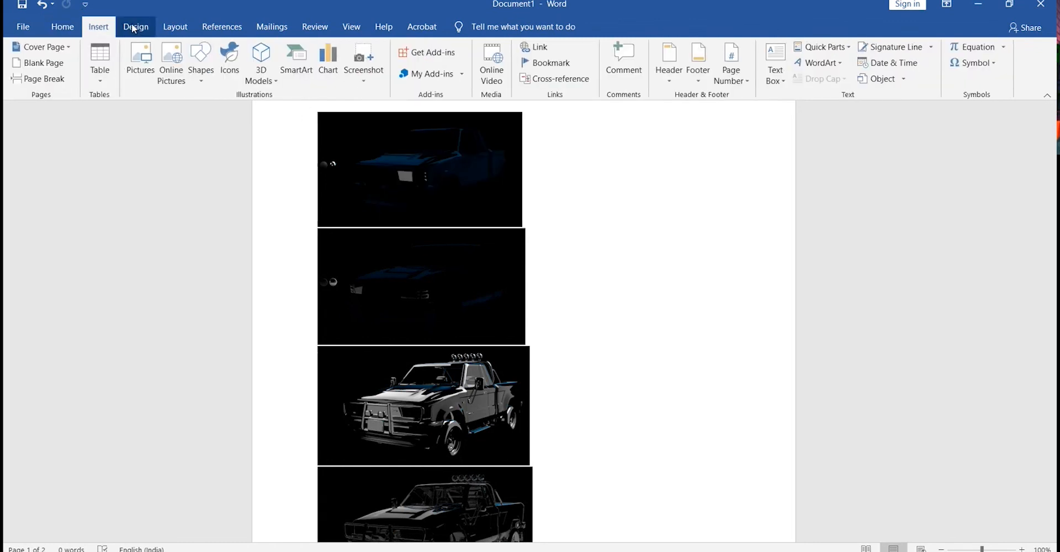
left_click(135, 26)
left_click(104, 27)
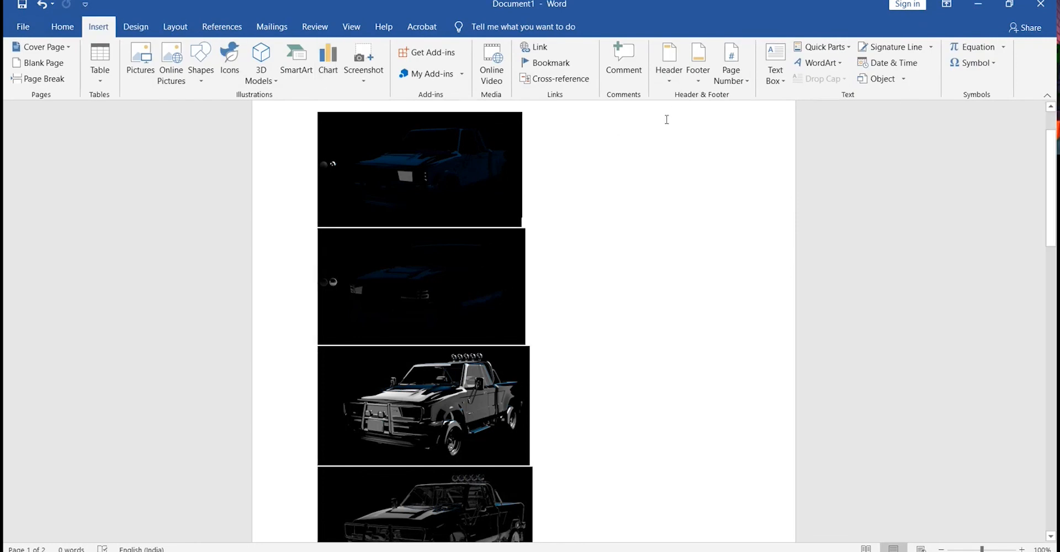
left_click(100, 82)
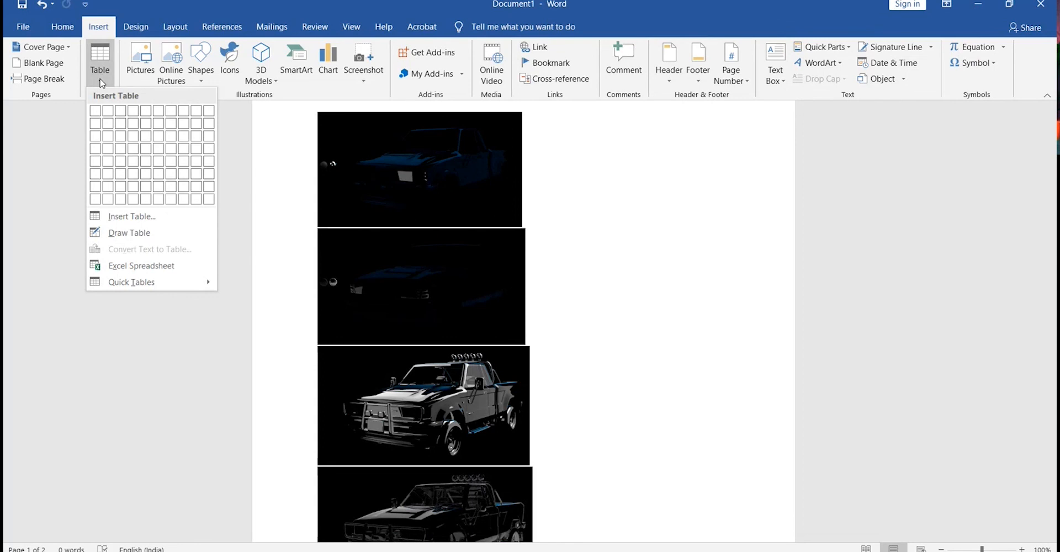
right_click(597, 297)
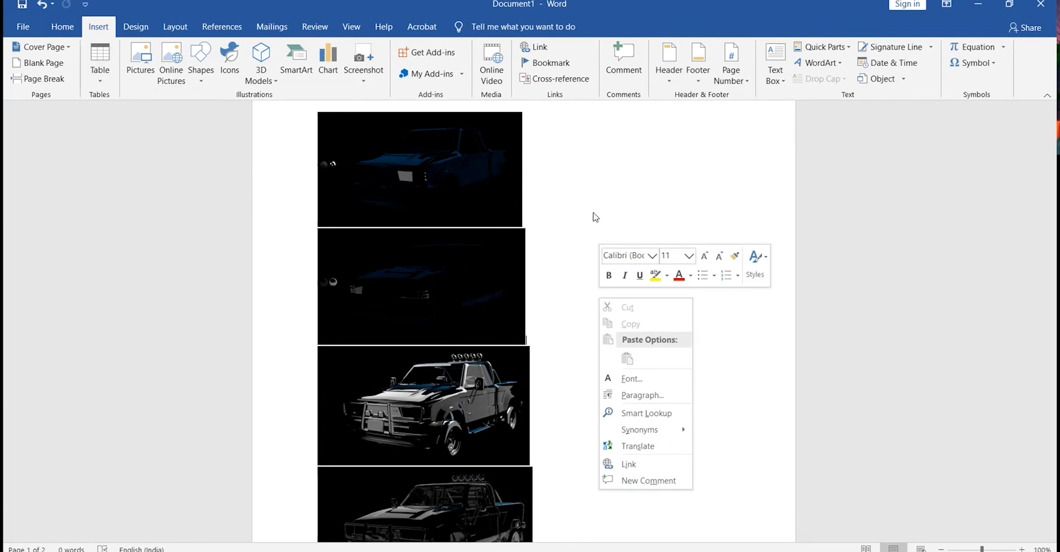
left_click(201, 128)
left_click(62, 29)
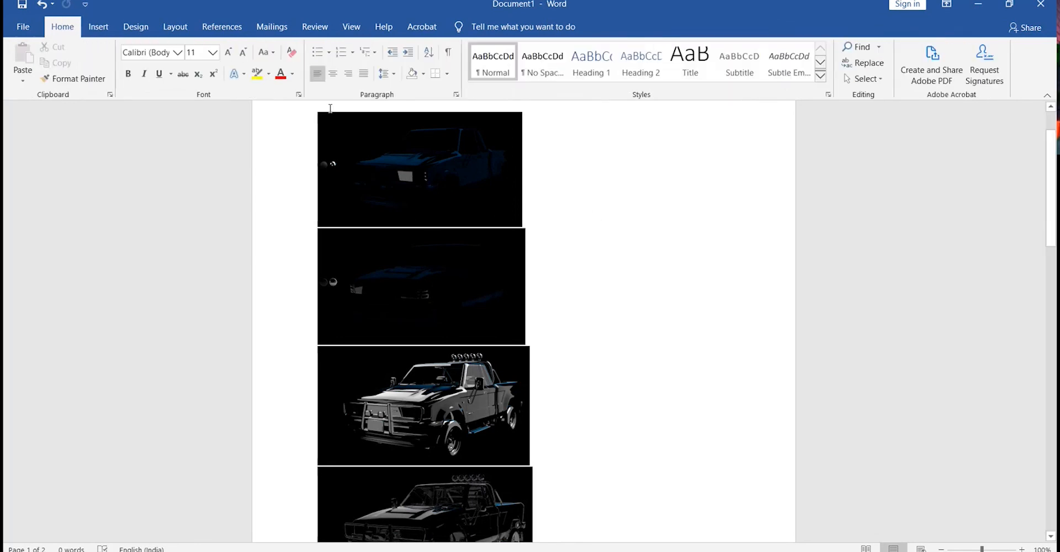
left_click(393, 75)
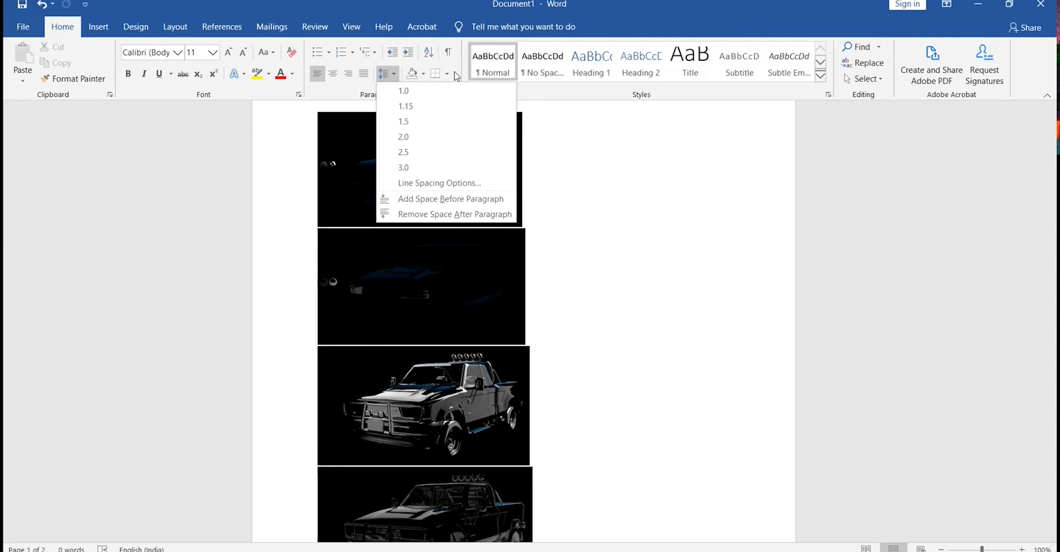
left_click(447, 73)
left_click(584, 175)
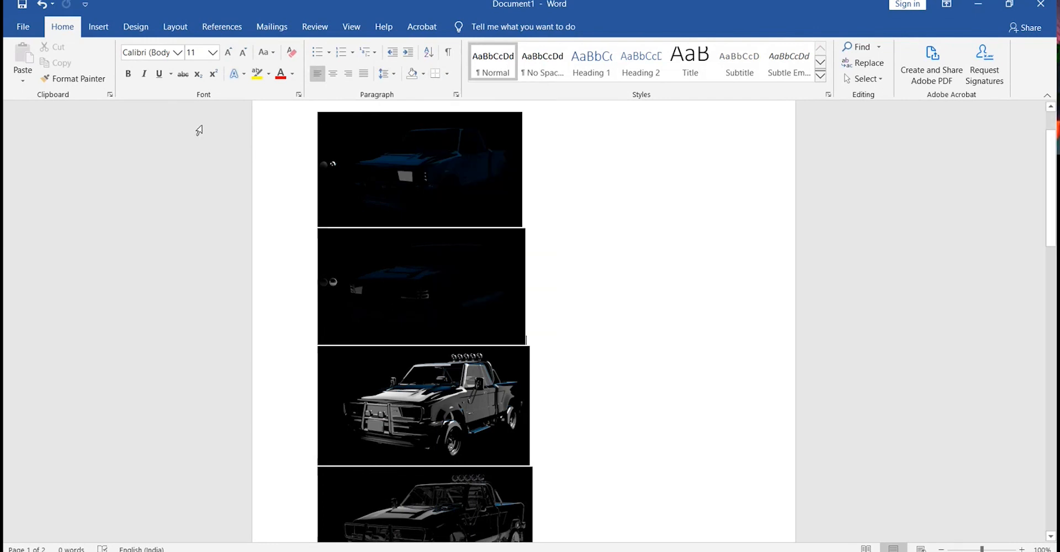
left_click(168, 145)
left_click(667, 241)
scroll(630, 271, "up", 2)
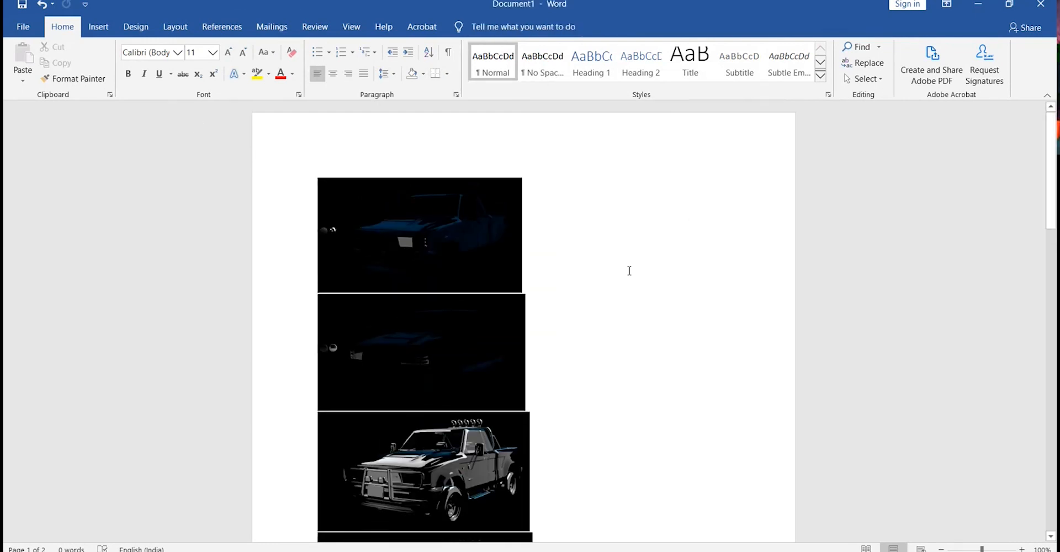
Type captions 'Diffuse direct' and 'Diffuse' below the first pass images, then undo the typed captions.
left_click(385, 179)
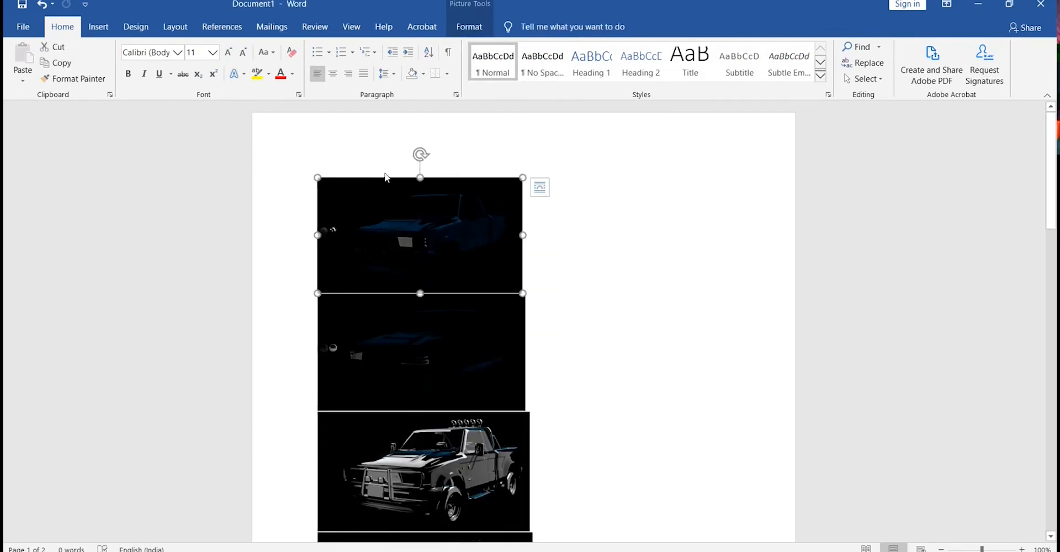
left_click(589, 266)
key("Return")
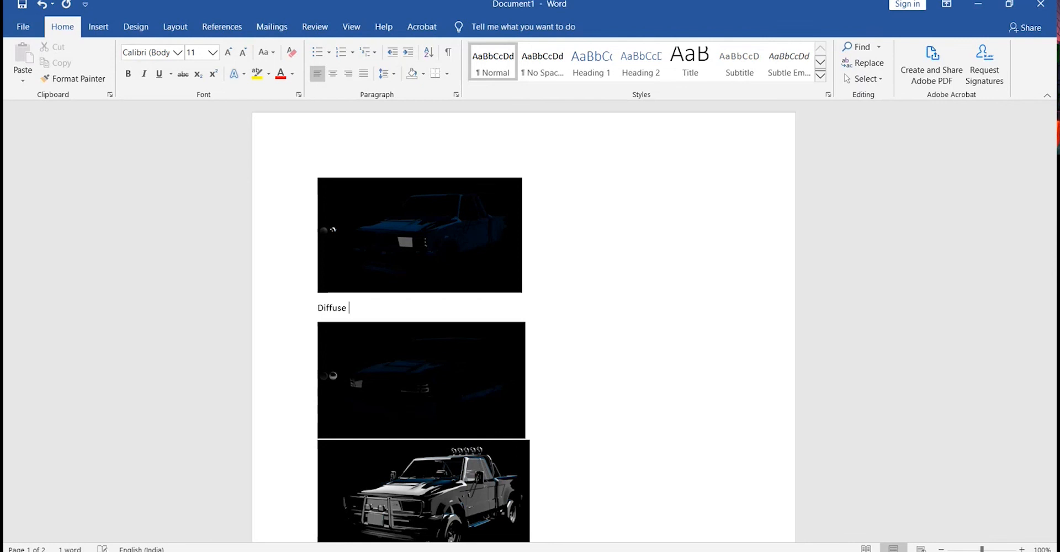
type("Diffuse direct")
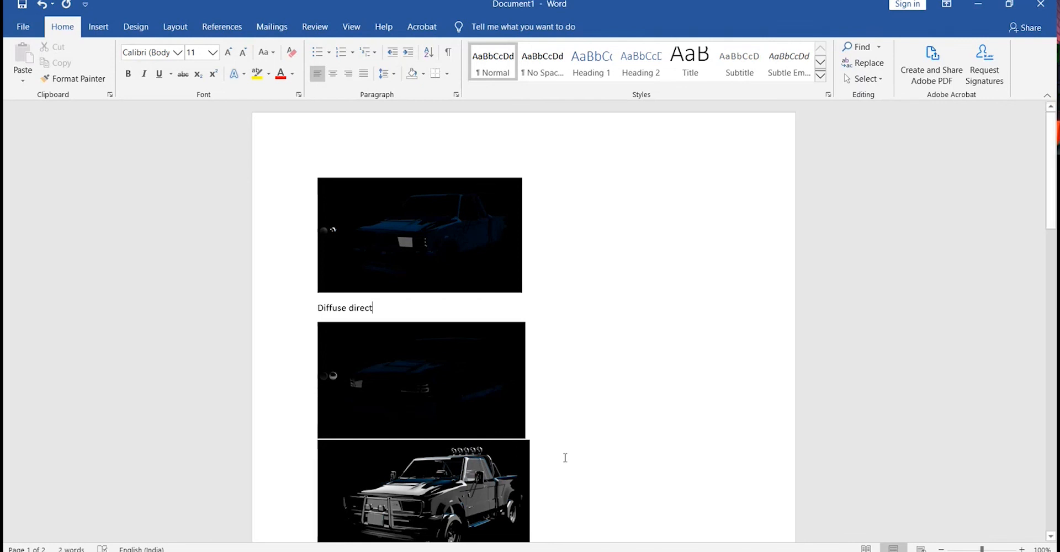
key("Return")
type("Diffuse")
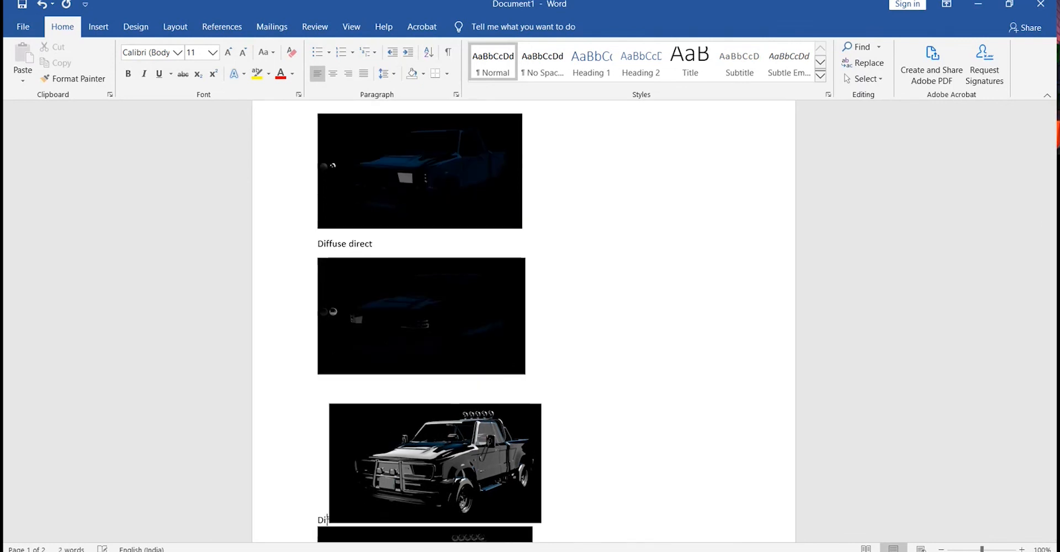
key("ctrl+z")
key("ctrl+z")
key("ctrl+z")
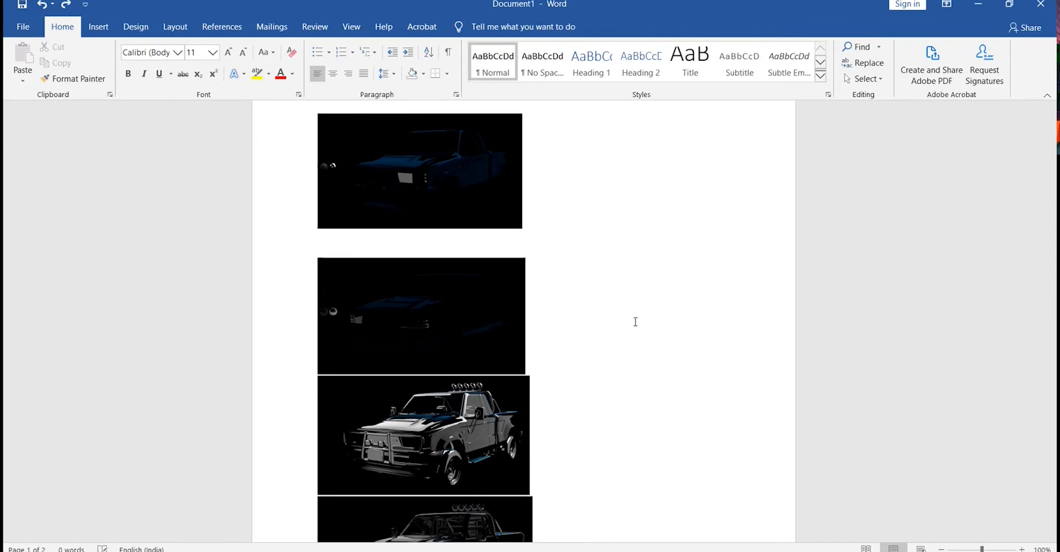
Switch back to Photoshop and collapse the smart filters of the coat_direct layer.
left_click(978, 4)
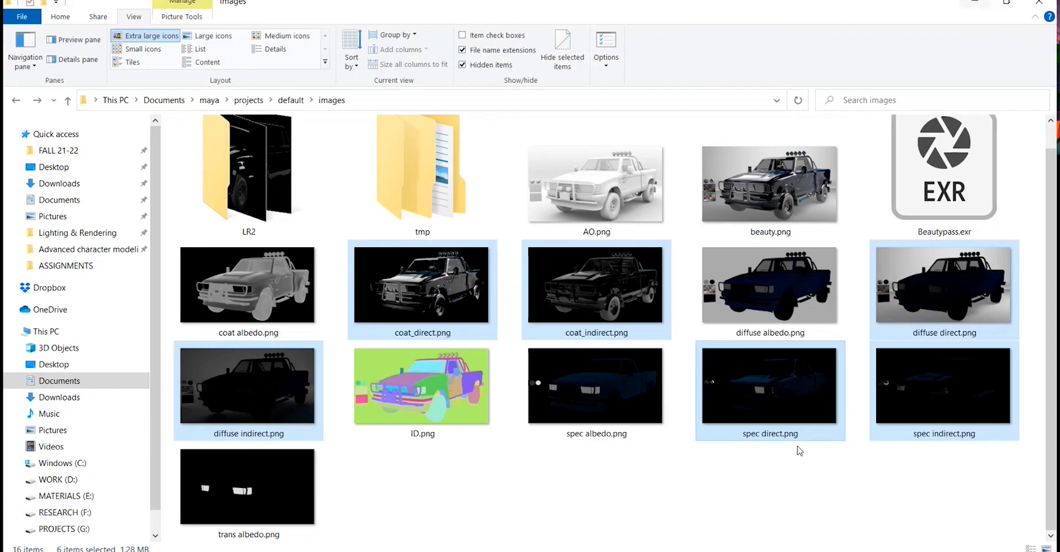
left_click(975, 3)
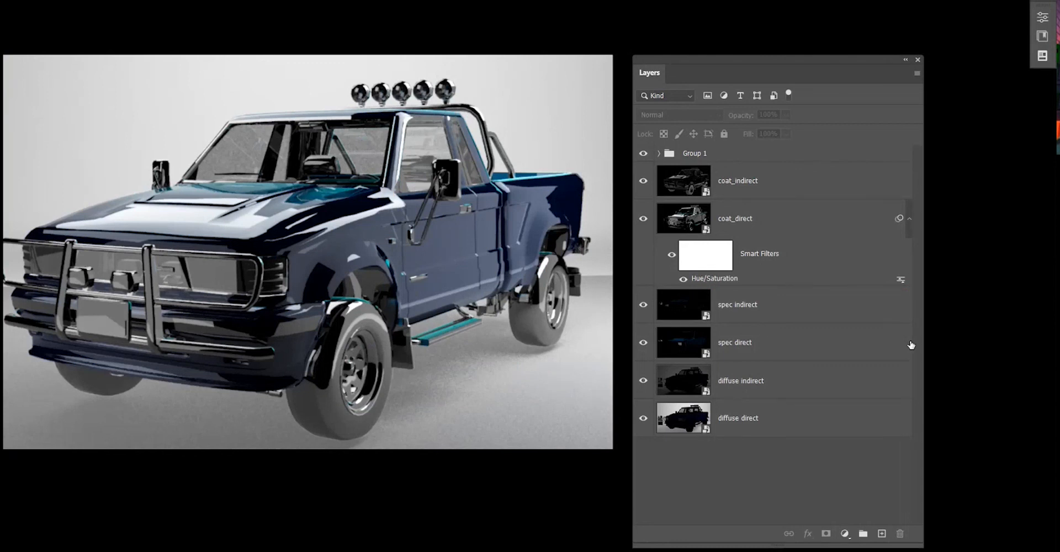
left_click(910, 218)
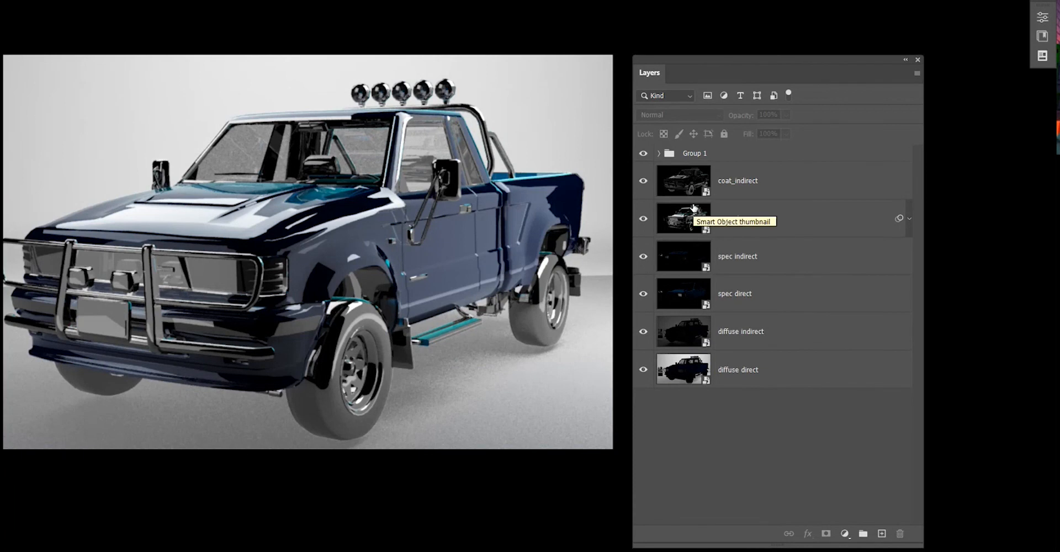
Expand Group 1 in the layers and select the AO layer inside it.
left_click(657, 154)
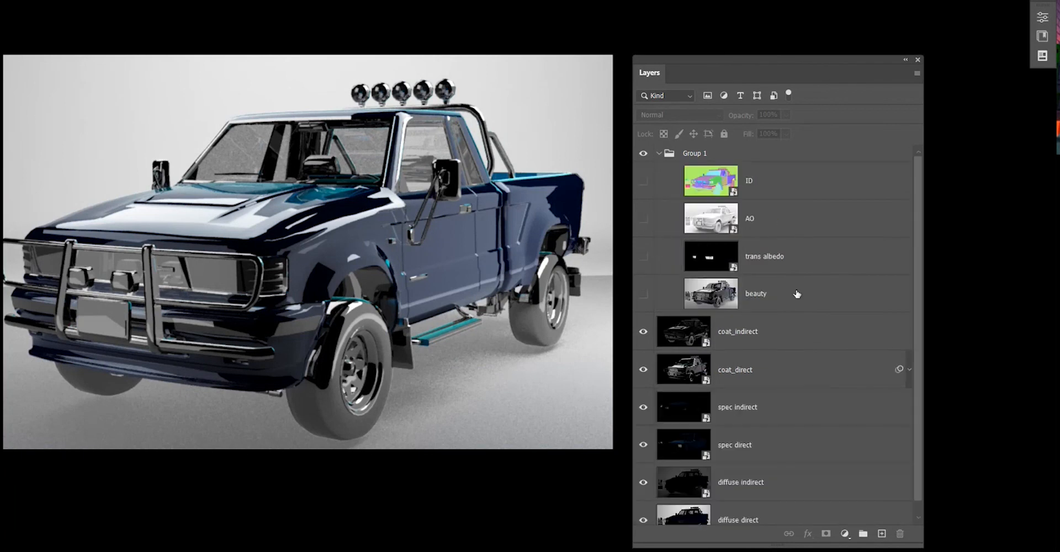
left_click(777, 223)
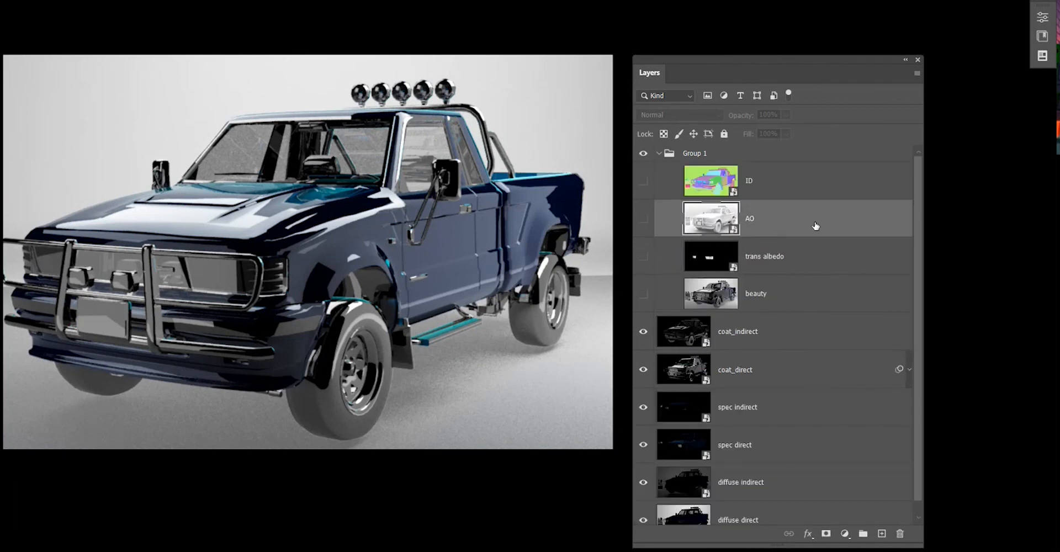
Move the AO layer out of Group 1 to sit just above diffuse direct, and make it visible.
scroll(815, 226, "down", 1)
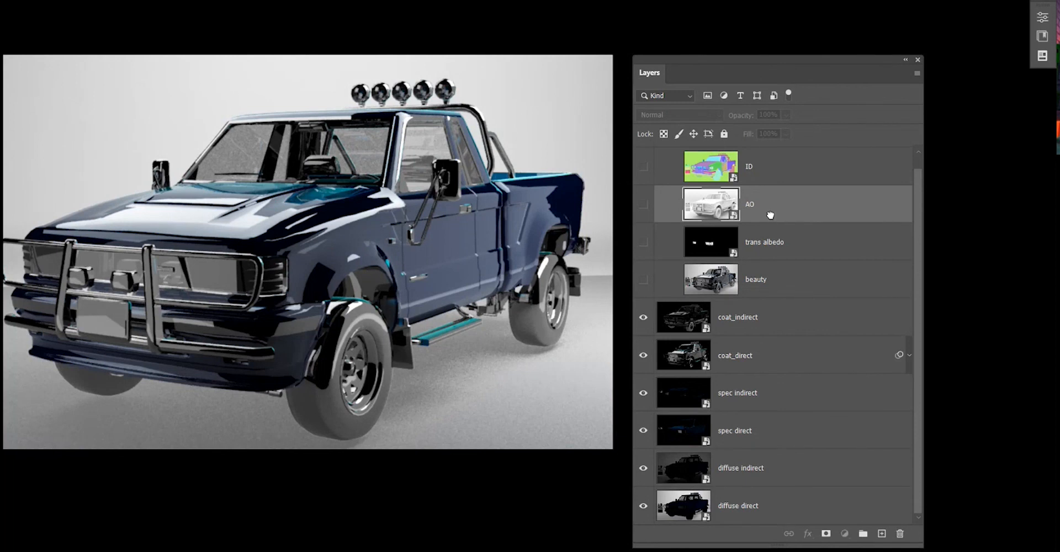
left_click_drag(770, 215, 731, 488)
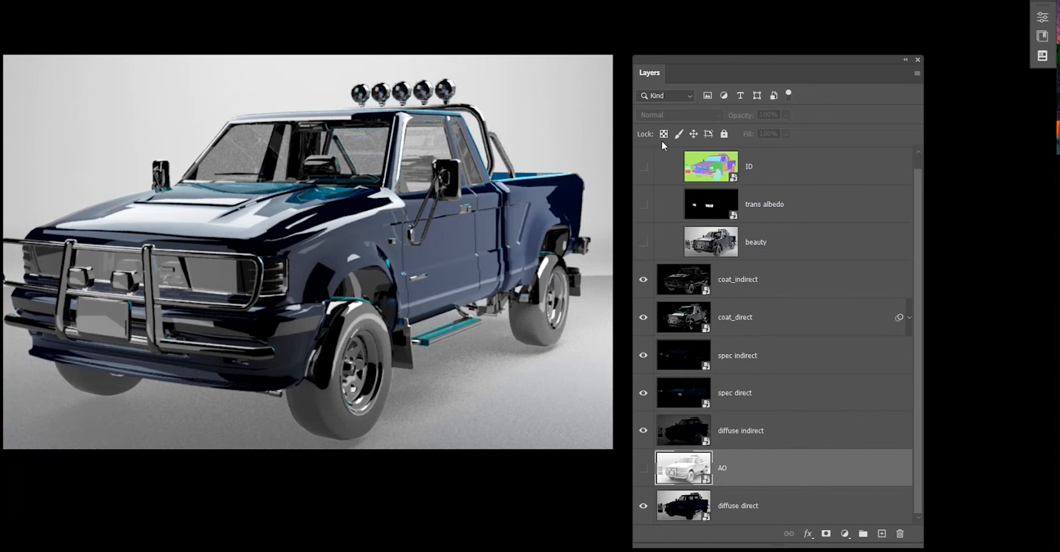
left_click(643, 470)
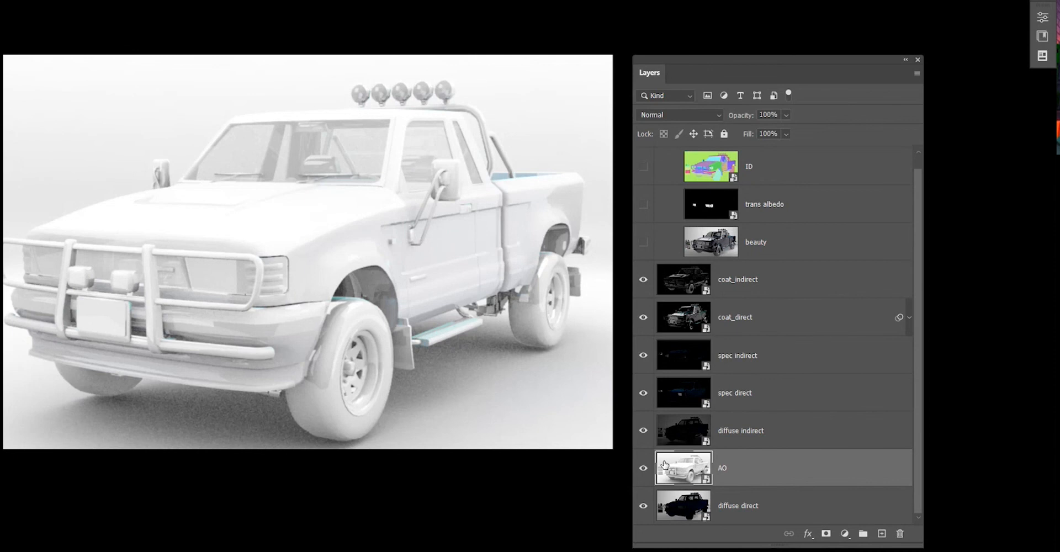
Collapse Group 1 and hide the coat, spec and diffuse indirect layers.
scroll(675, 184, "up", 1)
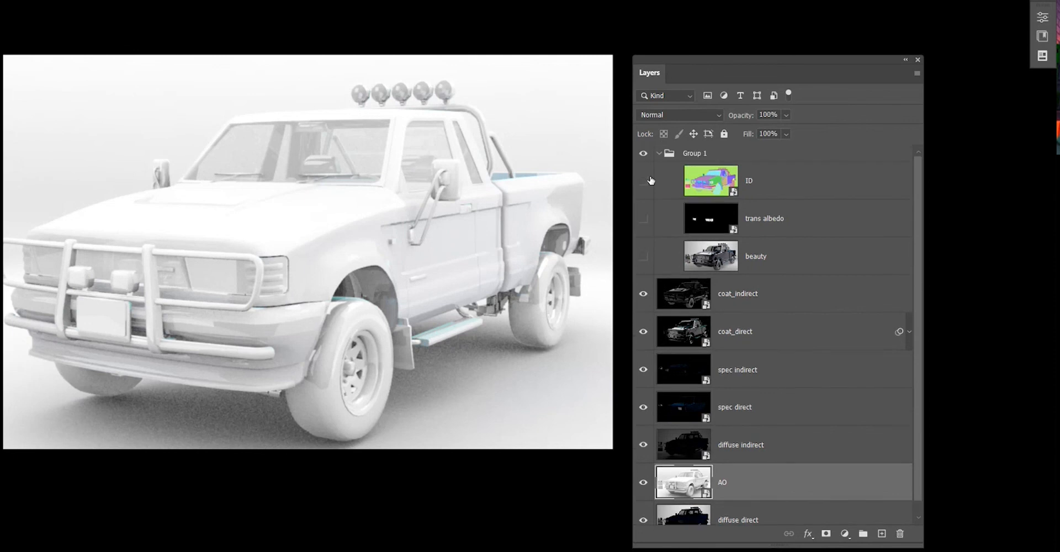
left_click(659, 154)
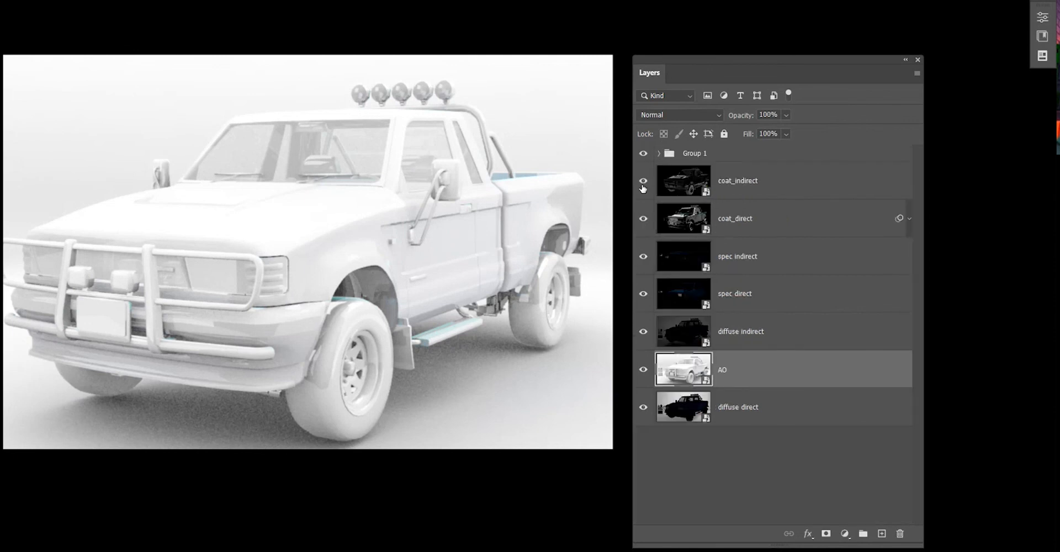
left_click_drag(643, 181, 643, 219)
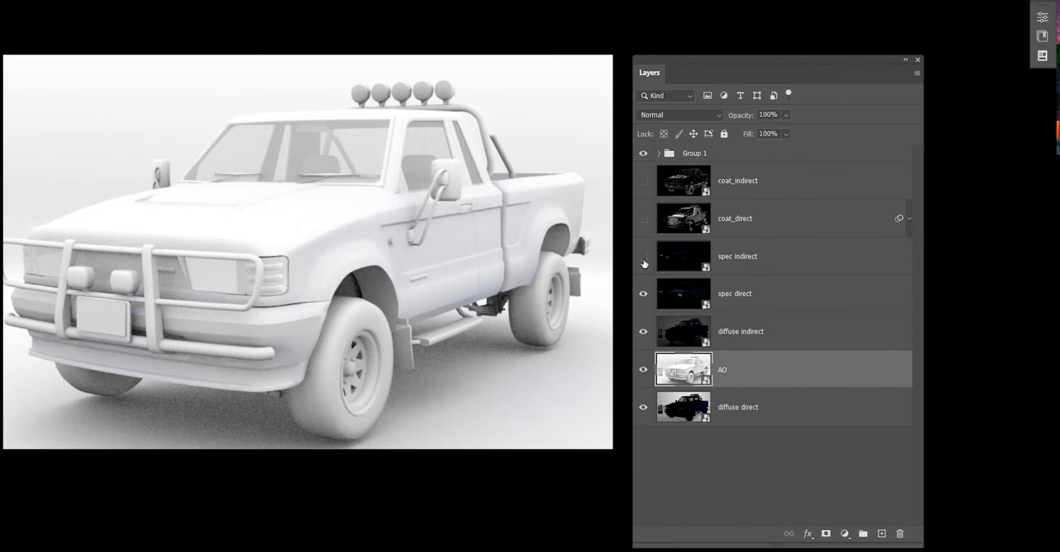
left_click_drag(644, 264, 643, 302)
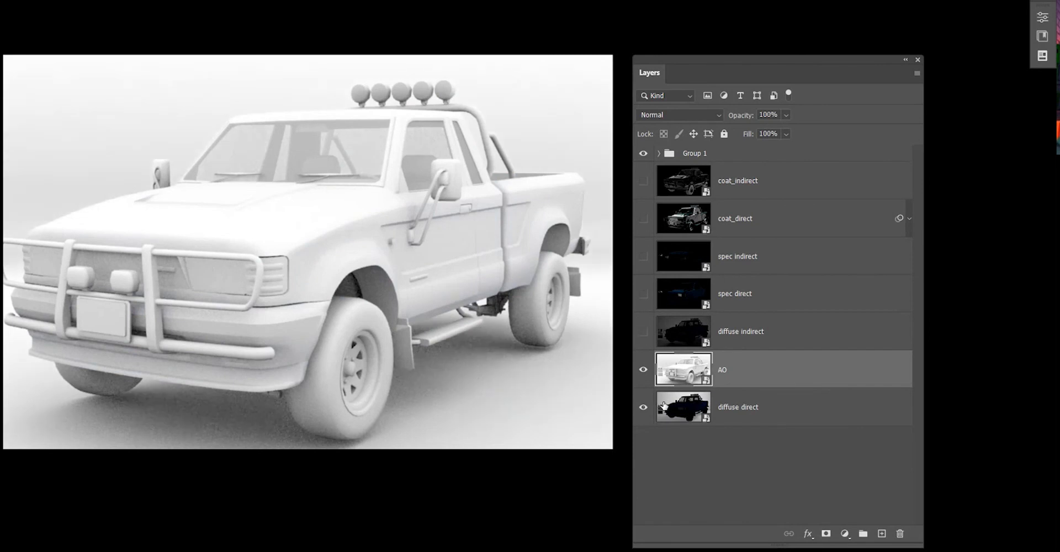
Move the diffuse indirect layer below the AO layer.
left_click(747, 409)
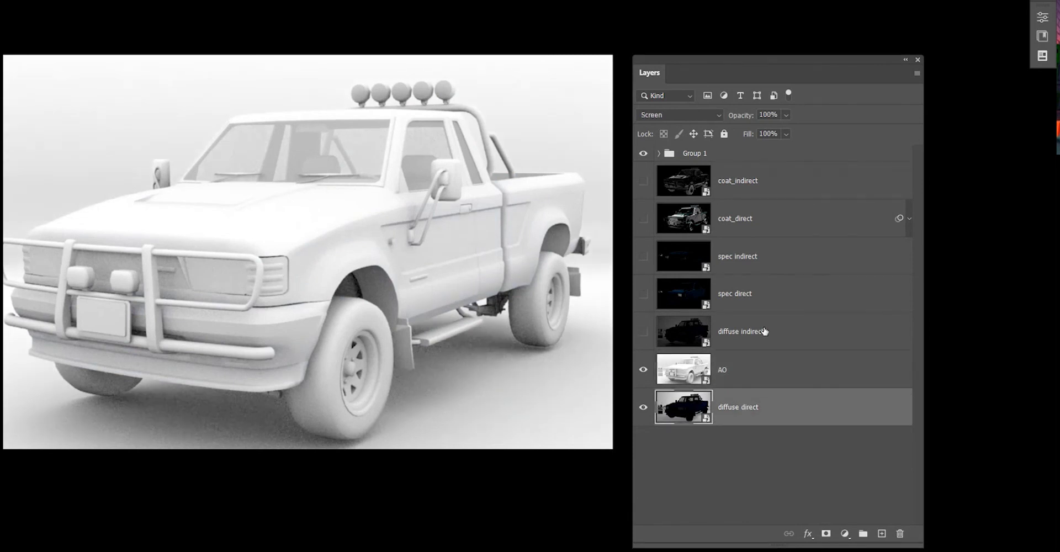
left_click(764, 331)
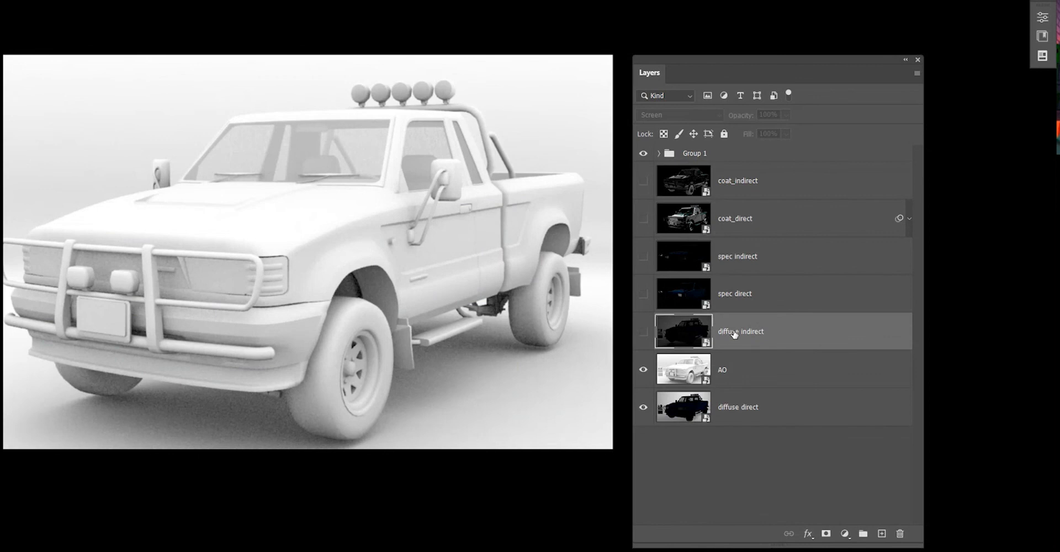
left_click_drag(734, 334, 721, 393)
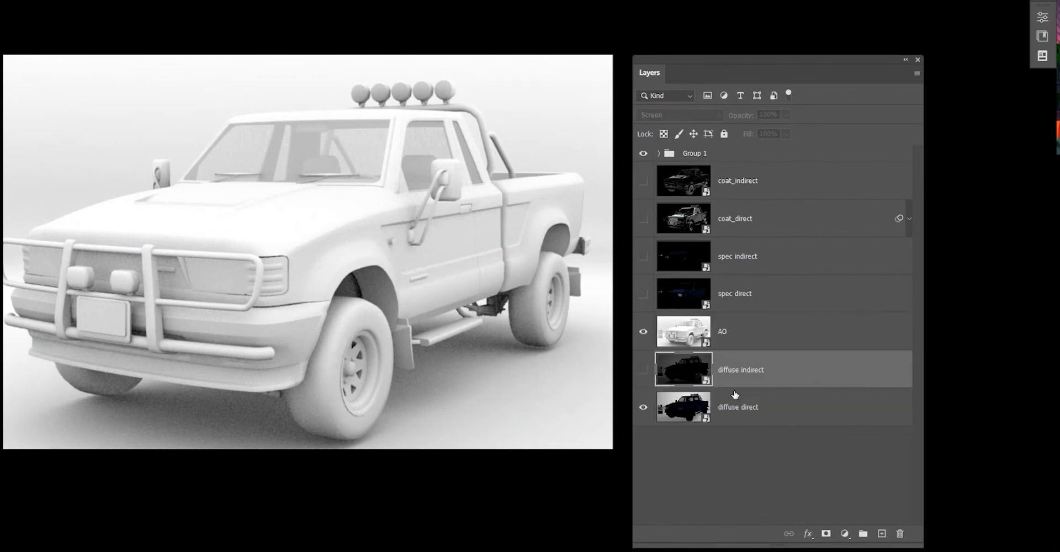
left_click(732, 430)
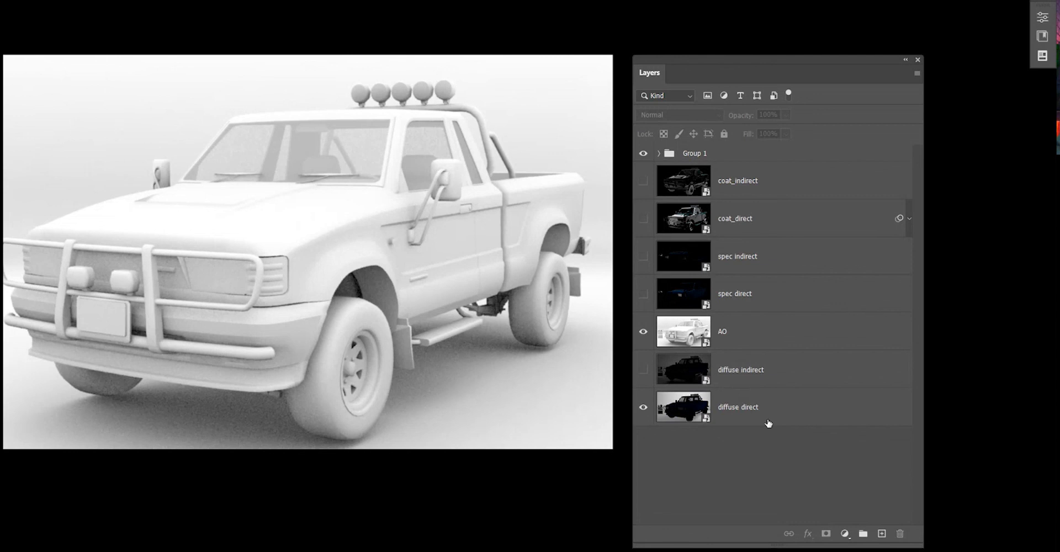
Show diffuse indirect and set the diffuse direct layer's blend mode to Normal.
left_click(643, 369)
left_click(800, 415)
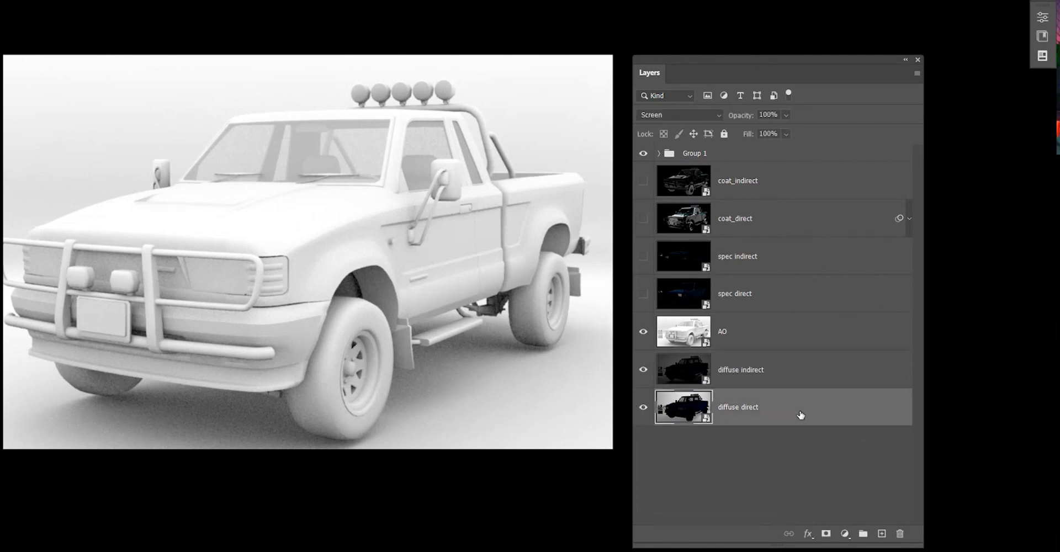
left_click(672, 121)
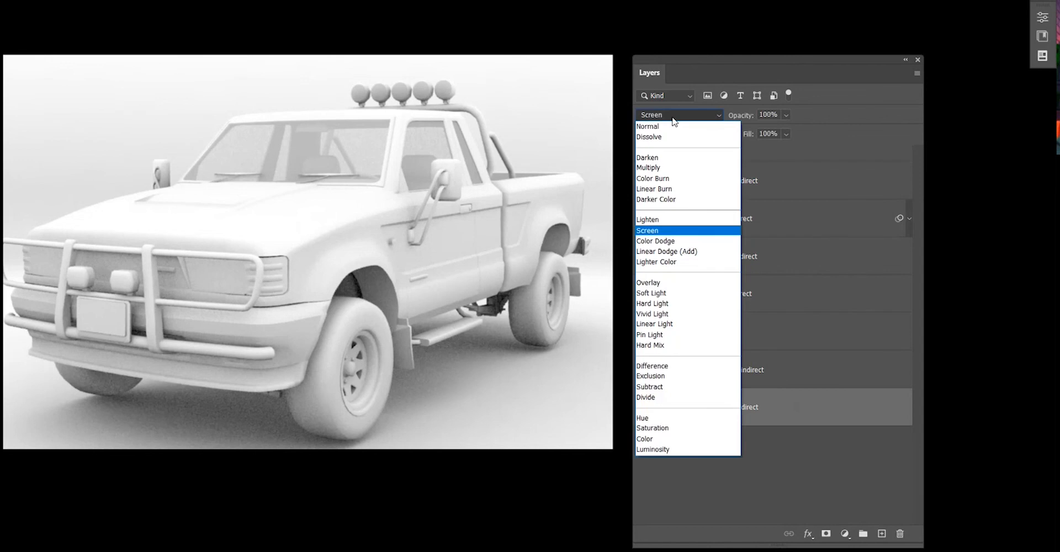
left_click(662, 117)
left_click(762, 447)
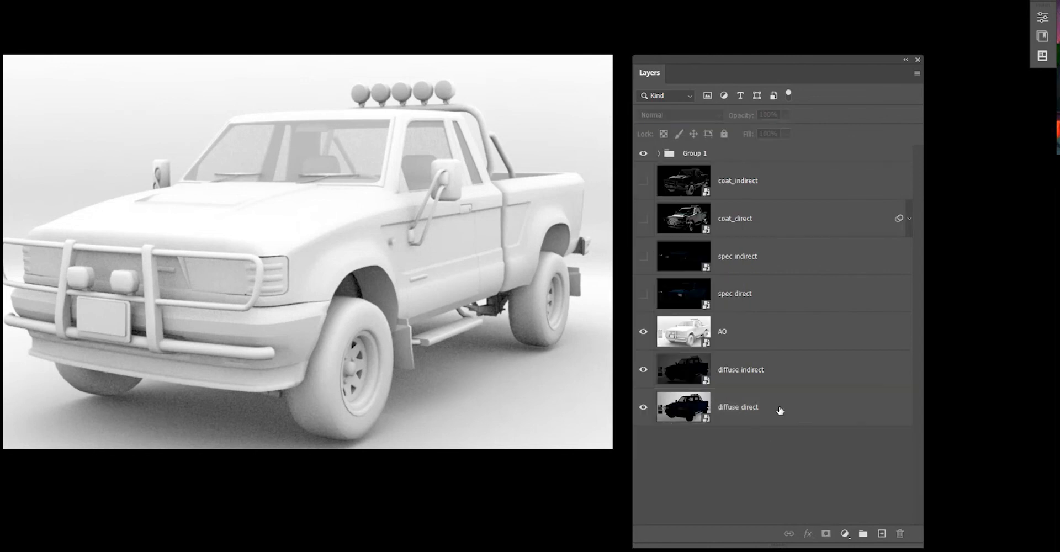
Hide AO and toggle the diffuse indirect layer on and off to compare its contribution.
left_click(738, 379)
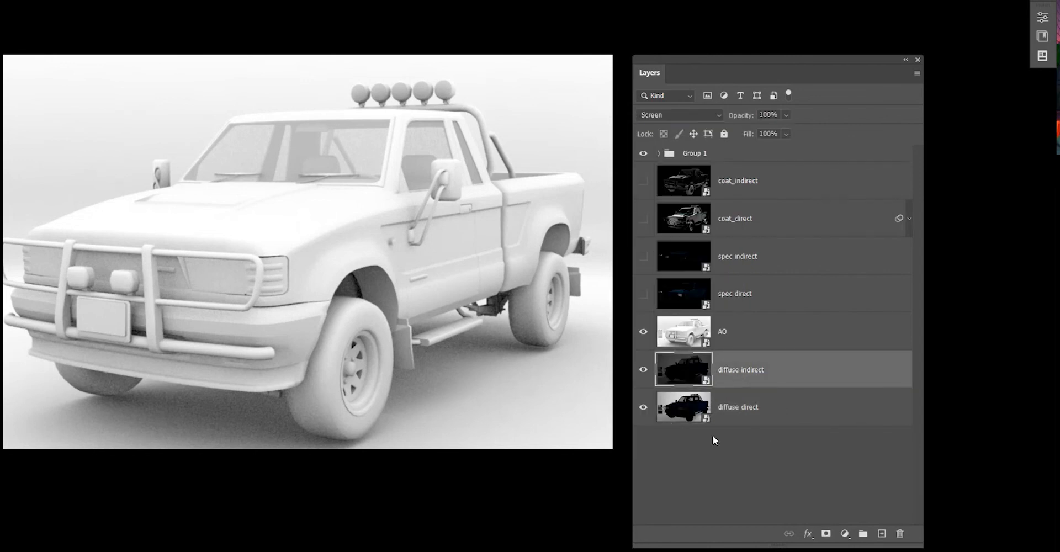
left_click(643, 332)
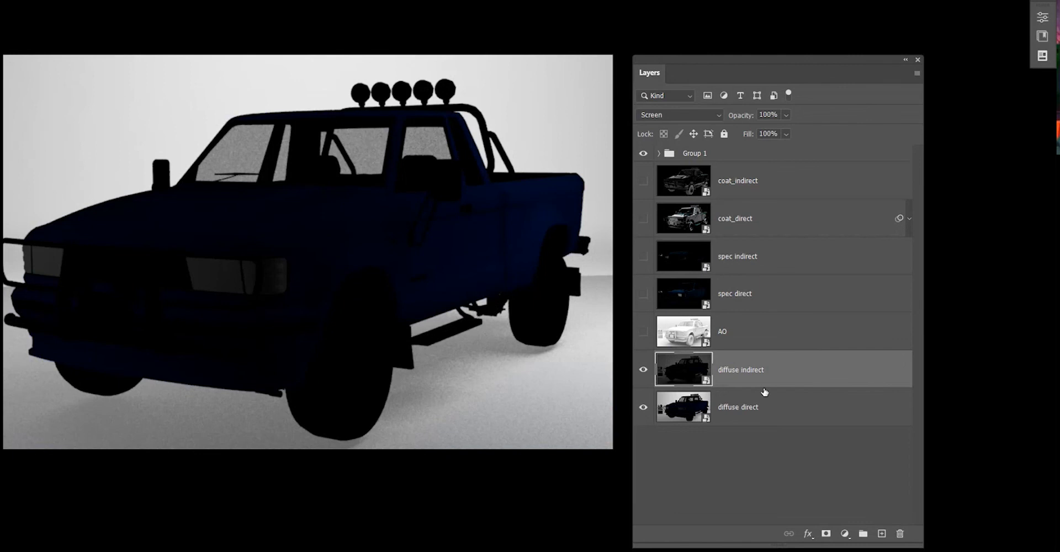
left_click(644, 371)
left_click(644, 372)
left_click(644, 373)
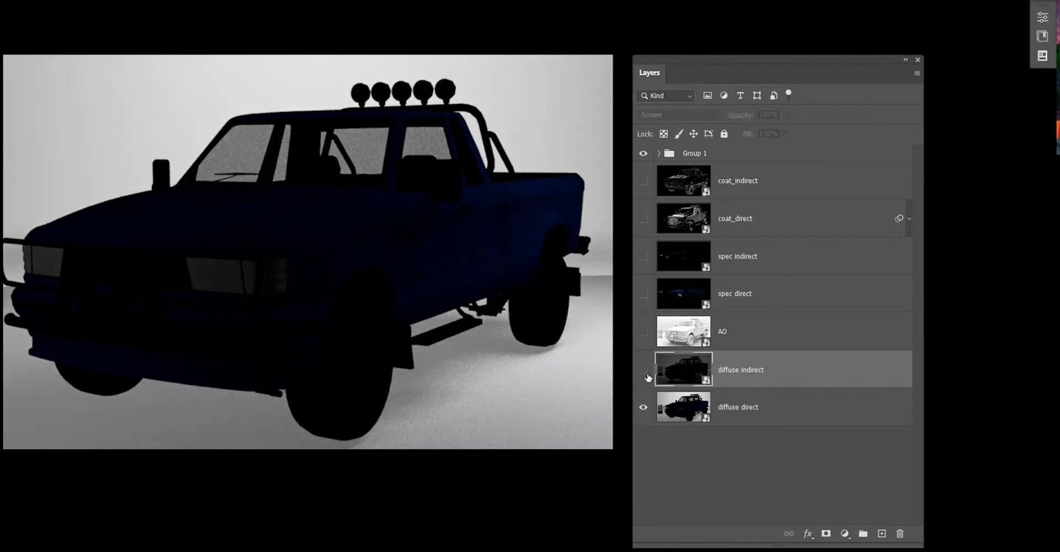
left_click(644, 371)
Show the AO layer and set its blend mode to Multiply.
left_click(773, 339)
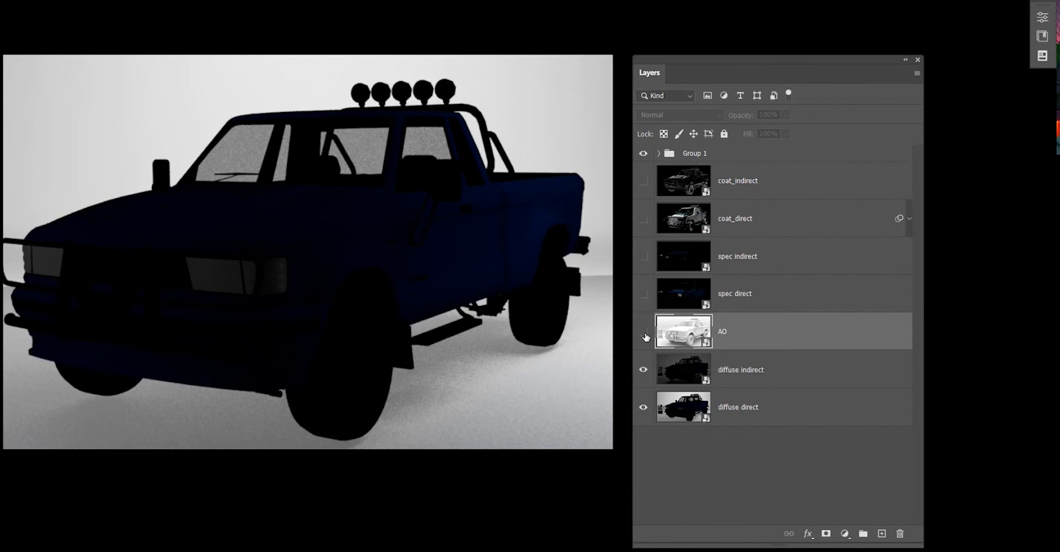
left_click(644, 331)
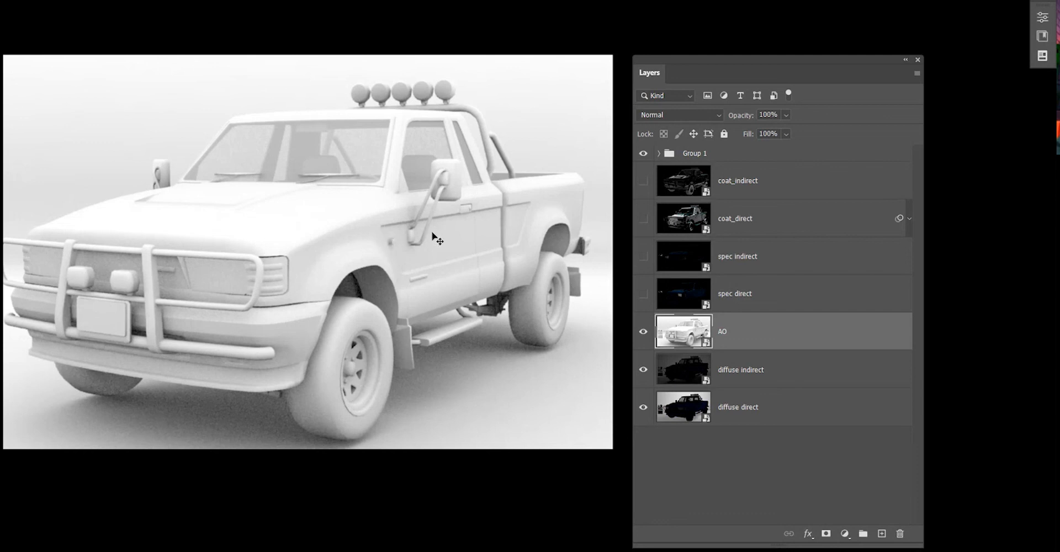
left_click(690, 114)
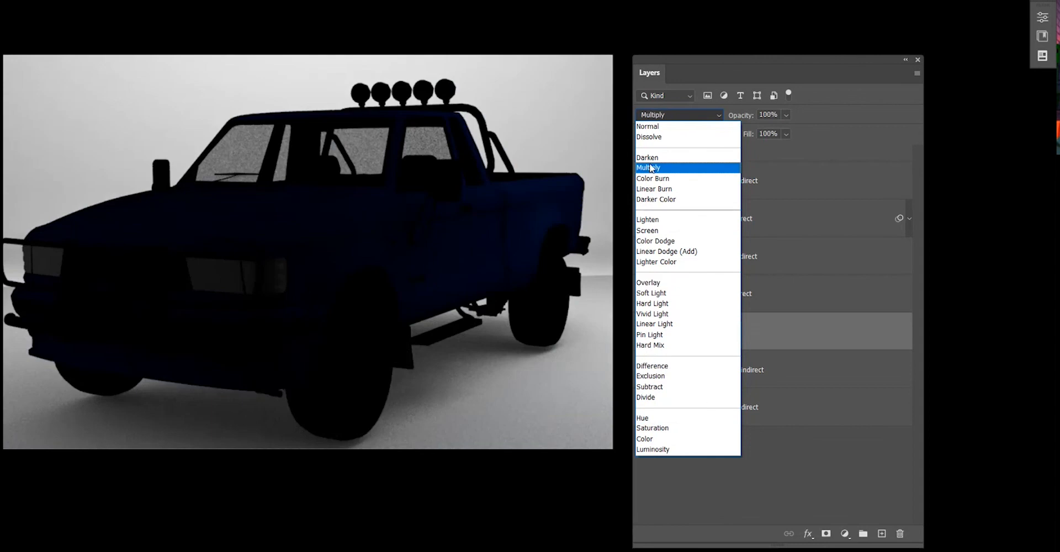
left_click(651, 167)
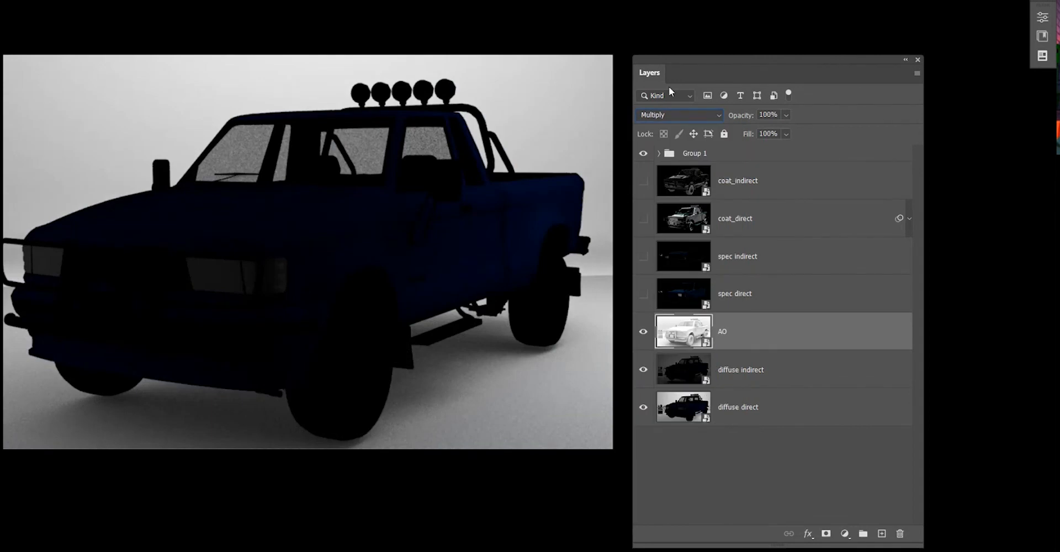
Toggle the AO layer on and off repeatedly to compare its effect on the diffuse passes.
left_click(643, 331)
left_click(643, 331)
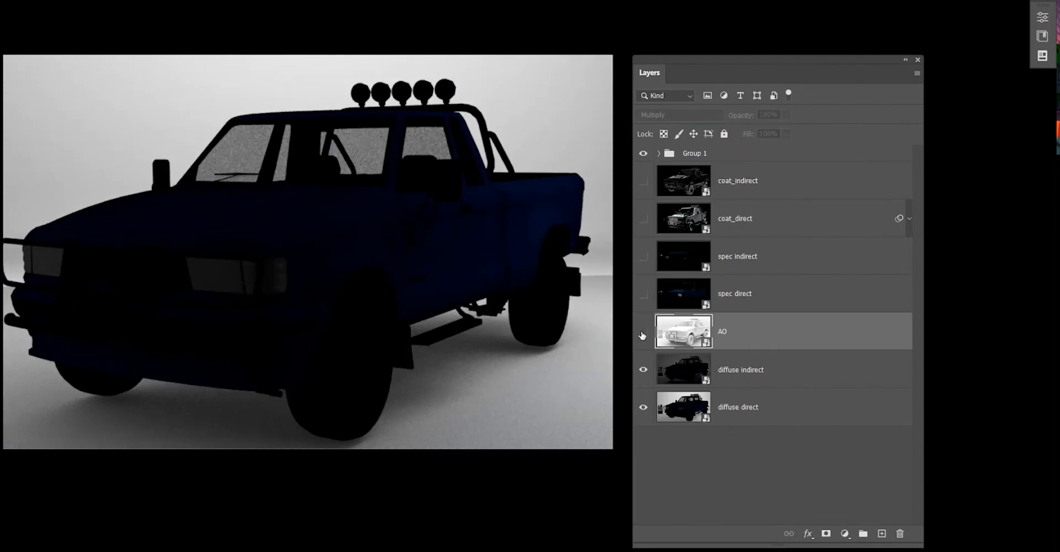
left_click(643, 331)
left_click(644, 331)
left_click(643, 333)
left_click(643, 333)
left_click(643, 333)
left_click(643, 334)
left_click(643, 333)
left_click(643, 333)
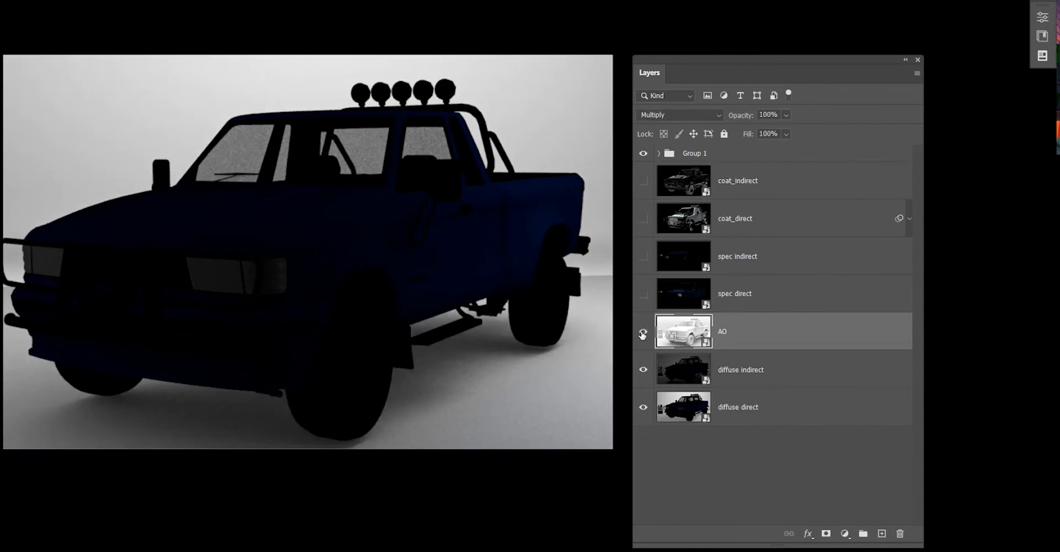
left_click(642, 334)
left_click(643, 333)
left_click(642, 333)
left_click(642, 334)
left_click(642, 333)
Toggle the diffuse indirect and AO layers to compare the combined diffuse result.
left_click_drag(746, 118, 948, 90)
left_click(643, 375)
left_click(644, 375)
left_click(779, 401)
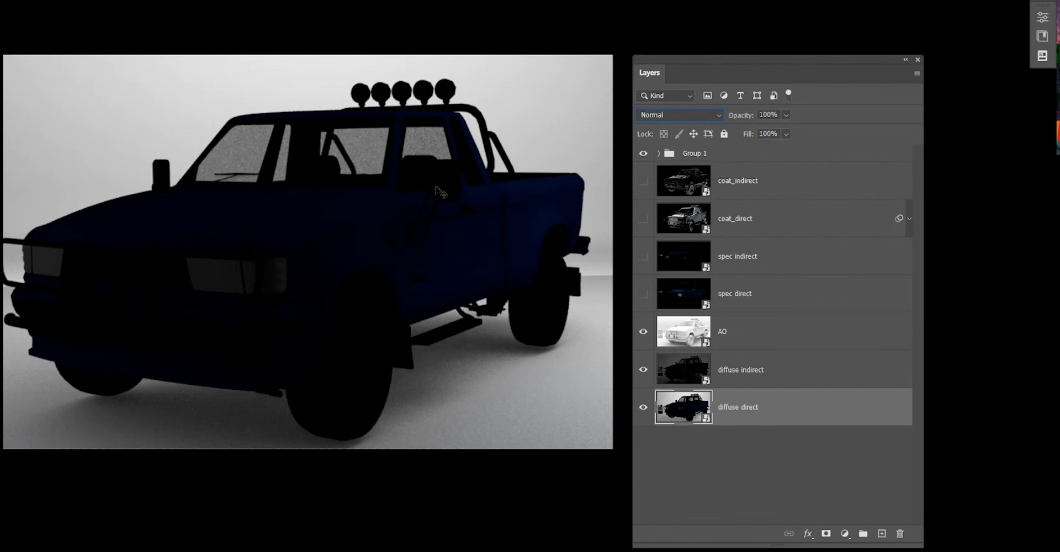
left_click(641, 345)
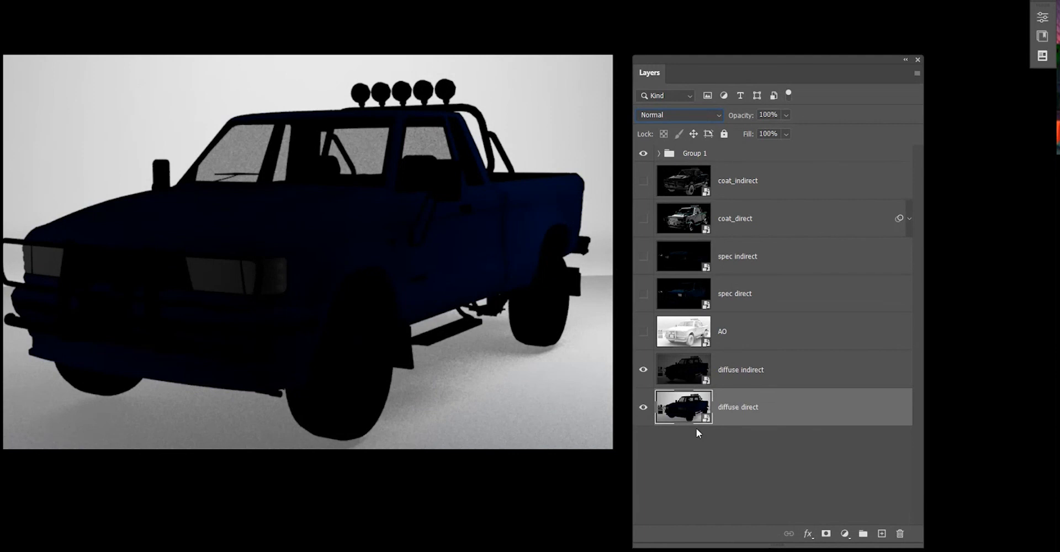
left_click(645, 333)
left_click(644, 332)
Duplicate the diffuse direct layer, then undo the duplicates.
left_click(773, 466)
left_click(753, 410)
key("ctrl+j")
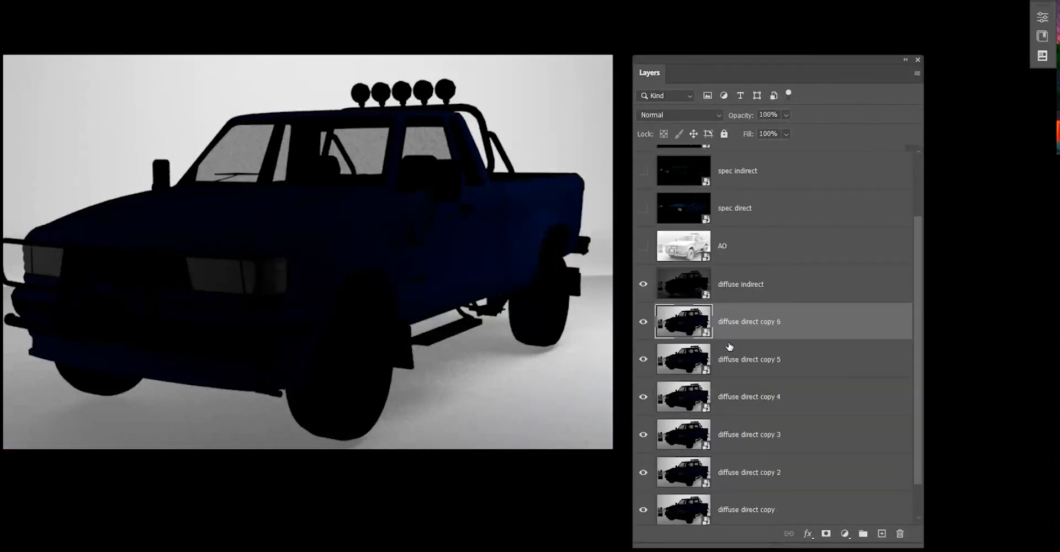
key("ctrl+z")
key("ctrl+z")
key("ctrl+z")
key("ctrl+z")
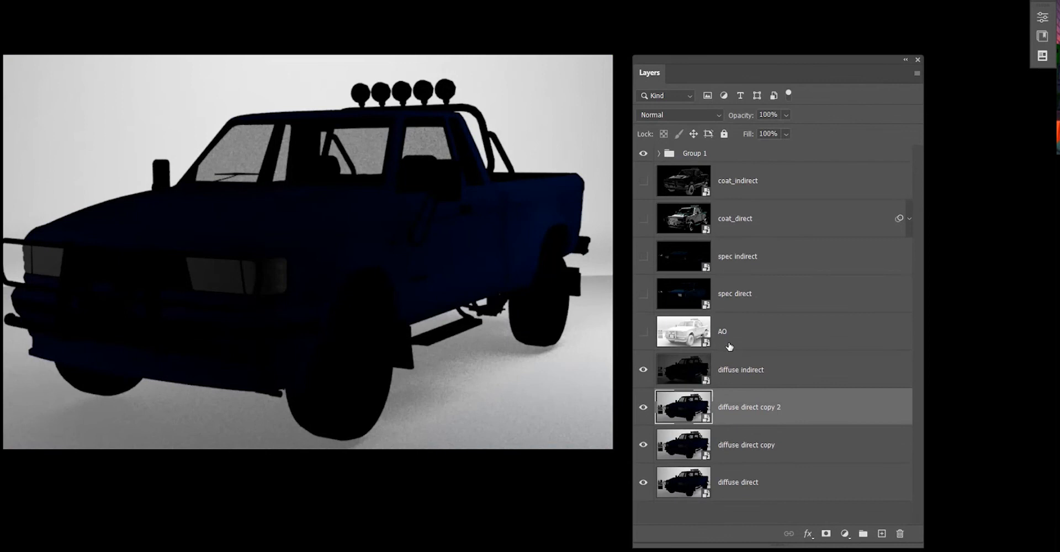
key("ctrl+z")
key("ctrl+z")
left_click(743, 462)
left_click(757, 382)
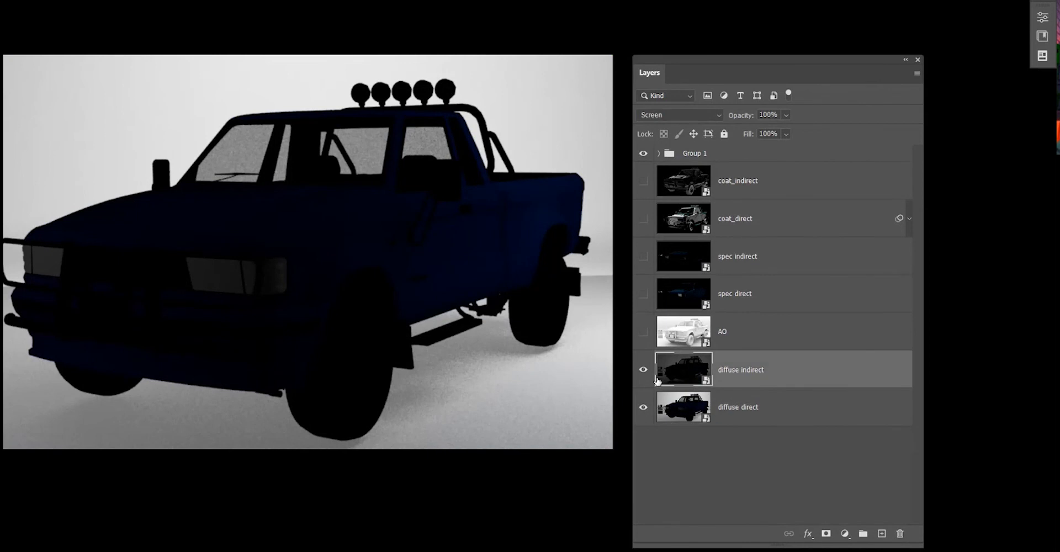
Show the AO, spec direct, spec indirect, coat_direct and coat_indirect layers.
left_click(643, 332)
left_click(752, 342)
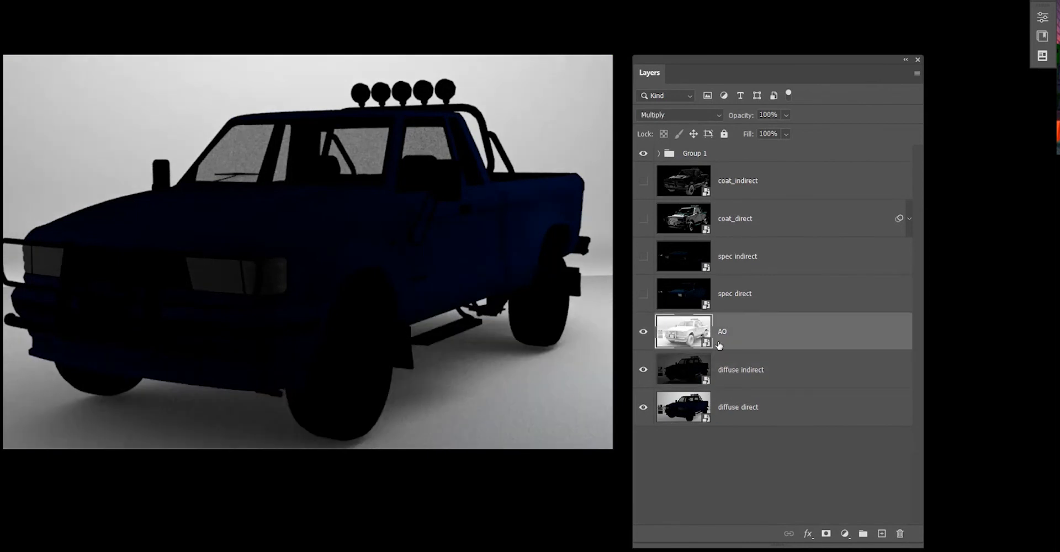
left_click(643, 297)
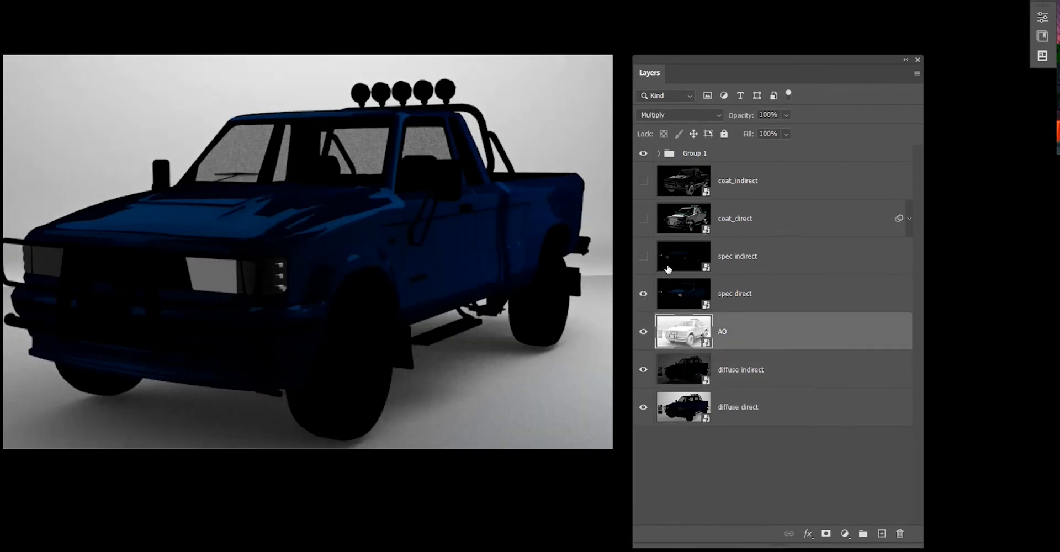
left_click(641, 258)
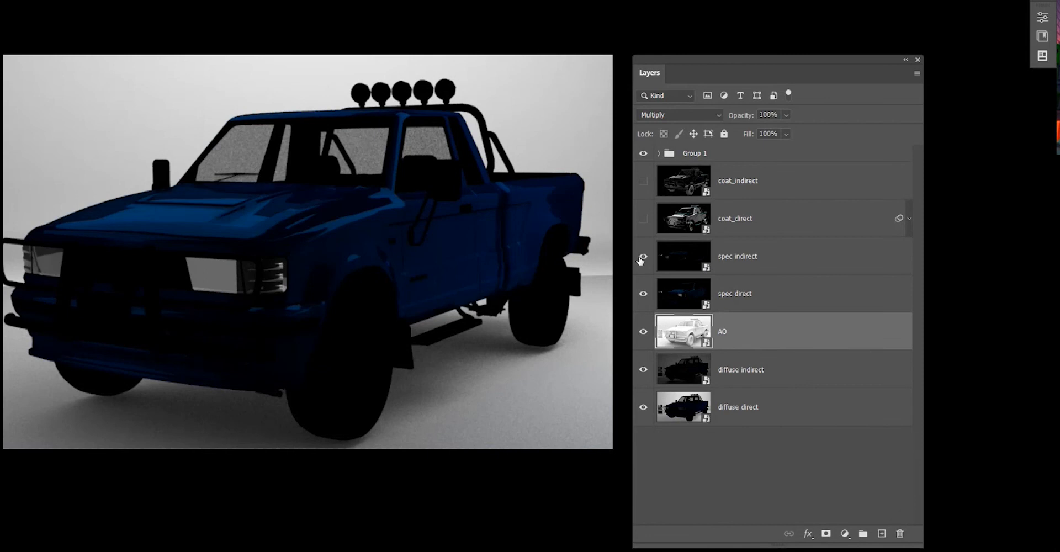
left_click(643, 219)
left_click(643, 180)
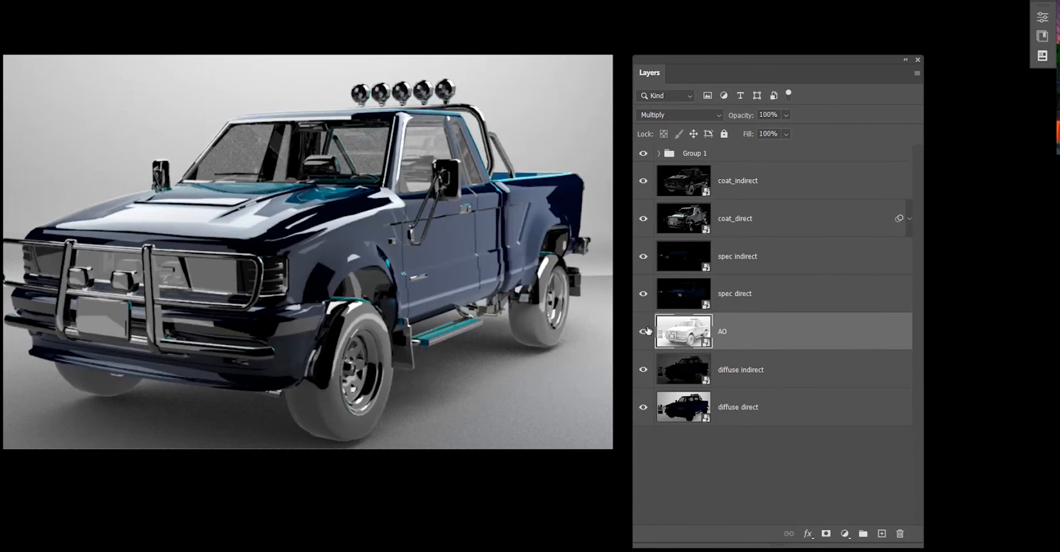
Toggle the AO layer's visibility to compare the full composite with and without it.
left_click(643, 333)
left_click(642, 333)
left_click(644, 333)
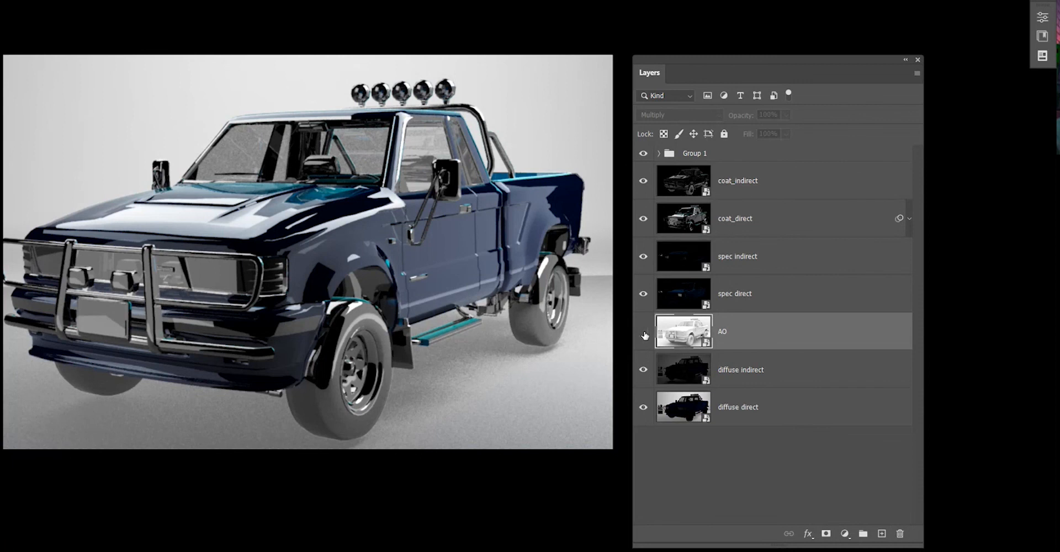
left_click(646, 335)
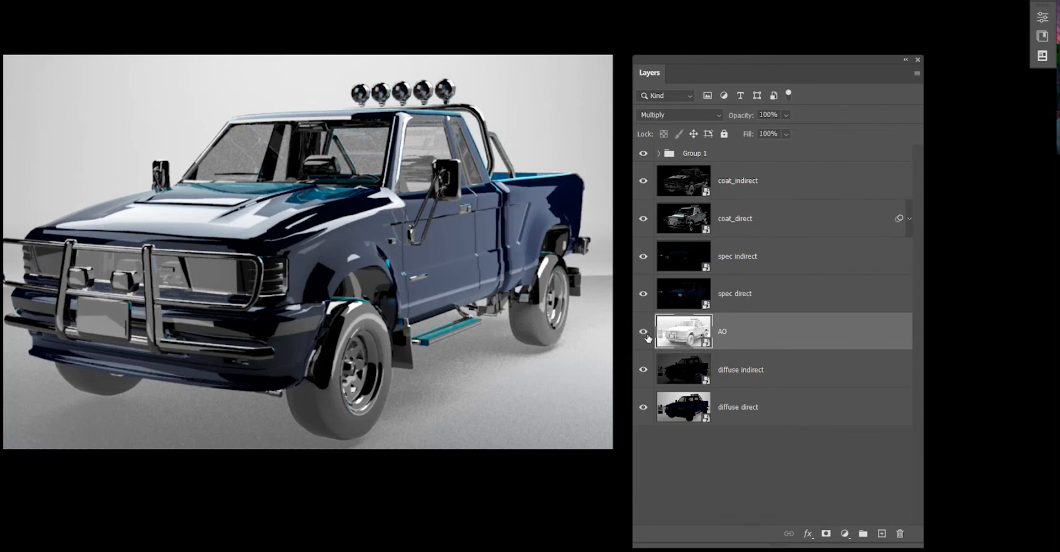
left_click(646, 335)
left_click(646, 335)
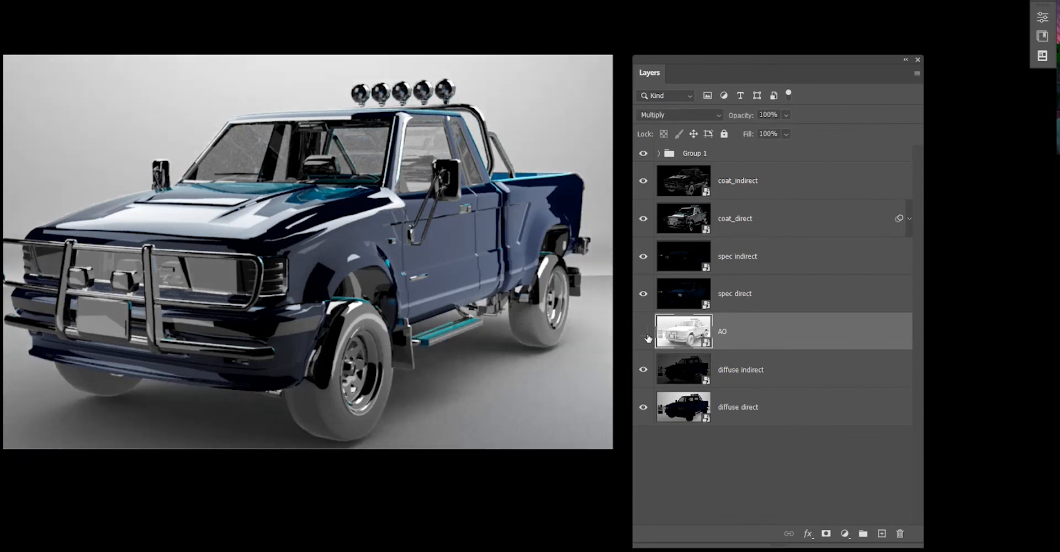
Show the AO layer again and return to the standard screen mode with the canvas zoomed out.
left_click(647, 335)
left_click(646, 335)
left_click(772, 382)
left_click(775, 412)
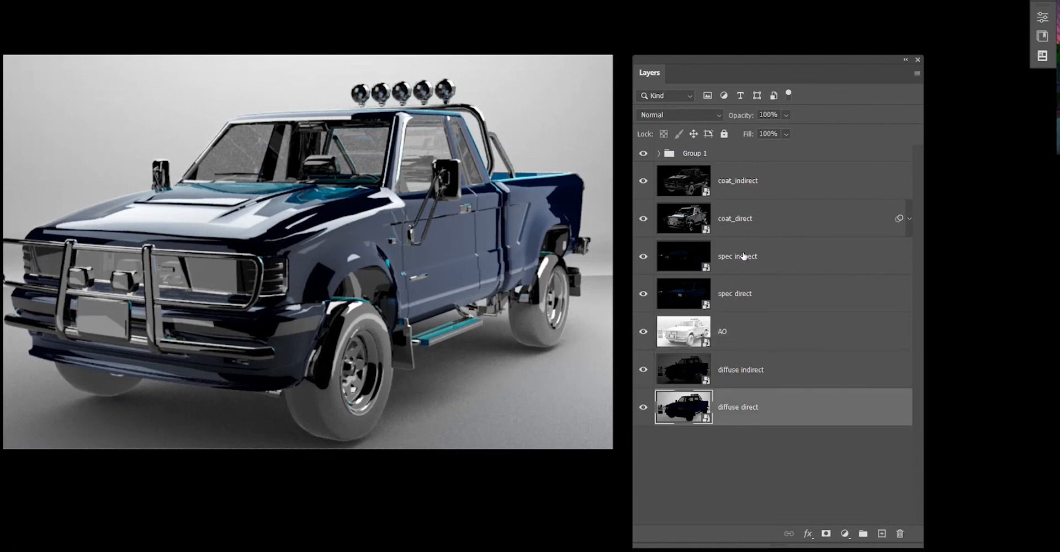
scroll(743, 256, "down", 5)
scroll(743, 256, "up", 12)
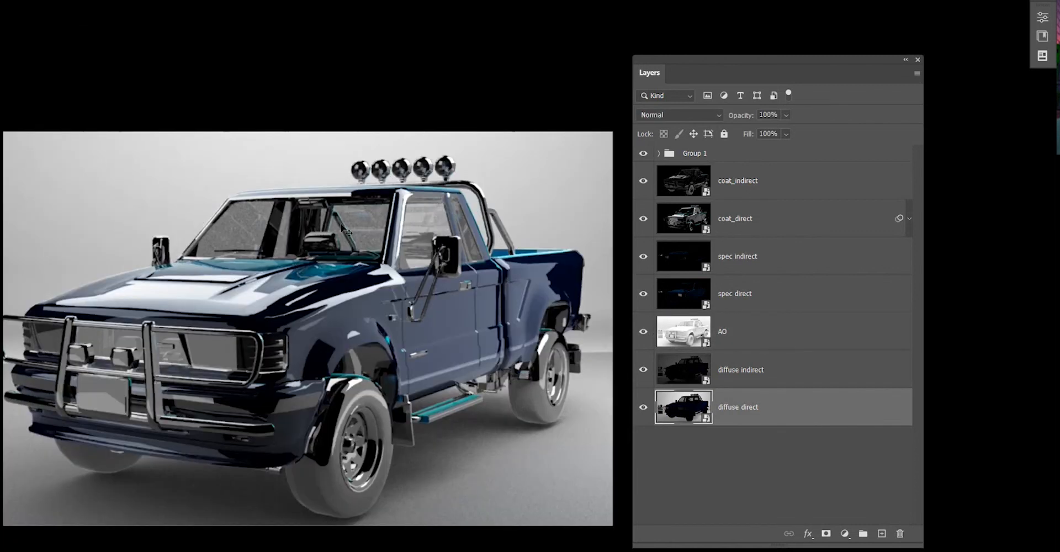
key("super")
key("super")
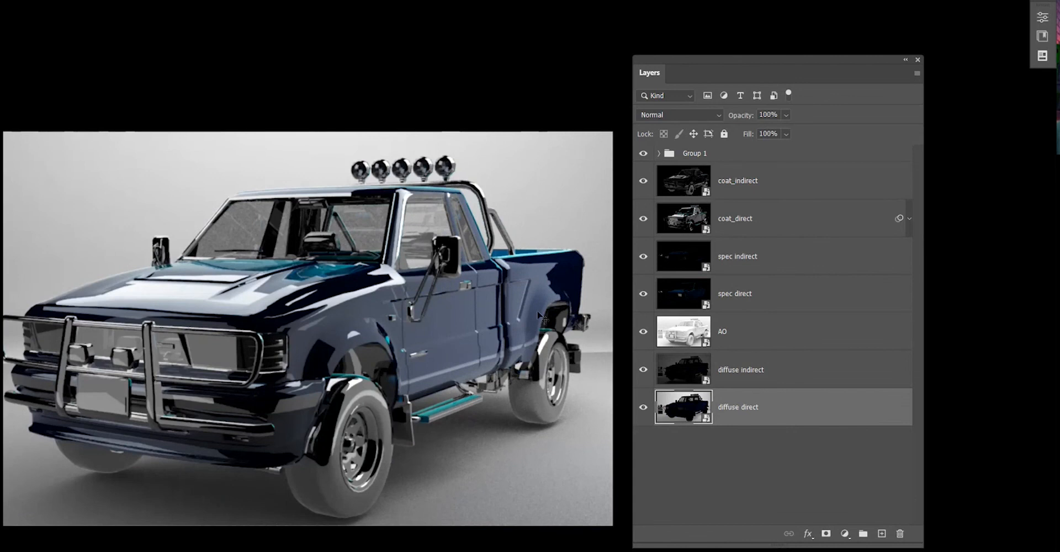
key("f")
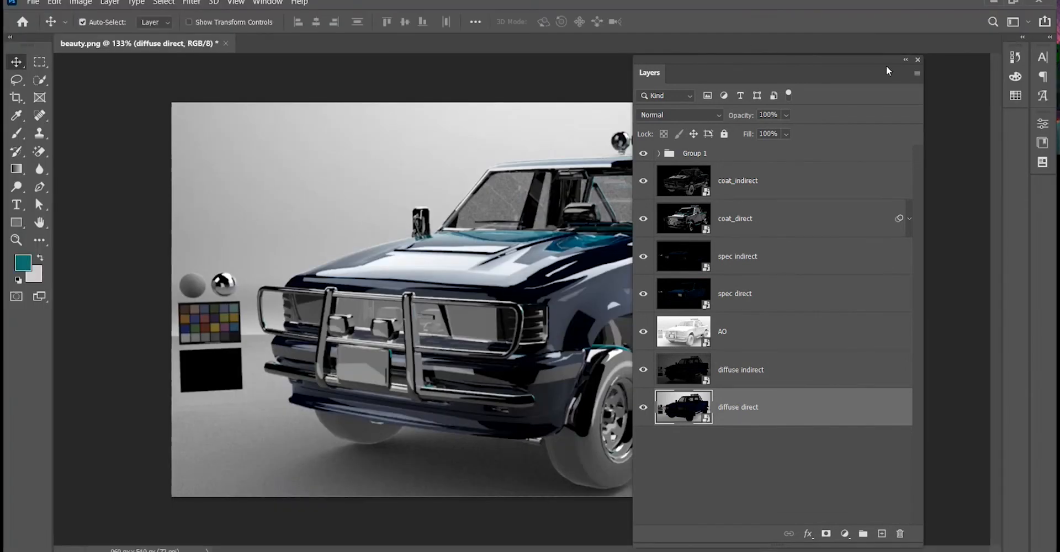
left_click_drag(733, 66, 823, 68)
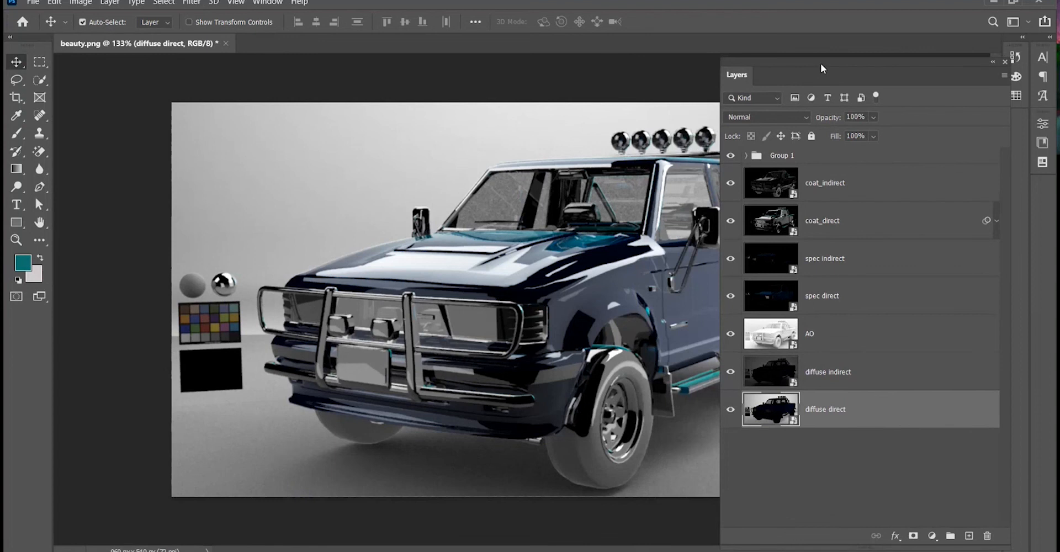
key("ctrl+minus")
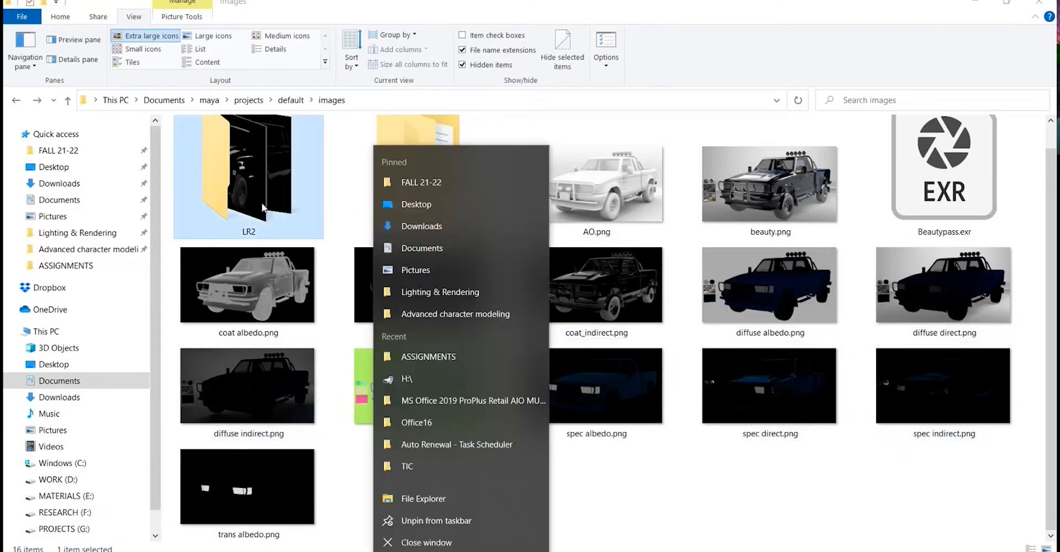
Open the LR2 render folder and preview the diffuse albedo pass in the image viewer.
double_click(248, 166)
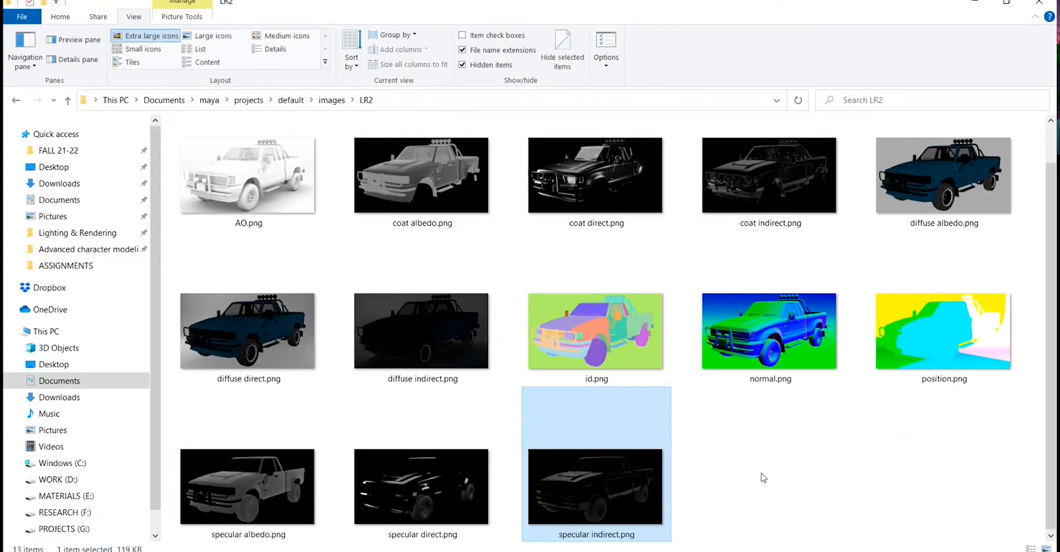
left_click(762, 474)
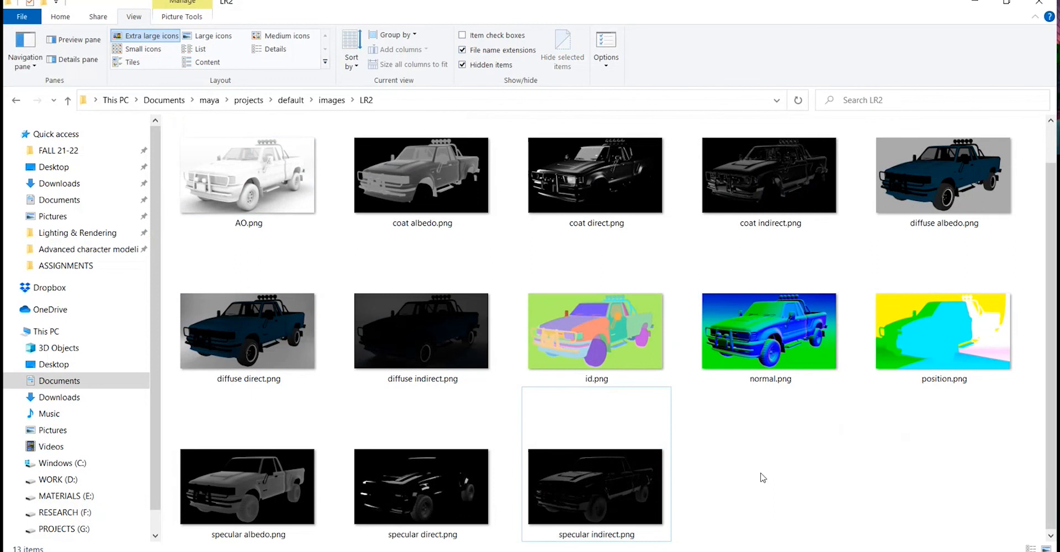
scroll(905, 160, "up", 1)
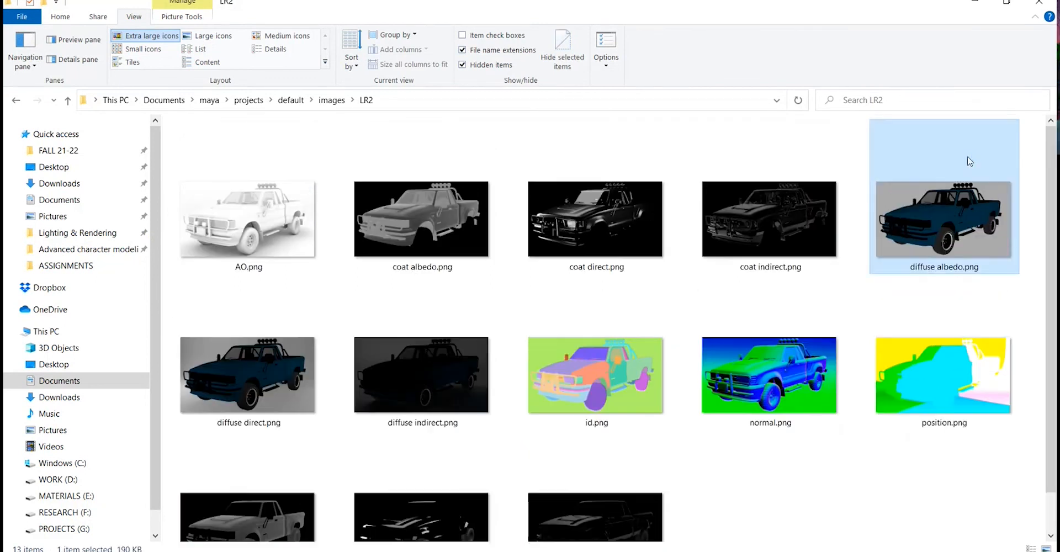
double_click(970, 159)
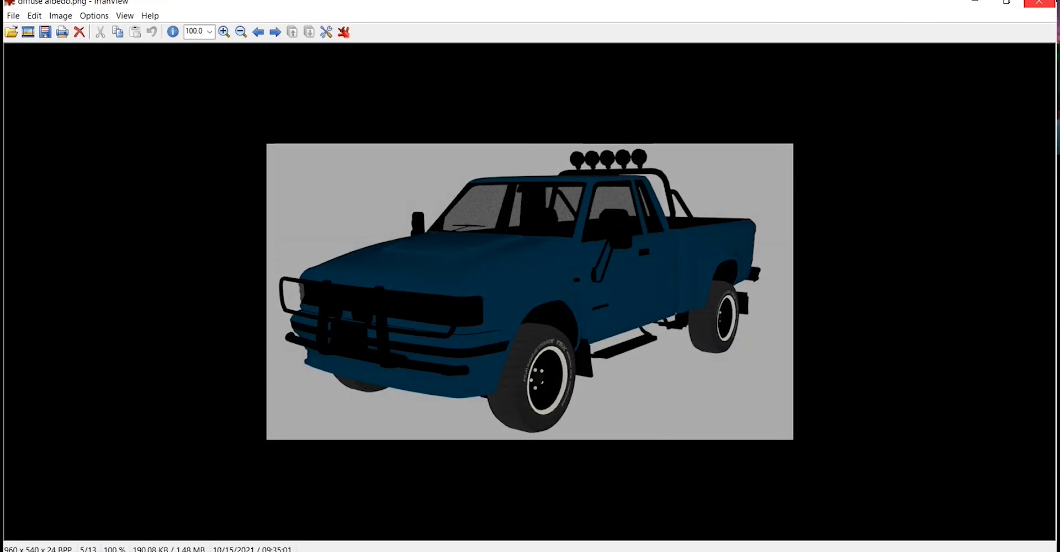
left_click(1039, 4)
scroll(756, 480, "down", 1)
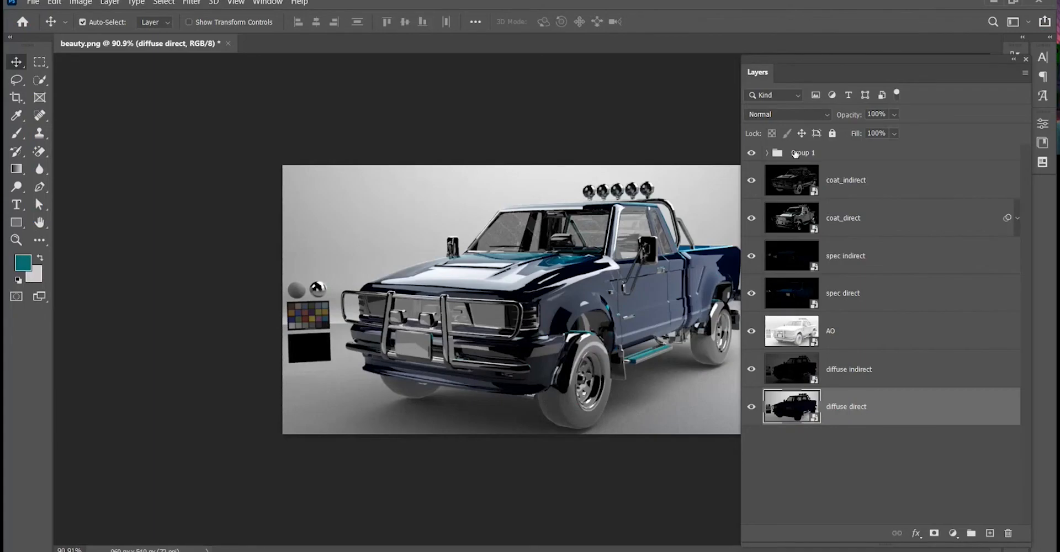
Delete all the pass layers from coat_indirect down to diffuse direct, keeping only Group 1.
left_click(856, 186)
left_click(851, 404, "shift")
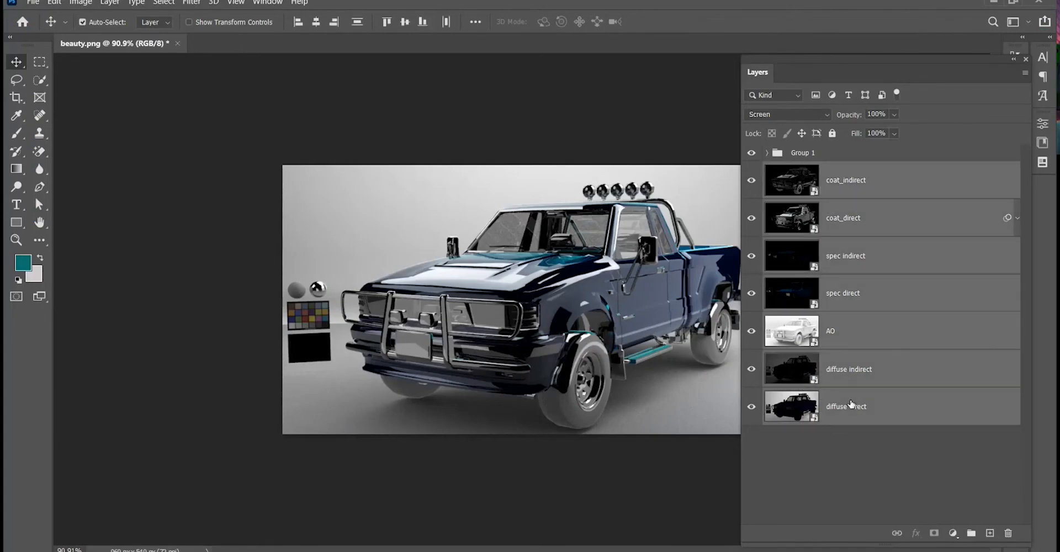
key("Delete")
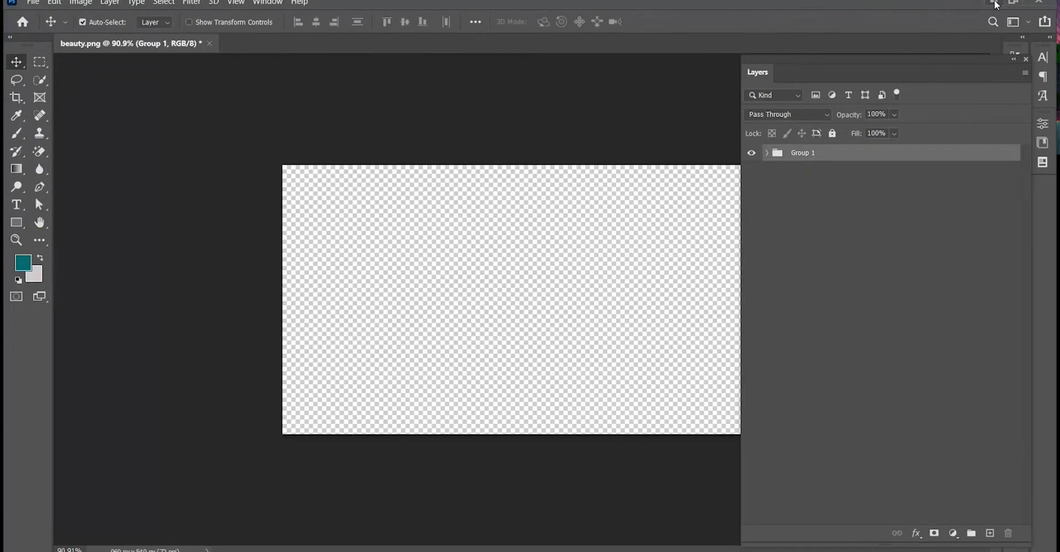
Preview the diffuse albedo and diffuse direct passes from the LR2 folder in the image viewer.
left_click(994, 3)
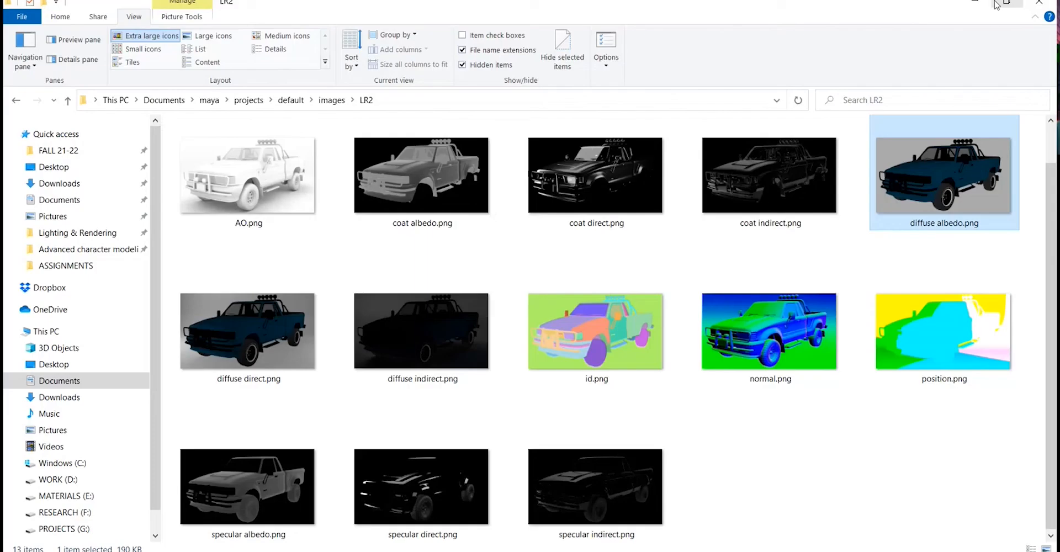
left_click(947, 207)
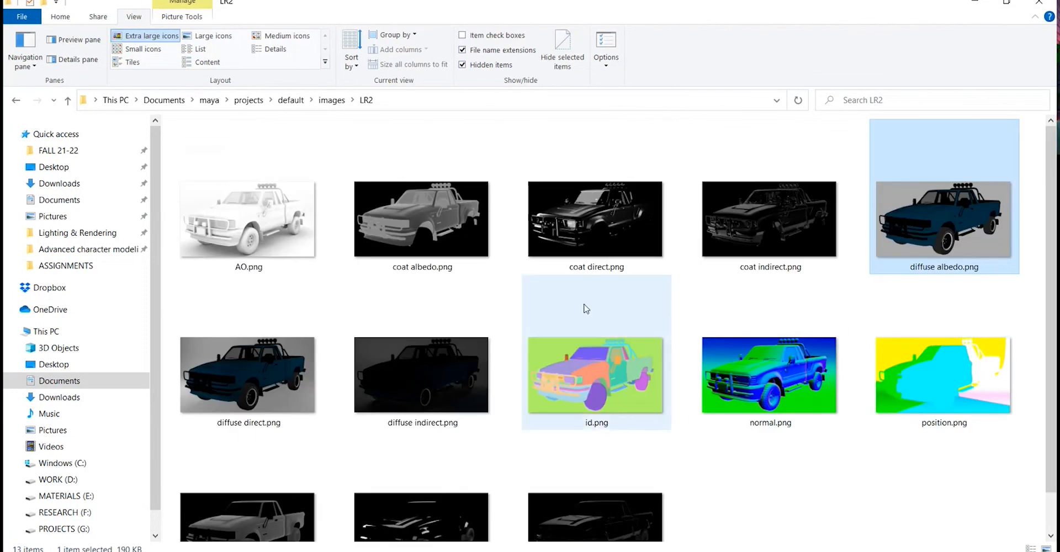
scroll(586, 309, "down", 1)
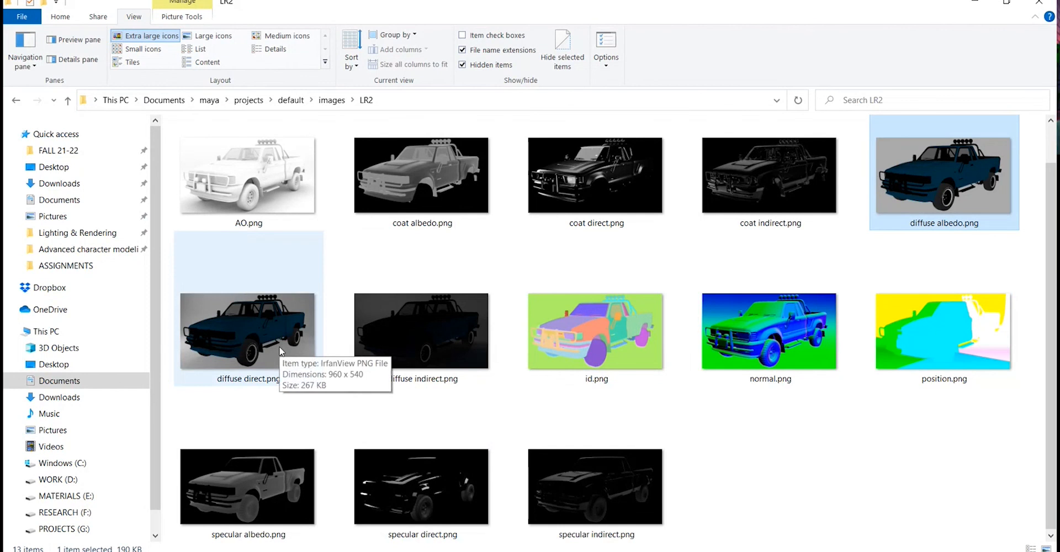
double_click(920, 207)
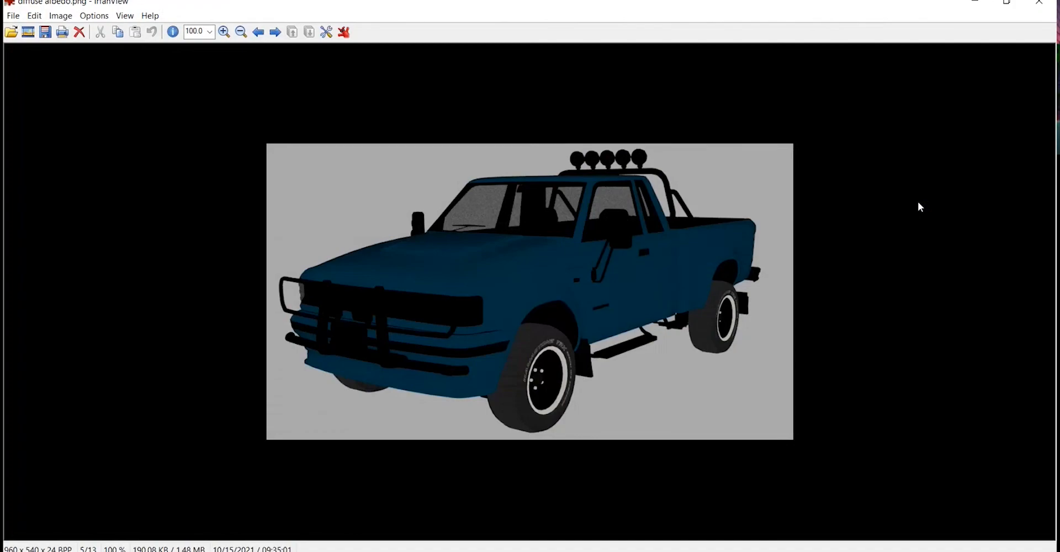
key("Right")
key("Left")
key("Right")
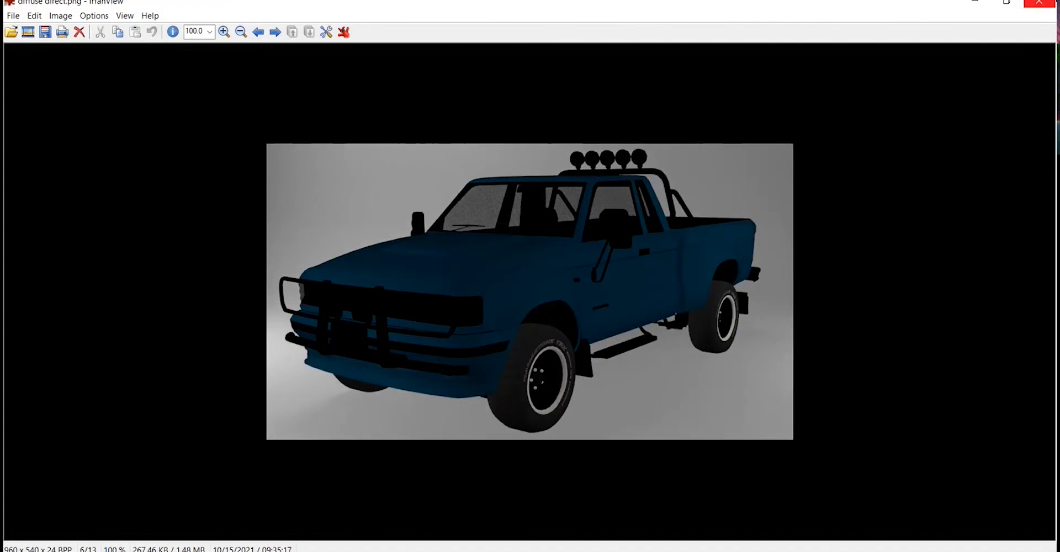
key("Escape")
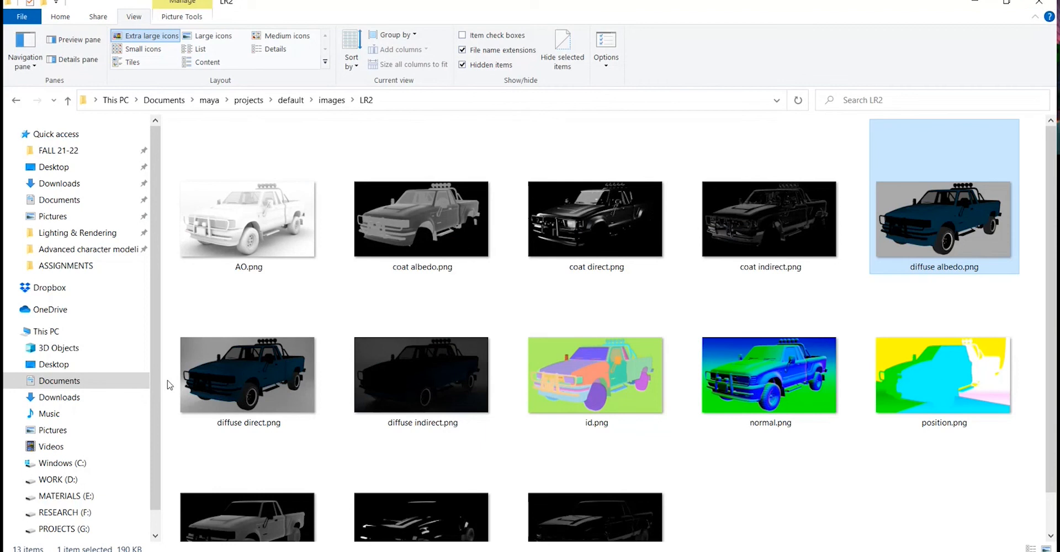
Place the diffuse direct, diffuse indirect, specular direct, specular indirect, coat direct and coat indirect passes from LR2 into the document.
left_click(182, 381)
left_click(493, 404, "ctrl")
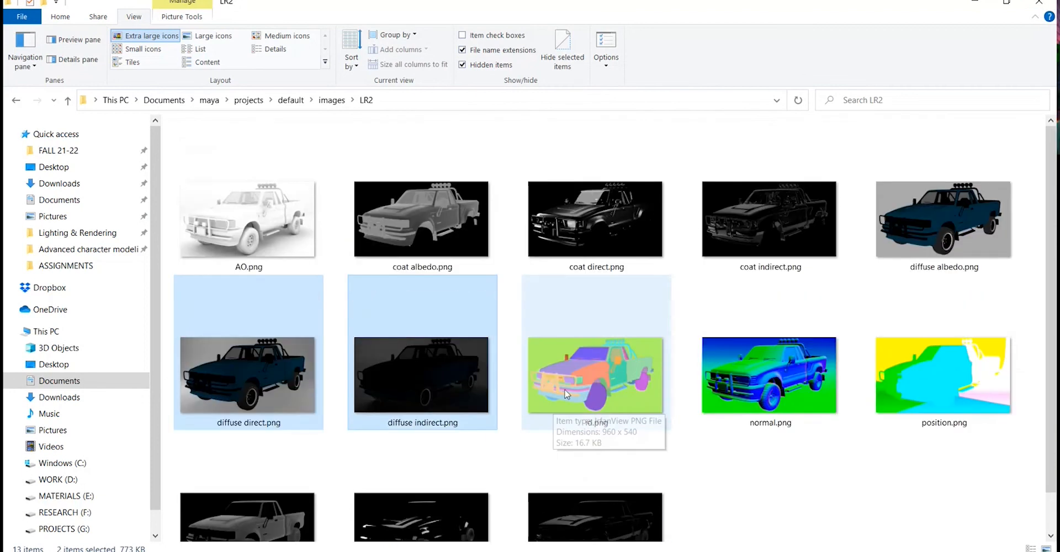
scroll(565, 393, "down", 1)
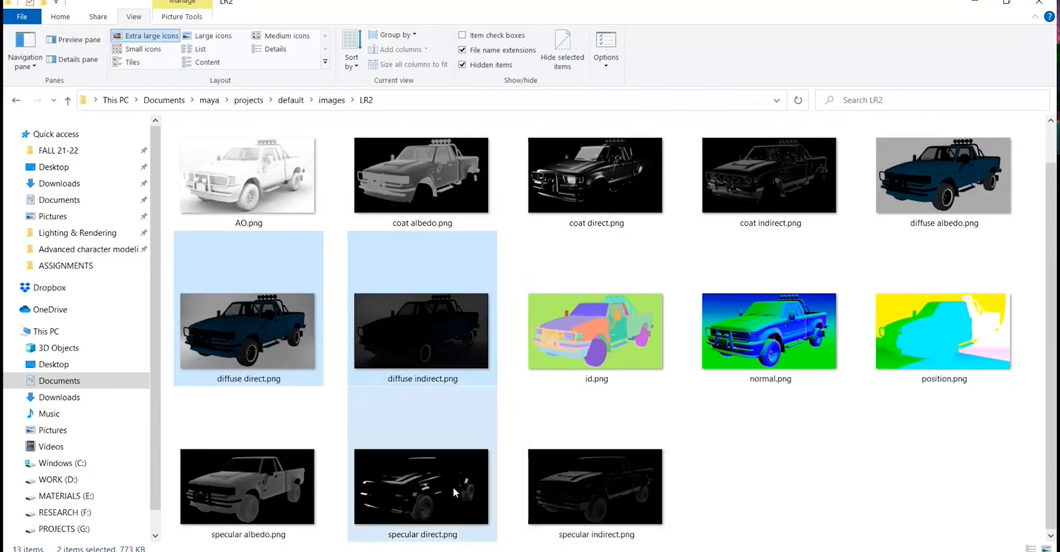
left_click(453, 487, "ctrl")
left_click(583, 485, "ctrl")
scroll(583, 386, "up", 1)
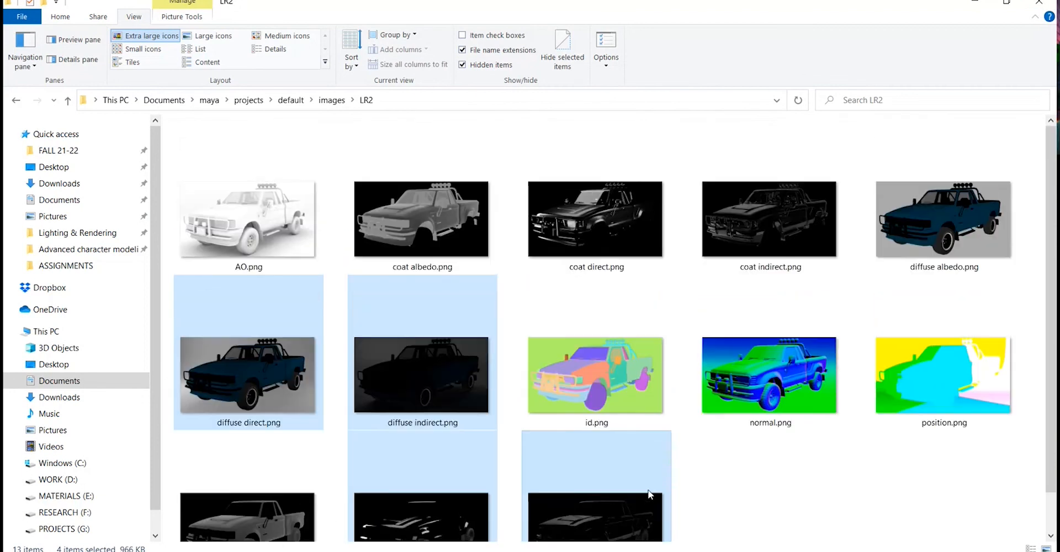
left_click(588, 237, "ctrl")
left_click(807, 218, "ctrl")
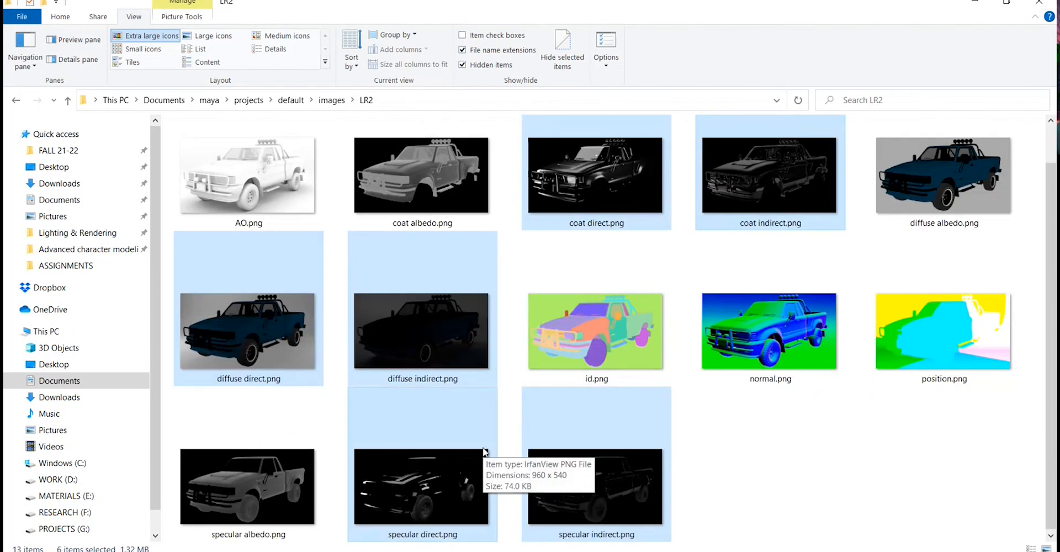
left_click_drag(440, 480, 506, 356)
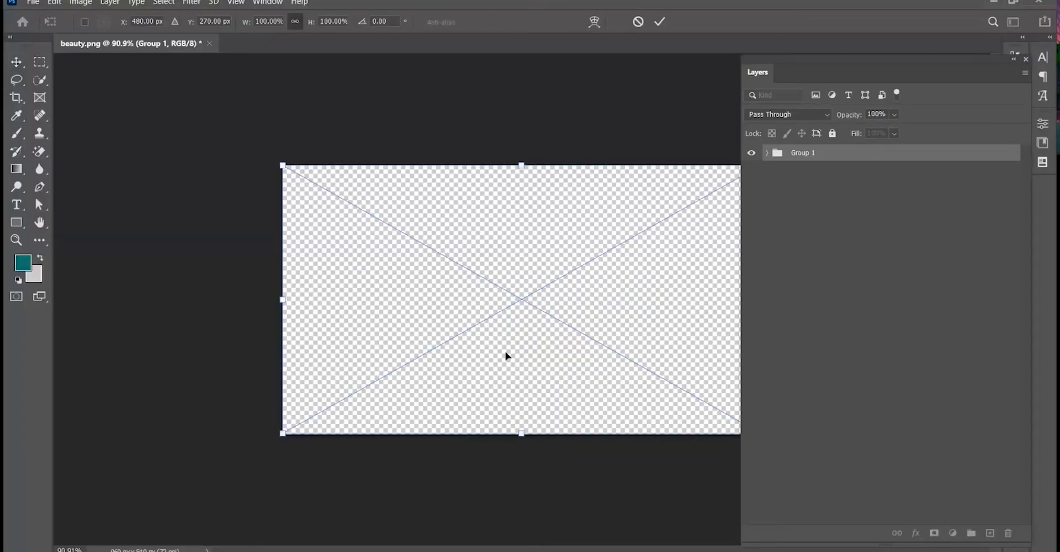
key("Return")
key("Return")
key("Return")
key("Return")
key("Return")
key("Return")
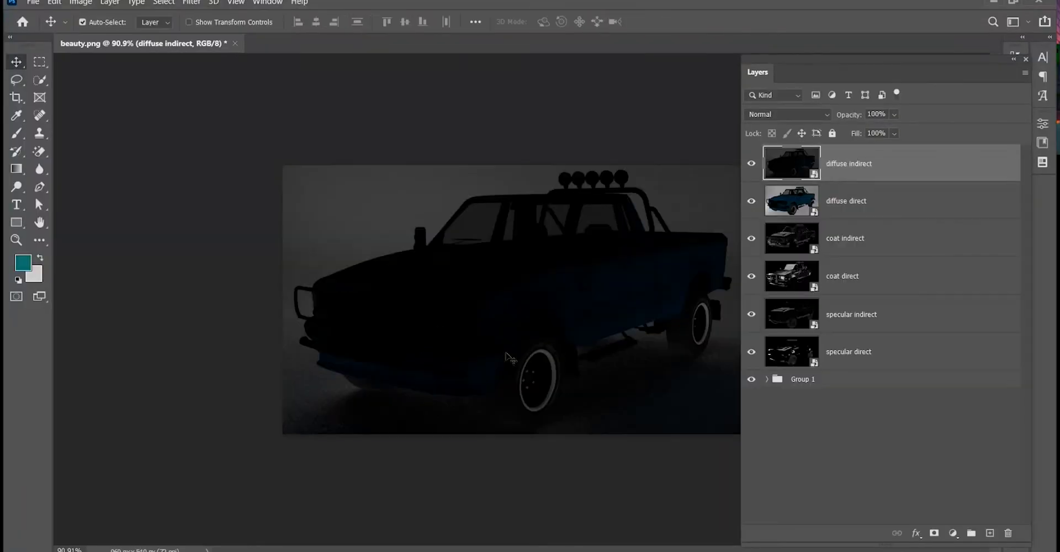
Delete Group 1 from the layer stack.
left_click(767, 379)
left_click(767, 379)
left_click(804, 381)
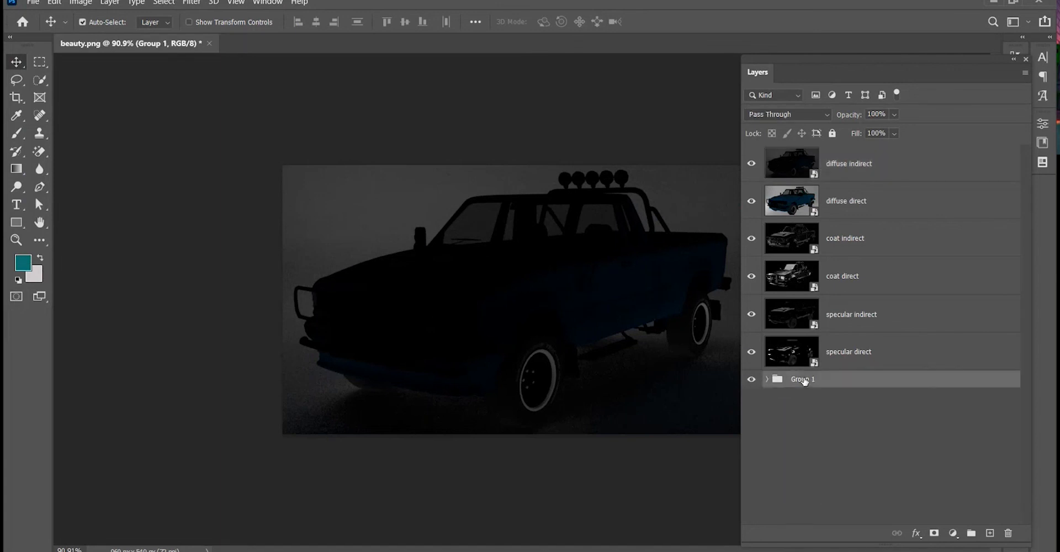
key("Delete")
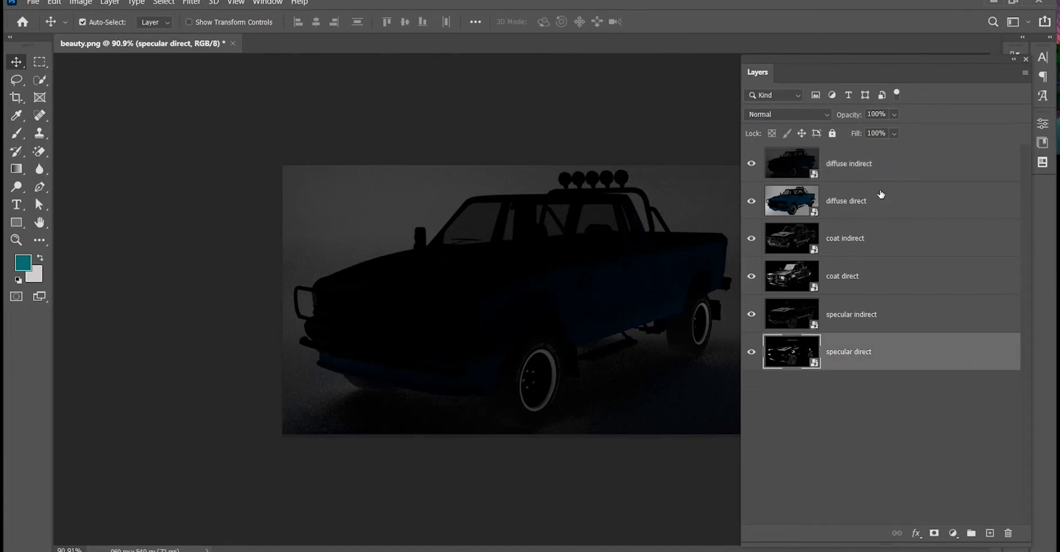
Move the diffuse direct and diffuse indirect layers to the bottom of the layer stack.
double_click(881, 195)
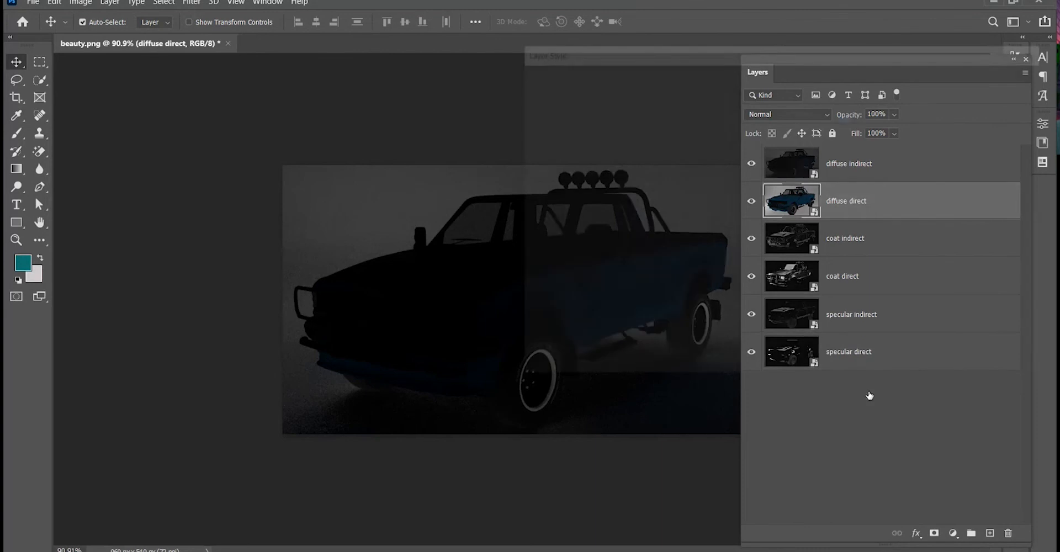
left_click(1007, 110)
left_click_drag(879, 204, 863, 355)
left_click_drag(865, 166, 866, 333)
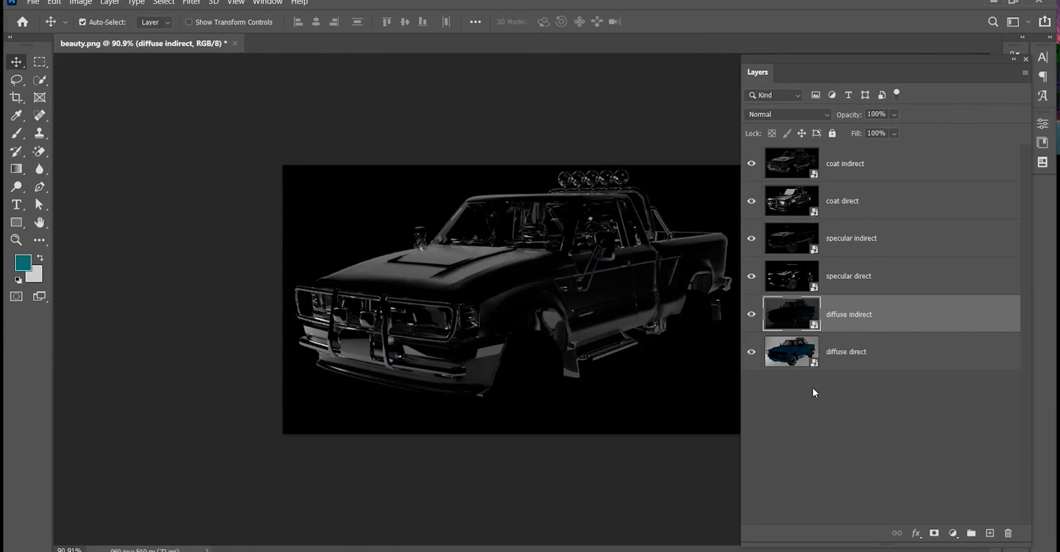
Set the blend mode of the diffuse indirect and specular direct layers to Screen.
left_click(789, 114)
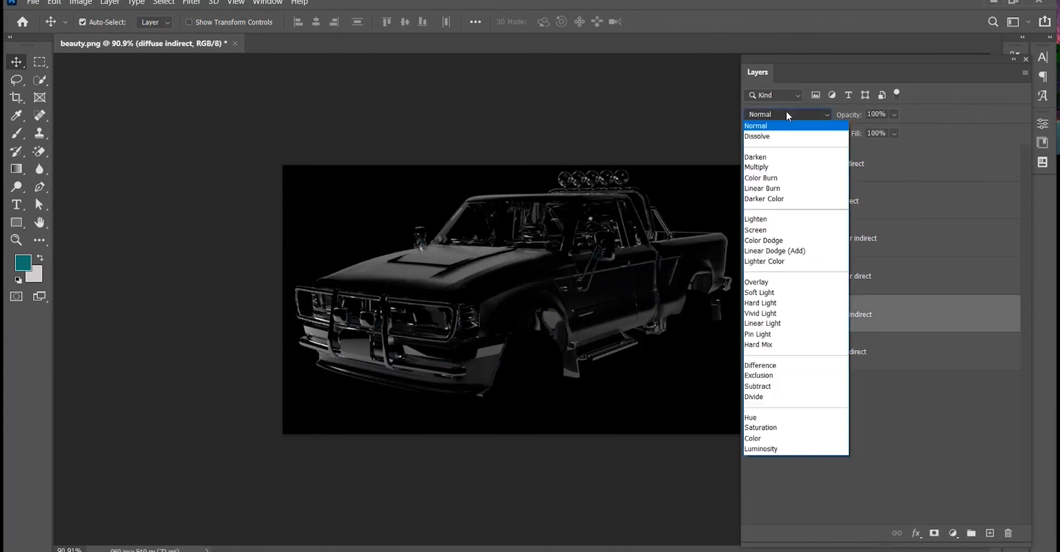
left_click(788, 231)
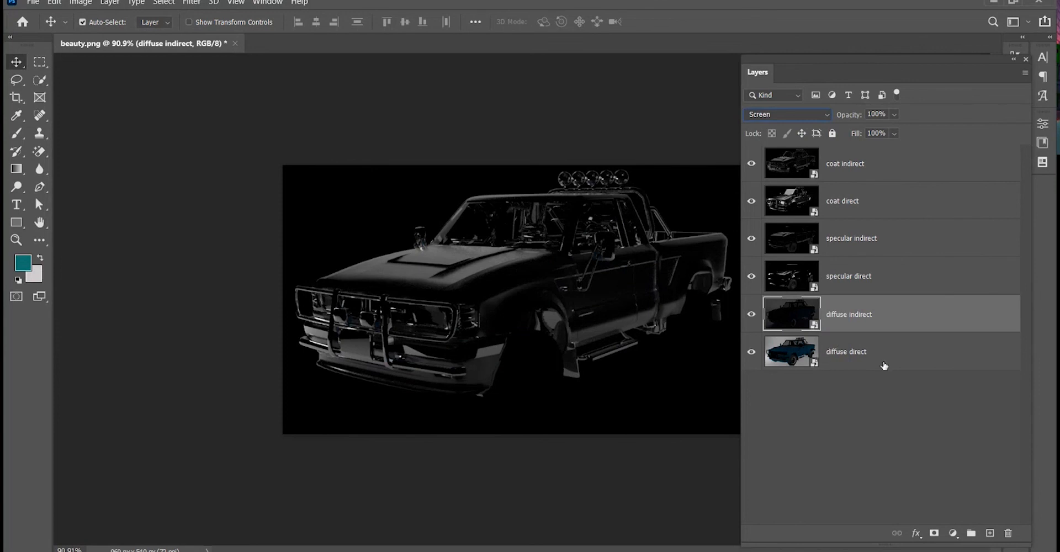
left_click(884, 363)
left_click(882, 324)
left_click(877, 276)
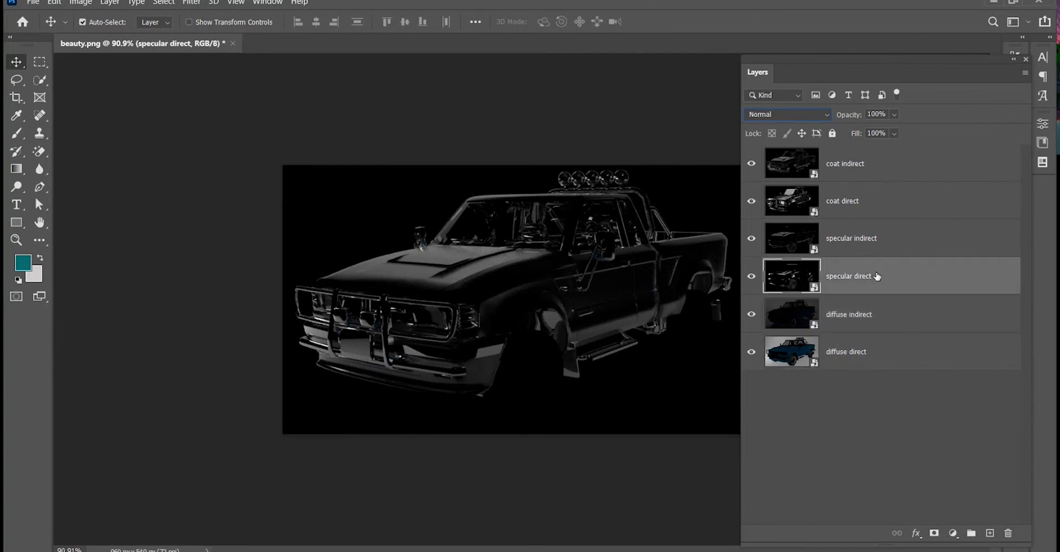
left_click(815, 115)
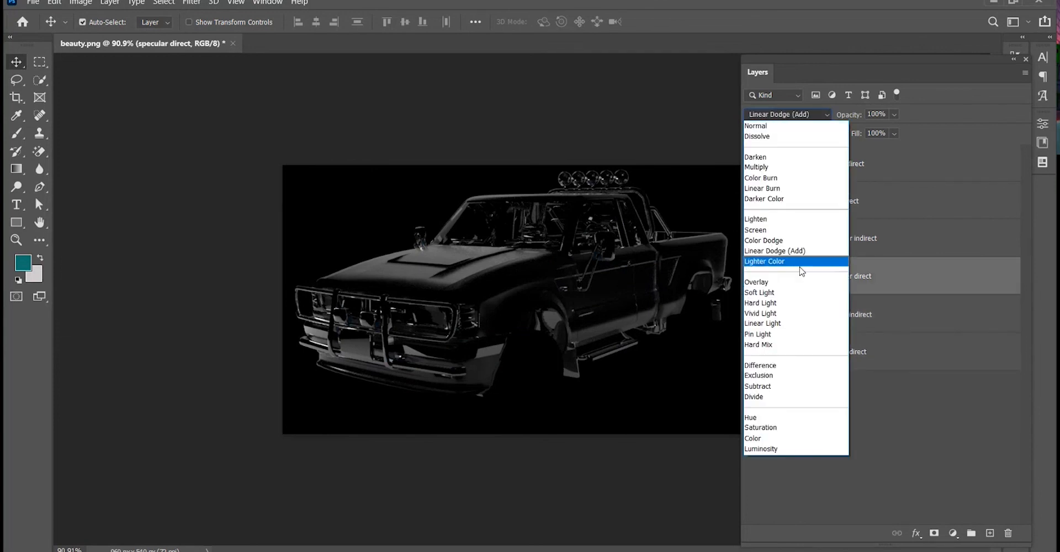
left_click(801, 232)
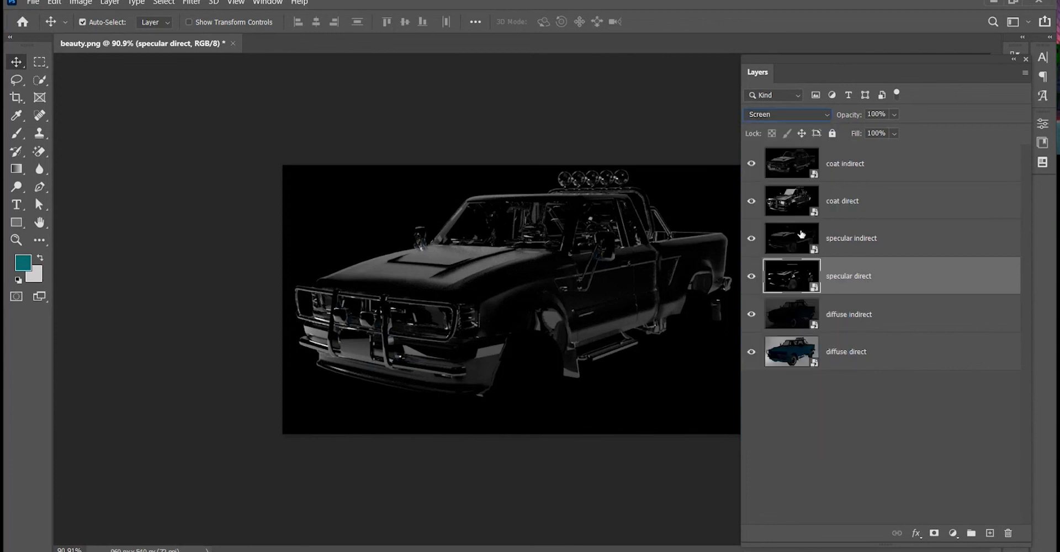
Set the specular indirect layer's blend mode to Screen.
left_click(886, 245)
left_click(805, 116)
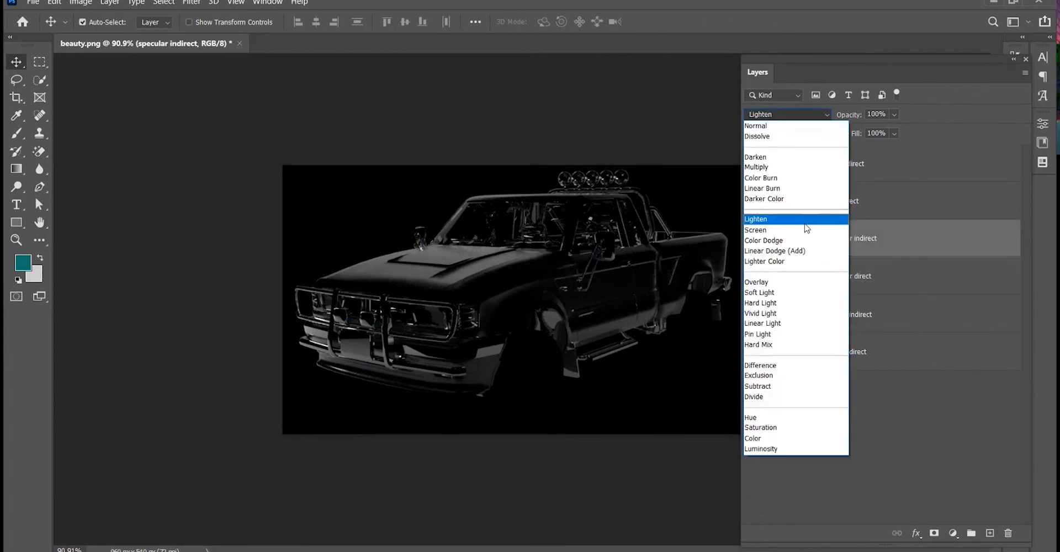
left_click(806, 219)
left_click(804, 117)
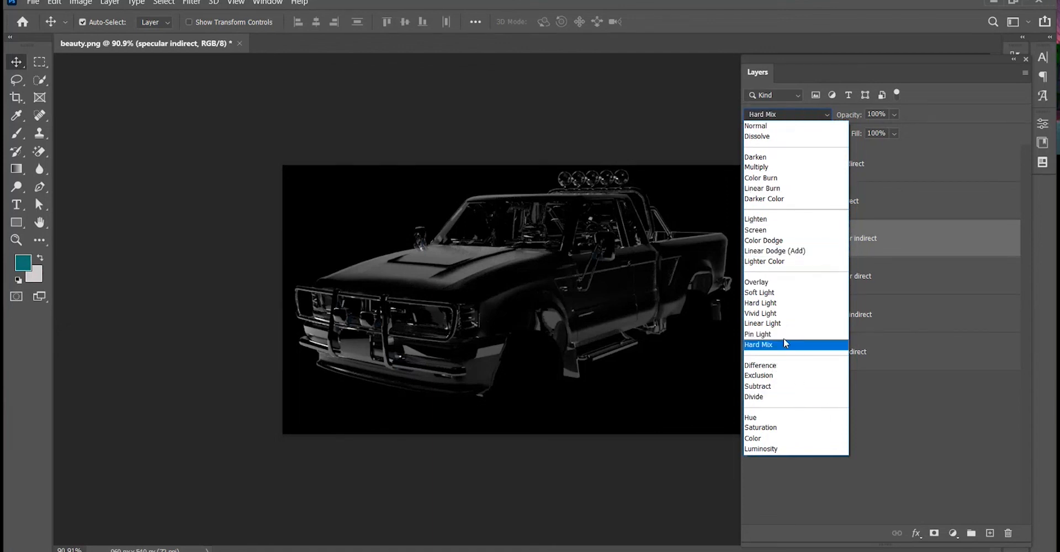
left_click(771, 283)
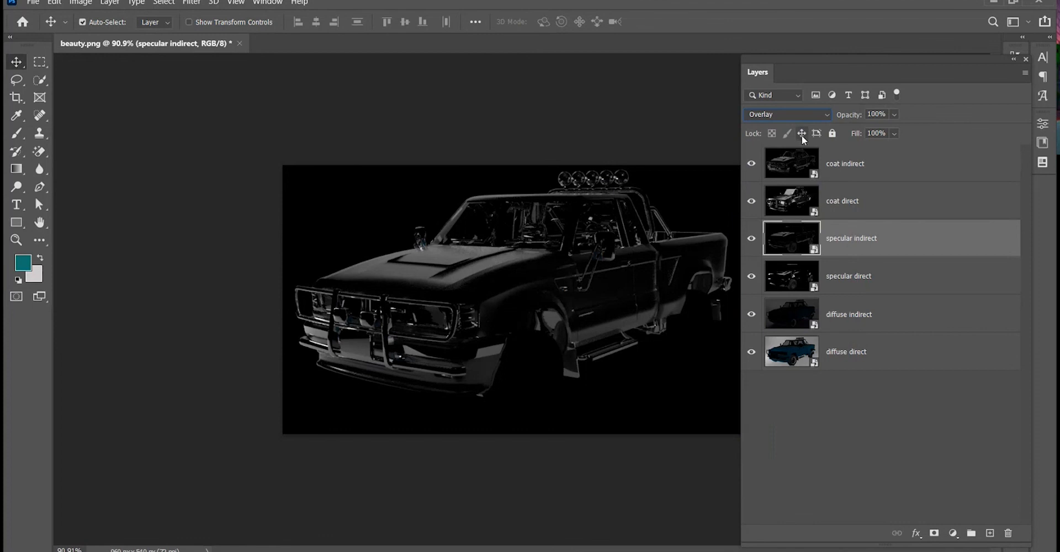
left_click(800, 113)
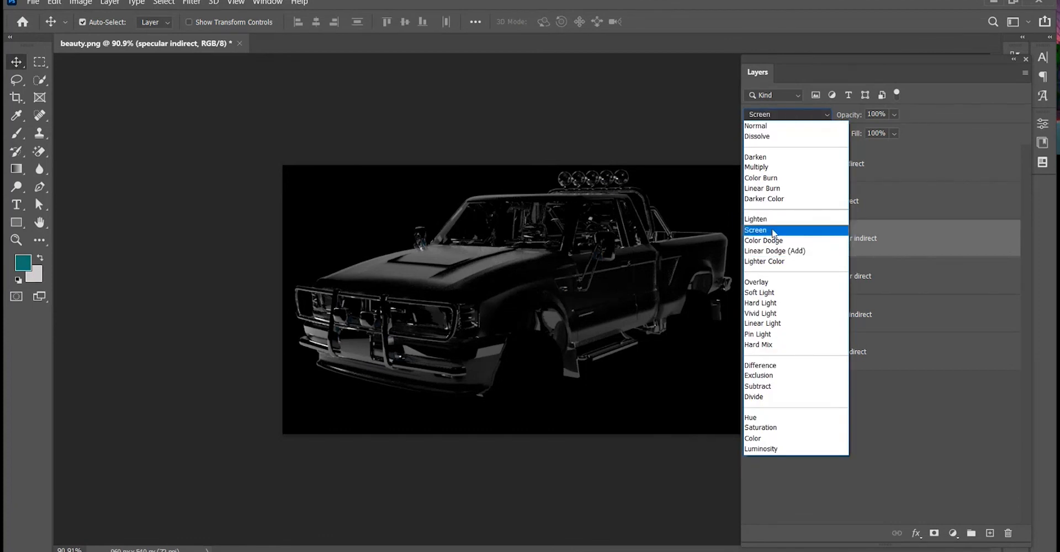
left_click(773, 230)
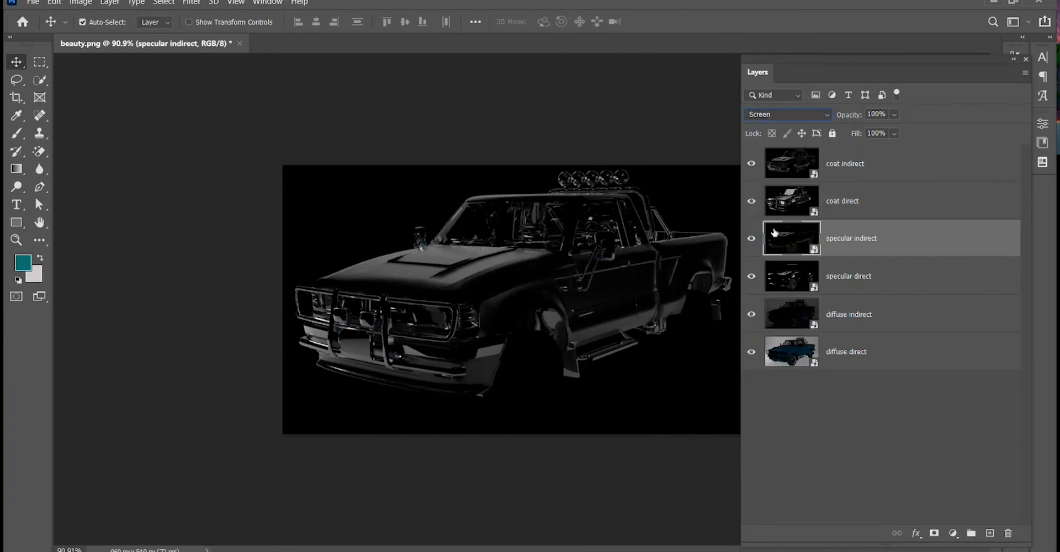
Set the blend mode of the coat direct and coat indirect layers to Screen.
left_click(783, 201)
left_click(787, 114)
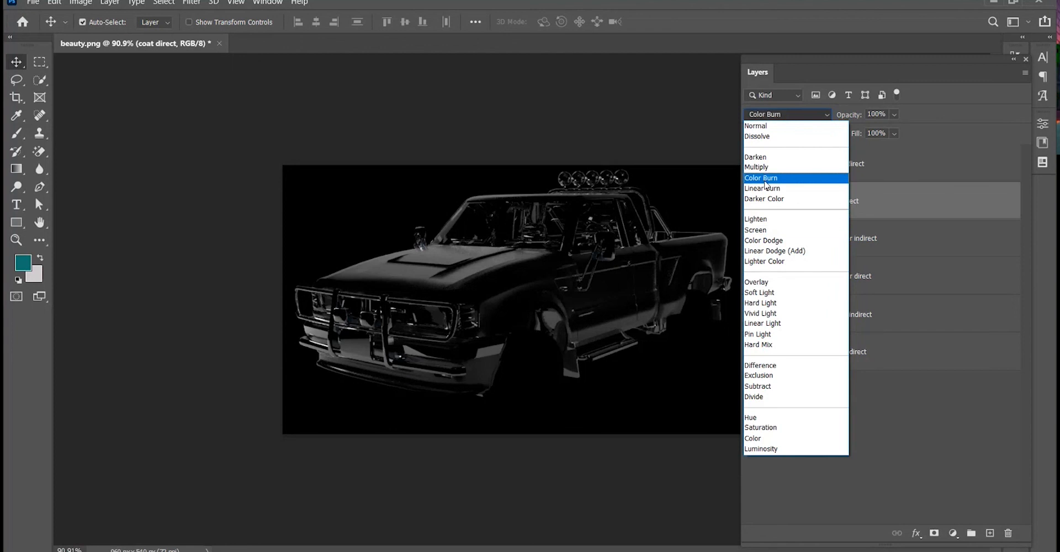
left_click(772, 231)
left_click(880, 172)
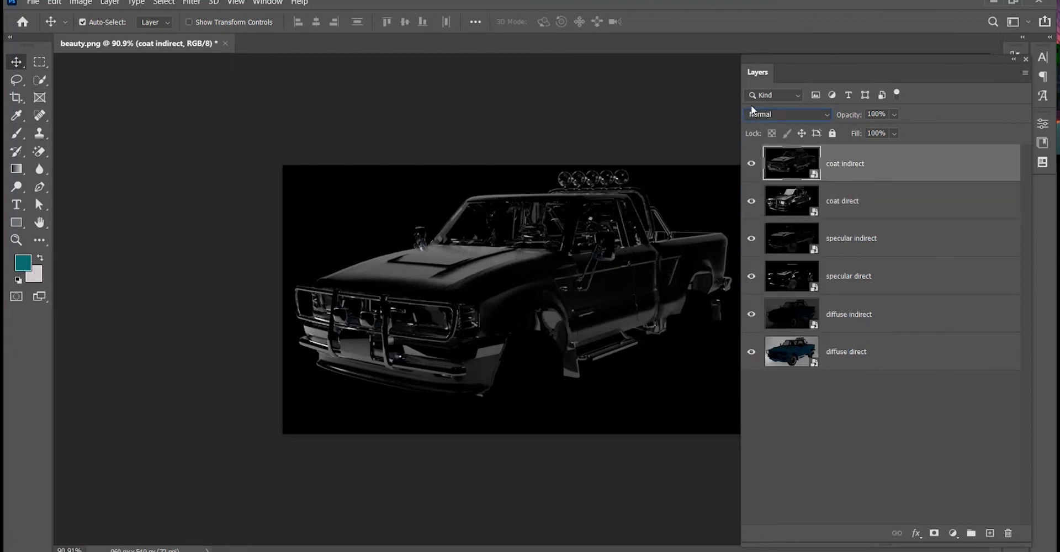
left_click(753, 115)
left_click(768, 230)
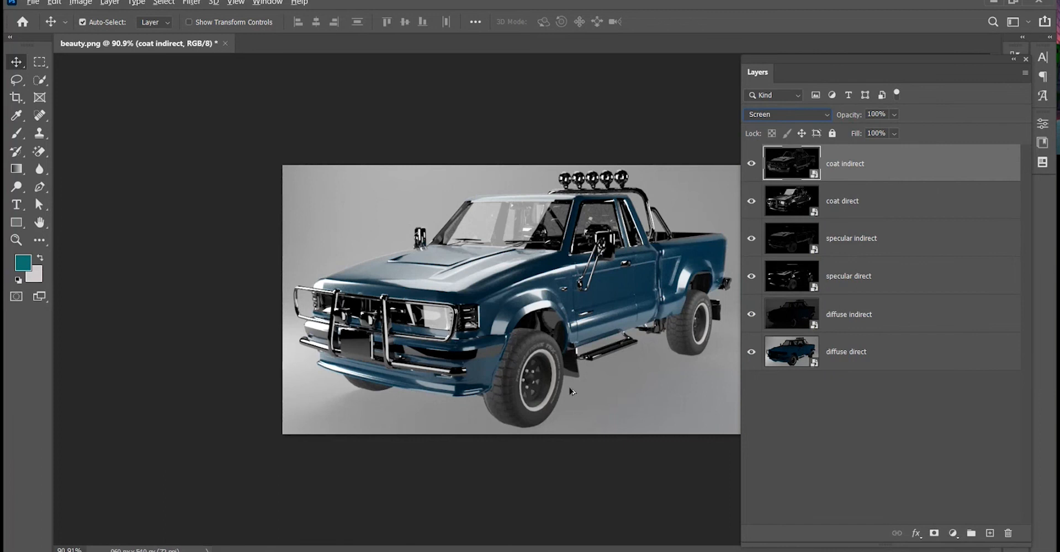
Review the composited truck image in full-screen mode with the Layers panel reopened.
scroll(618, 404, "up", 4)
scroll(618, 404, "down", 2)
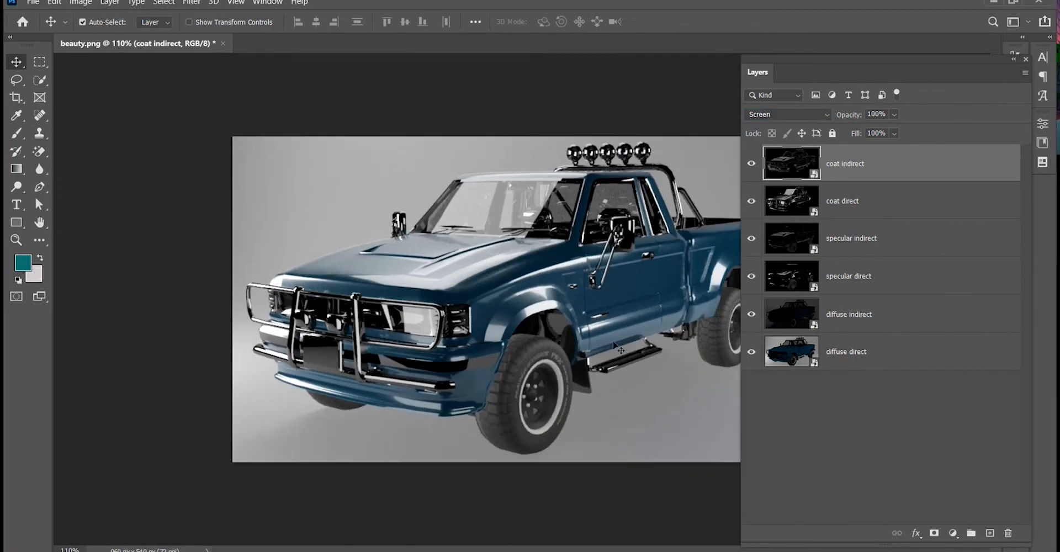
key("f")
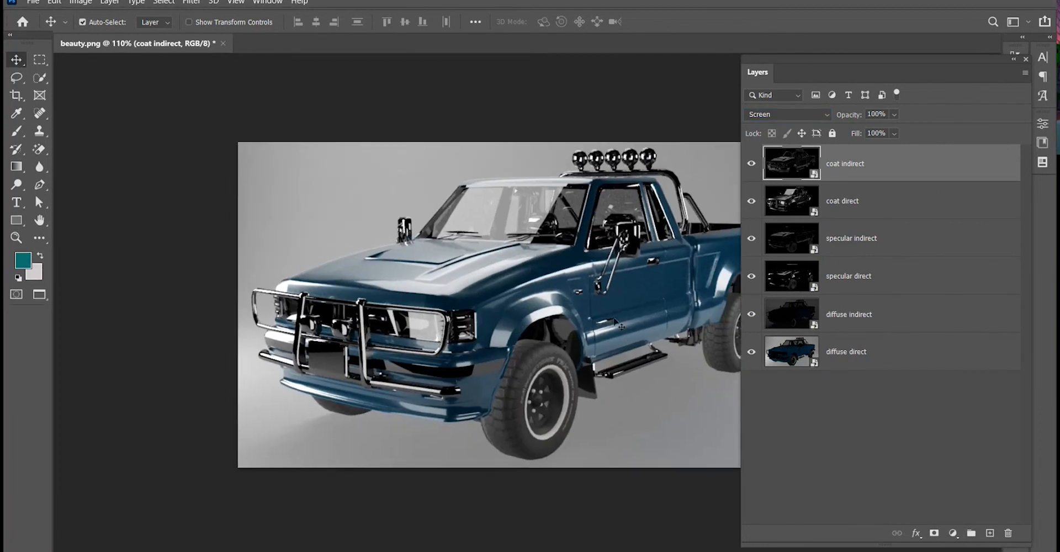
left_click_drag(537, 240, 435, 229)
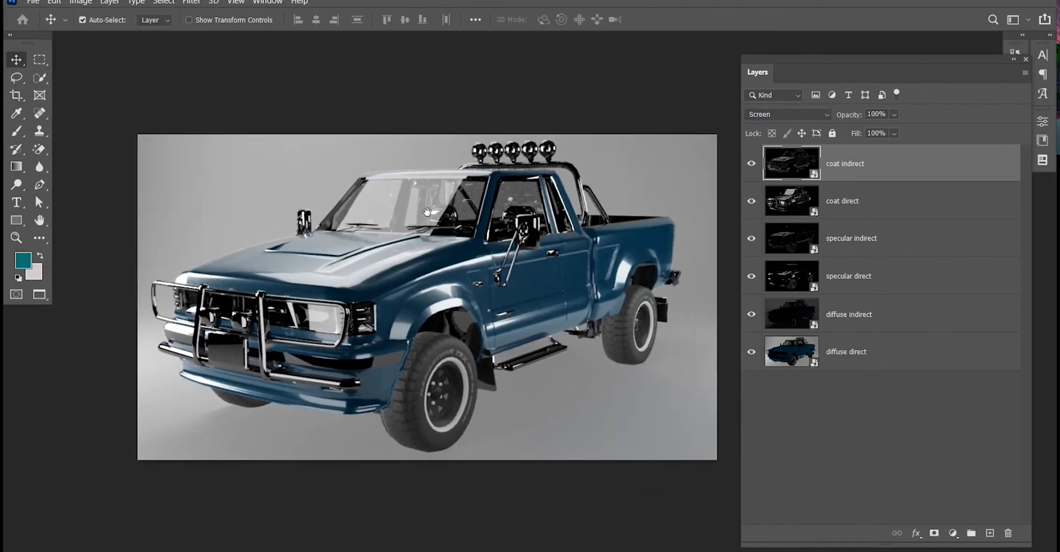
key("f")
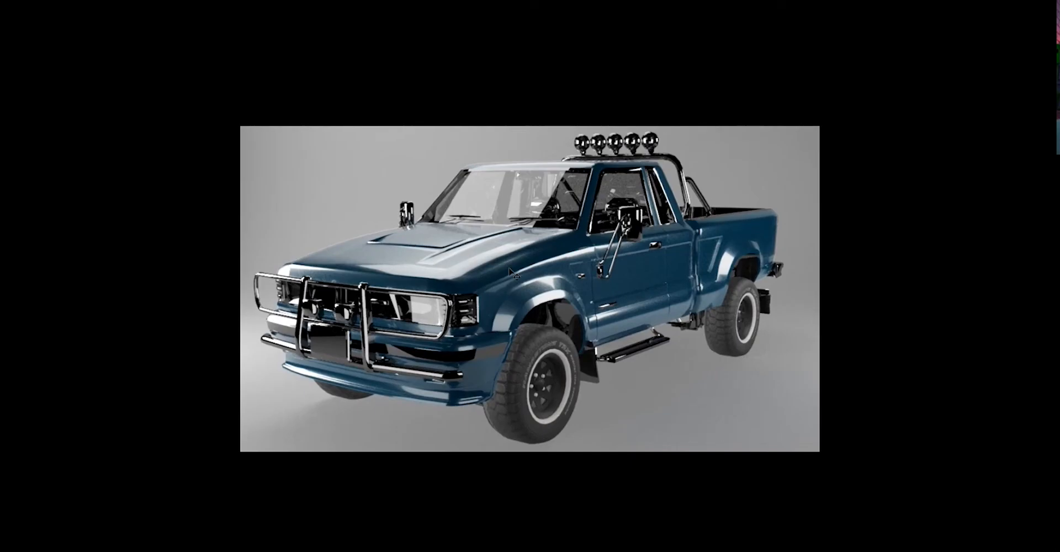
key("F7")
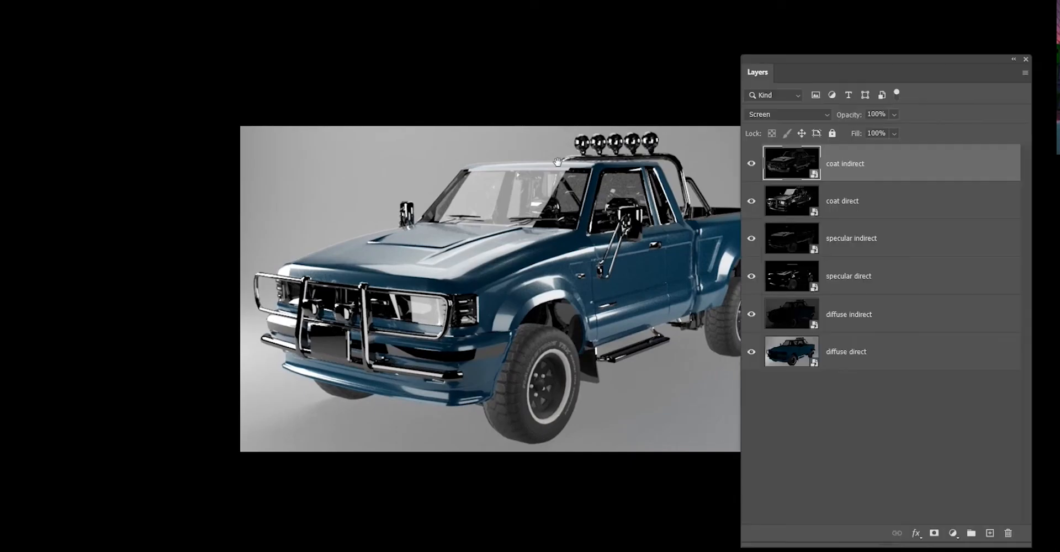
left_click_drag(487, 193, 398, 188)
Rasterize the diffuse direct layer and shift its hue to -180 with Hue/Saturation.
left_click(880, 365)
right_click(877, 362)
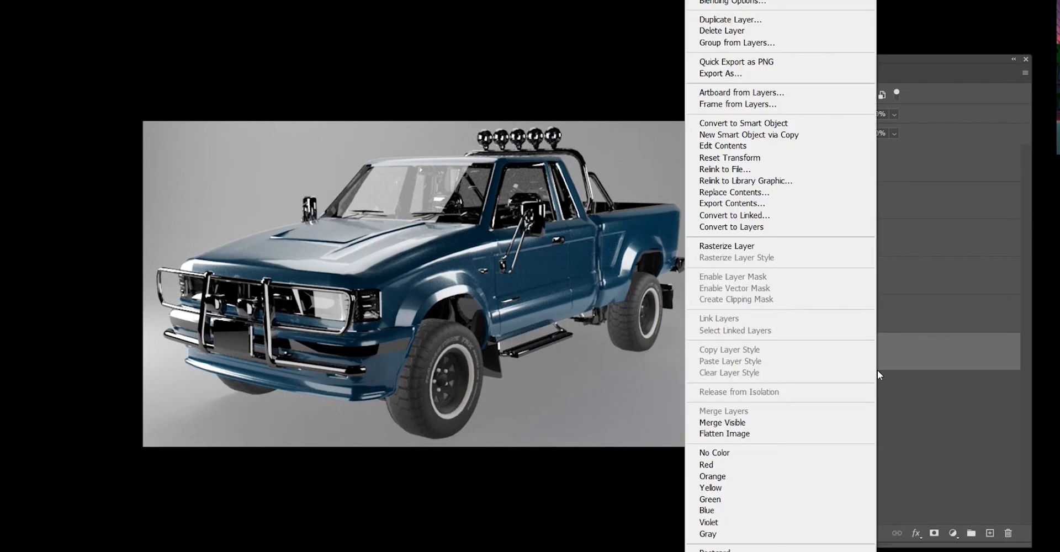
left_click(746, 249)
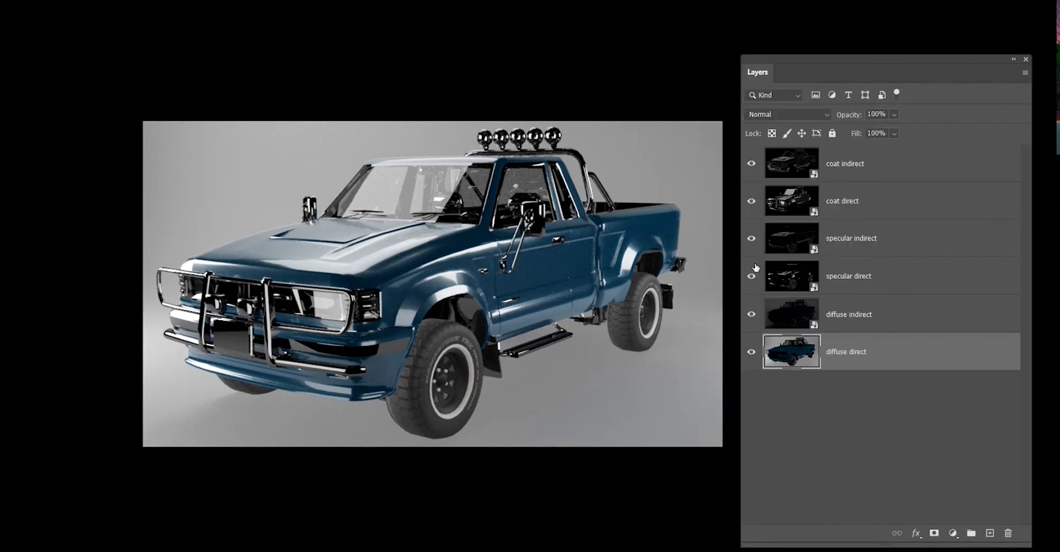
key("ctrl+u")
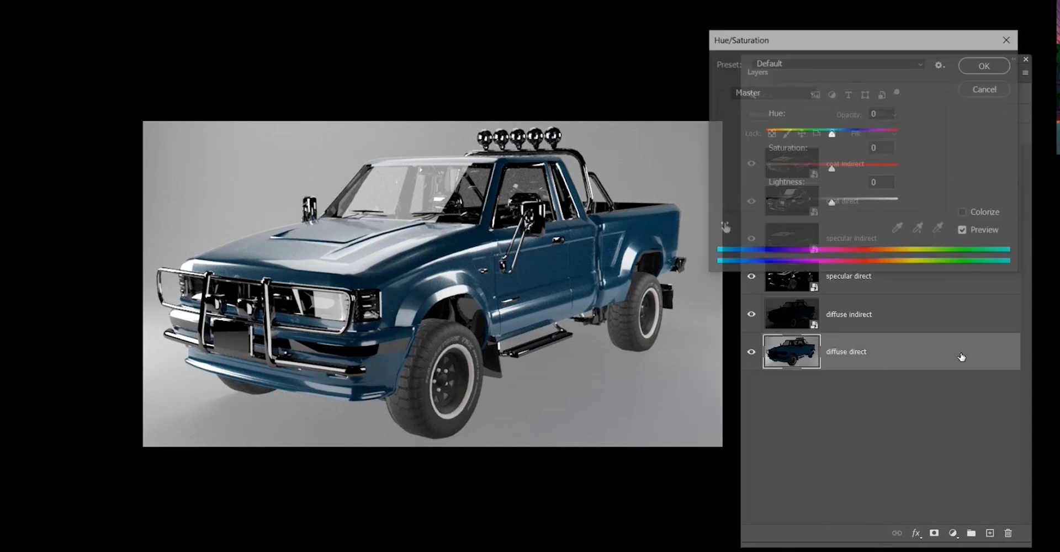
left_click_drag(819, 135, 723, 142)
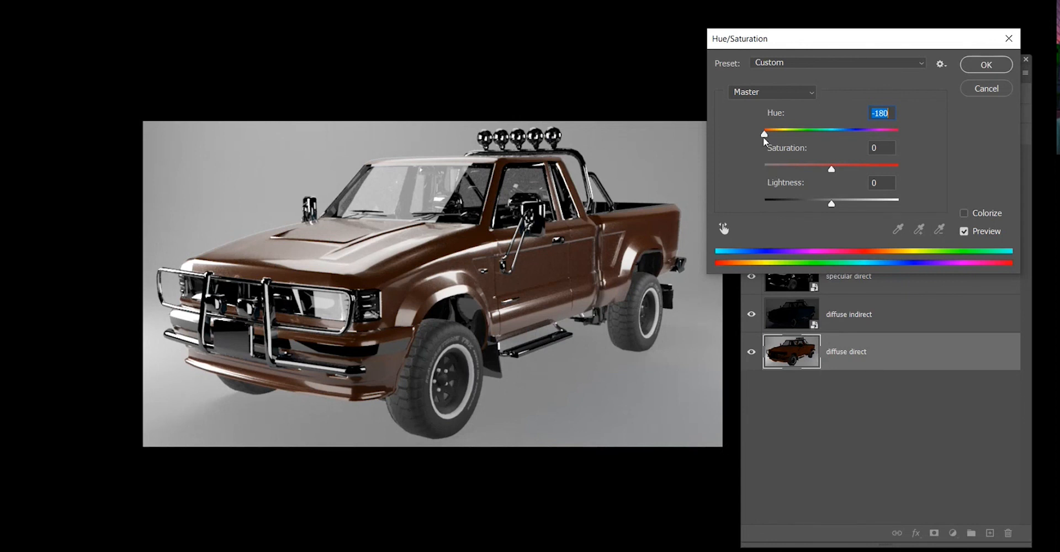
Try a hue of +180 on the diffuse direct layer, then cancel the Hue/Saturation adjustment.
left_click_drag(763, 137, 975, 115)
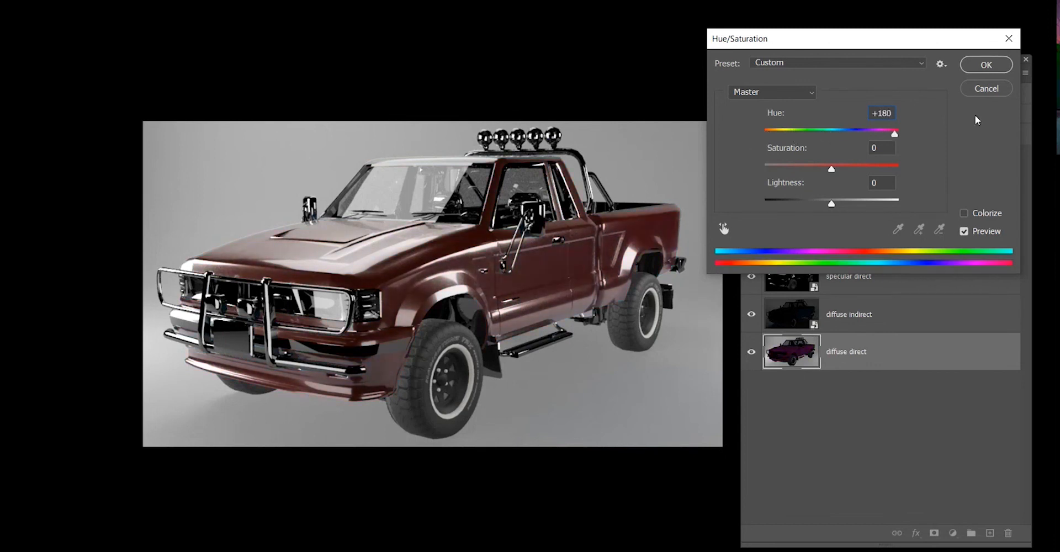
left_click(1006, 88)
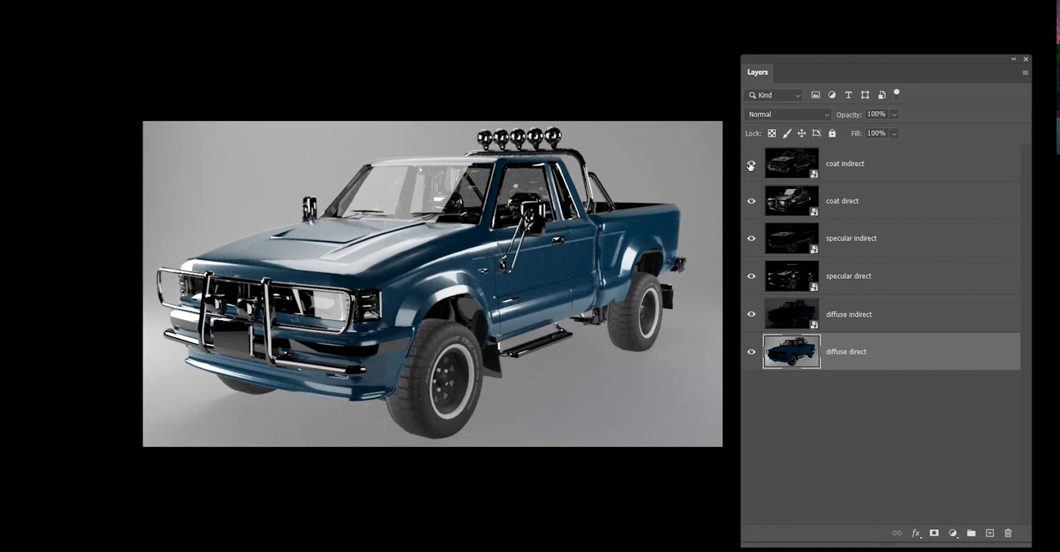
Hide the pass layers above diffuse direct and toggle their visibility to inspect the diffuse direct pass alone.
left_click_drag(751, 166, 749, 324)
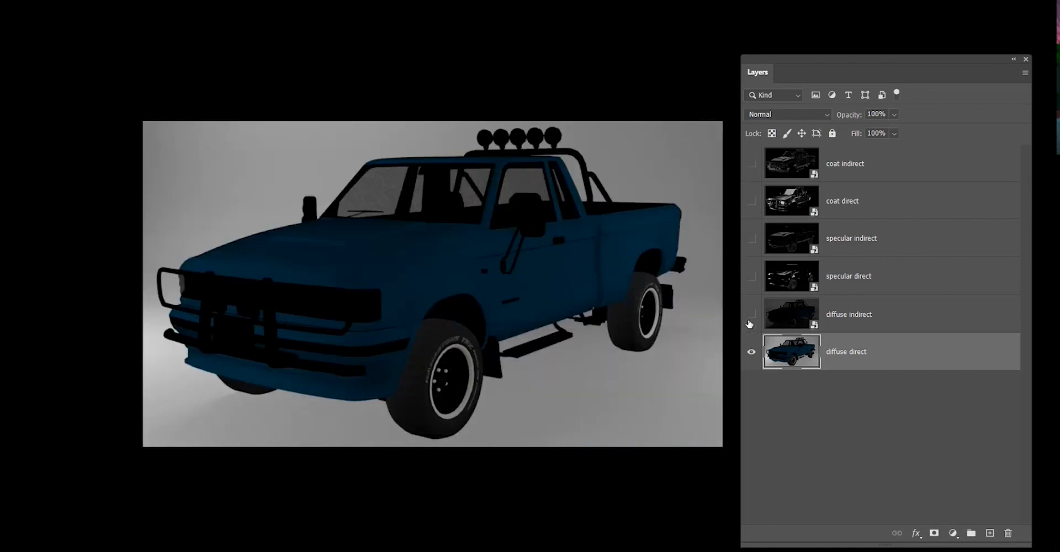
left_click(874, 383)
scroll(638, 149, "up", 1)
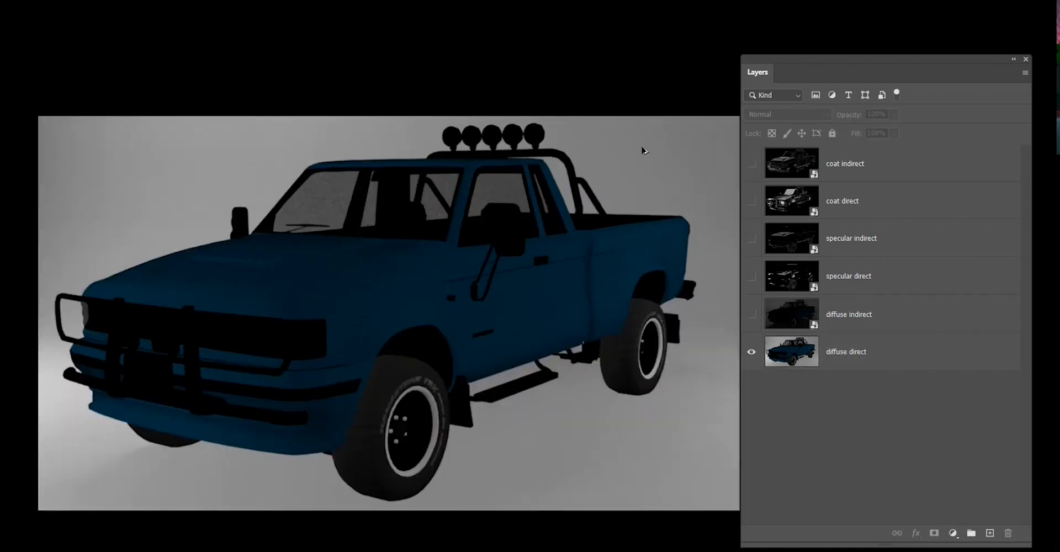
scroll(320, 272, "up", 1)
scroll(320, 272, "down", 1)
left_click(752, 317)
left_click(751, 317)
left_click(751, 317)
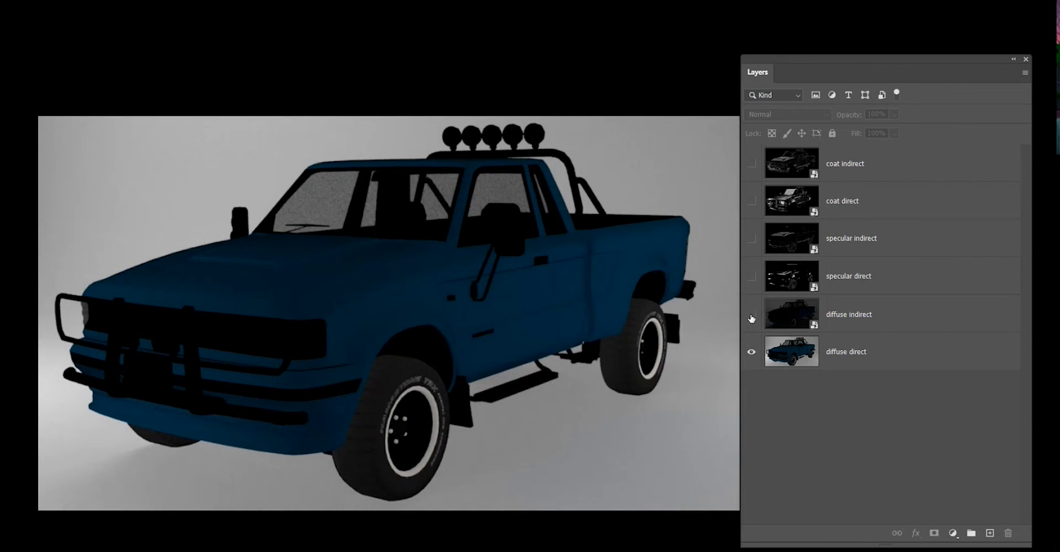
left_click(752, 318)
left_click(751, 351)
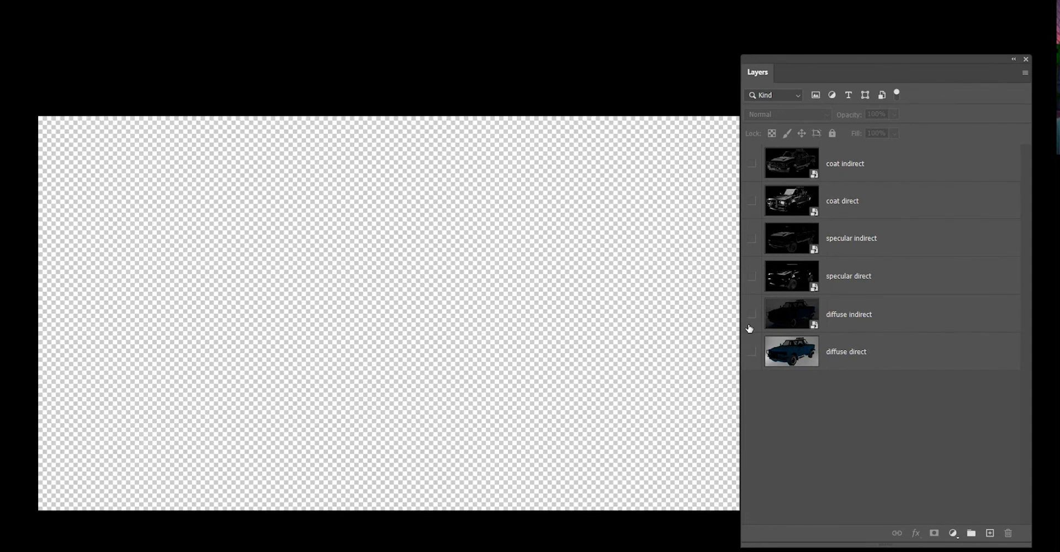
left_click(752, 317)
left_click(751, 317)
left_click(752, 317)
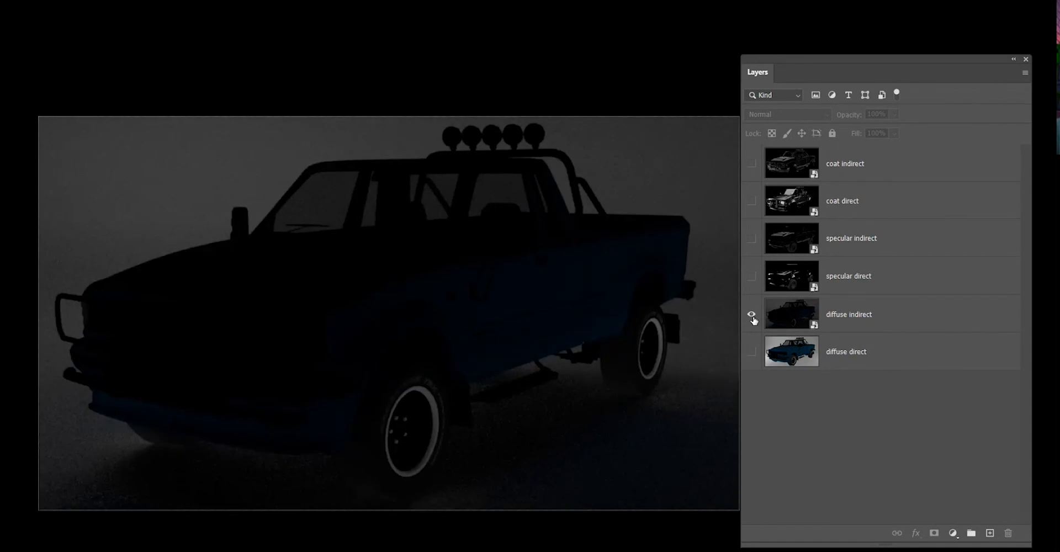
left_click(751, 352)
left_click(751, 314)
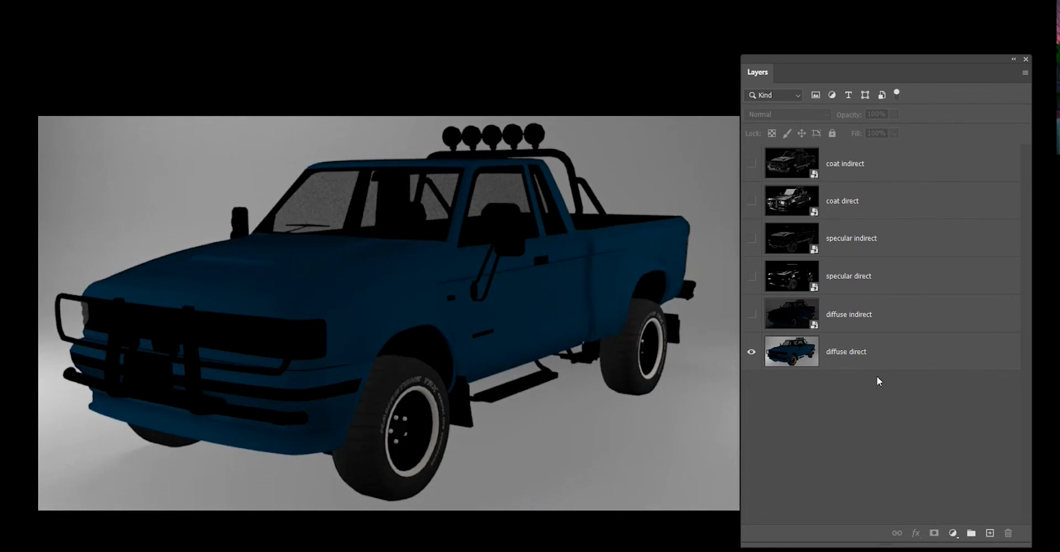
Recolour the diffuse direct layer by setting its Hue/Saturation hue to -120.
left_click(902, 359)
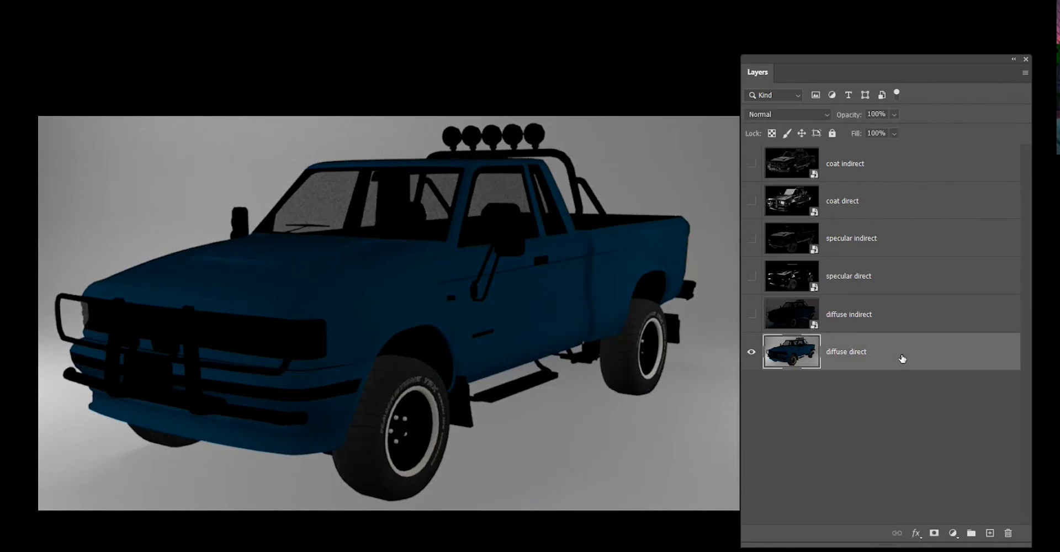
key("ctrl+u")
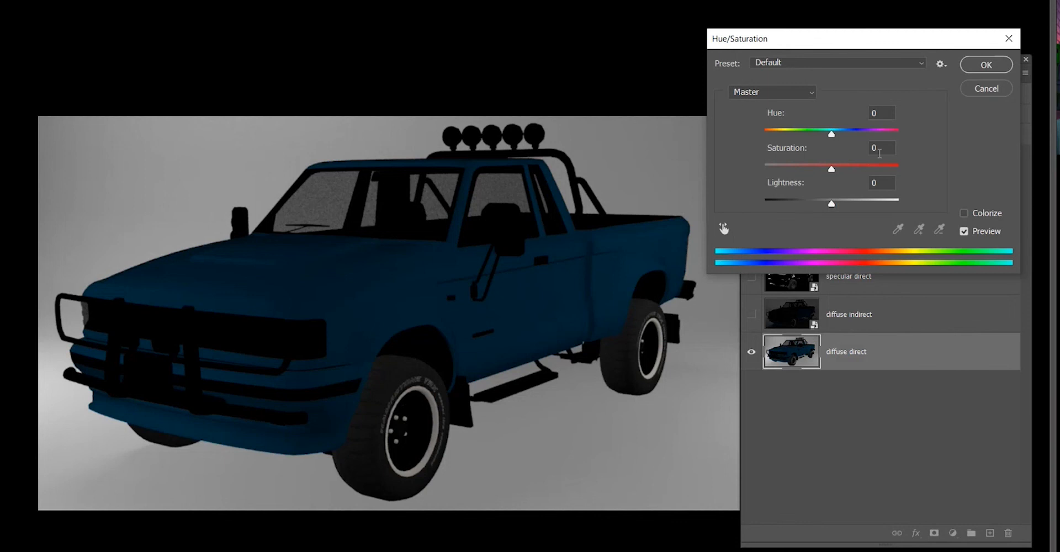
left_click_drag(831, 133, 780, 146)
left_click_drag(839, 46, 652, 431)
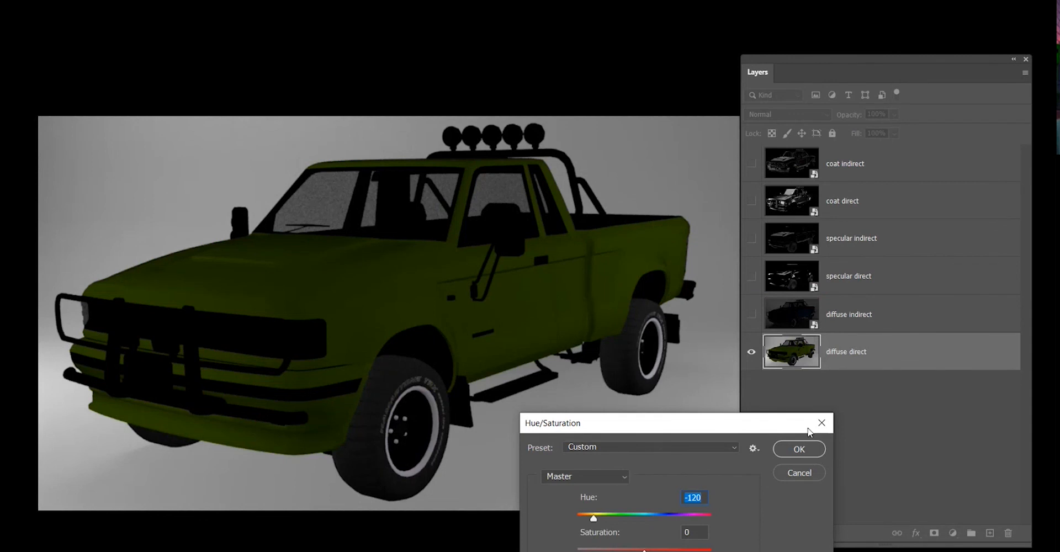
key("Return")
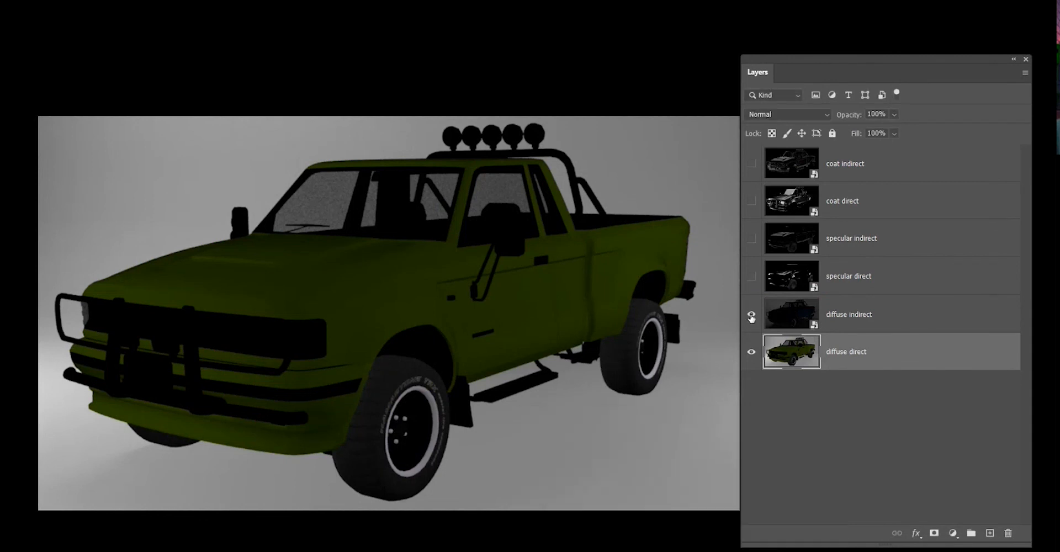
Turn the diffuse indirect, specular direct and specular indirect layers back on over the recoloured base.
left_click(752, 315)
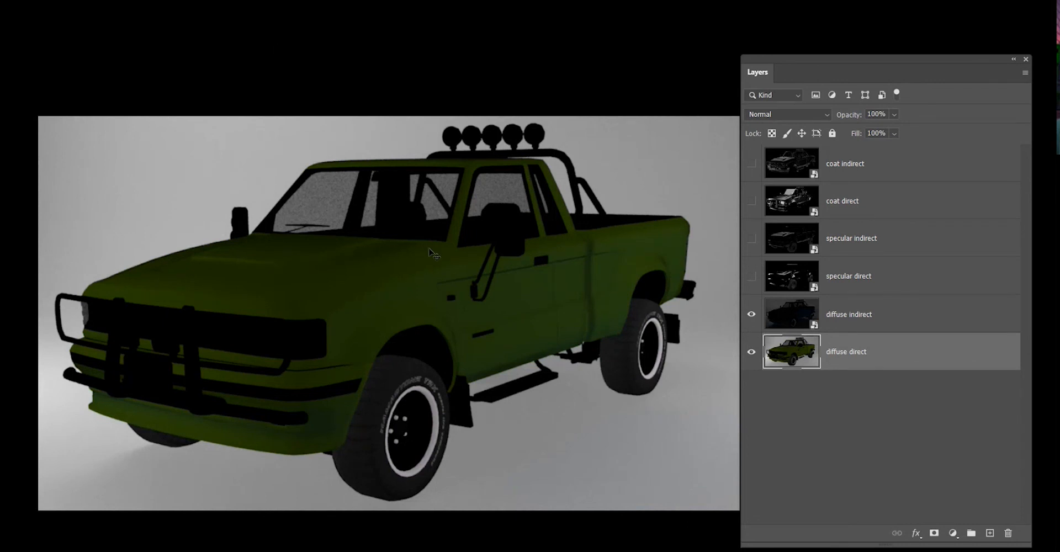
left_click(750, 316)
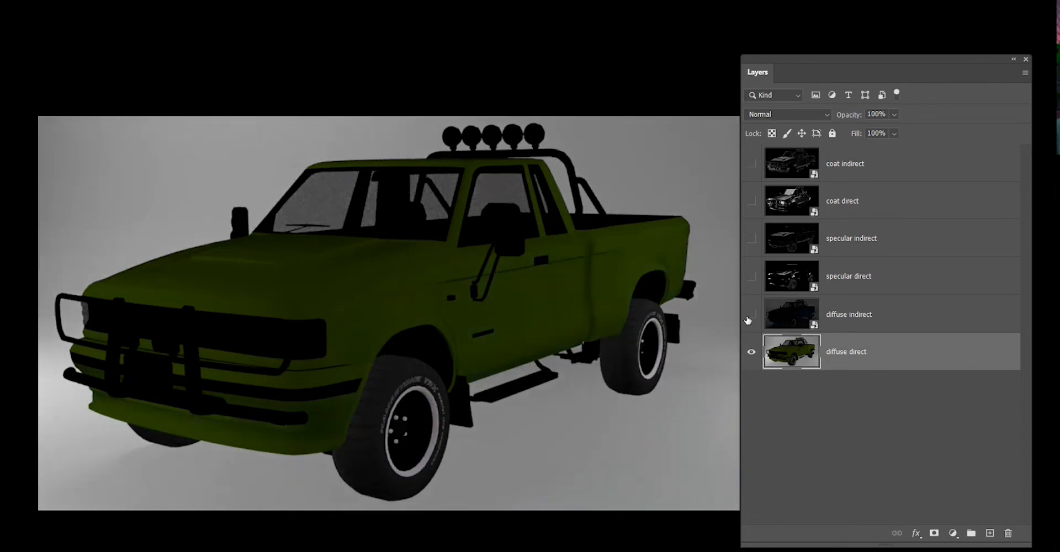
left_click(750, 316)
left_click(881, 268)
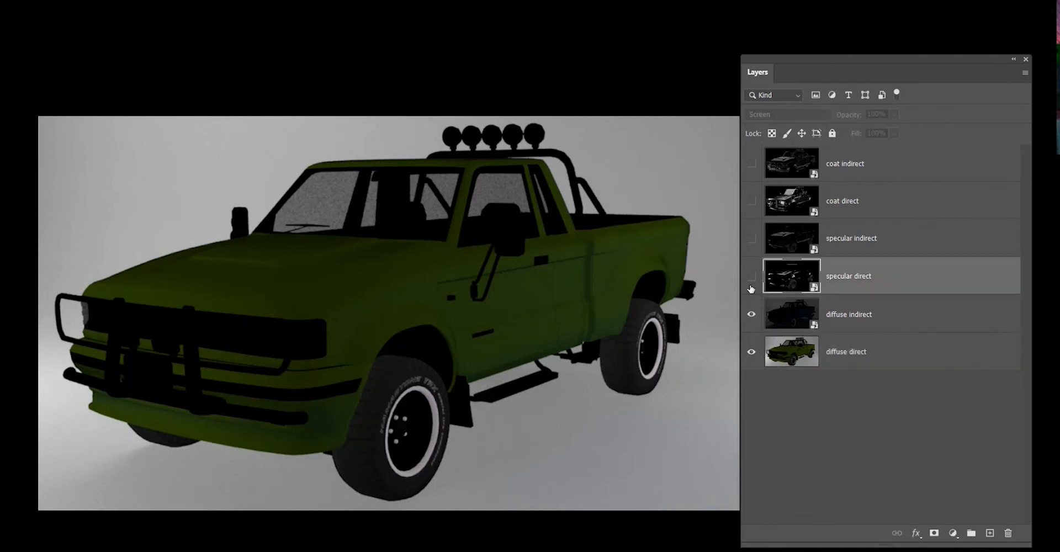
left_click(750, 276)
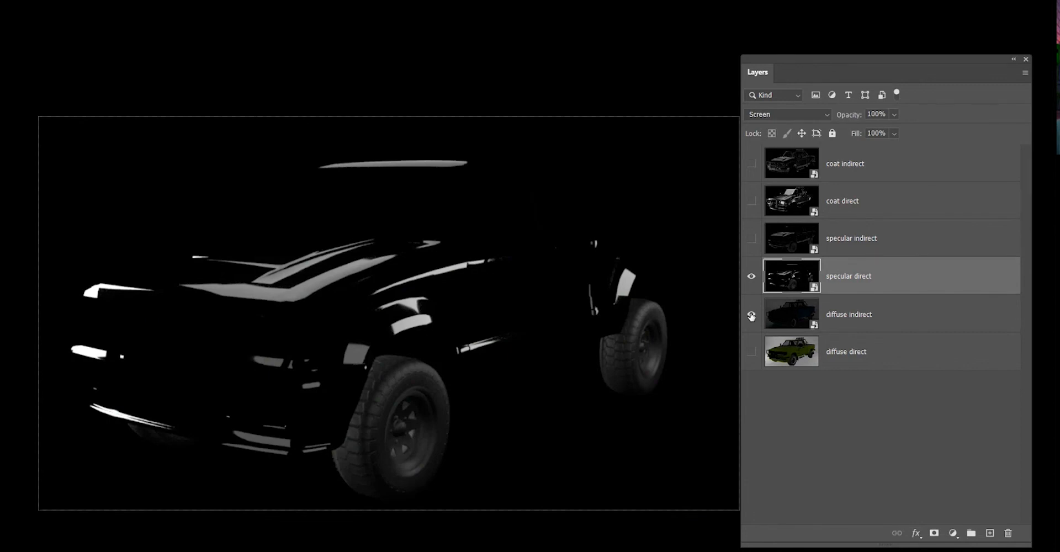
left_click(750, 352)
left_click(750, 351)
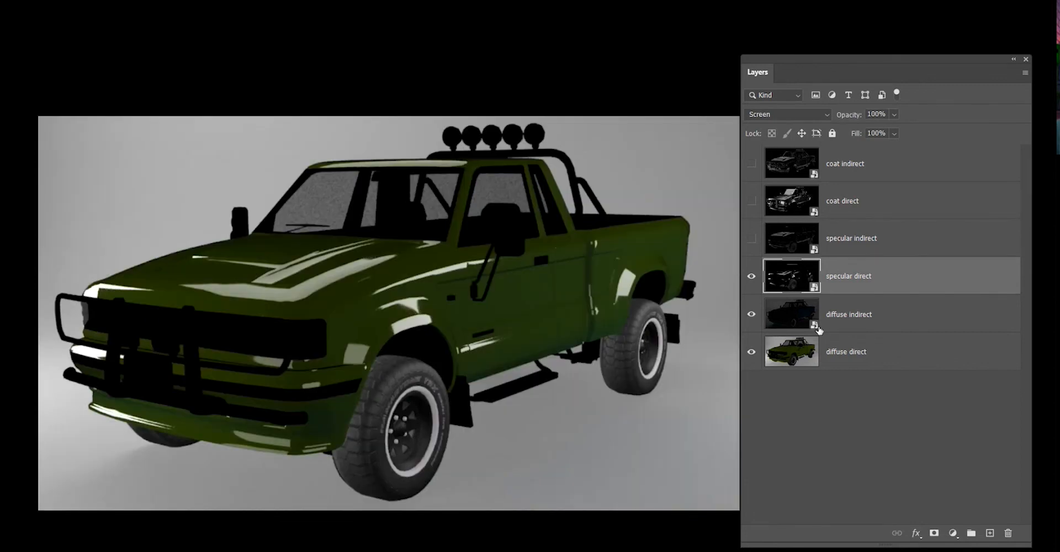
left_click(750, 239)
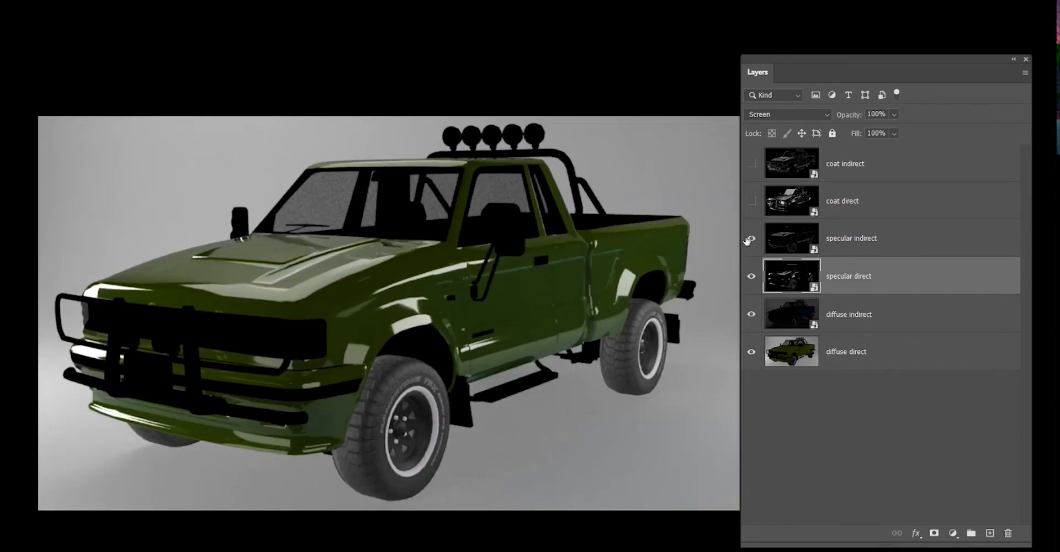
left_click_drag(750, 276, 751, 352)
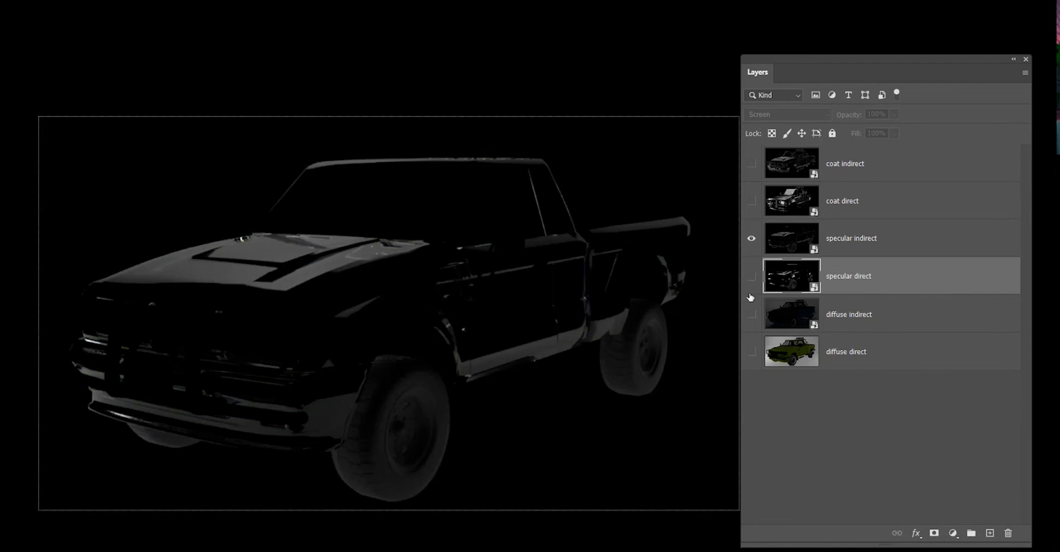
left_click_drag(751, 276, 750, 352)
Turn the coat direct and coat indirect layers back on and select the top coat indirect layer.
left_click(751, 202)
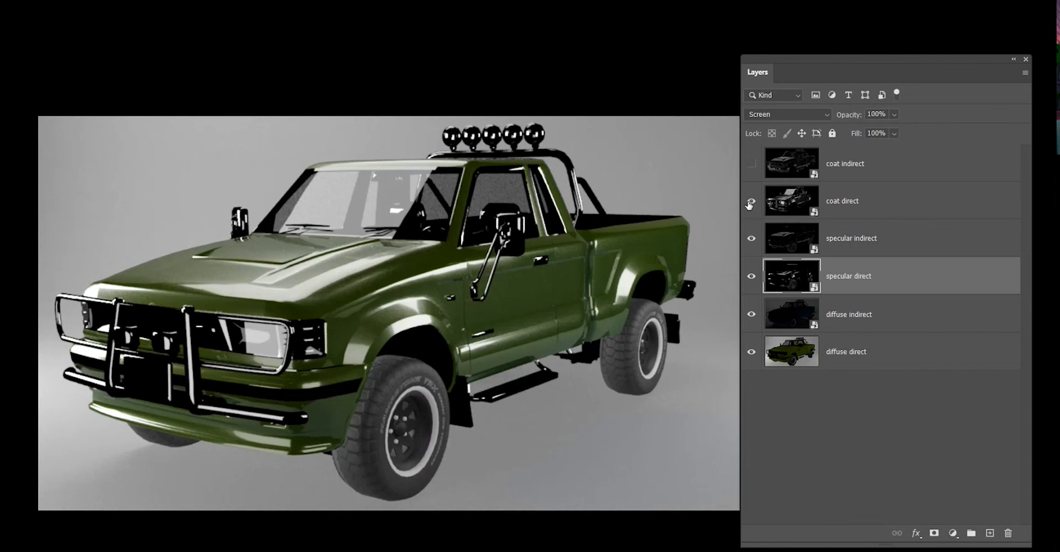
left_click(751, 164)
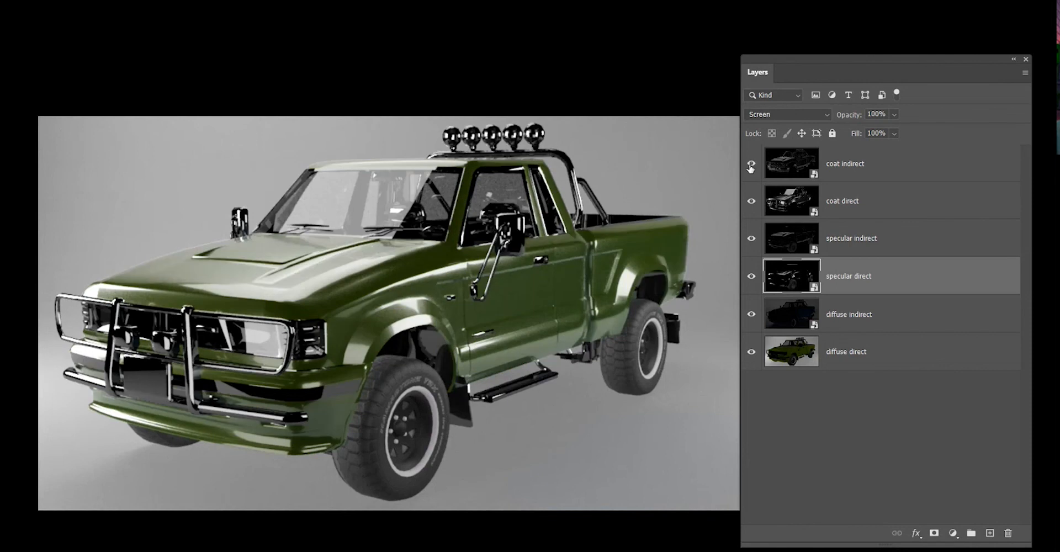
left_click(751, 164)
left_click(888, 214)
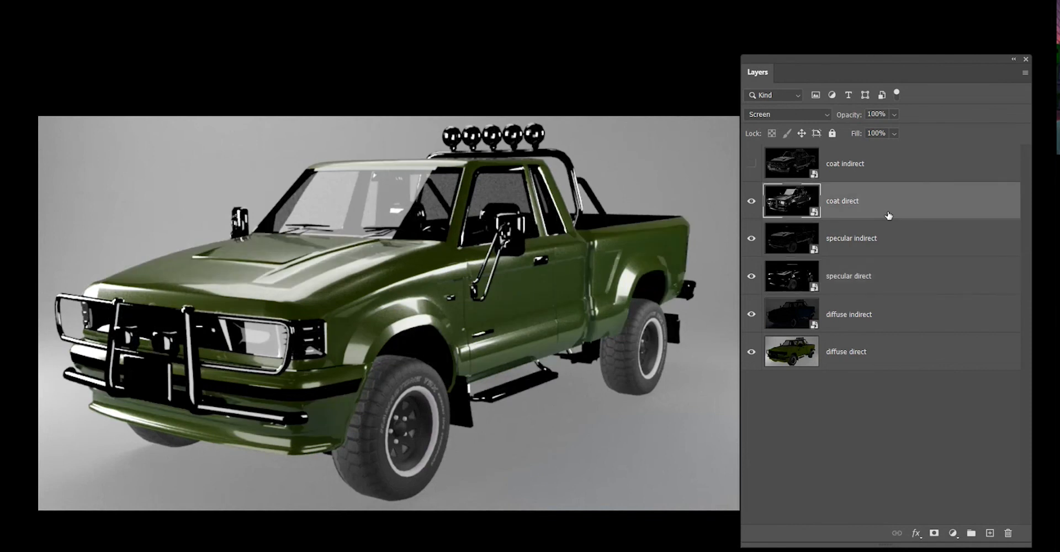
left_click(750, 163)
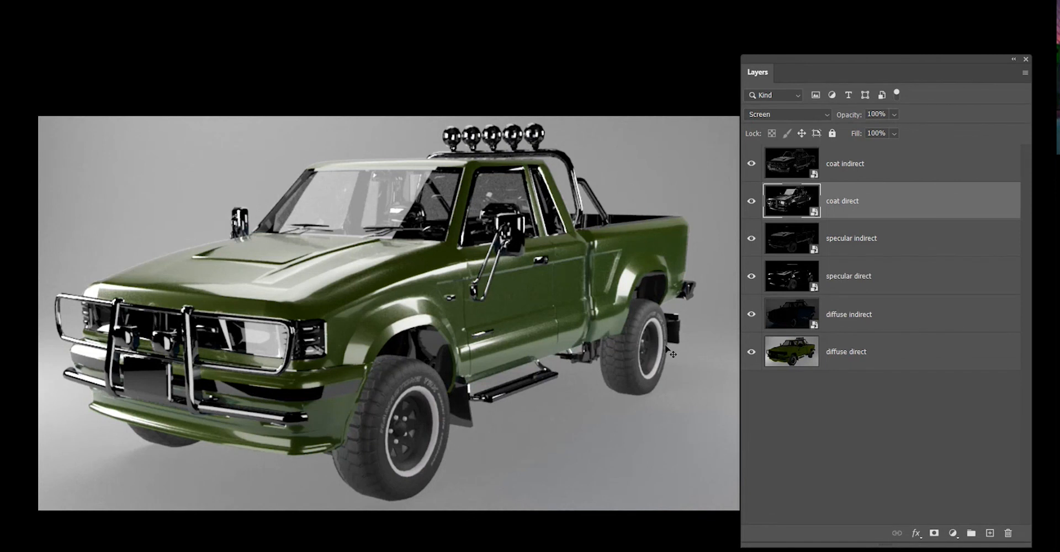
key("alt+bracketright")
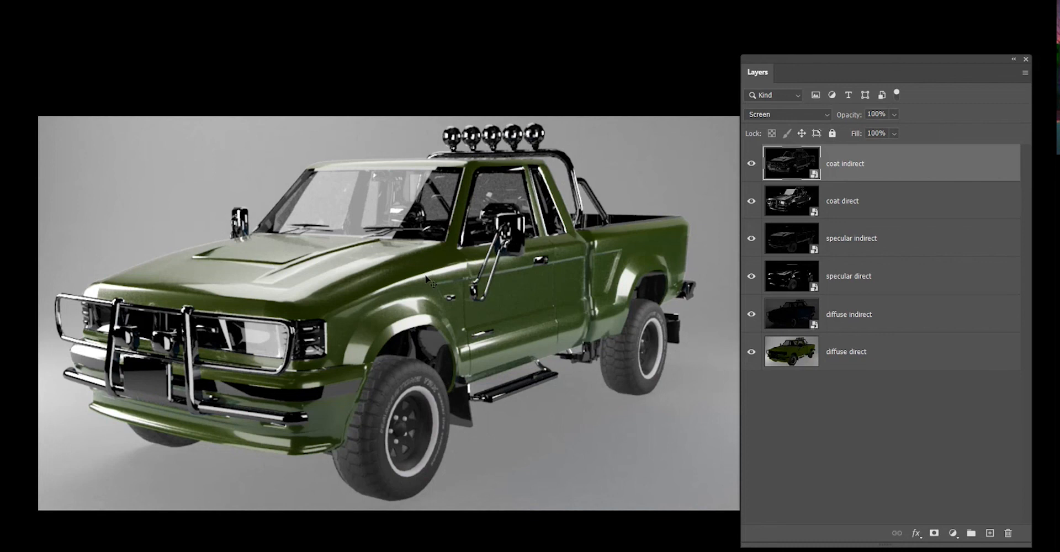
key("f")
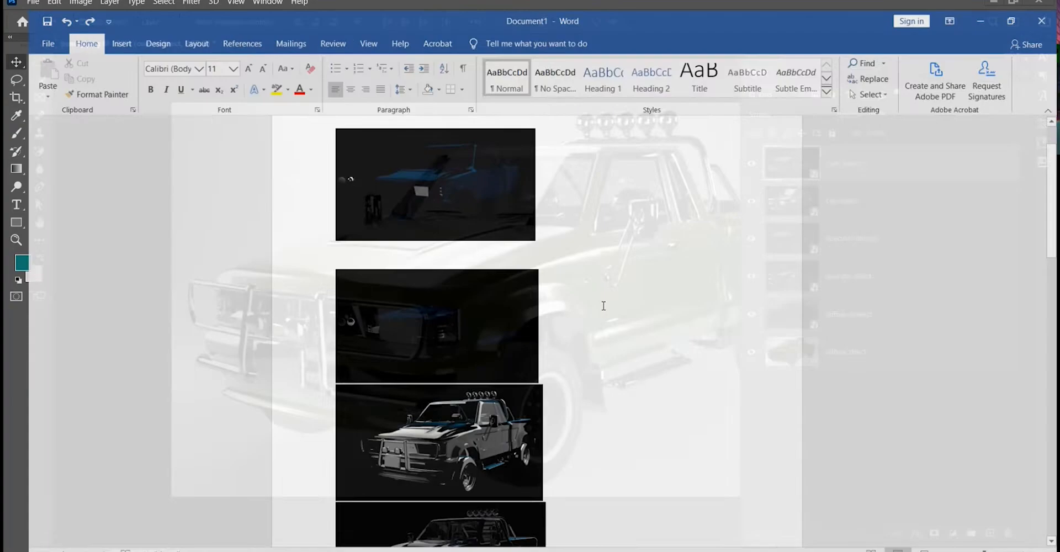
Switch to the Word document and delete the dark truck pass picture on the second page.
scroll(436, 373, "down", 4)
scroll(436, 373, "down", 10)
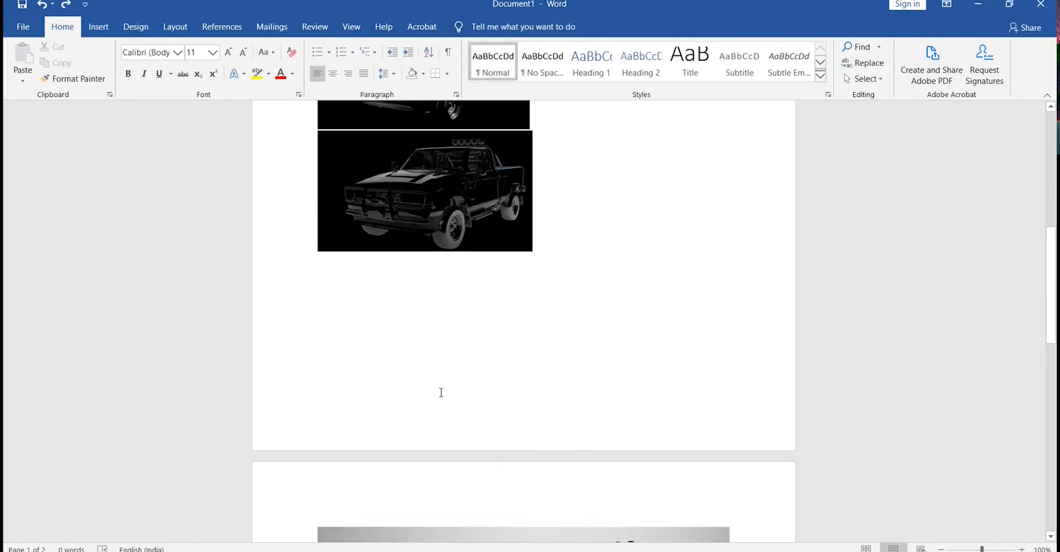
scroll(469, 342, "down", 3)
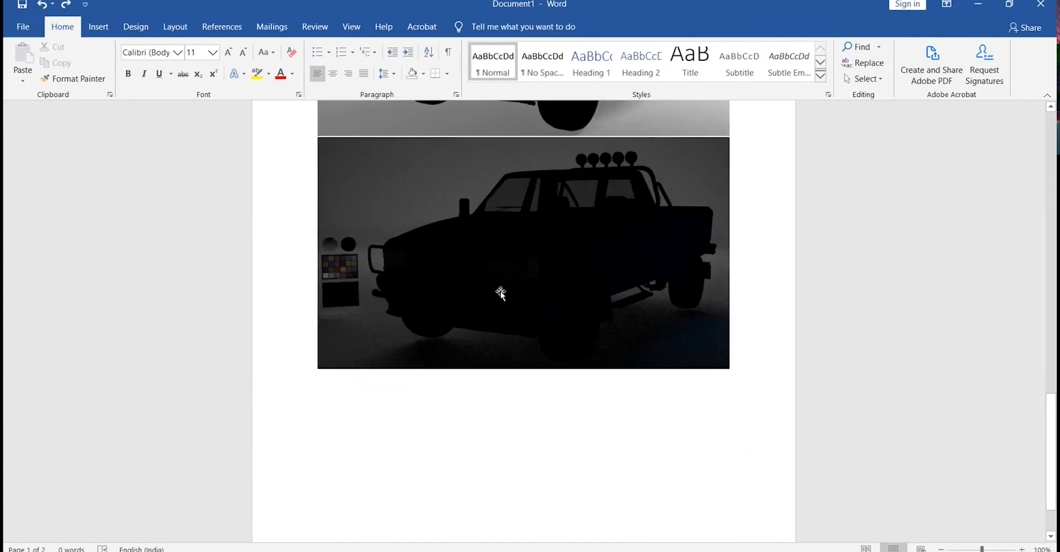
left_click(499, 293)
key("Delete")
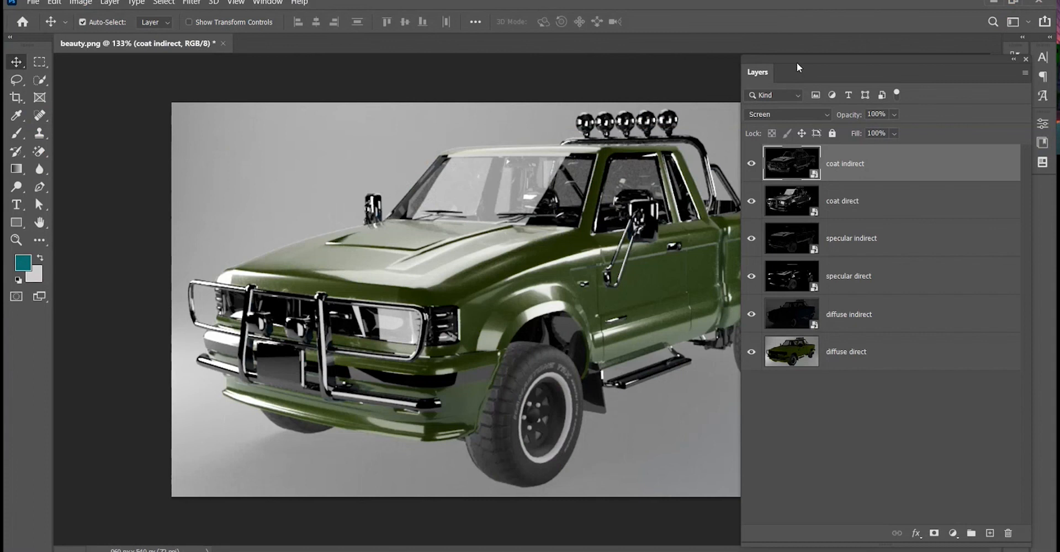
Capture a screenshot of the Photoshop window showing the recoloured composite truck.
left_click_drag(797, 67, 807, 77)
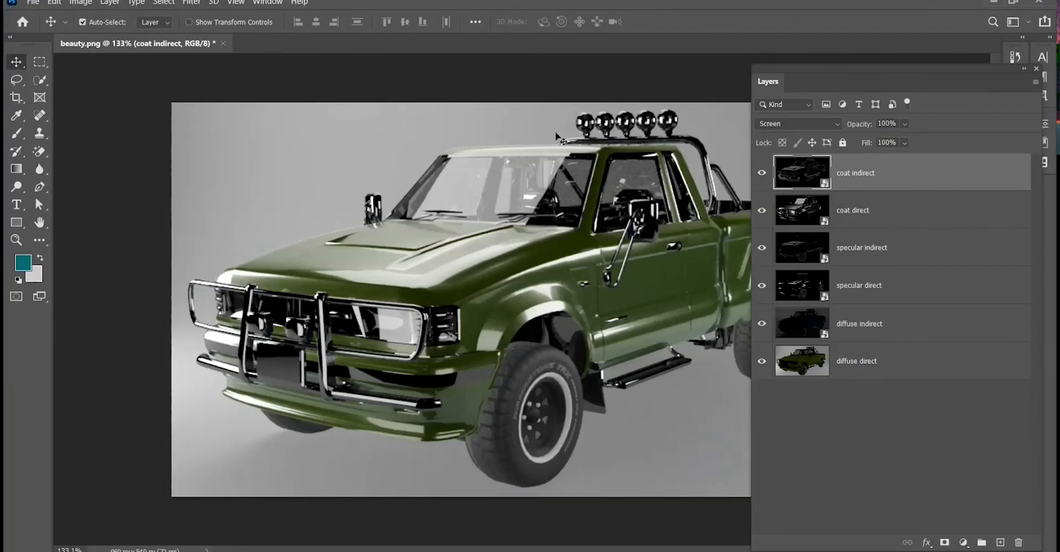
key("super+shift+s")
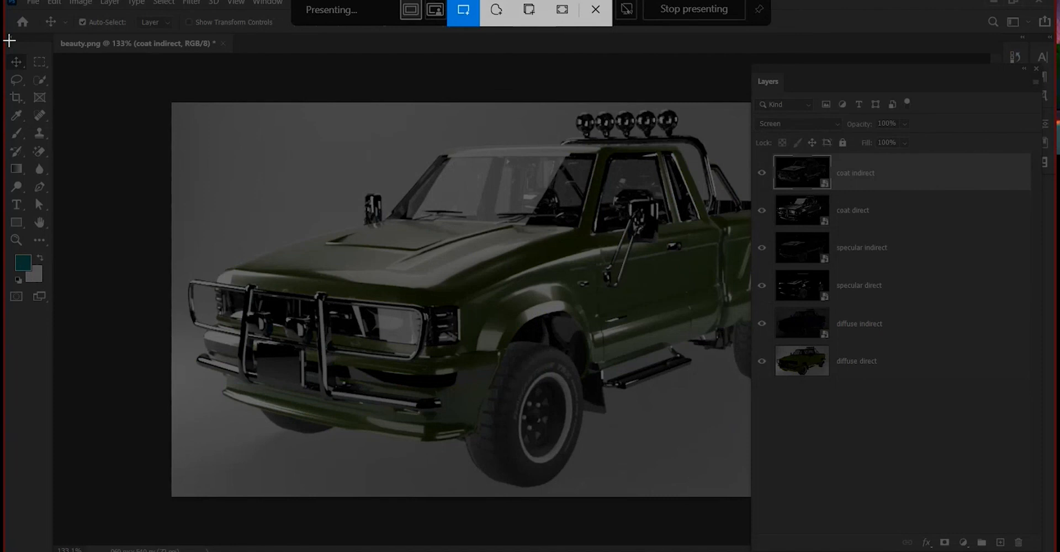
left_click_drag(10, 40, 1042, 551)
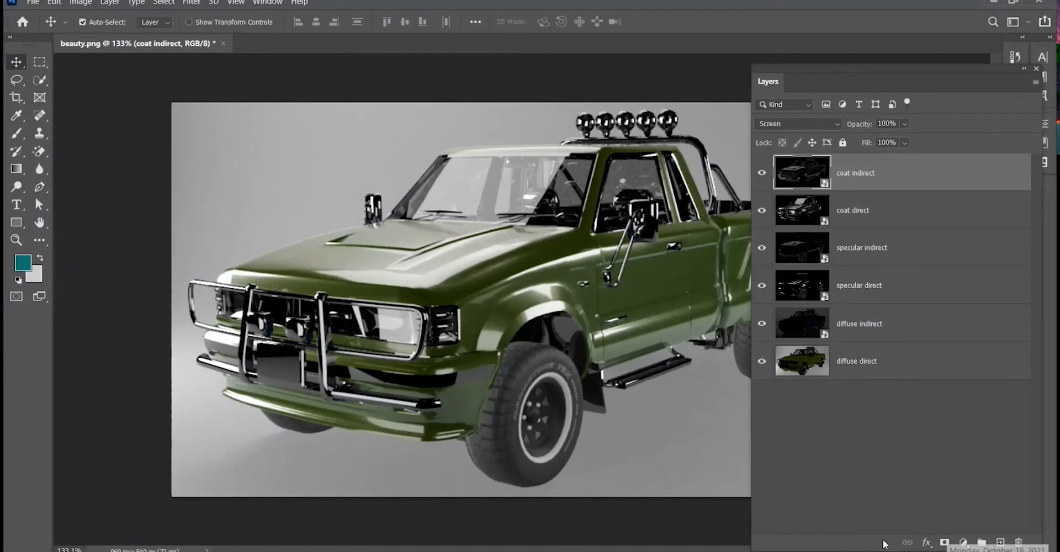
Switch to Word and paste the screenshot on a new line below the last picture.
key("alt+Tab")
left_click(488, 294)
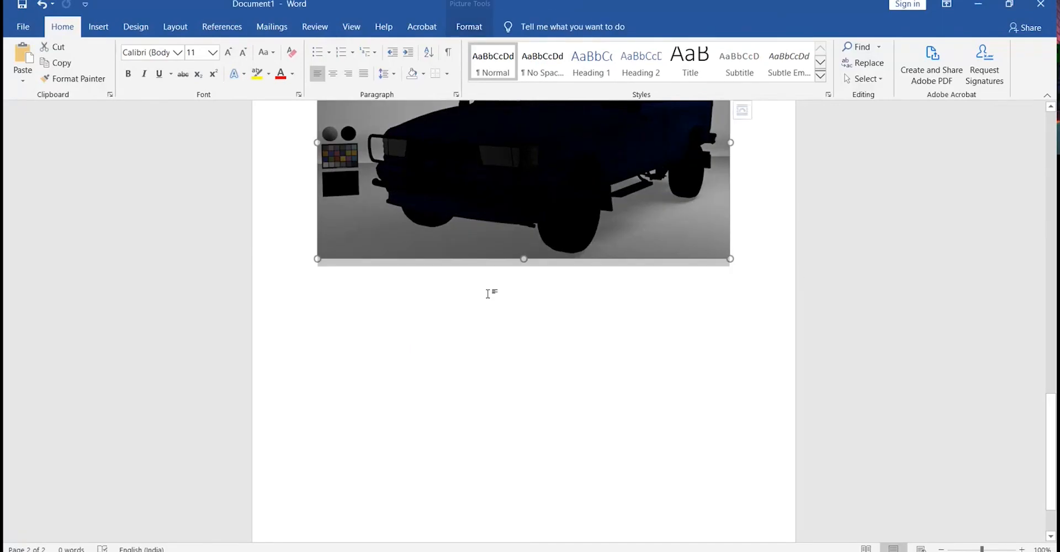
left_click(752, 238)
key("Return")
key("ctrl+v")
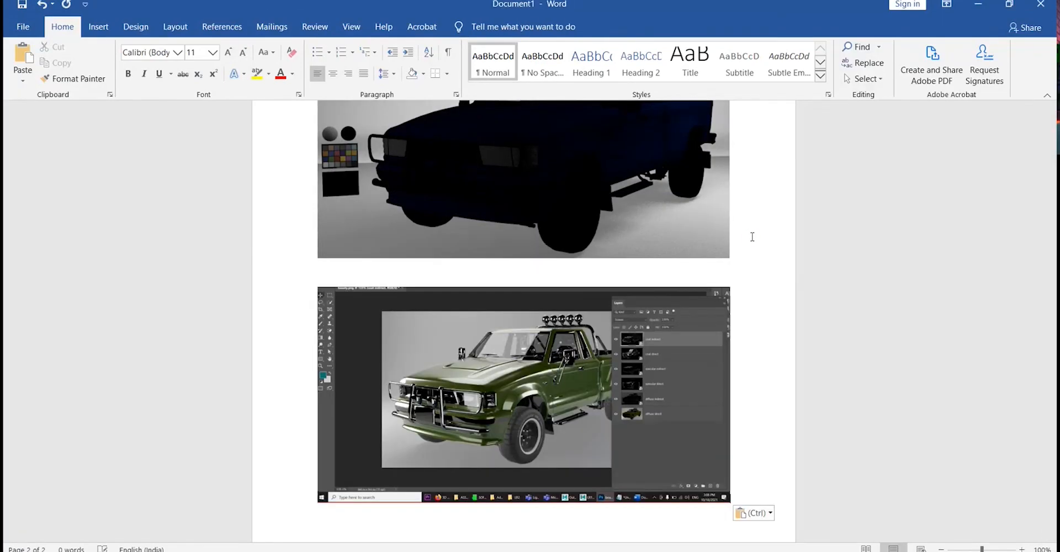
Enlarge the small truck picture at the top of page 2 to the full width of the pictures below.
scroll(579, 319, "up", 5)
scroll(580, 319, "up", 5)
left_click(529, 302)
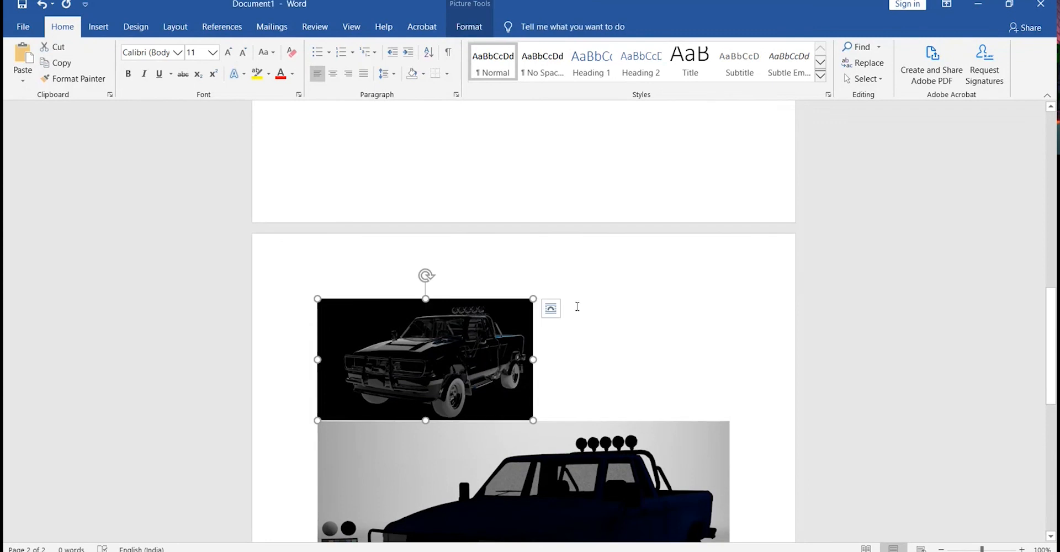
left_click_drag(533, 299, 730, 270)
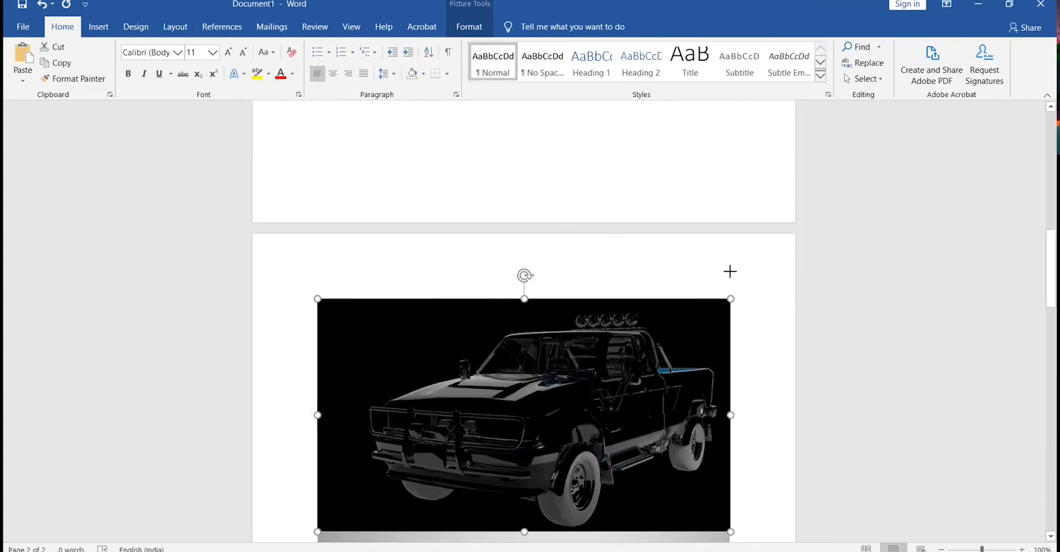
Enlarge the grey-shaded truck pass picture on page 1 to the full text width of the page.
scroll(568, 321, "up", 11)
scroll(569, 327, "up", 2)
left_click(455, 307)
scroll(456, 307, "up", 5)
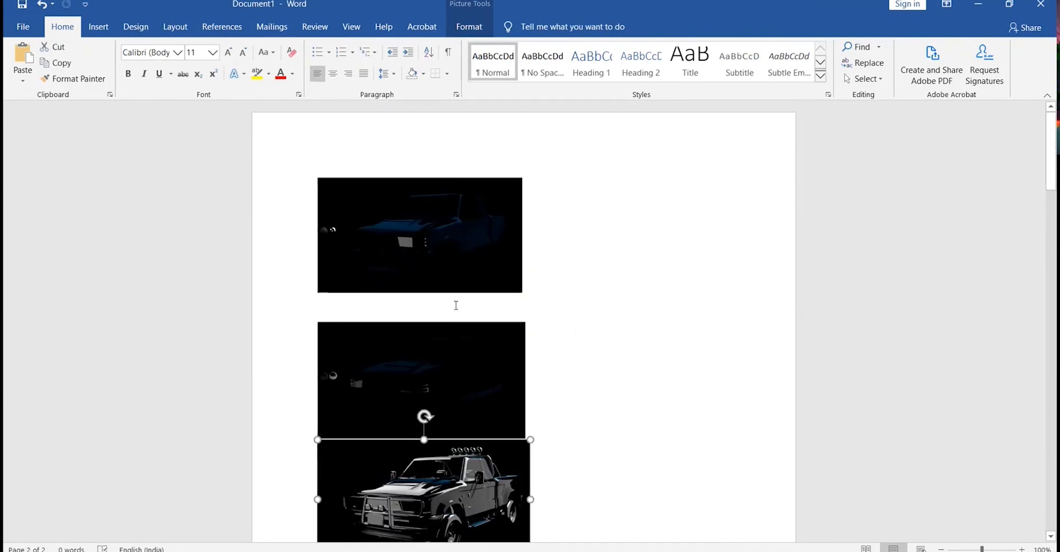
scroll(549, 433, "down", 5)
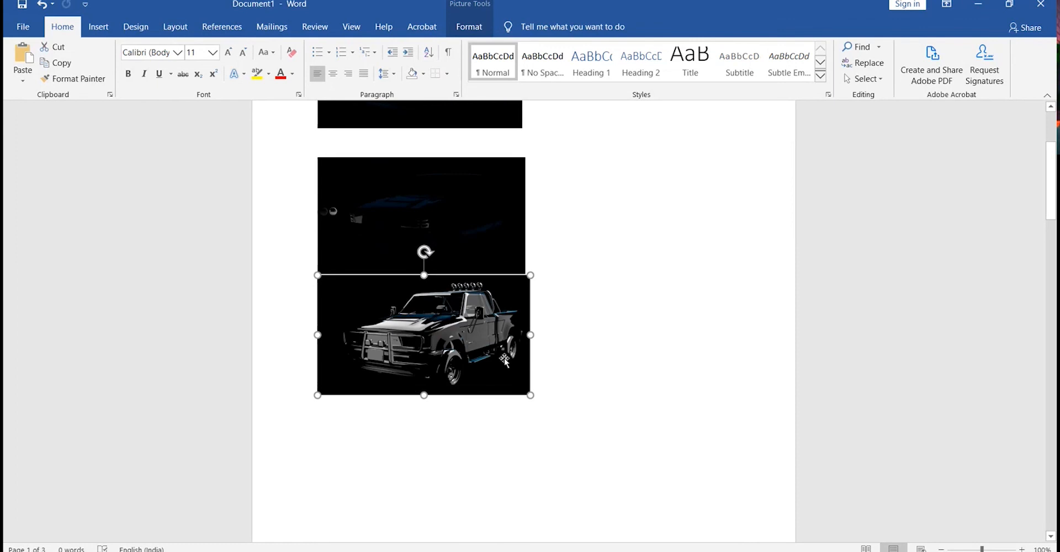
left_click_drag(530, 395, 756, 521)
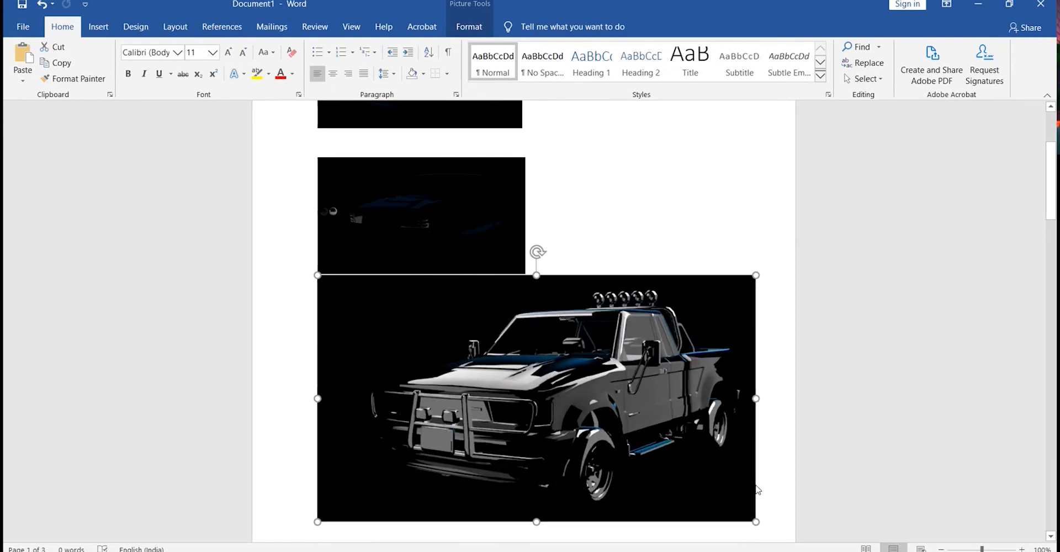
Enlarge the two dark pass pictures above it to the same full text width.
left_click(490, 239)
left_click_drag(525, 274, 753, 386)
scroll(451, 197, "up", 5)
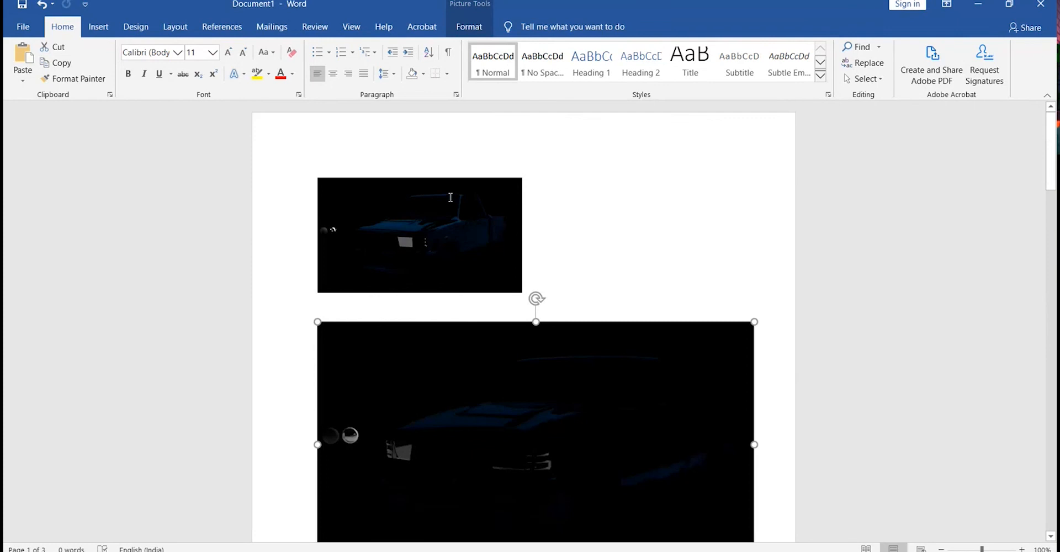
left_click(450, 197)
left_click_drag(524, 293, 751, 421)
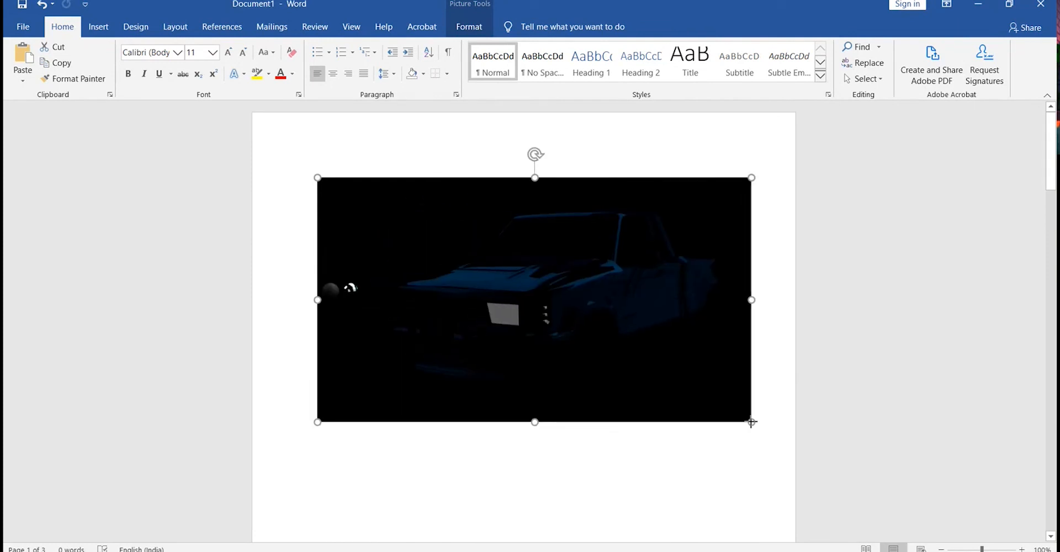
left_click(669, 449)
Scroll through the document to review the sizes of all the pass pictures.
scroll(670, 450, "down", 9)
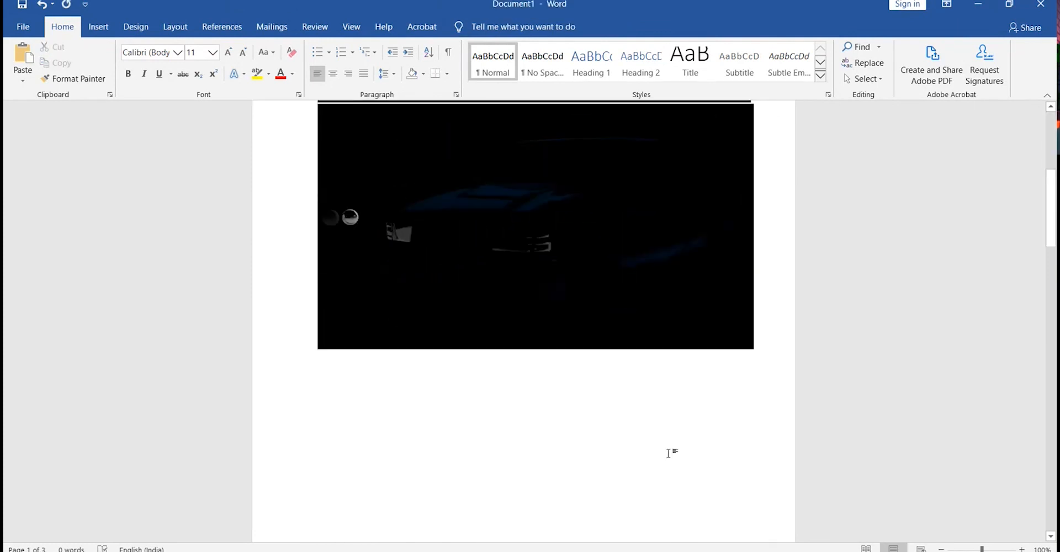
scroll(670, 453, "down", 15)
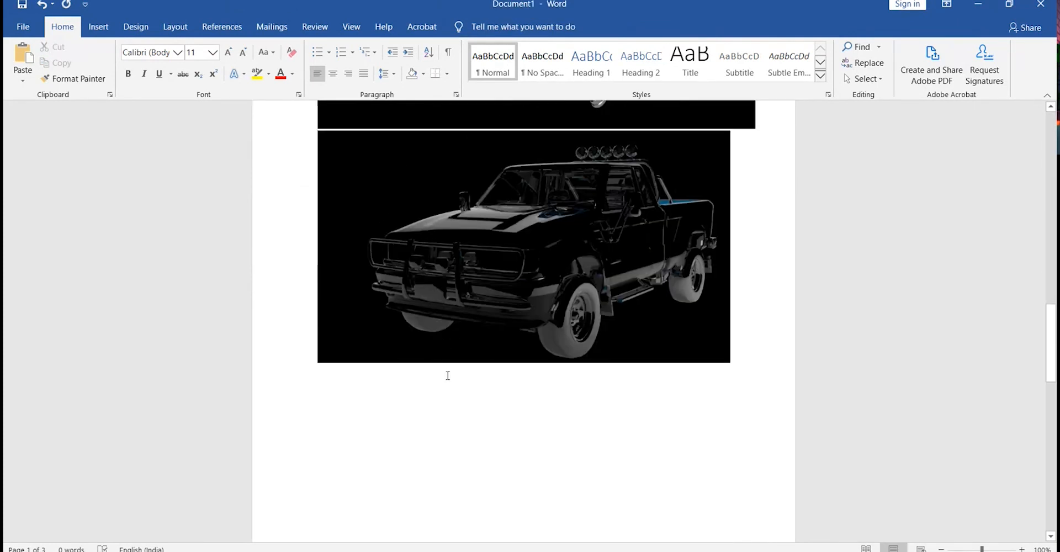
scroll(448, 375, "down", 10)
scroll(448, 375, "up", 6)
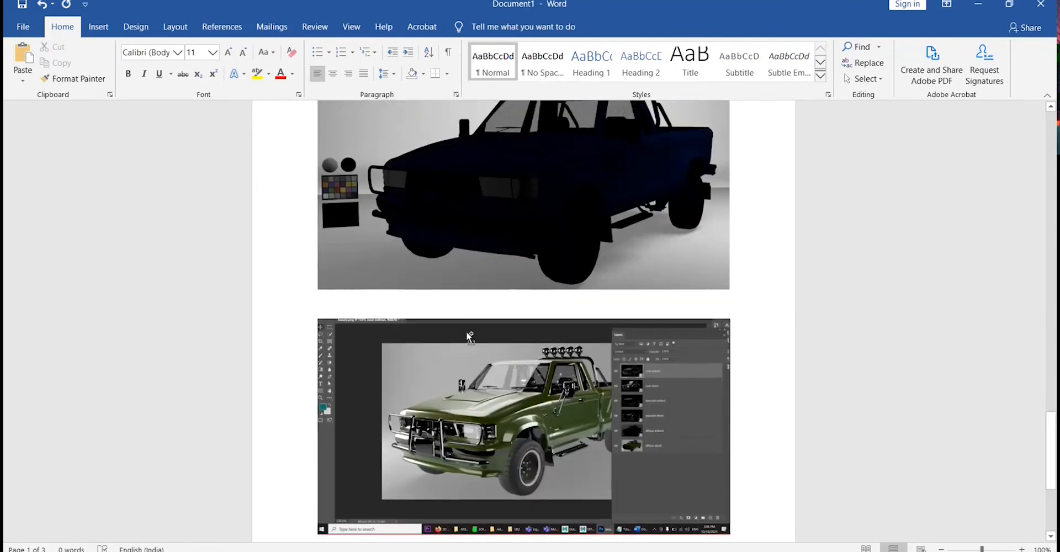
scroll(466, 332, "down", 4, "ctrl")
scroll(518, 319, "up", 1, "ctrl")
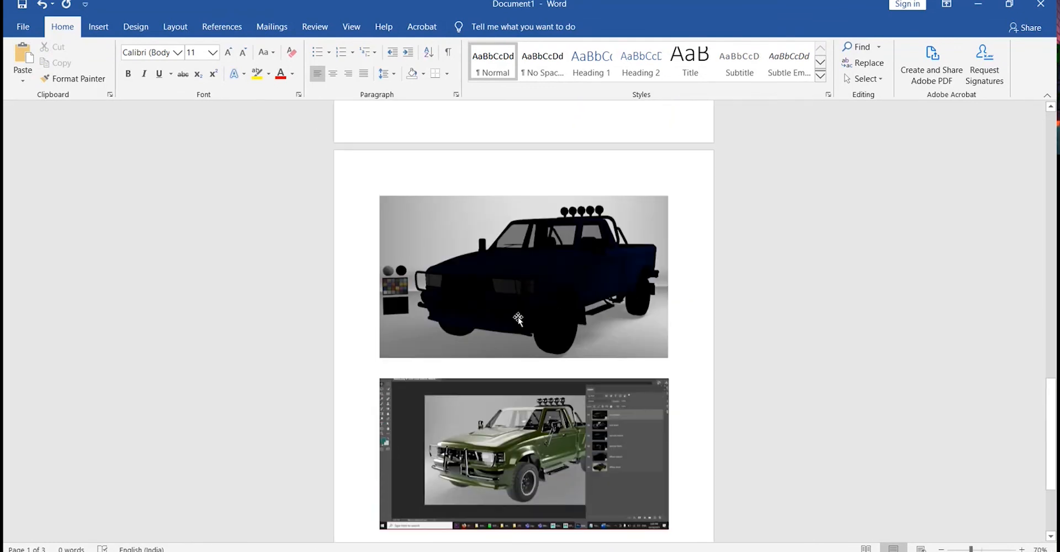
scroll(518, 318, "up", 20)
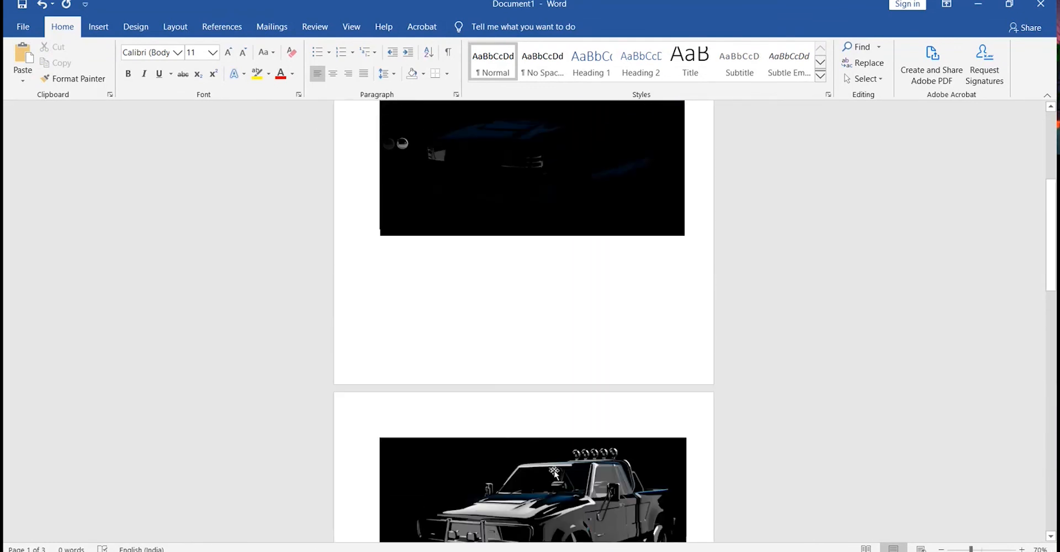
Narrow the grey truck picture at the top of page 2 slightly to match the pictures below it.
left_click(555, 474)
scroll(558, 472, "down", 3)
left_click_drag(686, 472, 669, 475)
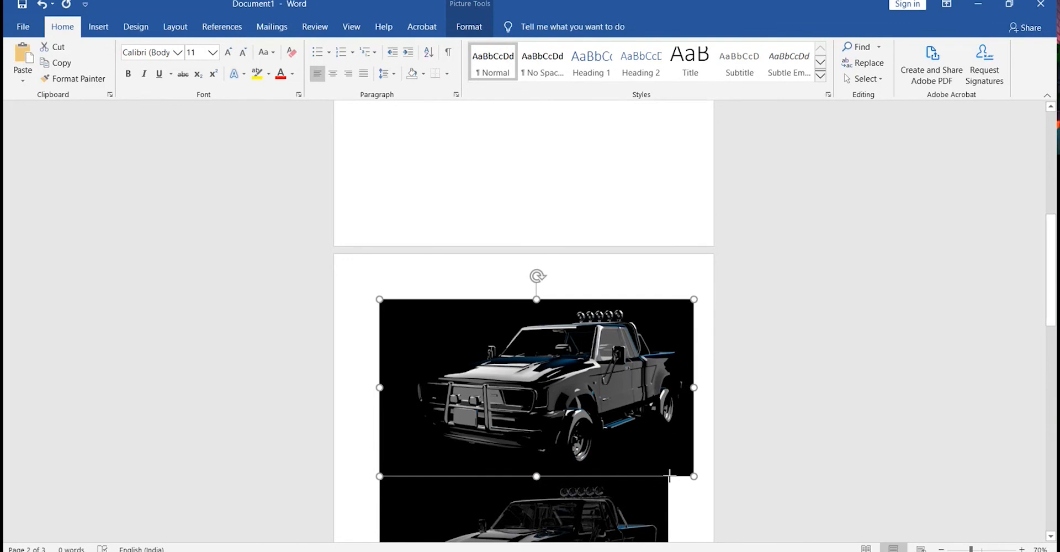
Insert a page break after the first dark pass picture on page 1.
scroll(615, 445, "up", 6)
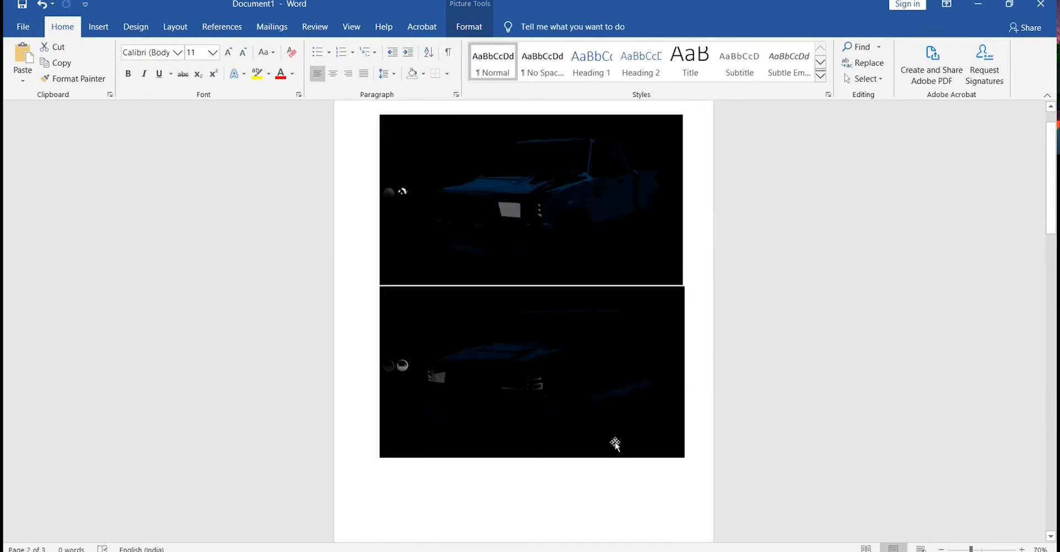
scroll(615, 444, "up", 1)
scroll(615, 444, "up", 1)
left_click(508, 149)
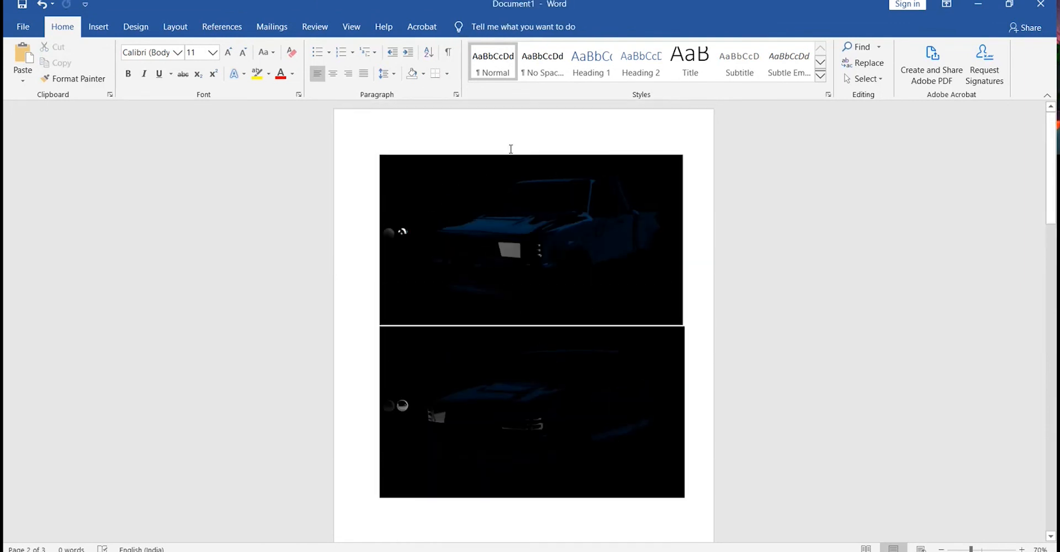
left_click(690, 310)
key("ctrl+Return")
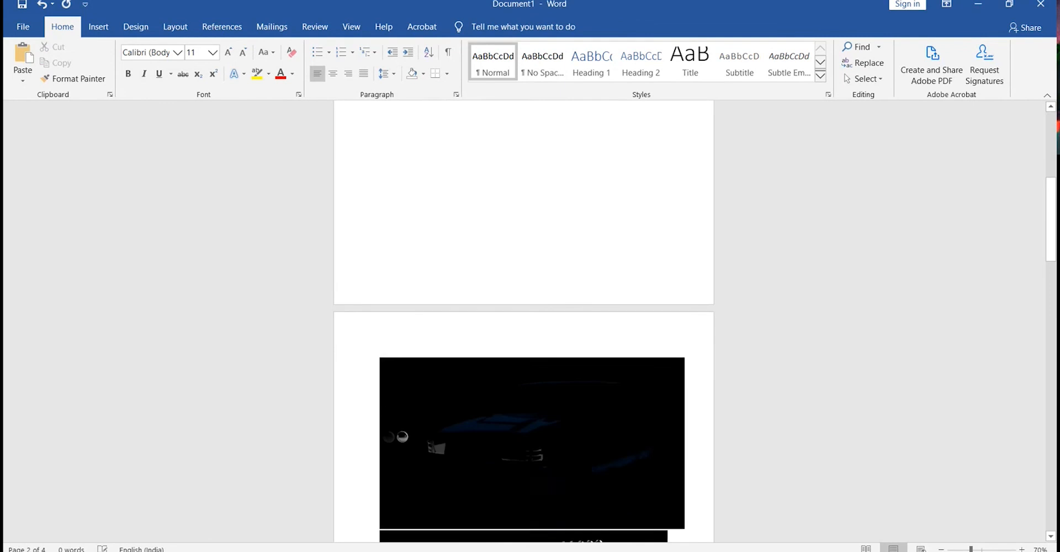
Add the label "Diffuse Direvct" on a line above the first dark pass picture.
scroll(693, 306, "up", 1)
scroll(694, 306, "up", 5)
left_click(497, 264)
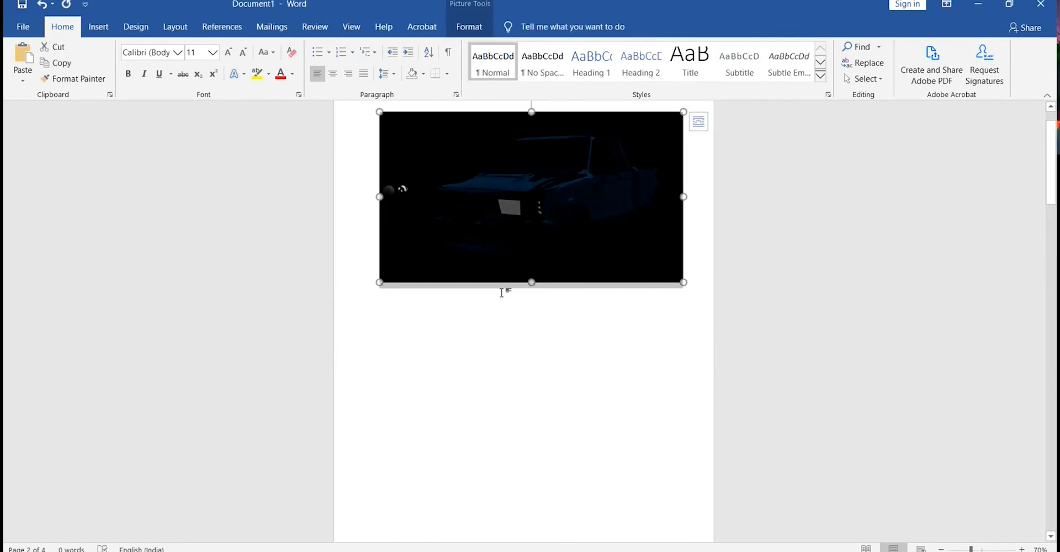
type("Diffuse Direvct")
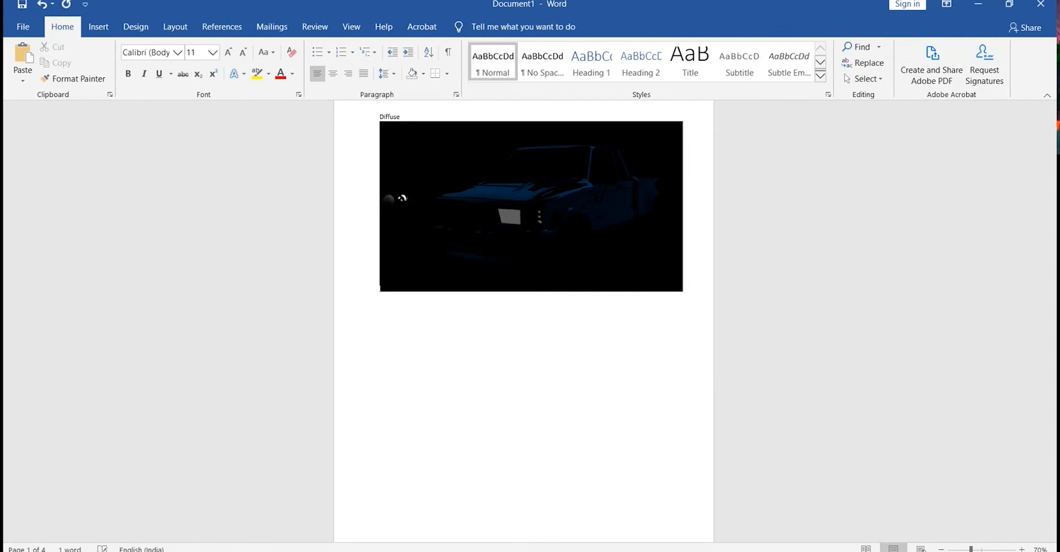
left_click(378, 117)
key("Return")
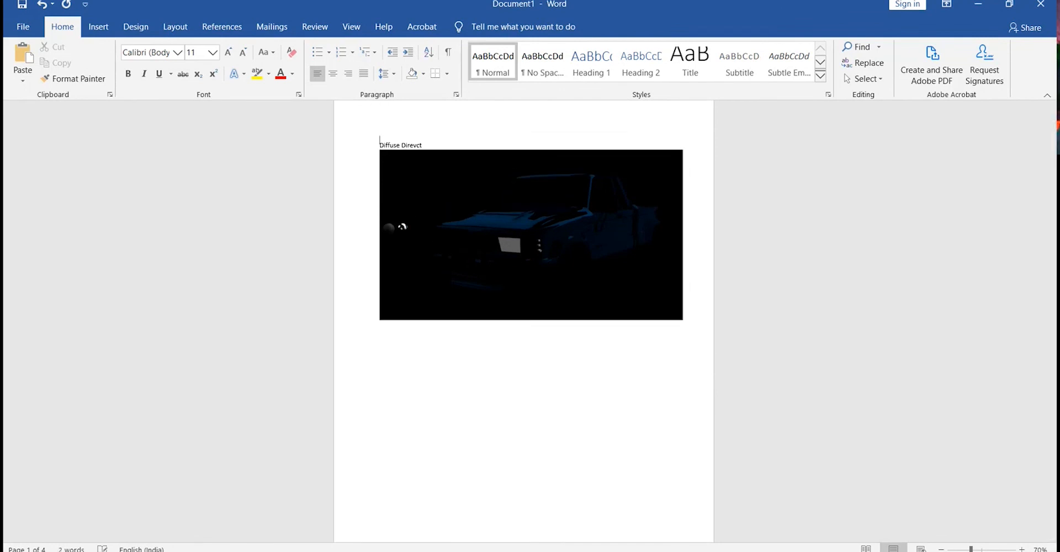
key("BackSpace")
Delete the dark pass picture directly below the Diffuse Direvct label.
left_click(387, 264)
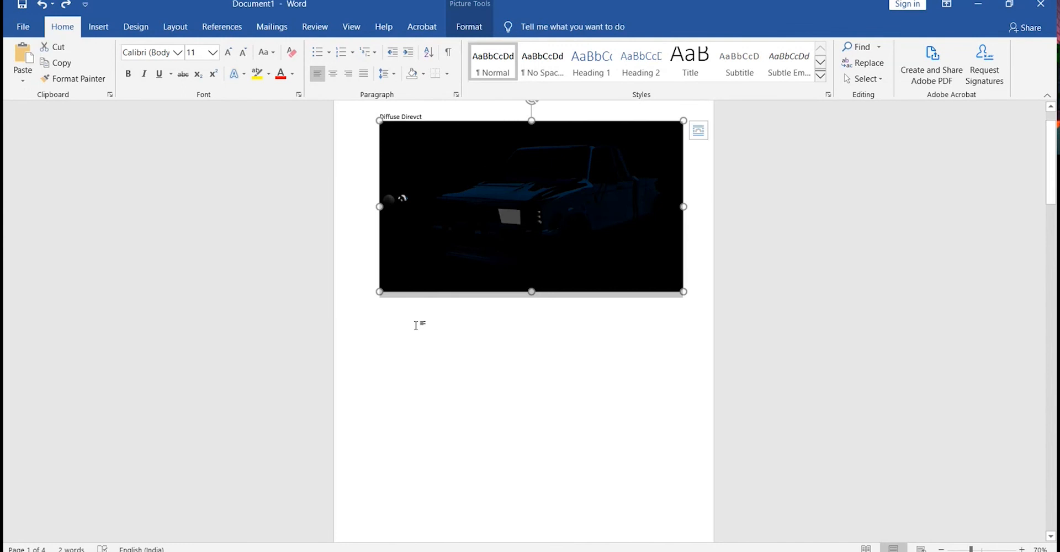
scroll(416, 325, "down", 6)
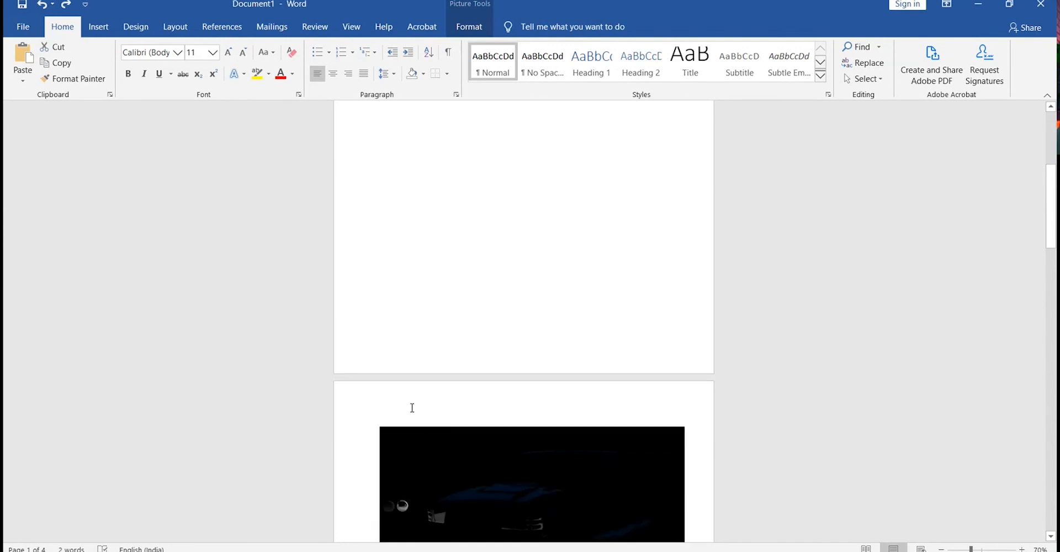
left_click(413, 412)
double_click(413, 412)
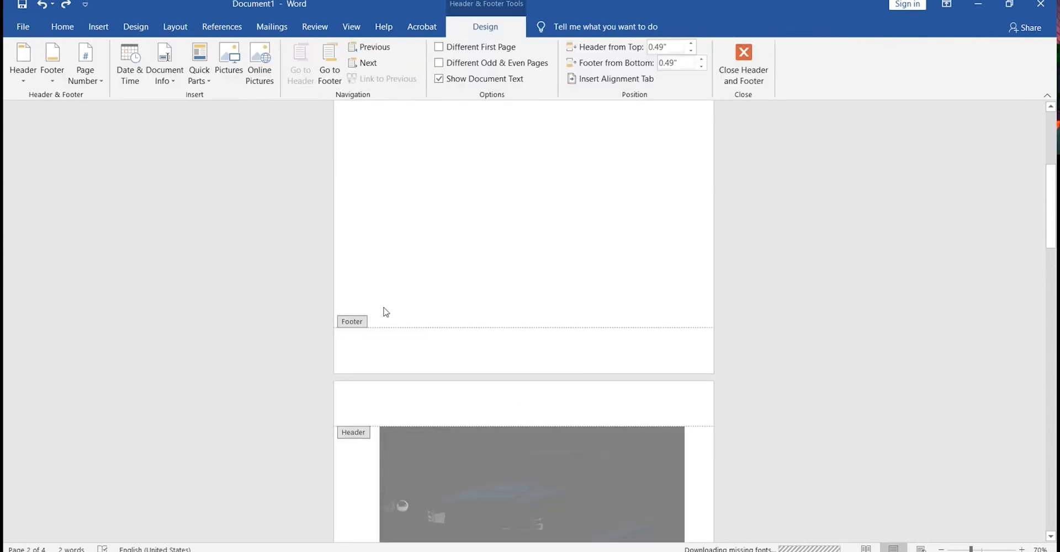
key("Escape")
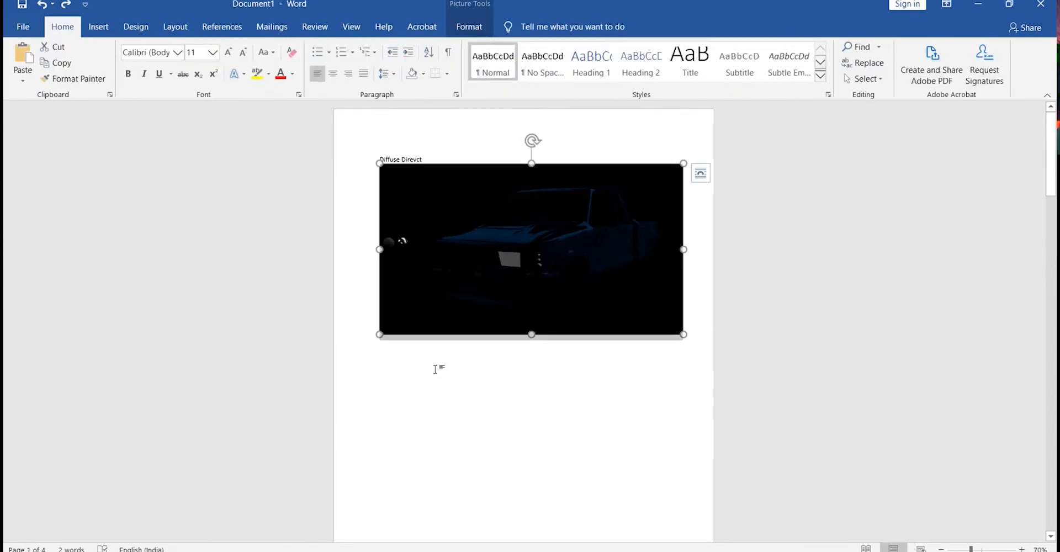
key("Delete")
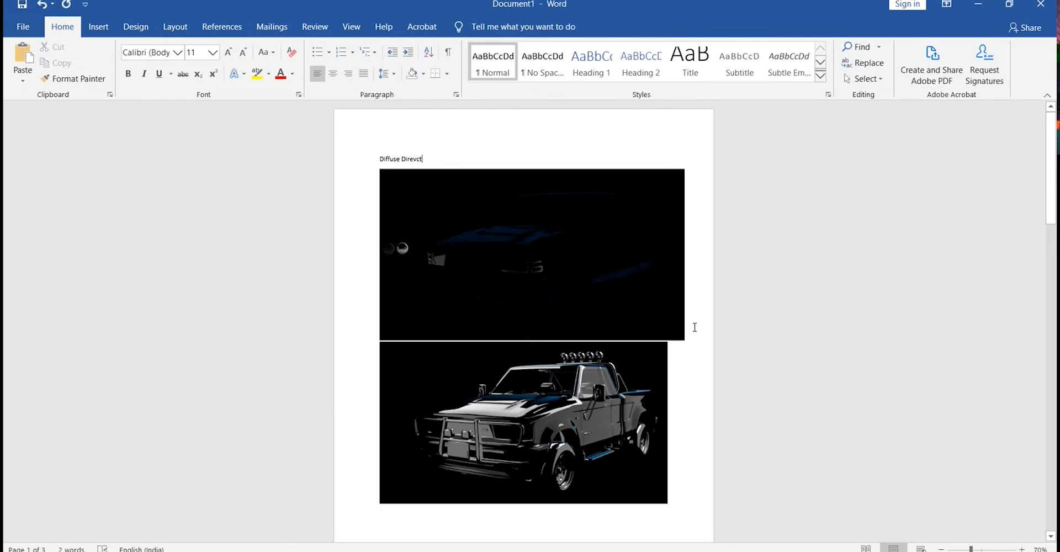
Add the label "Difffuse Indirect" above the grey-shaded truck picture.
scroll(694, 327, "down", 5)
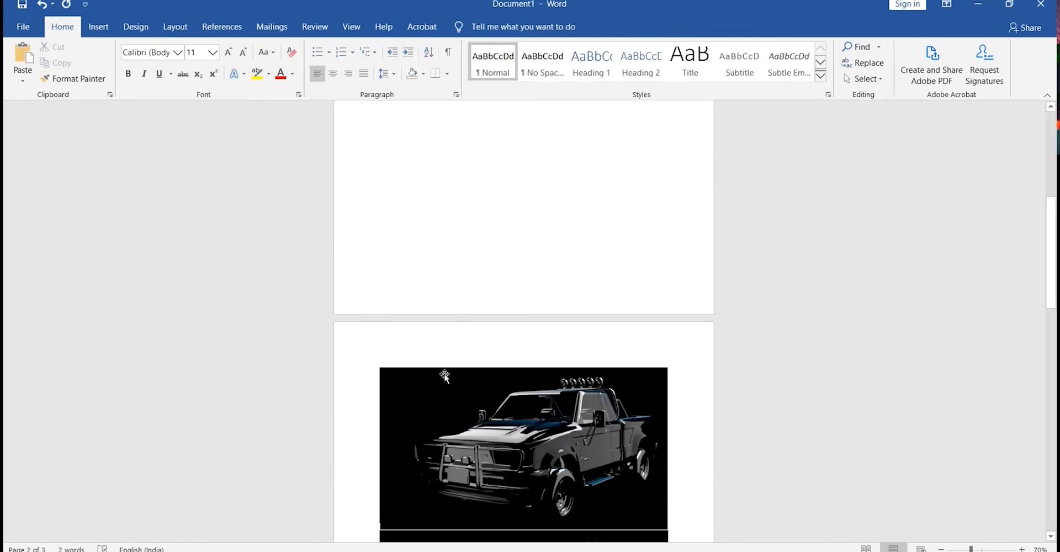
scroll(473, 367, "up", 4)
scroll(473, 367, "down", 2)
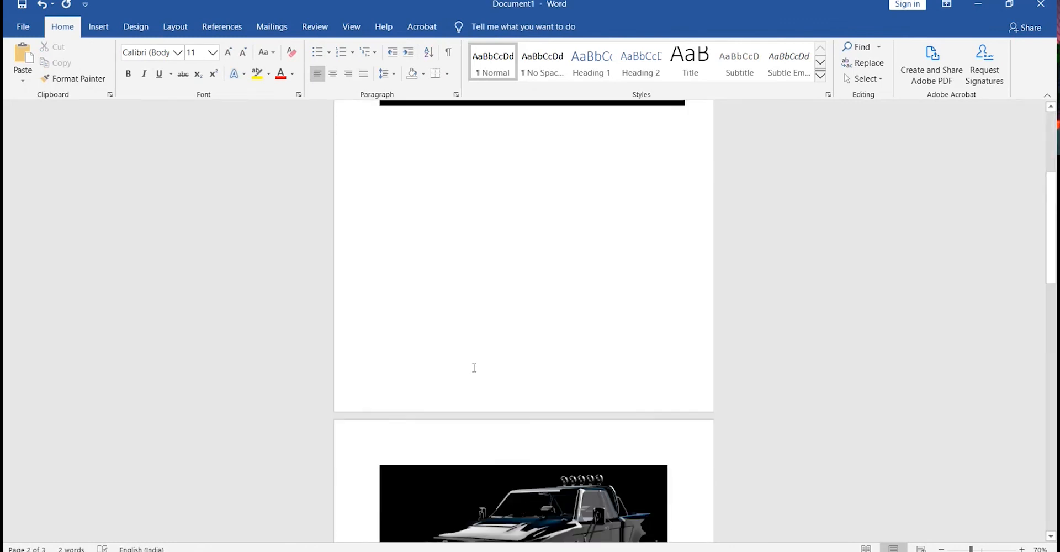
scroll(470, 423, "down", 2)
scroll(471, 424, "down", 1)
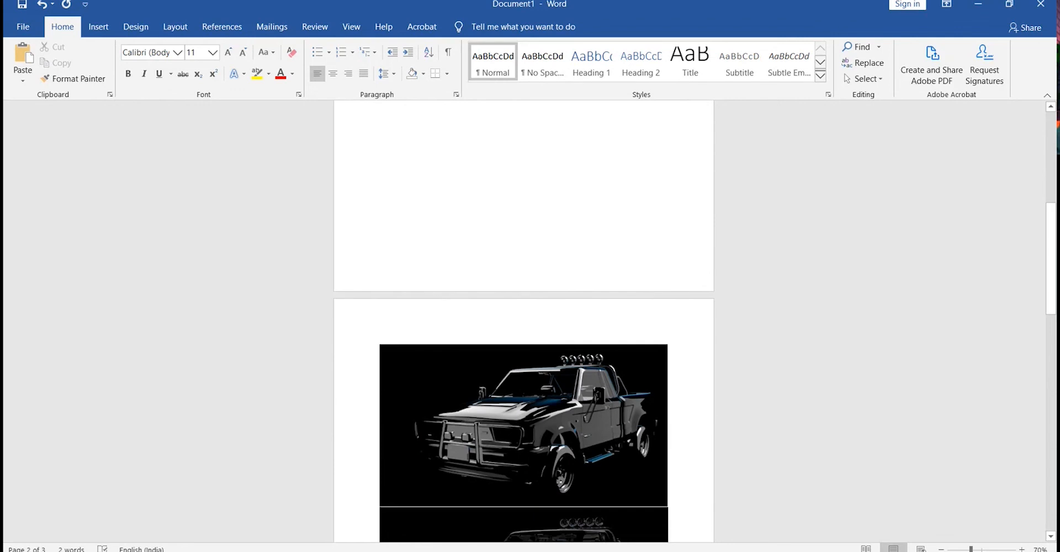
type("Dif")
scroll(471, 424, "up", 5)
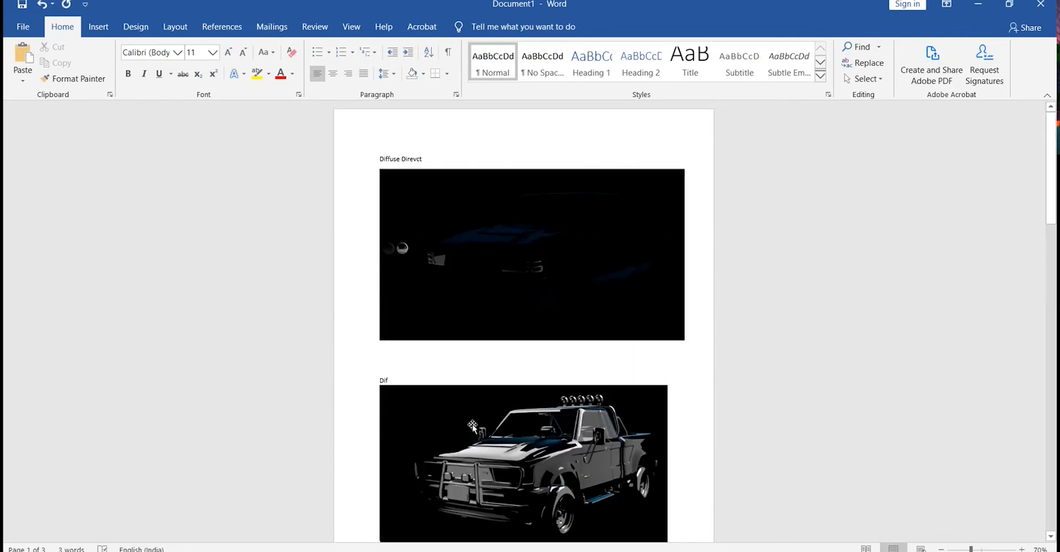
type("ffuse")
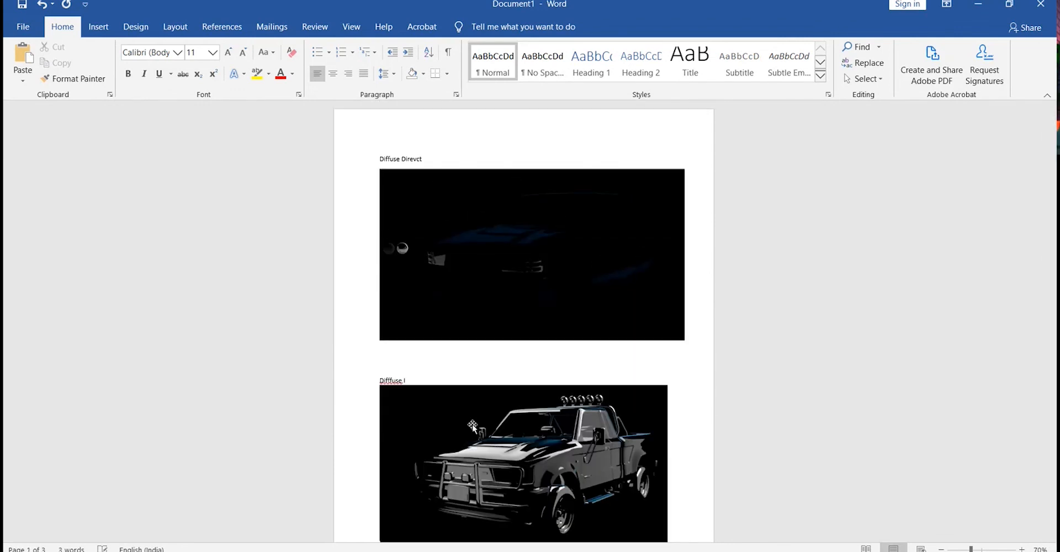
type(" Indirect")
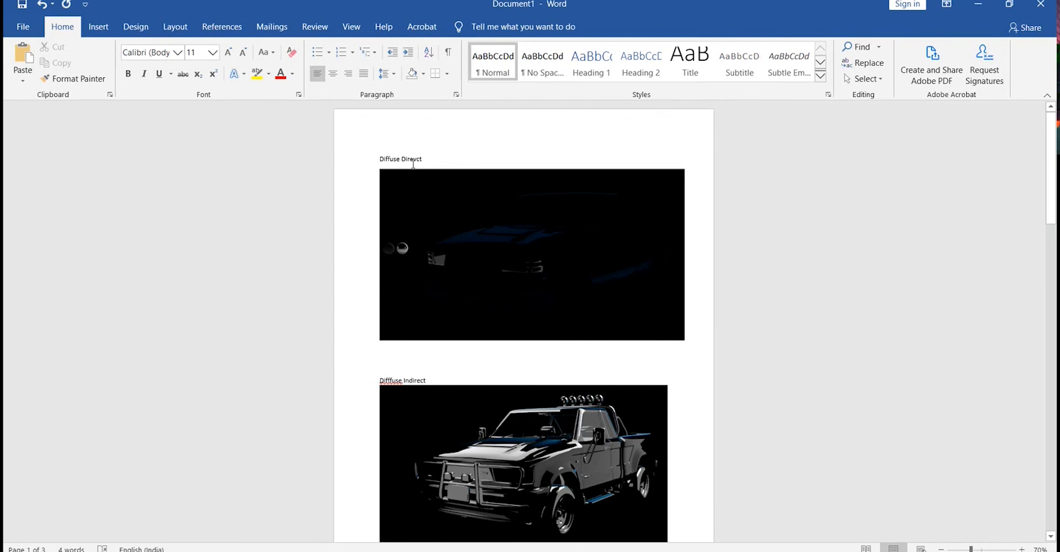
Add the label "Specular Direct" above the dark truck picture at the top of page 2.
left_click(417, 160)
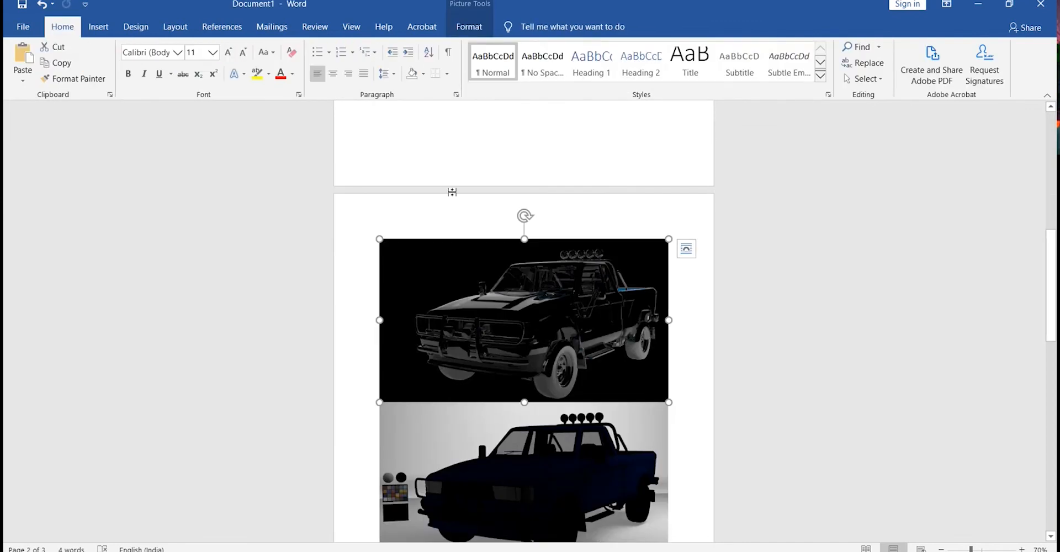
left_click(452, 192)
scroll(451, 191, "up", 2)
left_click(438, 213)
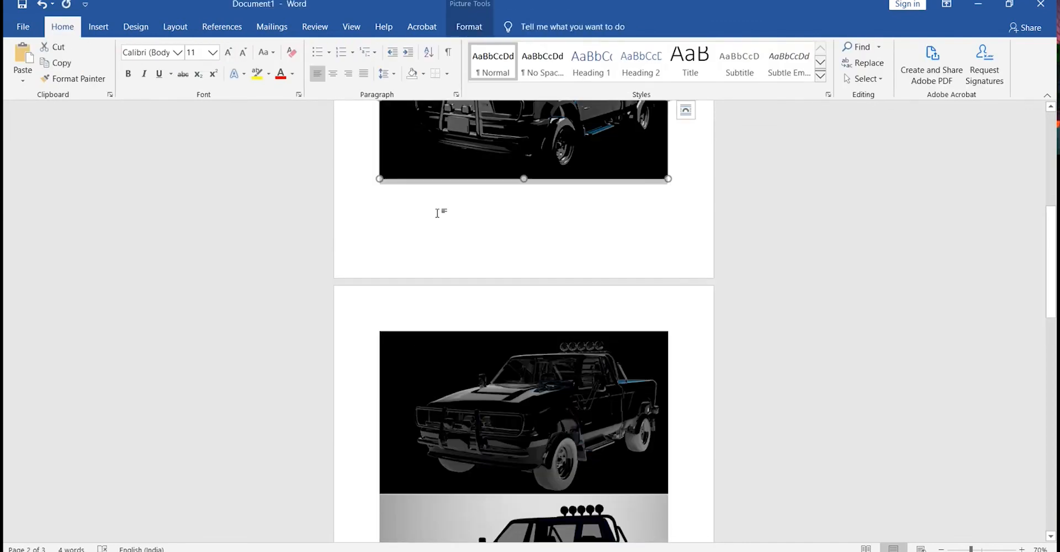
double_click(437, 213)
key("ctrl+z")
left_click(680, 177)
key("Return")
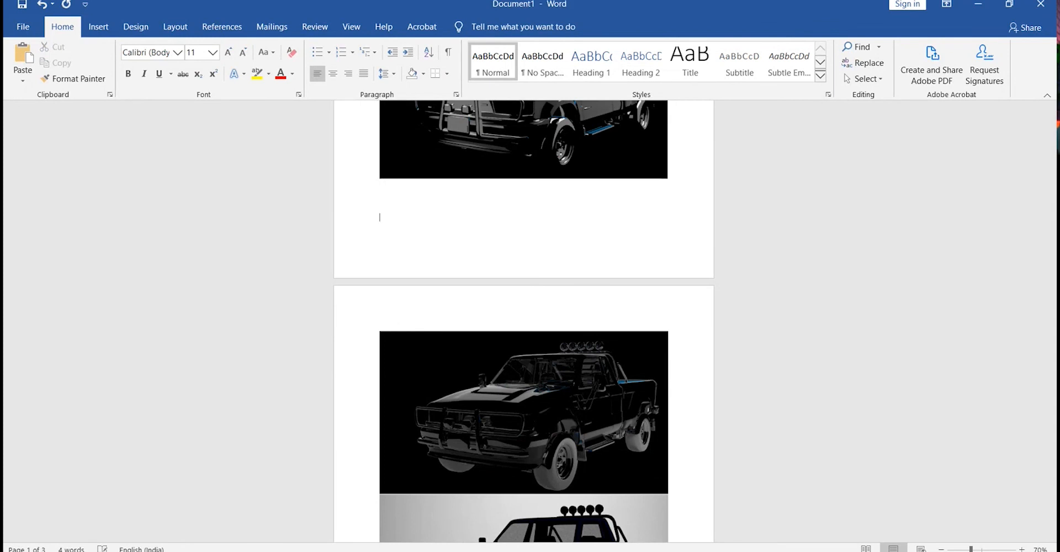
key("Return")
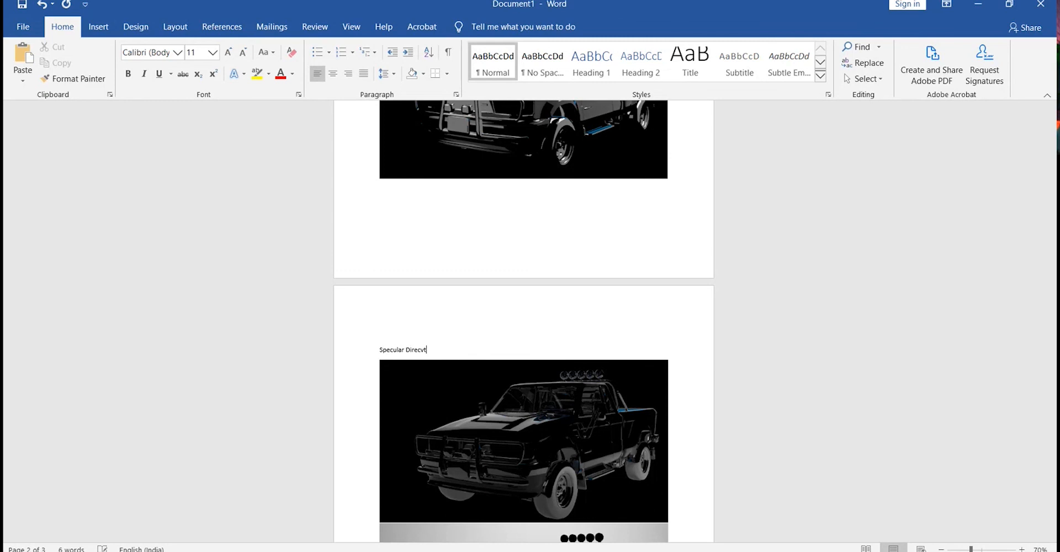
key("BackSpace")
key("BackSpace")
Insert blank lines below the Specular Direct picture and begin a Specular label above the dark blue truck picture.
scroll(677, 370, "down", 5)
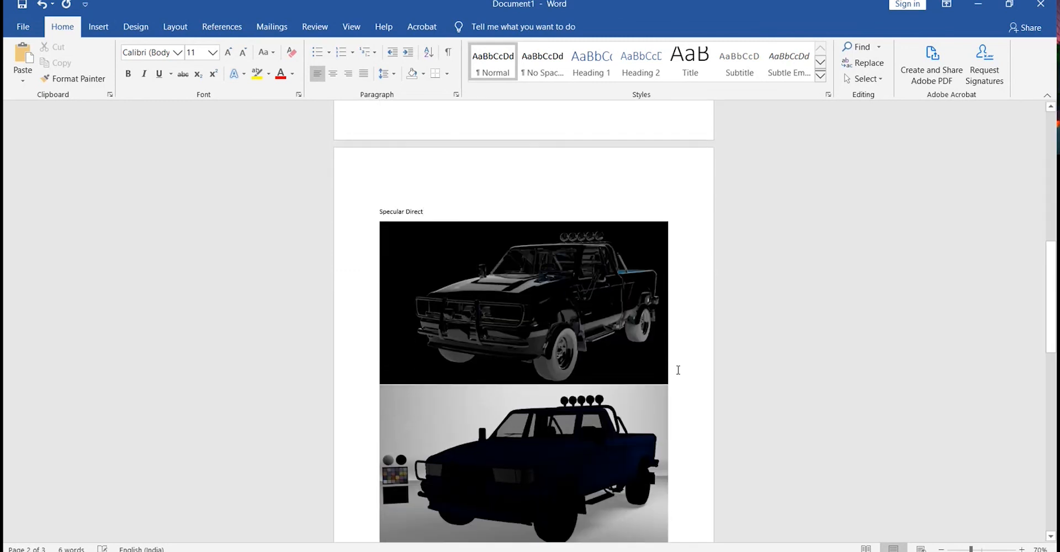
left_click(678, 370)
key("Return")
key("Return")
key("Return")
scroll(678, 369, "down", 3)
type("Speculat")
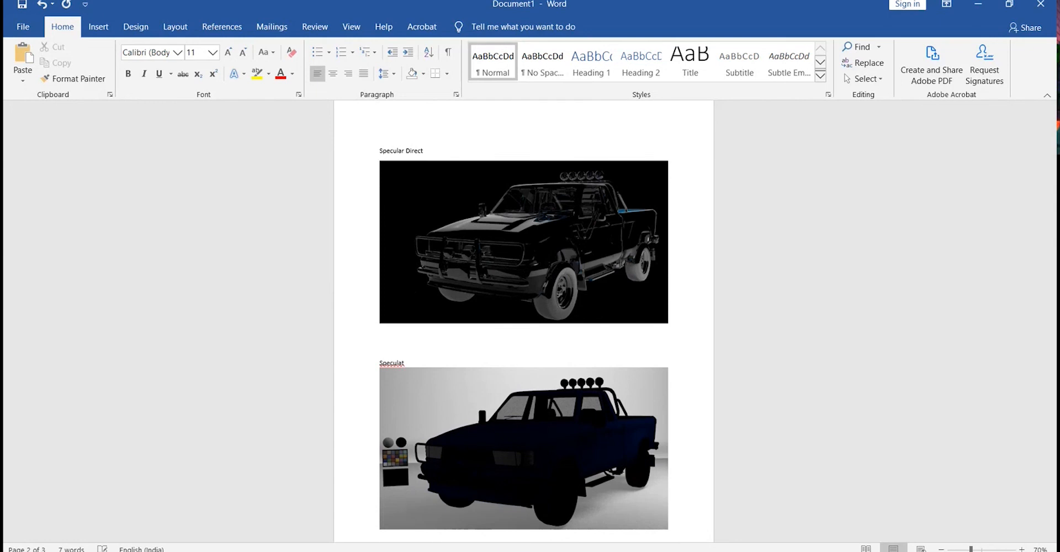
key("BackSpace")
Move the Photoshop screenshot picture onto a new page with a page break.
scroll(607, 405, "down", 5)
left_click(486, 361)
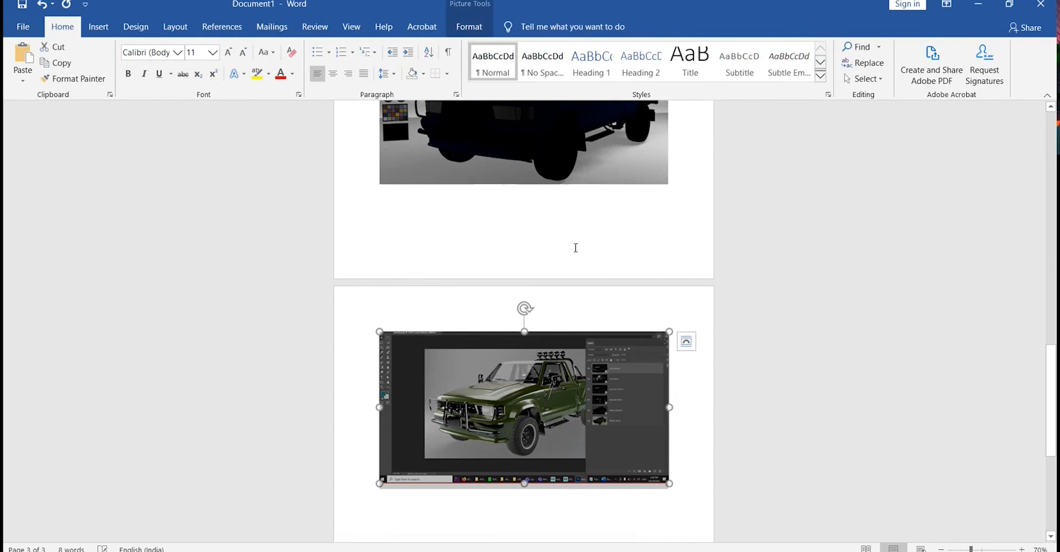
left_click(624, 217)
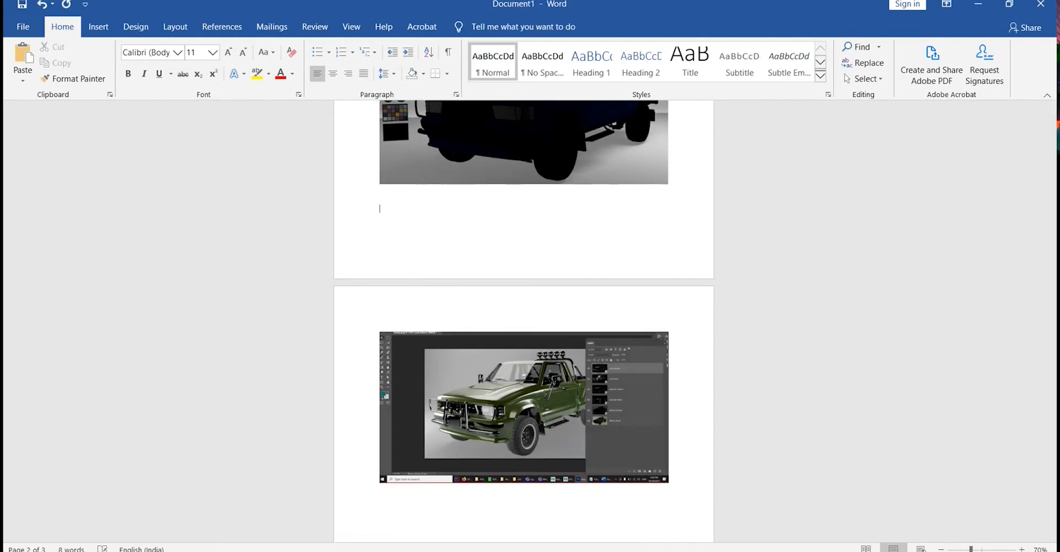
key("ctrl+Return")
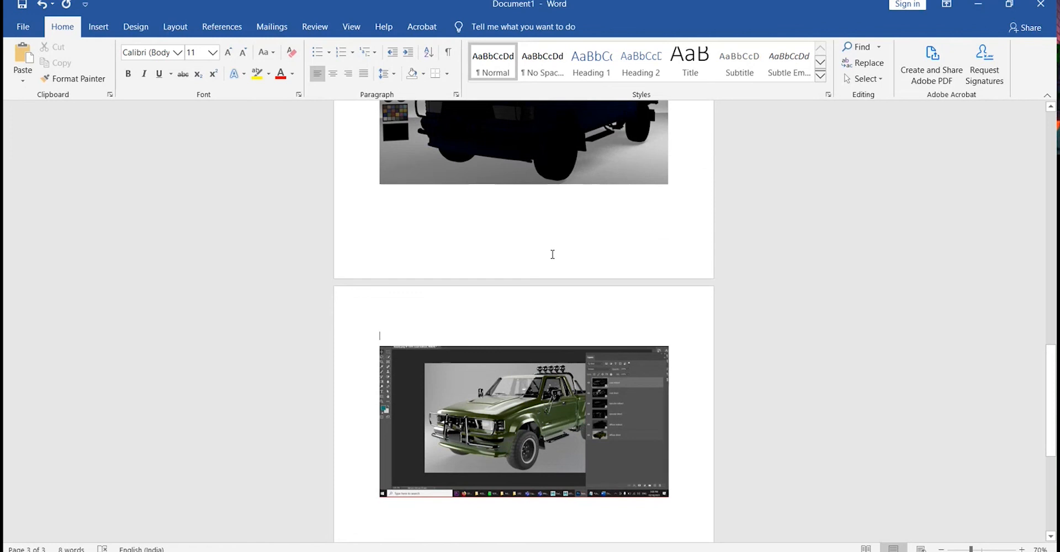
Add the label "Photoshop file" above the Photoshop screenshot picture.
type("Photosop f")
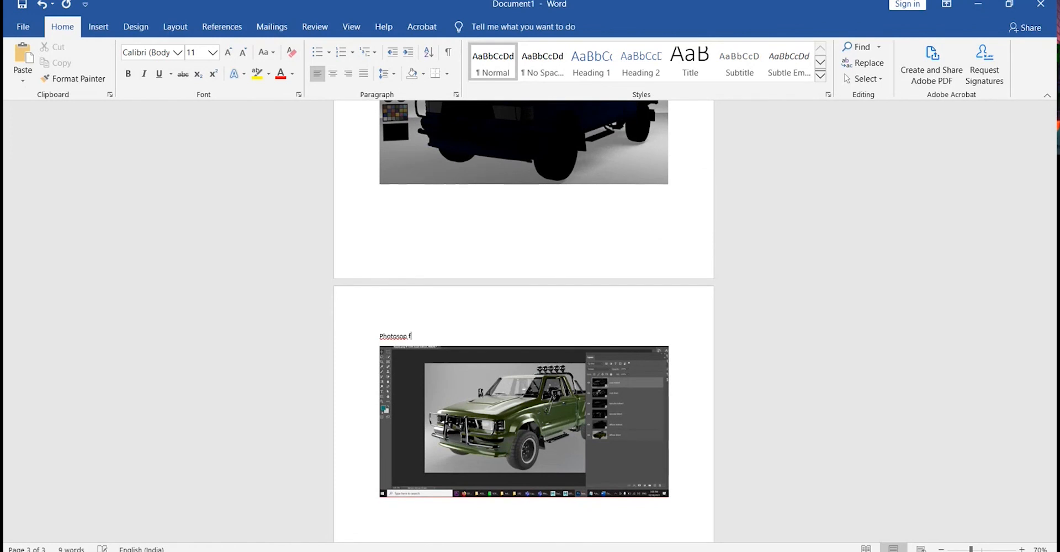
type("ile")
Insert blank lines above the Photoshop file label for more pass pictures.
scroll(596, 258, "up", 3)
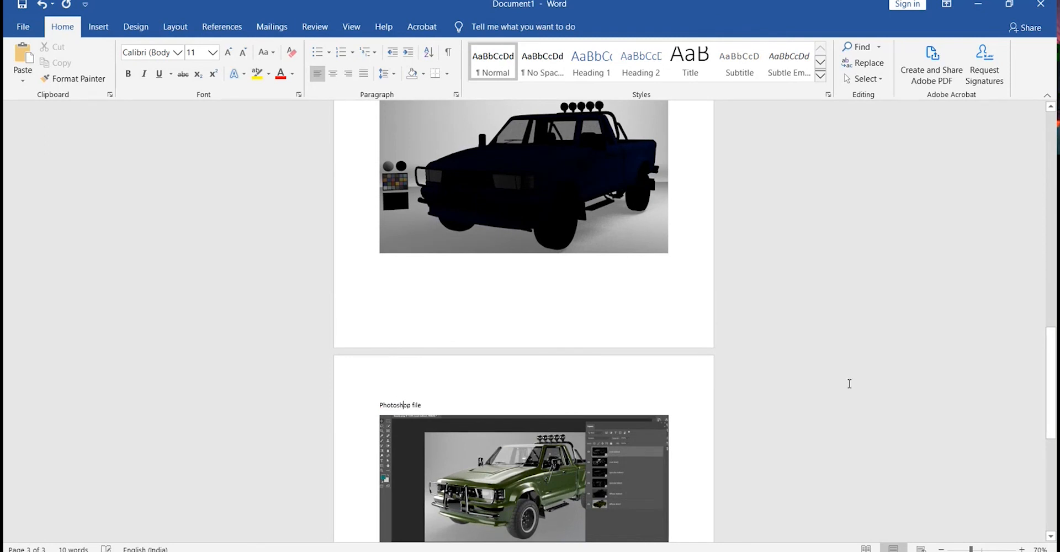
scroll(847, 379, "up", 10)
scroll(817, 379, "up", 13)
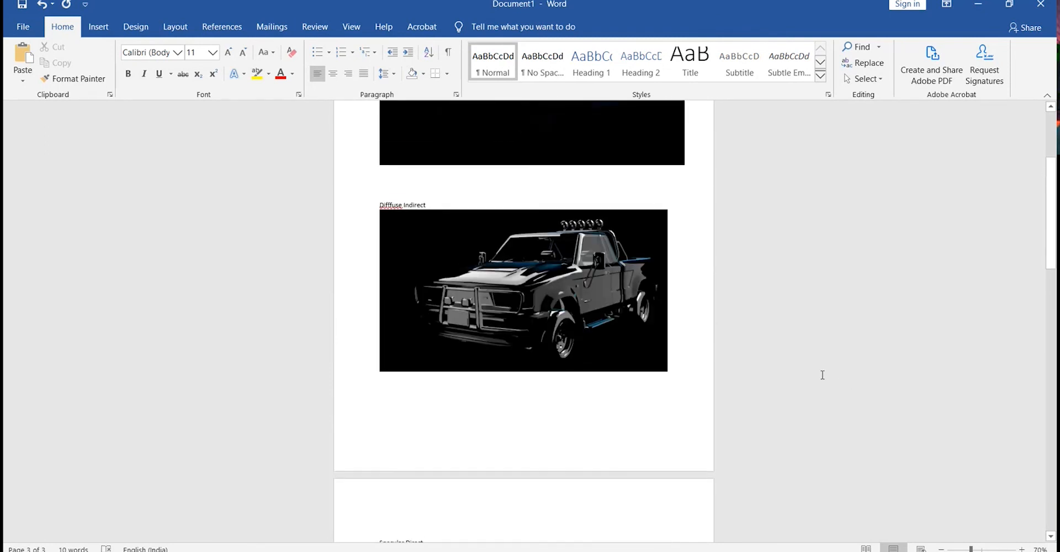
scroll(823, 375, "down", 15)
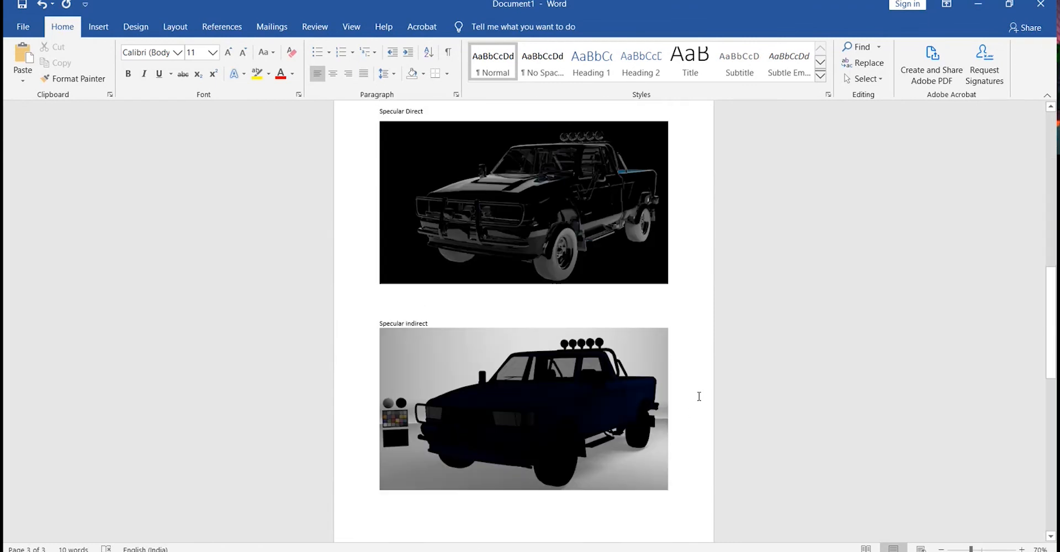
scroll(721, 366, "down", 13)
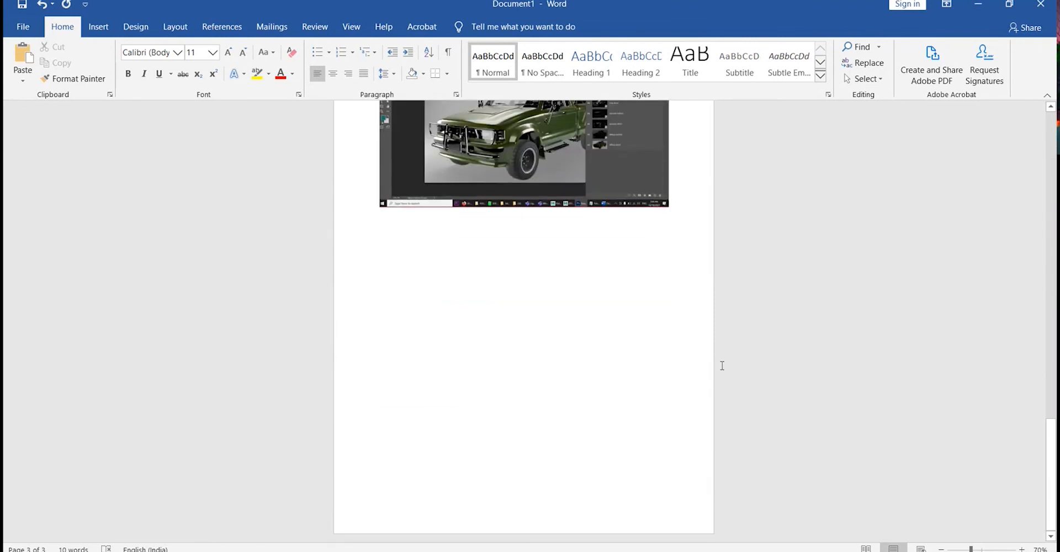
scroll(722, 366, "up", 6)
scroll(690, 364, "up", 3)
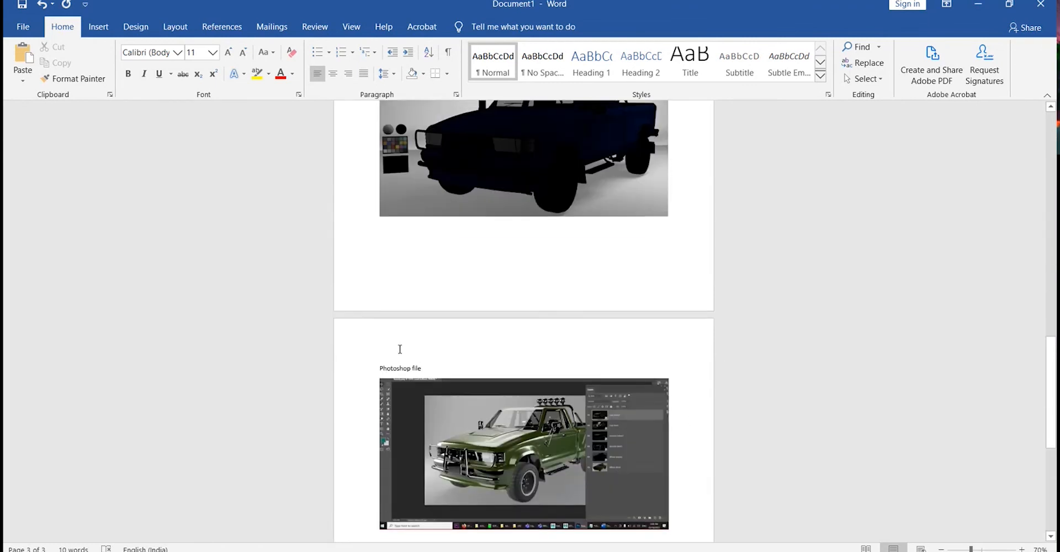
left_click(380, 368)
key("Return")
key("Return")
key("Return")
left_click(424, 363)
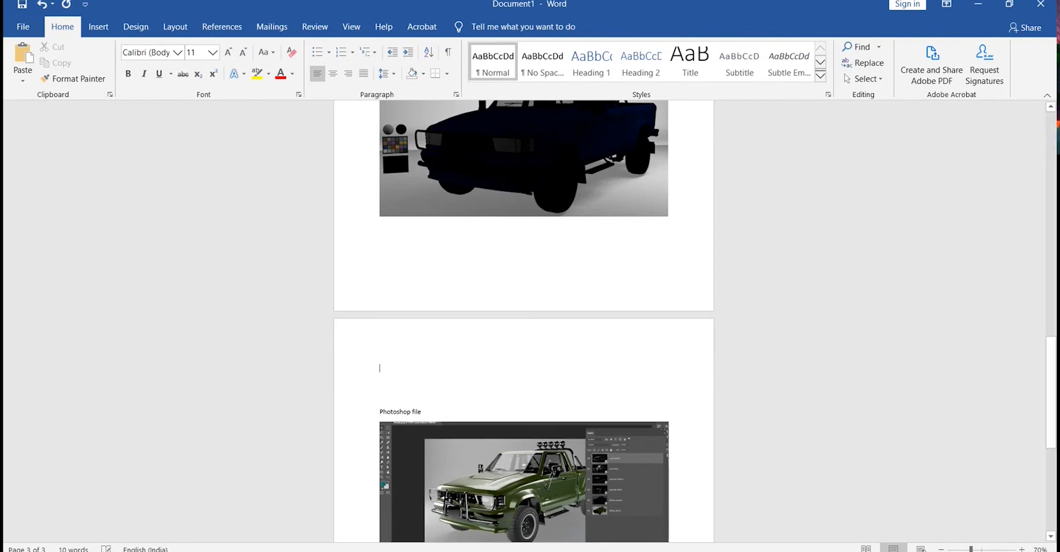
Insert coat direct.png and coat indirect.png from the LR2 images folder at the blank line.
key("alt+Tab")
left_click(842, 446)
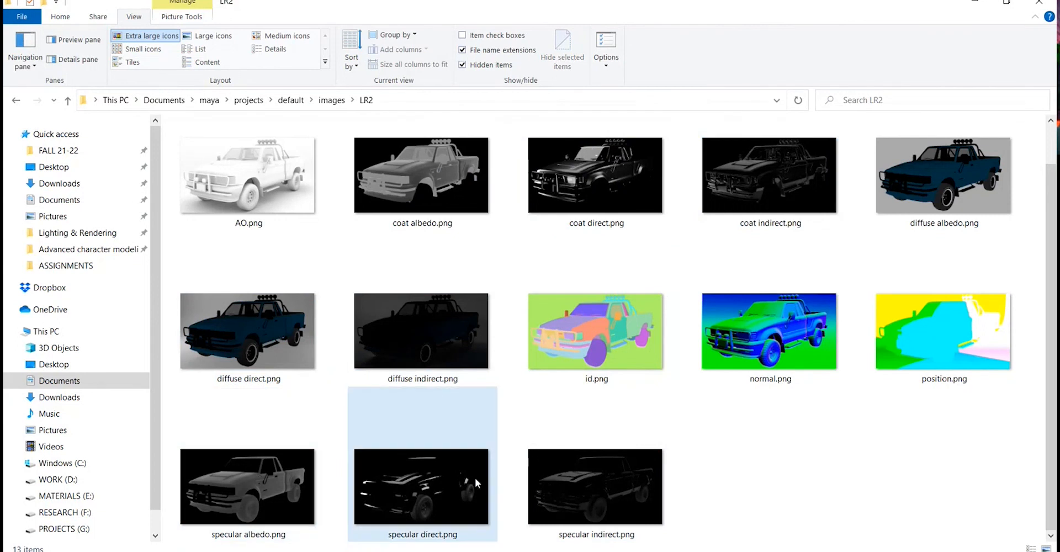
left_click(617, 182)
left_click(745, 204, "ctrl")
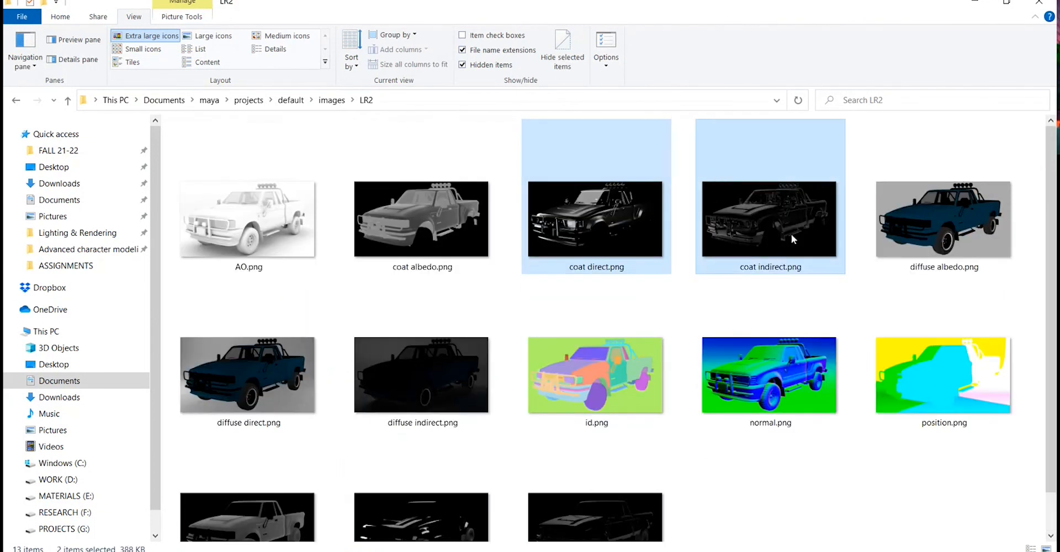
left_click_drag(791, 234, 825, 547)
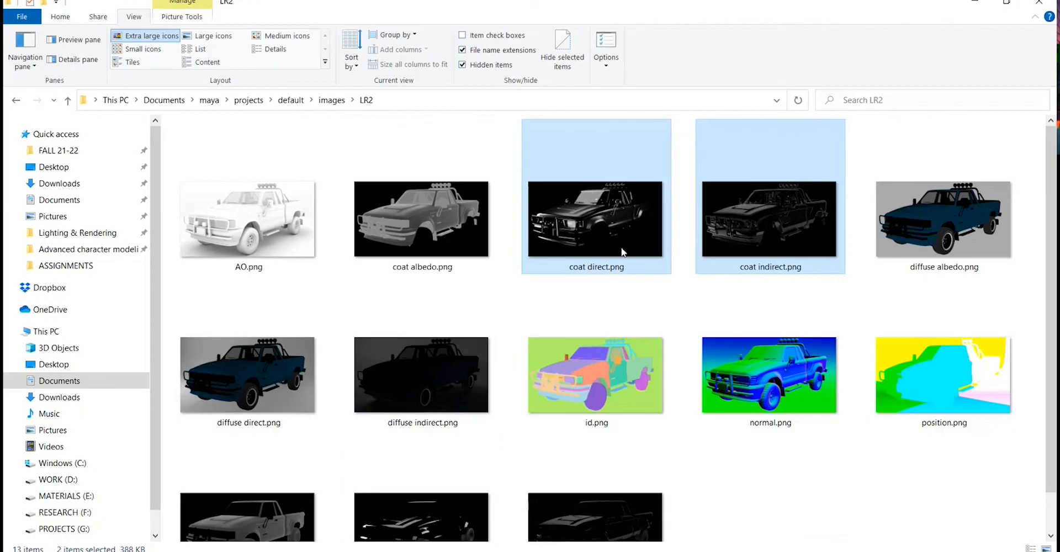
left_click_drag(825, 546, 426, 382)
Add the label "Coat direct" above the first coat pass picture.
scroll(450, 365, "up", 1)
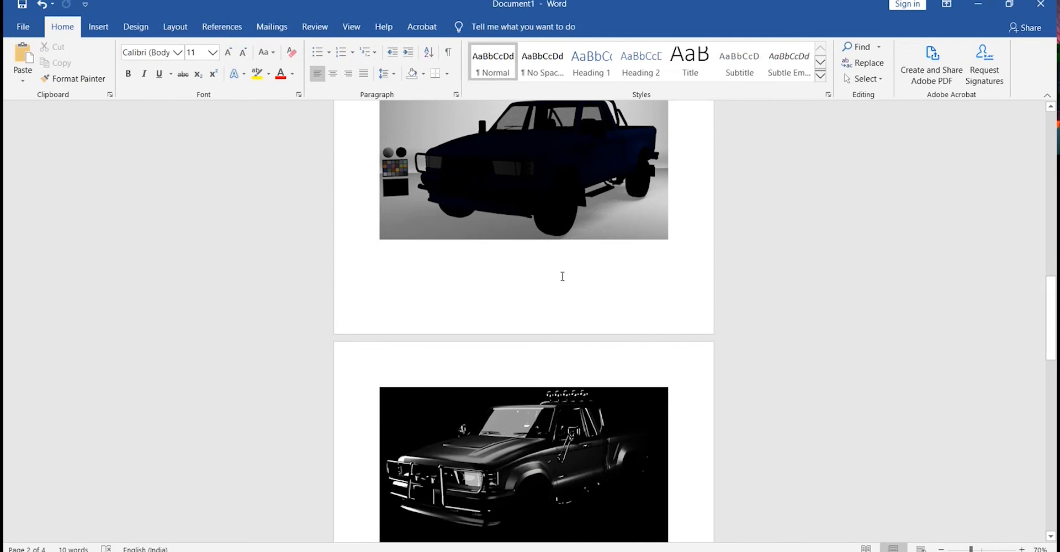
type("c")
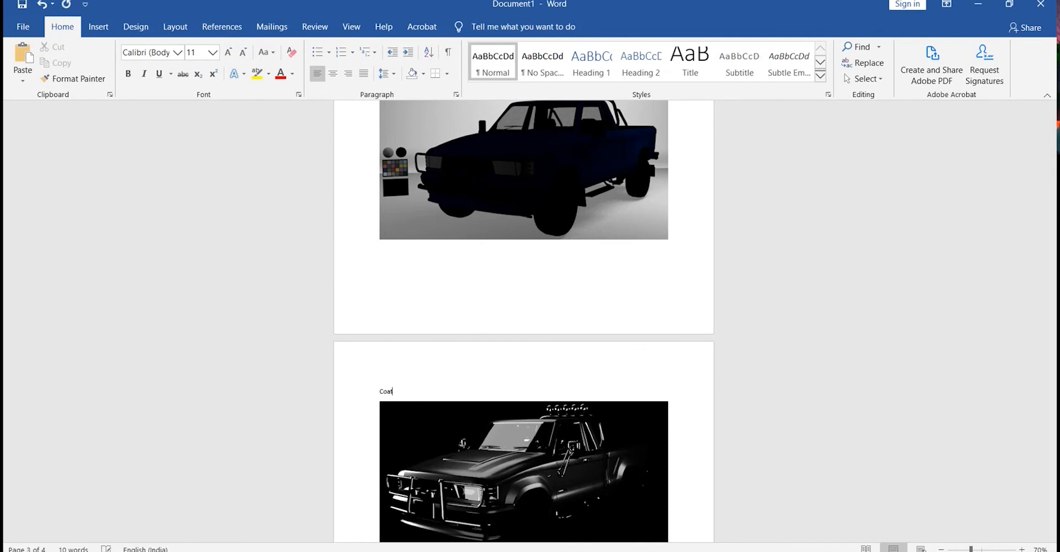
type("oat direct")
Separate the two coat pictures with blank lines and start the label "Coat Indir" above the second.
scroll(731, 328, "down", 3)
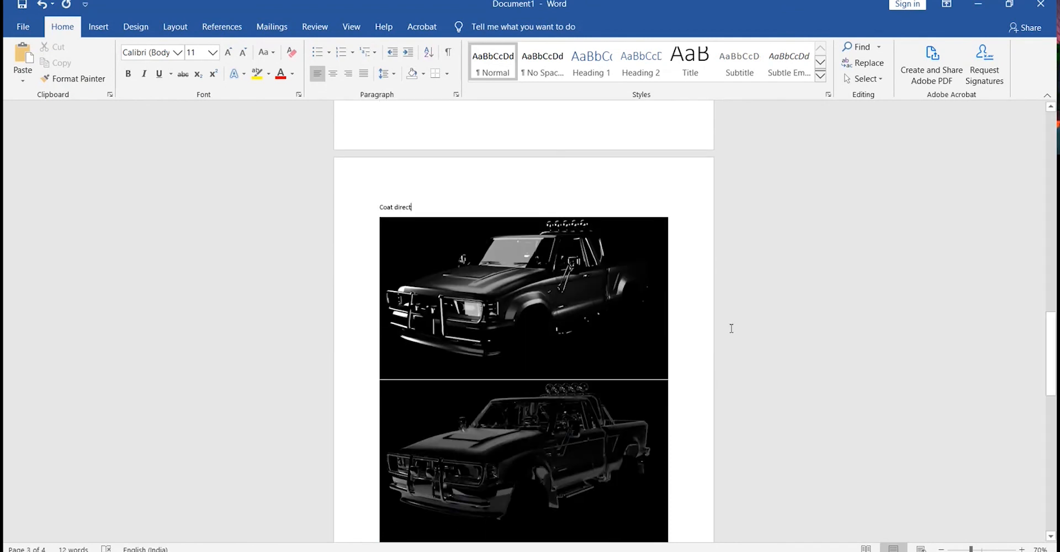
key("Return")
key("Return")
key("Return")
key("Return")
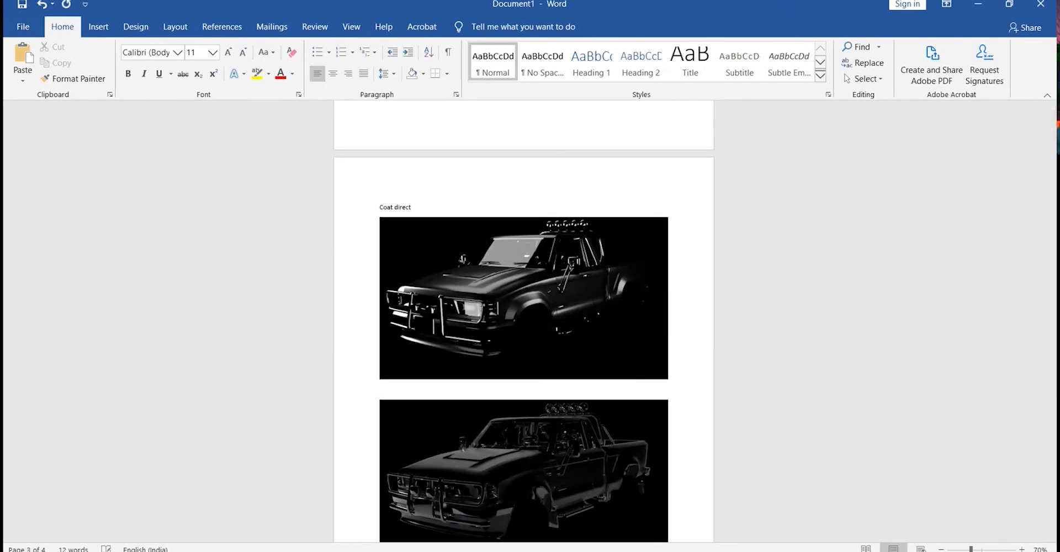
key("Up")
type("Coat Indir")
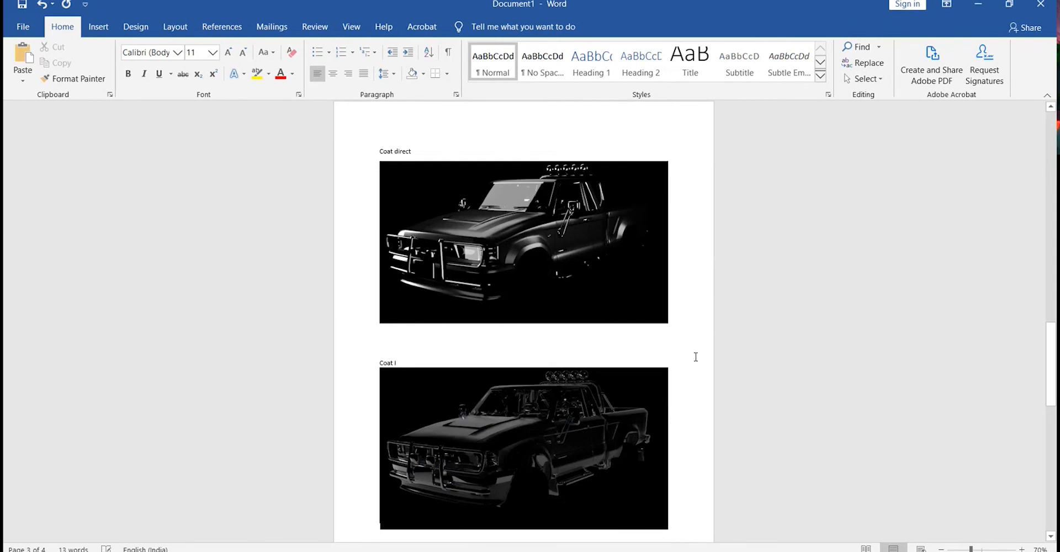
Push the Photoshop file label onto the next page above the Photoshop screenshot.
scroll(685, 358, "down", 6)
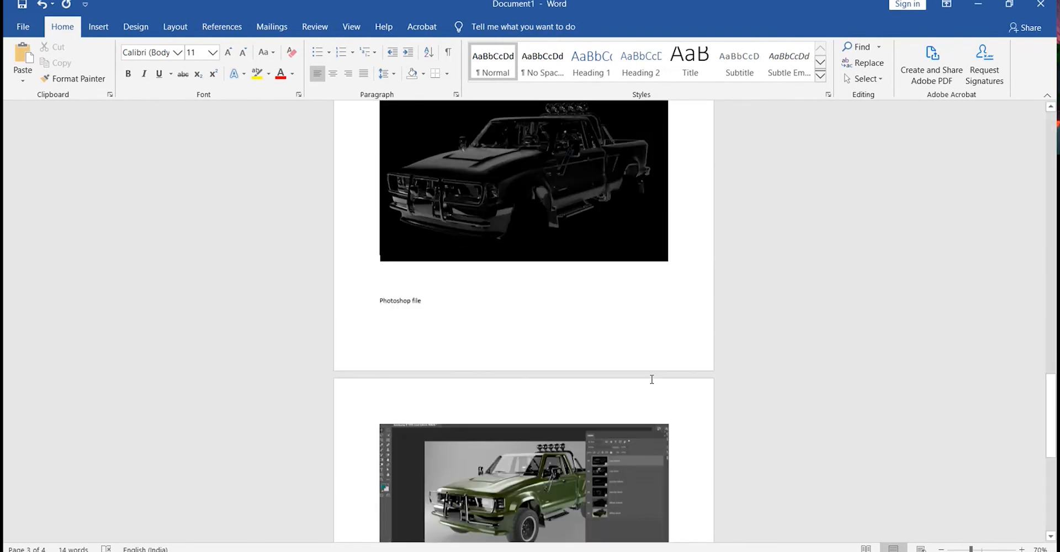
left_click(582, 325)
left_click(579, 315)
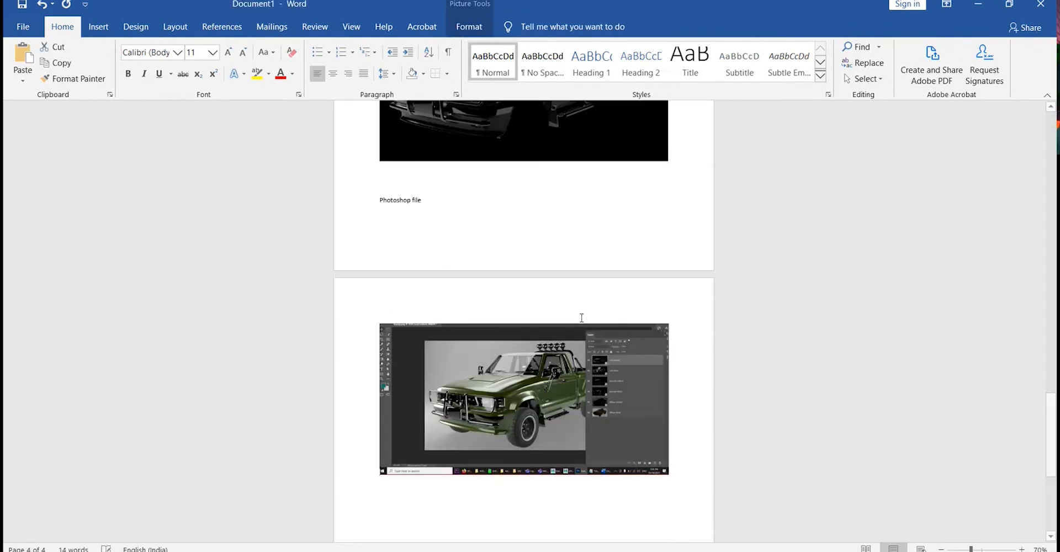
key("Return")
key("Return")
key("Return")
key("Return")
key("Return")
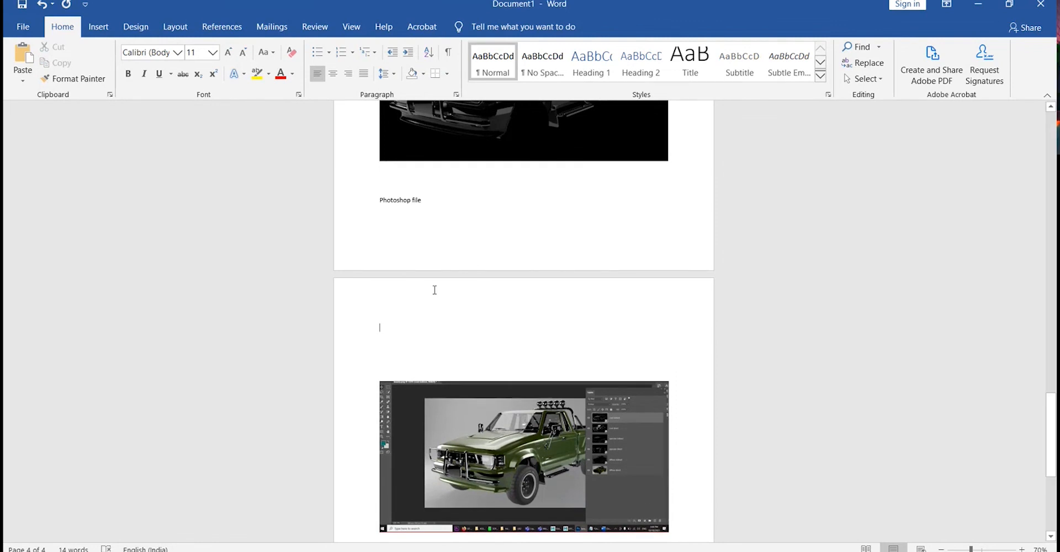
key("Up")
key("Up")
key("Return")
key("Return")
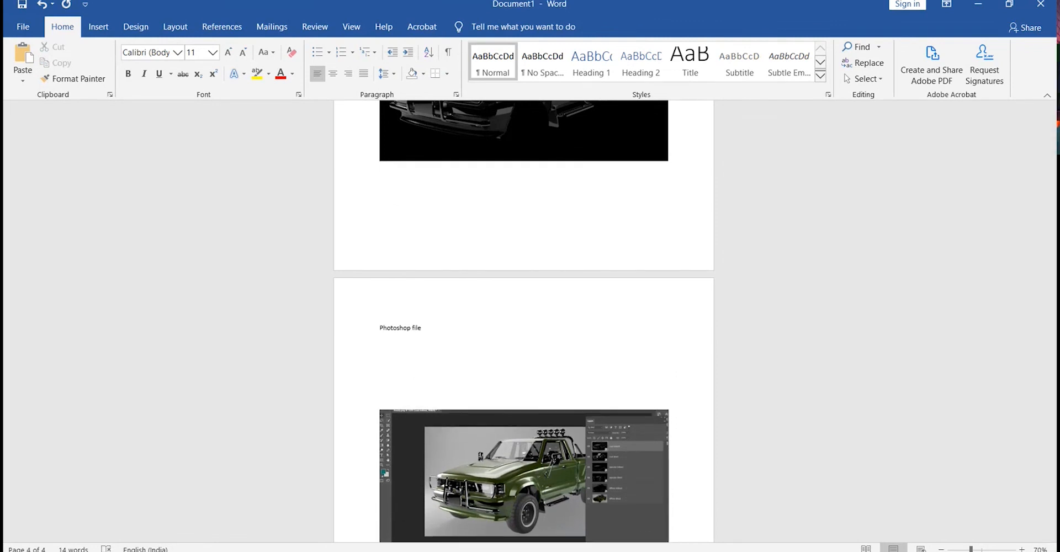
Remove the blank lines between the Photoshop file label and its screenshot.
left_click(441, 328)
key("Delete")
key("Delete")
key("Delete")
key("Delete")
key("Delete")
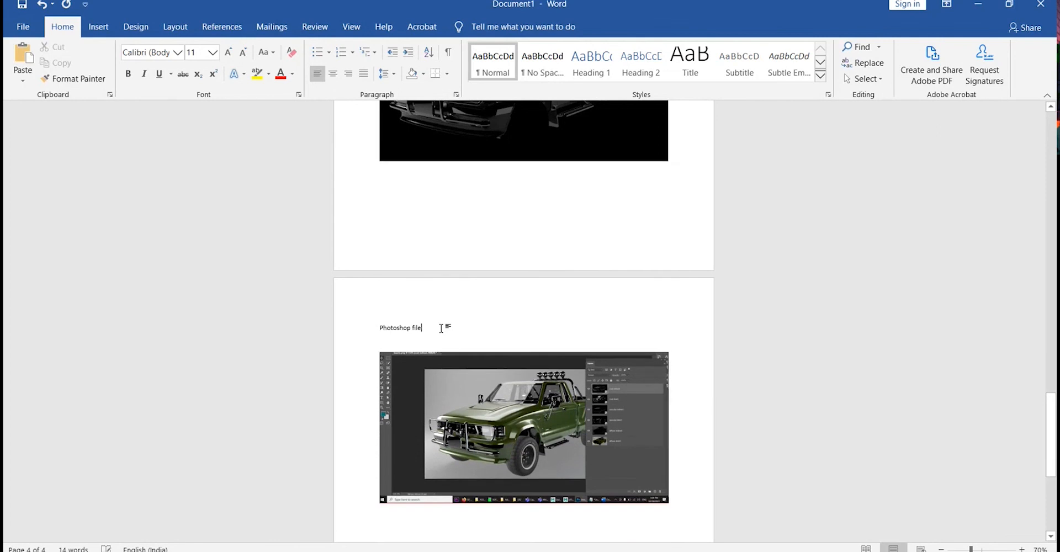
key("Delete")
Add the label "Final output" below the Photoshop screenshot.
scroll(444, 331, "down", 3)
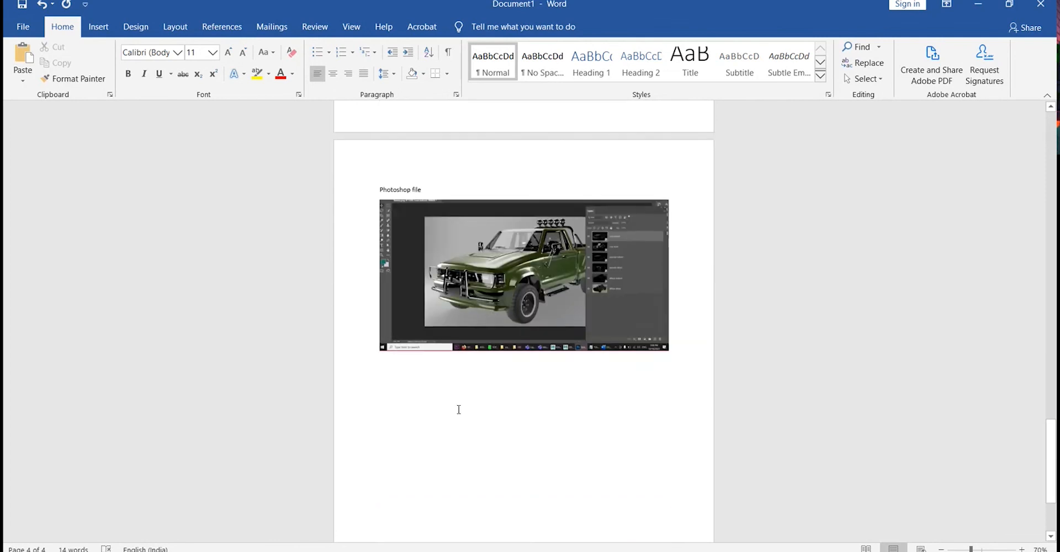
left_click(522, 351)
left_click(647, 357)
type("F")
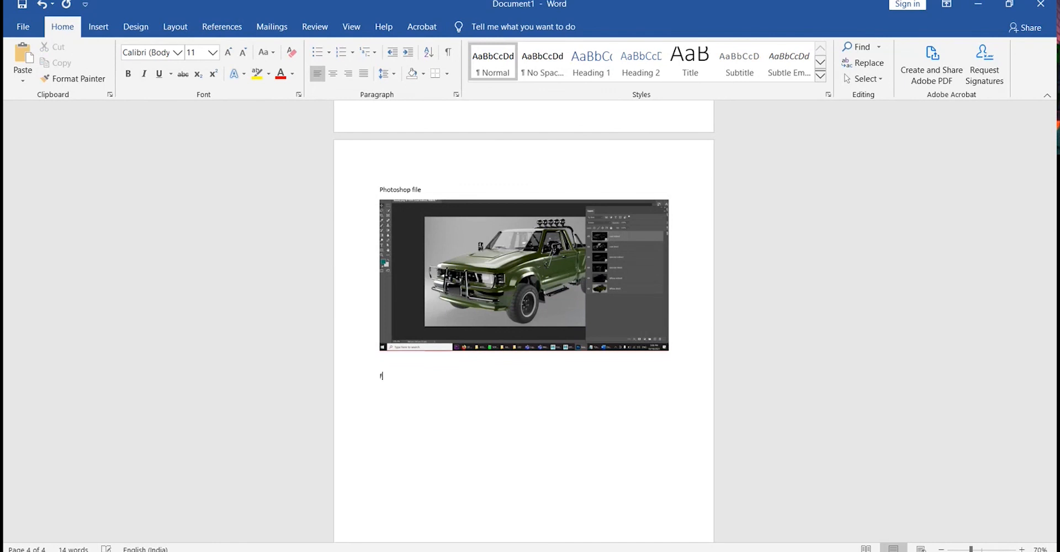
type("inal putput fil")
key("BackSpace")
key("BackSpace")
key("BackSpace")
key("BackSpace")
key("BackSpace")
key("BackSpace")
key("BackSpace")
key("BackSpace")
key("BackSpace")
key("BackSpace")
type("output")
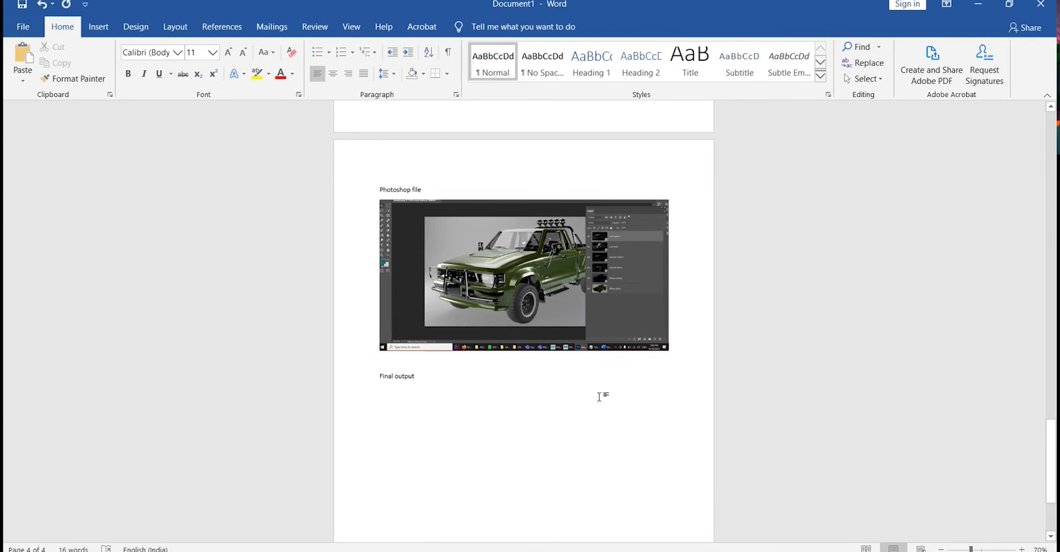
Insert the word "composited" into the Final output label.
scroll(598, 395, "up", 5)
left_click(300, 380)
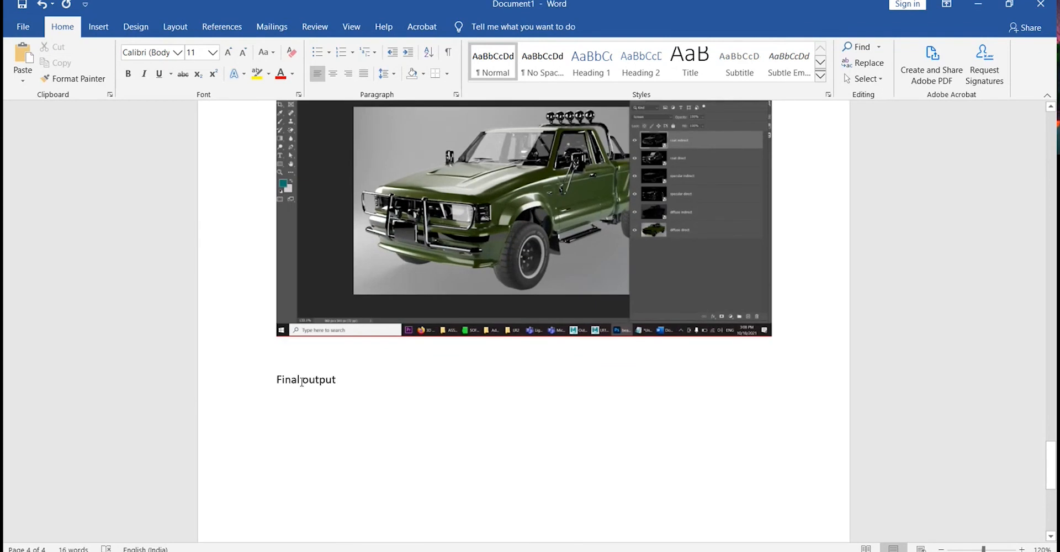
type("vompodyr")
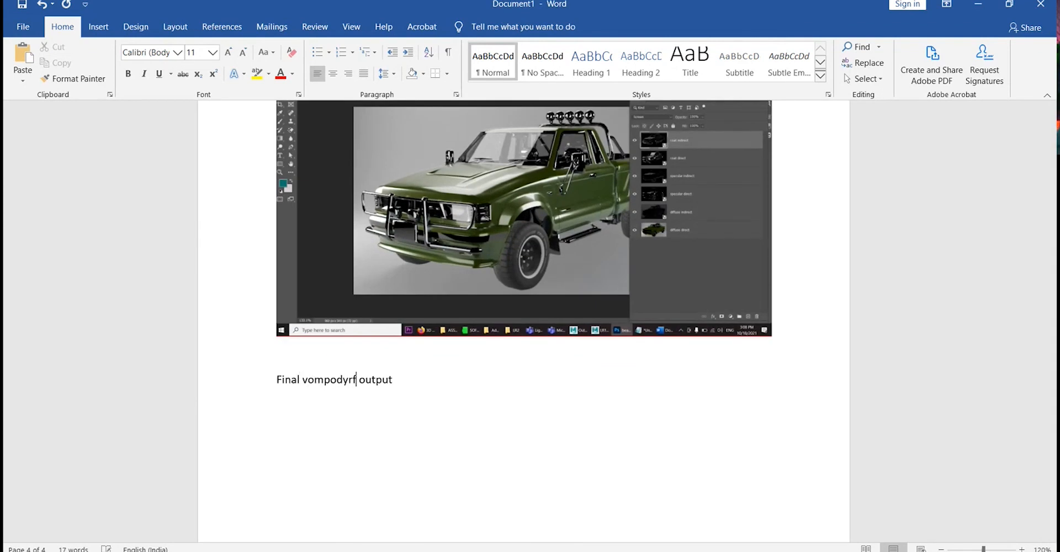
key("ctrl+BackSpace")
type("comfpo")
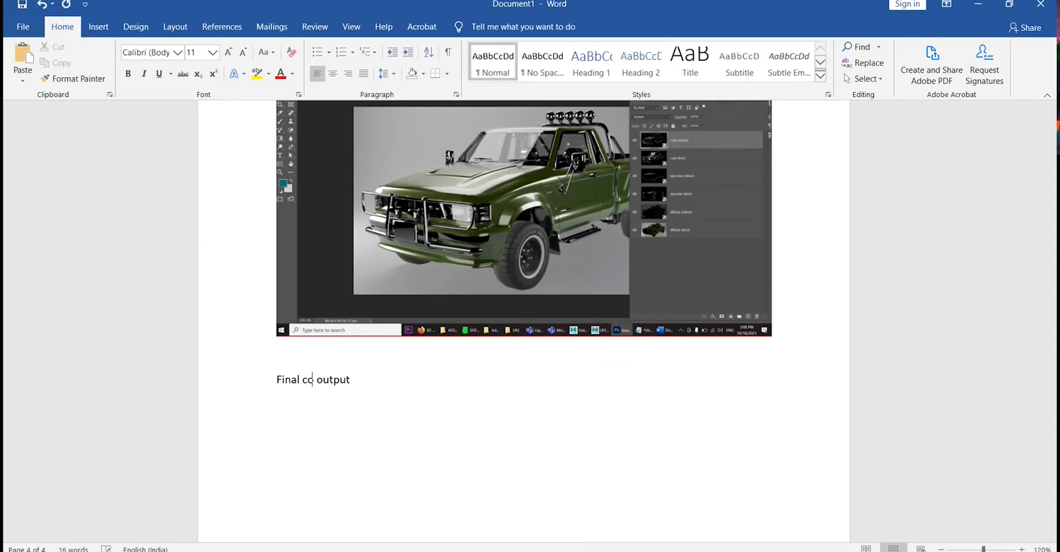
key("BackSpace")
key("BackSpace")
key("BackSpace")
type("posited")
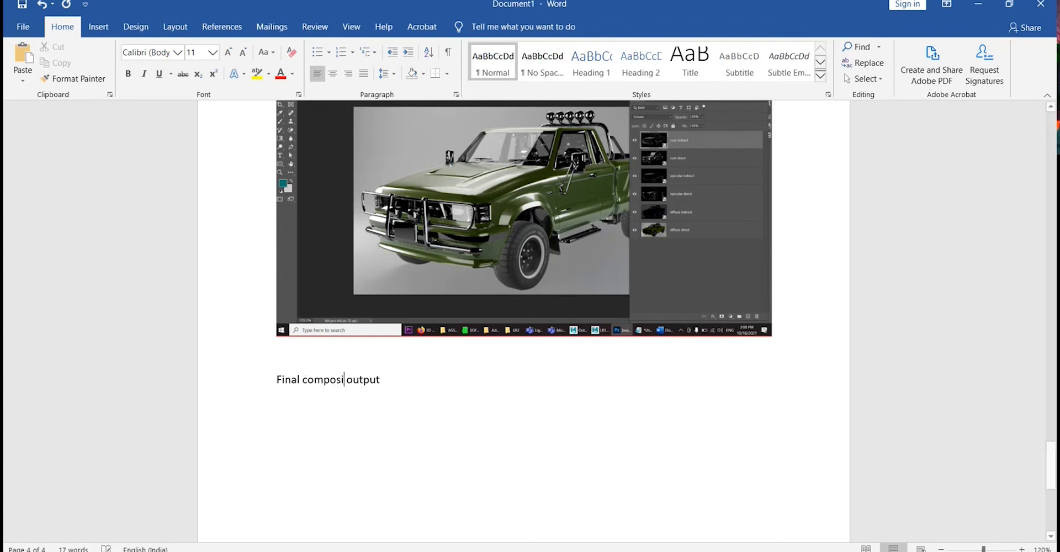
Replace "output" with "image" in the label.
key("Right")
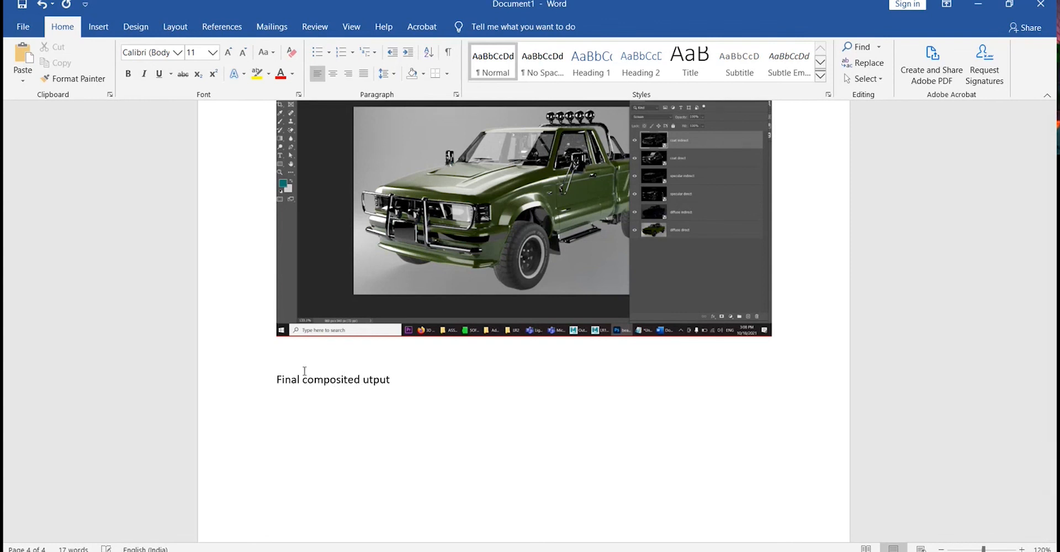
key("Delete")
key("Delete")
key("Delete")
key("Delete")
key("Delete")
key("Delete")
type("image")
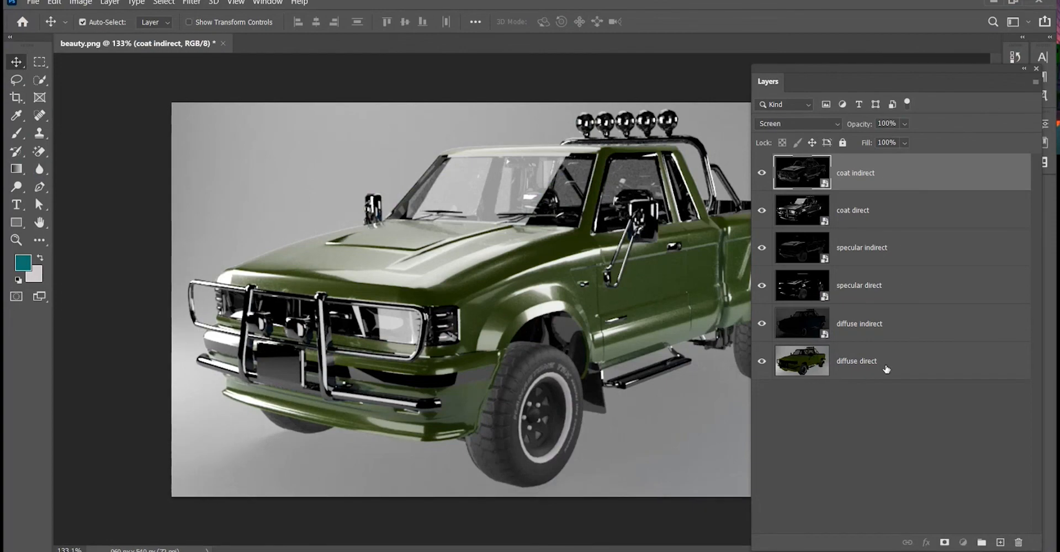
Recolour the diffuse direct layer's paint to maroon with Hue/Saturation, setting hue to -92 and saturation to +52.
left_click(886, 368)
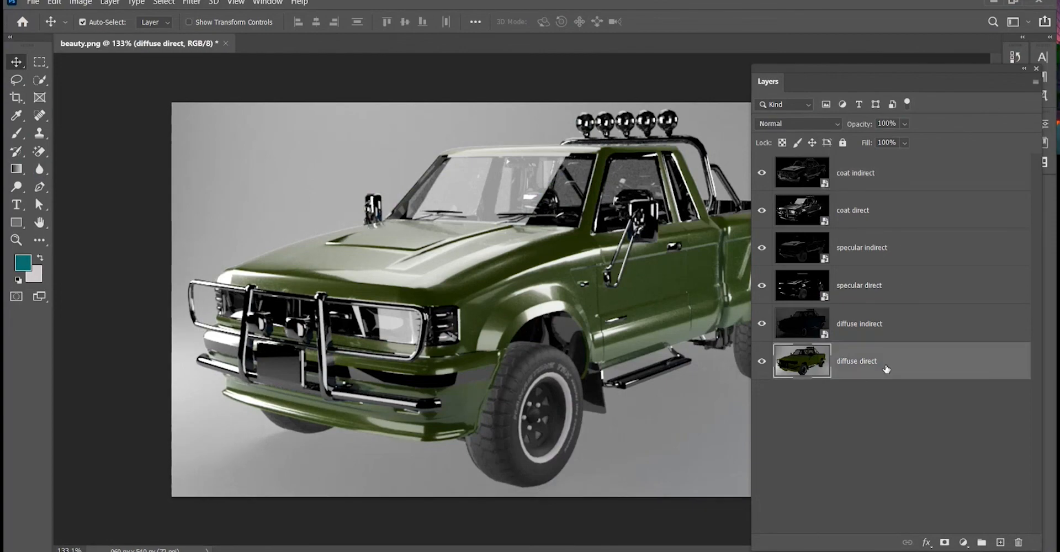
key("ctrl+u")
left_click_drag(897, 180, 944, 169)
left_click_drag(807, 177, 820, 178)
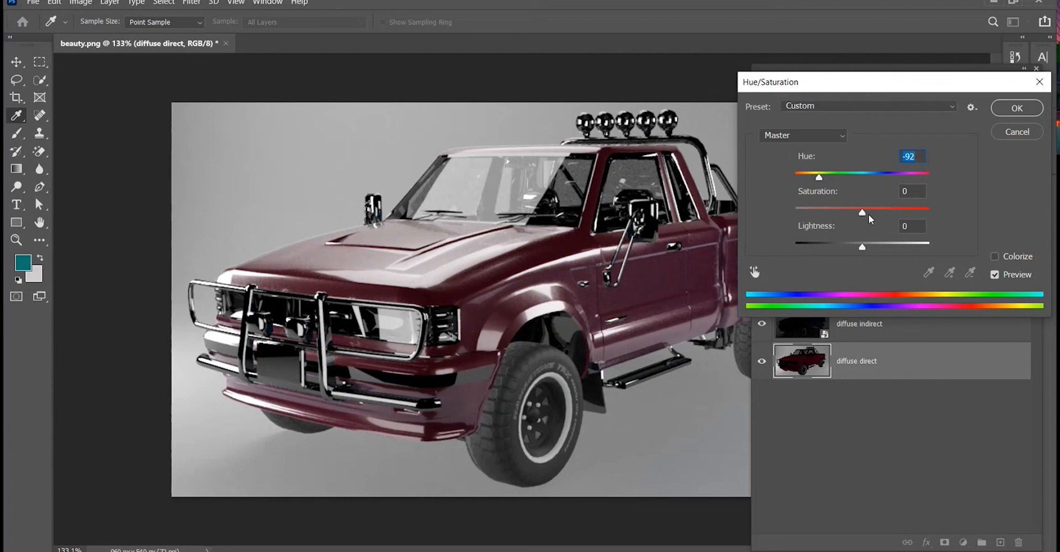
mouse_move(862, 219)
left_mouse_down()
mouse_move(926, 212)
mouse_move(797, 211)
mouse_move(874, 211)
mouse_move(866, 212)
left_mouse_up()
mouse_move(861, 247)
left_mouse_down()
mouse_move(888, 247)
mouse_move(826, 246)
mouse_move(849, 251)
left_mouse_up()
left_click_drag(876, 213, 898, 213)
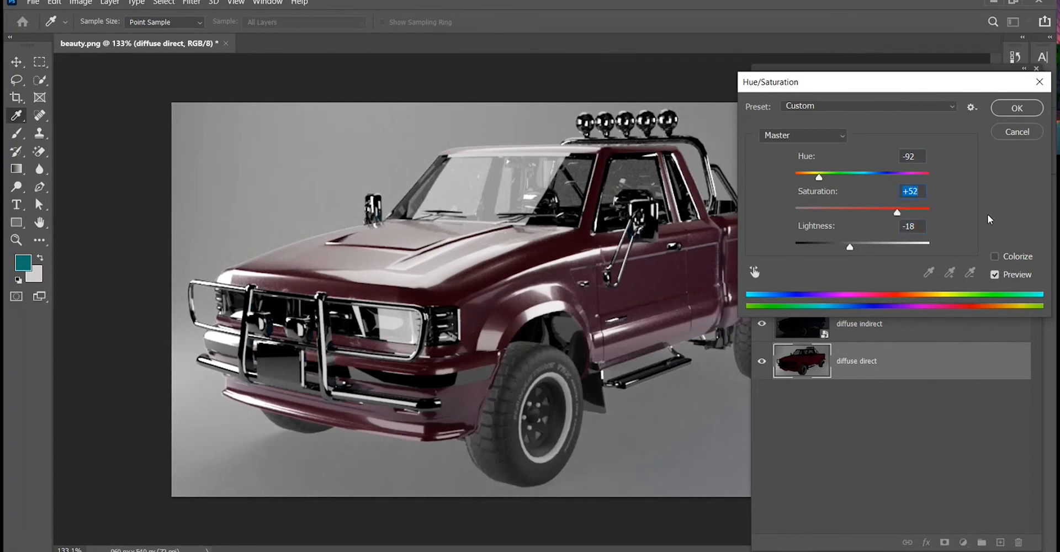
mouse_move(850, 248)
left_mouse_down()
mouse_move(875, 248)
mouse_move(865, 250)
left_mouse_up()
left_click(1017, 108)
key("v")
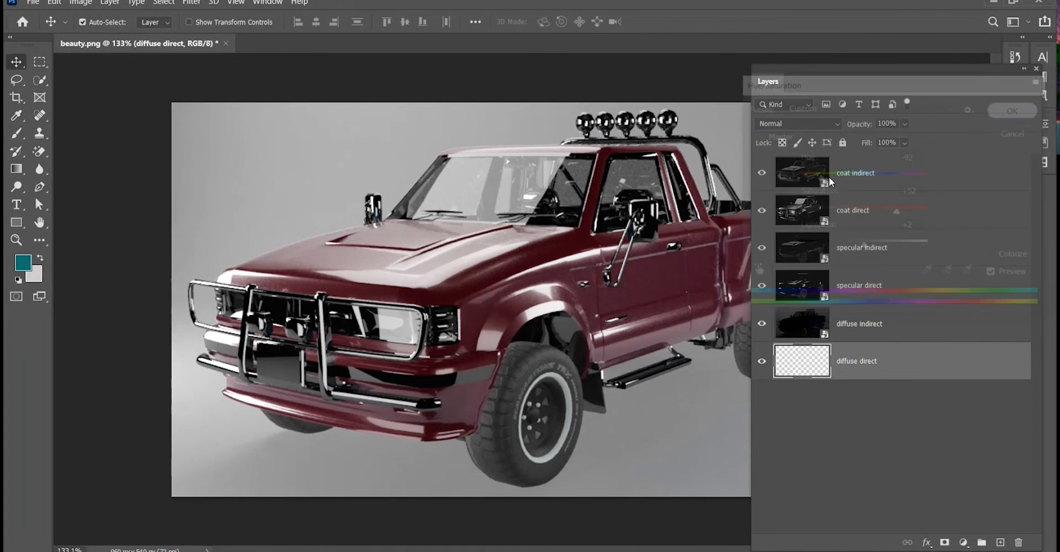
scroll(657, 253, "down", 4)
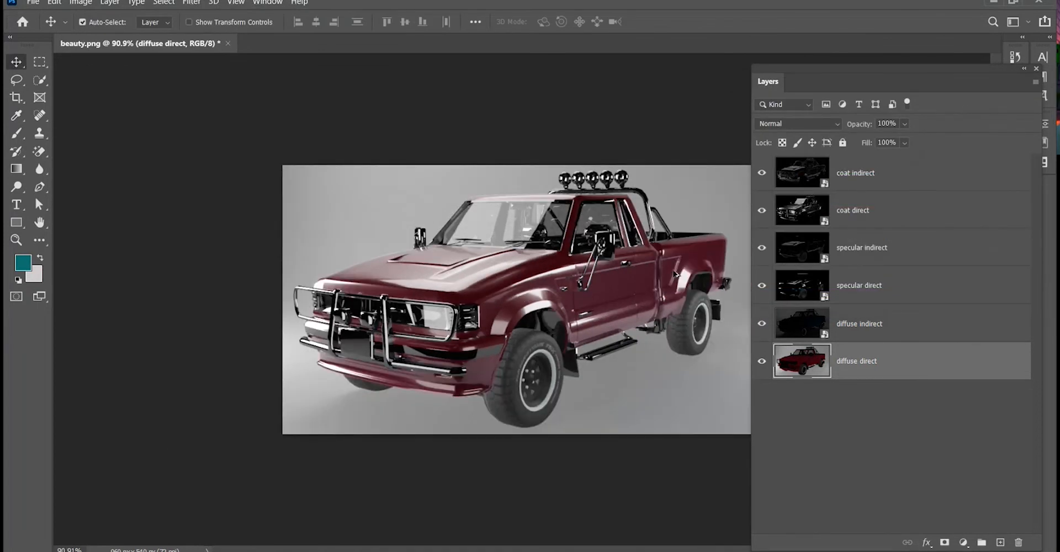
scroll(515, 221, "up", 3)
scroll(514, 208, "down", 4)
key("ctrl+1")
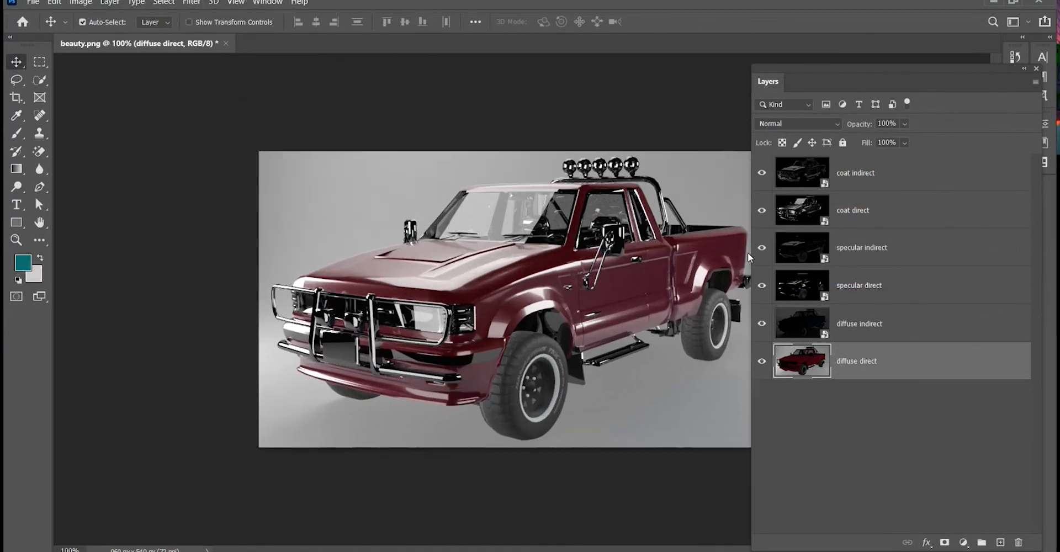
left_click(47, 2)
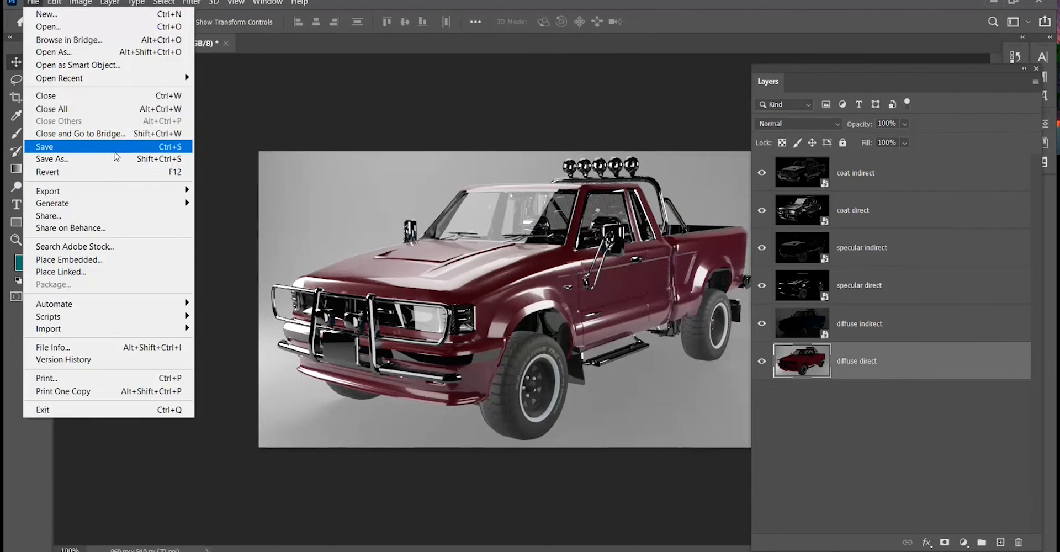
left_click(514, 92)
left_click_drag(833, 72, 897, 81)
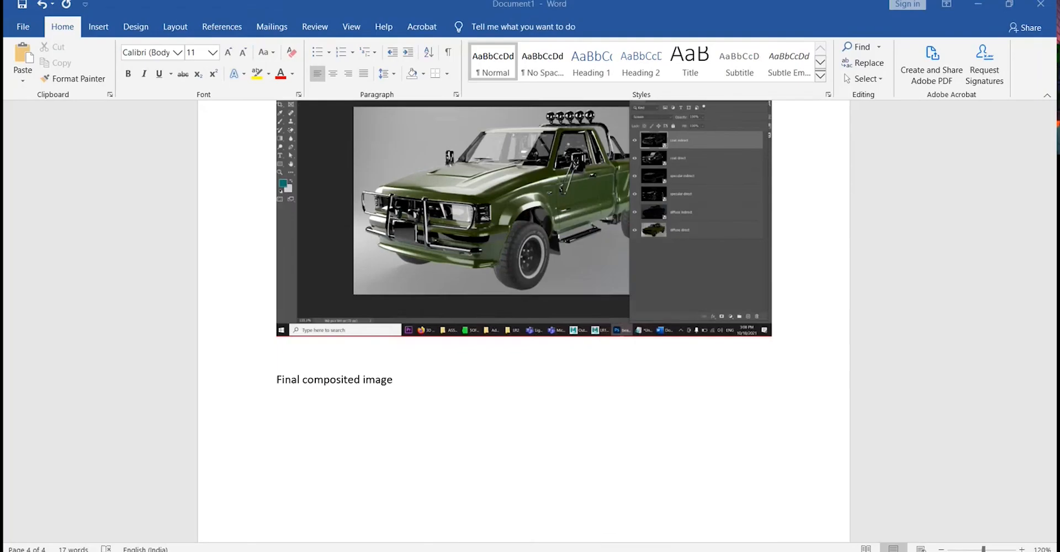
Start a new line below the "Final composited image" label.
scroll(709, 481, "down", 15)
scroll(676, 423, "down", 4)
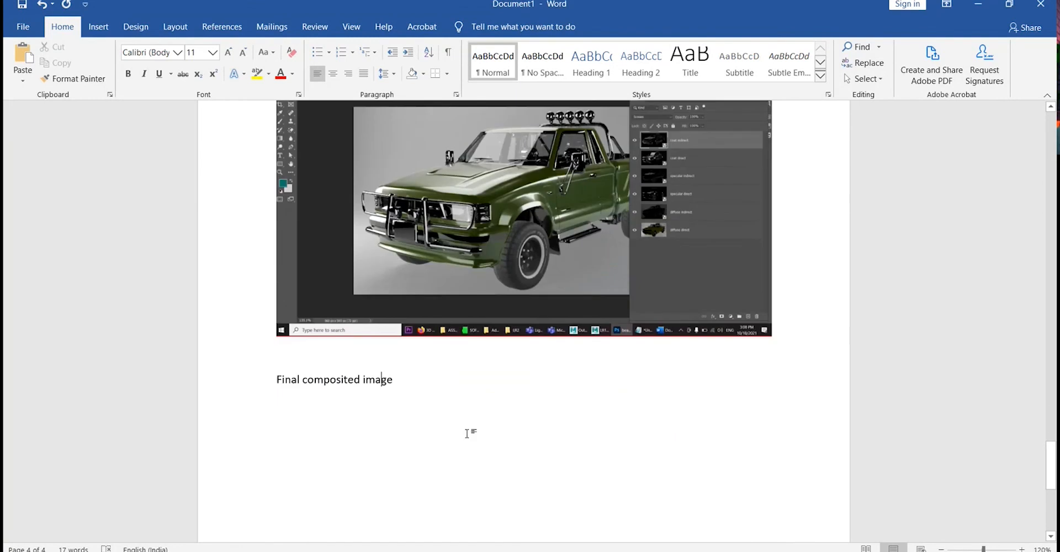
key("Return")
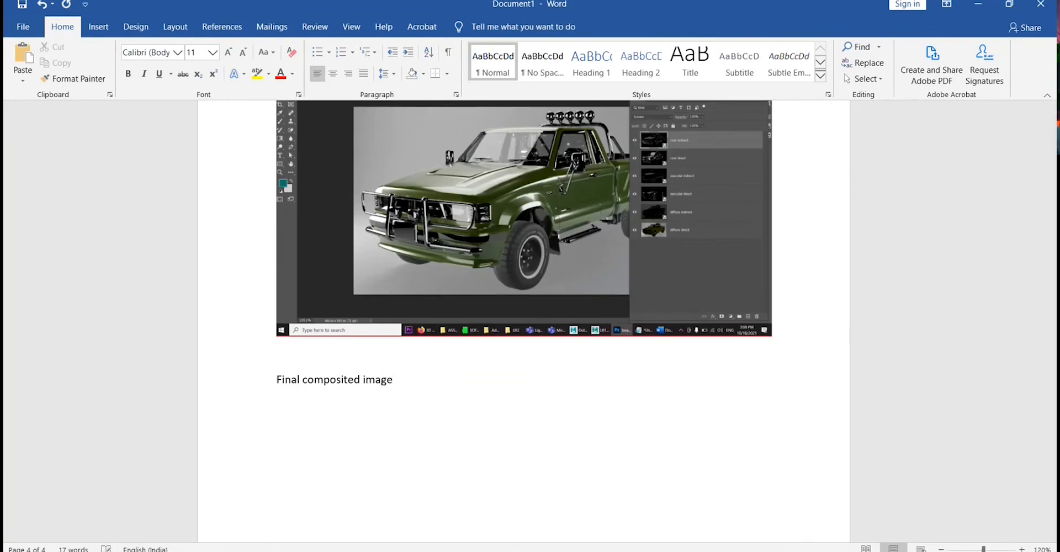
Capture a screenshot of the recoloured truck image in Photoshop and paste it below the Final composited image label.
key("super")
key("super")
left_click(747, 551)
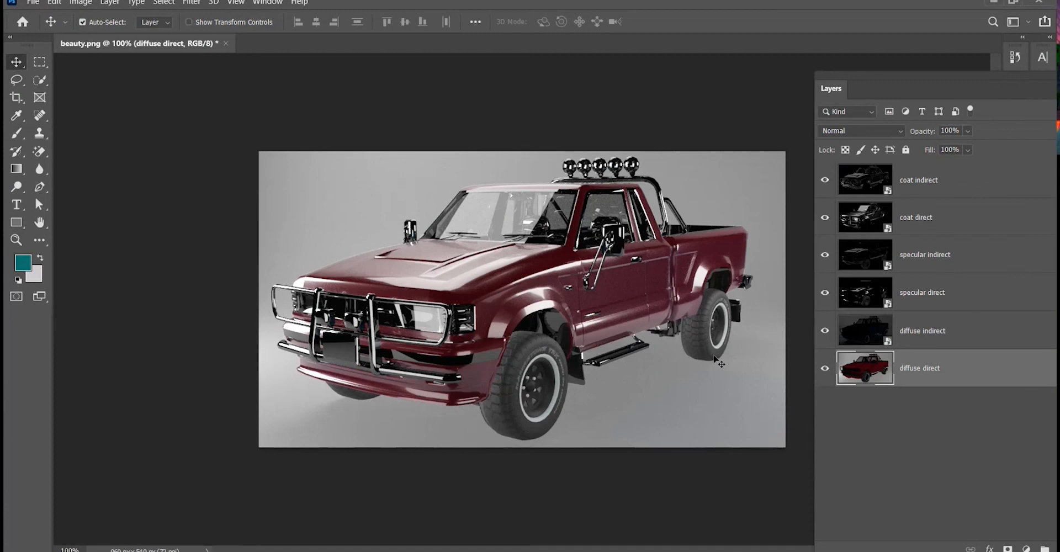
key("super+shift+s")
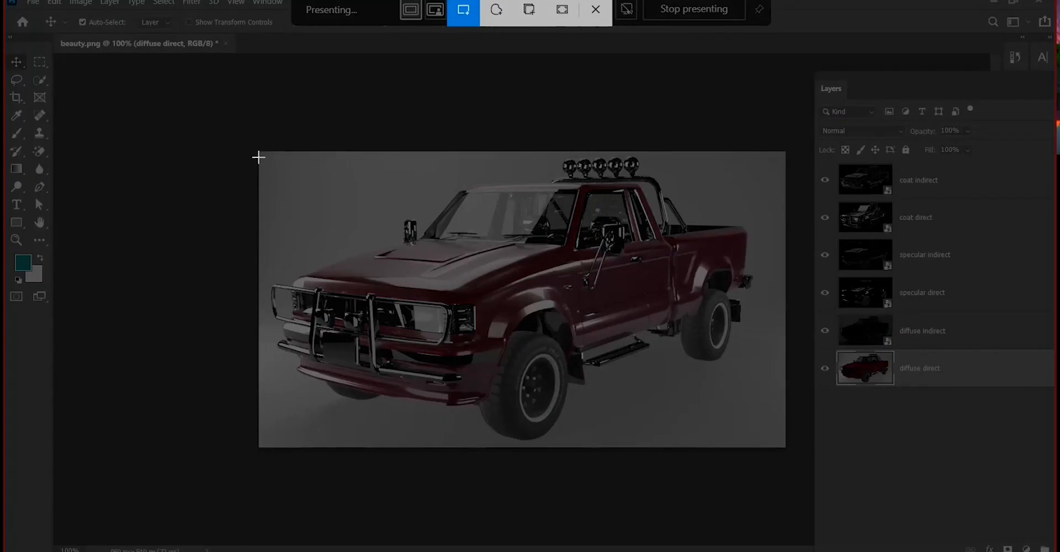
left_click_drag(258, 155, 785, 446)
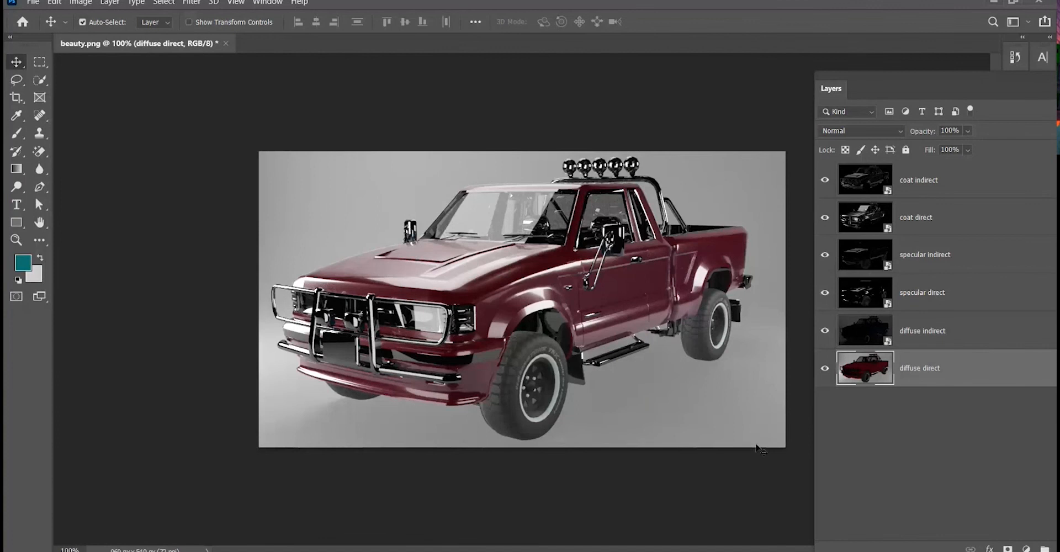
key("alt+Tab")
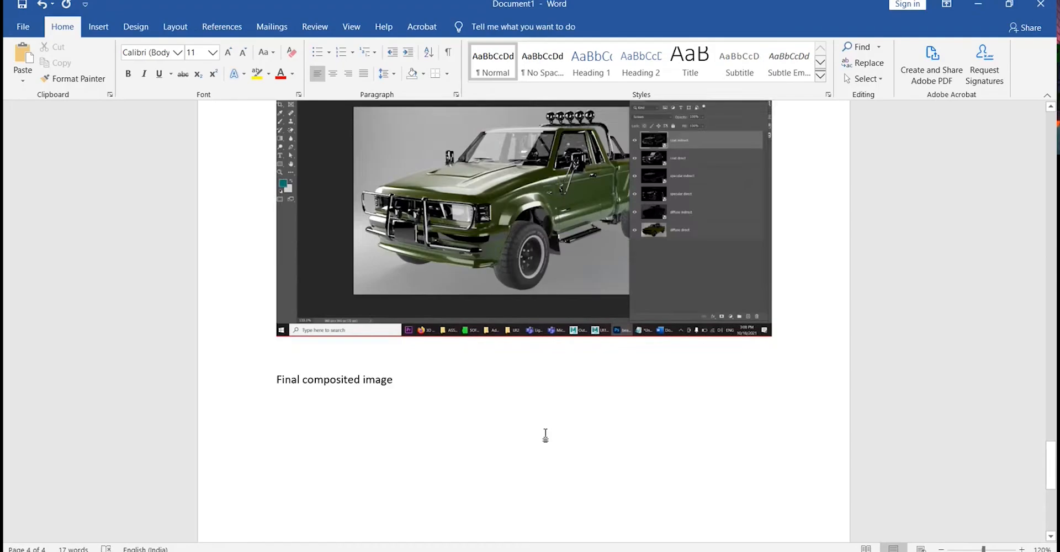
key("ctrl+v")
Scroll and zoom through the document to review the labels and pasted images.
scroll(611, 449, "up", 3)
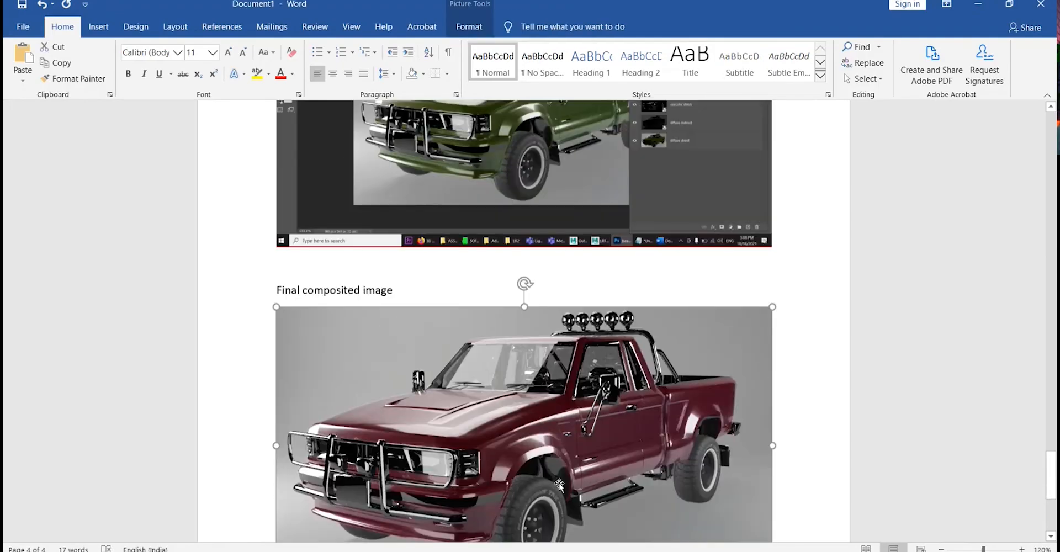
scroll(706, 386, "down", 5)
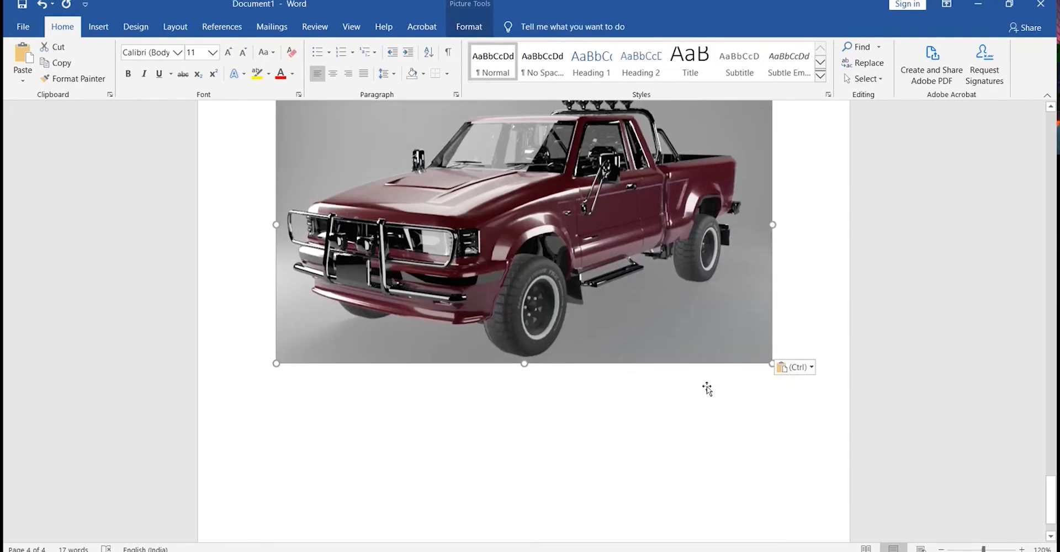
left_click(707, 389)
scroll(707, 390, "up", 3)
scroll(575, 350, "down", 4)
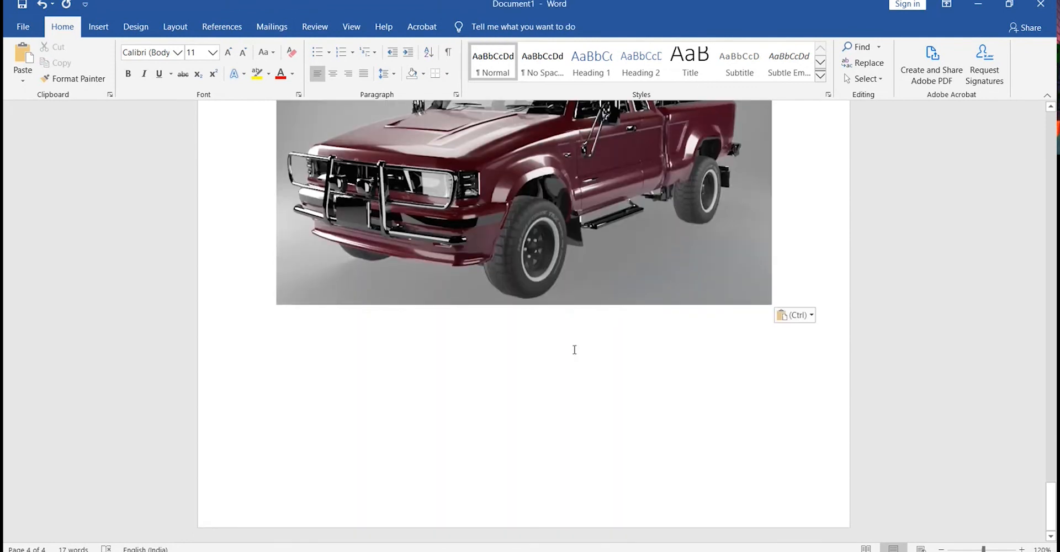
scroll(575, 350, "up", 5)
scroll(754, 426, "down", 3)
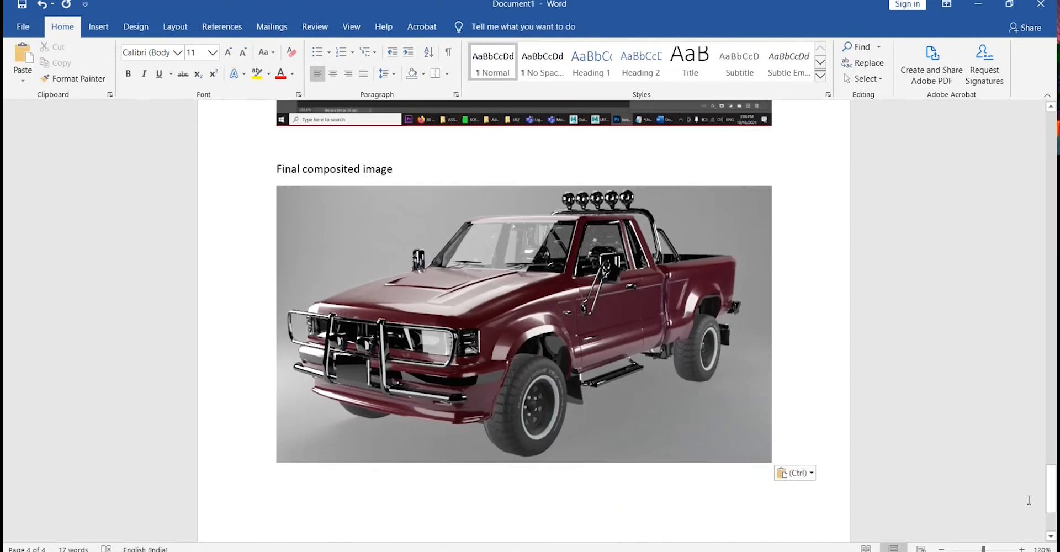
left_click_drag(1052, 499, 1028, 470)
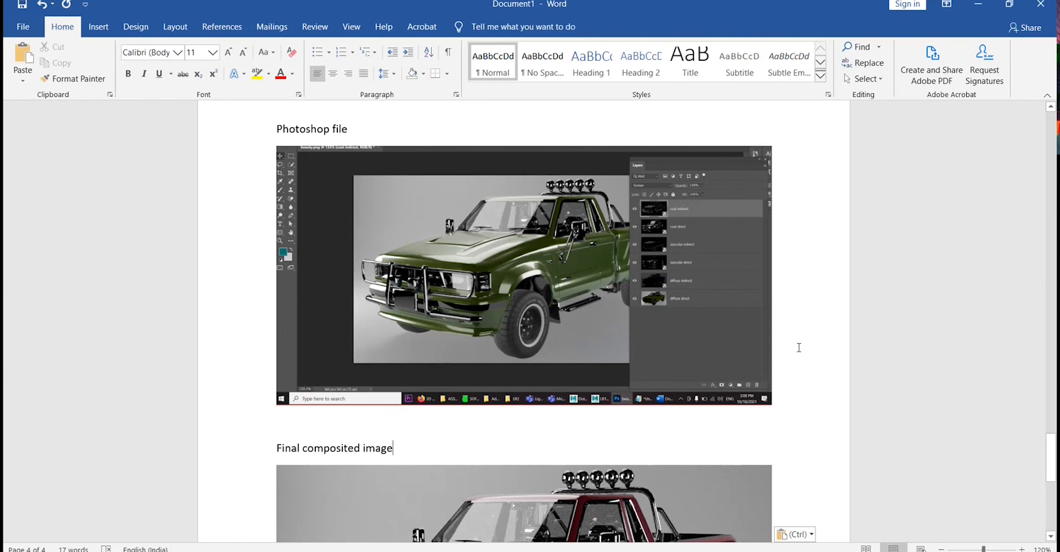
scroll(799, 347, "down", 8)
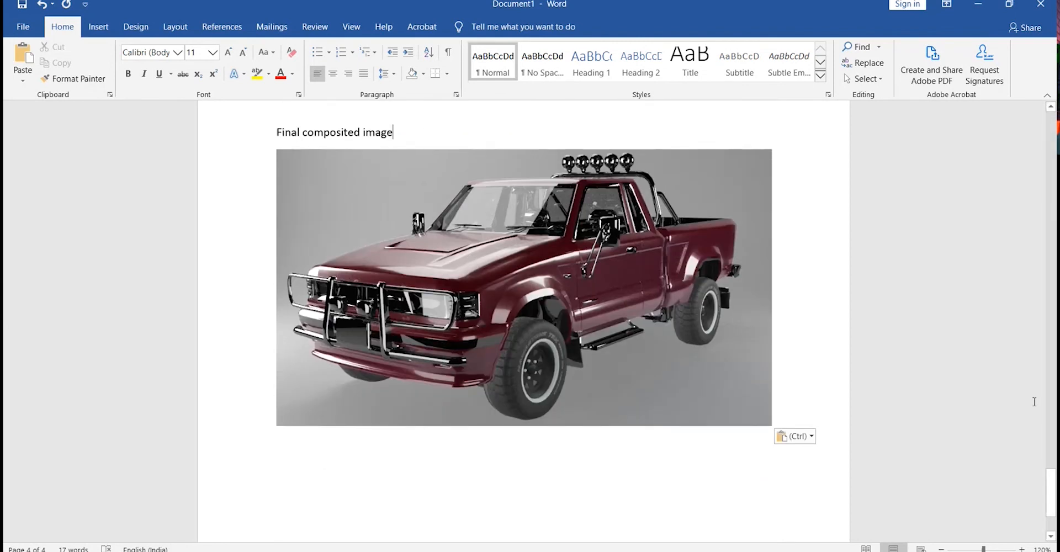
left_click_drag(1050, 492, 1026, 489)
scroll(106, 382, "down", 10, "ctrl")
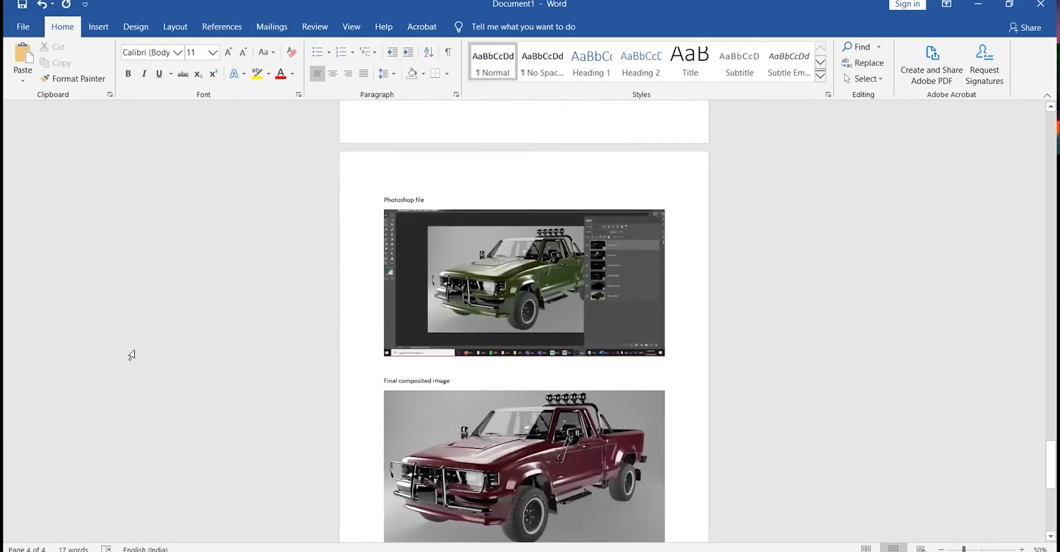
scroll(497, 298, "up", 8, "ctrl")
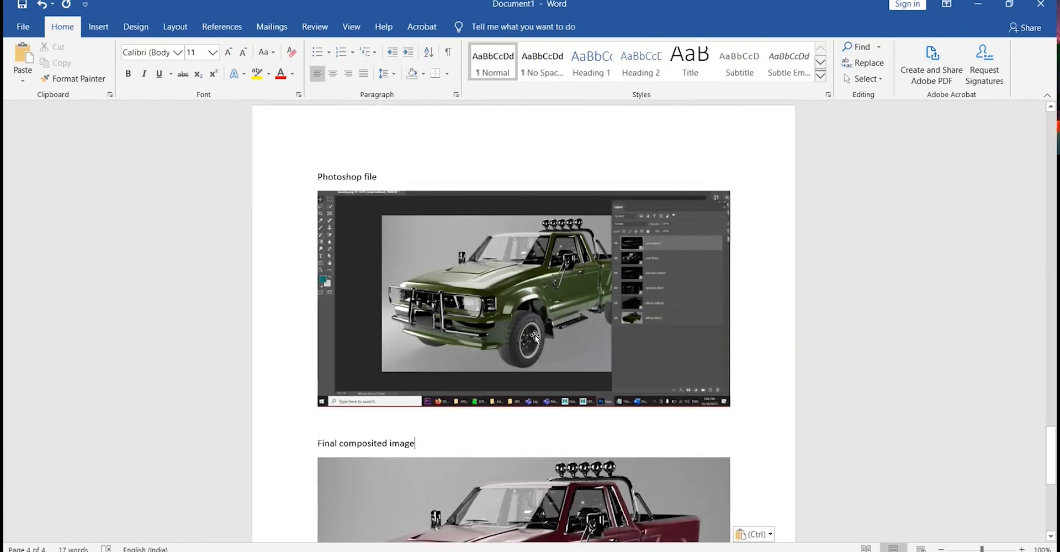
scroll(535, 336, "down", 4)
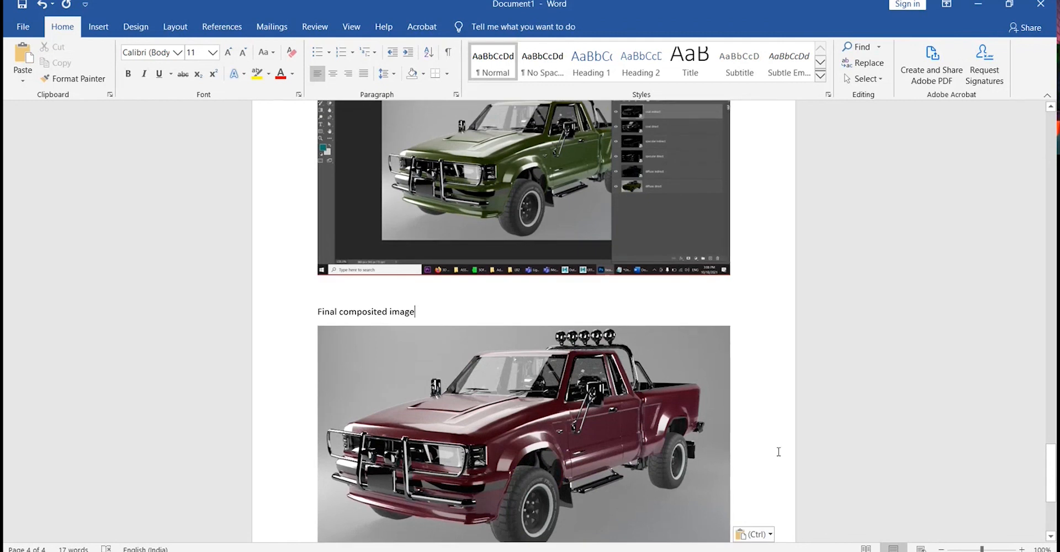
scroll(779, 450, "up", 1)
scroll(857, 399, "down", 1)
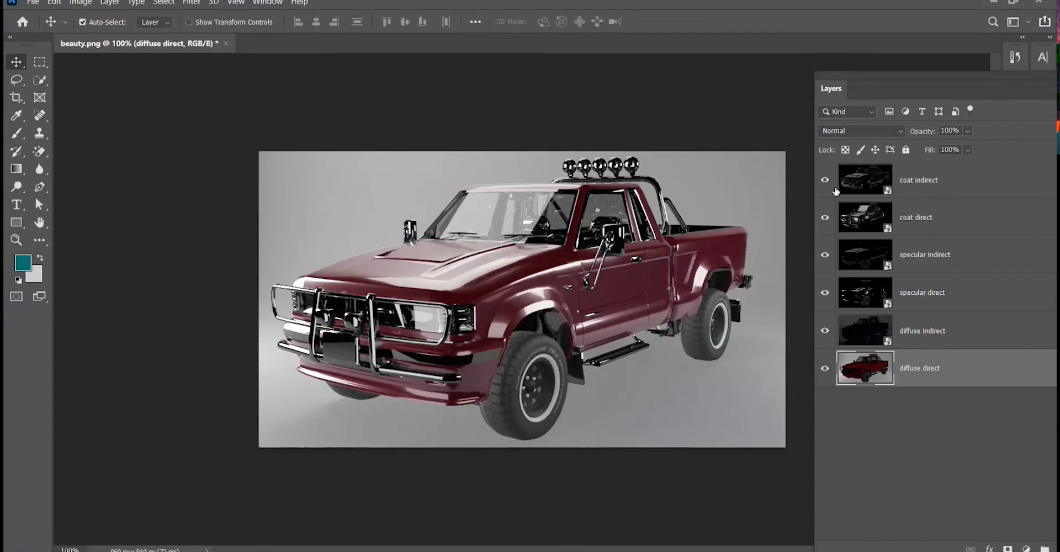
Hide all the pass layers in the Photoshop file.
left_click_drag(825, 180, 825, 337)
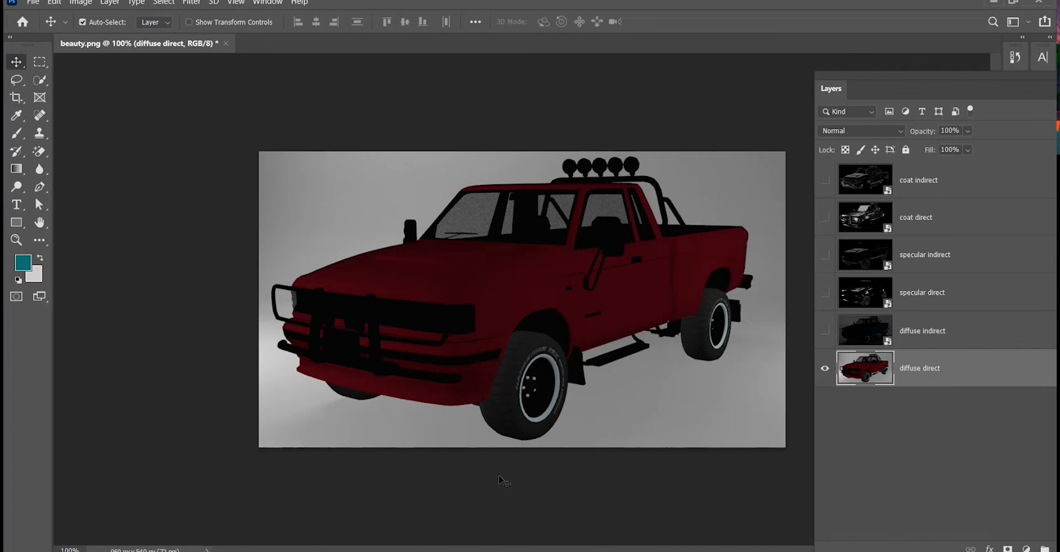
left_click(825, 369)
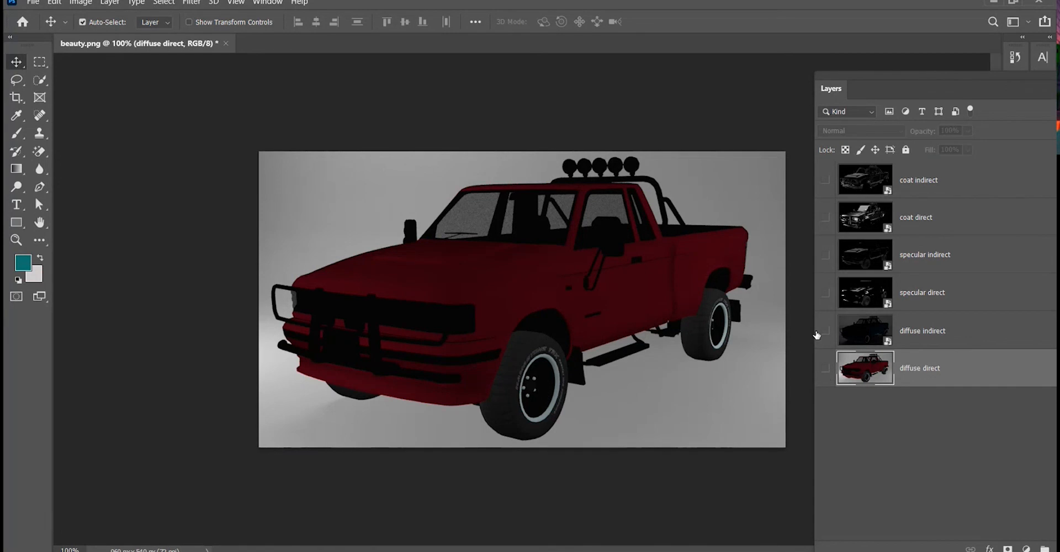
left_click(825, 332)
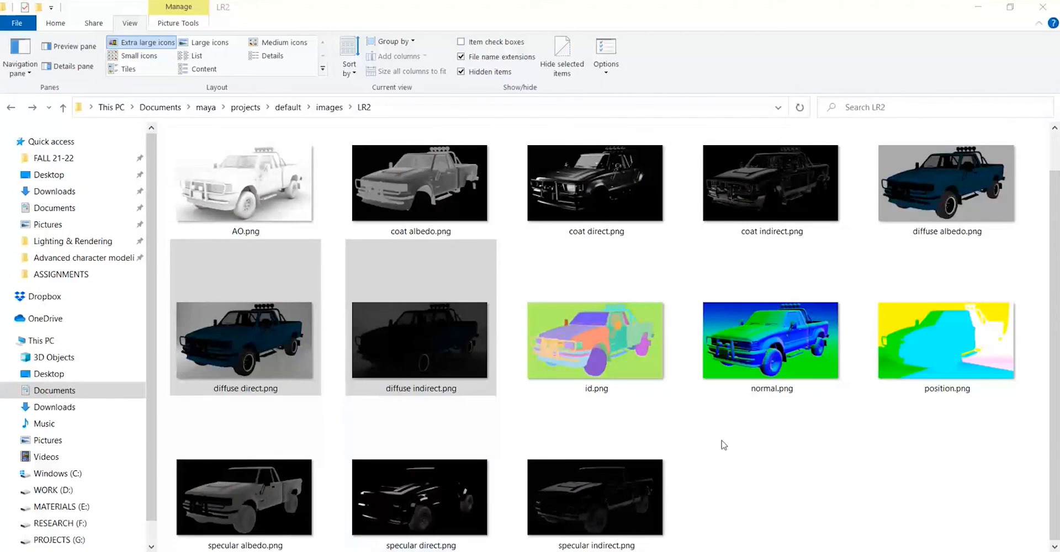
Select the coat, diffuse and specular pass PNGs in the LR2 images folder and import them into After Effects.
left_click(250, 321, "shift")
left_click(444, 227, "ctrl")
scroll(497, 221, "up", 1)
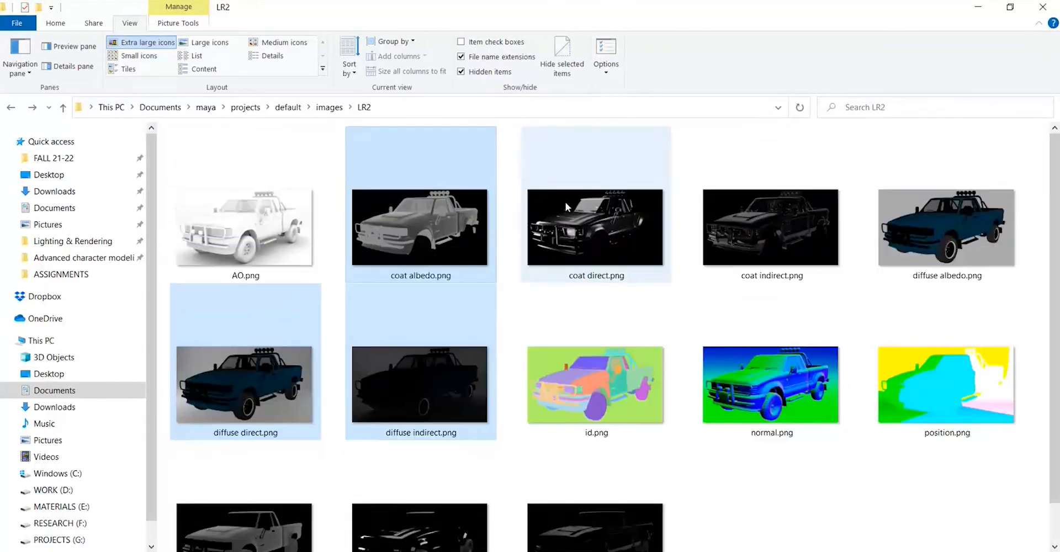
left_click(461, 213, "ctrl")
left_click(284, 511, "ctrl")
left_click(412, 491, "ctrl")
left_click(603, 207, "ctrl")
left_click(741, 210, "ctrl")
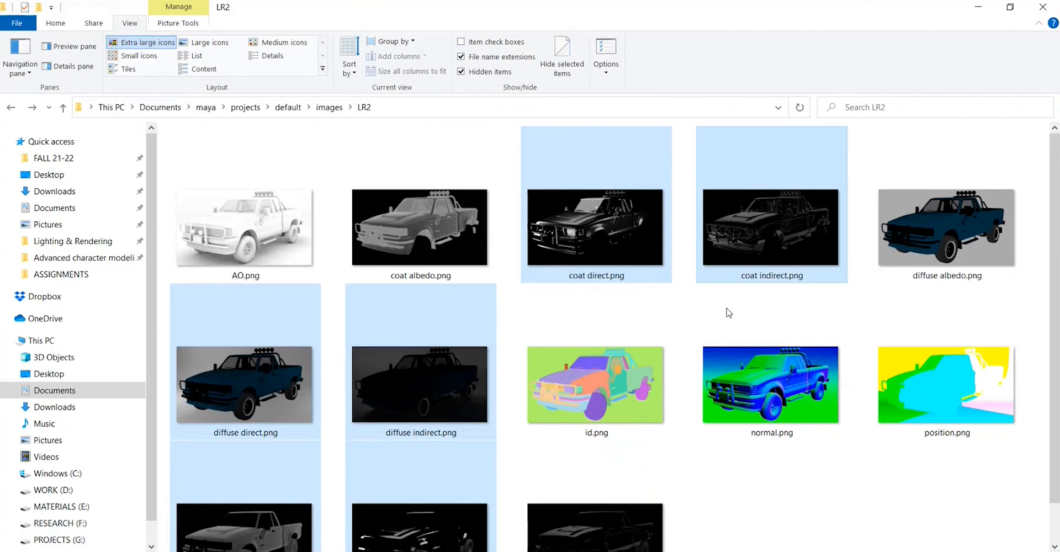
left_click_drag(468, 428, 249, 297)
left_click(102, 298)
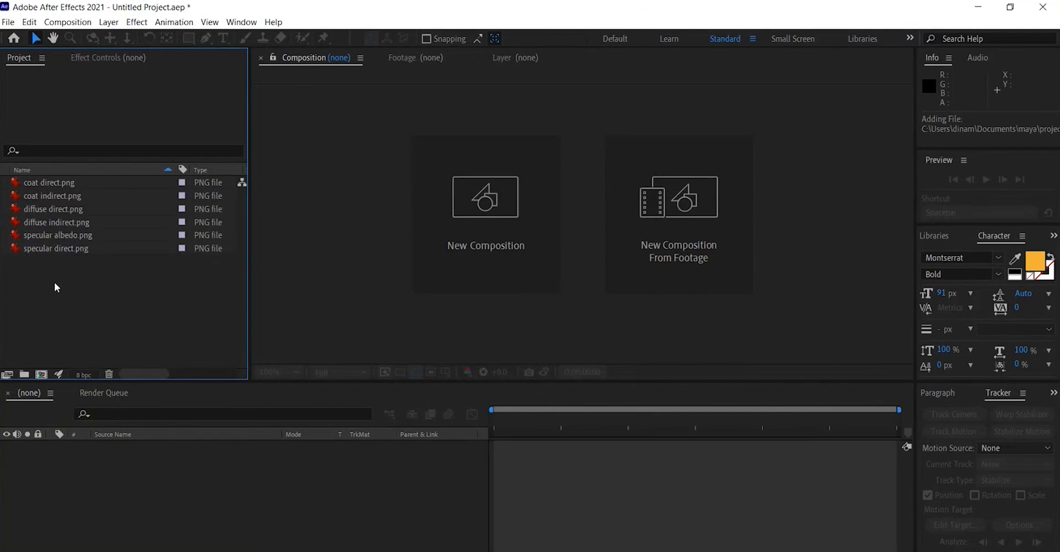
Create a composition from diffuse direct.png and add a second diffuse direct.png layer to its timeline.
left_click(43, 221)
left_click(45, 210)
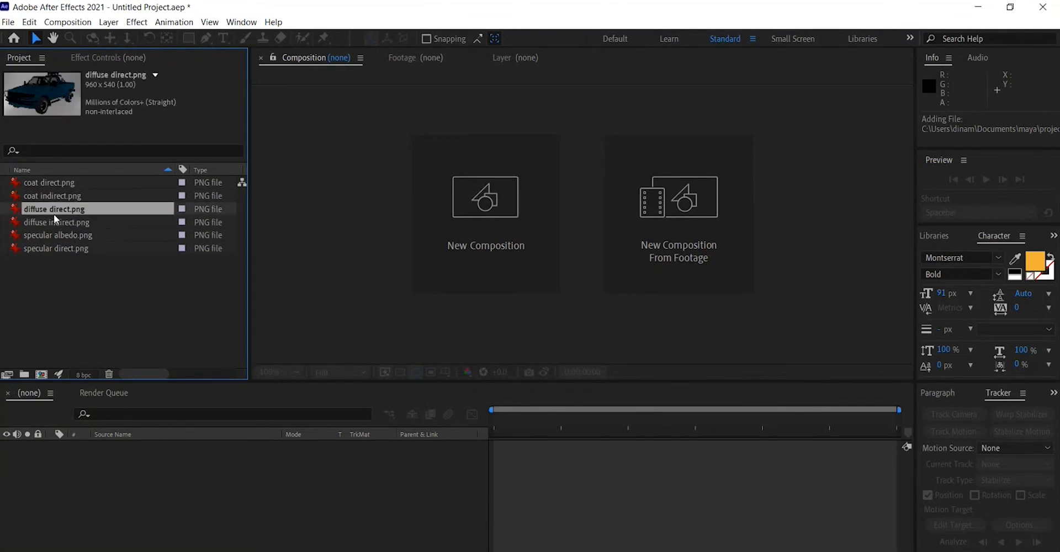
left_click_drag(56, 212, 40, 376)
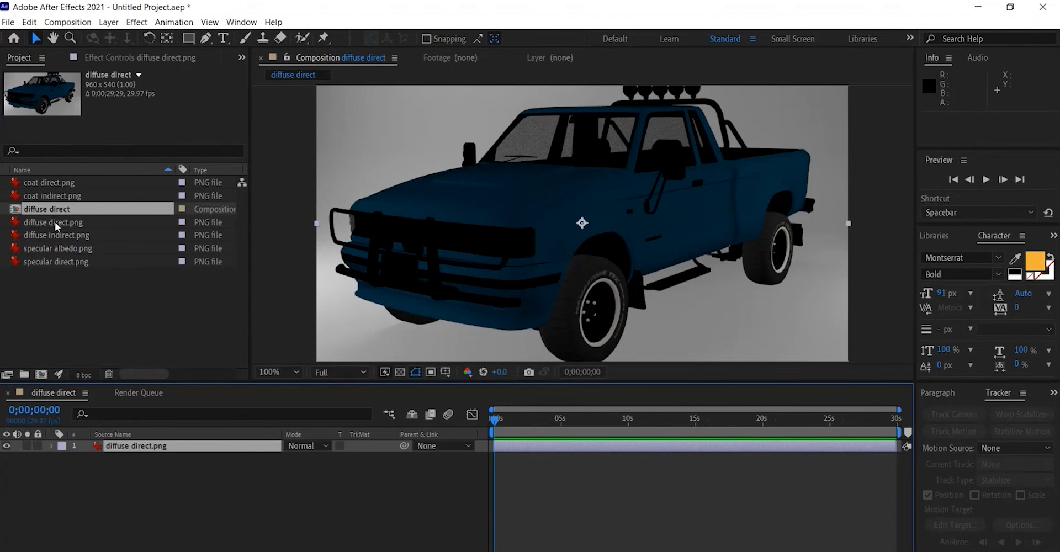
left_click_drag(55, 221, 148, 490)
key("ctrl+z")
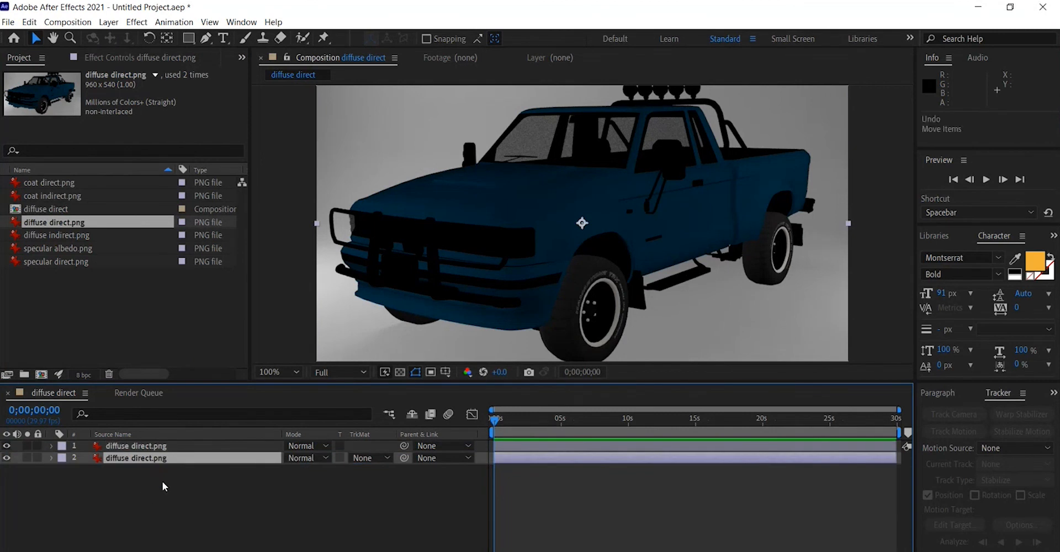
Add diffuse indirect.png to the top of the composition's timeline and select the diffuse direct layer beneath it.
left_click(94, 319)
left_click(42, 227)
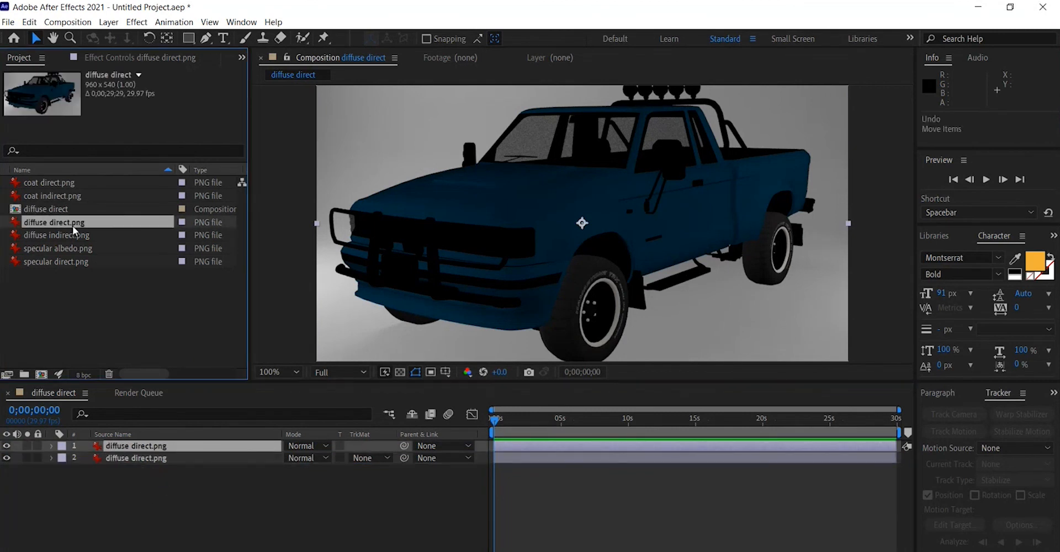
left_click_drag(86, 271, 133, 445)
left_click(166, 458)
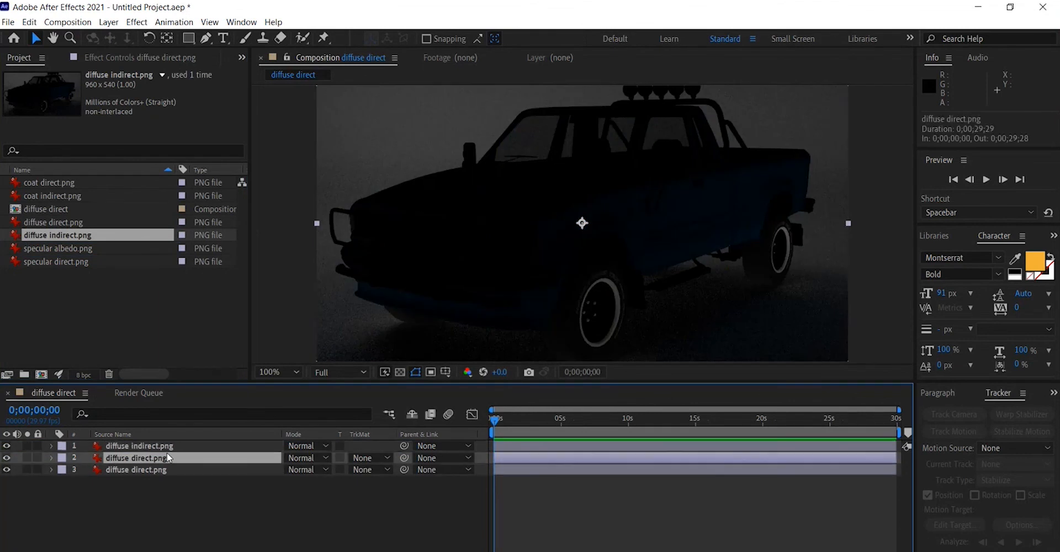
Delete the duplicate diffuse direct layer and add specular direct.png to the top of the composition's timeline.
key("Delete")
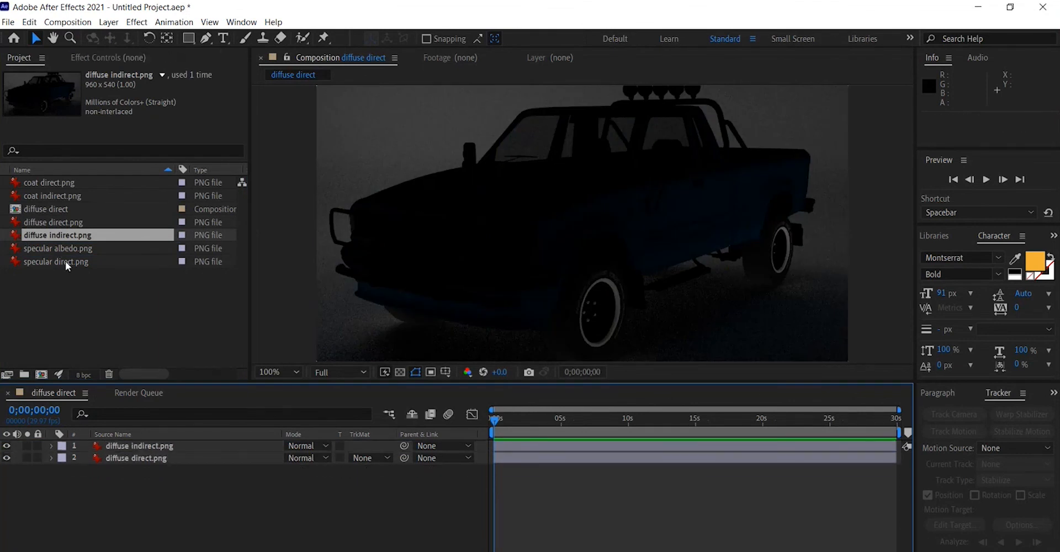
left_click_drag(65, 260, 132, 447)
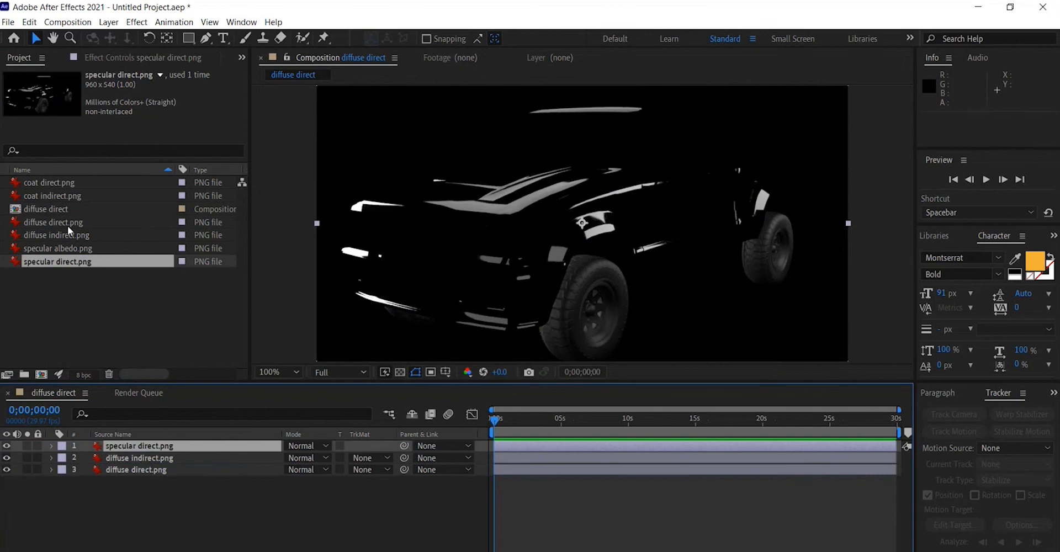
mouse_move(77, 238)
left_mouse_down()
mouse_move(100, 337)
mouse_move(78, 230)
left_mouse_up()
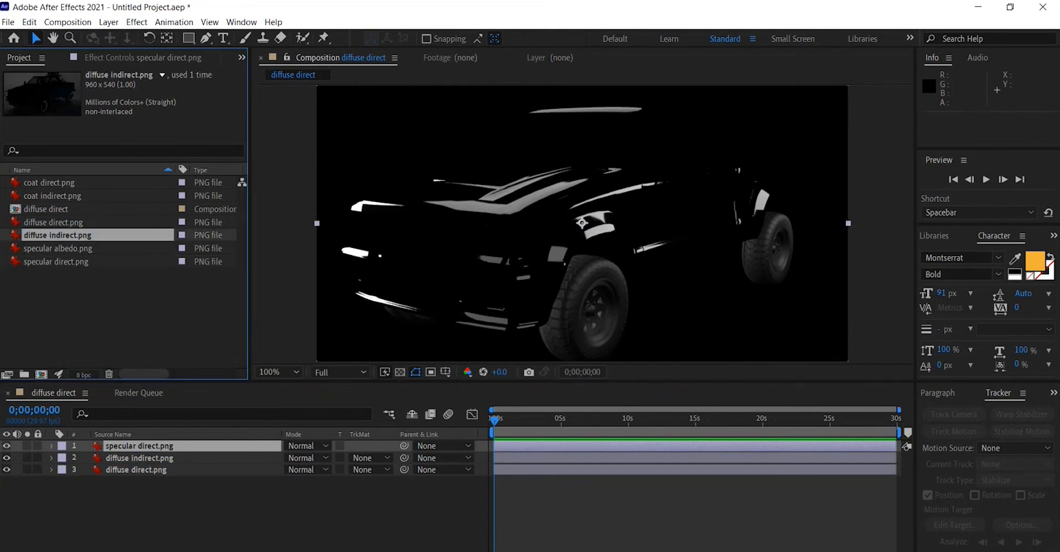
Import specular indirect.png from the LR2 images folder into the After Effects project.
key("alt+Tab")
left_click(509, 493)
left_click(426, 355)
left_click(809, 249)
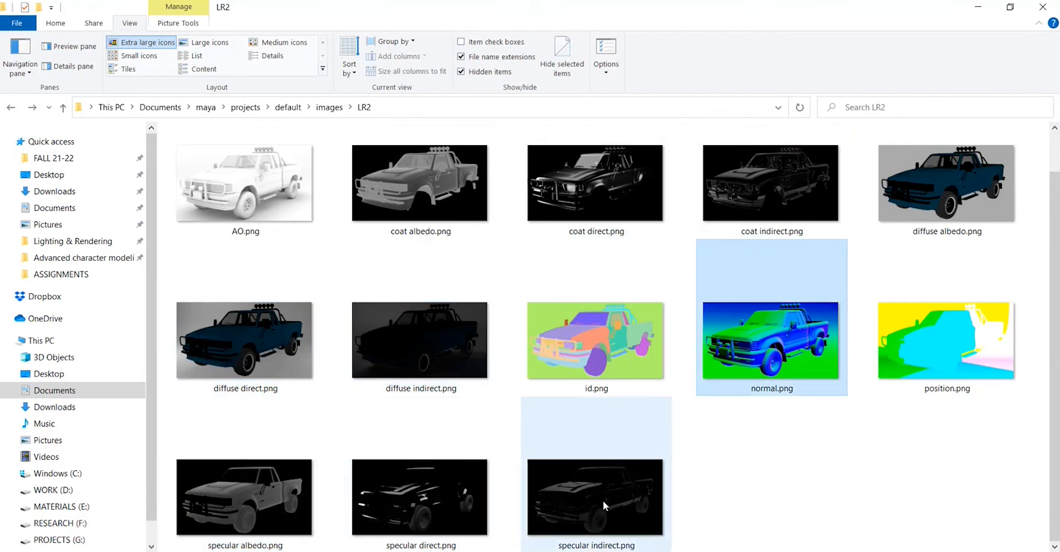
left_click_drag(605, 506, 160, 339)
Add specular indirect.png, coat direct.png and coat indirect.png to the top of the composition's timeline.
left_click_drag(61, 274, 120, 443)
left_click(68, 321)
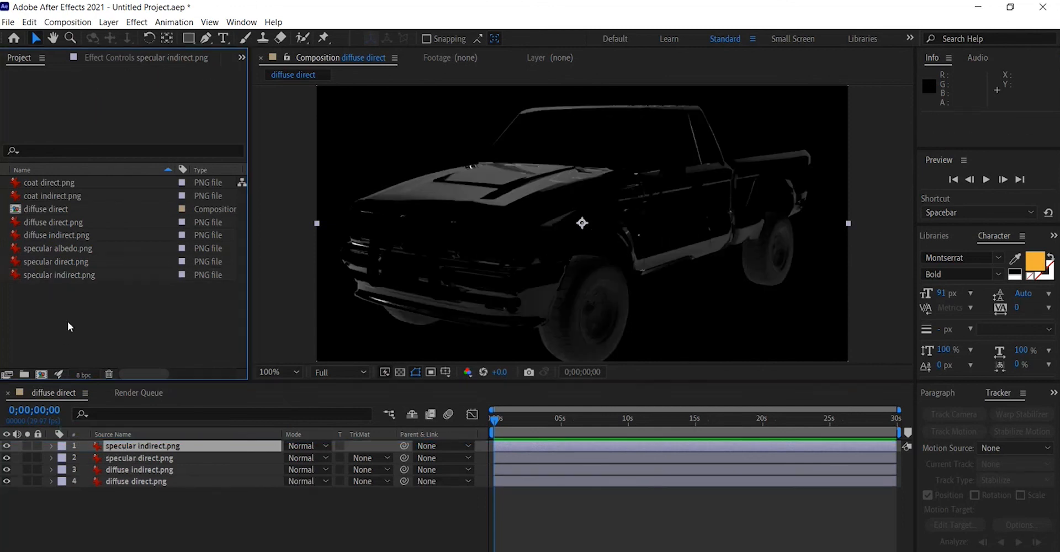
left_click(46, 183)
left_click_drag(60, 180, 142, 445)
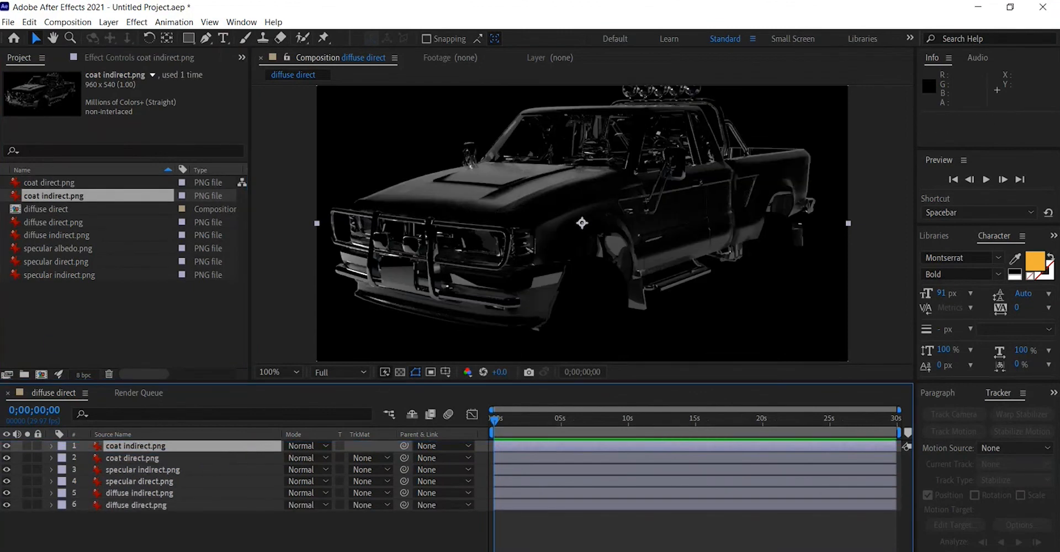
Set the blending mode of the five layers above diffuse direct to Add.
left_click(307, 497)
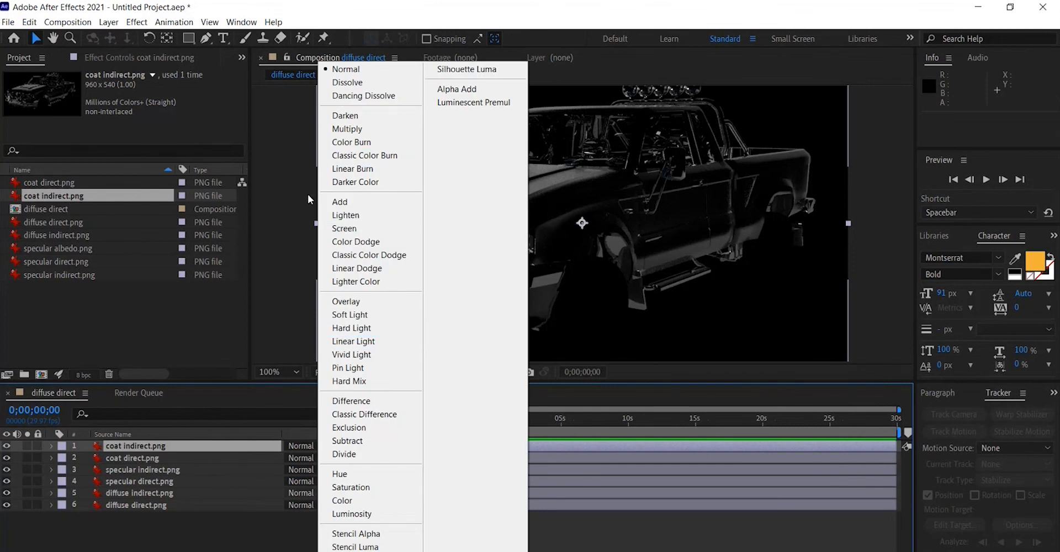
left_click(340, 202)
left_click(313, 482)
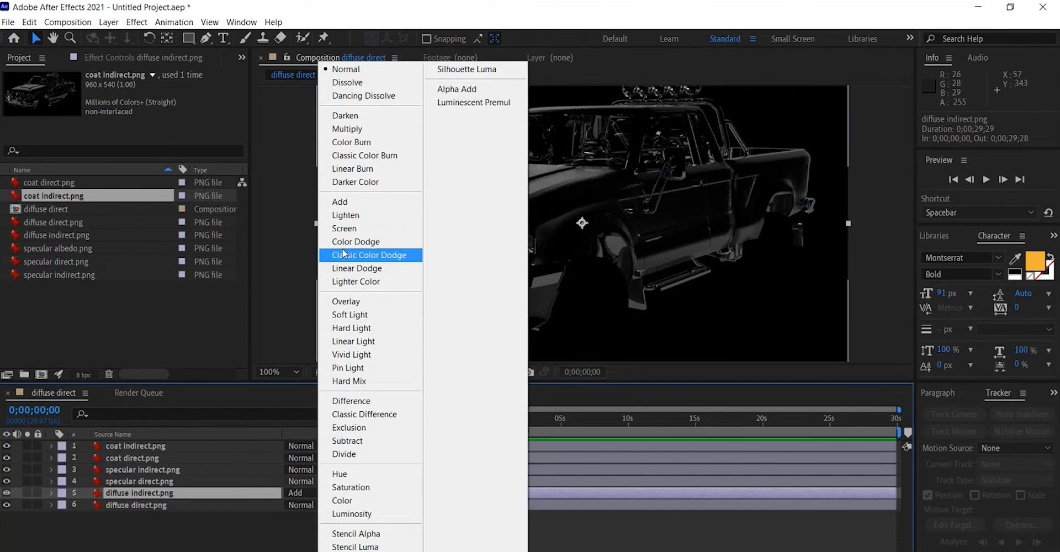
left_click(356, 205)
left_click(301, 470)
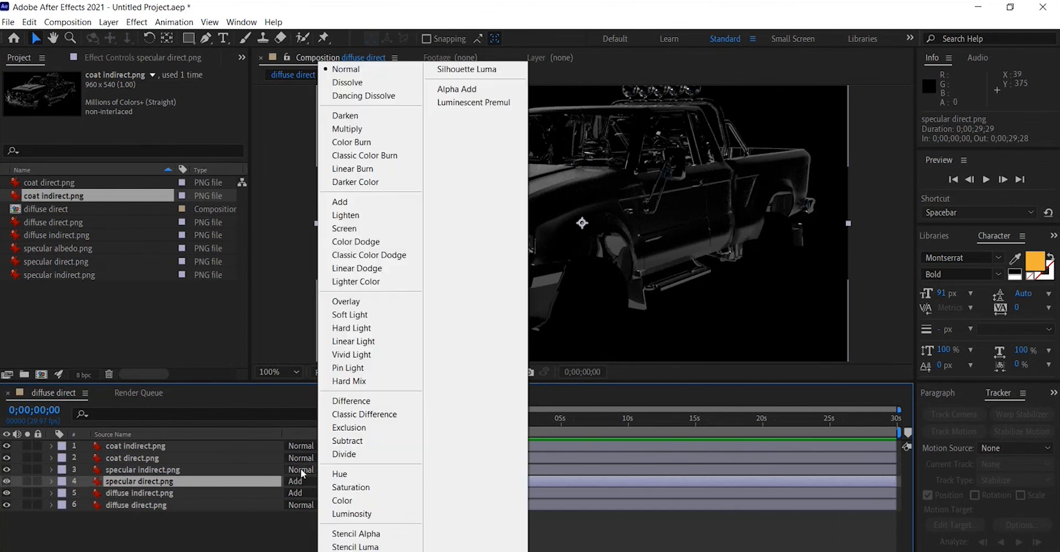
left_click(345, 202)
left_click(305, 459)
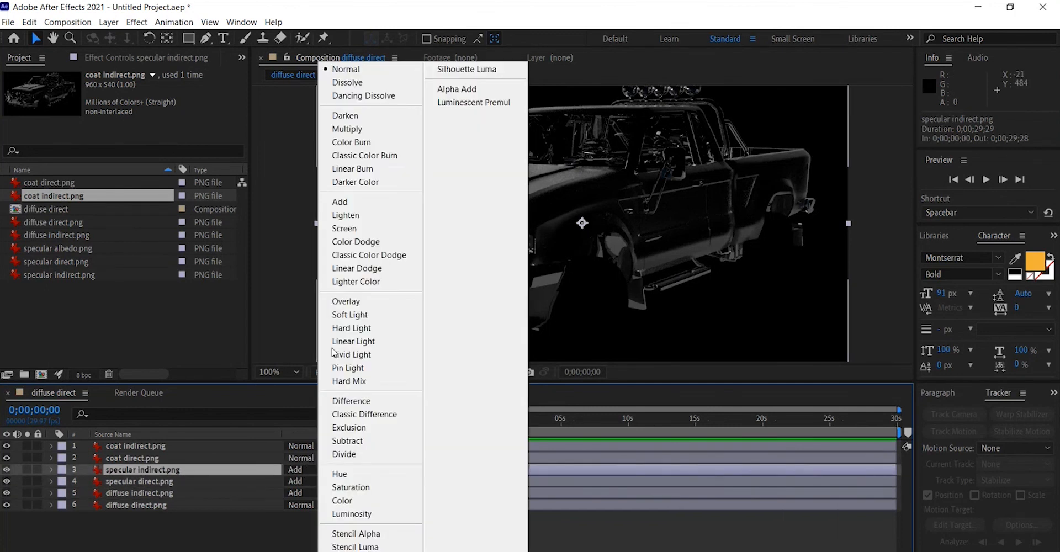
left_click(346, 203)
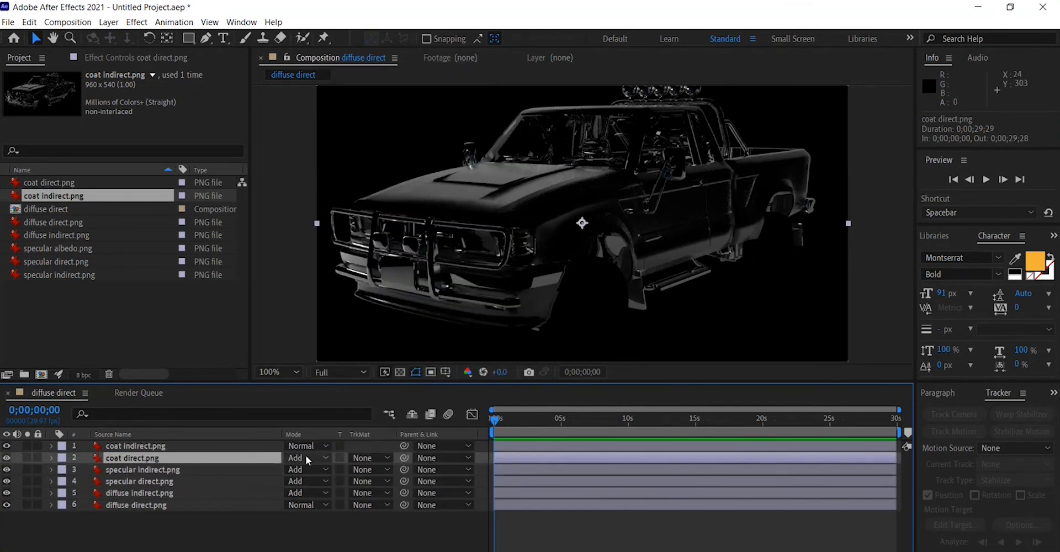
left_click(308, 446)
left_click(358, 203)
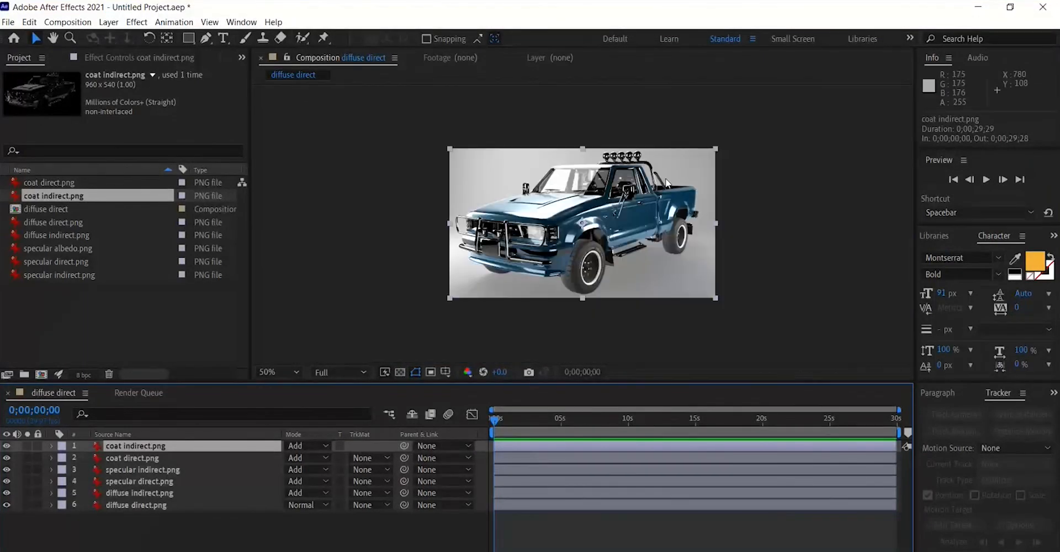
Apply a Hue/Saturation effect to the diffuse direct layer and set its Master Hue to +265°.
left_click(185, 534)
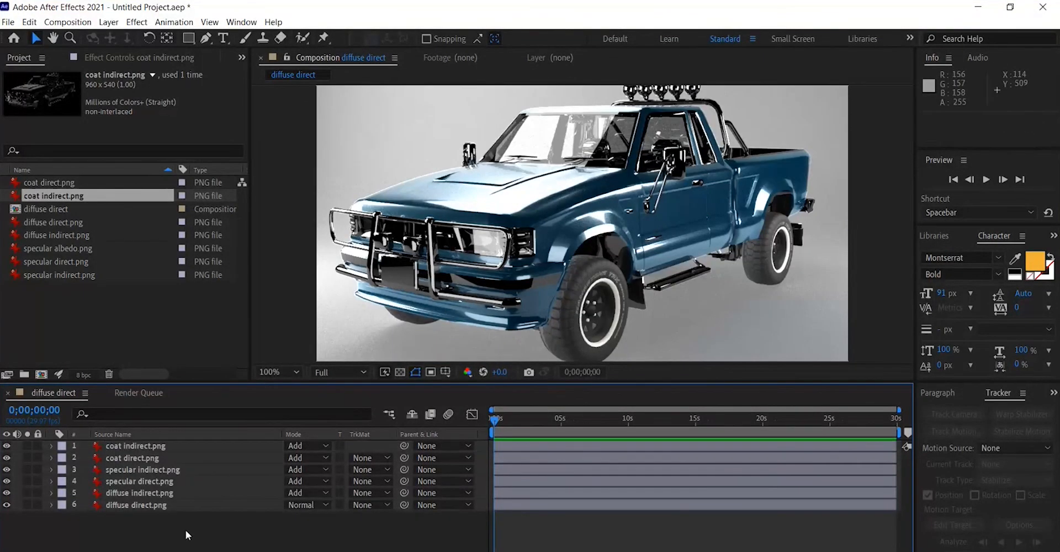
left_click(143, 506)
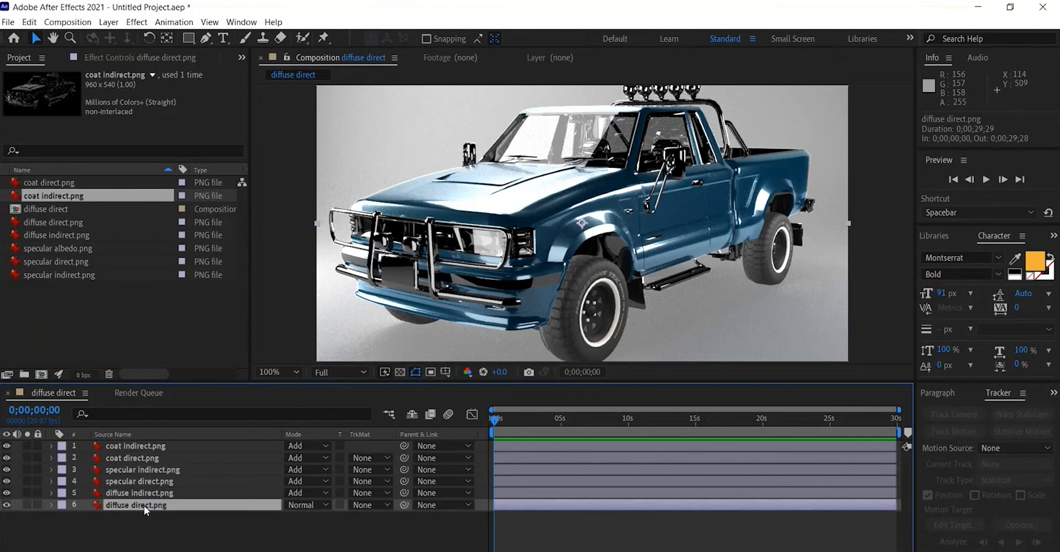
right_click(143, 505)
mouse_move(281, 202)
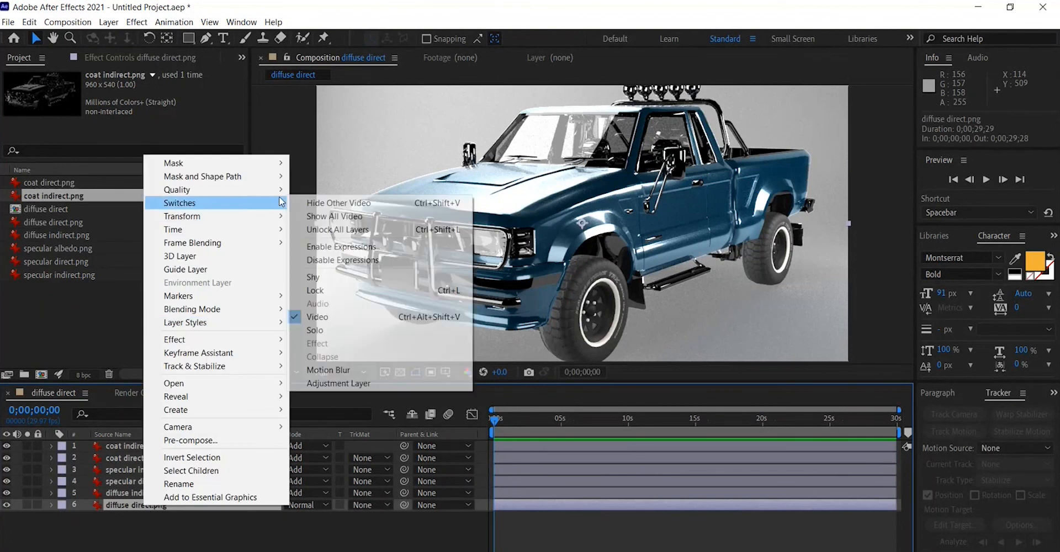
mouse_move(264, 342)
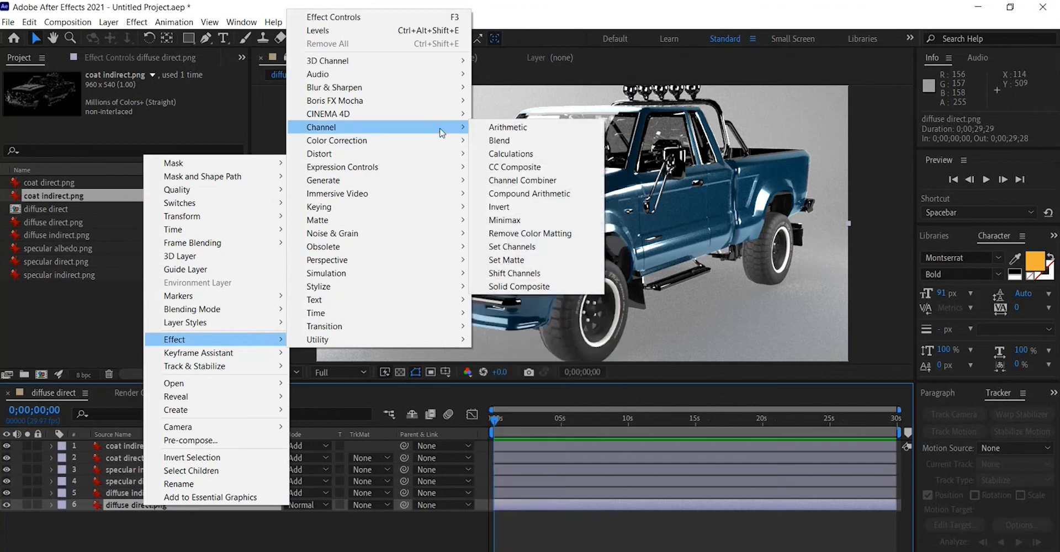
mouse_move(440, 141)
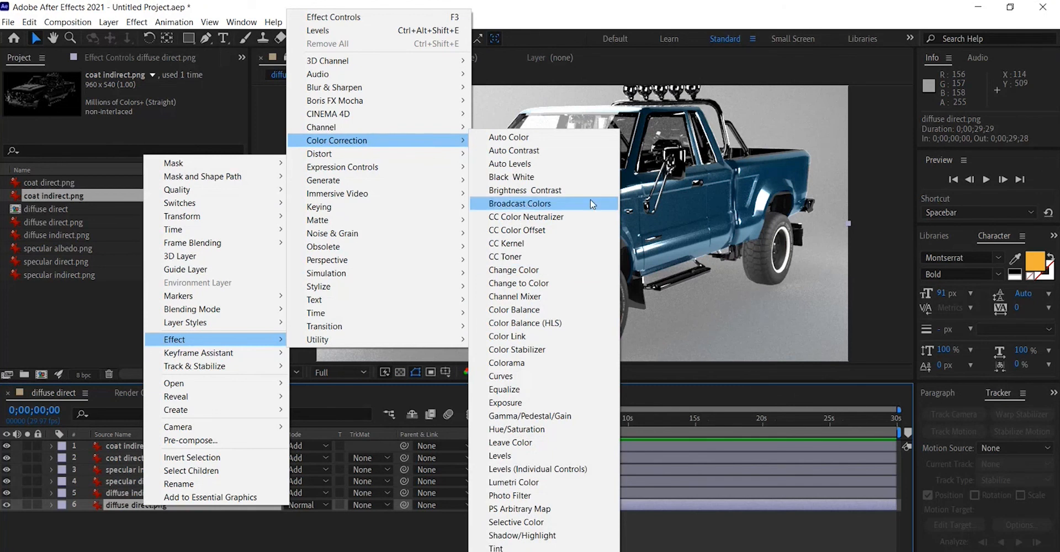
left_click(529, 431)
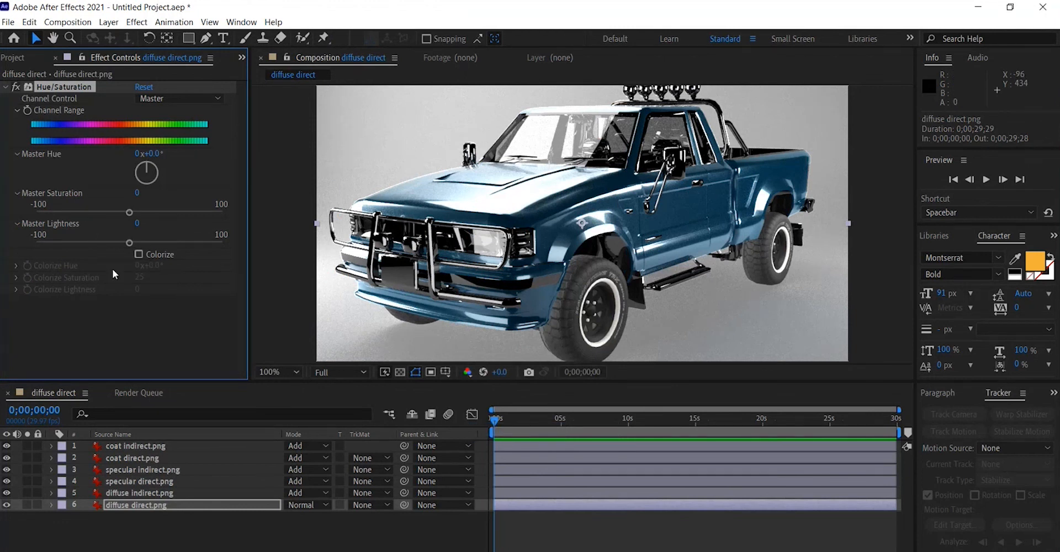
left_click_drag(148, 170, 58, 180)
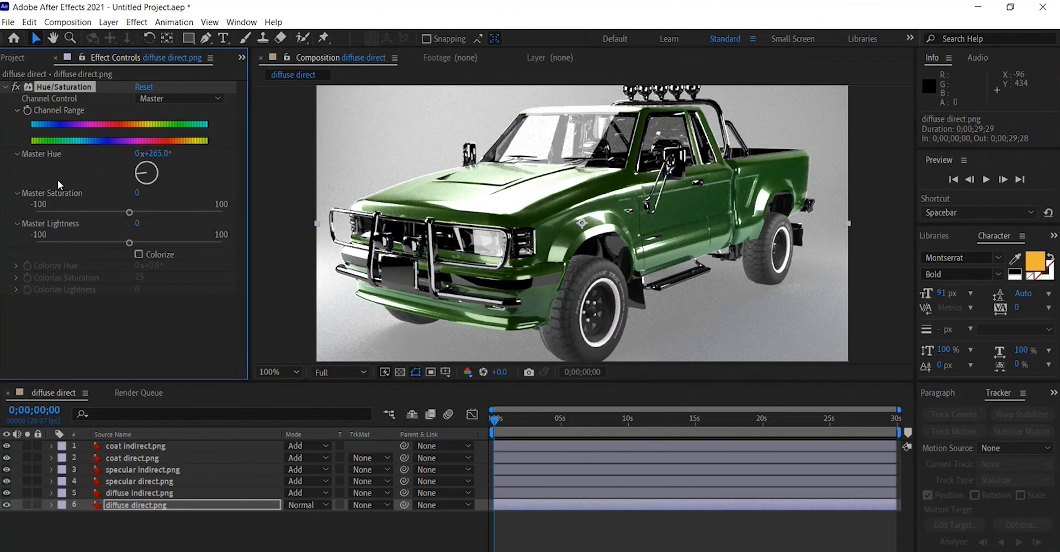
Try duplicating the coat indirect layer several times, then undo all the duplicates.
left_click(139, 468)
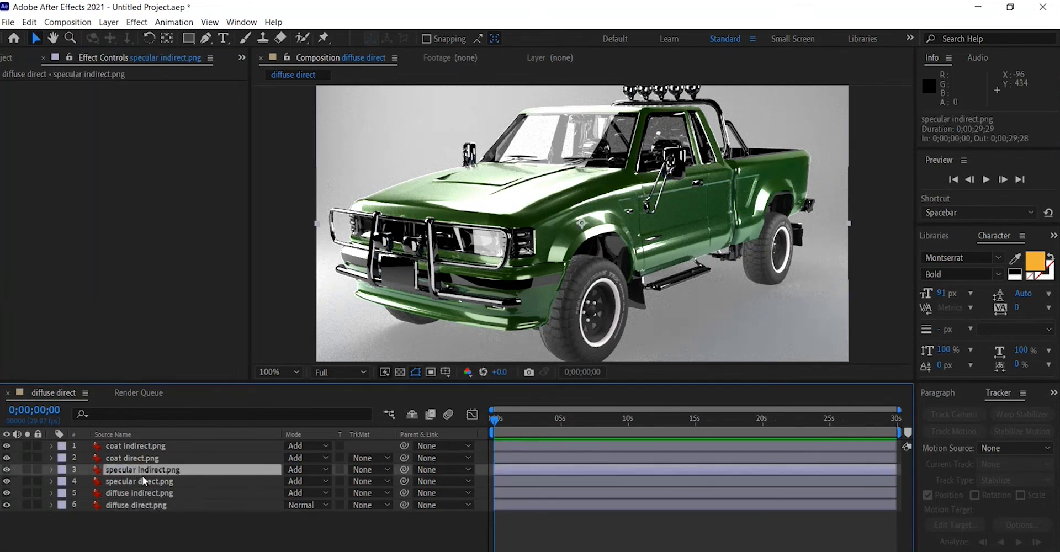
left_click(141, 480)
left_click(154, 448)
left_click(145, 456)
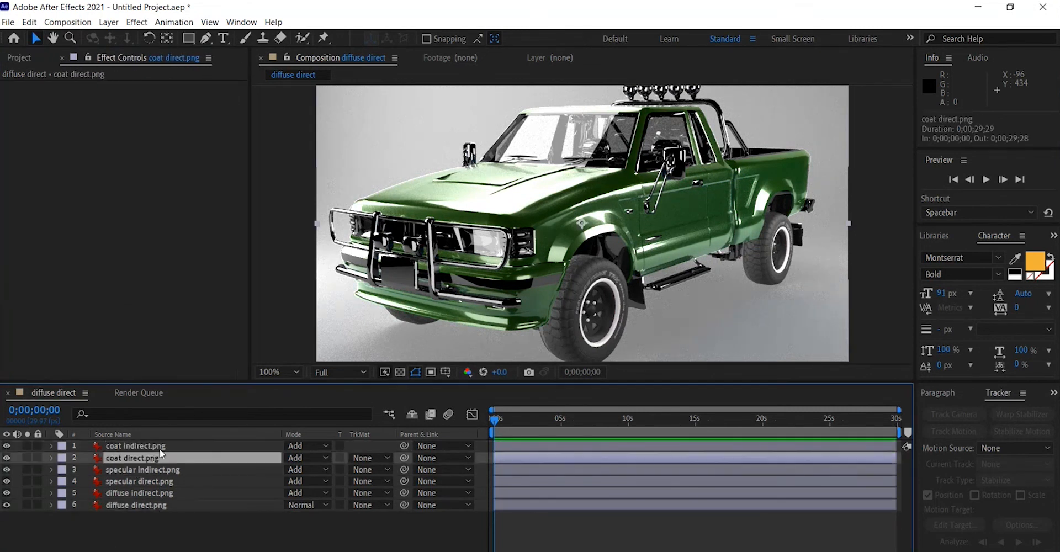
left_click(161, 492)
left_click(158, 445)
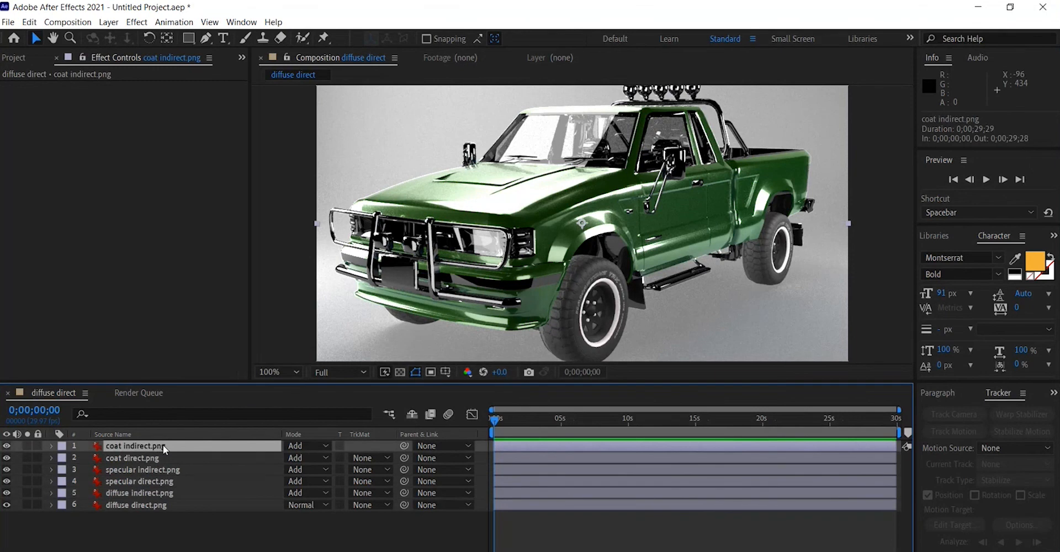
key("ctrl+d")
key("ctrl+d")
key("ctrl+d")
key("ctrl+d")
key("ctrl+d")
key("ctrl+d")
key("ctrl+d")
key("ctrl+d")
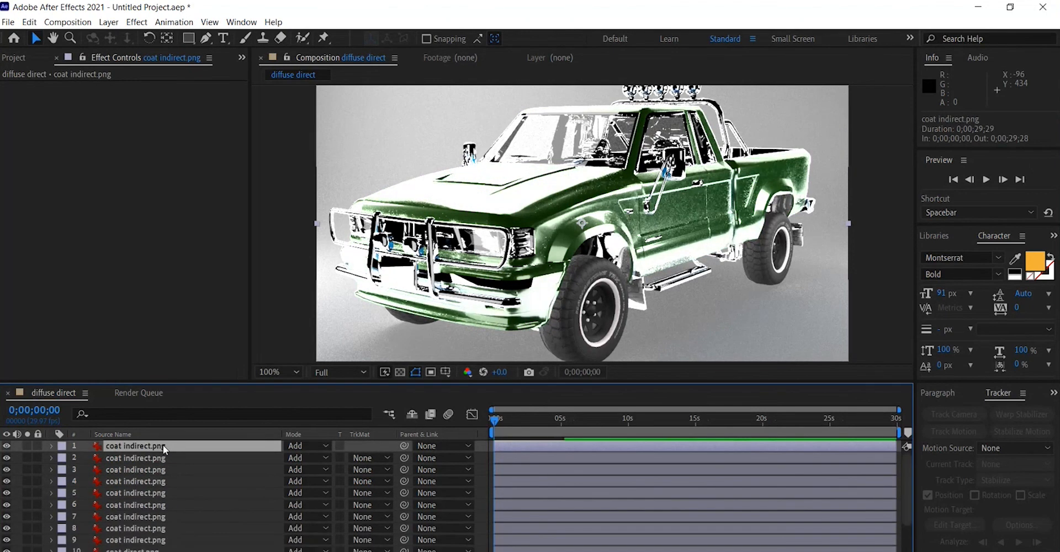
key("ctrl+d")
key("ctrl+z")
key("ctrl+z")
key("ctrl+z")
key("ctrl+z")
key("ctrl+z")
key("ctrl+z")
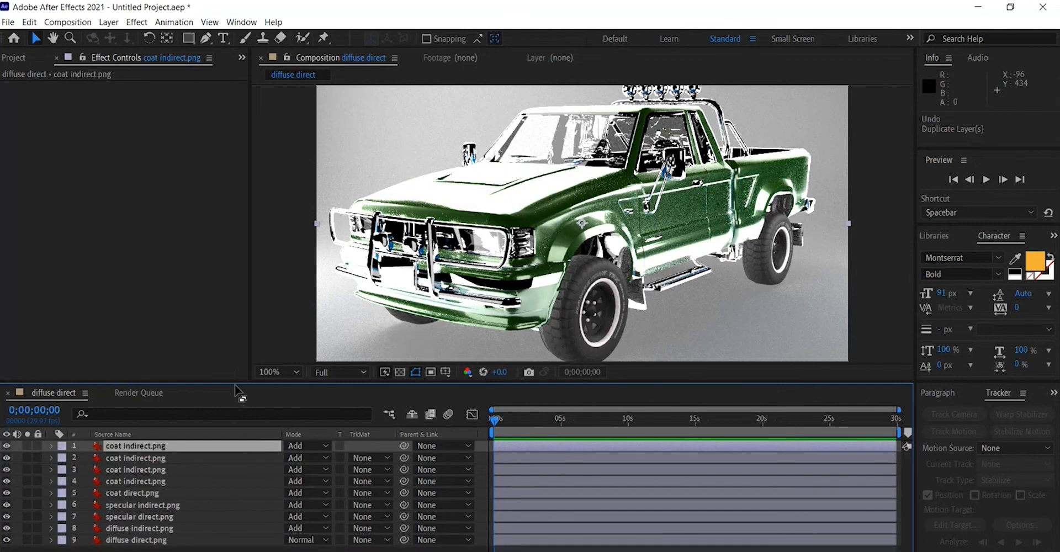
key("ctrl+z")
key("ctrl+z")
key("ctrl+z")
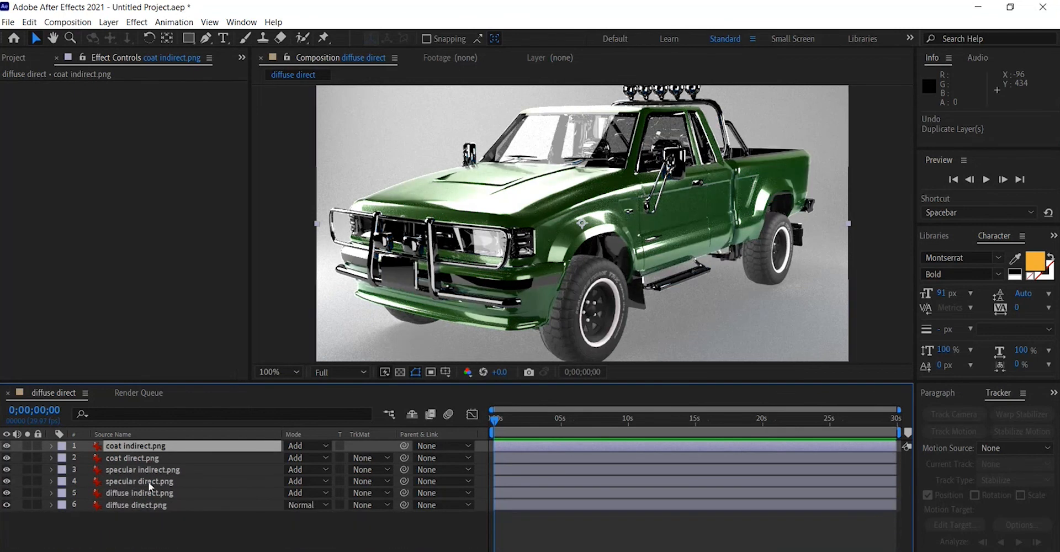
Try duplicating the specular direct layer several times, then undo all the duplicates.
left_click(167, 481)
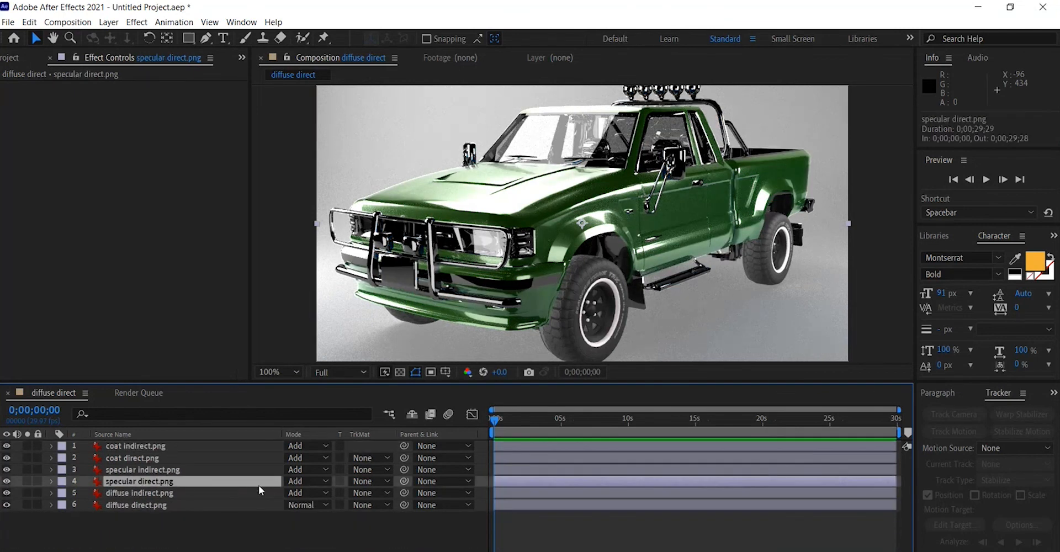
key("ctrl+d")
key("ctrl+d")
key("ctrl+d")
key("ctrl+d")
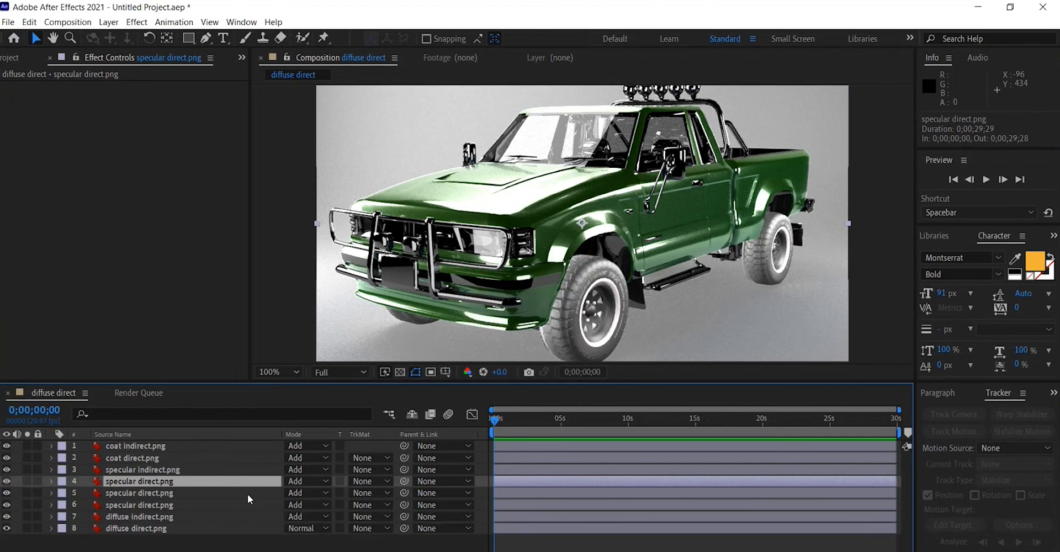
key("ctrl+d")
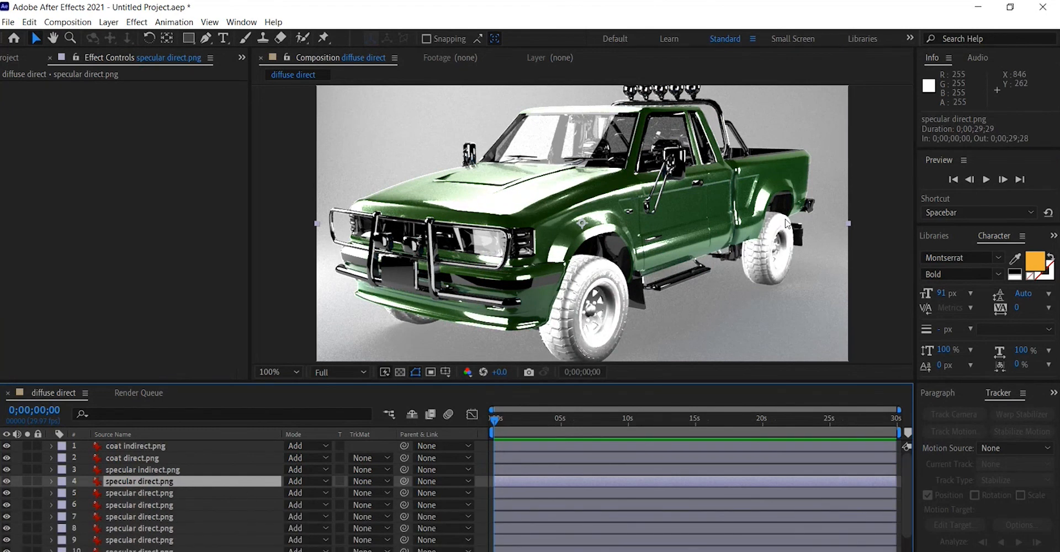
scroll(628, 200, "down", 4)
scroll(628, 200, "up", 5)
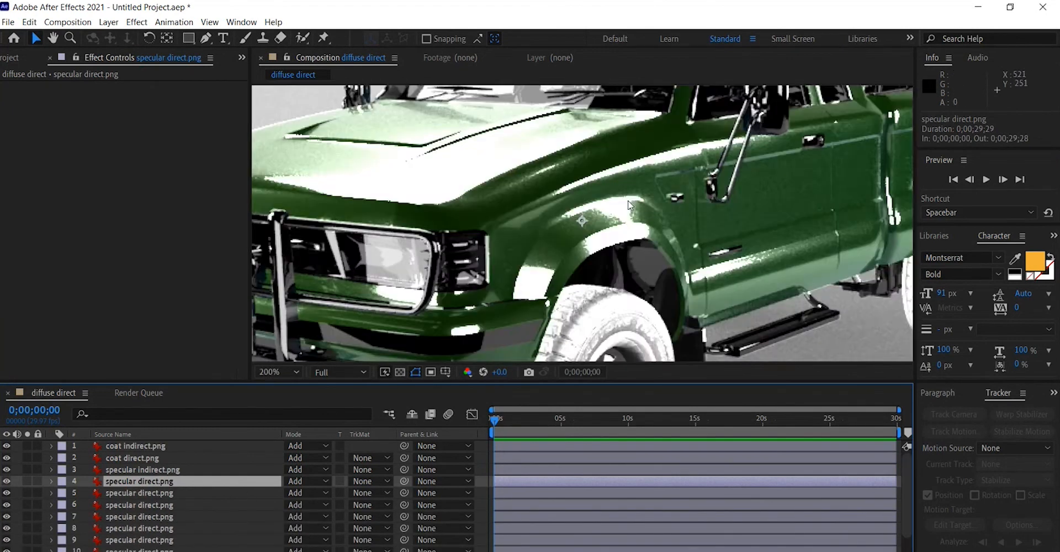
scroll(627, 200, "down", 1)
key("ctrl+z")
key("ctrl+z")
key("ctrl+z")
key("ctrl+z")
key("ctrl+z")
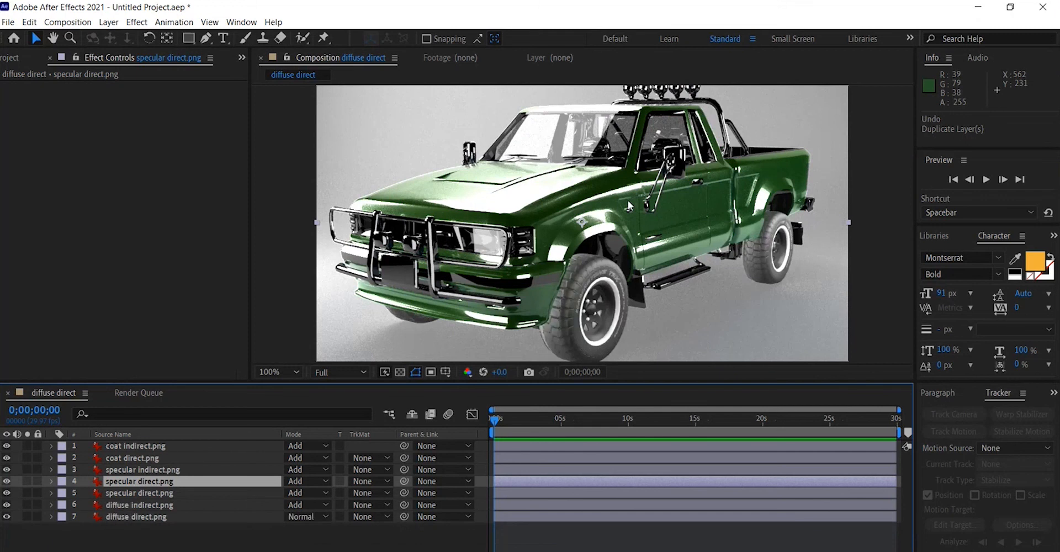
key("ctrl+z")
Try duplicating the diffuse direct layer, undo the duplicates, and dismiss its blending mode list.
left_click(154, 505)
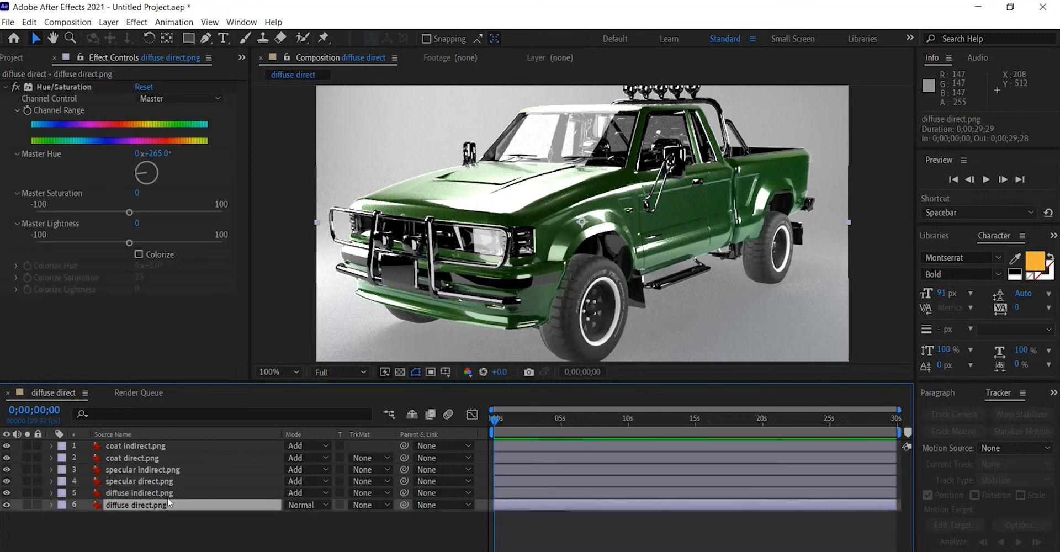
key("ctrl+d")
key("ctrl+d")
key("ctrl+d")
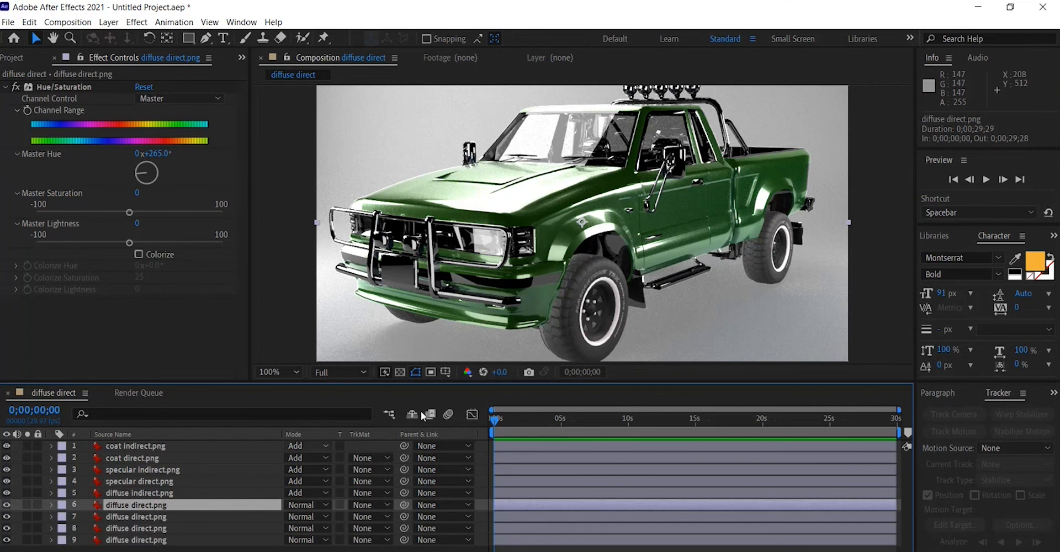
key("ctrl+z")
key("ctrl+z")
key("ctrl+z")
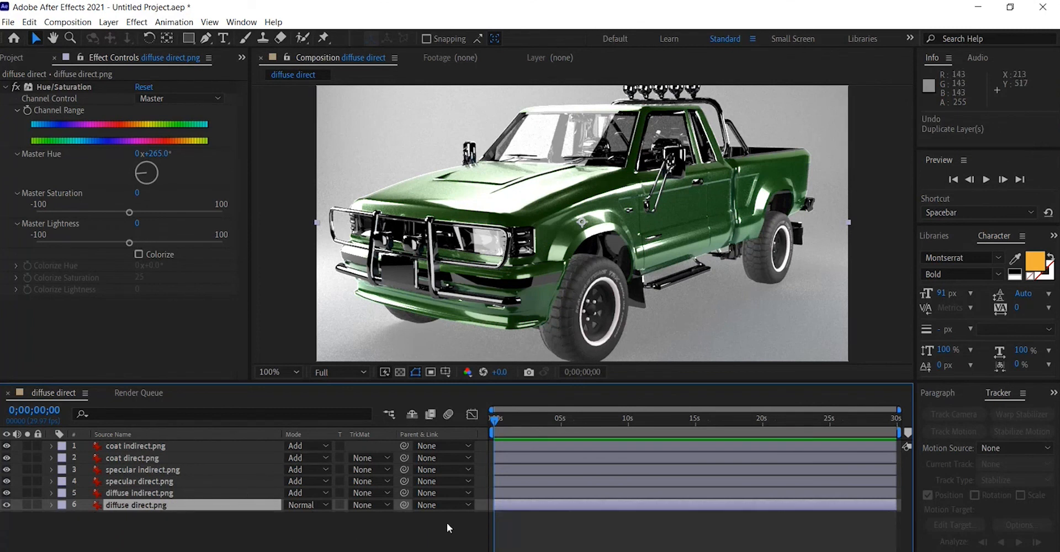
left_click(319, 451)
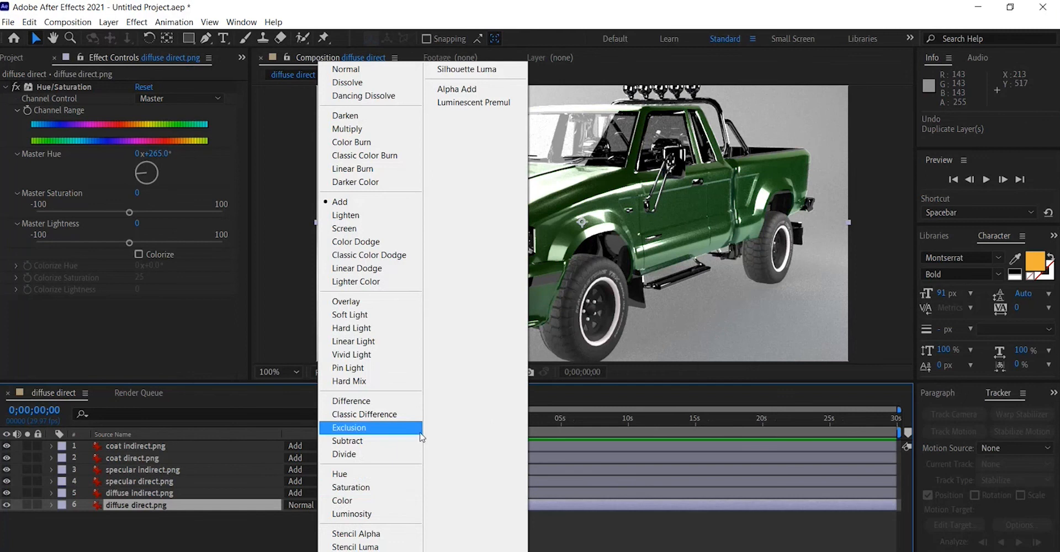
left_click(274, 537)
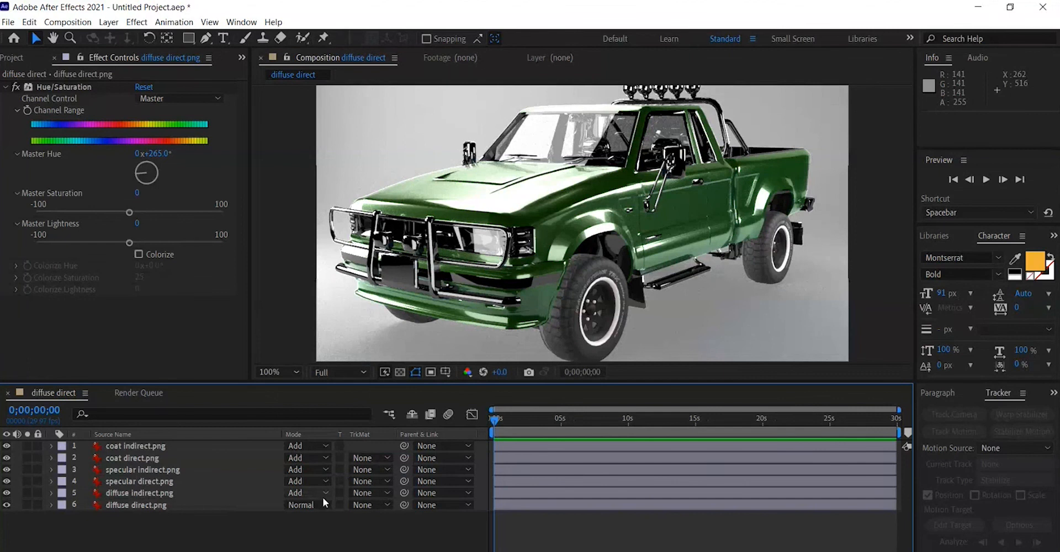
Close After Effects and switch to the Word document of labelled pass images.
left_click(1042, 8)
left_click(553, 309)
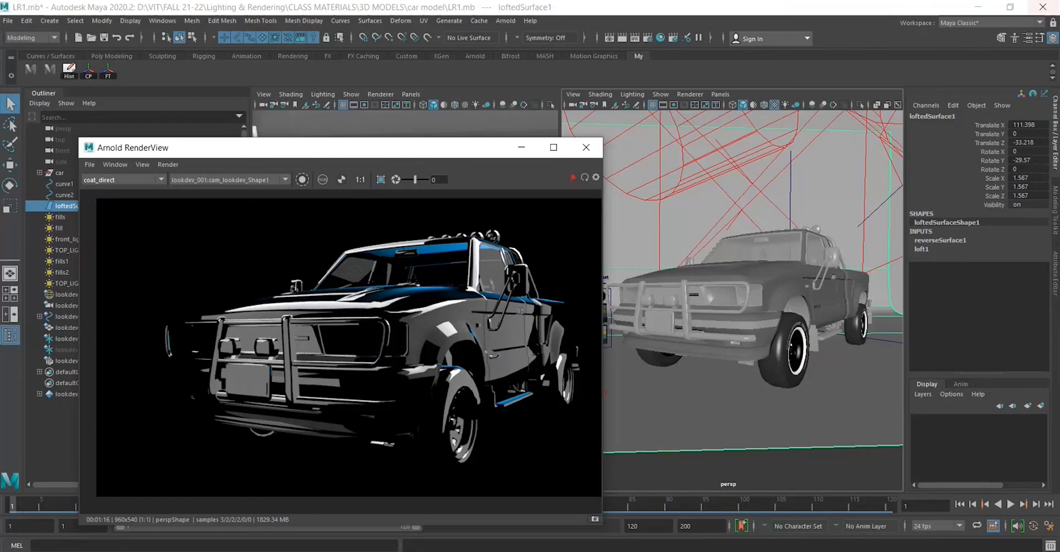
left_click_drag(484, 149, 582, 116)
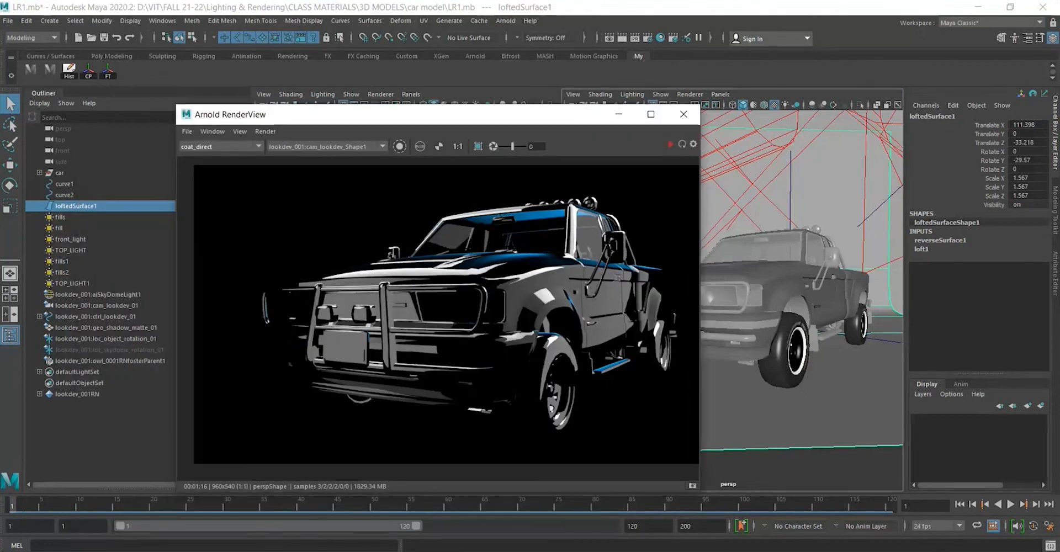
mouse_move(755, 551)
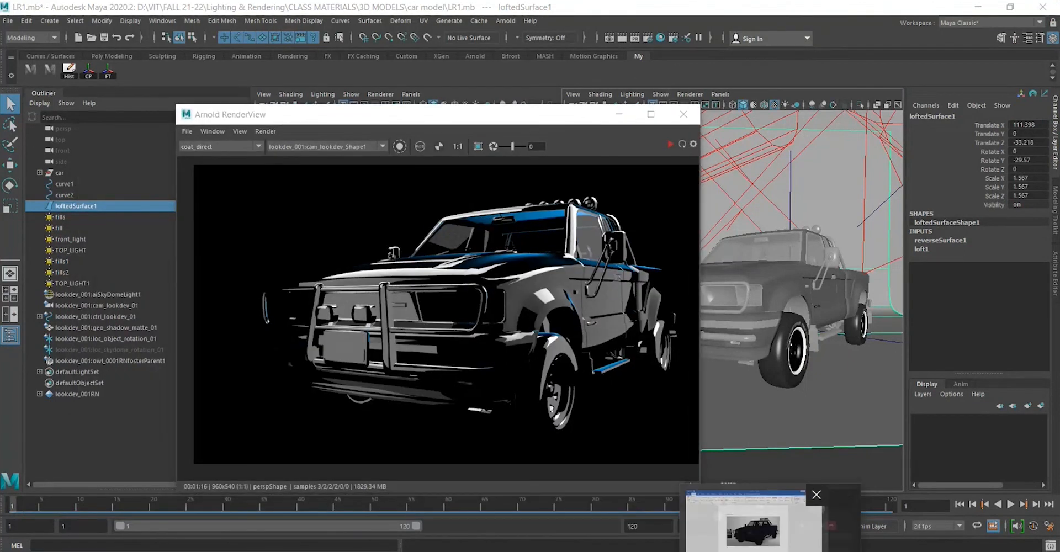
left_click(756, 528)
scroll(554, 331, "down", 4)
scroll(497, 348, "up", 3)
scroll(442, 364, "down", 3)
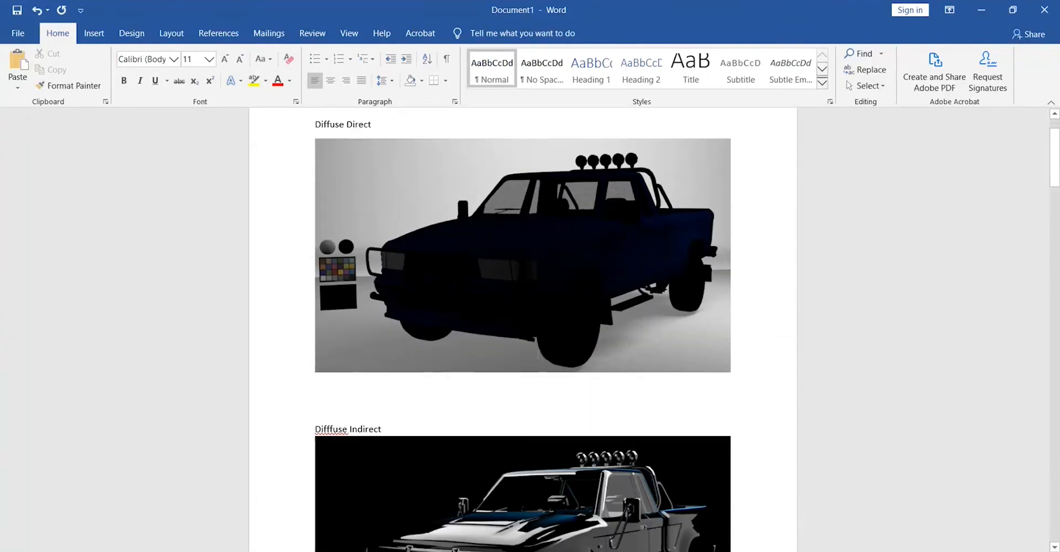